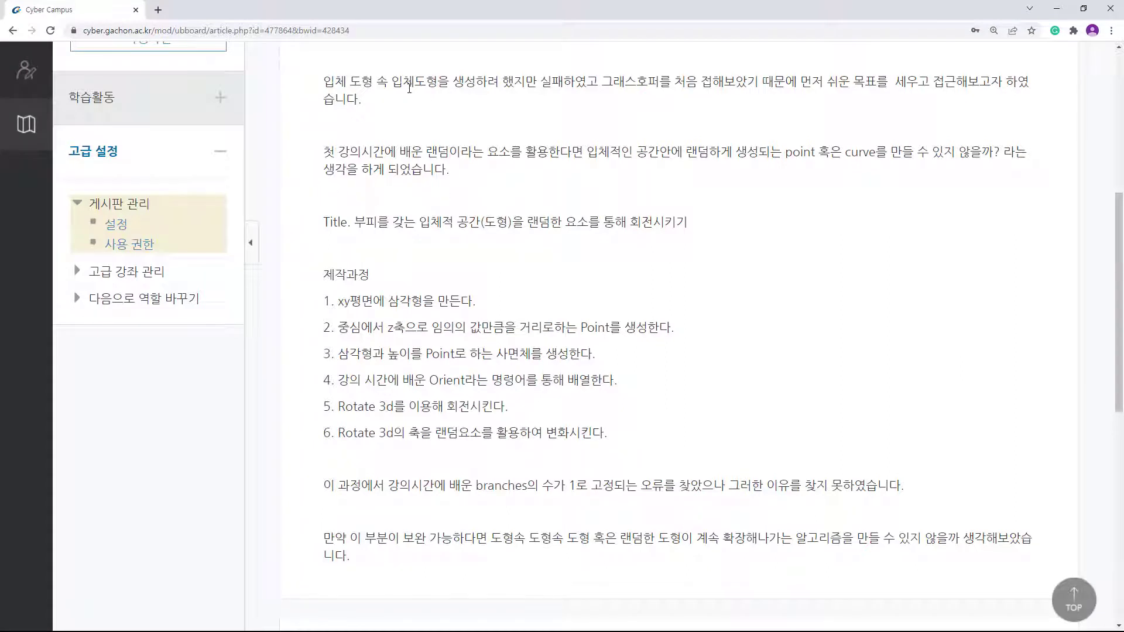
Step: Highlight the article's intro about the failed attempt and using random points or curves
left_click_drag(330, 76, 545, 84)
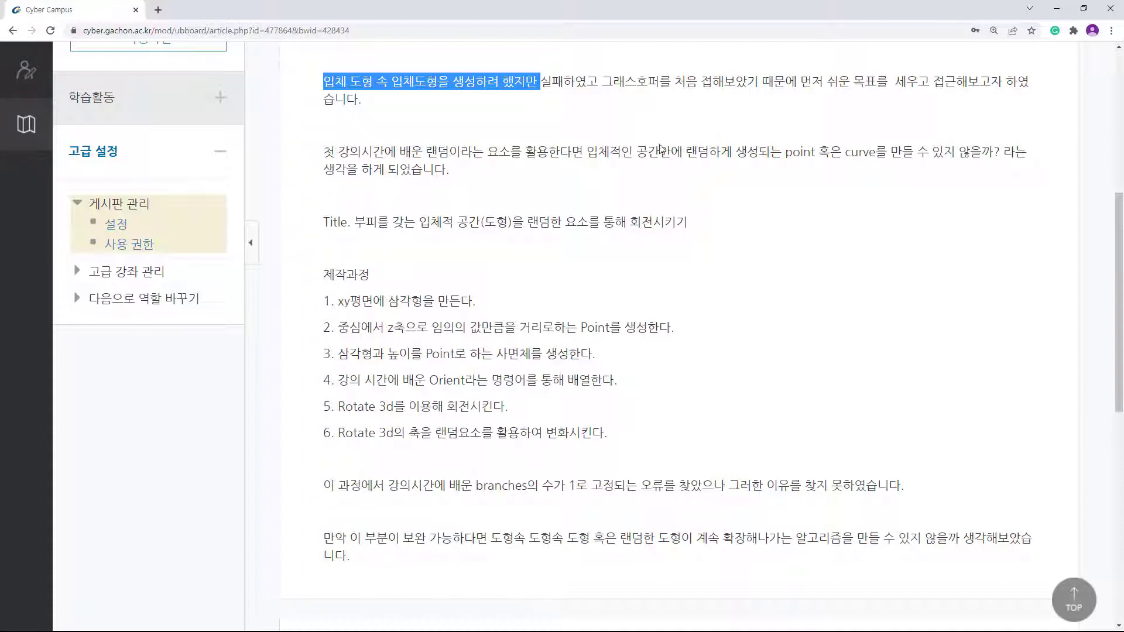
left_click_drag(783, 152, 899, 157)
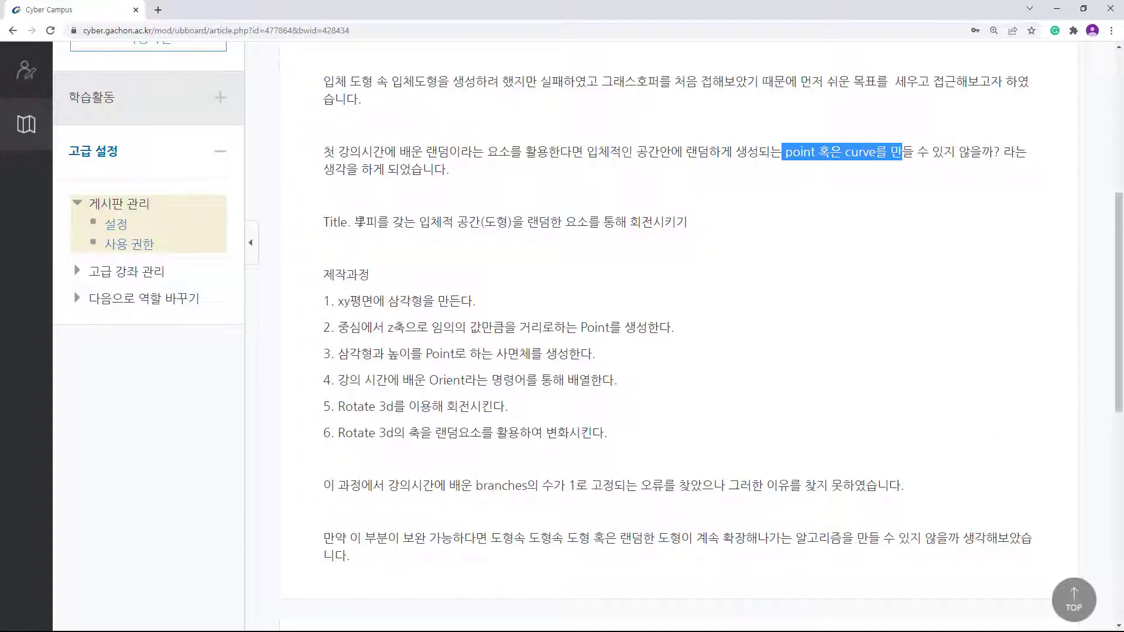
mouse_move(536, 223)
left_mouse_down()
mouse_move(629, 223)
mouse_move(519, 222)
left_mouse_up()
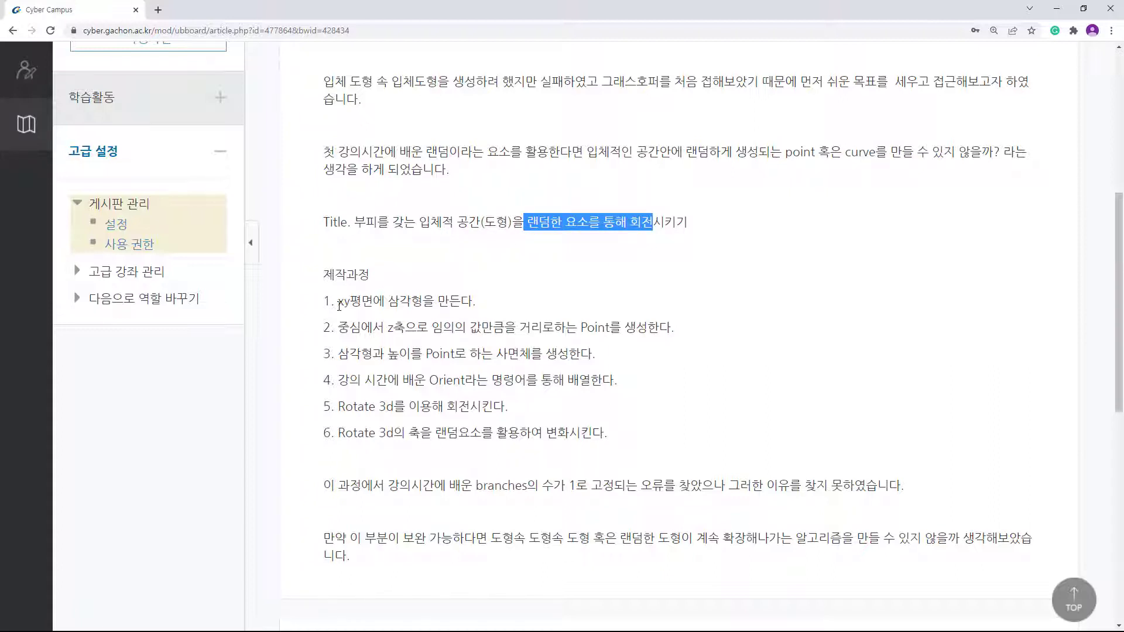
Step: Go over planned steps 1–4: making a triangle, generating a point, and the Orient command
left_click_drag(338, 301, 493, 304)
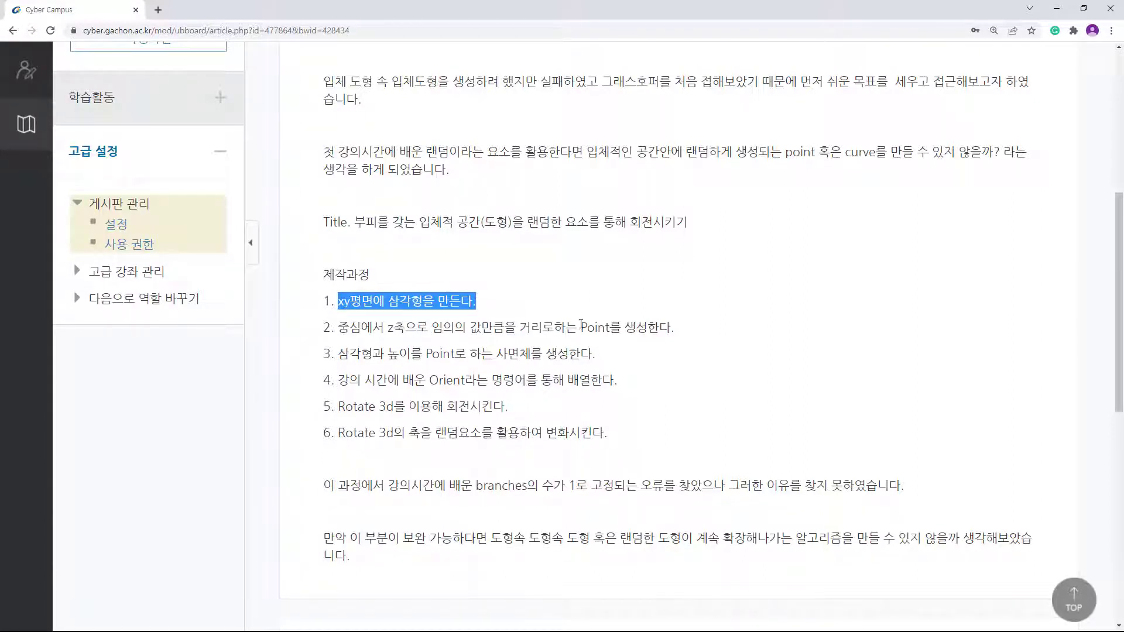
left_click_drag(581, 329, 707, 338)
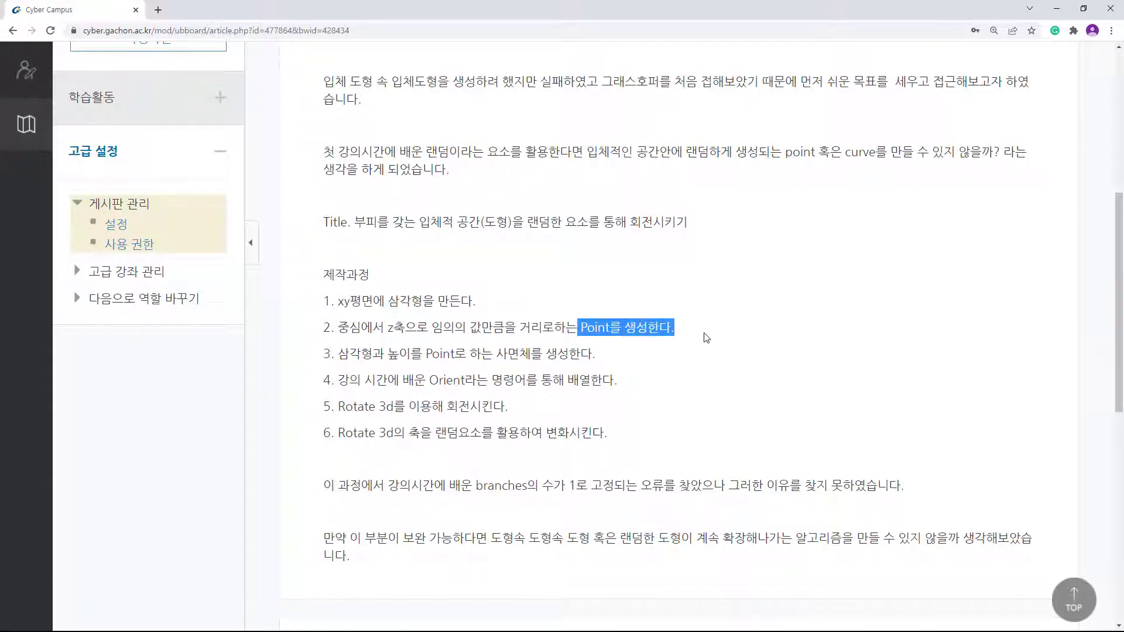
left_click_drag(594, 356, 493, 353)
left_click(608, 359)
left_click_drag(580, 355, 319, 307)
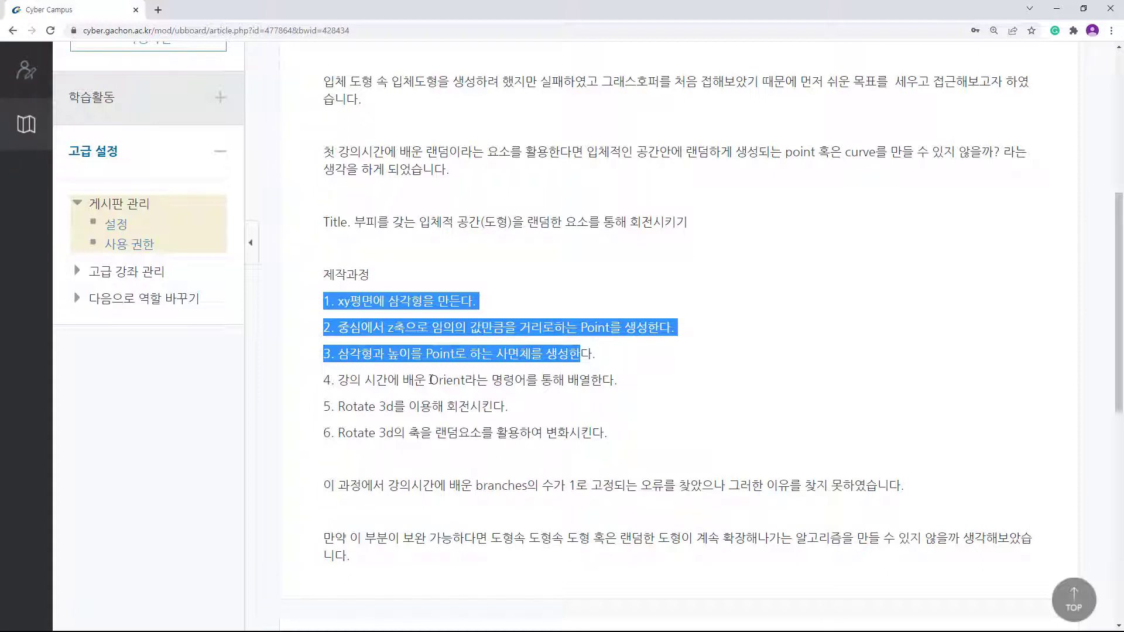
left_click_drag(431, 380, 296, 311)
left_click_drag(619, 385, 615, 441)
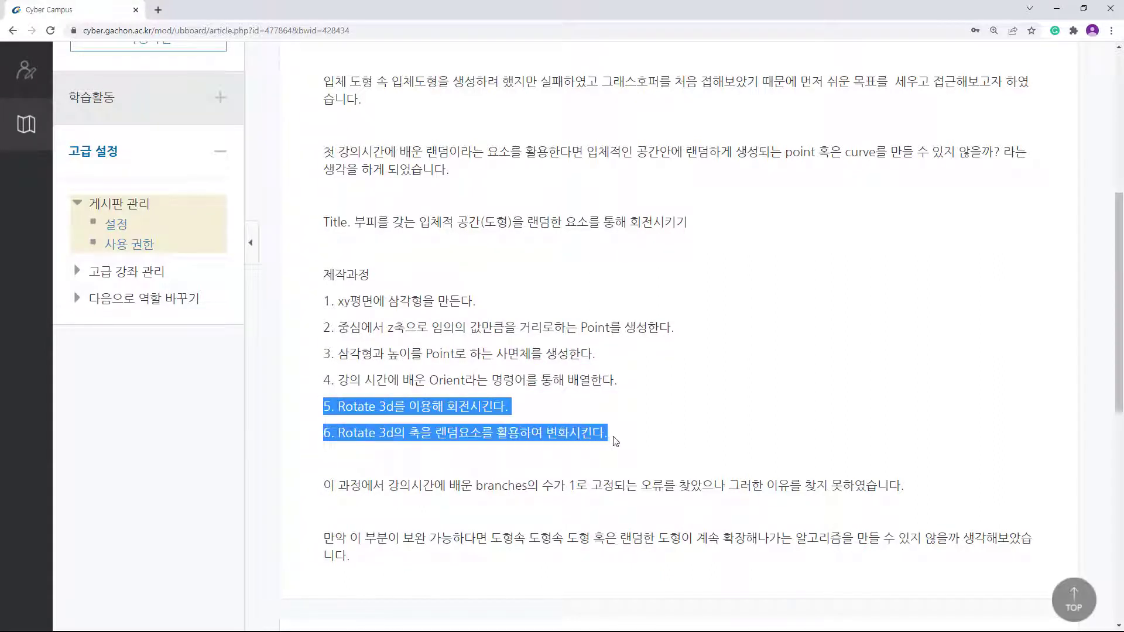
left_click(495, 404)
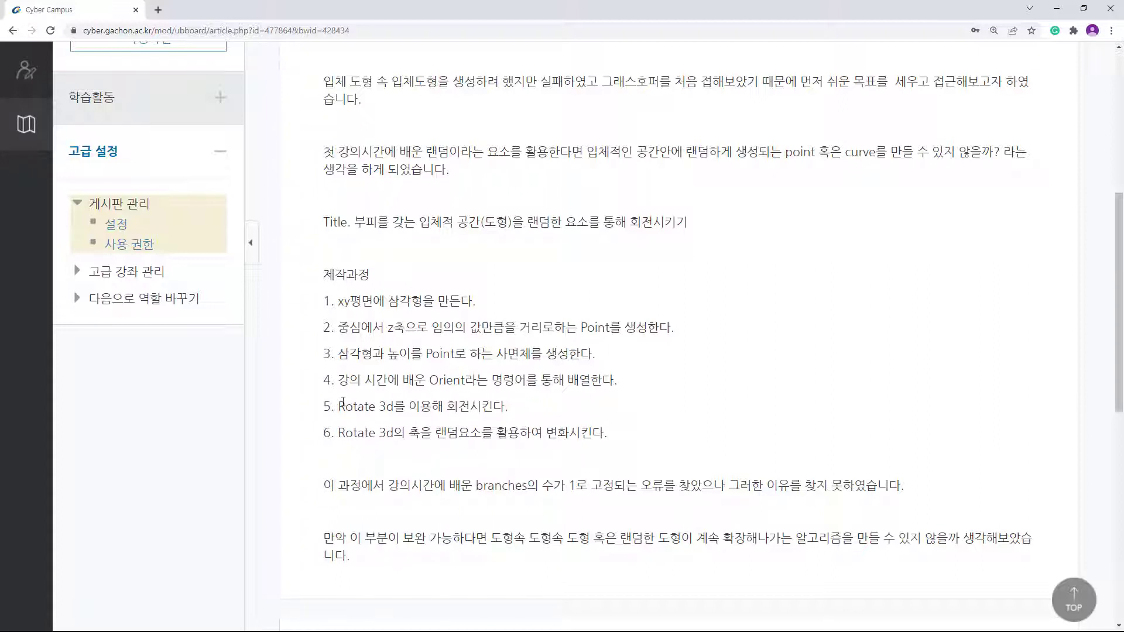
Step: Review the Rotate 3d steps, the branches-fixed-at-1 note and closing idea, then minimize the browser
left_click_drag(339, 405, 522, 414)
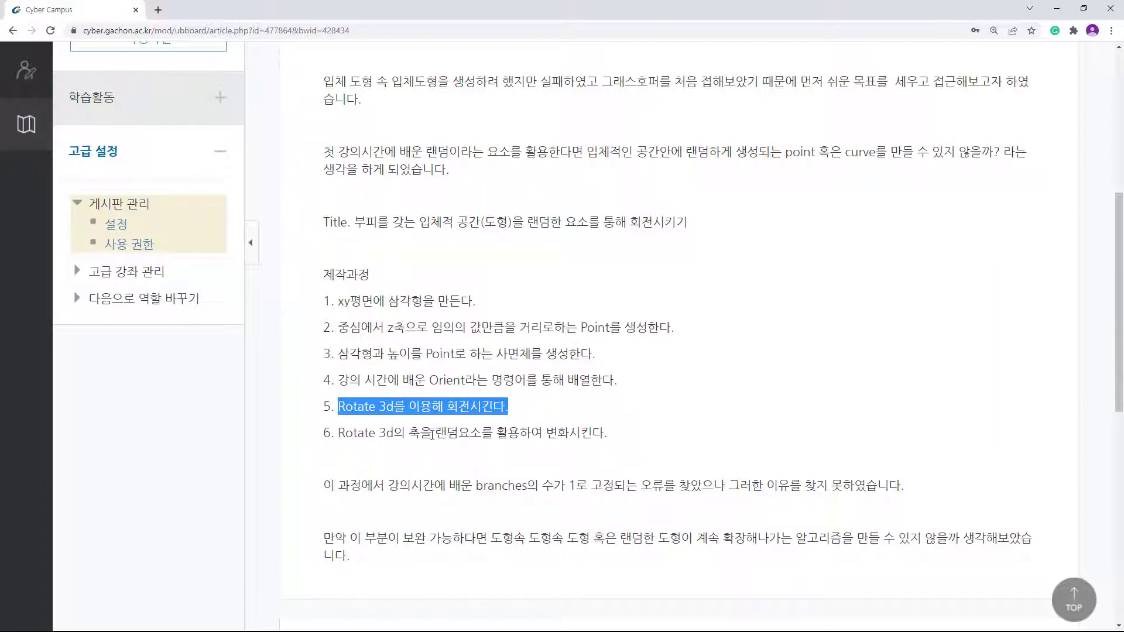
left_click_drag(416, 432, 408, 433)
left_click_drag(569, 433, 409, 432)
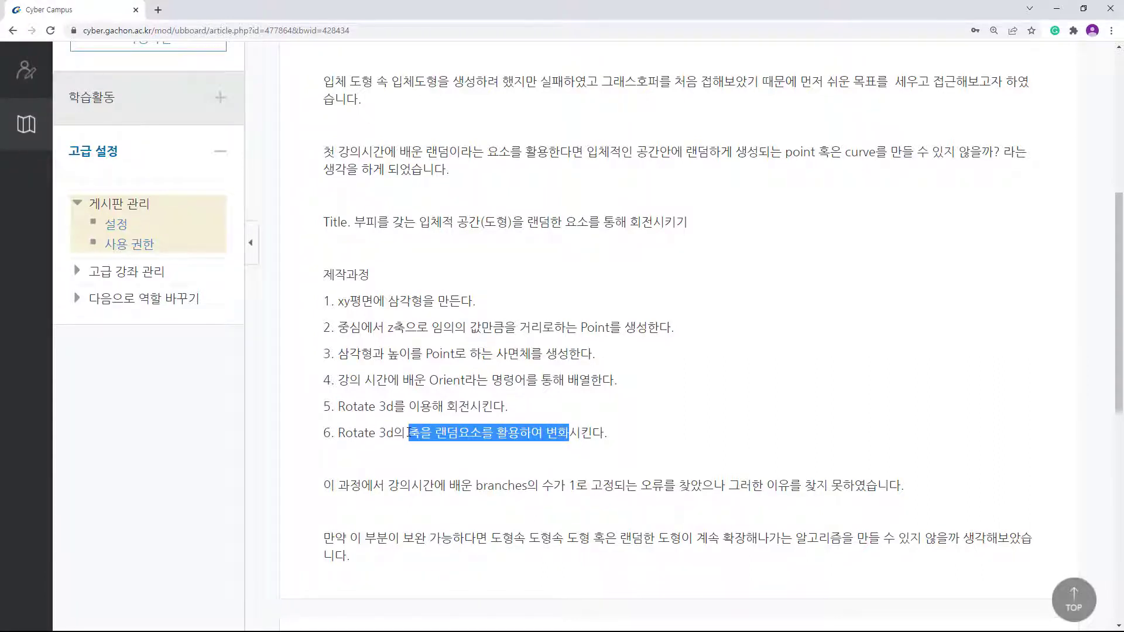
left_click(623, 460)
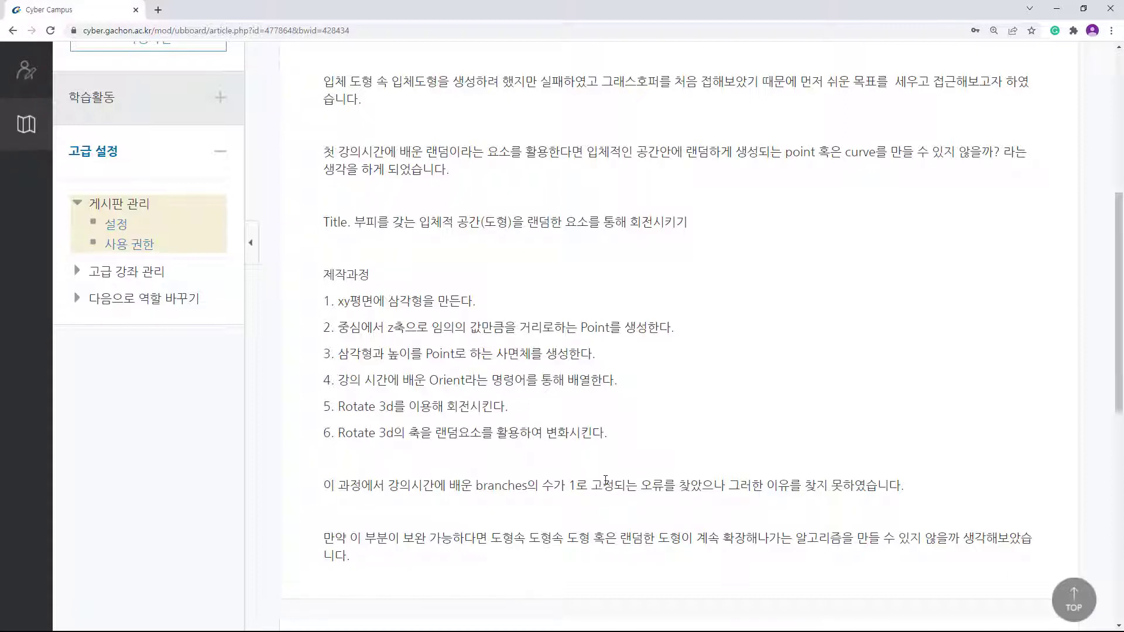
left_click_drag(606, 479, 822, 484)
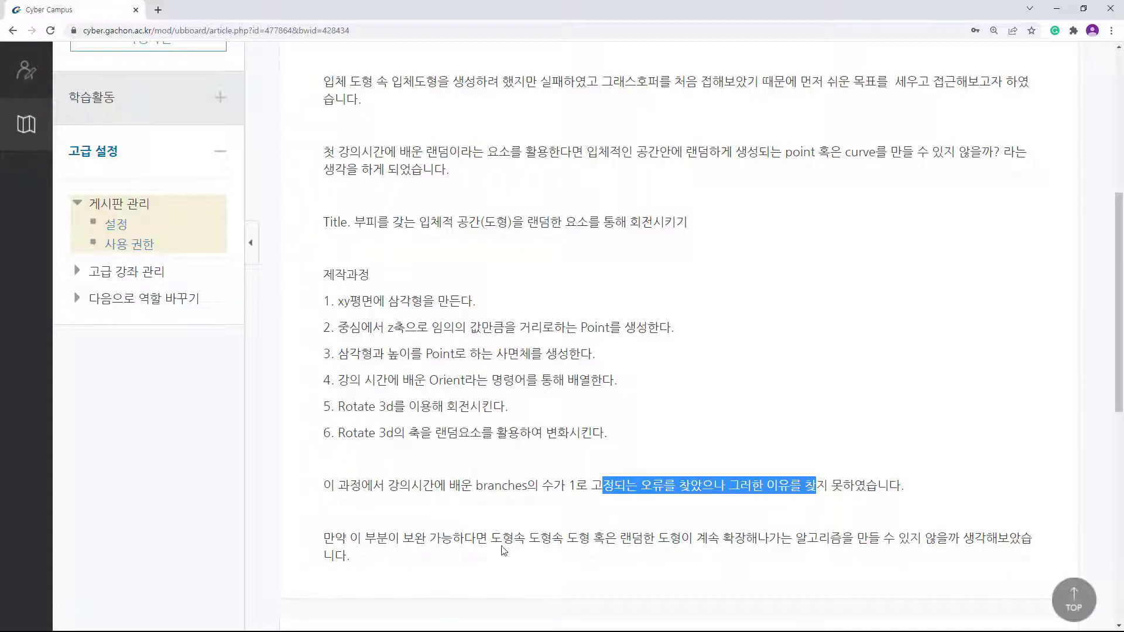
left_click_drag(492, 538, 870, 539)
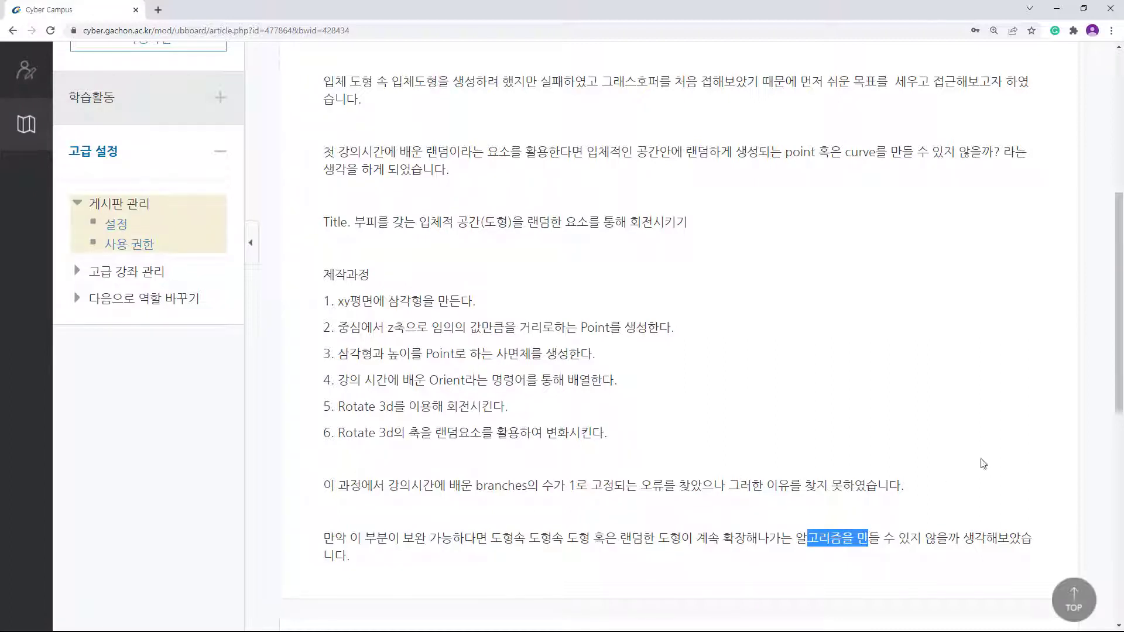
left_click(945, 521)
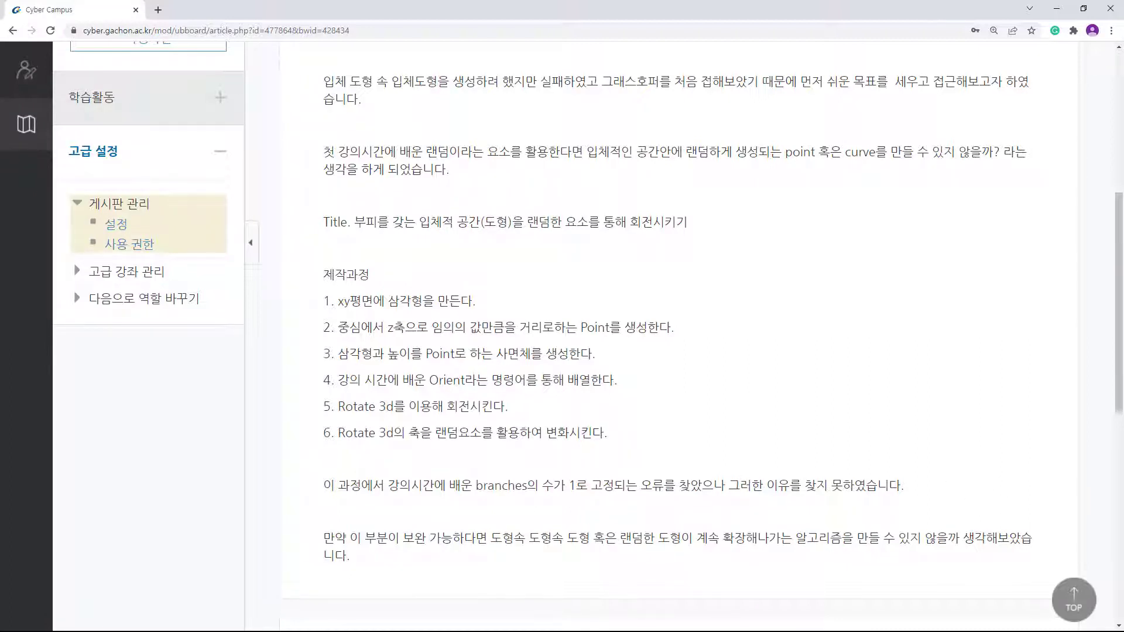
left_click(1057, 9)
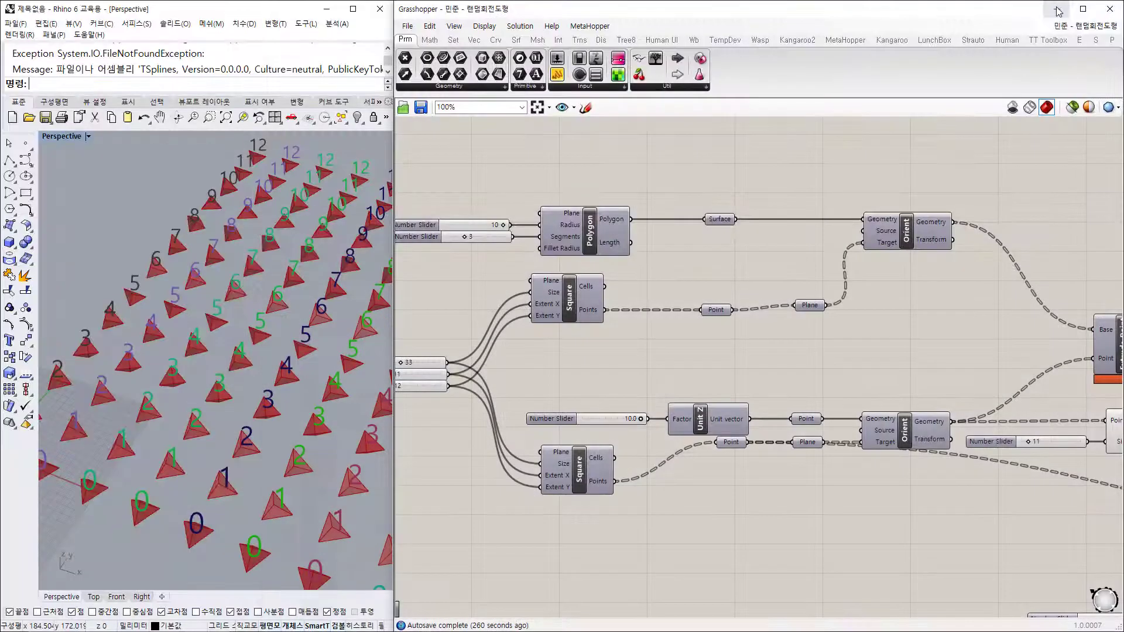
Step: Turn off the Point List component's preview so its index numbers disappear
right_click_drag(531, 361, 616, 381)
scroll(606, 285, "down", 4)
scroll(604, 286, "up", 3)
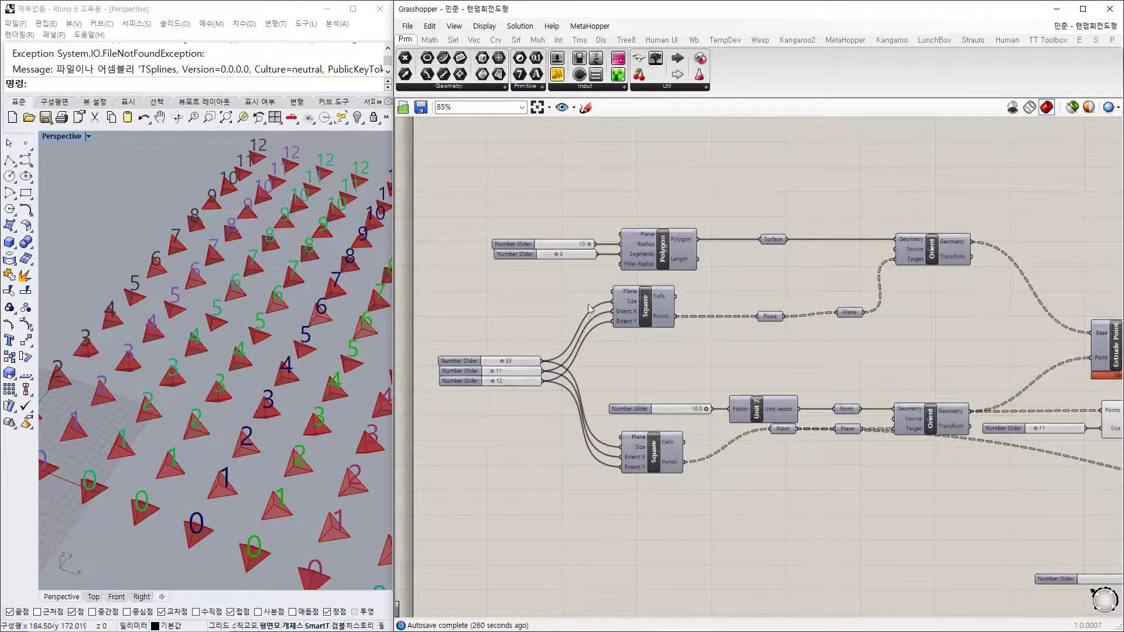
mouse_move(234, 501)
right_mouse_down()
mouse_move(296, 459)
mouse_move(237, 481)
mouse_move(240, 504)
right_mouse_up()
right_click_drag(1013, 359, 776, 299)
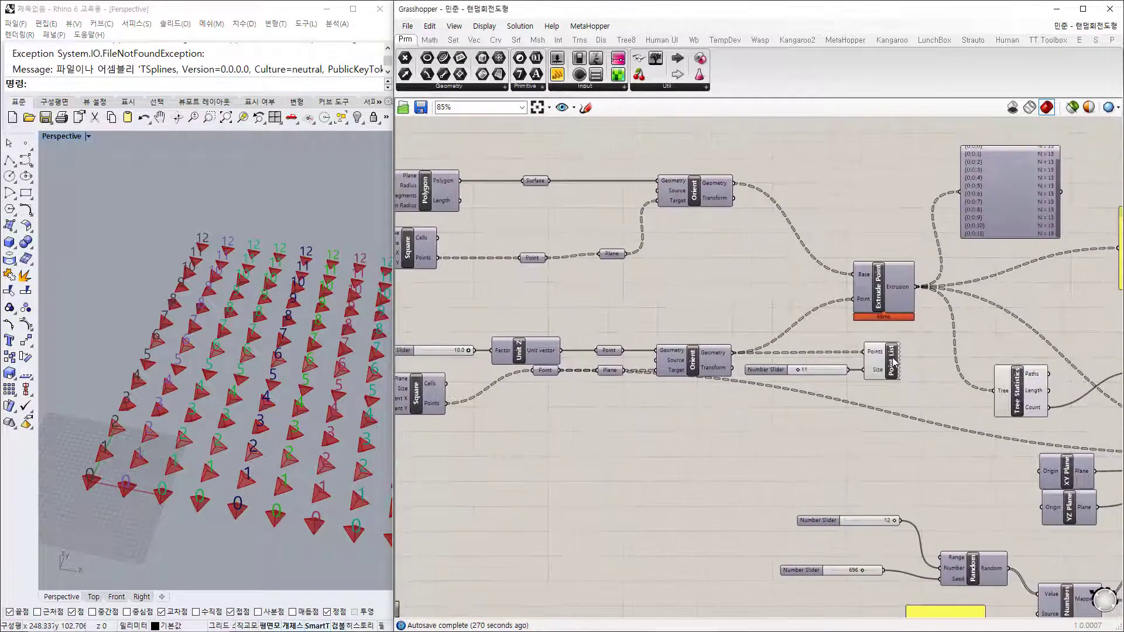
left_click(894, 362)
key("ctrl+q")
left_click(597, 452)
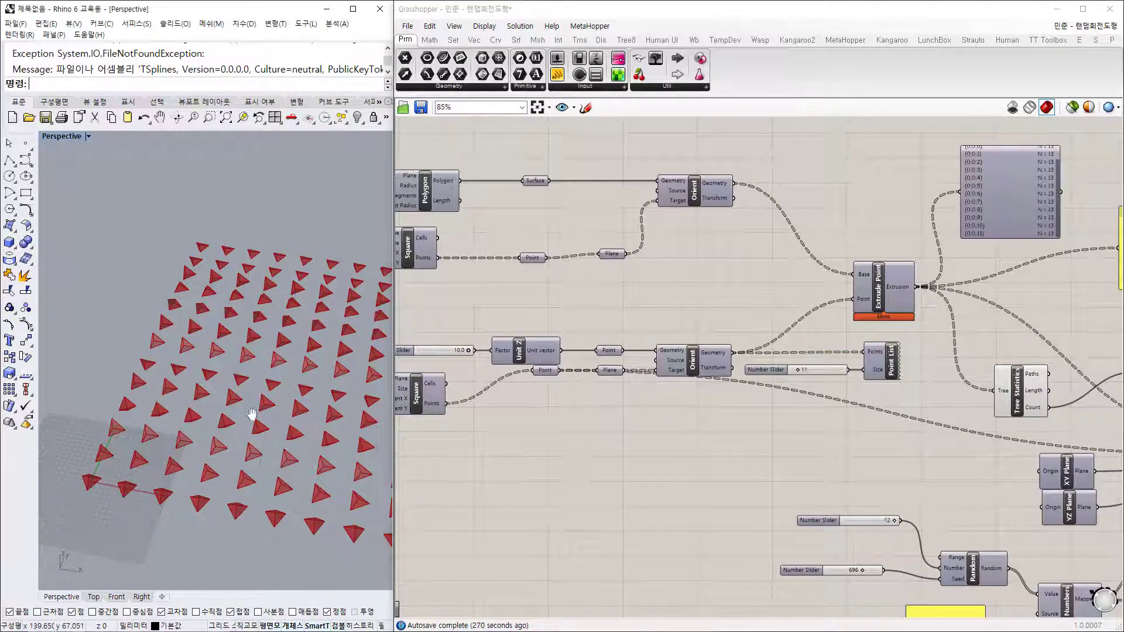
Step: Orbit the Perspective view to look down on the 13-by-13 pyramid grid
right_click_drag(251, 402, 227, 459)
scroll(73, 430, "up", 6)
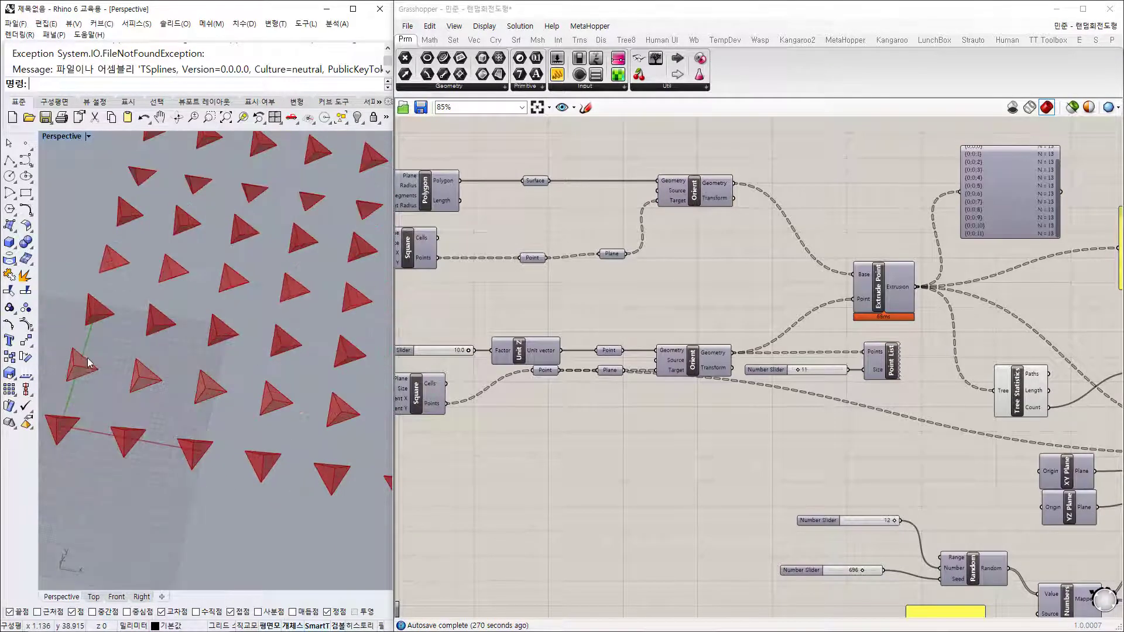
scroll(191, 238, "down", 3)
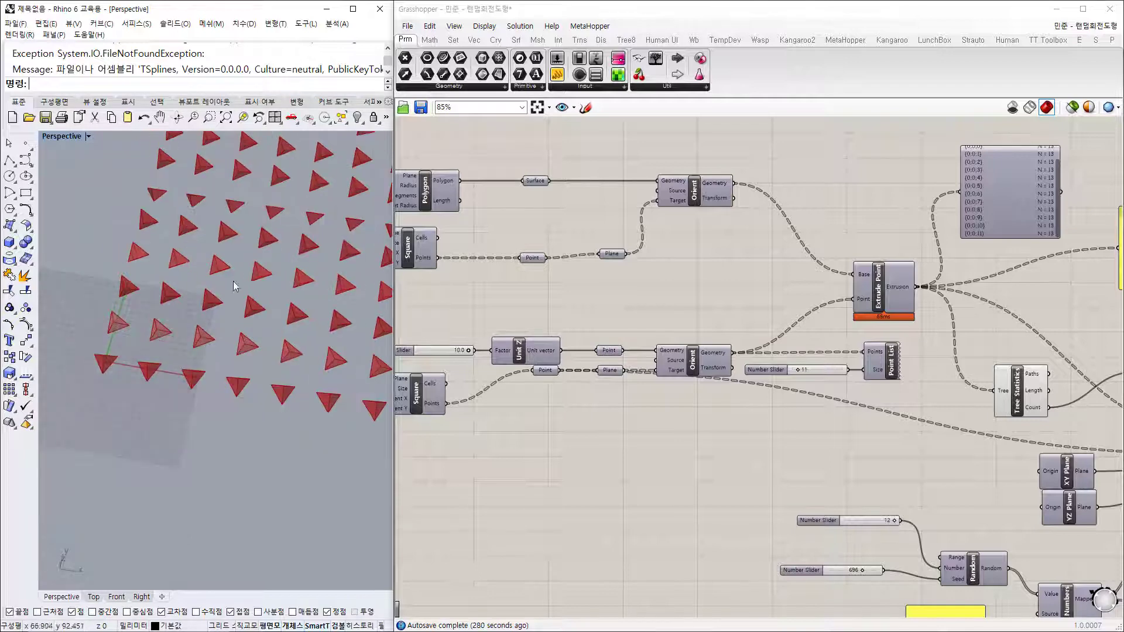
right_click_drag(246, 296, 224, 422)
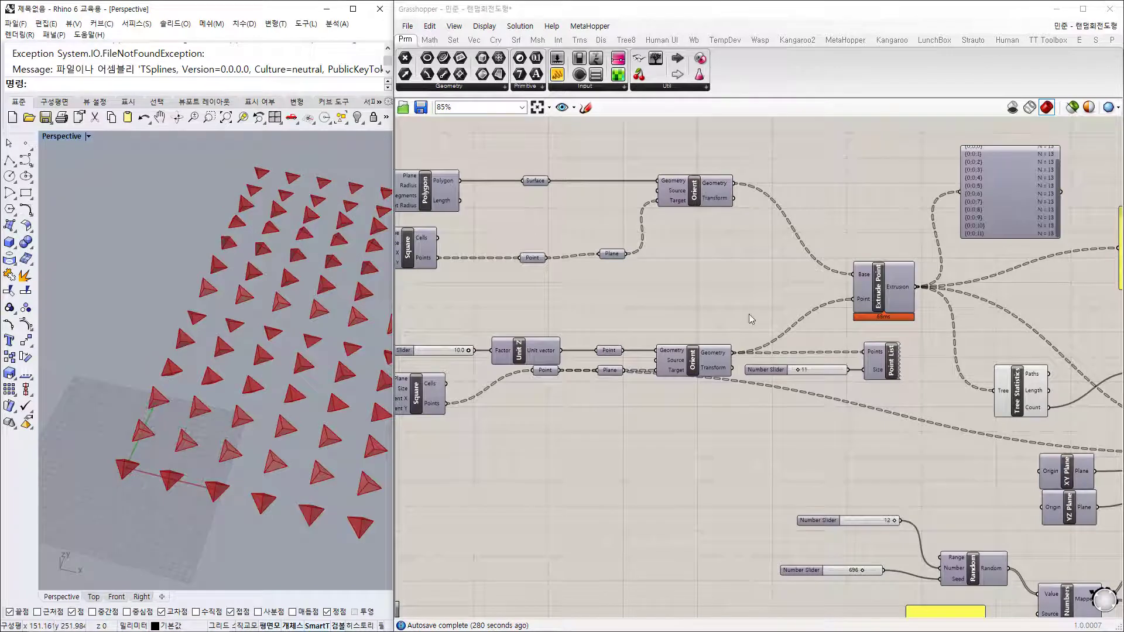
right_click_drag(716, 295, 869, 305)
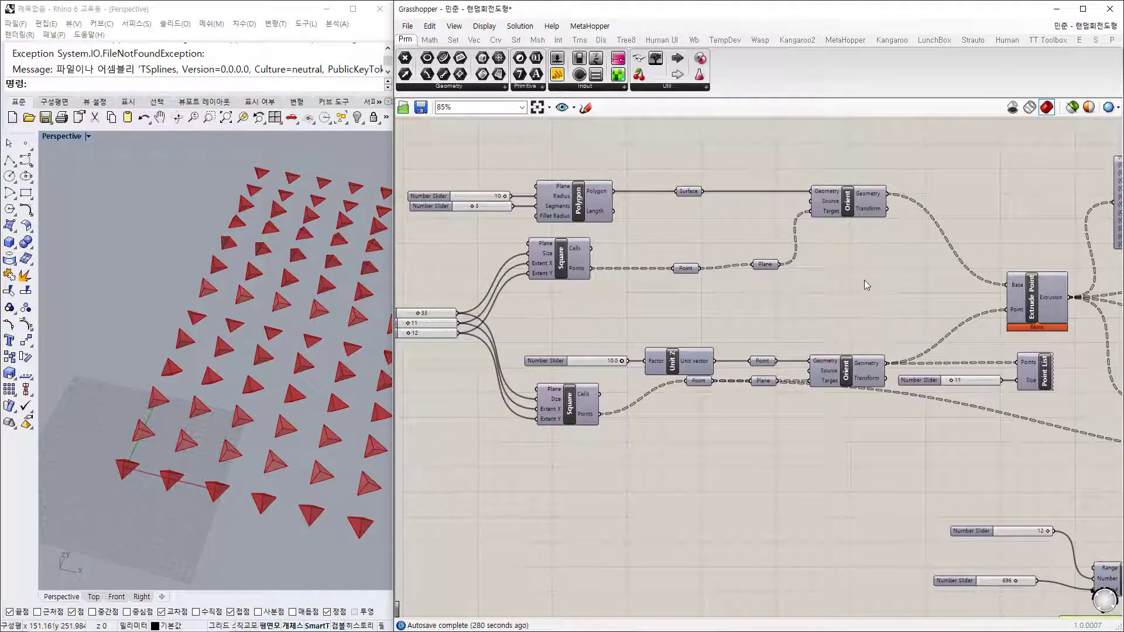
left_click(1074, 108)
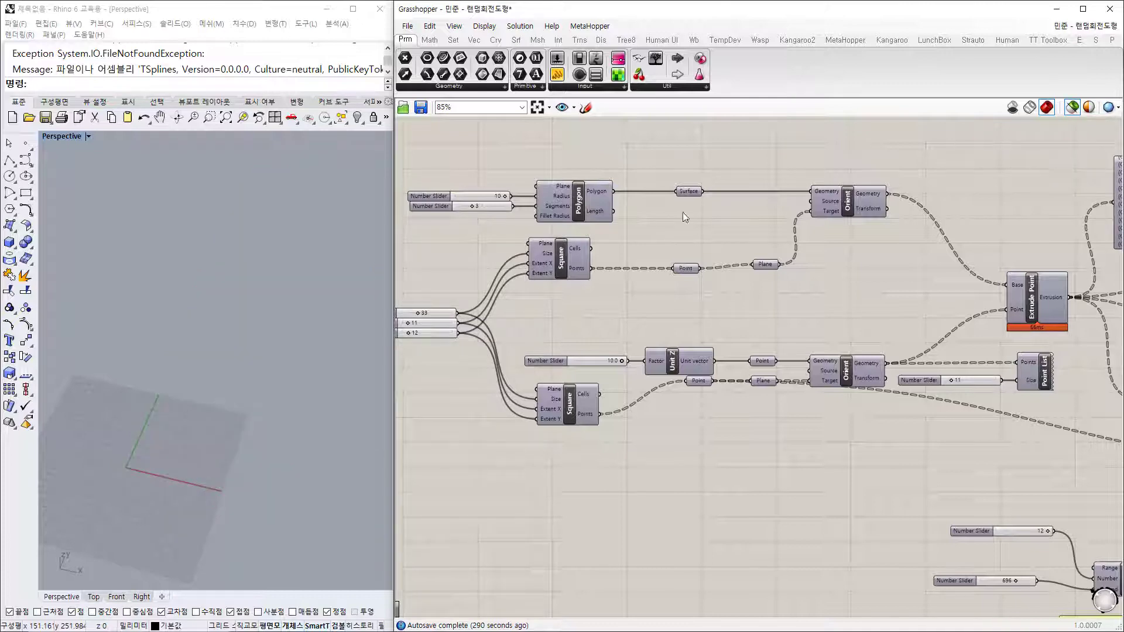
left_click(588, 206)
left_click(561, 275)
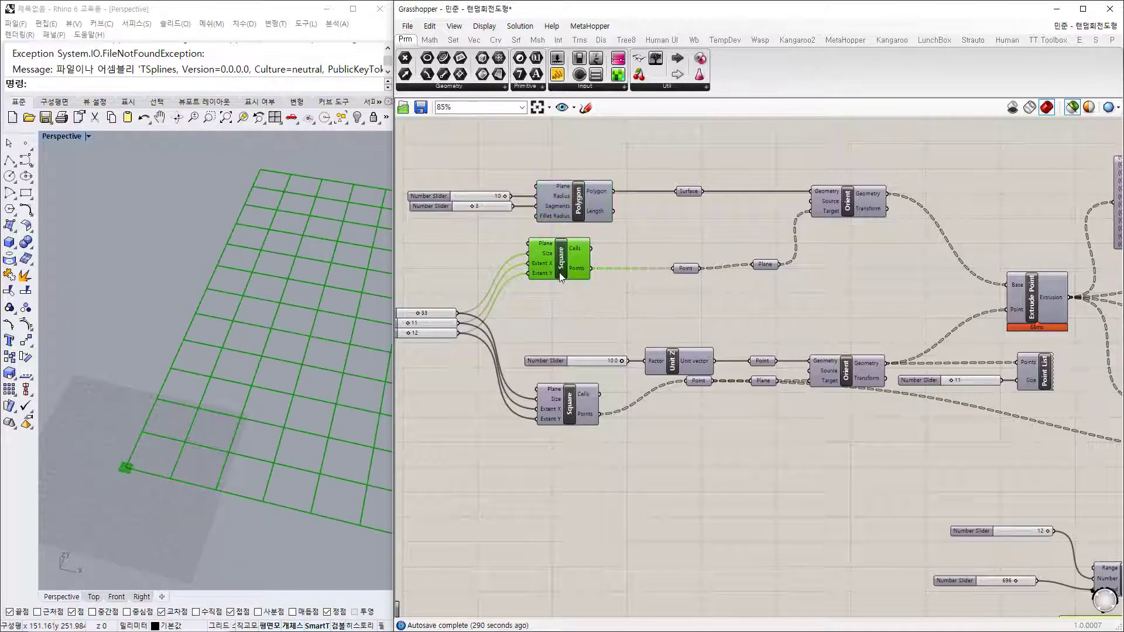
left_click(571, 403)
left_click(688, 355)
left_click(865, 201)
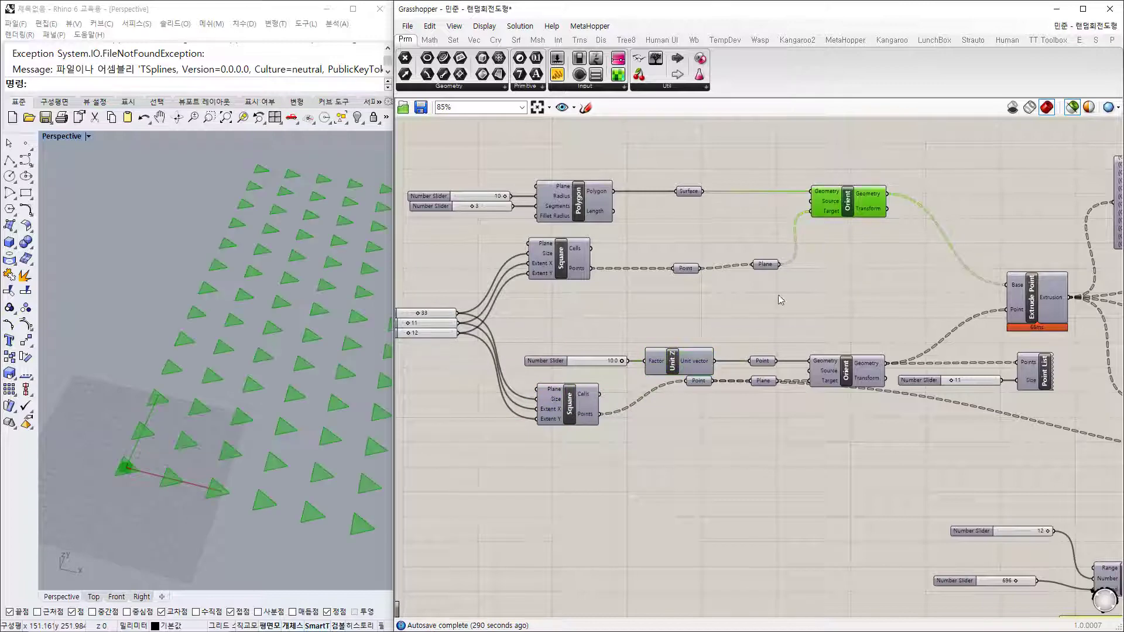
left_click(781, 301)
scroll(251, 405, "up", 5)
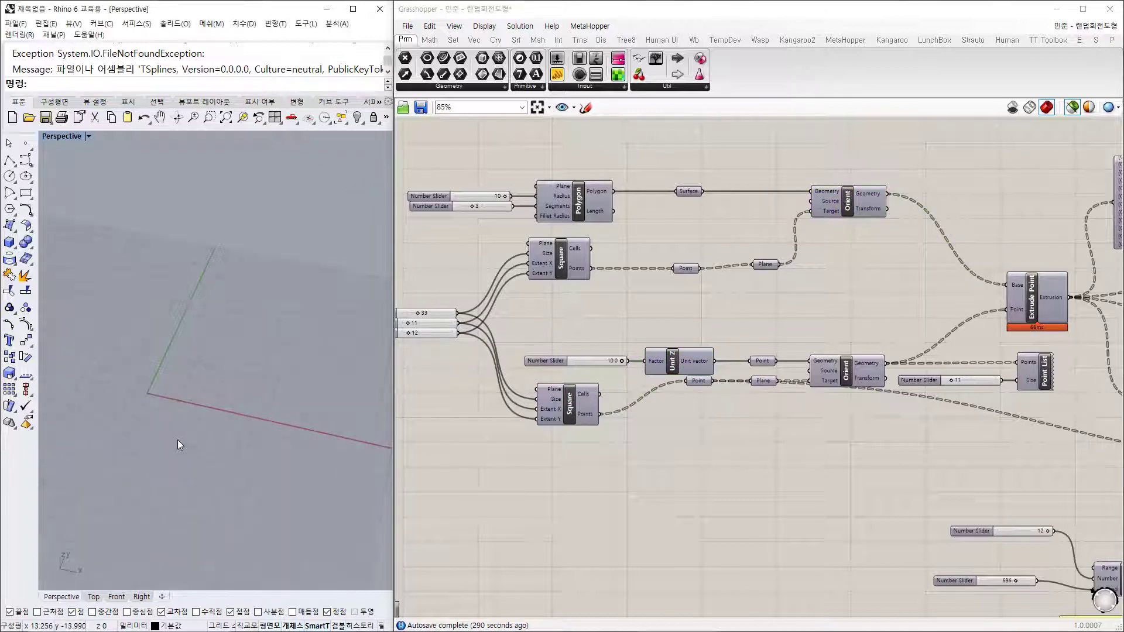
scroll(178, 440, "up", 2)
left_click(577, 202)
right_click_drag(152, 444, 191, 429, "shift")
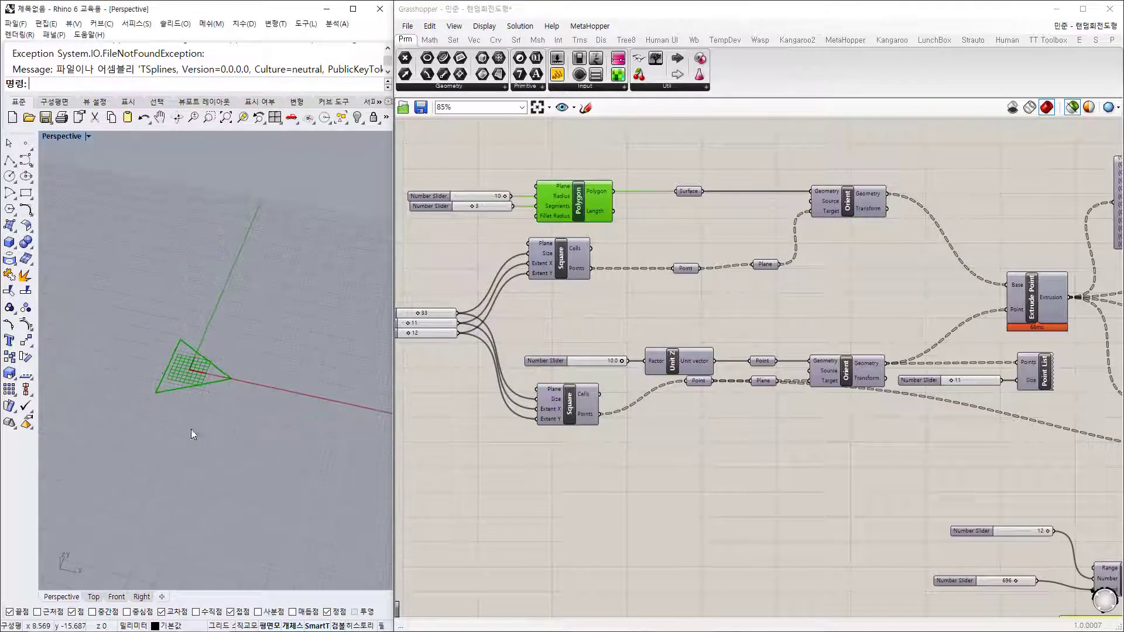
scroll(193, 374, "up", 3)
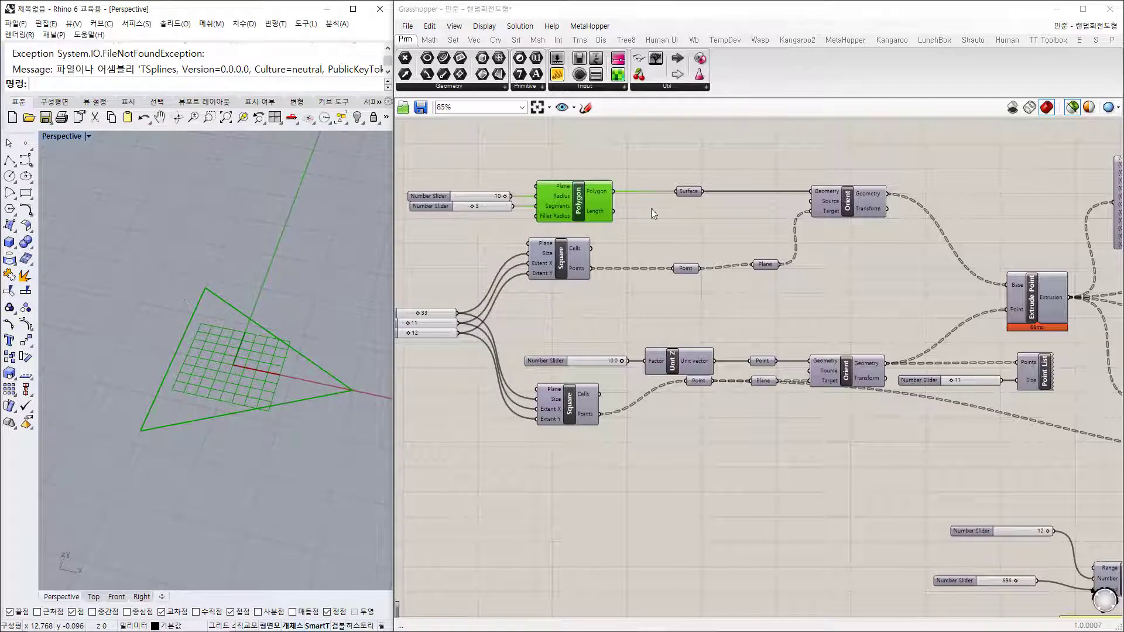
left_click(687, 192)
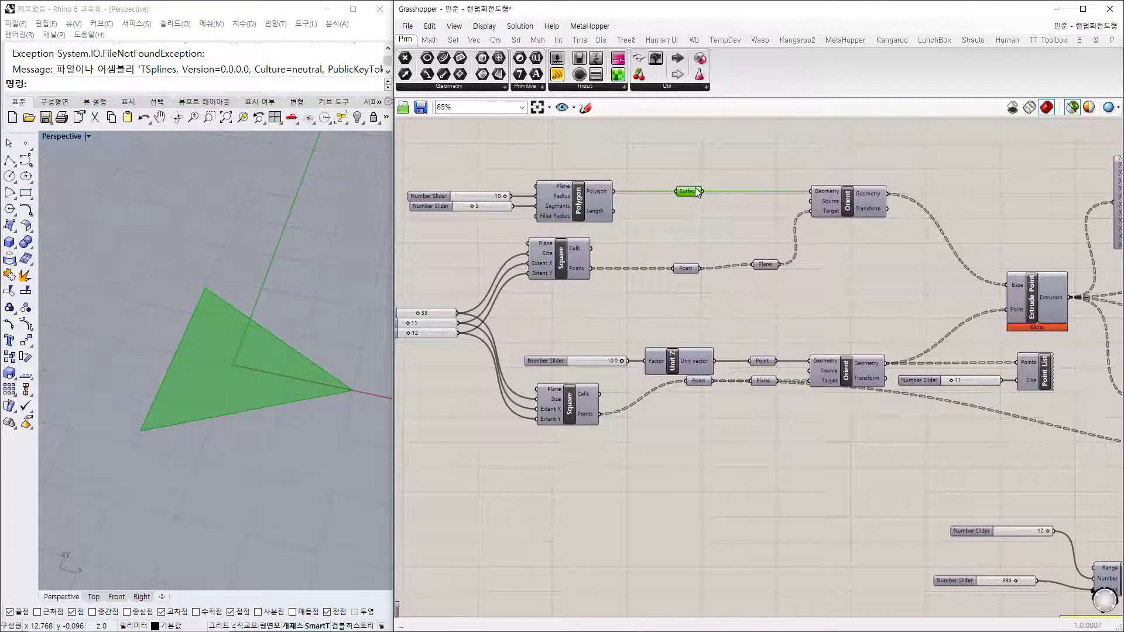
left_click(561, 257)
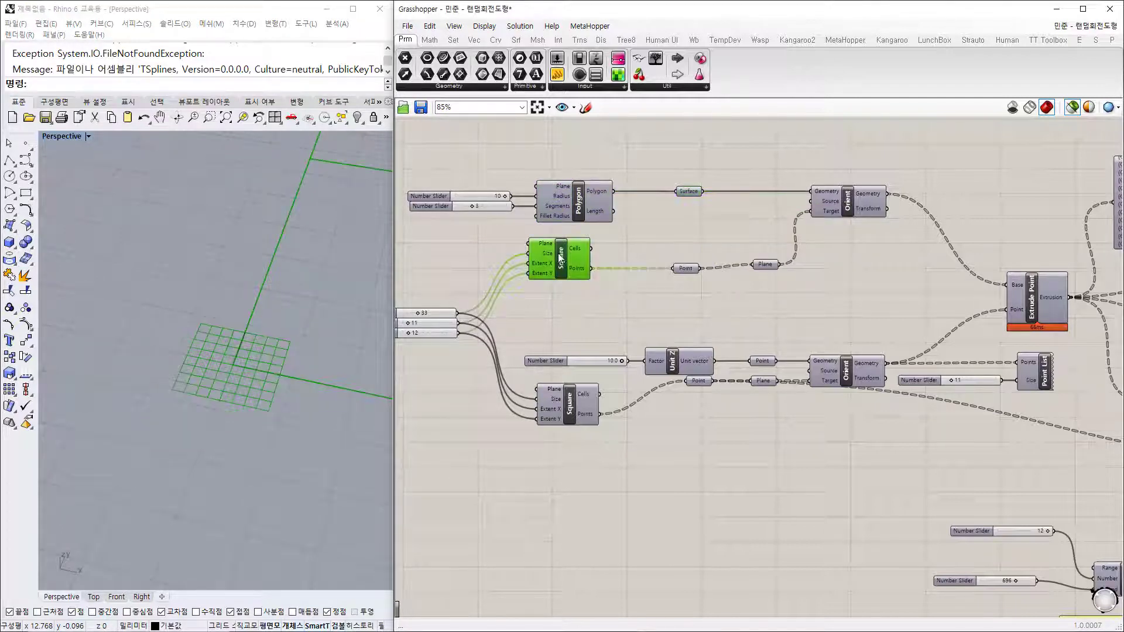
right_click_drag(259, 349, 188, 440, "shift")
scroll(188, 382, "down", 5)
scroll(234, 315, "down", 1)
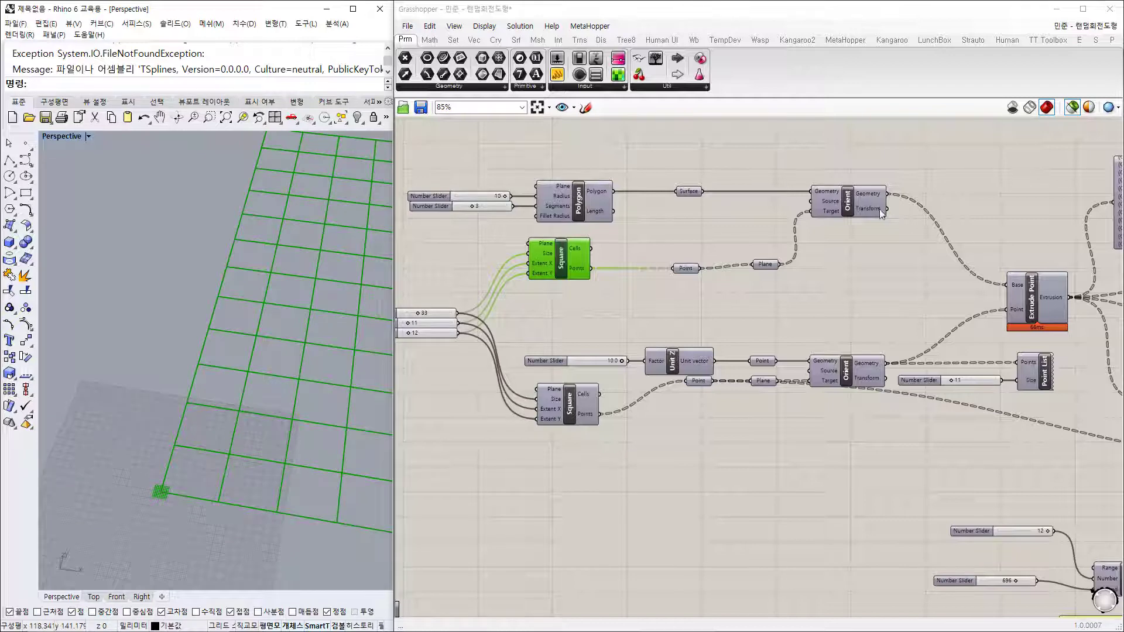
left_click(848, 200)
right_click_drag(220, 461, 288, 427)
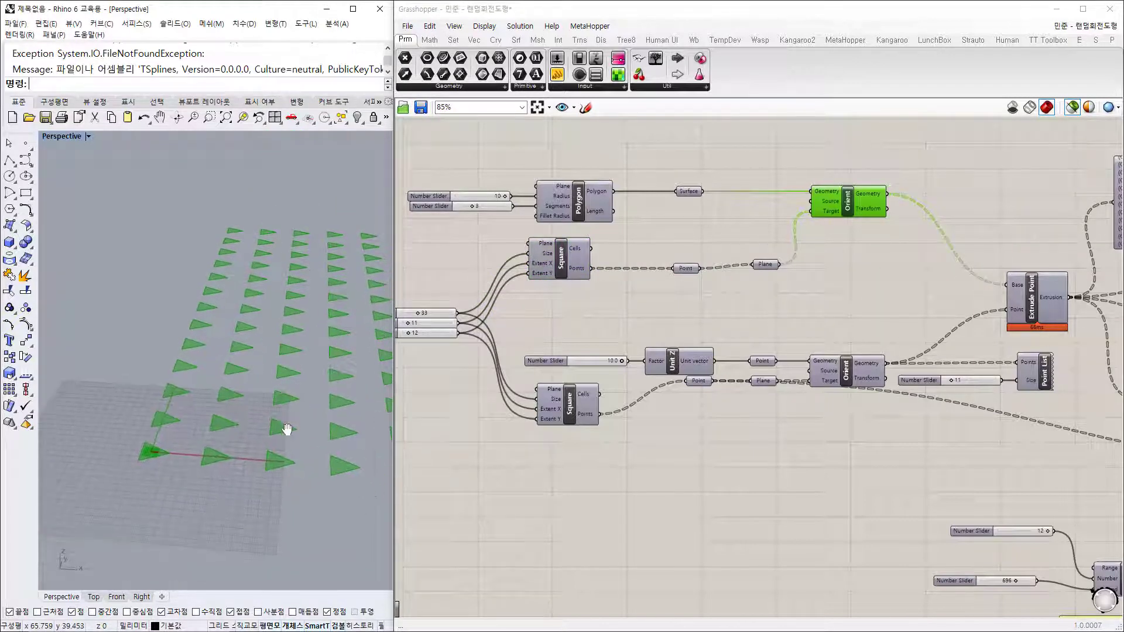
left_click(863, 372)
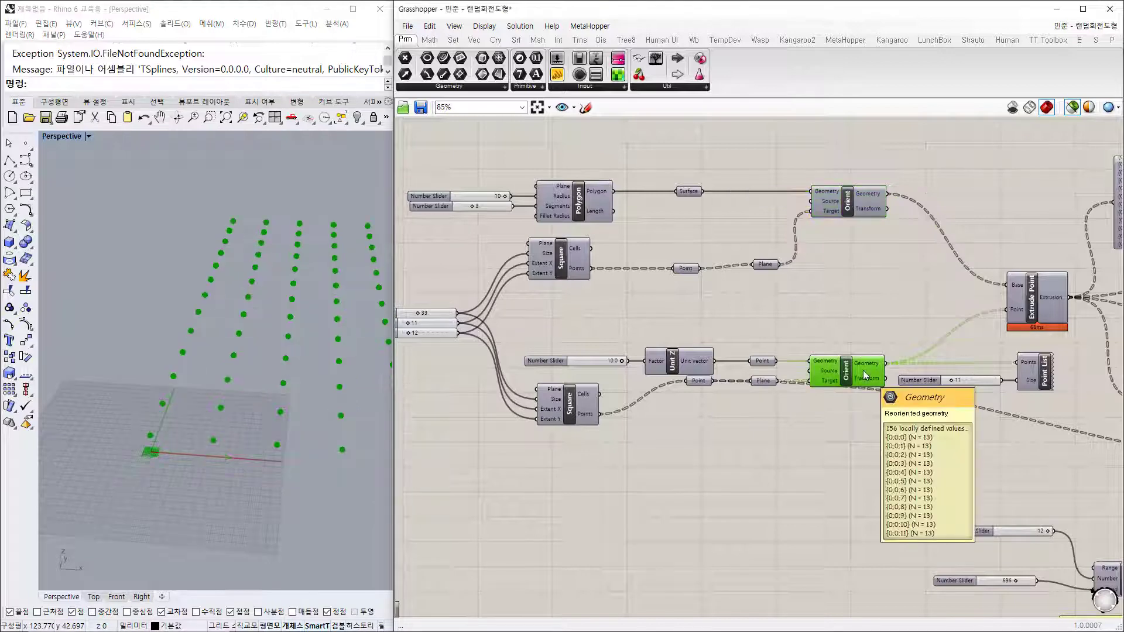
scroll(604, 256, "up", 3)
Step: Preview the square grids, the Unit Z vector, the lifted point and the extruded cones in turn
left_click(495, 282)
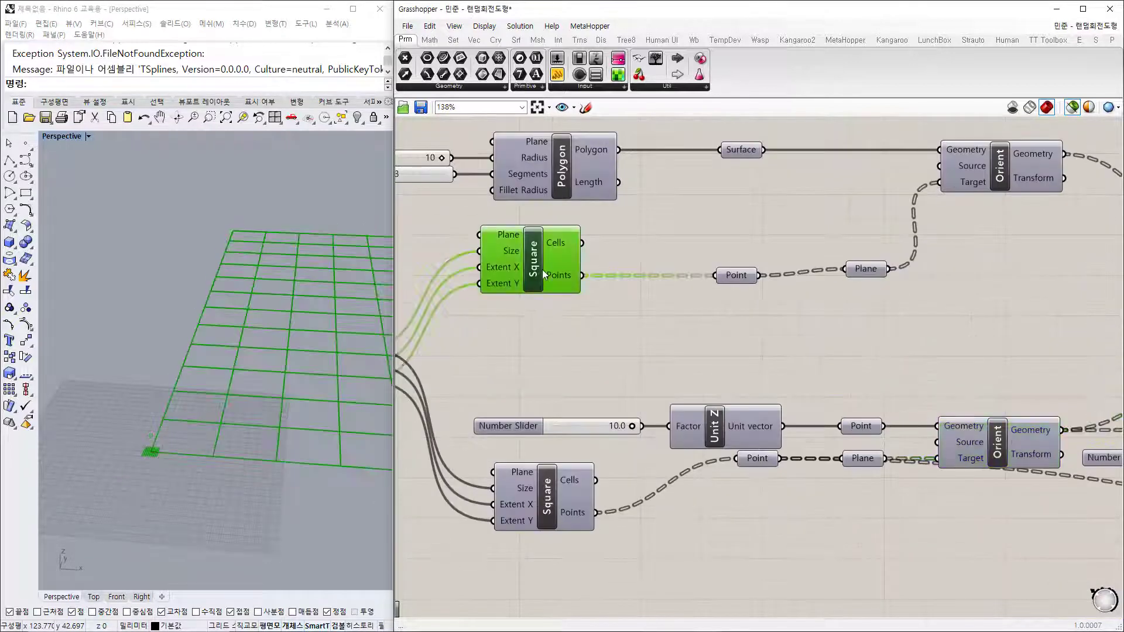
left_click(535, 509)
right_click_drag(623, 365, 621, 322)
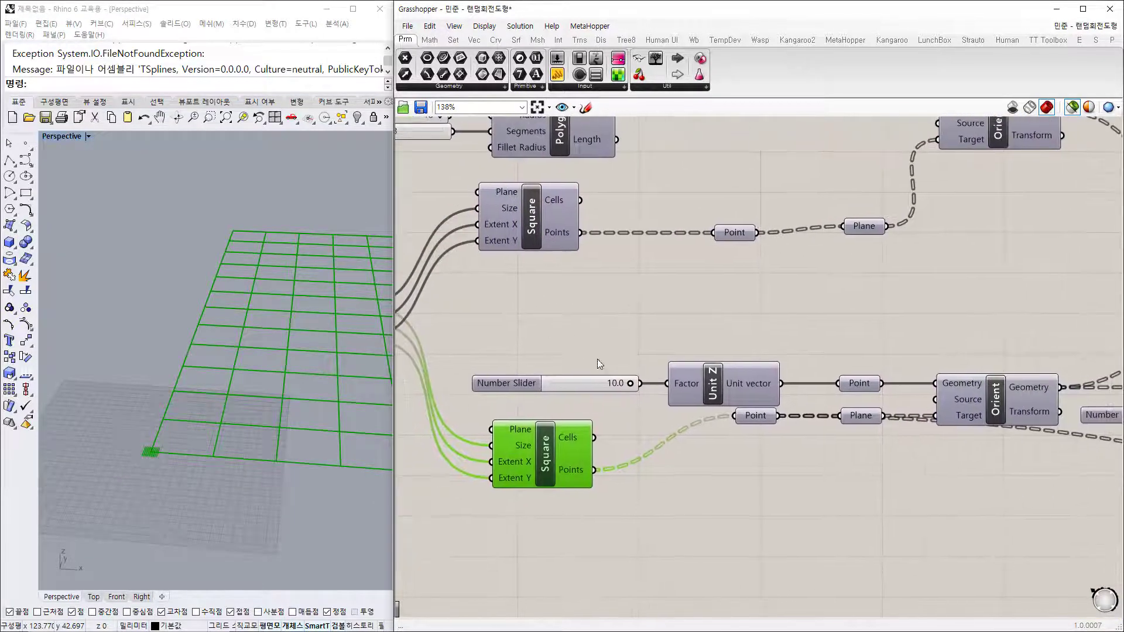
left_click(725, 393)
left_click(860, 386)
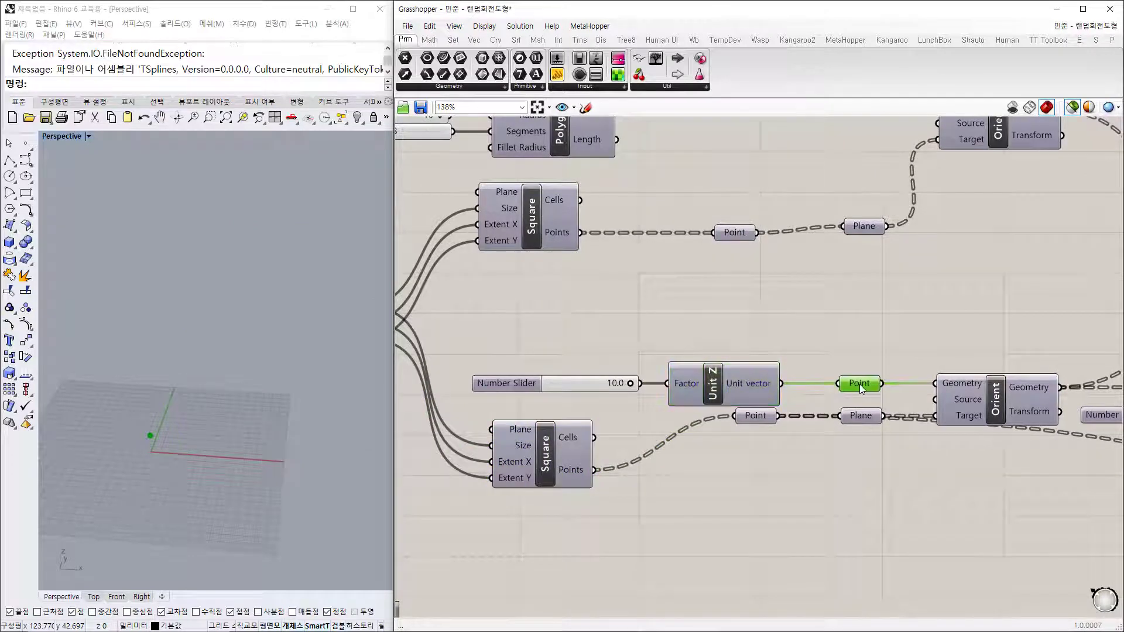
right_click_drag(861, 390, 940, 409)
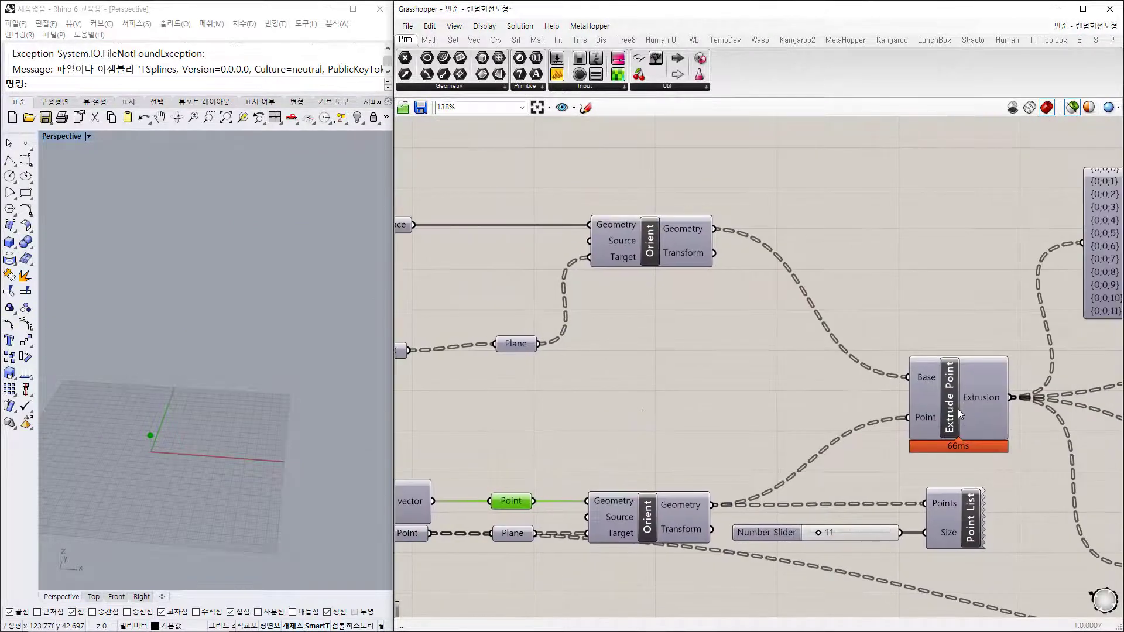
left_click(958, 409)
right_click_drag(273, 479, 128, 456)
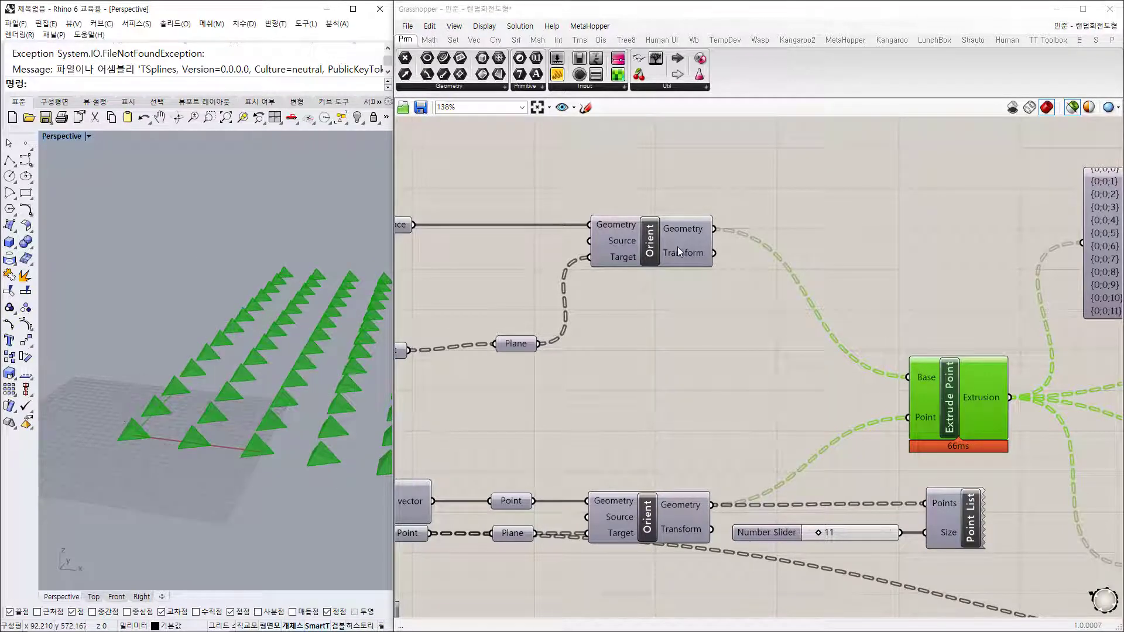
Step: Lengthen the data panel beside Point List until all 12 branches of 13 items show
right_click_drag(664, 386, 838, 358)
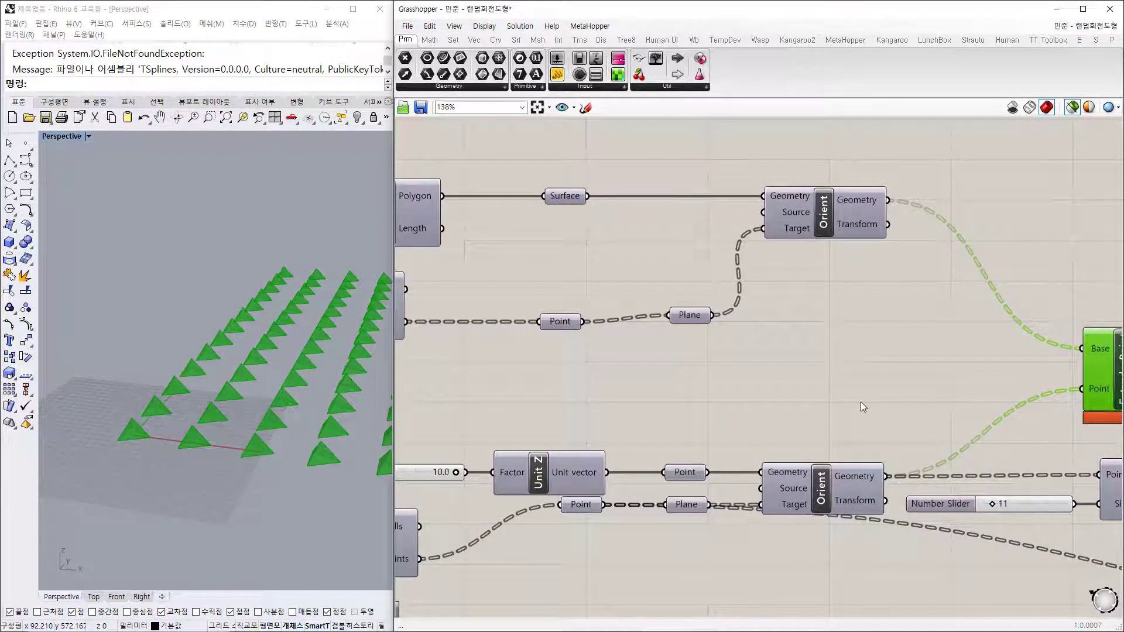
right_click_drag(925, 427, 747, 302)
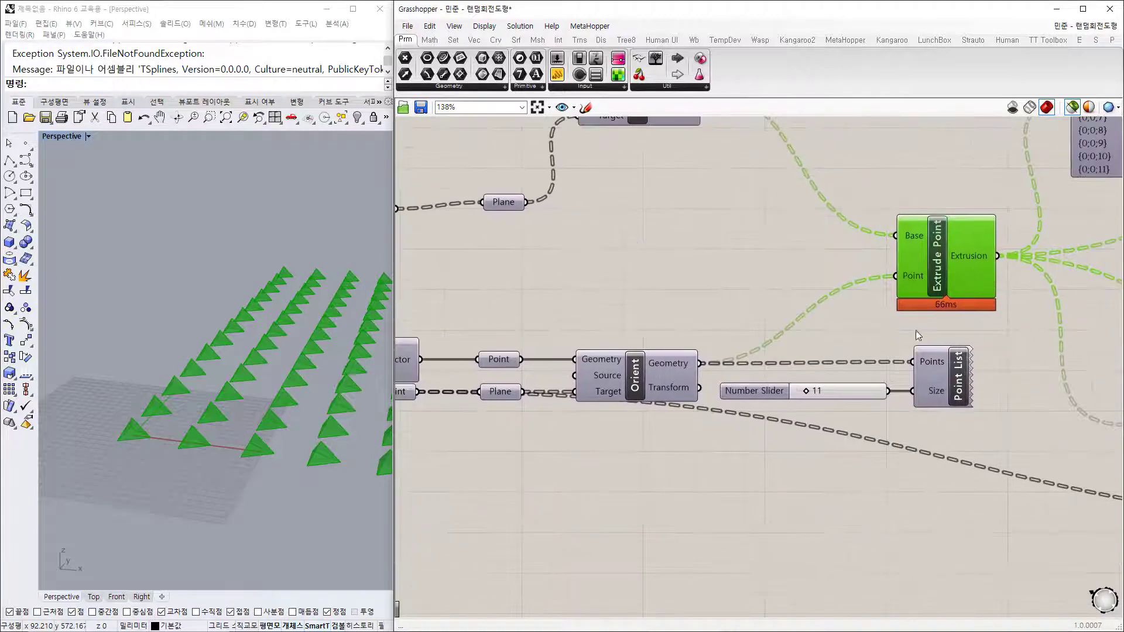
scroll(790, 255, "down", 2)
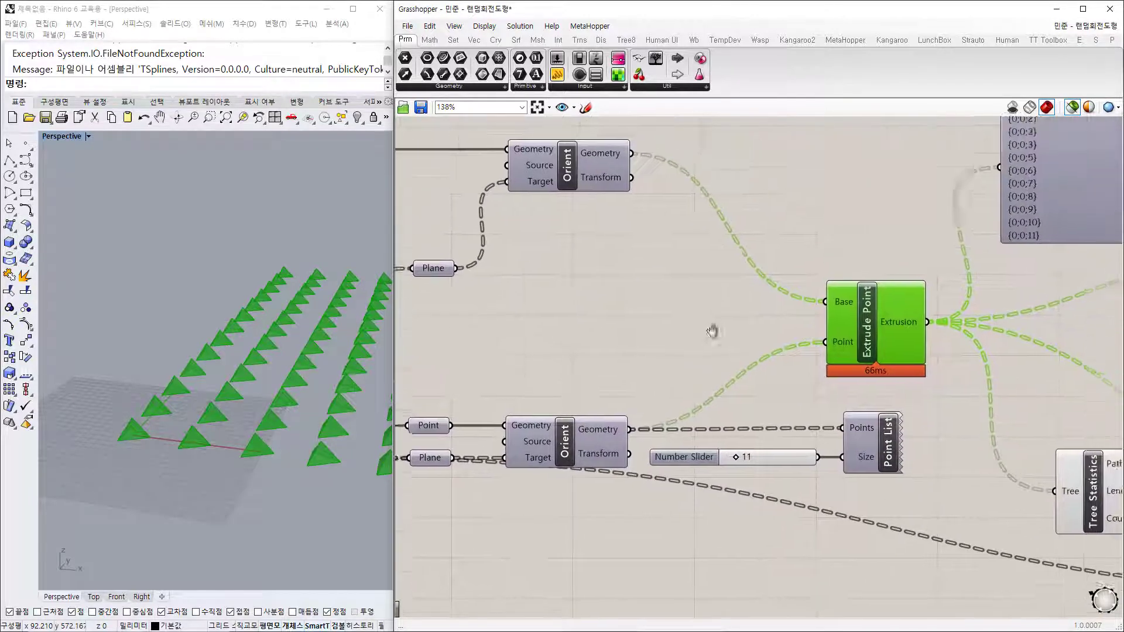
right_click_drag(991, 356, 928, 344)
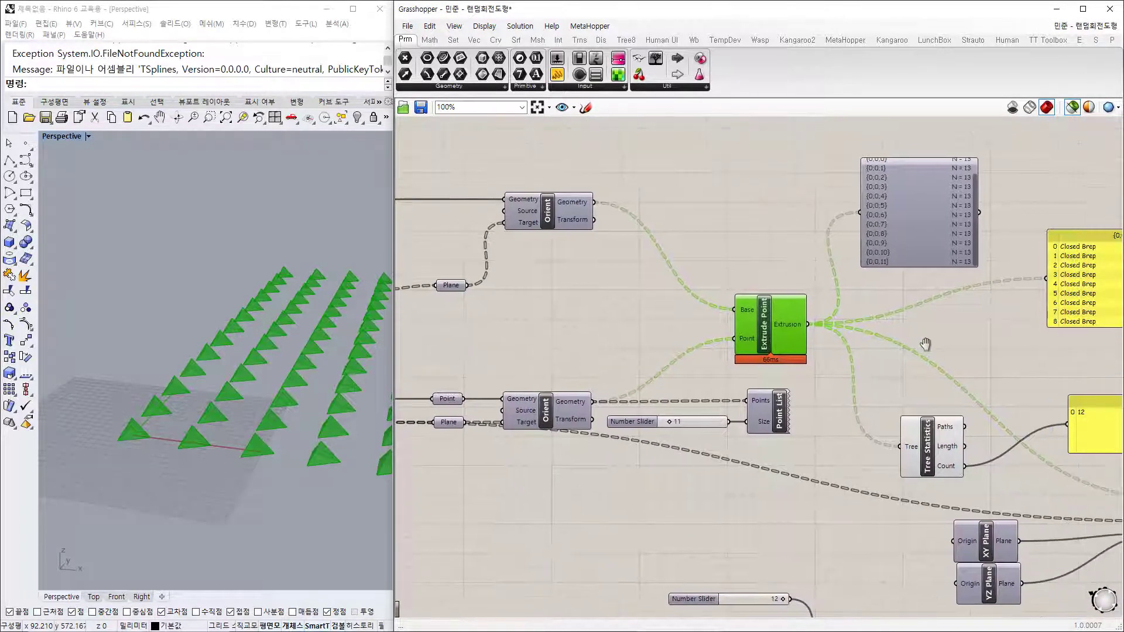
right_click_drag(214, 438, 221, 445)
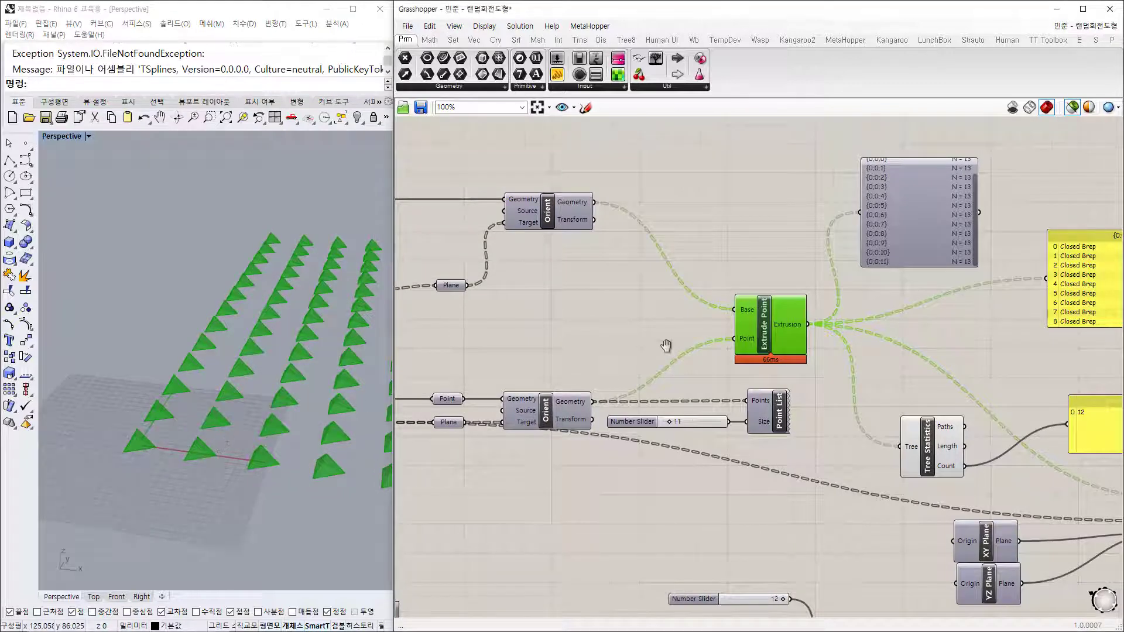
right_click_drag(627, 349, 688, 330)
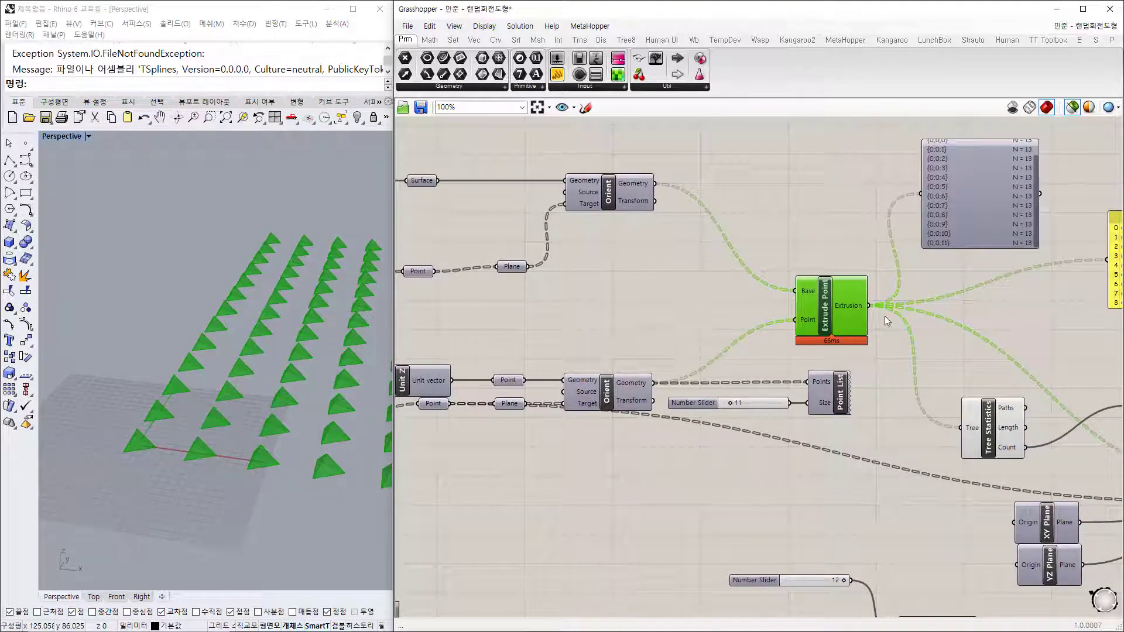
scroll(926, 295, "up", 3)
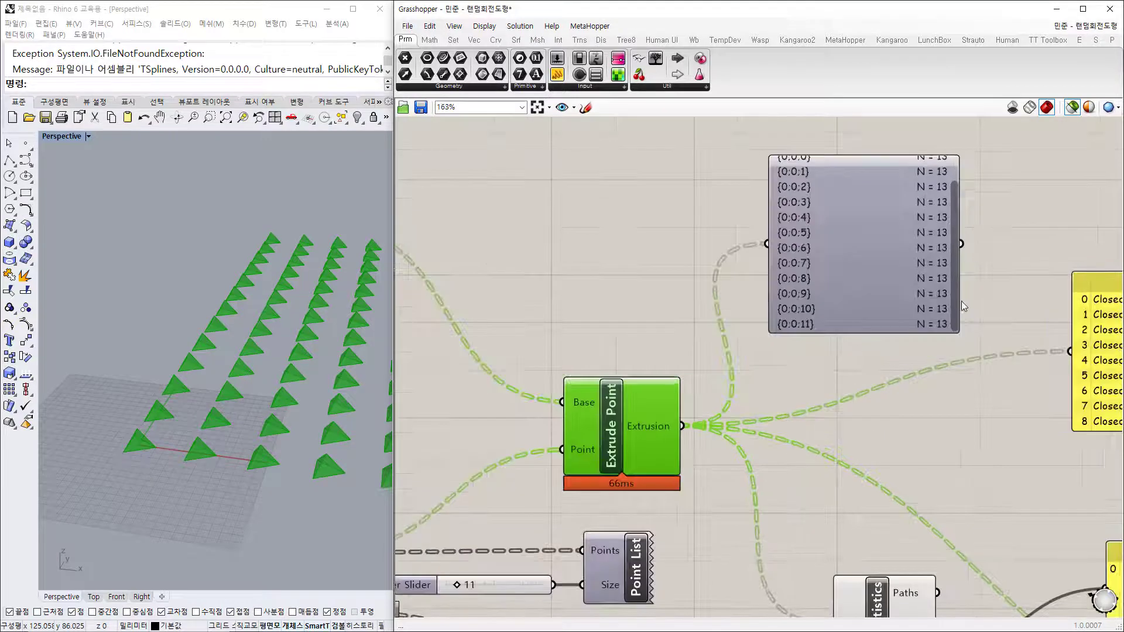
left_click_drag(935, 334, 931, 464)
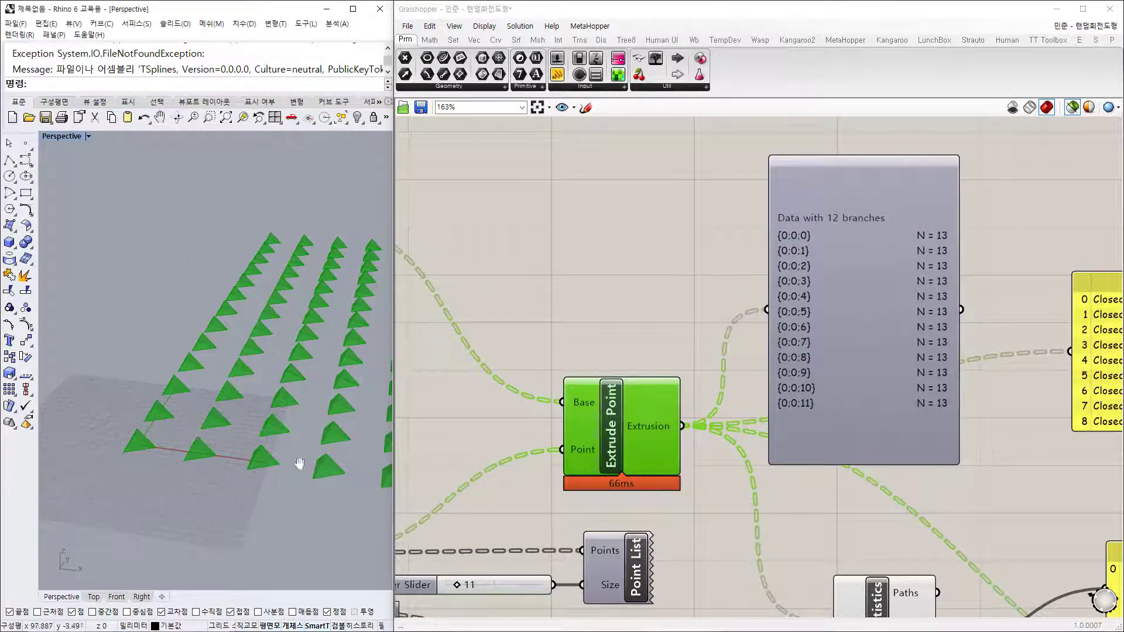
scroll(244, 445, "down", 8)
right_click_drag(299, 463, 198, 471, "shift")
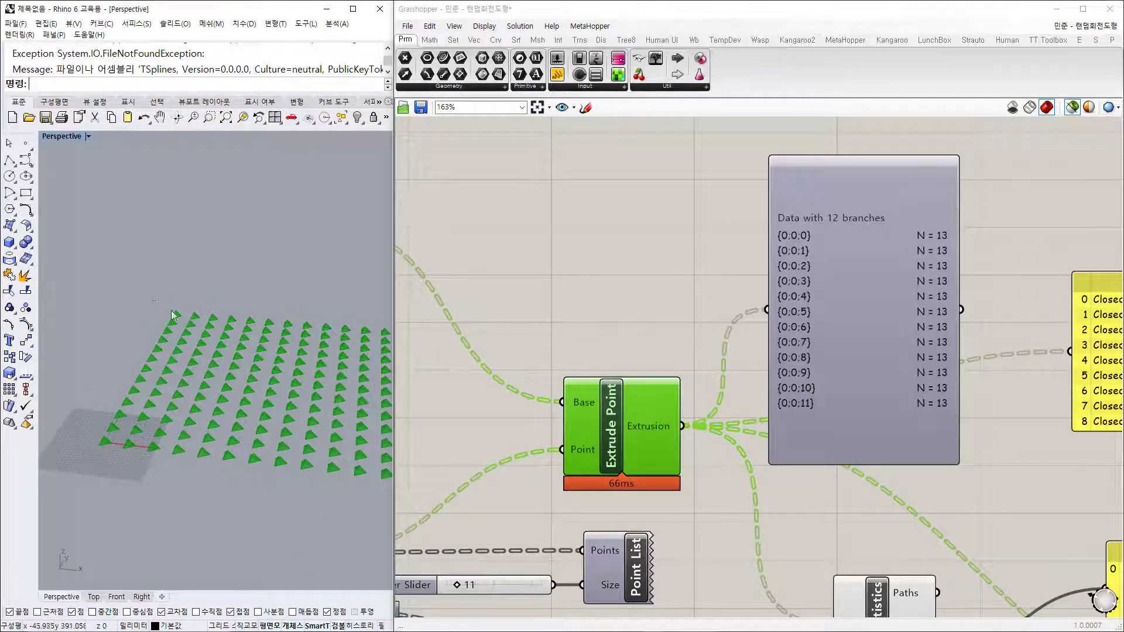
right_click_drag(182, 461, 244, 472, "shift")
scroll(166, 462, "up", 5)
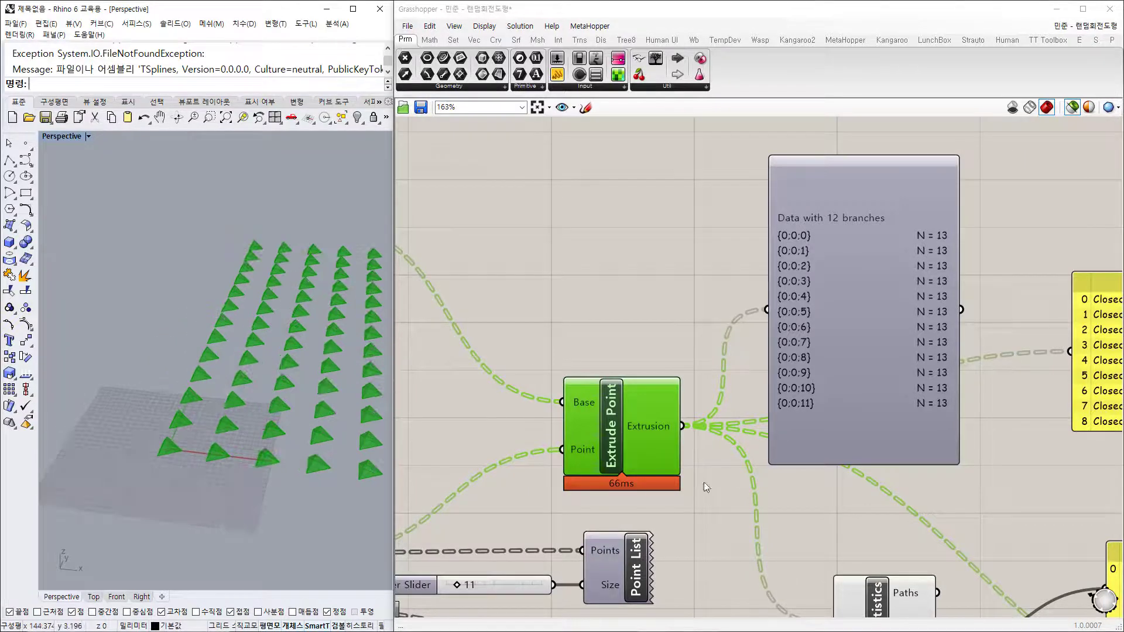
Step: Show the point indices with the cones, then check the branch count in Tree Statistics
right_click_drag(705, 486, 712, 385)
left_click(641, 463)
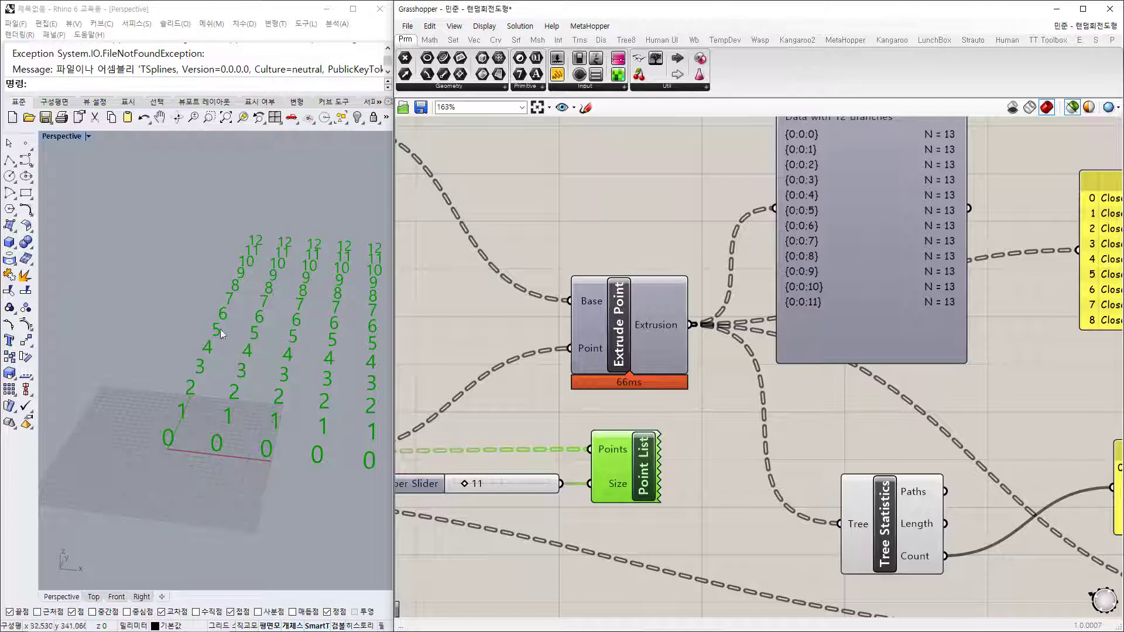
left_click(627, 350, "shift")
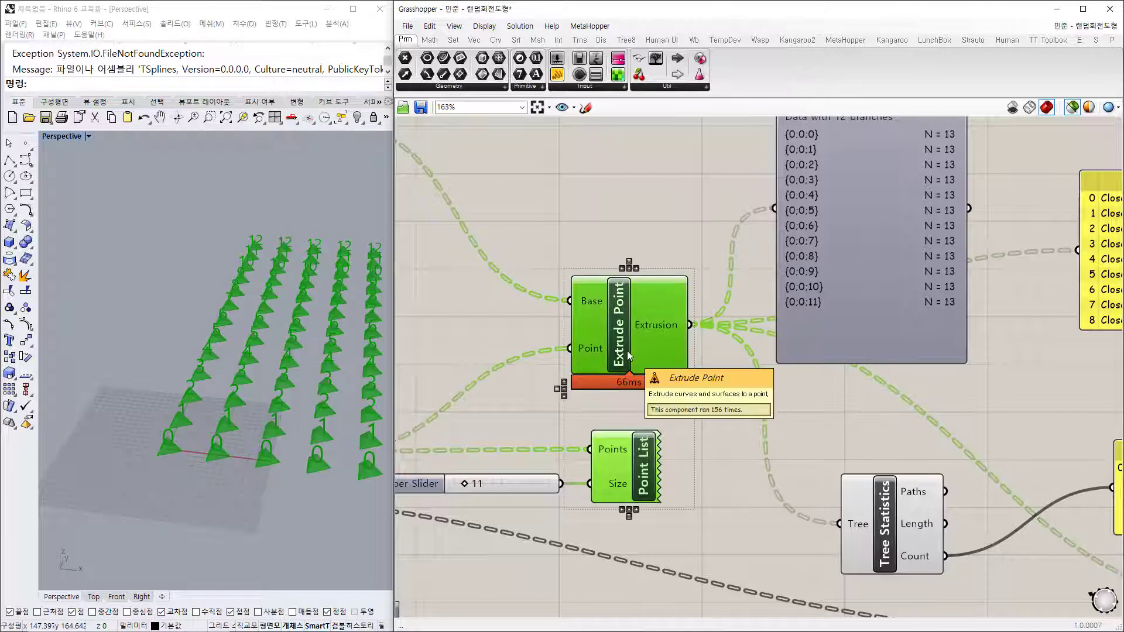
right_click_drag(908, 543, 805, 441)
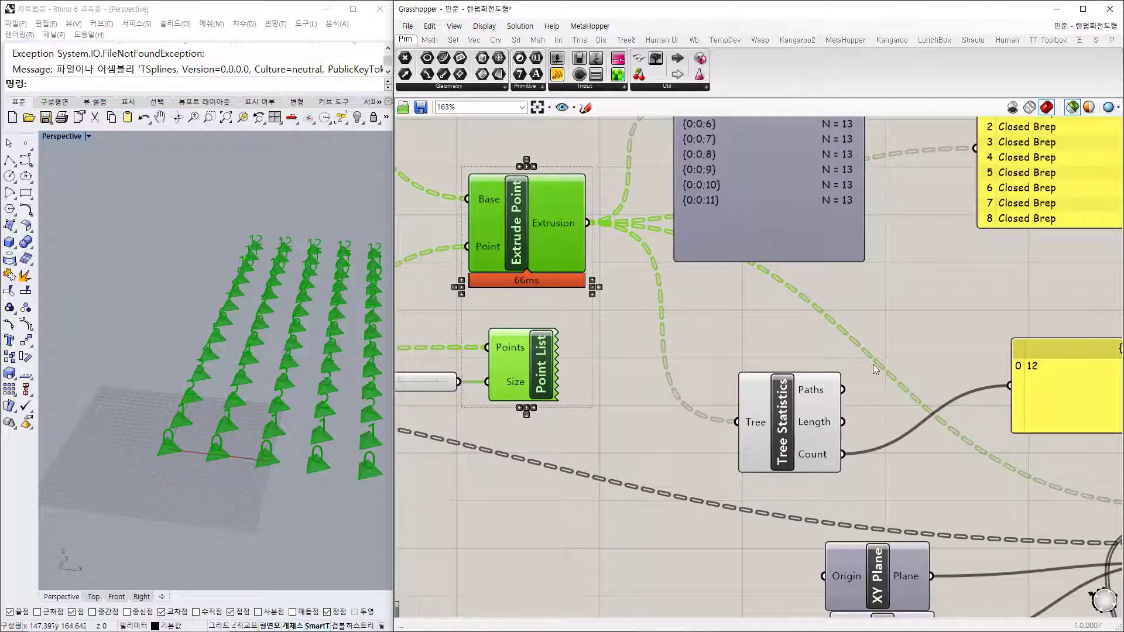
right_click_drag(873, 364, 835, 362)
left_click(613, 462)
left_click(757, 444)
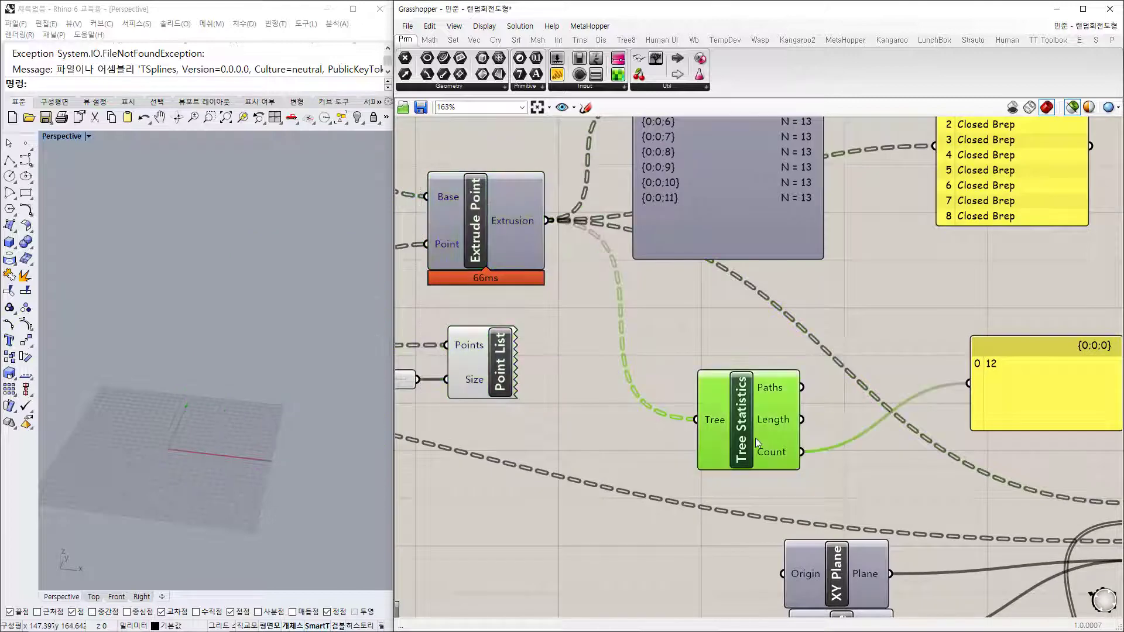
scroll(756, 358, "down", 4)
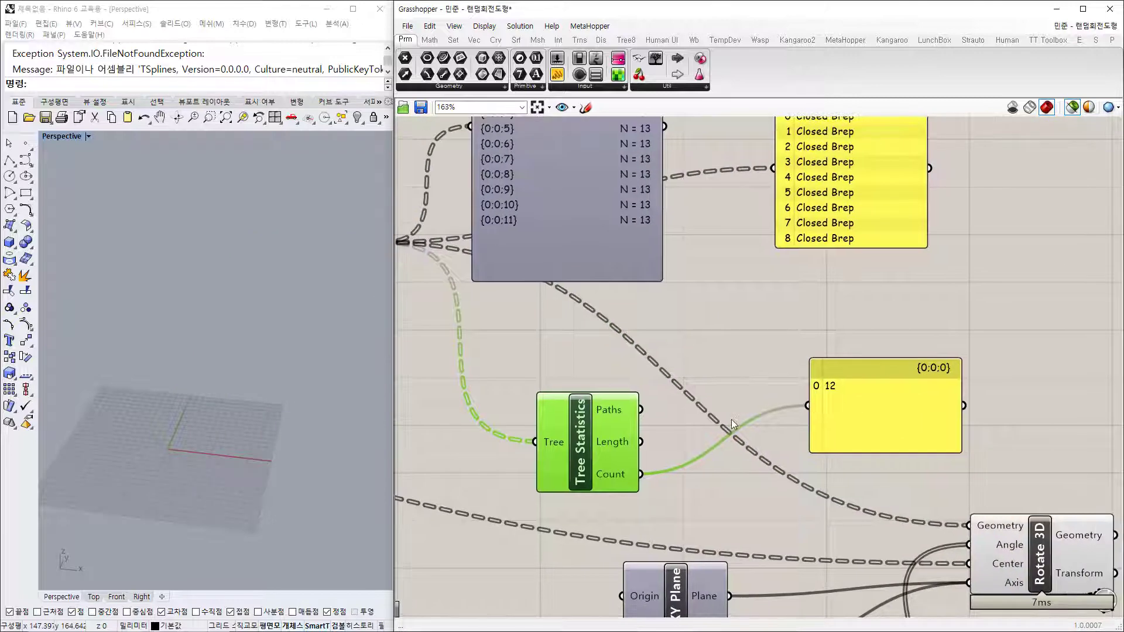
right_click_drag(775, 441, 752, 183)
Step: Preview the randomly rotated cones produced by Rotate 3D
left_click(906, 252)
scroll(914, 322, "up", 3)
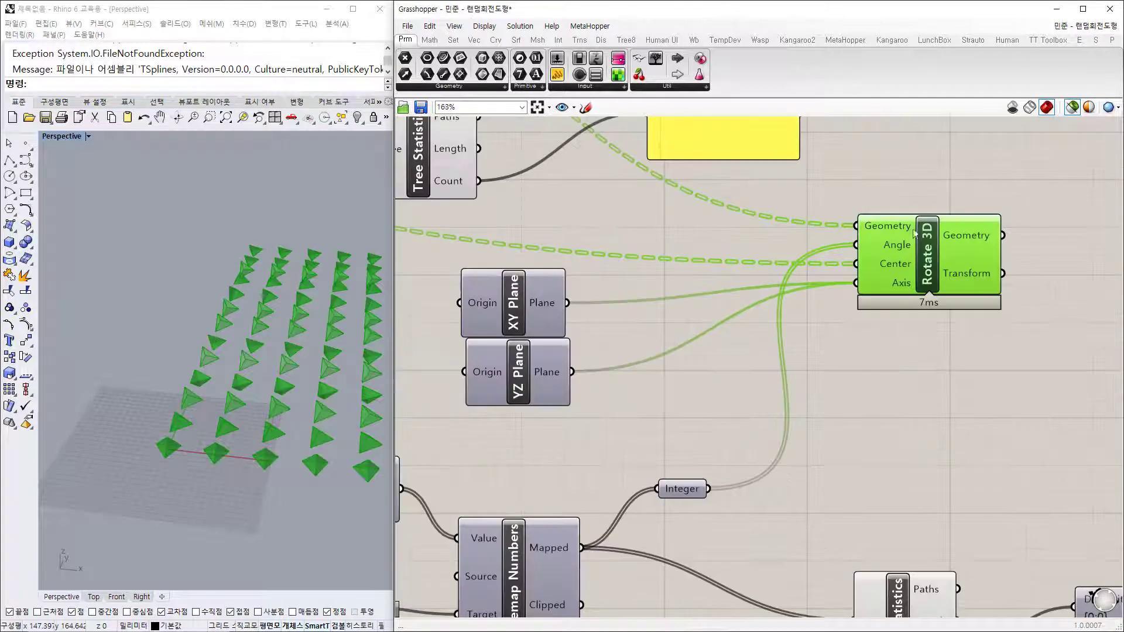
left_click(926, 384)
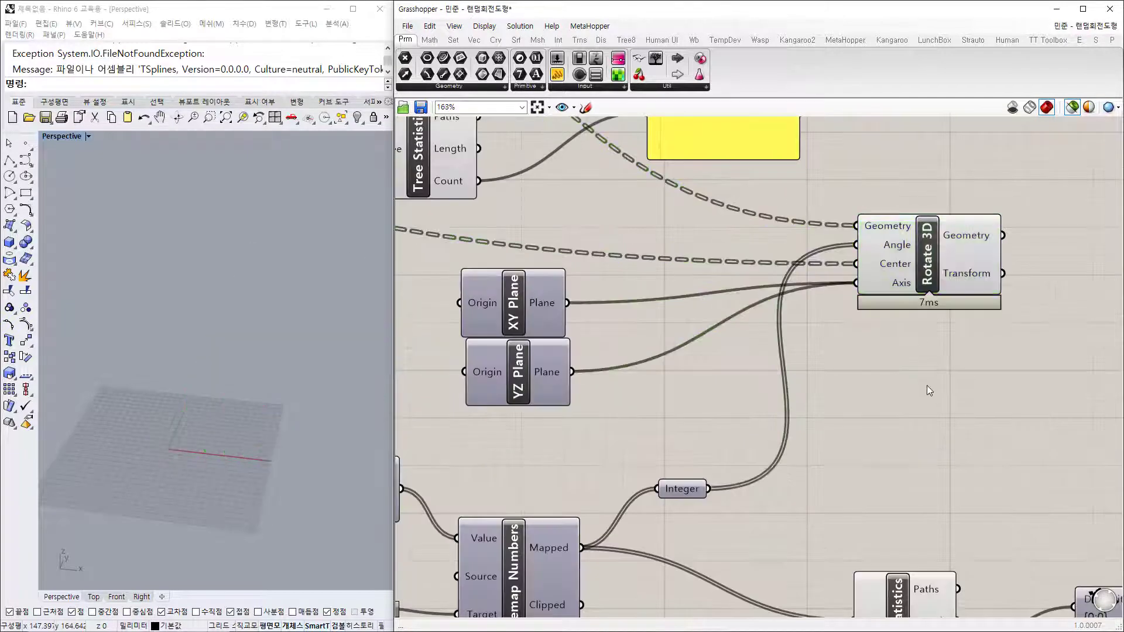
left_click(905, 230)
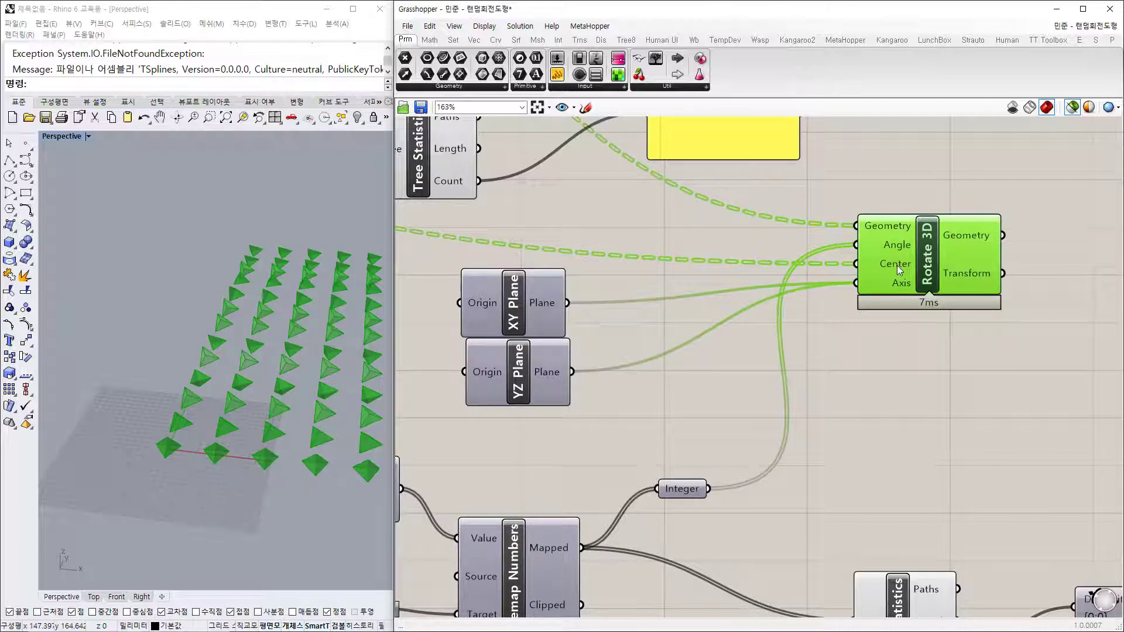
mouse_move(900, 270)
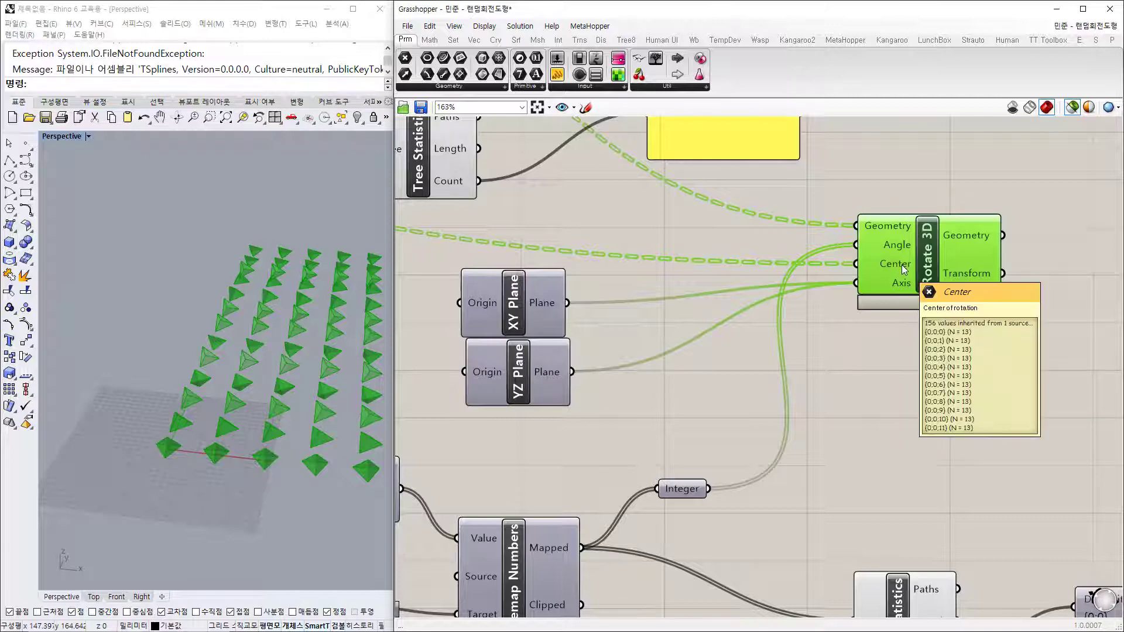
scroll(1014, 325, "down", 5)
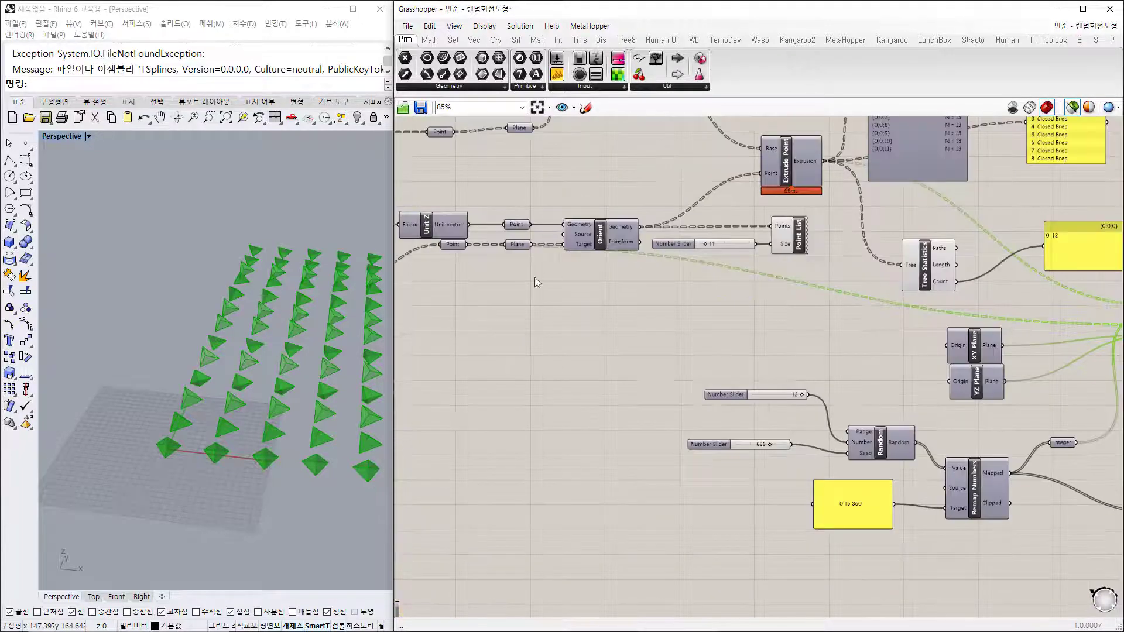
scroll(585, 280, "up", 5)
Step: Preview the Point parameter's rotation centres and orbit around them
left_click(490, 245)
left_click_drag(490, 247, 489, 259)
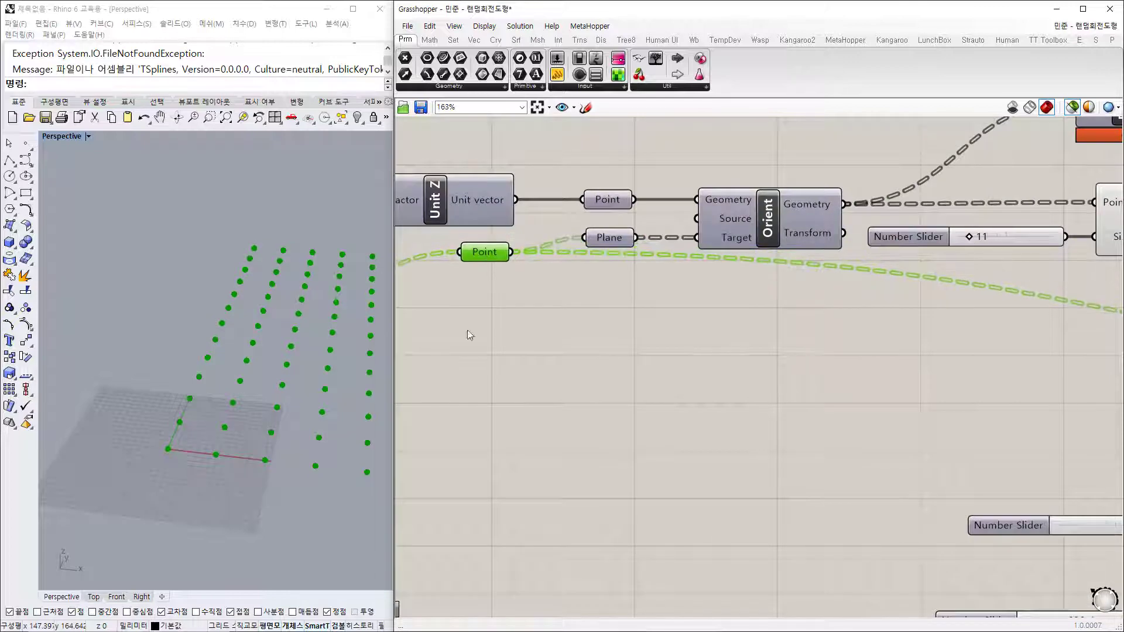
right_click_drag(287, 512, 303, 480)
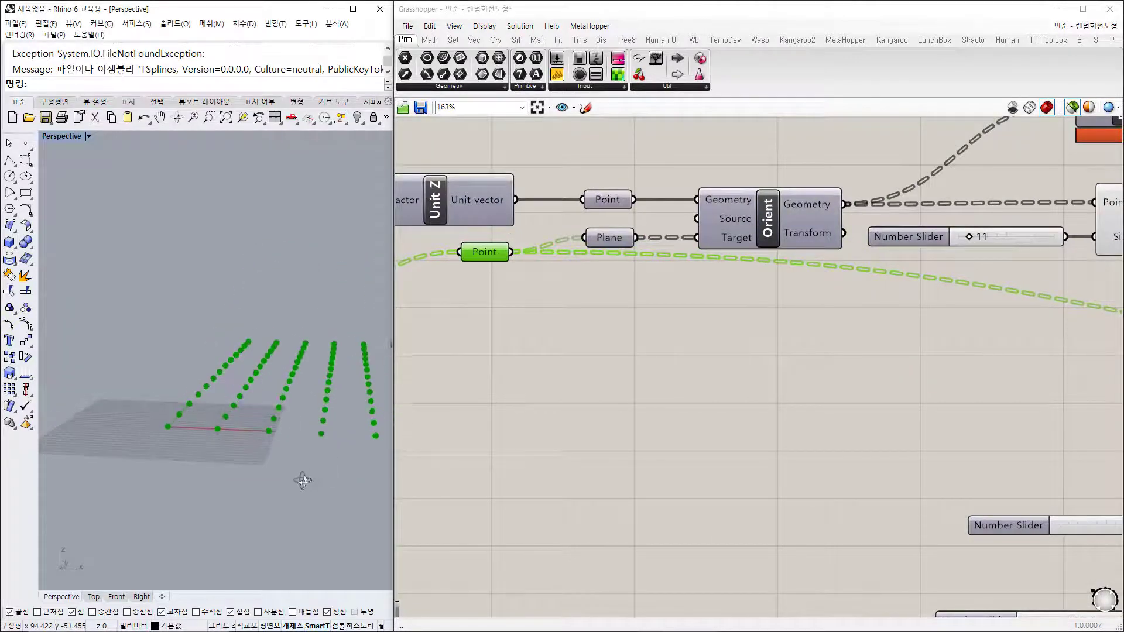
right_click_drag(228, 403, 244, 469)
Step: Return to Rotate 3D, preview its rotated cones, then hide the preview
right_click_drag(956, 387, 568, 333)
scroll(568, 334, "down", 3)
right_click_drag(958, 353, 733, 316)
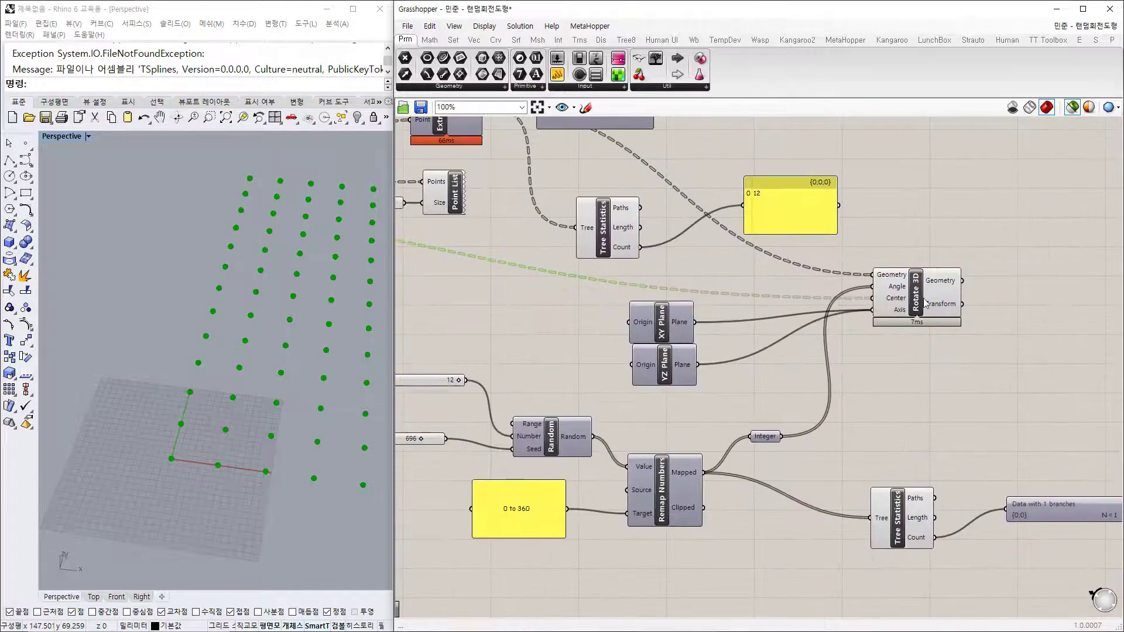
left_click(917, 311)
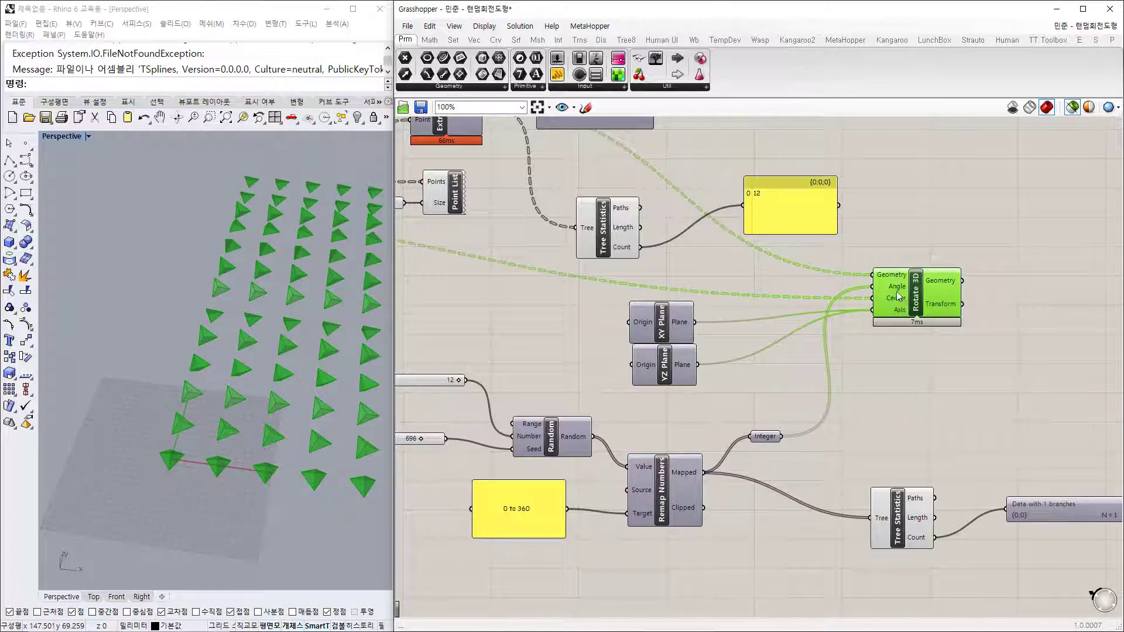
scroll(896, 290, "up", 5)
left_click(901, 400)
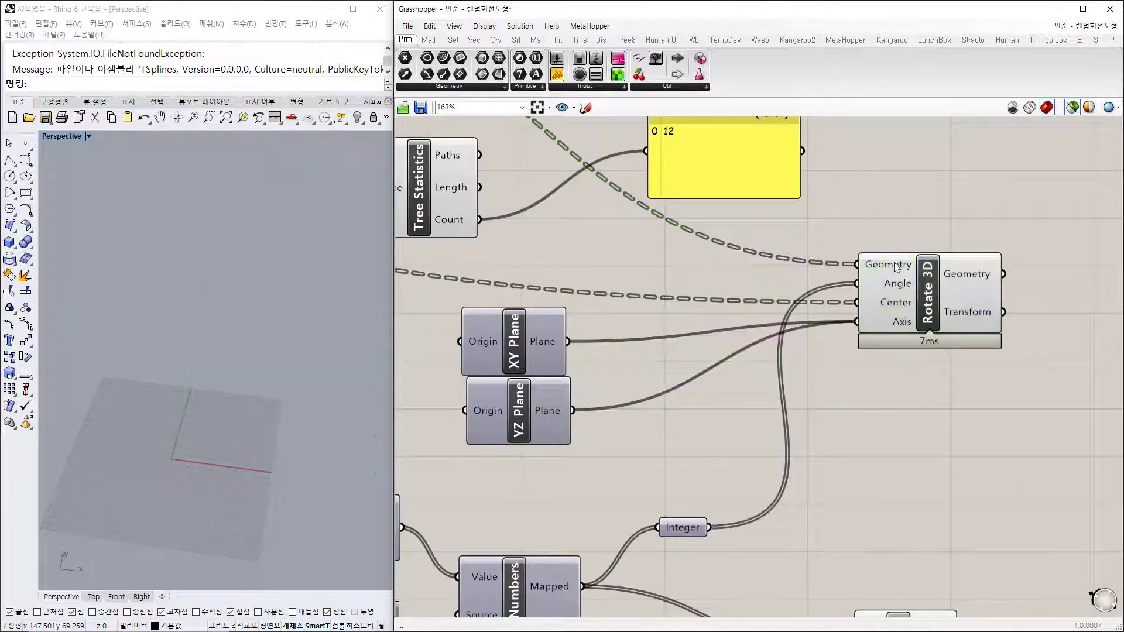
Step: Stack XY Plane above YZ Plane beside Rotate 3D and preview each plane
mouse_move(896, 267)
left_click_drag(507, 364, 522, 360)
left_click_drag(526, 415, 535, 412)
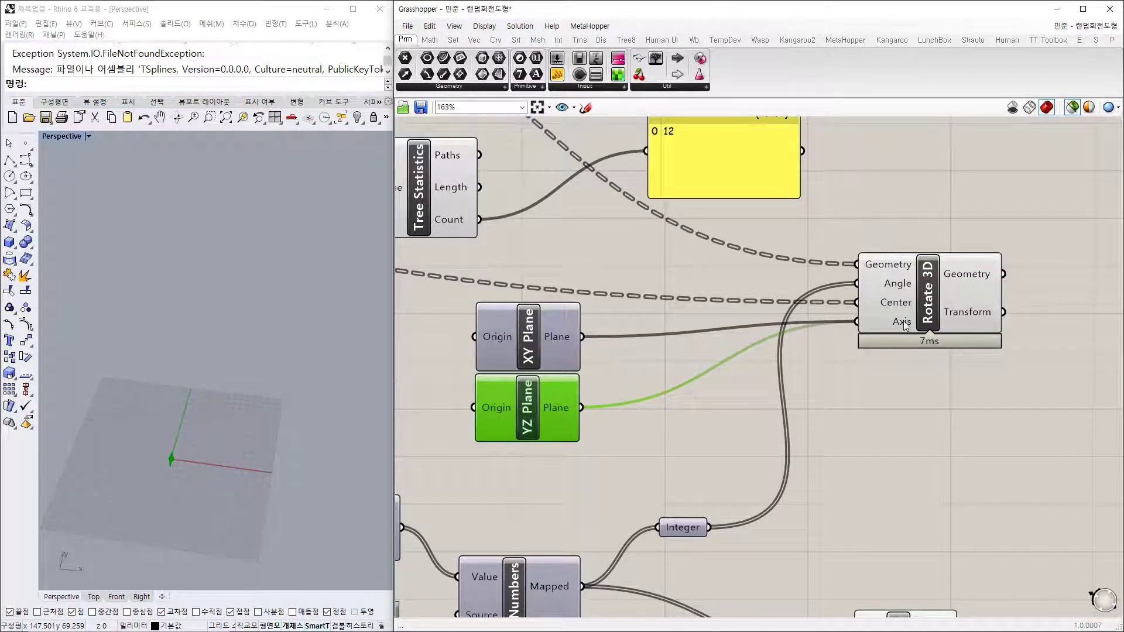
mouse_move(906, 325)
left_click(532, 362)
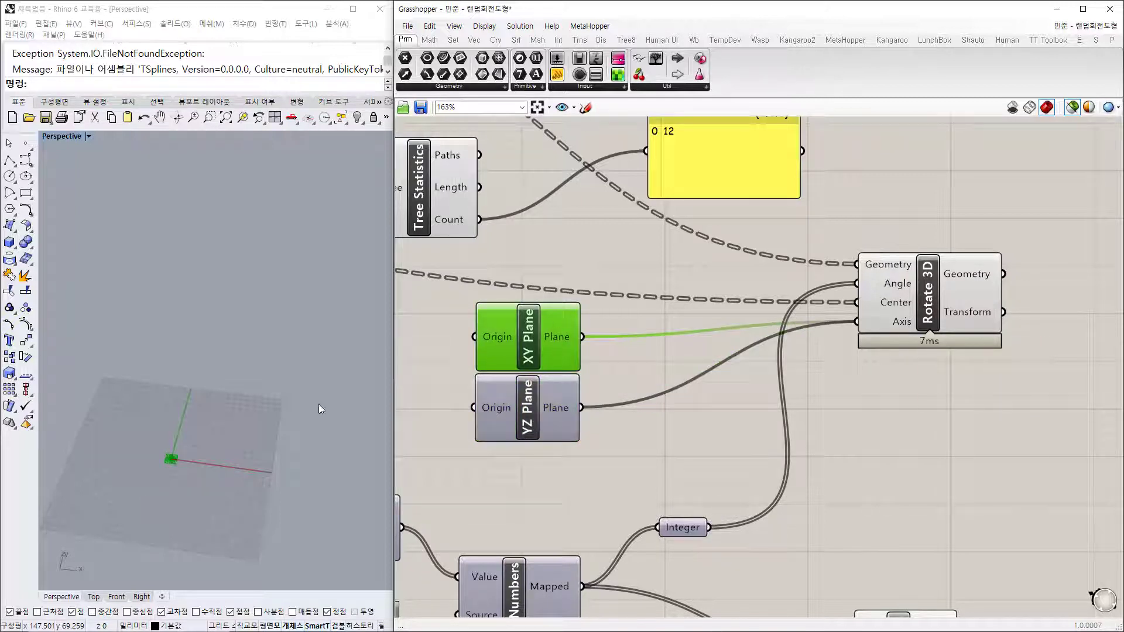
left_click(531, 423)
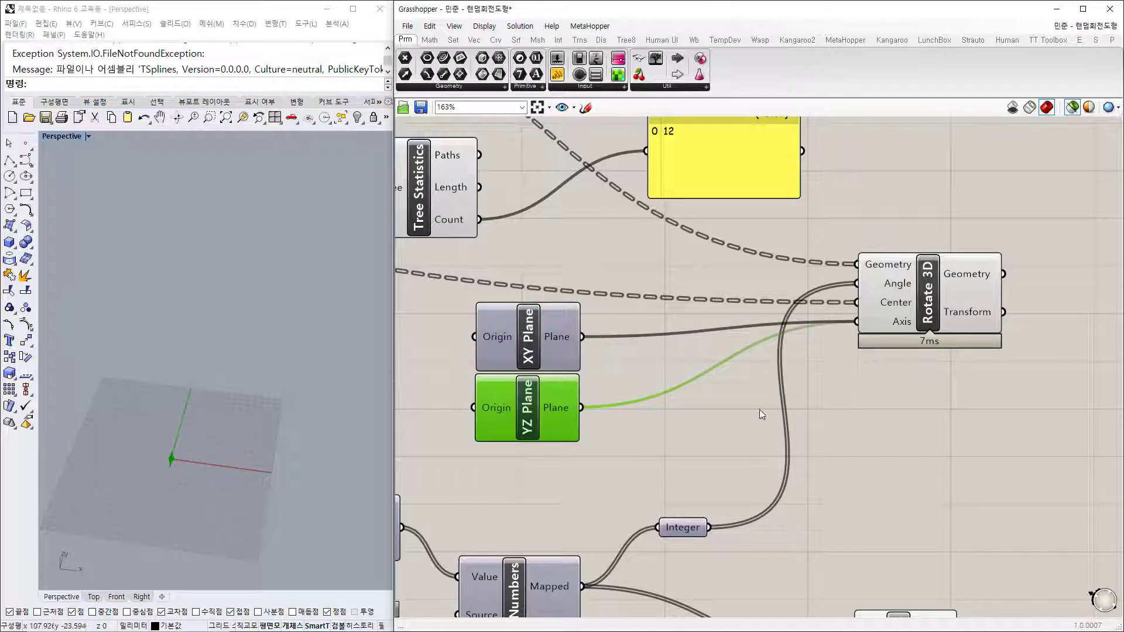
left_click(946, 434)
Step: Preview the Rotate 3D pyramids and orbit around them from above and the side
left_click(937, 300)
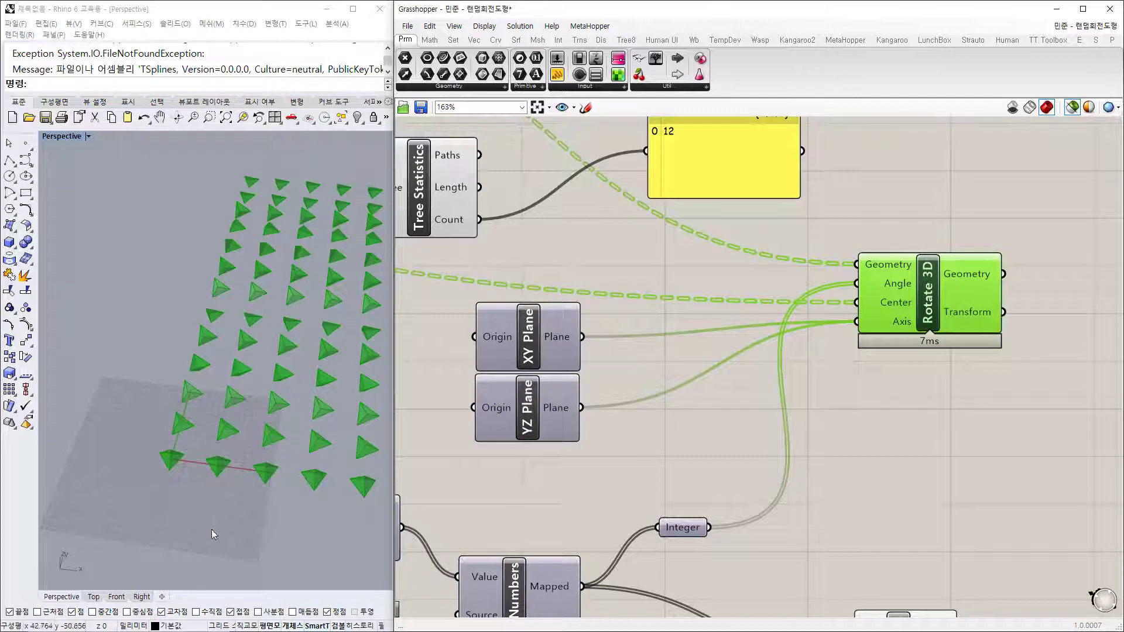
right_click_drag(212, 529, 265, 480)
scroll(267, 476, "up", 8)
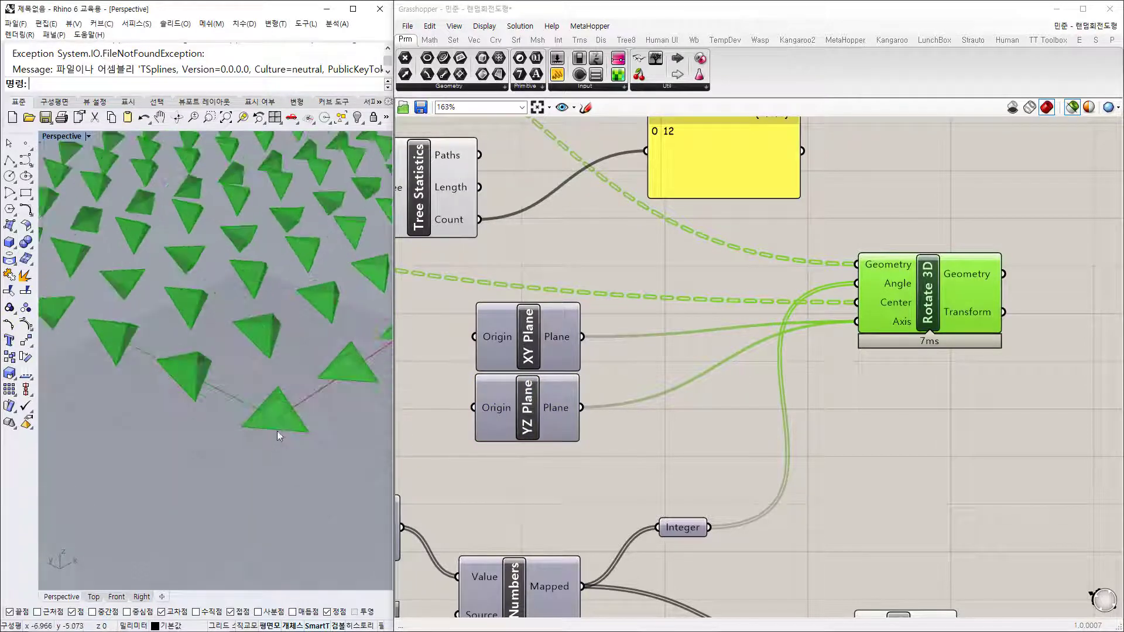
right_click_drag(293, 380, 132, 436)
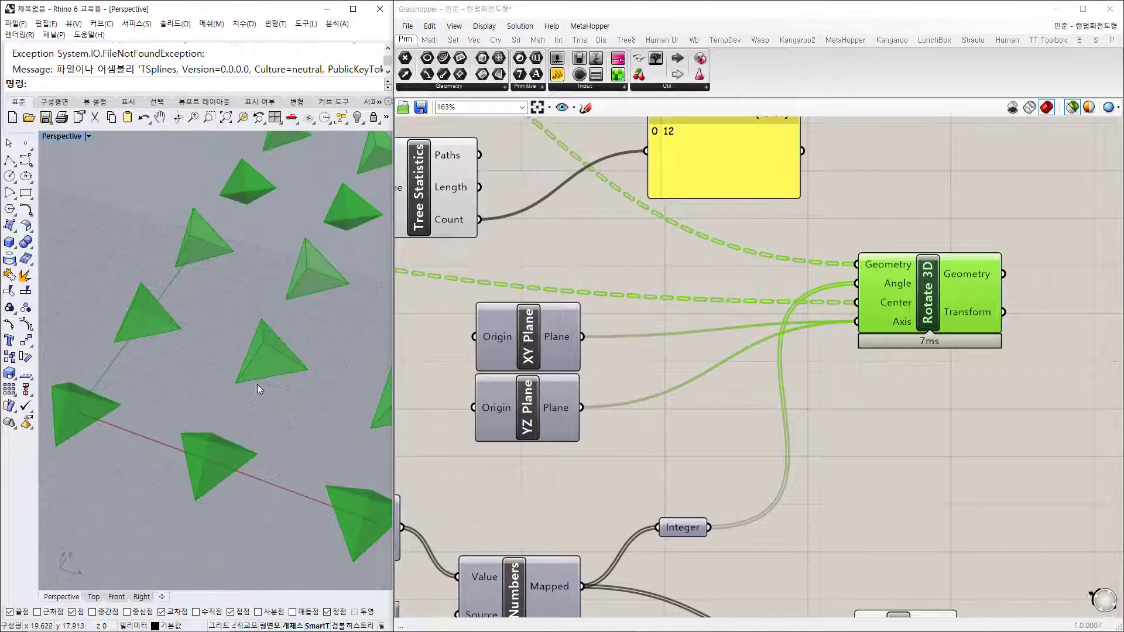
scroll(191, 322, "down", 4)
right_click_drag(95, 359, 314, 172)
right_click_drag(144, 380, 101, 367)
scroll(835, 280, "down", 3)
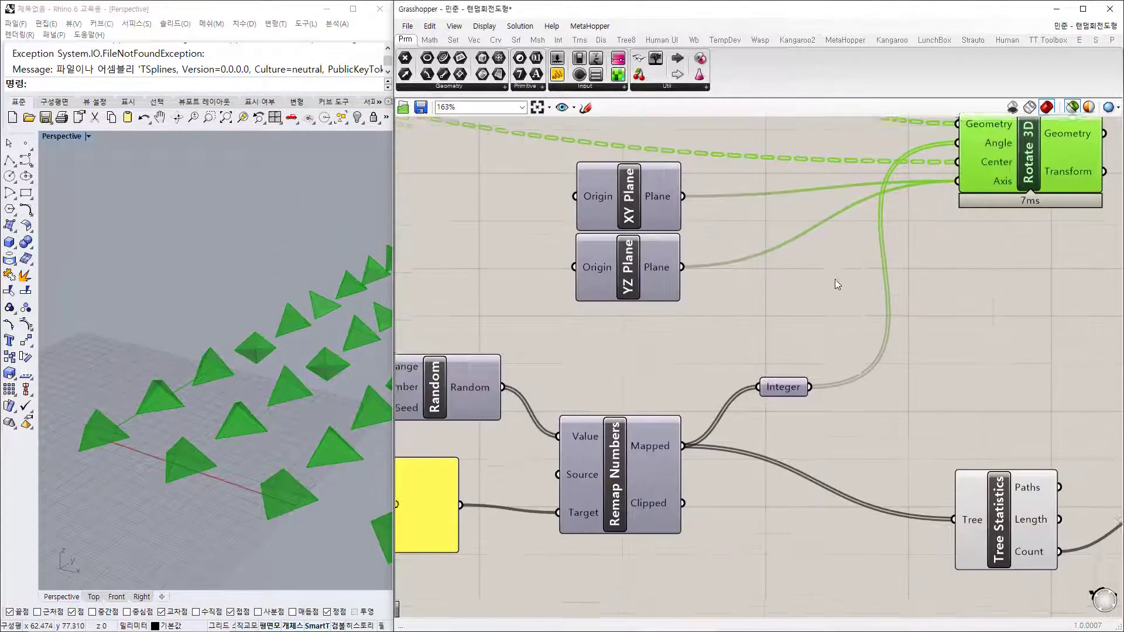
Step: Move the 12 slider down beside the 696 seed slider
right_click_drag(744, 438, 765, 430)
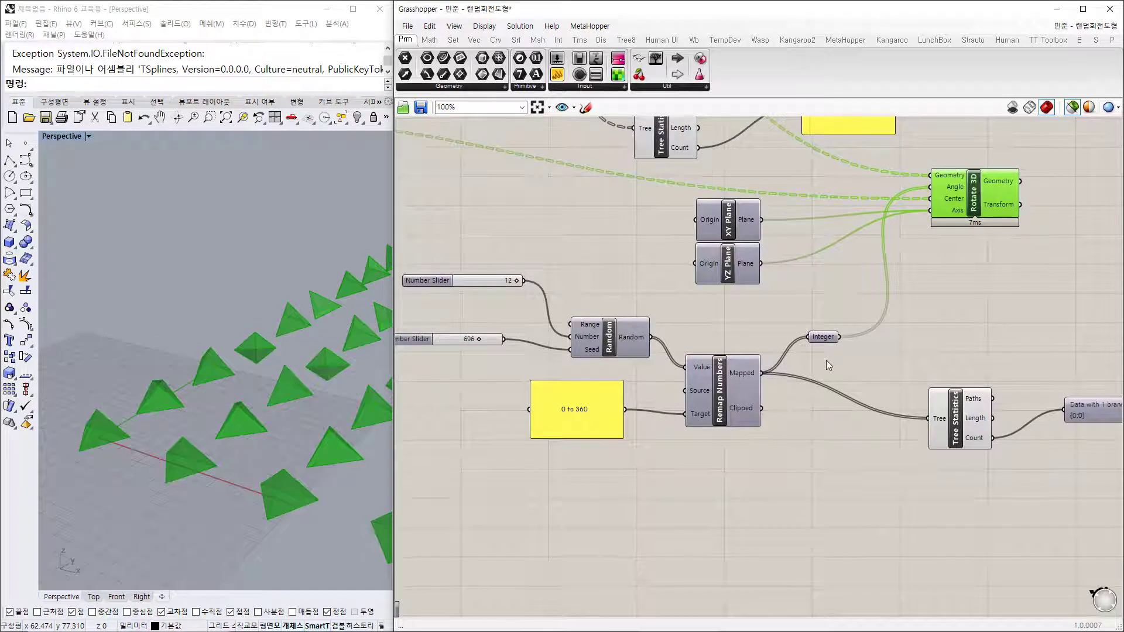
mouse_move(832, 340)
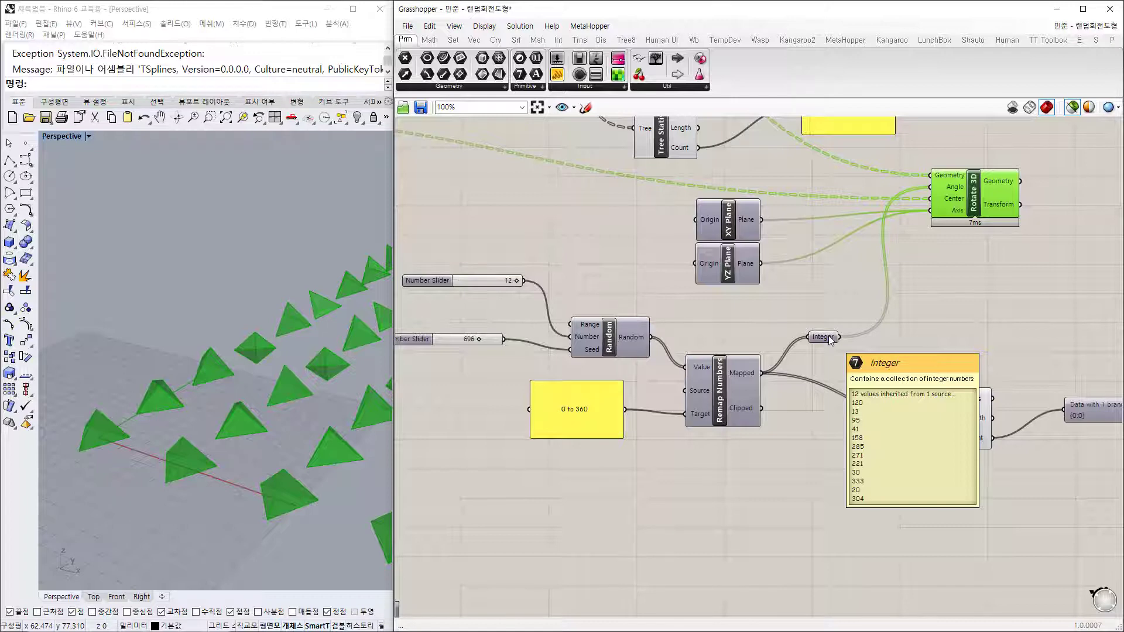
right_click_drag(489, 366, 557, 347)
left_click_drag(532, 264, 516, 301)
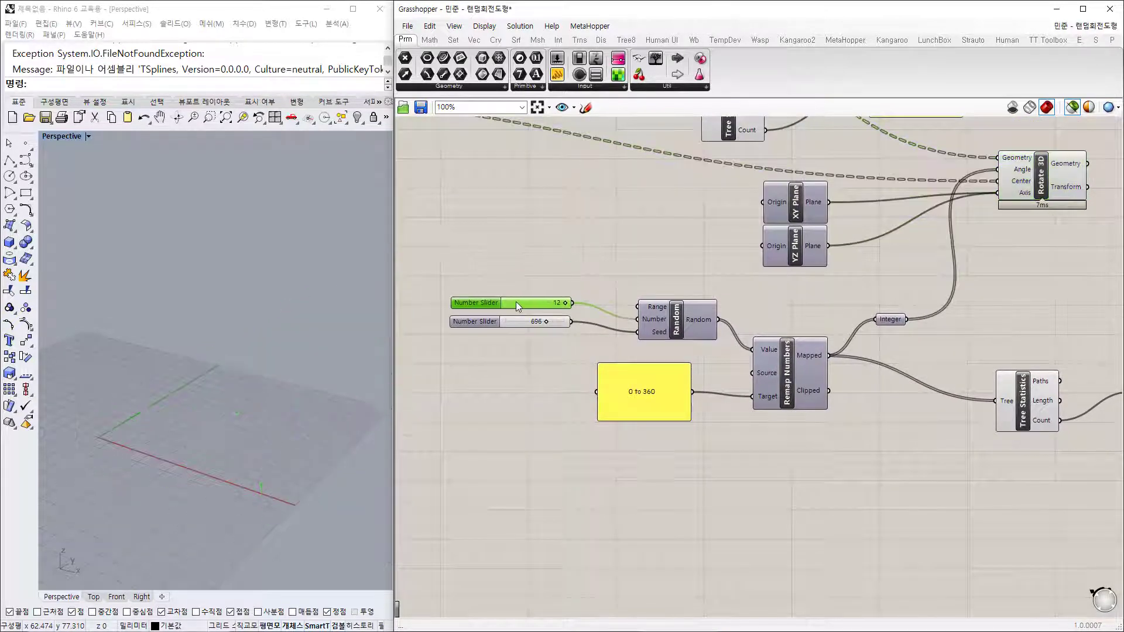
right_click_drag(844, 333, 782, 374)
Step: Preview the rotated pyramids and drag the seed slider from 696 to 497
left_click(978, 222)
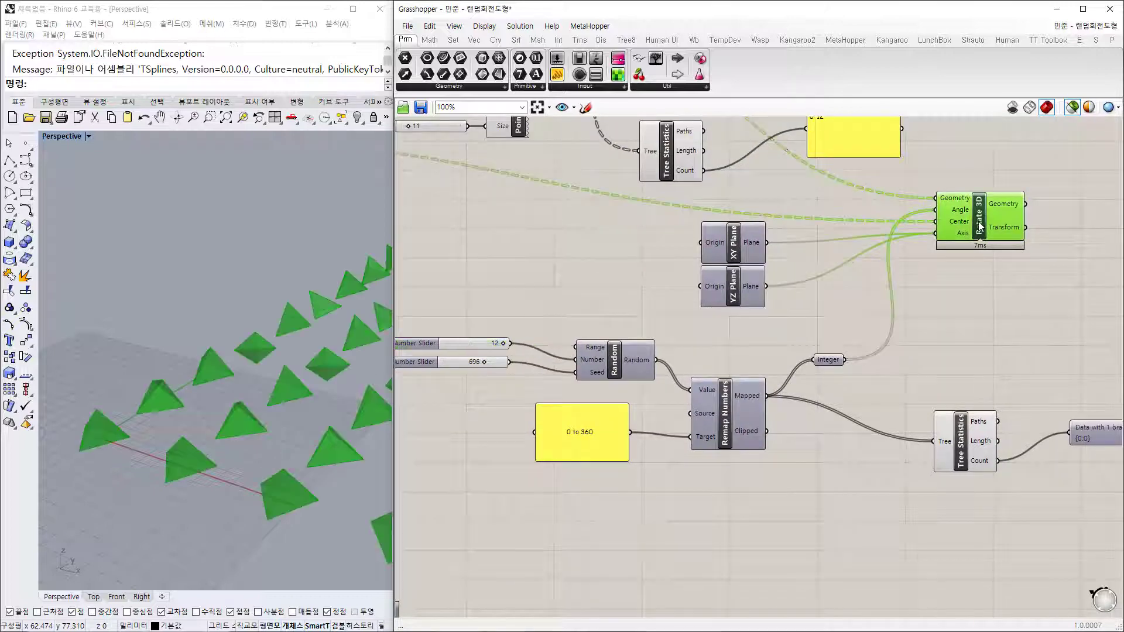
right_click_drag(258, 456, 375, 459)
right_click_drag(473, 371, 584, 374)
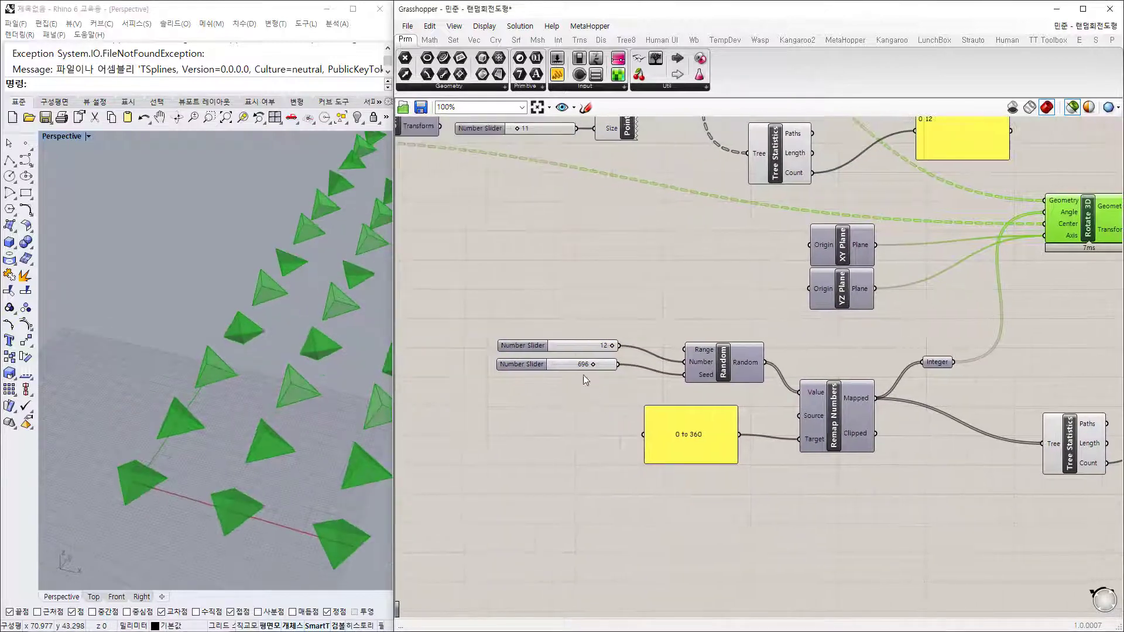
scroll(584, 370, "up", 4)
scroll(603, 359, "up", 2)
left_click_drag(609, 369, 578, 373)
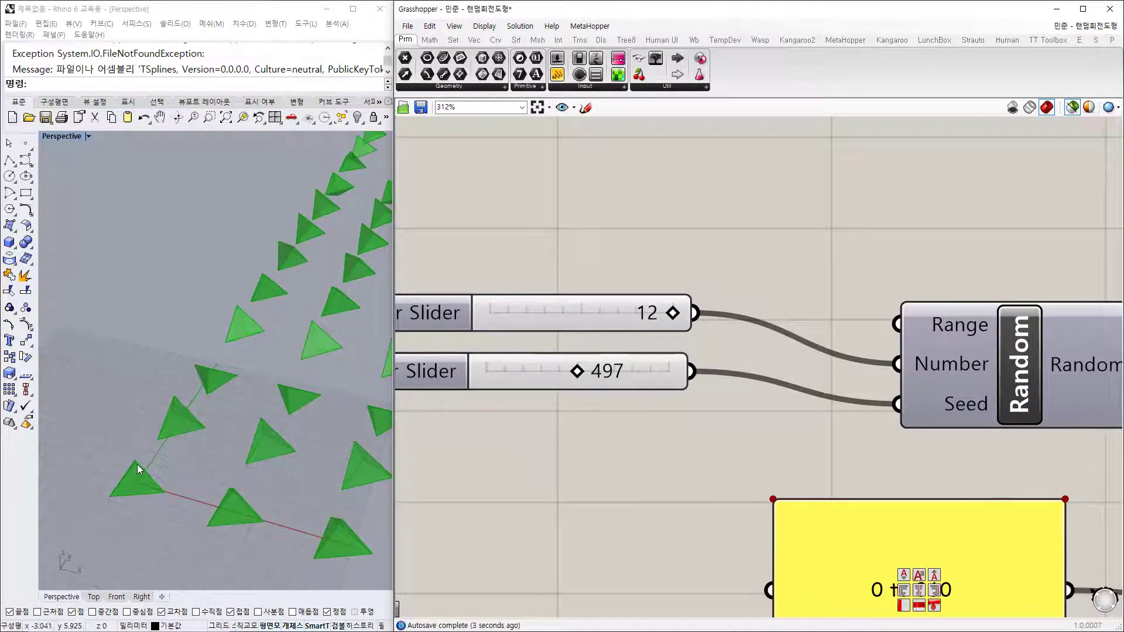
Step: Try several random seed values, including 487, and settle on 509
right_click_drag(215, 522, 246, 492, "shift")
scroll(149, 489, "up", 4)
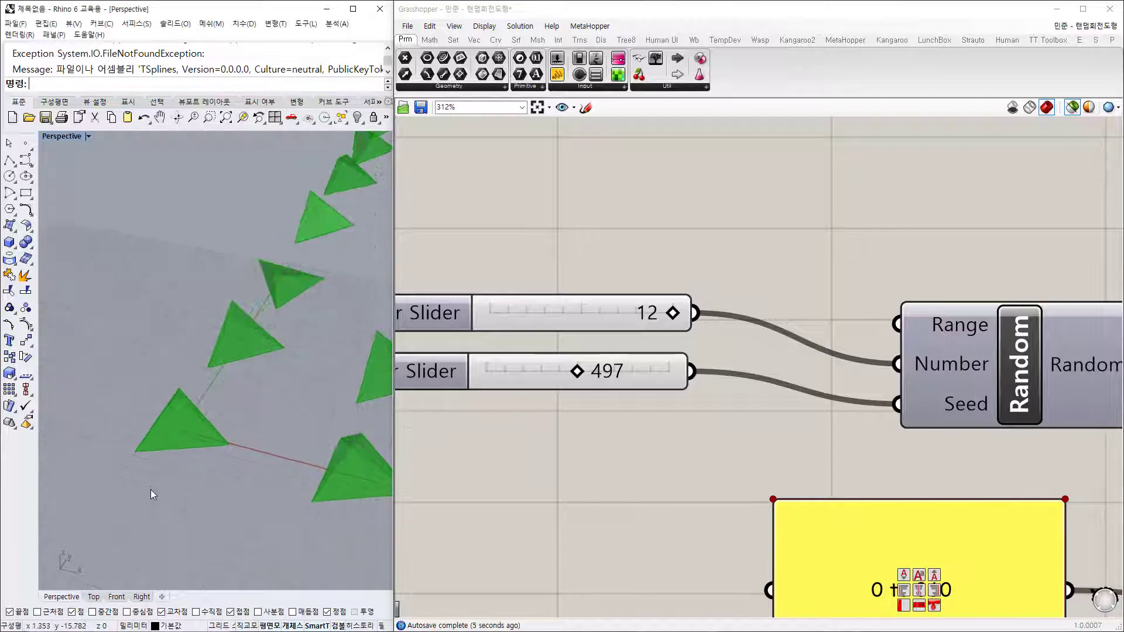
mouse_move(581, 373)
left_mouse_down()
mouse_move(566, 373)
mouse_move(576, 373)
left_mouse_up()
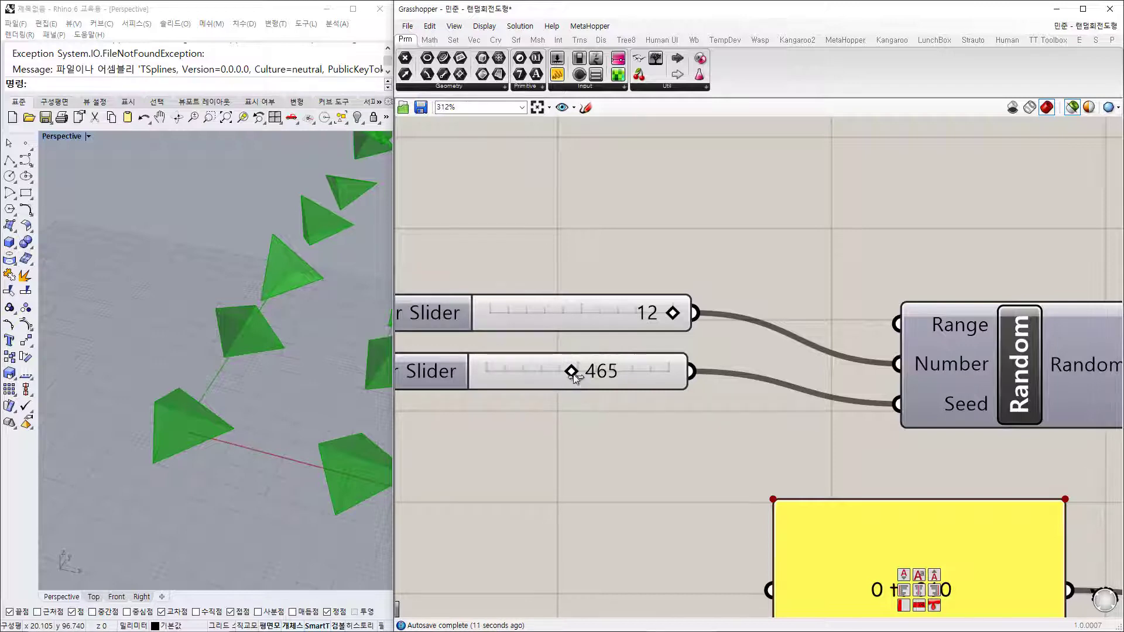
mouse_move(574, 374)
left_mouse_down()
mouse_move(507, 372)
mouse_move(552, 371)
left_mouse_up()
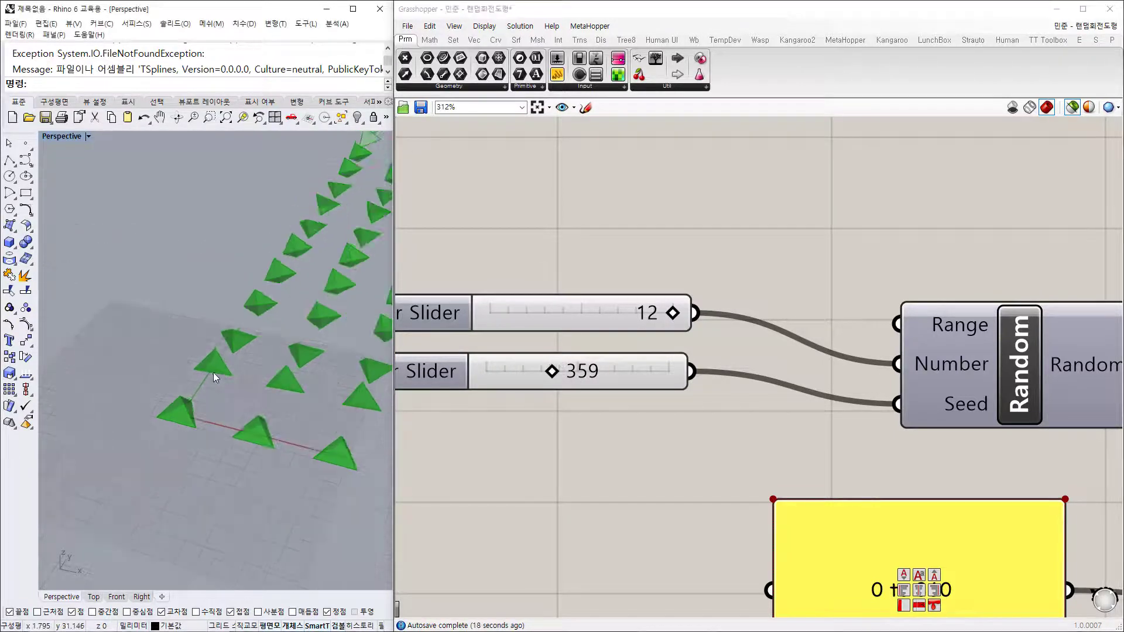
scroll(213, 373, "down", 5)
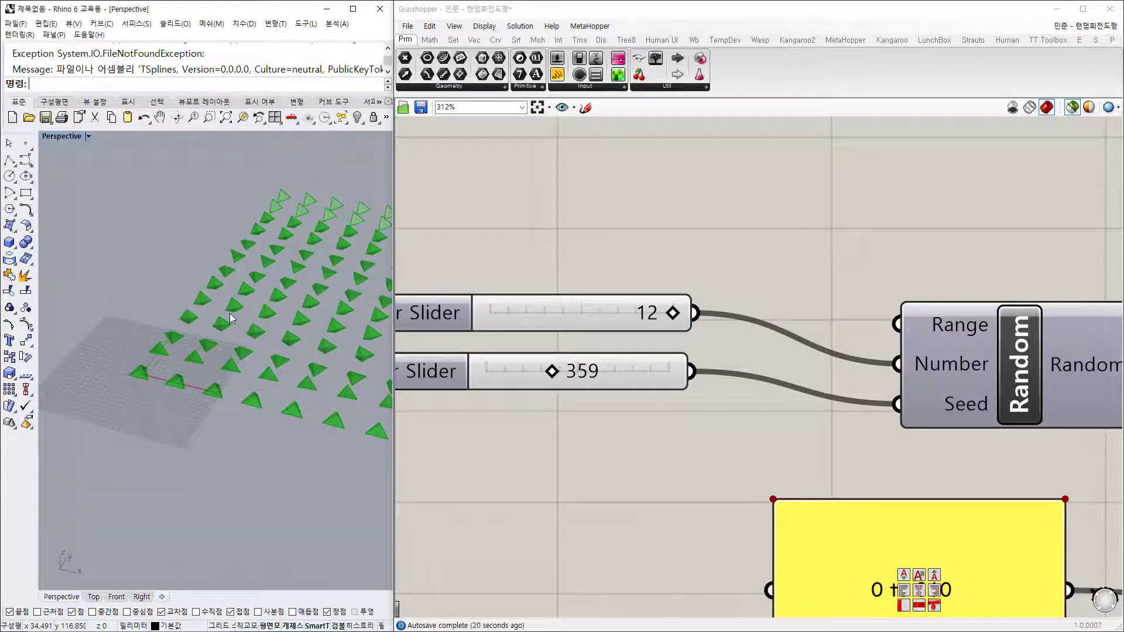
left_click_drag(566, 379, 589, 379)
right_click_drag(164, 435, 159, 443)
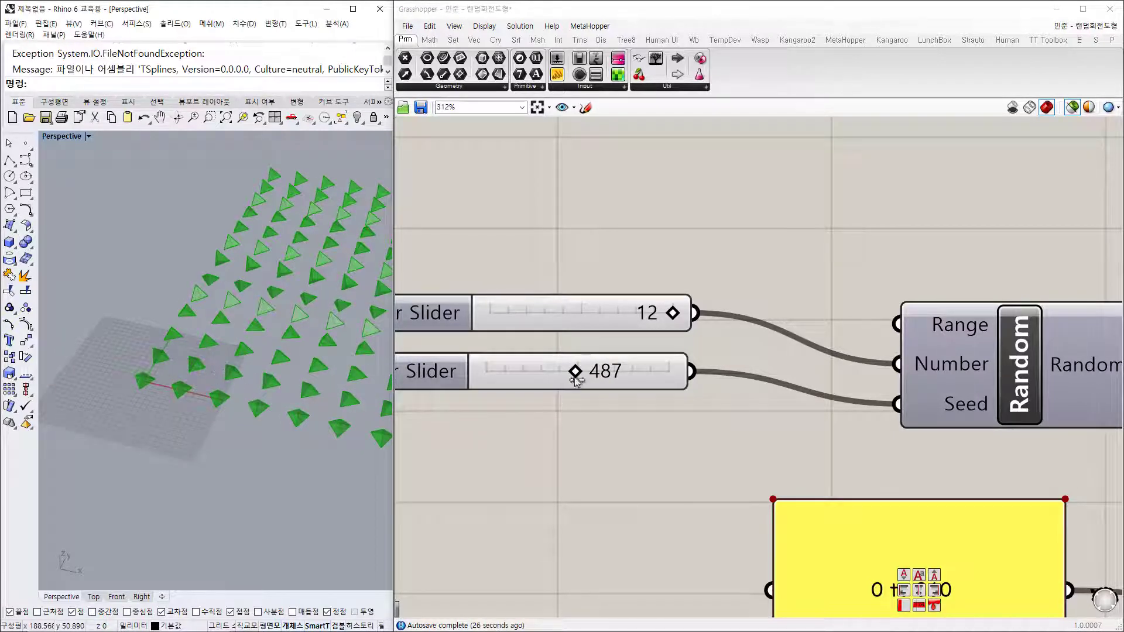
left_click_drag(575, 371, 585, 369)
scroll(634, 427, "down", 4)
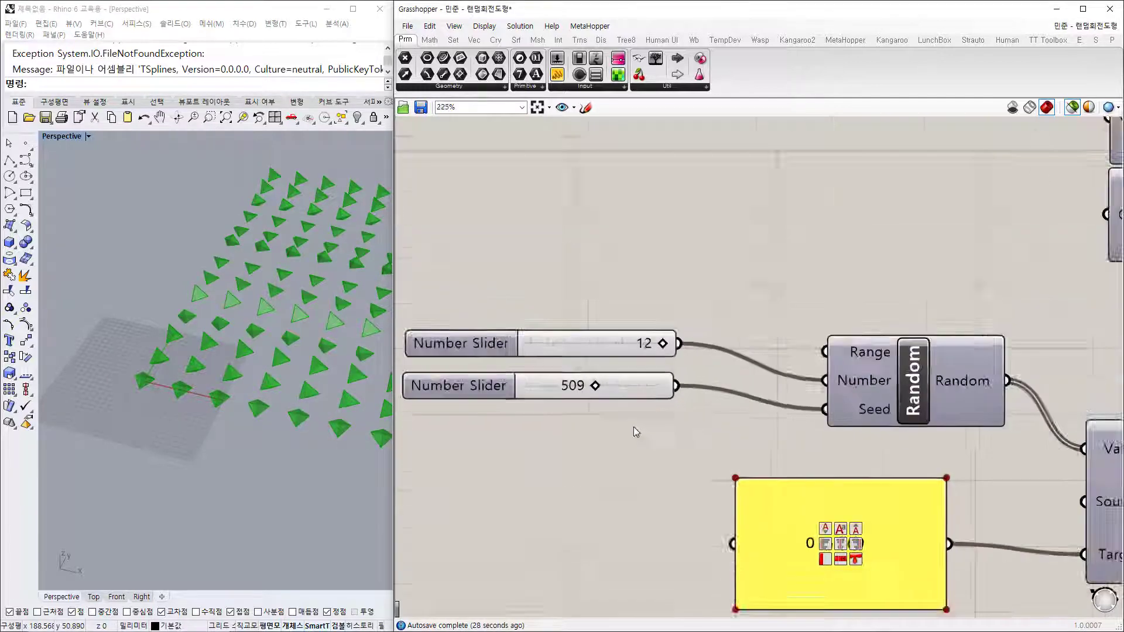
right_click_drag(971, 540, 665, 355)
Step: Move the Integer component up toward Rotate 3D's Angle input and check the rotated preview
left_click(817, 356)
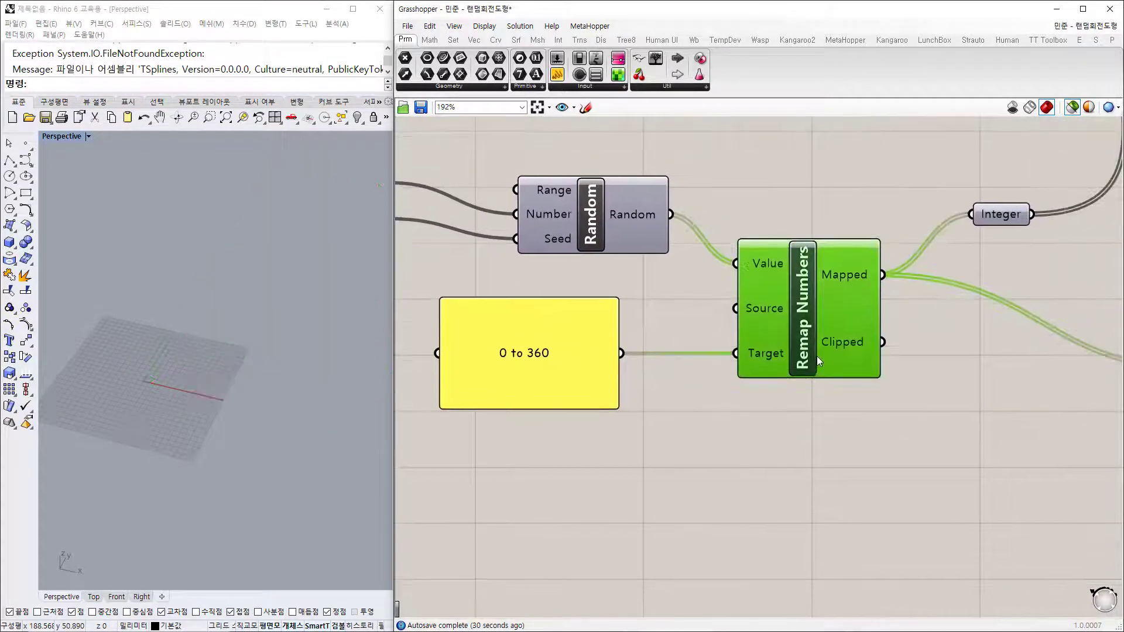
scroll(817, 360, "down", 2)
right_click_drag(802, 414, 529, 453)
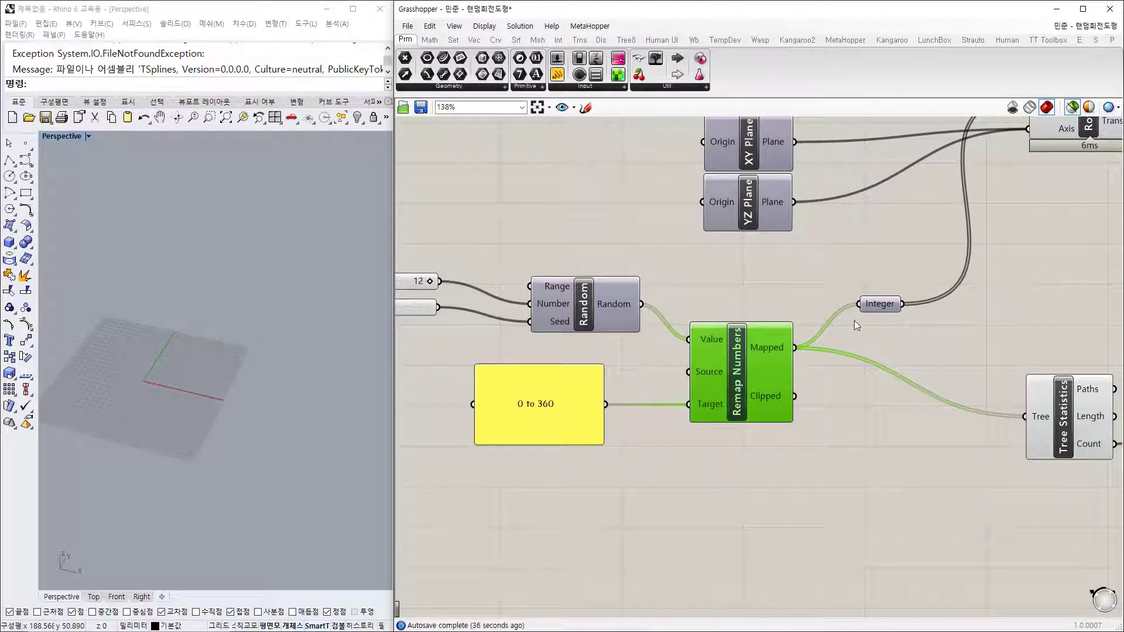
left_click(875, 305)
right_click_drag(876, 305, 675, 399)
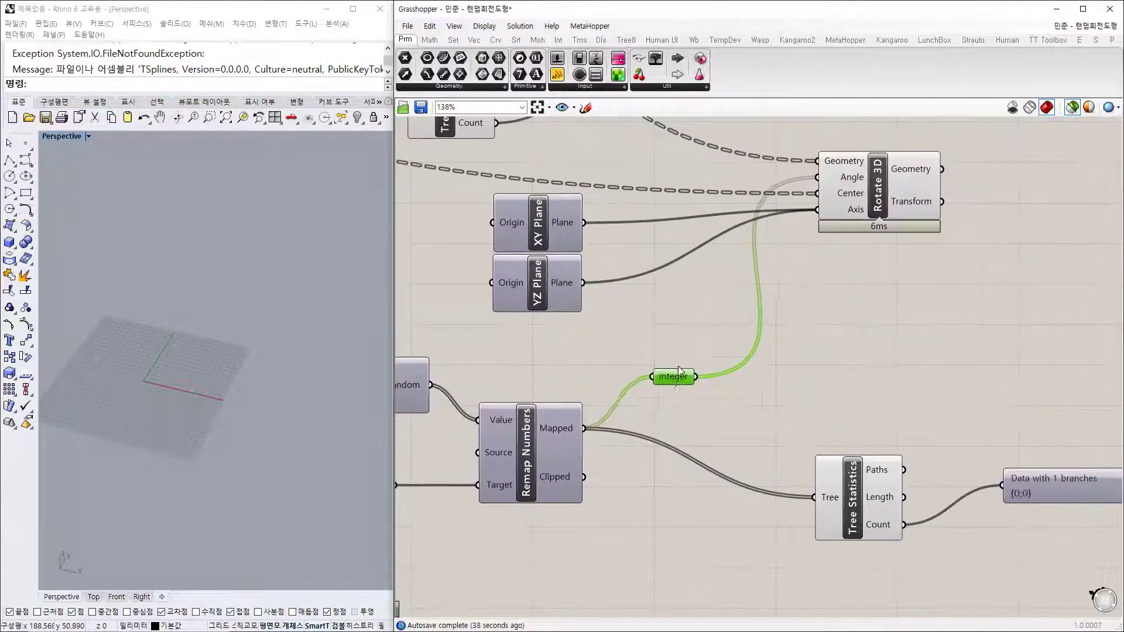
left_click_drag(678, 369, 695, 335)
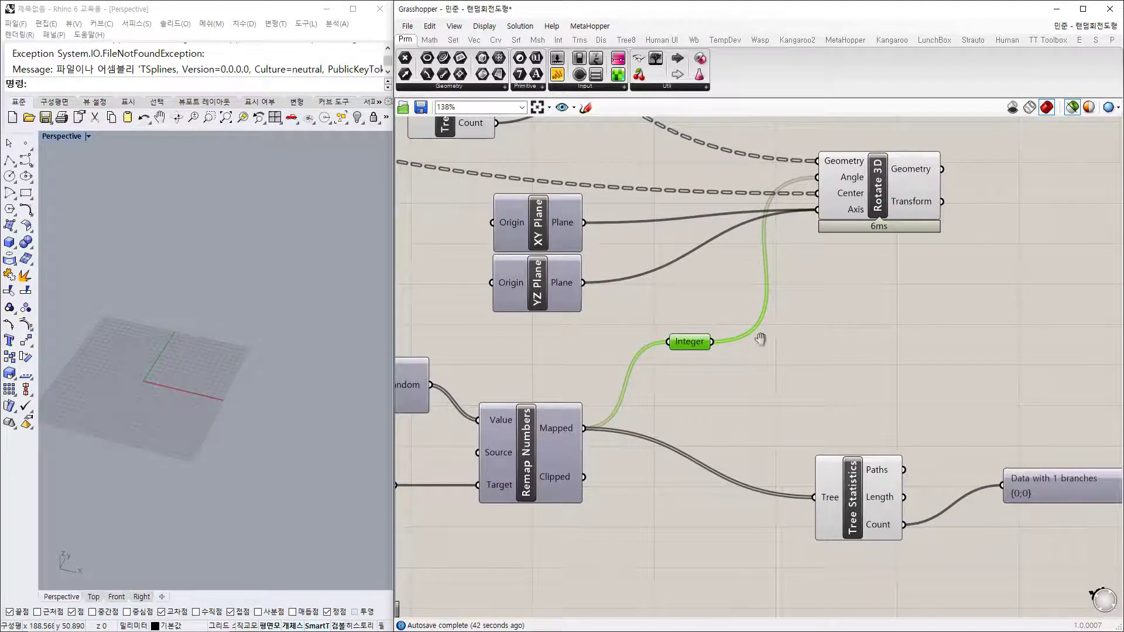
right_click_drag(761, 340, 739, 387)
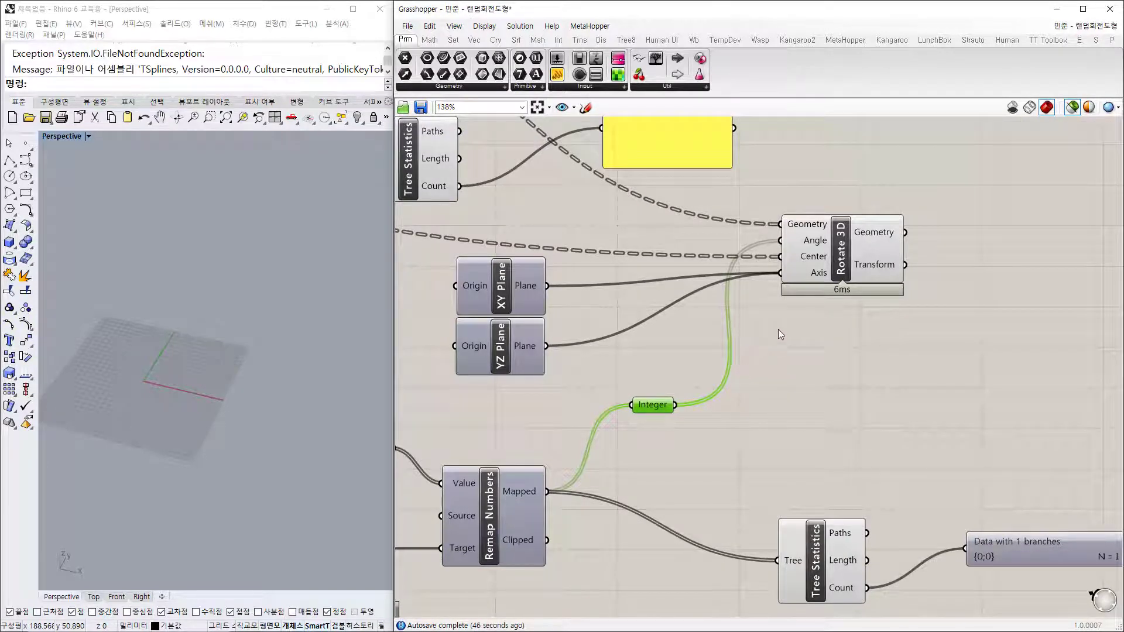
left_click(853, 259)
left_click(831, 346)
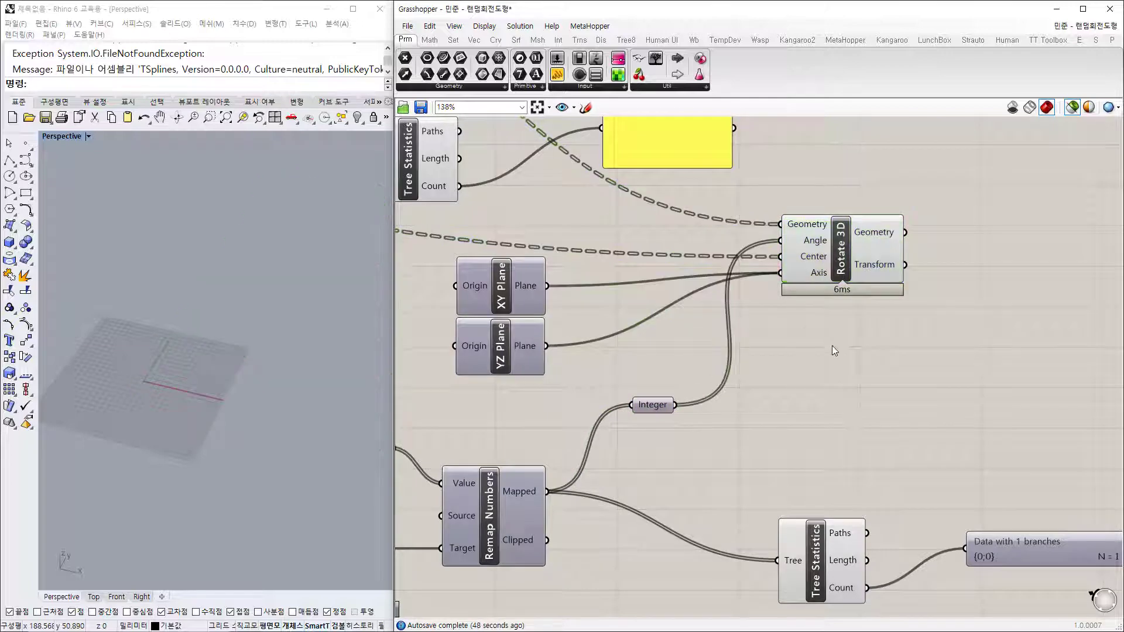
scroll(760, 225, "up", 3)
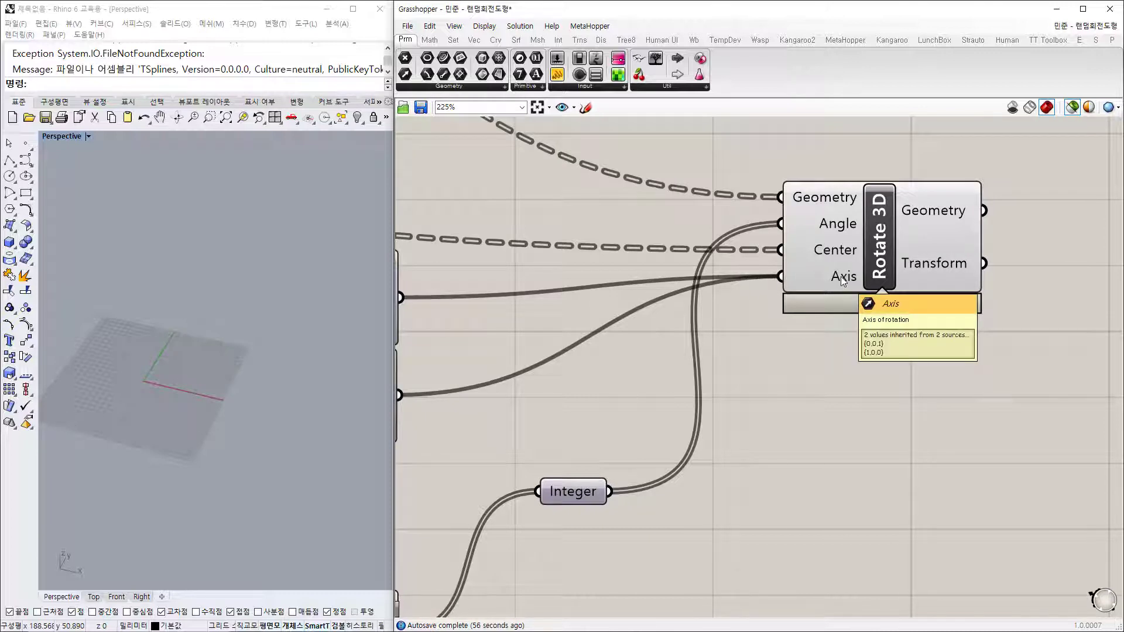
Step: Inspect Rotate 3D's 12 angles and 156 pyramids, then preview the tilted green grid
mouse_move(845, 226)
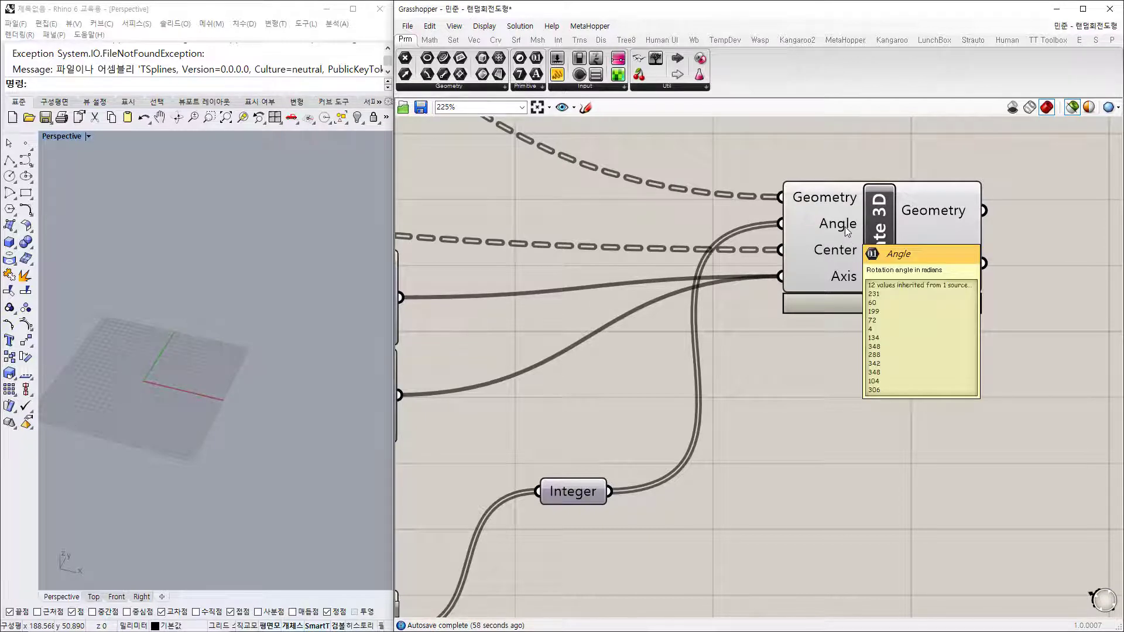
mouse_move(845, 199)
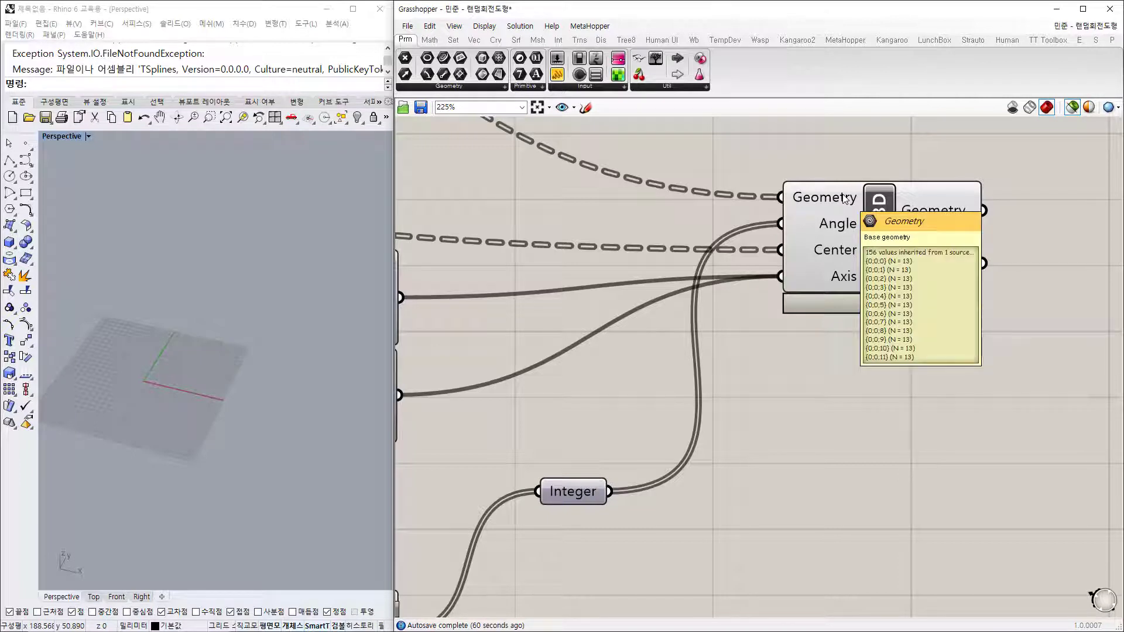
left_click(848, 206)
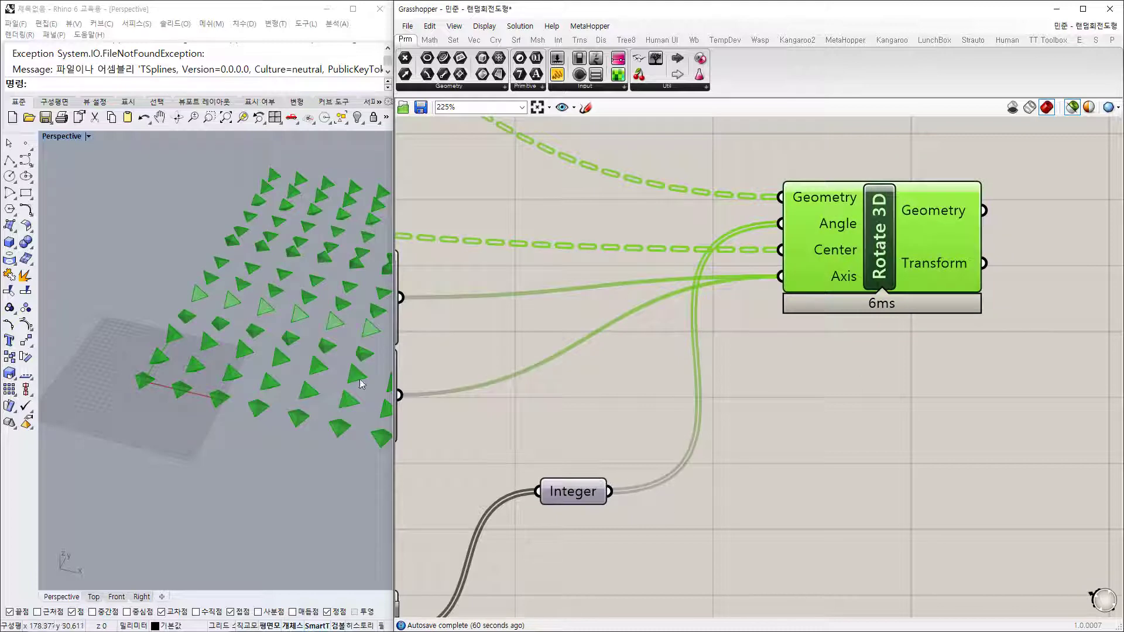
scroll(284, 211, "up", 10)
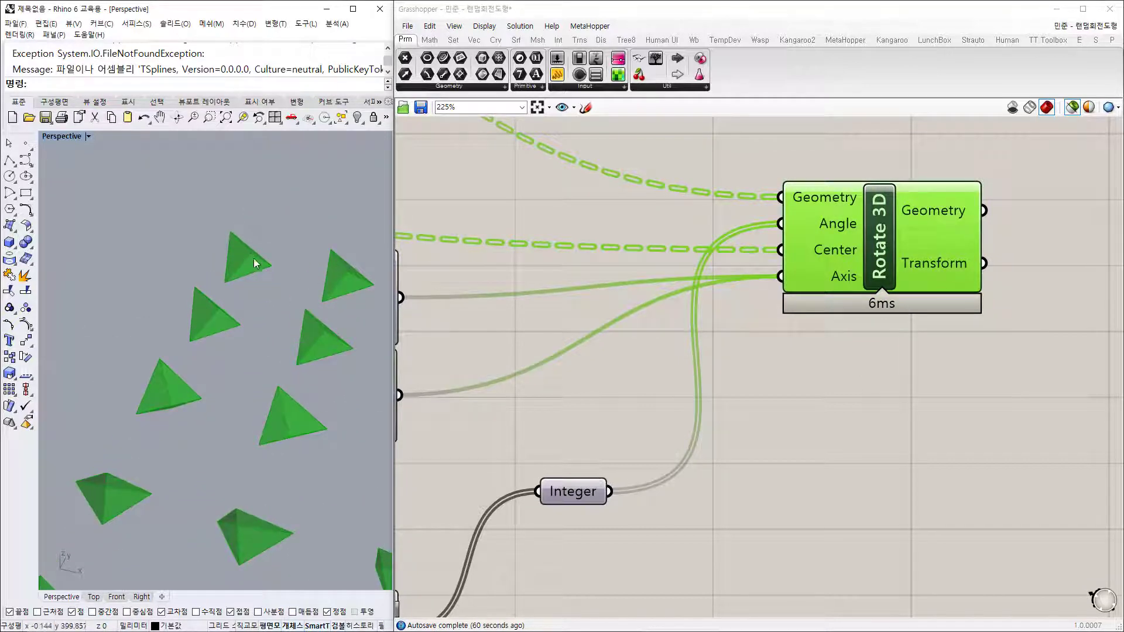
scroll(219, 400, "down", 10)
Step: Make the count panel taller
right_click_drag(218, 411, 214, 256, "shift")
scroll(697, 392, "down", 3)
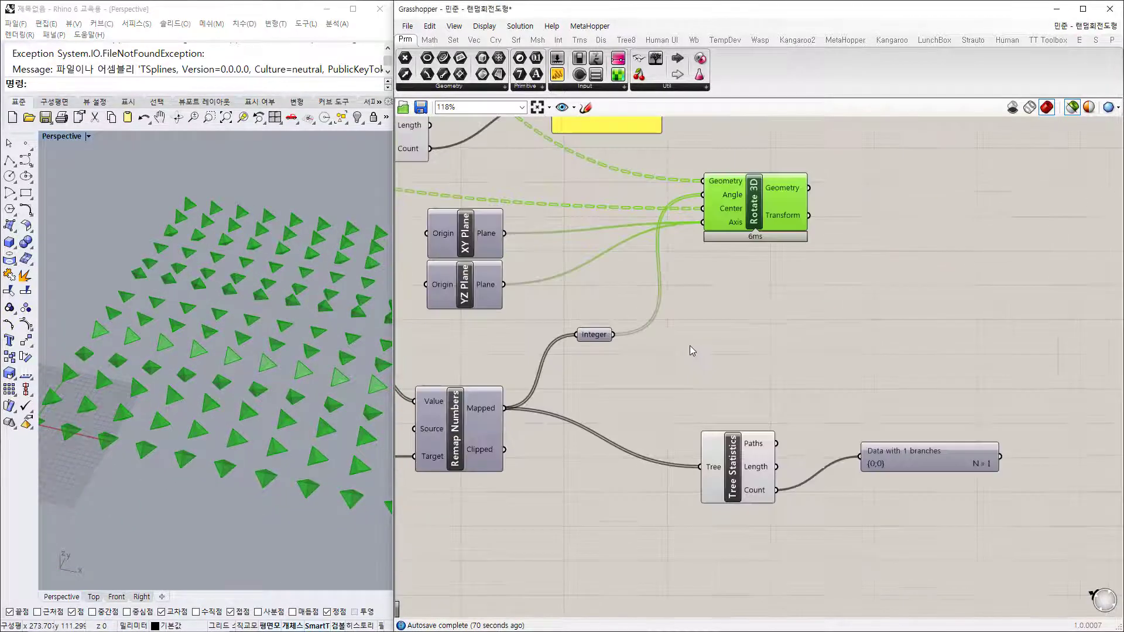
right_click_drag(742, 470, 733, 339)
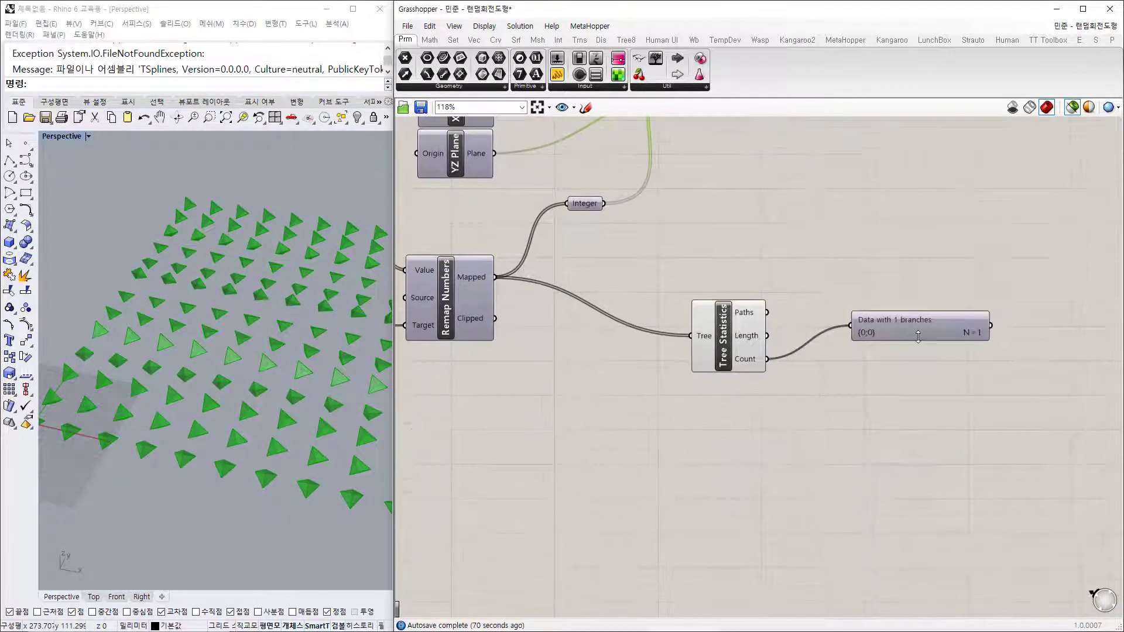
left_click_drag(918, 338, 899, 390)
left_click(761, 490)
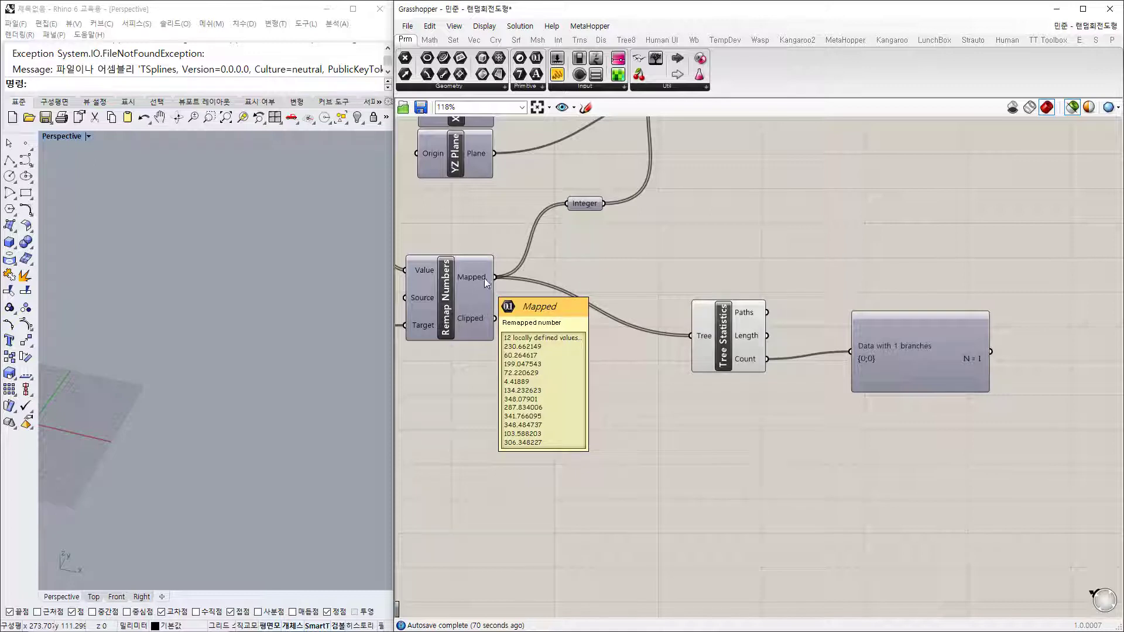
Step: Place the count panel next to Tree Statistics and show the open-definitions list
left_click(728, 343)
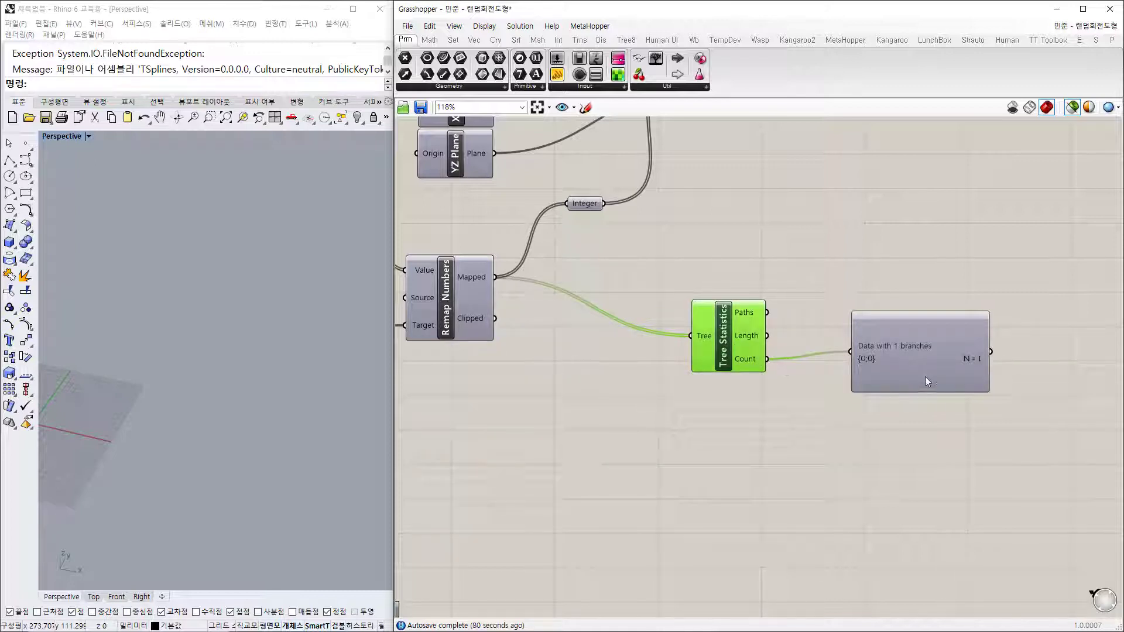
left_click_drag(925, 378, 889, 385)
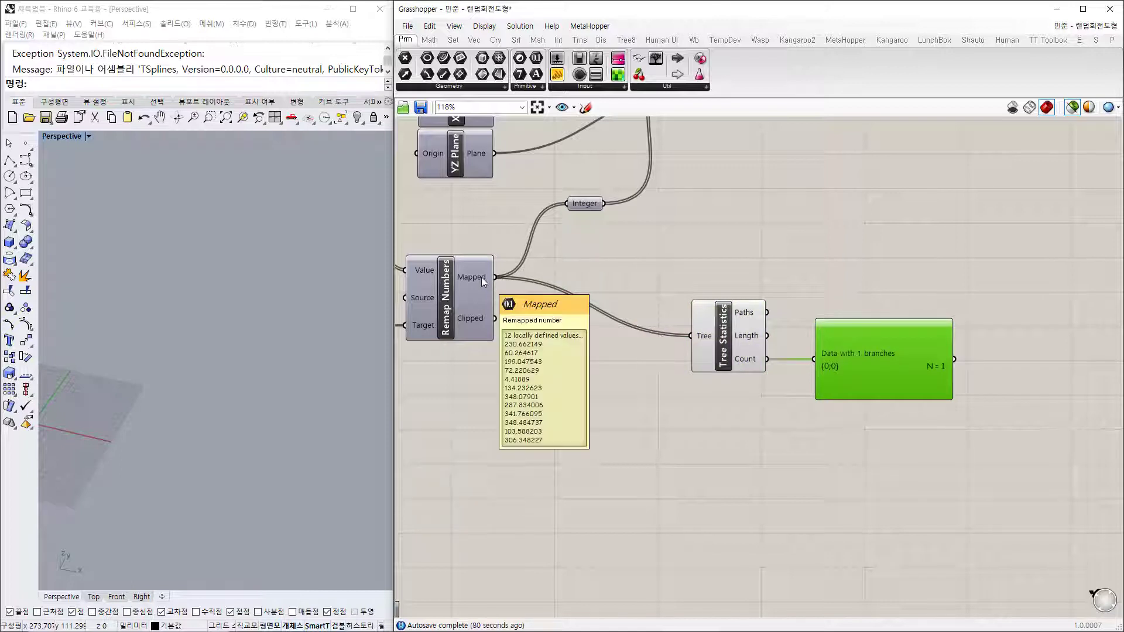
right_click_drag(618, 287, 762, 384)
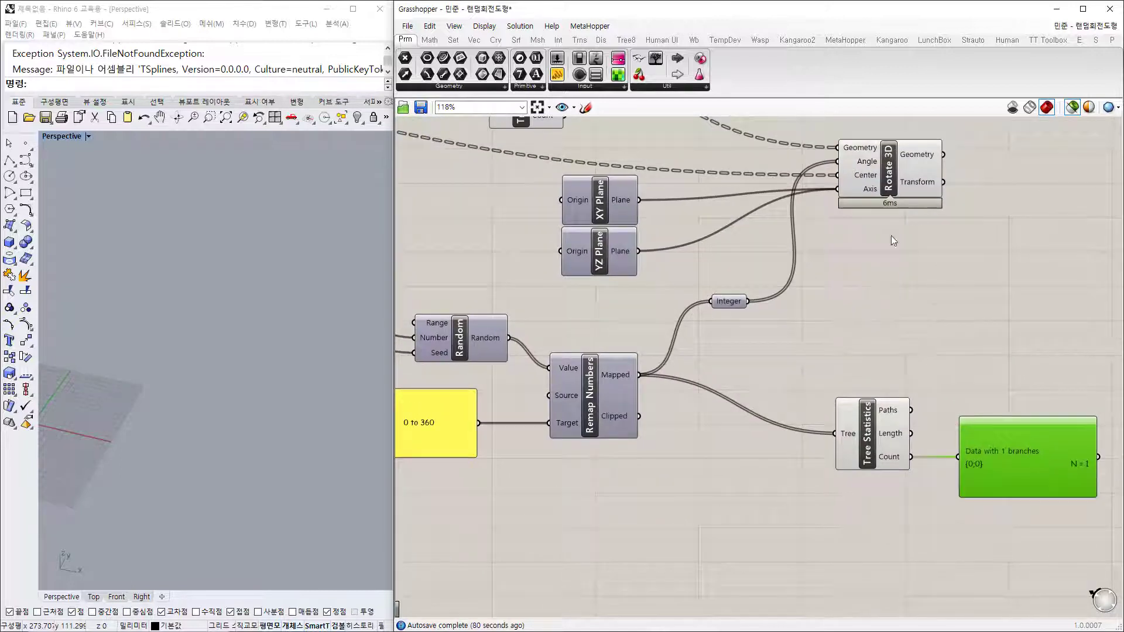
left_click(1089, 29)
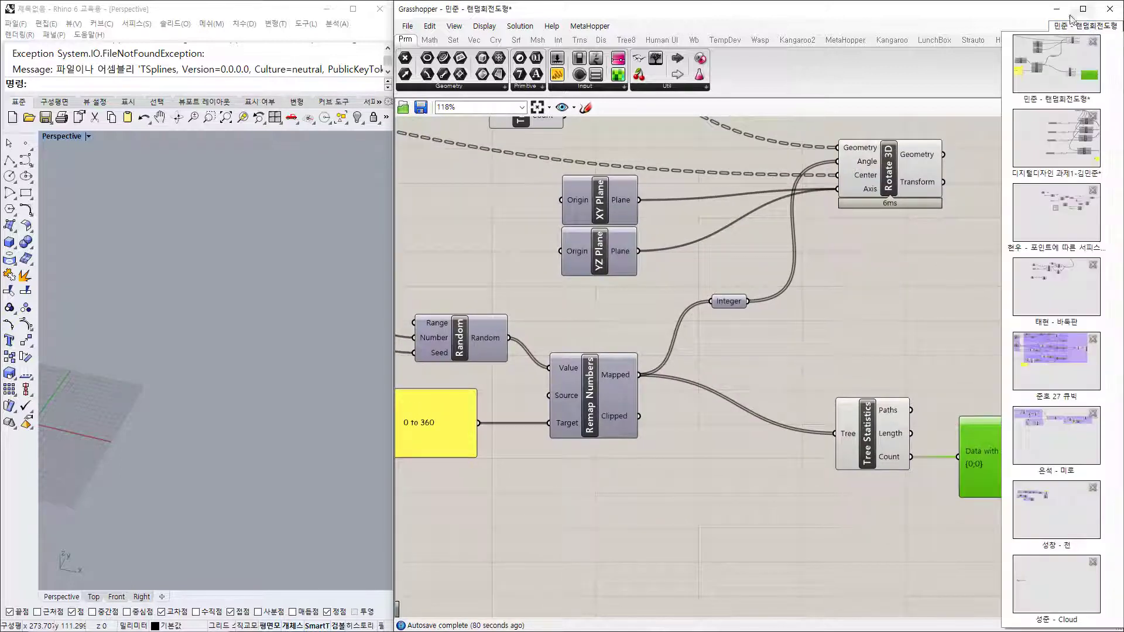
Step: Switch to the digital design assignment definition and turn on preview of selected components only
left_click(1063, 134)
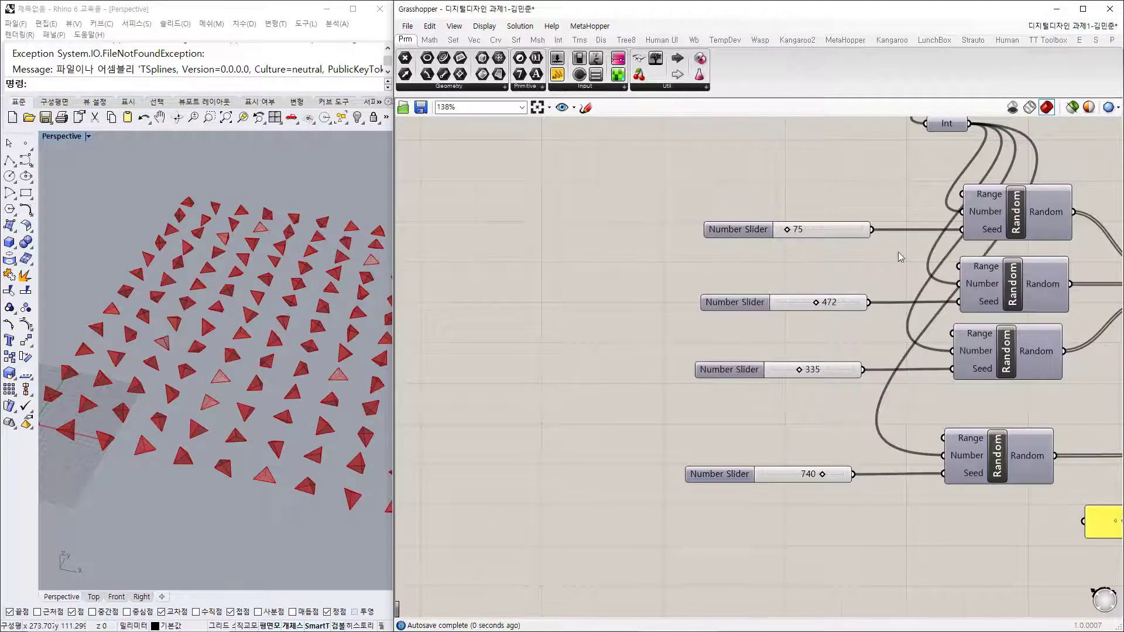
scroll(904, 252, "down", 5)
right_click_drag(579, 269, 779, 377)
scroll(702, 271, "up", 5)
scroll(798, 370, "down", 3)
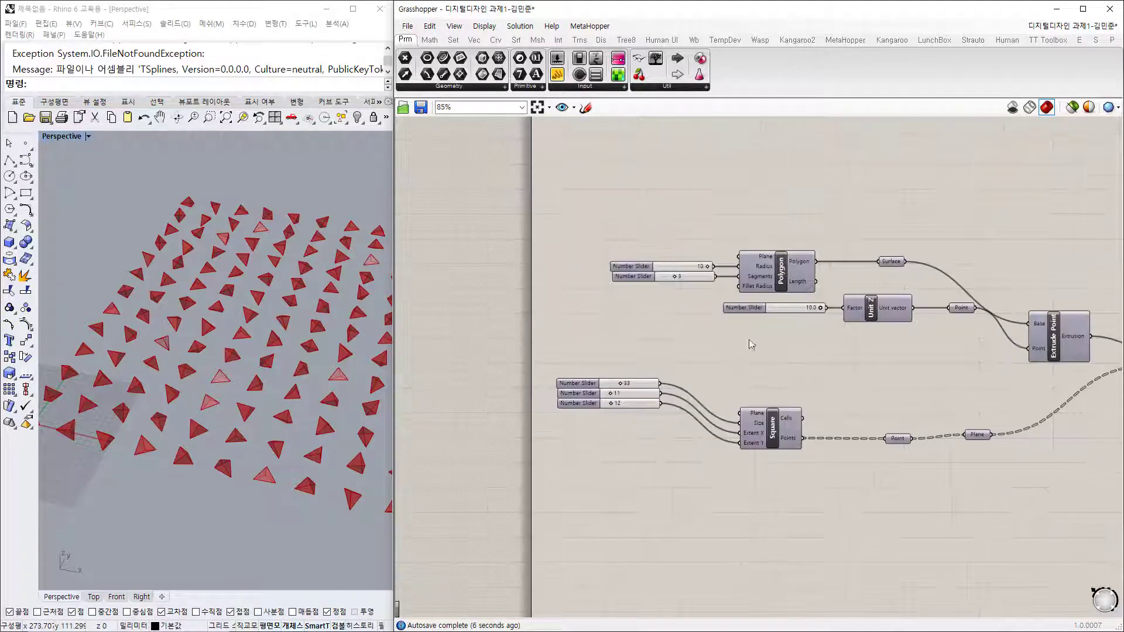
left_click(1072, 107)
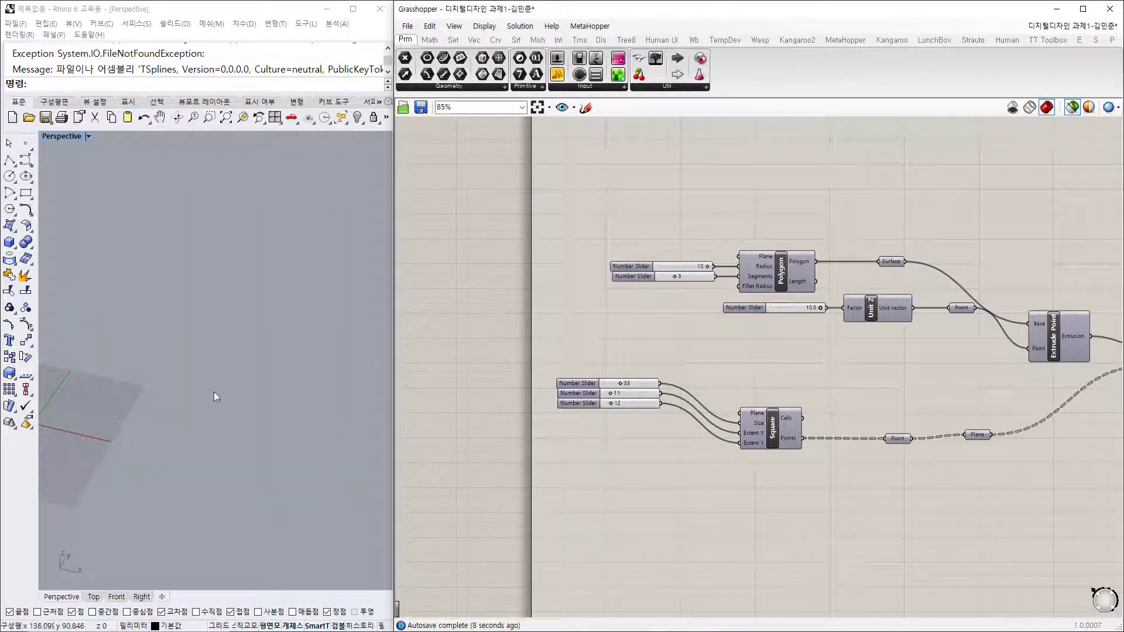
Step: Preview the triangle polygon, Unit Z apex point and triangle surface in Rhino
right_click_drag(263, 446, 261, 431, "shift")
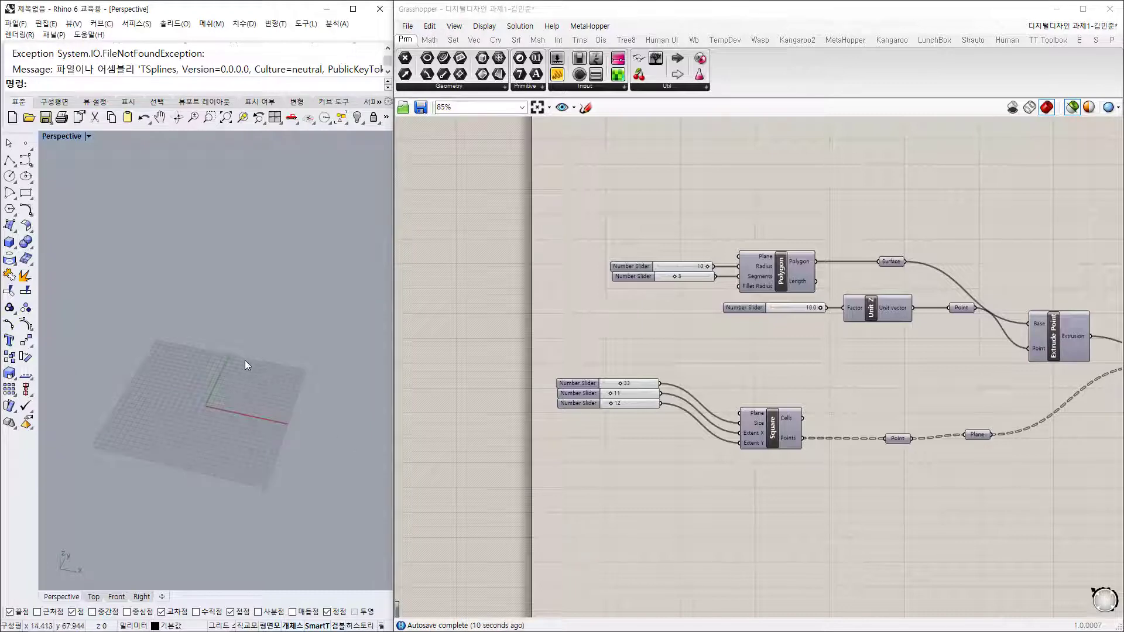
scroll(244, 360, "up", 5)
left_click(781, 279)
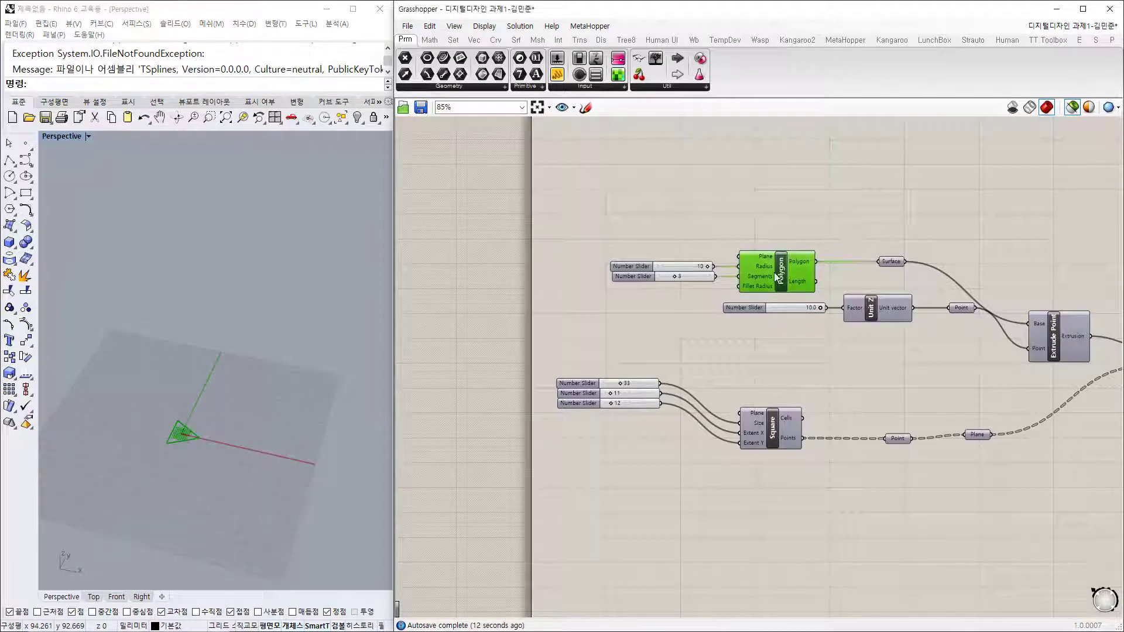
right_click_drag(241, 475, 309, 518, "shift")
scroll(270, 421, "up", 8)
left_click(878, 316)
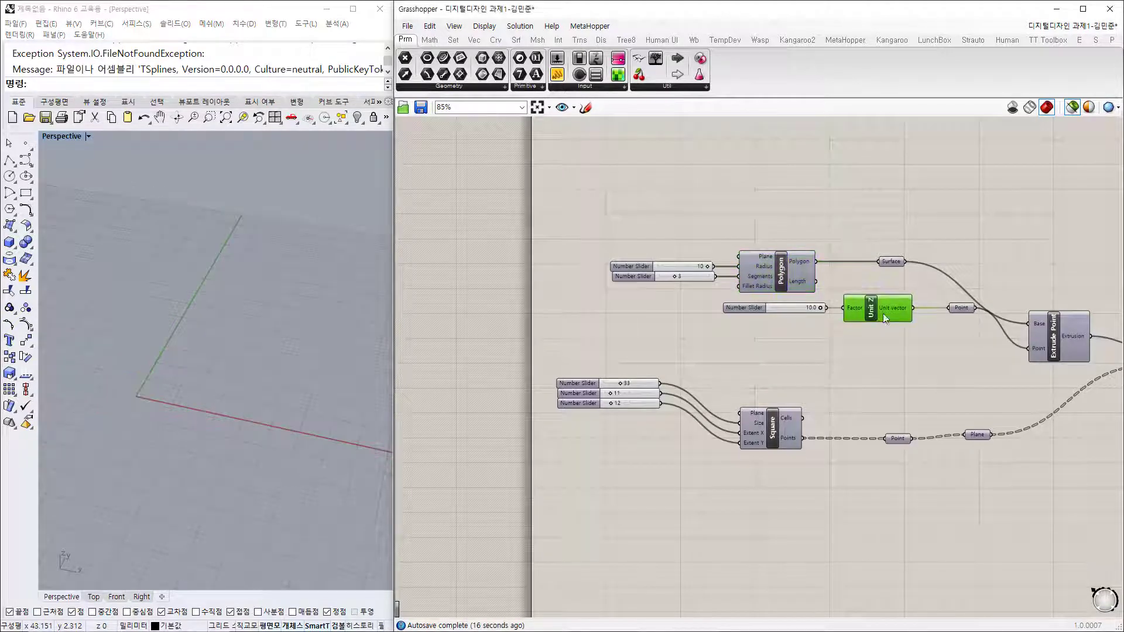
left_click(963, 311)
left_click(891, 262, "shift")
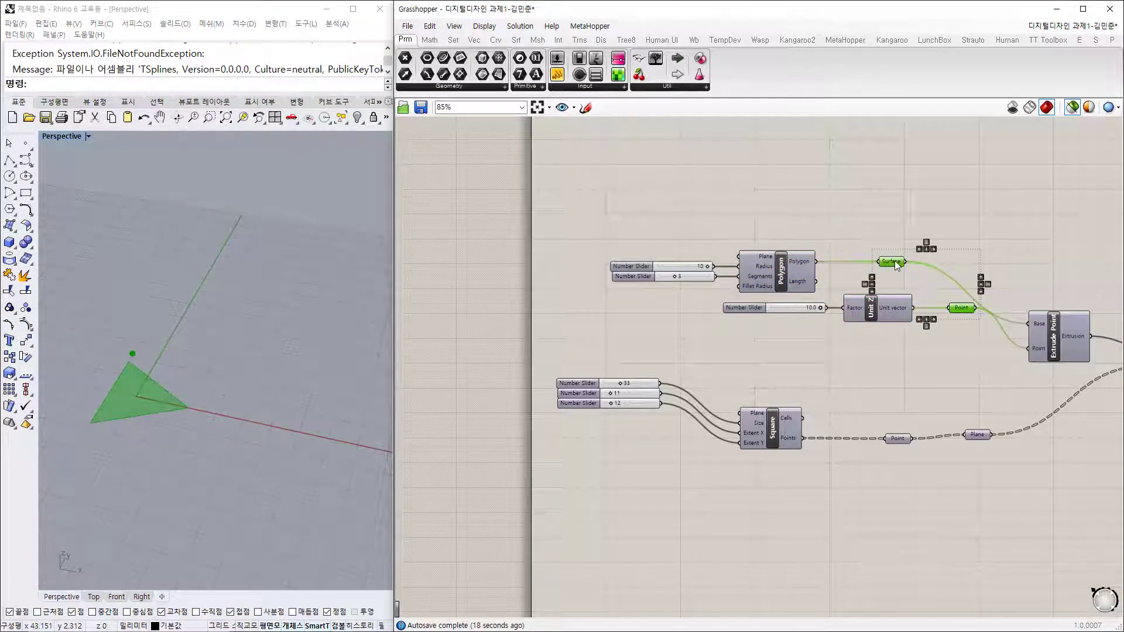
mouse_move(248, 454)
right_mouse_down()
mouse_move(233, 449)
mouse_move(250, 440)
right_mouse_up()
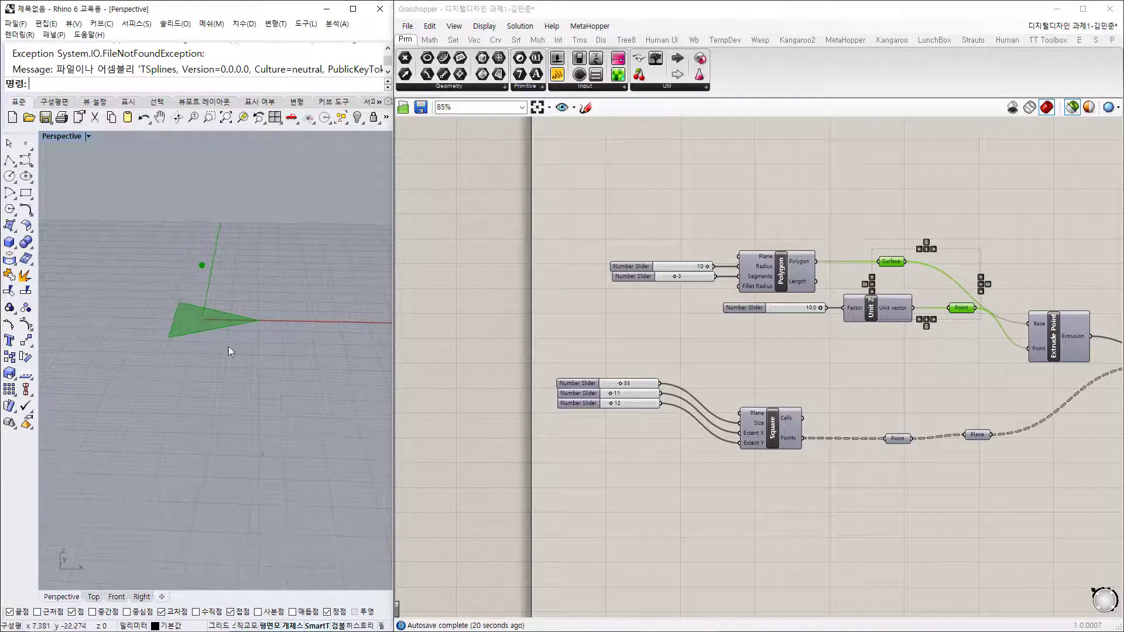
Step: Preview the Extrude Point pyramid from the triangle to the point 10 units up
right_click_drag(1014, 359, 920, 362)
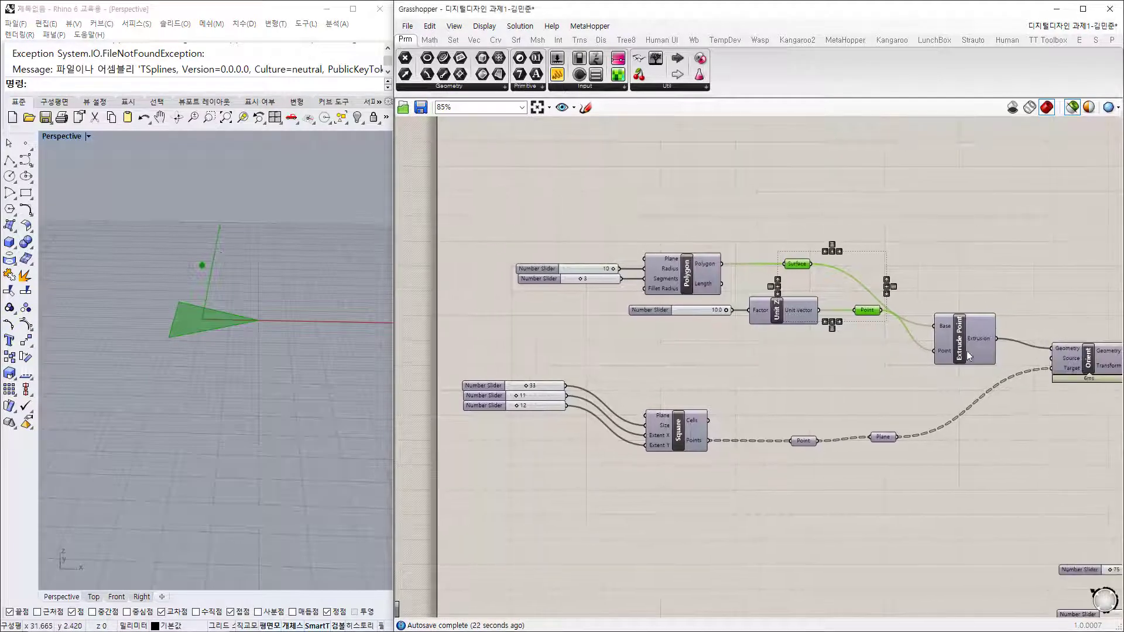
left_click_drag(959, 359, 966, 305)
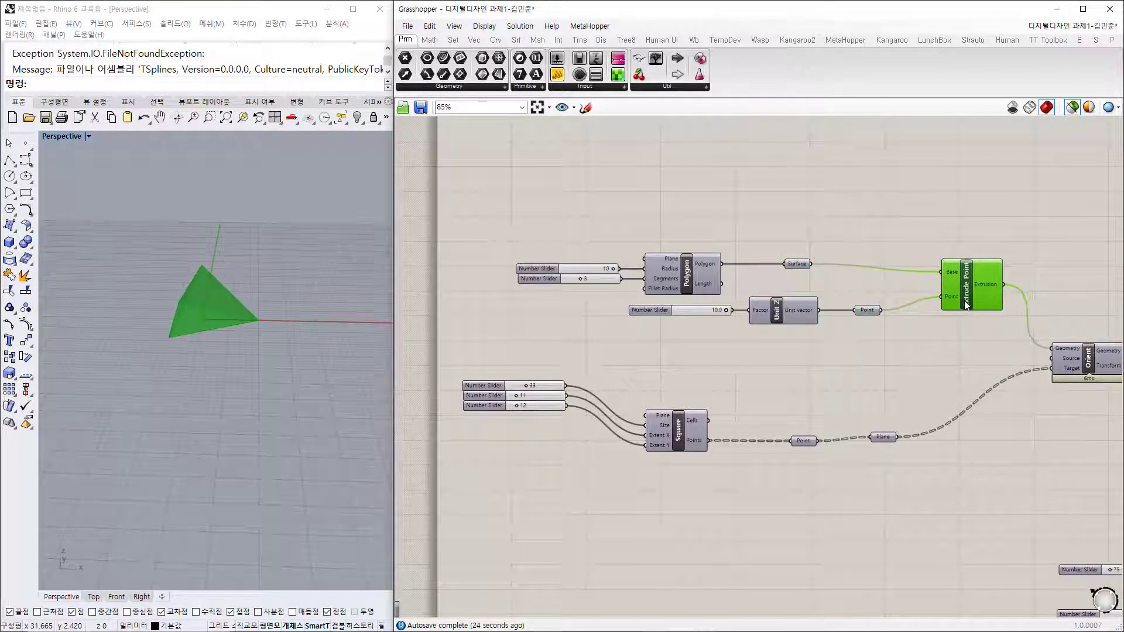
right_click_drag(375, 346, 294, 405)
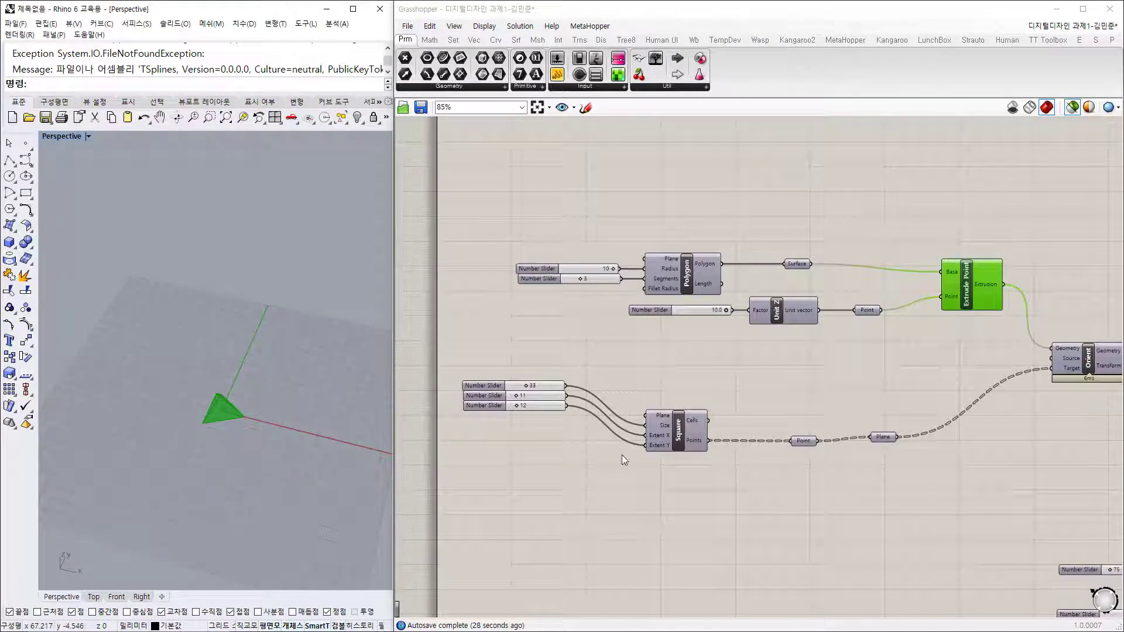
Step: Preview the Square grid and the Orient output placing a pyramid on every grid point
left_click(677, 430, "shift")
scroll(246, 375, "up", 5)
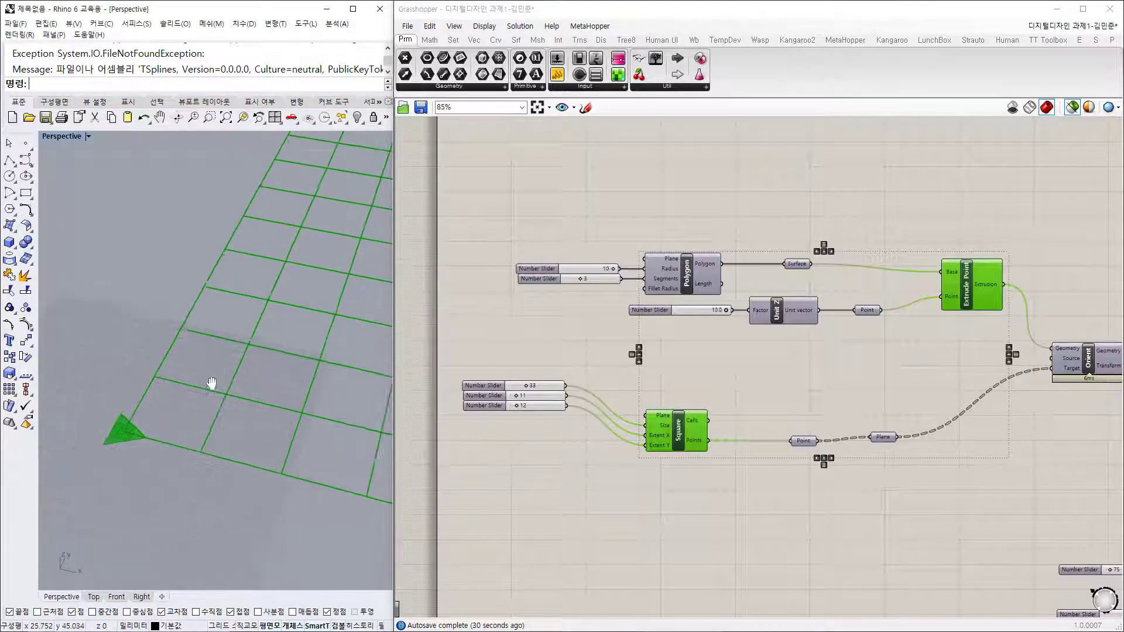
scroll(194, 379, "down", 4)
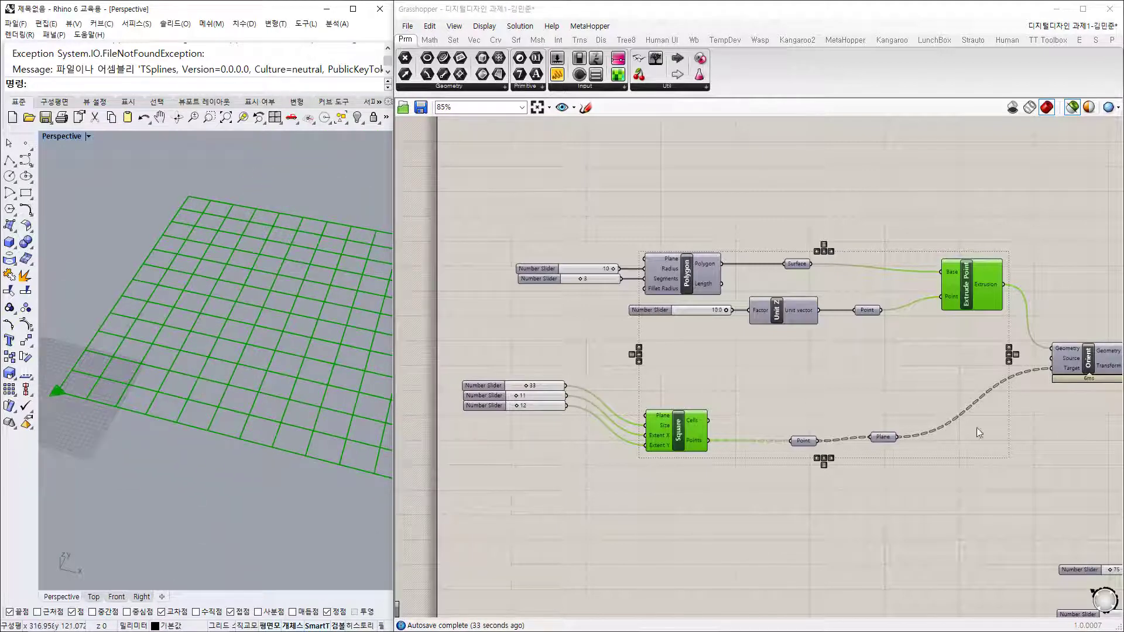
right_click_drag(1053, 432, 776, 424)
left_click(814, 354)
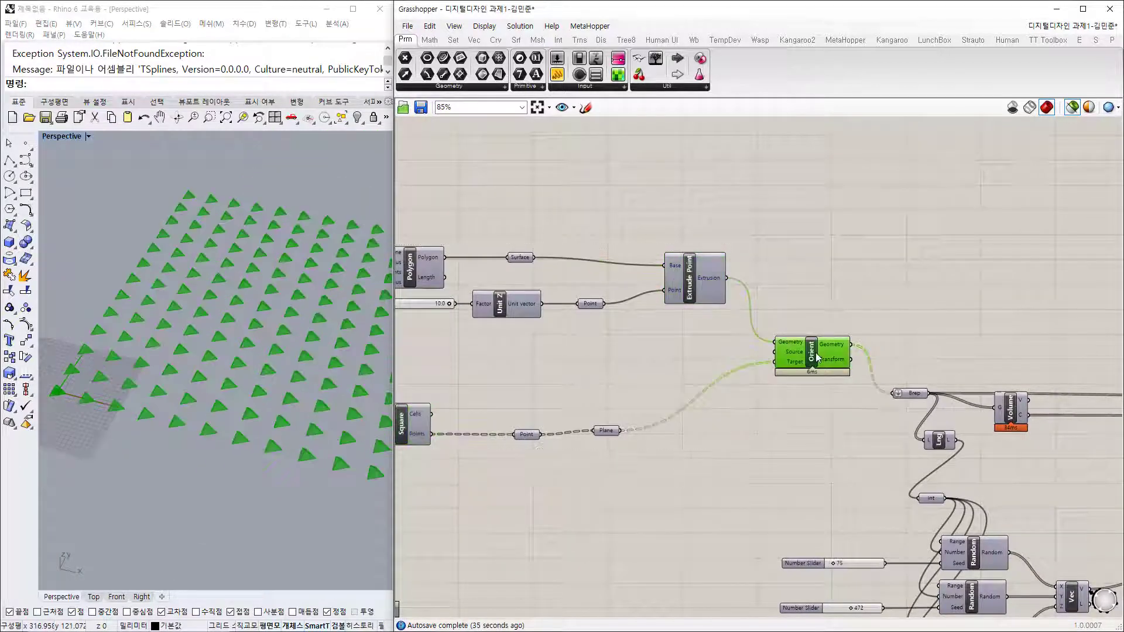
right_click_drag(271, 348, 199, 318)
right_click_drag(214, 388, 250, 432, "shift")
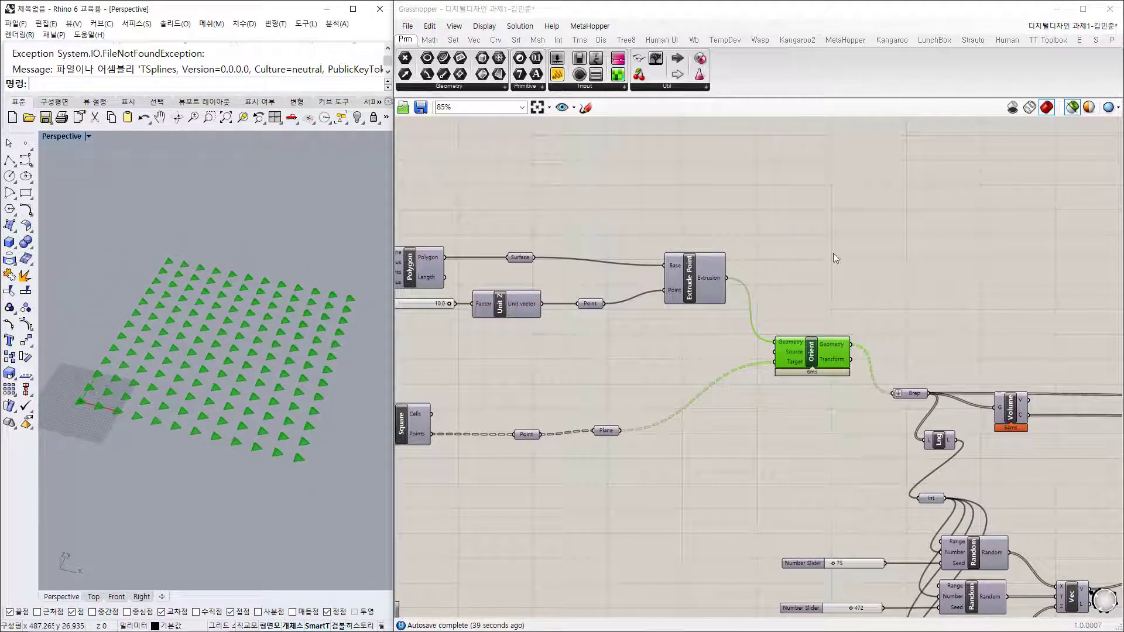
right_click_drag(544, 356, 661, 344)
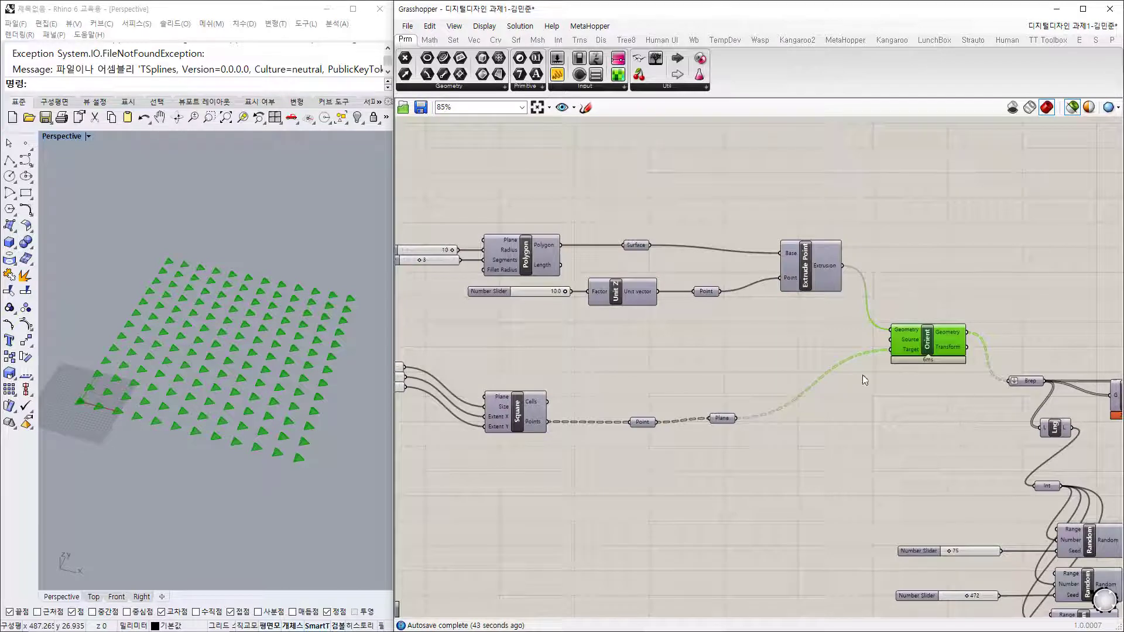
scroll(989, 382, "up", 1)
right_click_drag(1026, 420, 693, 283)
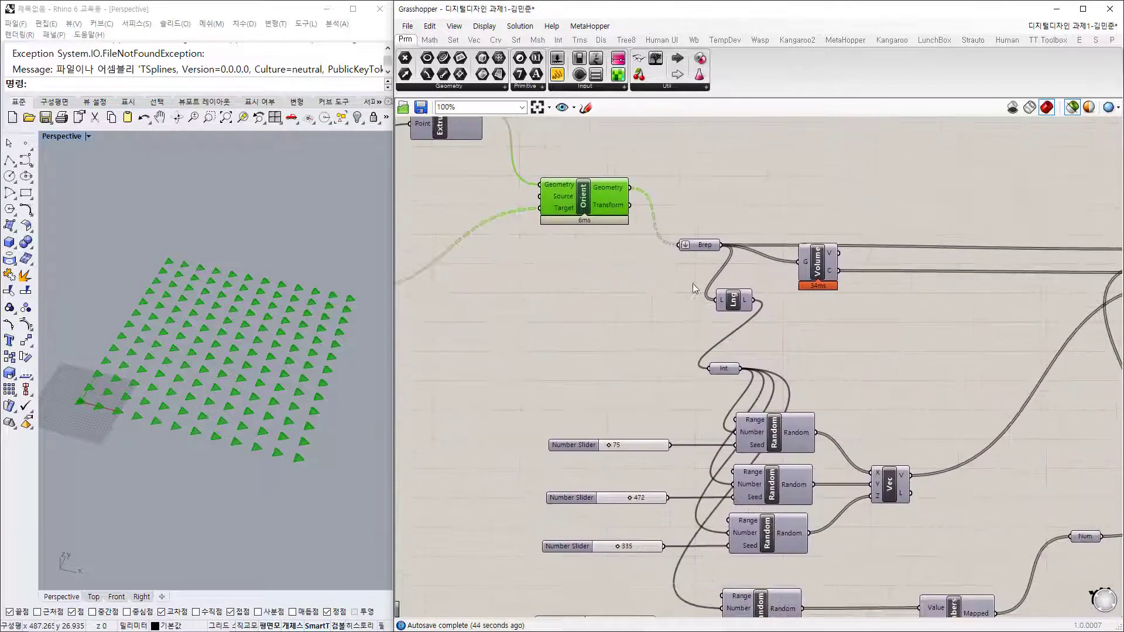
Step: Preview the Brep pyramids and their Volume centroids, inspecting the C output
left_click(701, 246)
right_click_drag(911, 380, 599, 265)
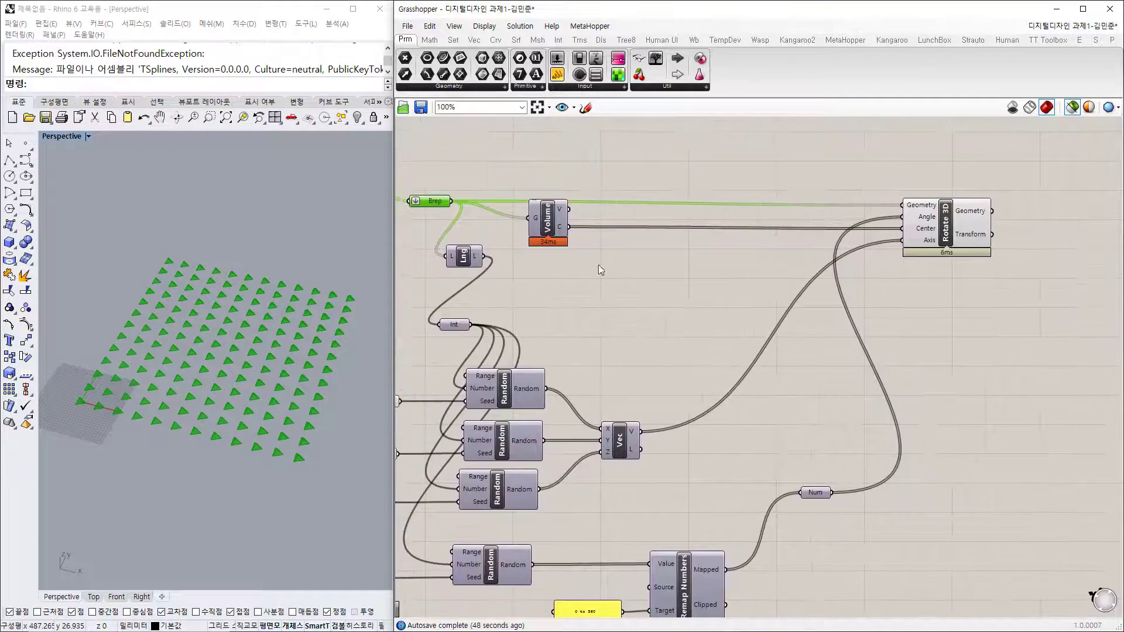
right_click_drag(312, 431, 248, 441)
scroll(185, 449, "up", 12)
left_click(551, 221, "shift")
scroll(202, 308, "up", 8)
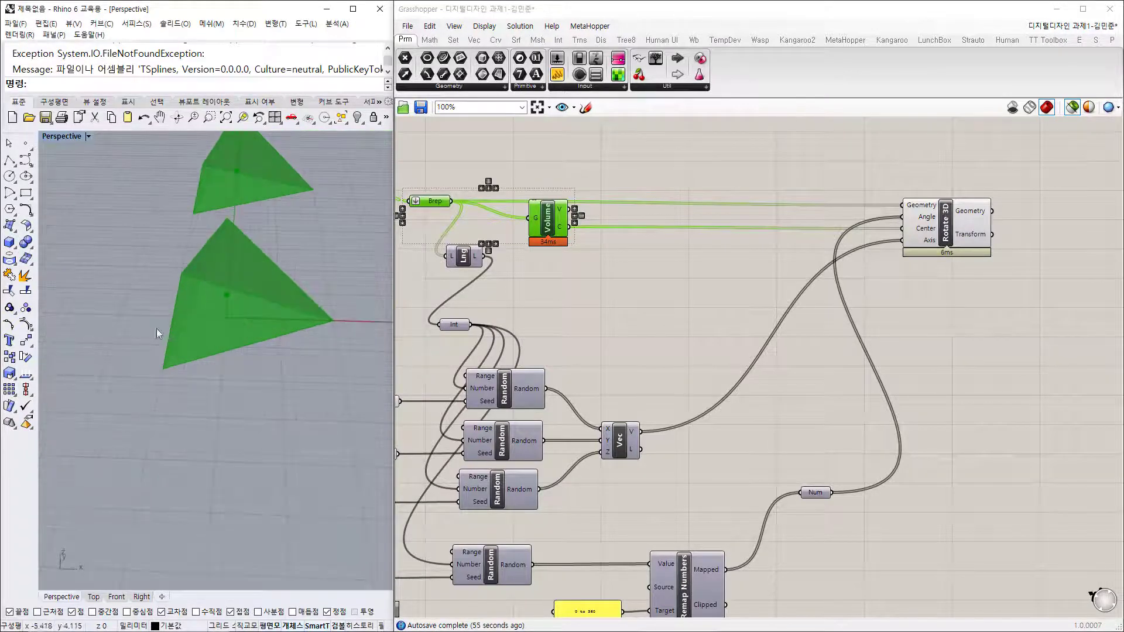
mouse_move(559, 229)
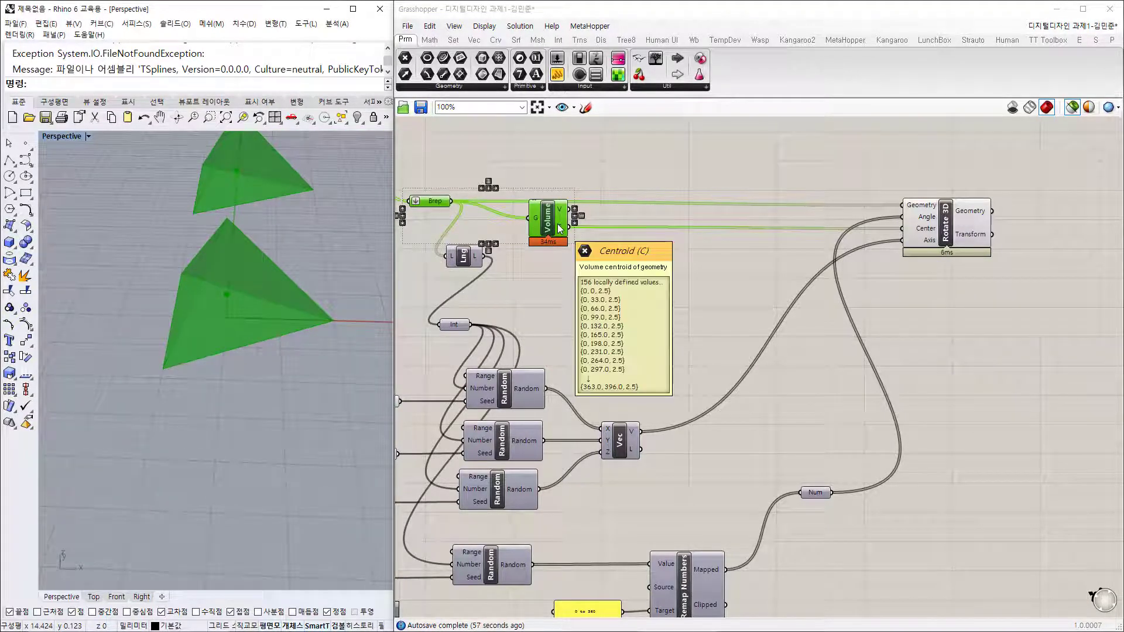
right_click_drag(316, 281, 219, 398, "shift")
left_click(575, 301)
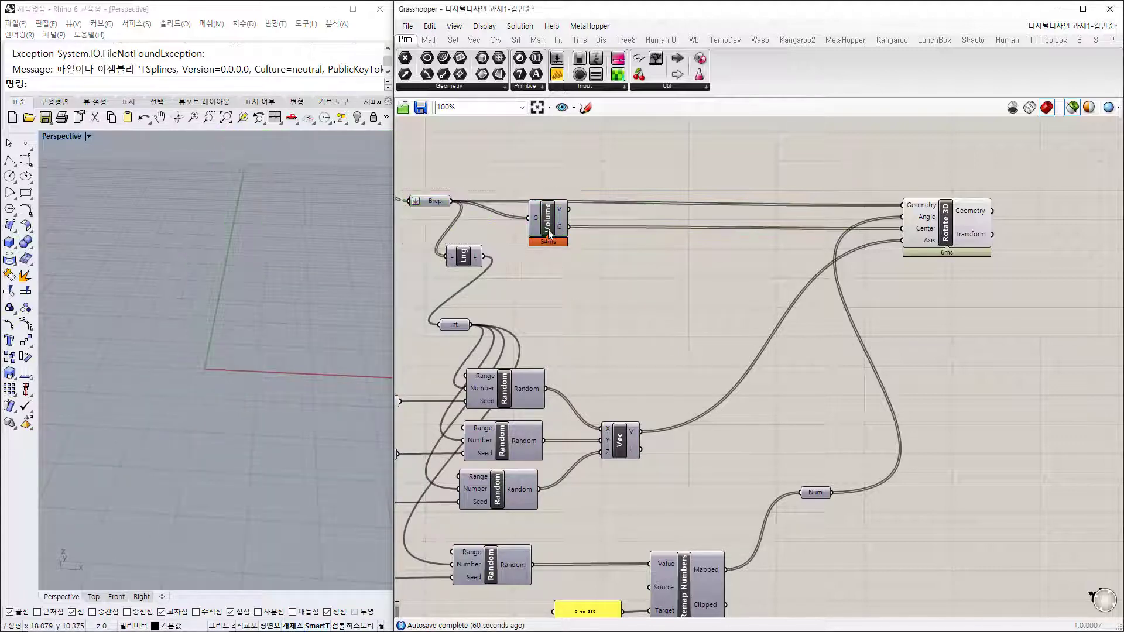
left_click_drag(549, 234, 572, 251)
Step: Preview the Rotate 3D output and look down on the rotated pyramid grid
left_click_drag(945, 236, 953, 227)
right_click_drag(525, 248, 616, 276)
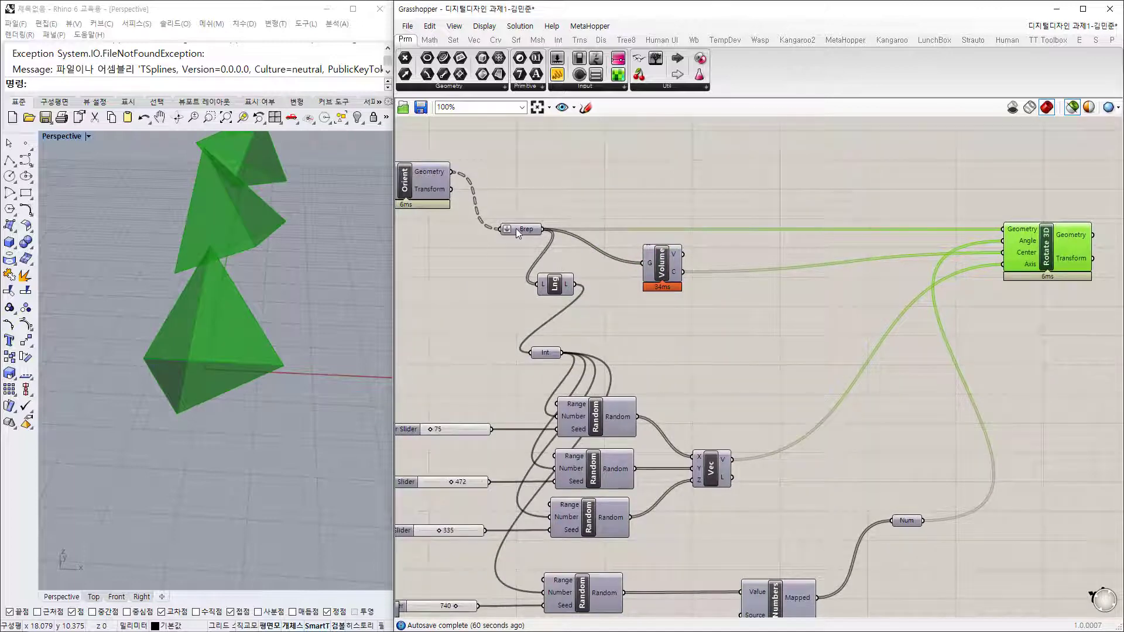
scroll(284, 301, "down", 8)
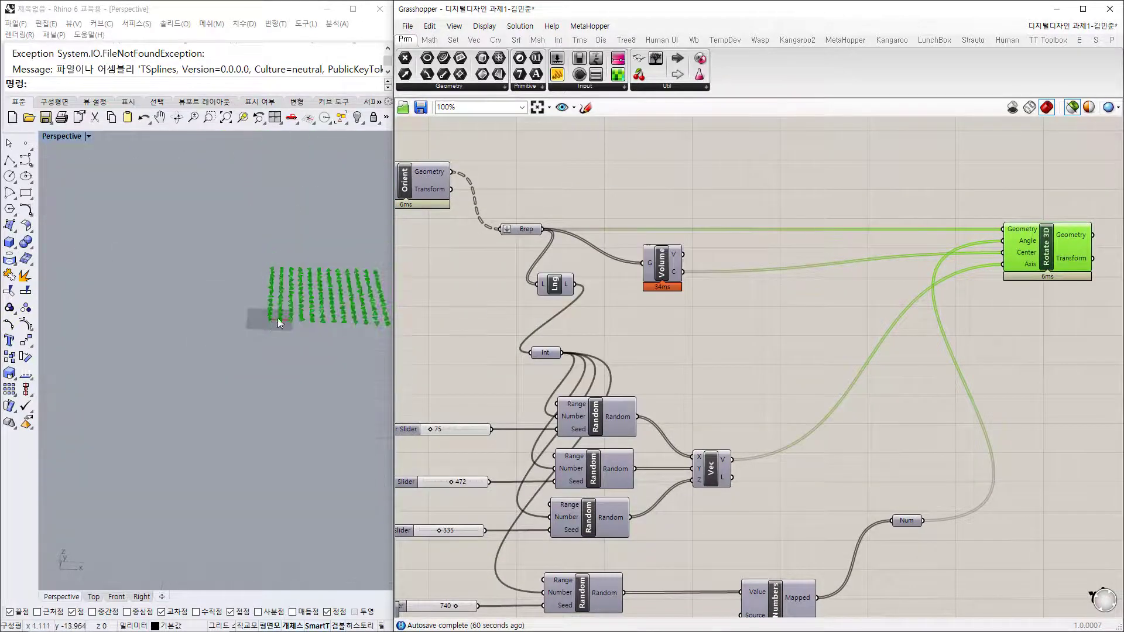
scroll(322, 287, "up", 4)
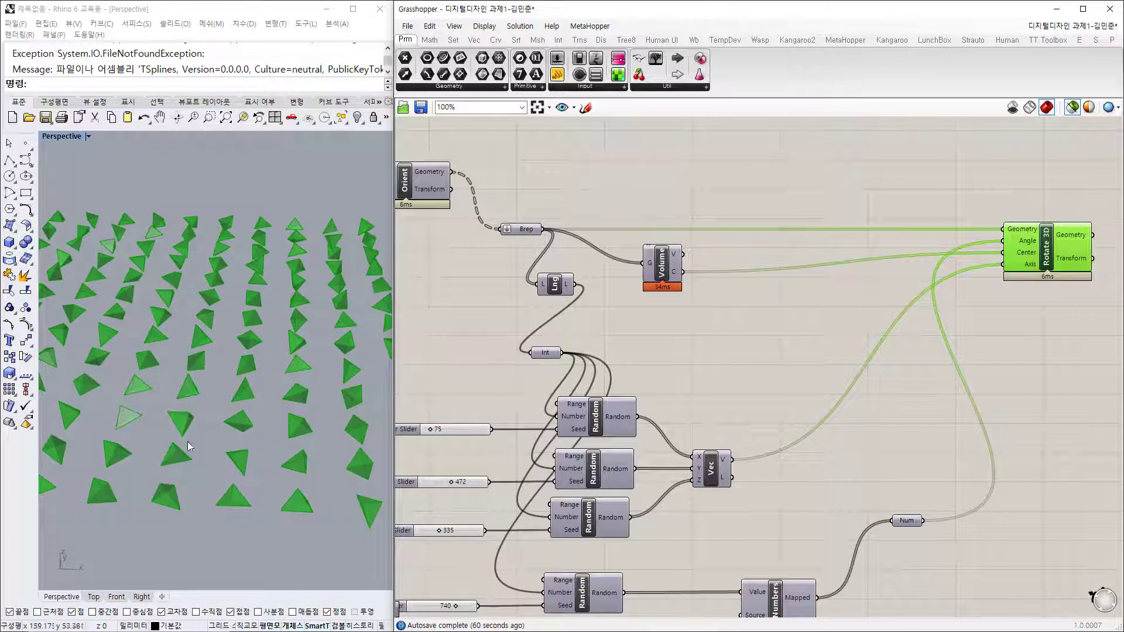
right_click_drag(188, 446, 241, 428)
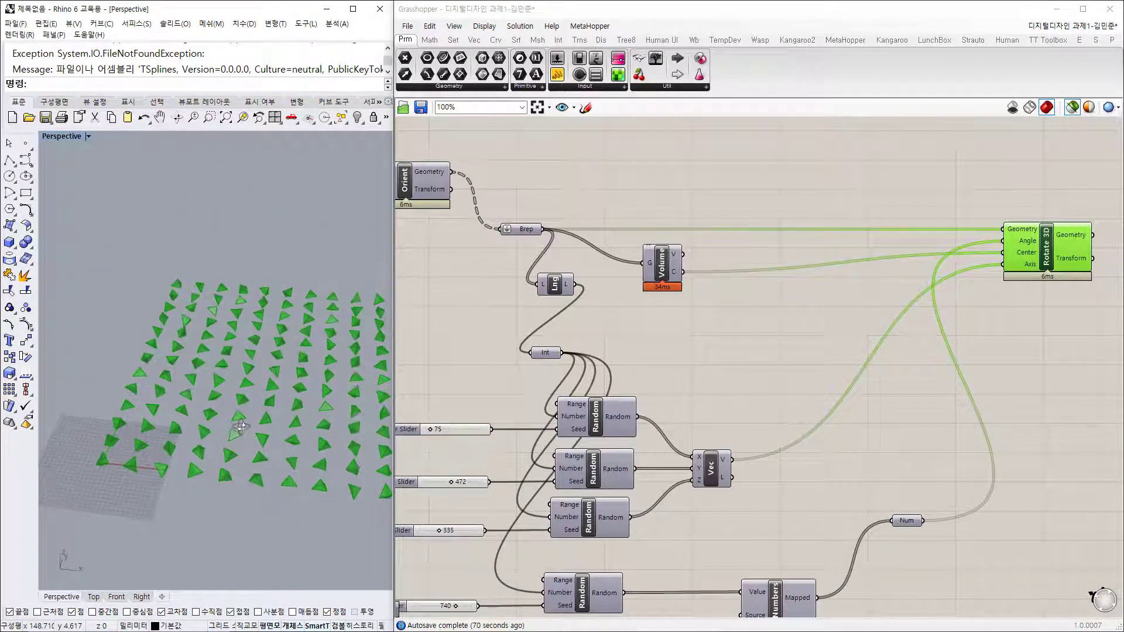
Step: Reselect Rotate 3D, inspect its Center and Axis inputs, and orbit to a top-down view
mouse_move(525, 230)
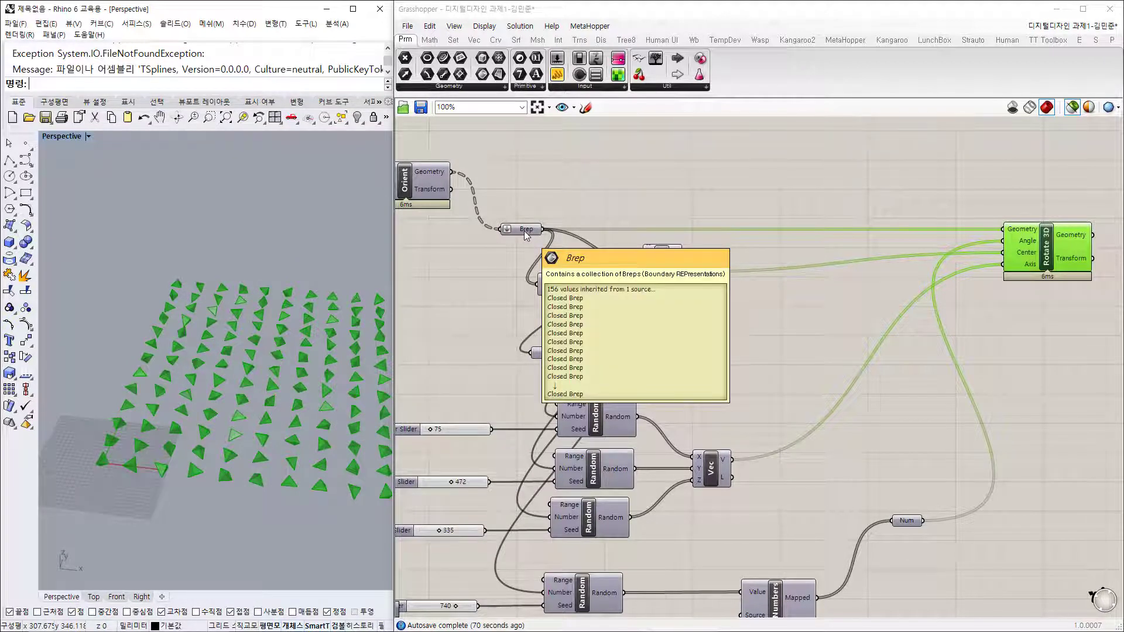
left_click(525, 230)
left_click(852, 330)
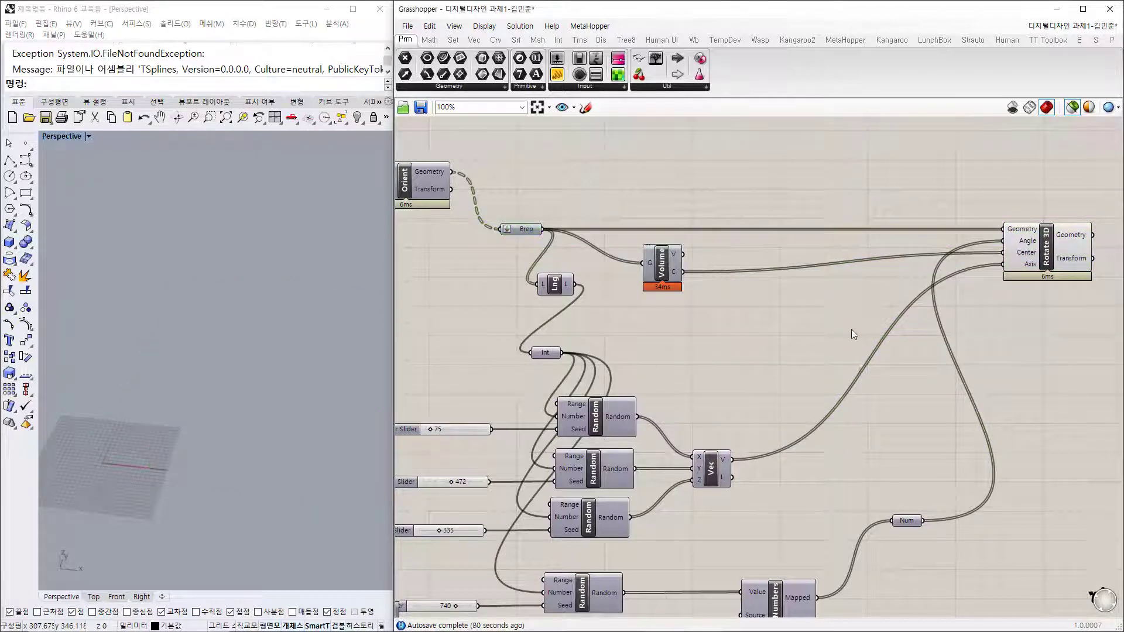
right_click_drag(784, 311, 687, 293)
left_click(935, 218)
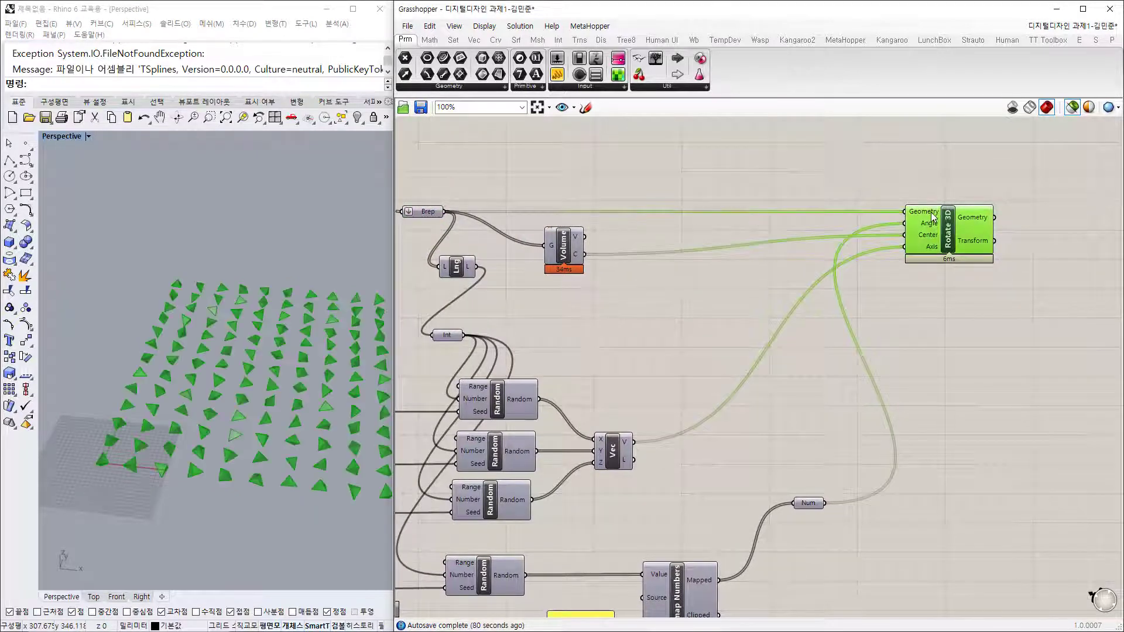
mouse_move(934, 218)
scroll(933, 217, "up", 4)
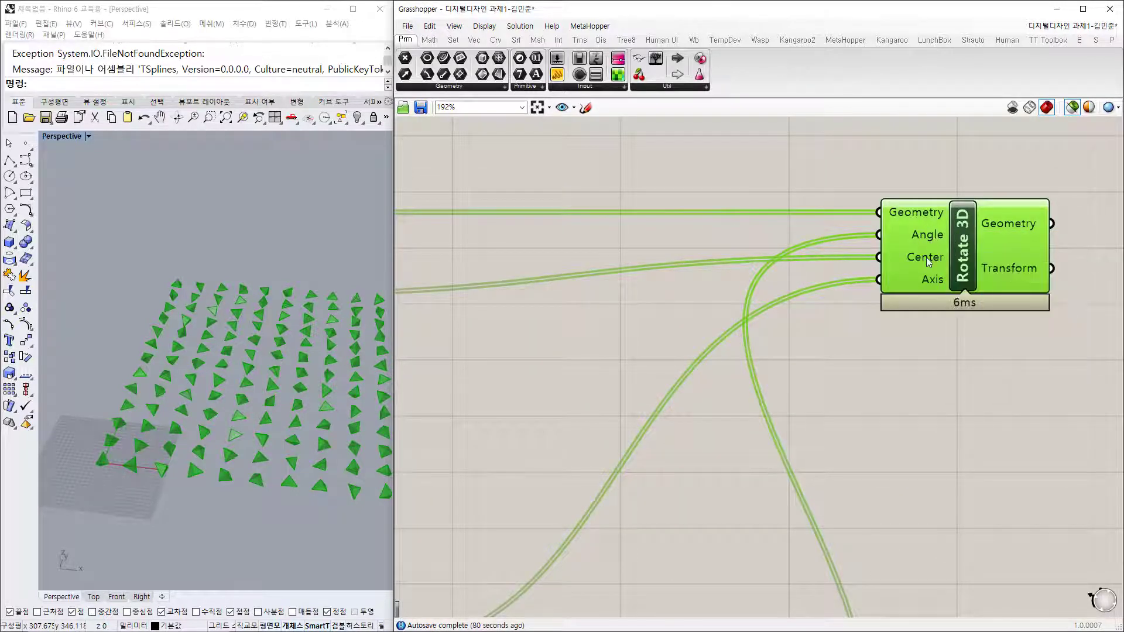
mouse_move(927, 258)
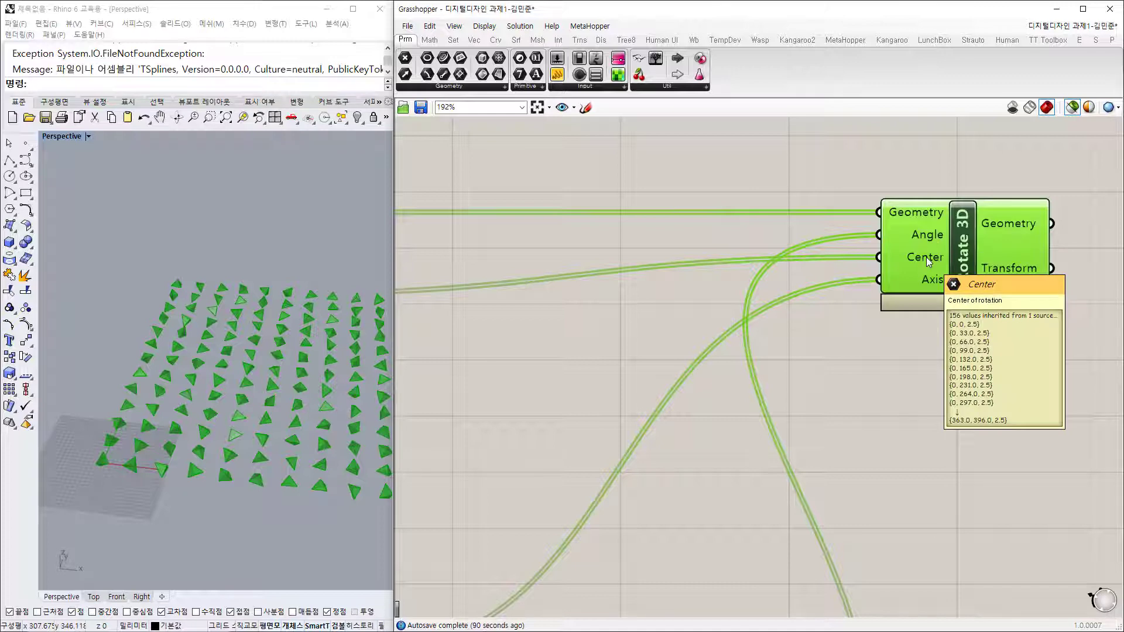
mouse_move(926, 283)
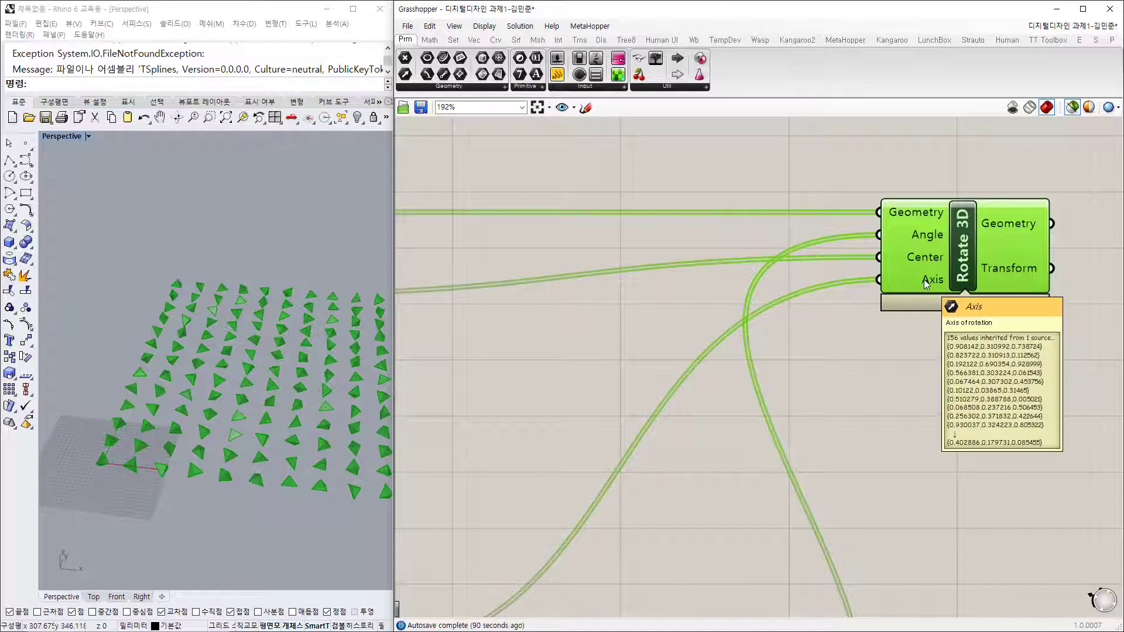
right_click_drag(246, 404, 328, 422)
Step: Set the four random seed sliders to 351, 349, 280 and 586
scroll(860, 314, "down", 5)
scroll(624, 448, "up", 3)
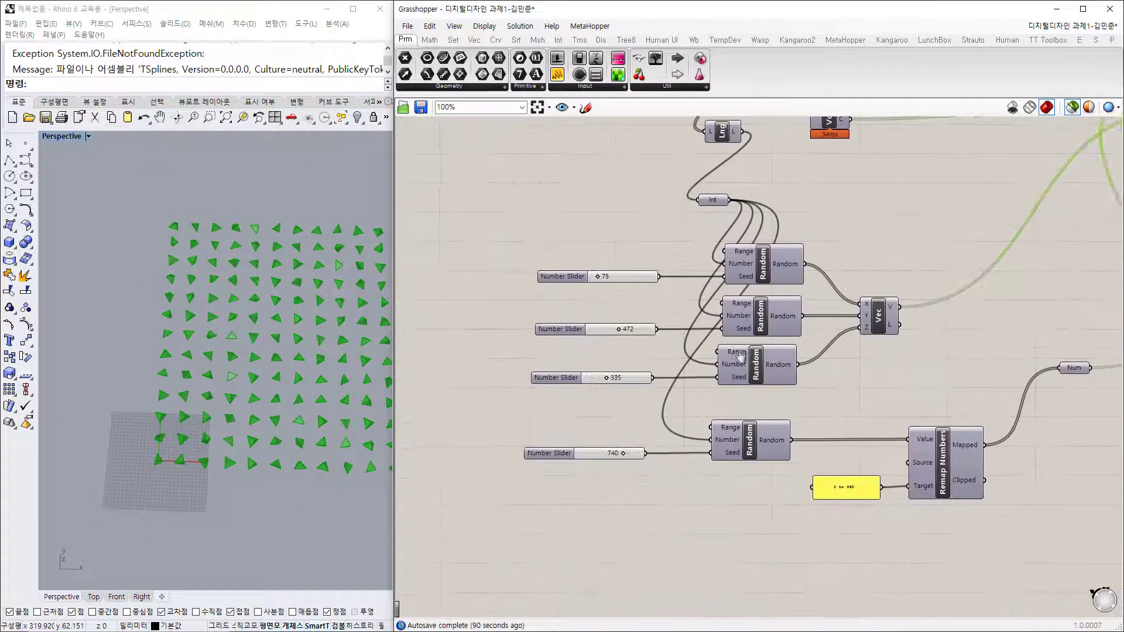
left_click_drag(575, 469, 564, 471)
left_click_drag(549, 347, 544, 347)
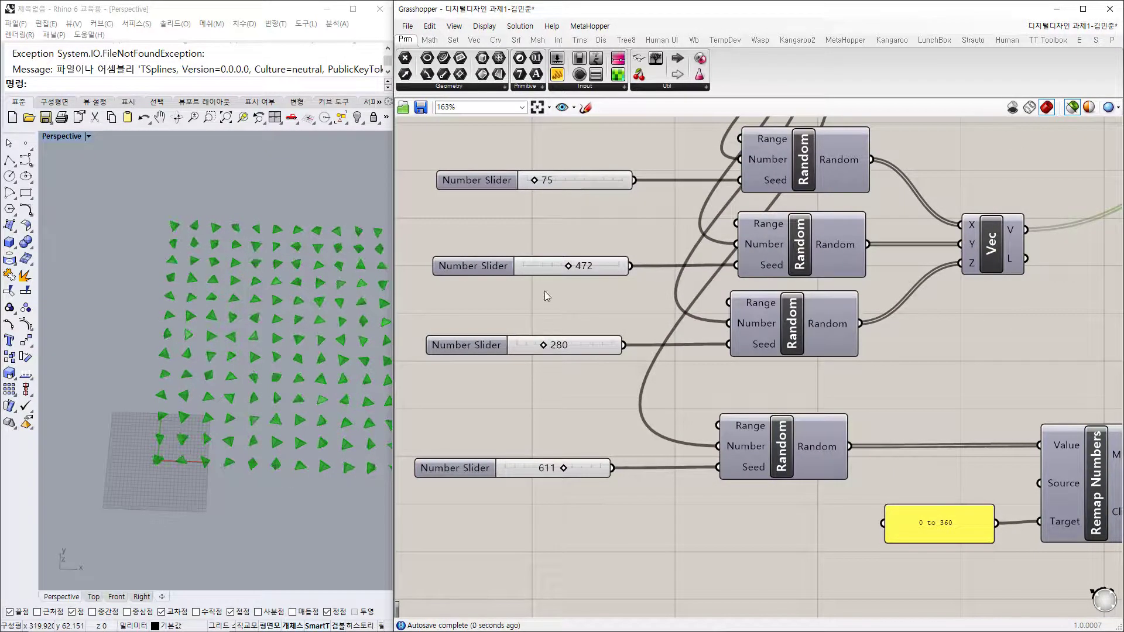
left_click_drag(570, 266, 557, 265)
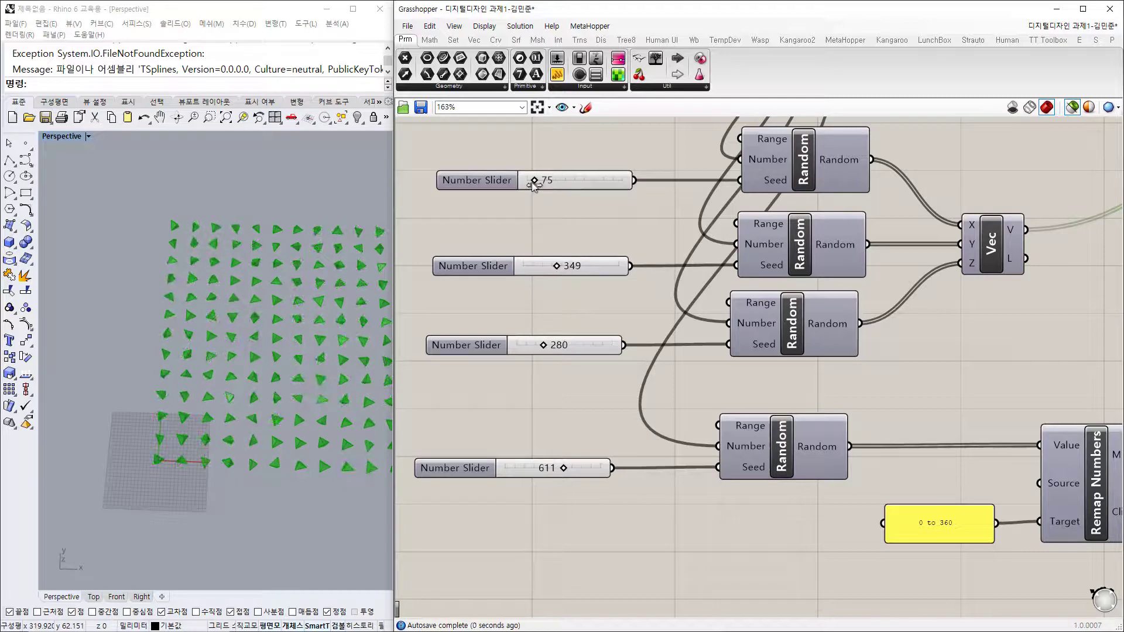
left_click_drag(533, 182, 561, 180)
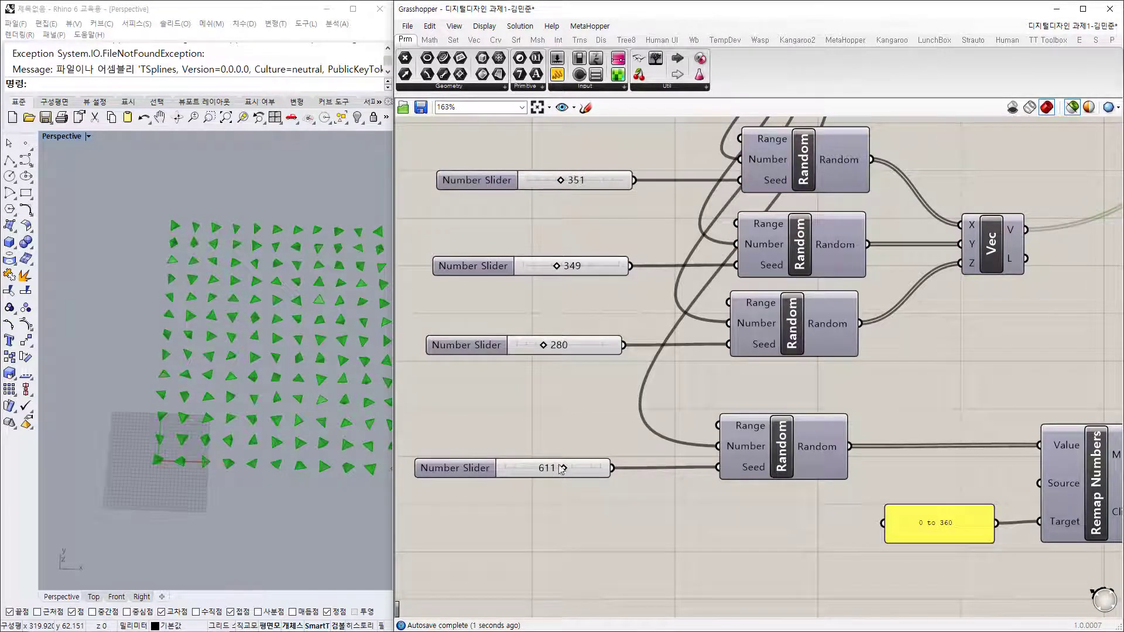
left_click_drag(562, 469, 561, 469)
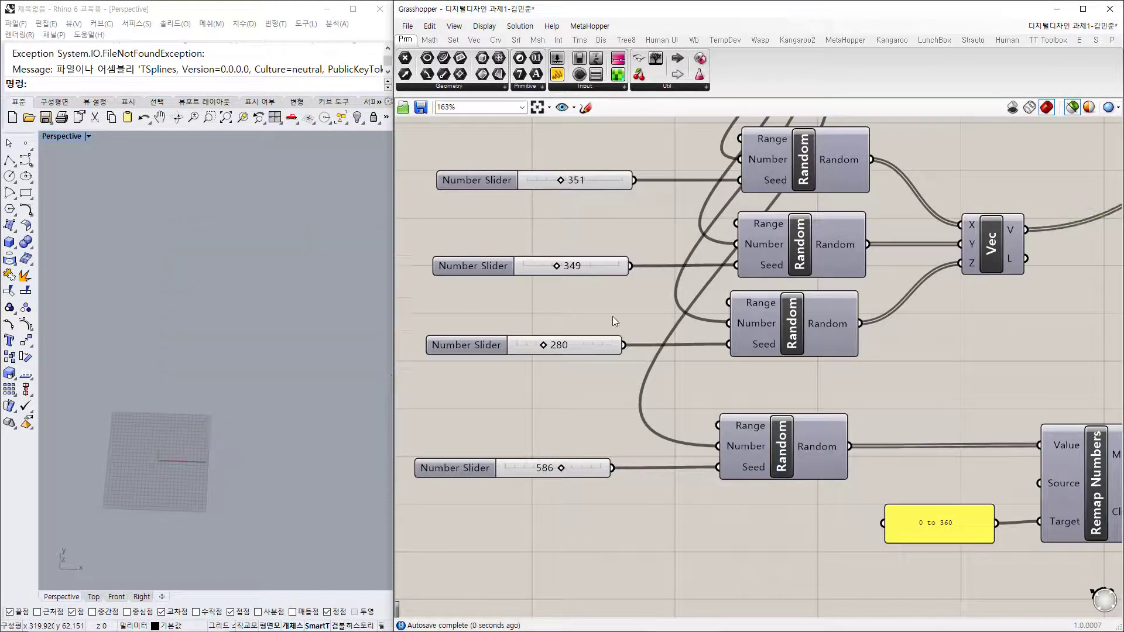
Step: Preview the centroid points of the reseeded pyramids
scroll(612, 321, "down", 3)
right_click_drag(862, 390, 791, 407)
left_click_drag(696, 184, 737, 208)
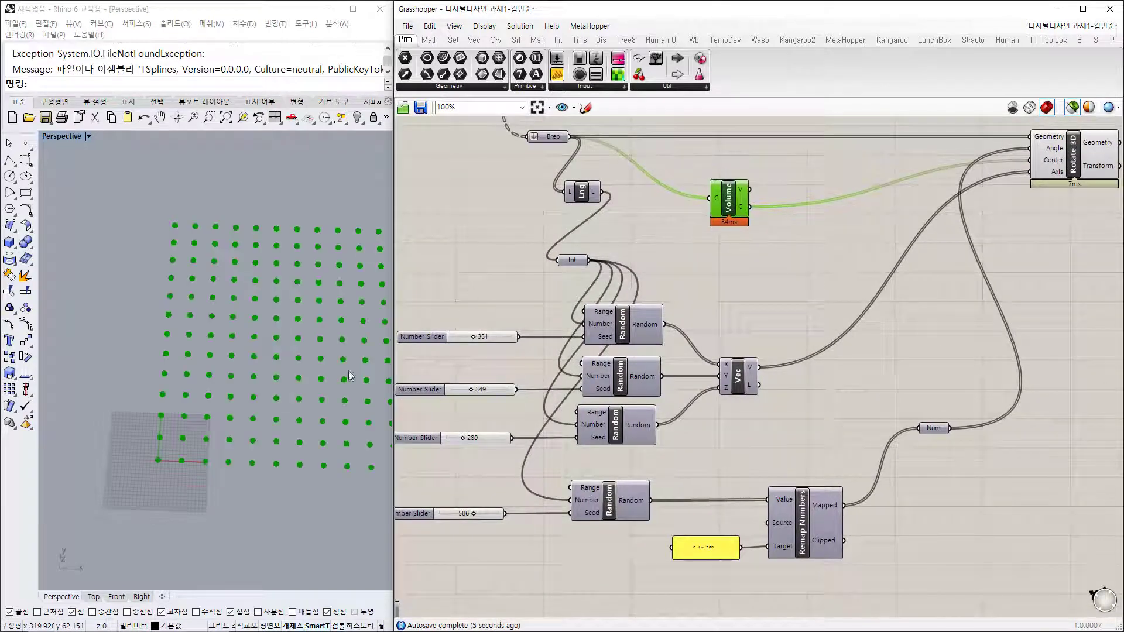
right_click_drag(269, 475, 260, 384)
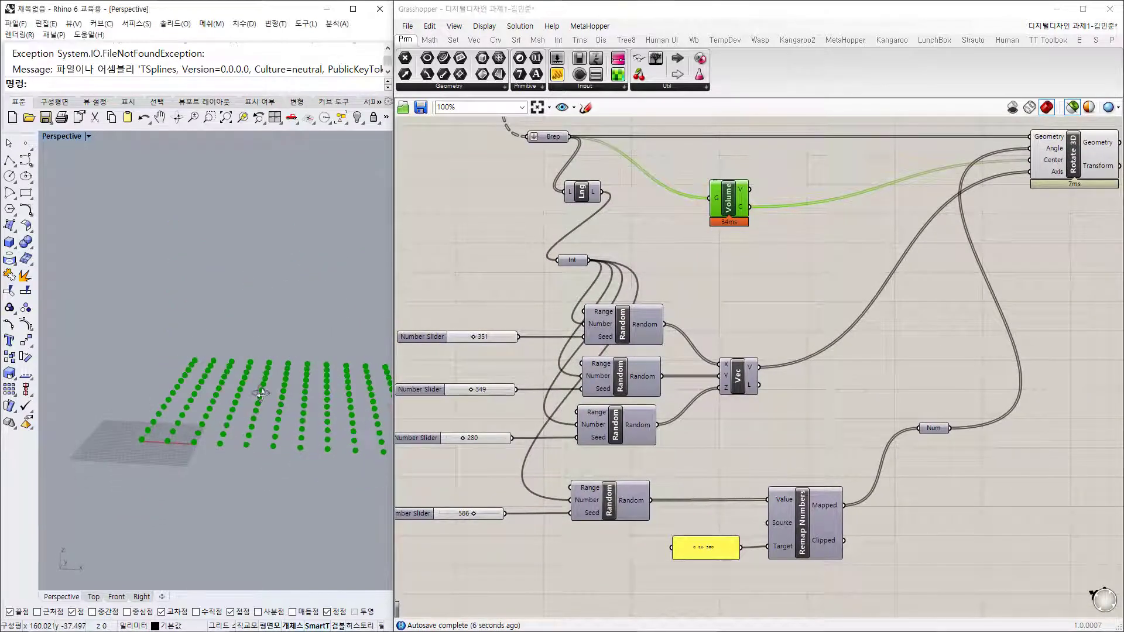
left_click(551, 136, "shift")
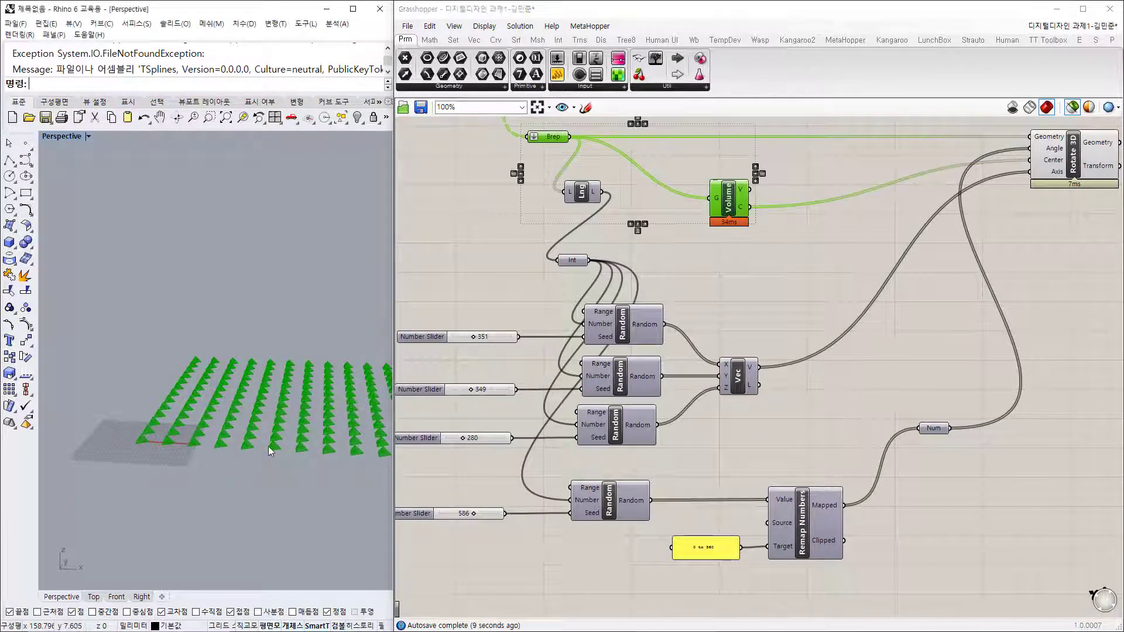
scroll(194, 406, "up", 10)
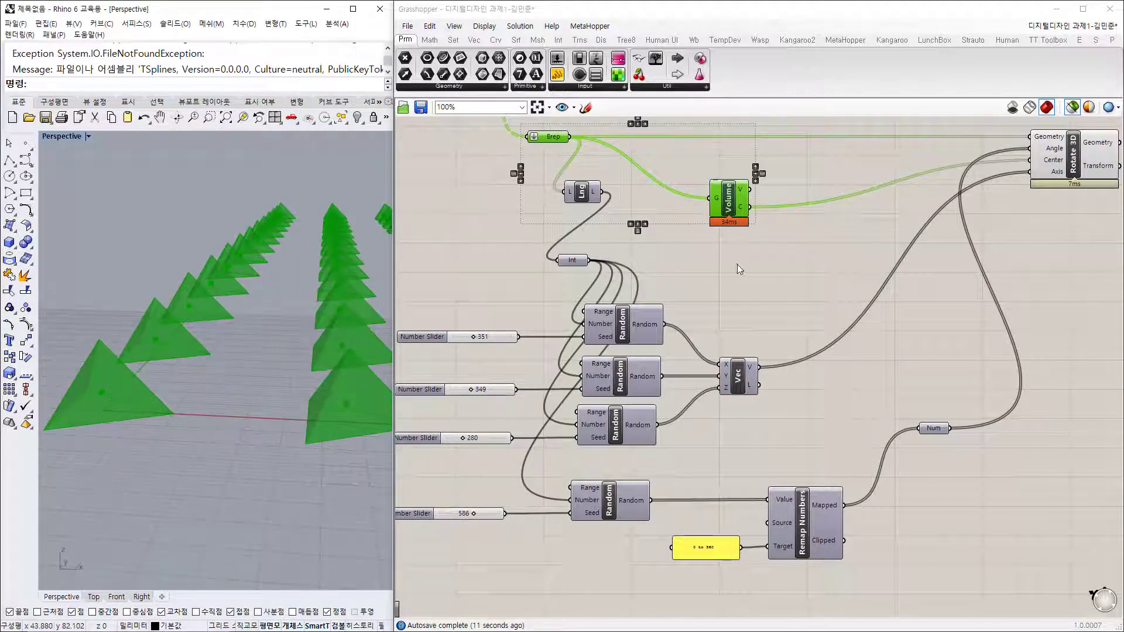
left_click(755, 287)
left_click(730, 200)
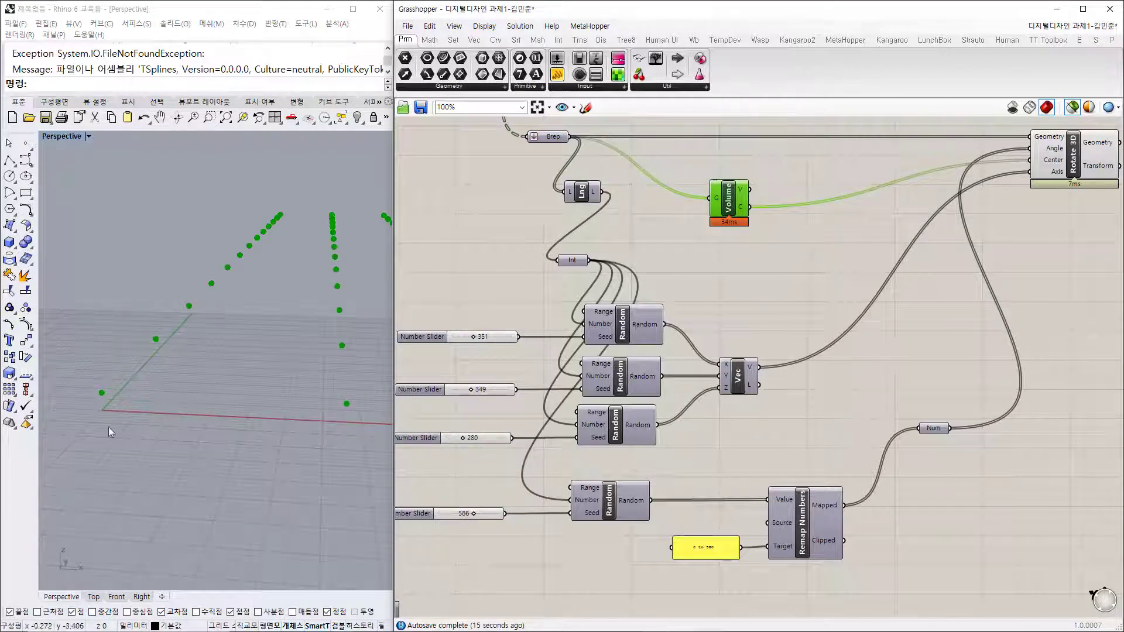
right_click_drag(97, 400, 247, 445)
right_click_drag(186, 498, 178, 489)
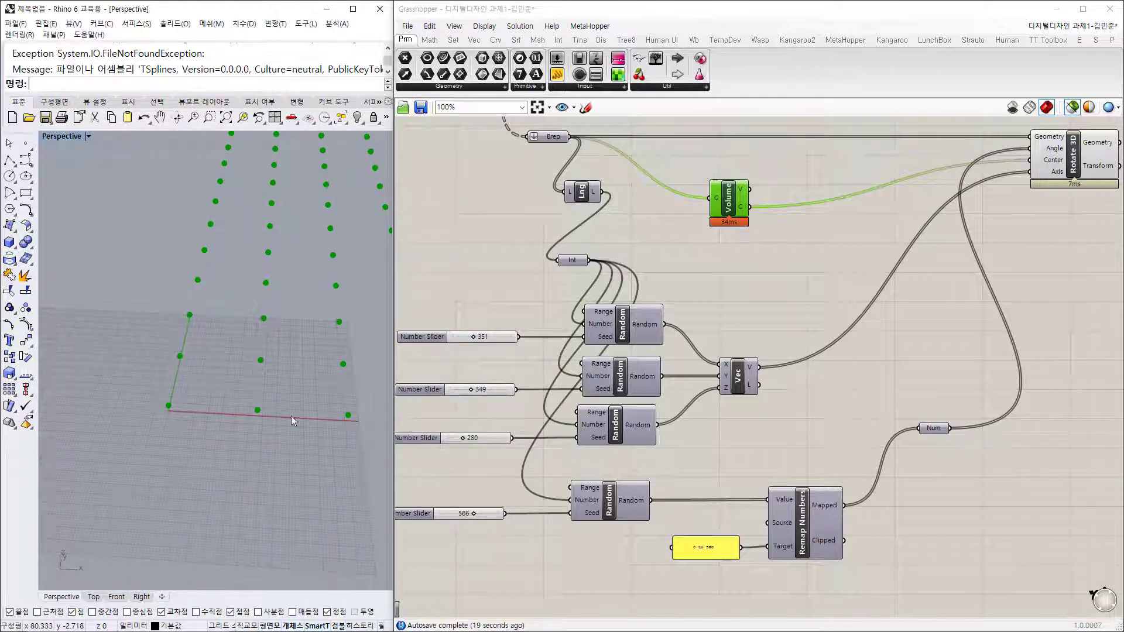
right_click_drag(295, 442, 257, 401)
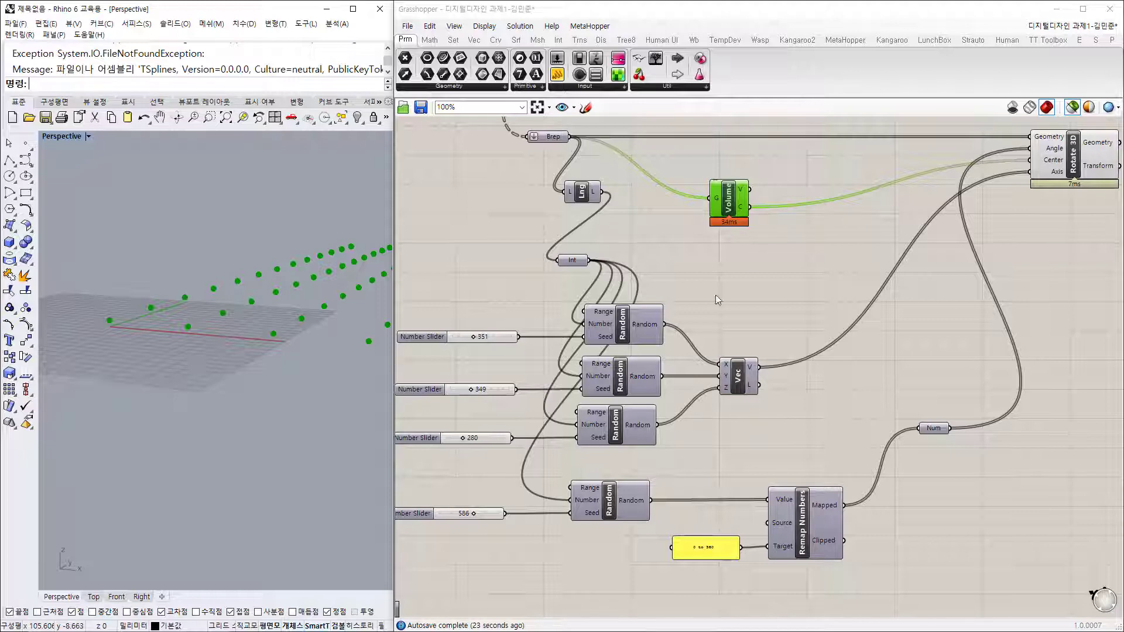
left_click(738, 377)
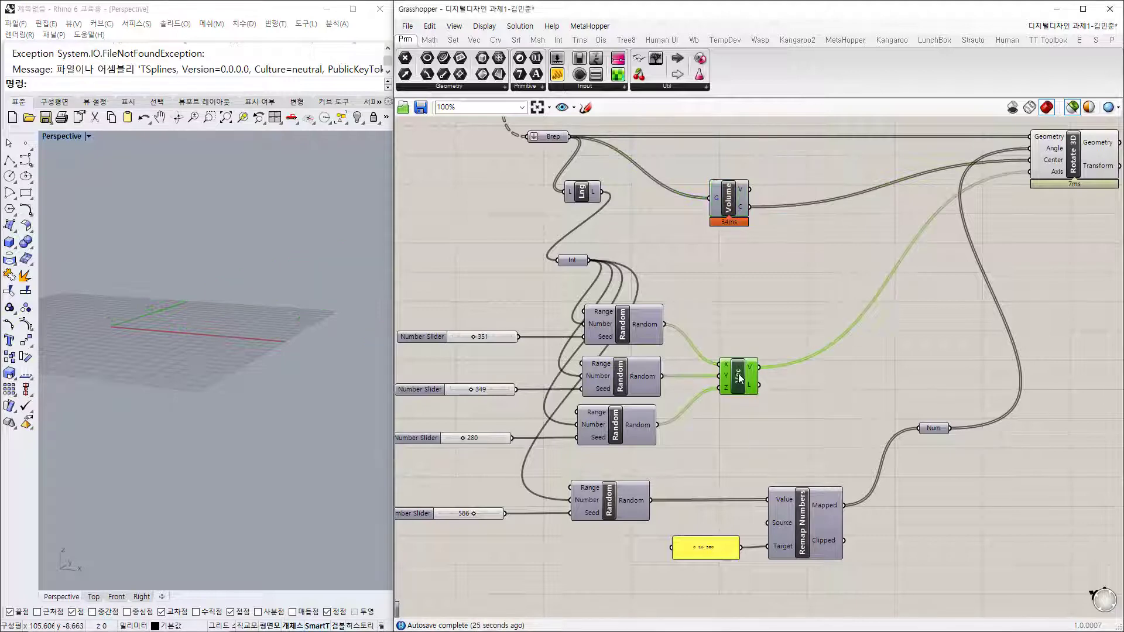
left_click(772, 279)
right_click_drag(772, 279, 742, 285)
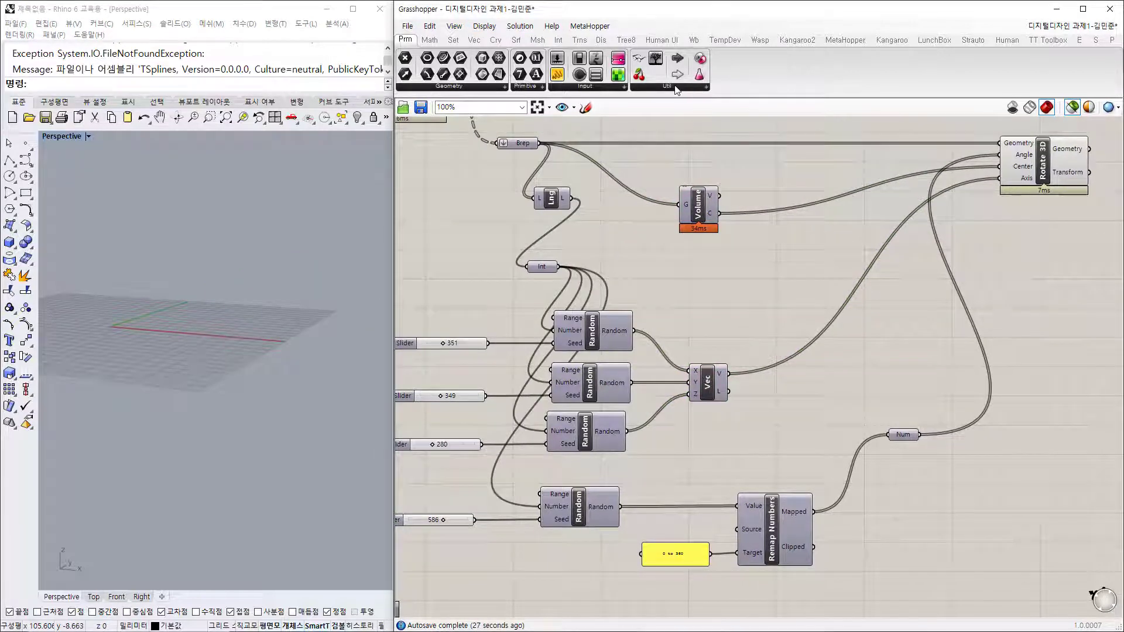
left_click(675, 87)
Step: Add a Vector Display Ex component from Display > Vector to the canvas
left_click(469, 44)
left_click(637, 88)
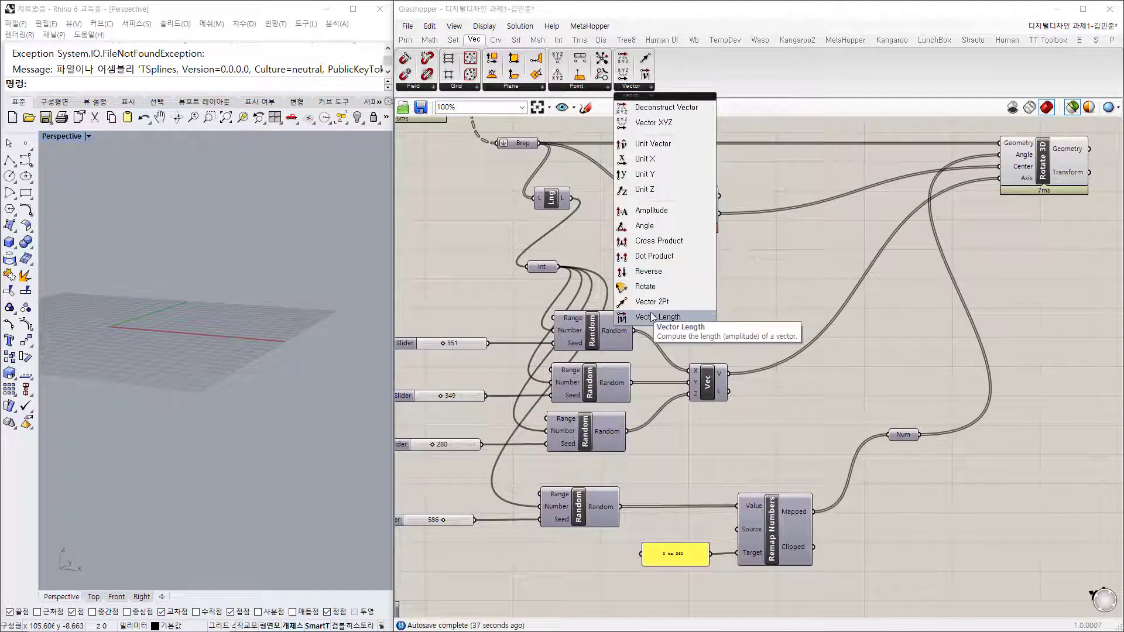
left_click(601, 40)
left_click(707, 86)
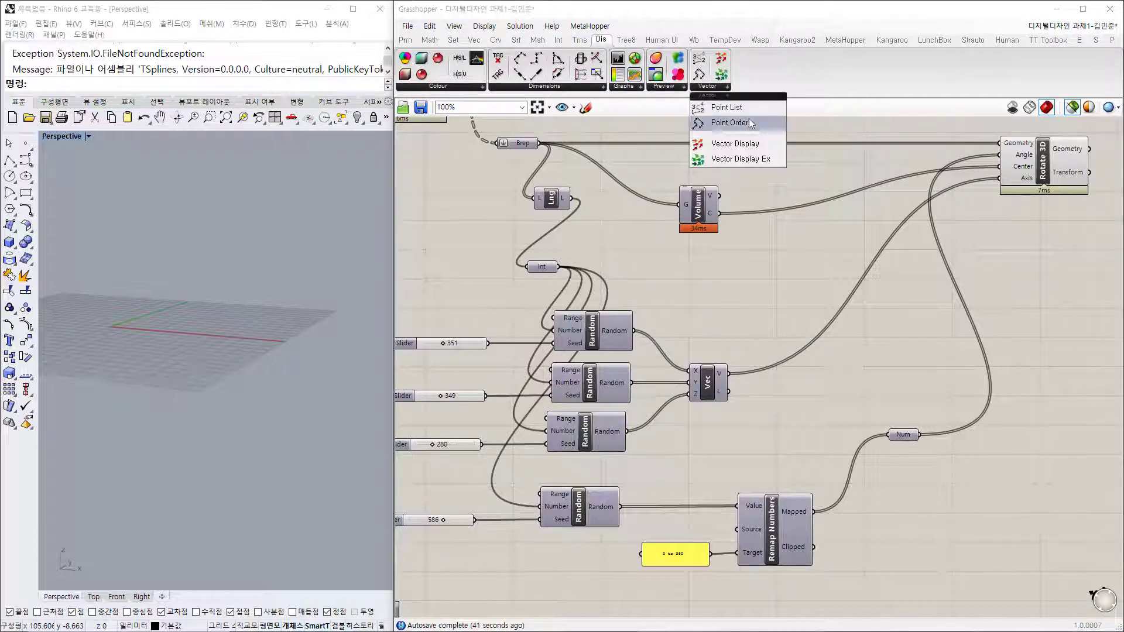
left_click(749, 158)
left_click(831, 293)
Step: Wire Volume C into VDisEx P and the random vectors into V
scroll(763, 243, "up", 3)
left_click_drag(677, 174, 833, 270)
left_click_drag(691, 434, 857, 280)
right_click_drag(225, 375, 251, 297)
scroll(253, 301, "down", 2)
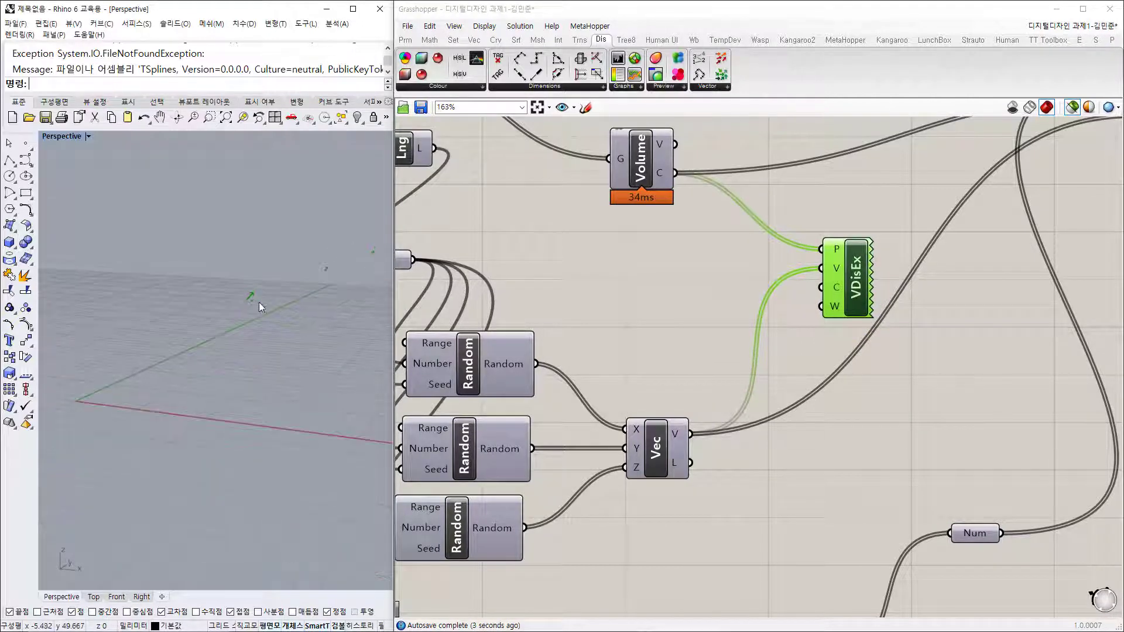
right_click_drag(791, 291, 782, 271)
left_click_drag(836, 257, 848, 248)
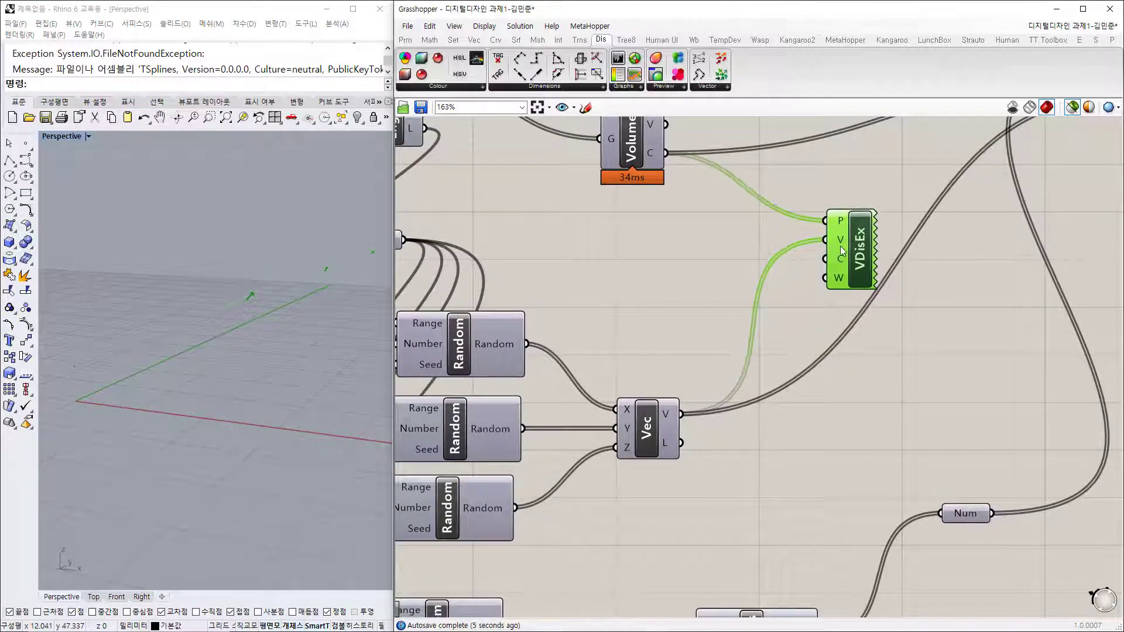
Step: Insert a Unit Vector between the random vectors and VDisEx V, previewing the arrows
mouse_move(844, 244)
double_click(725, 287)
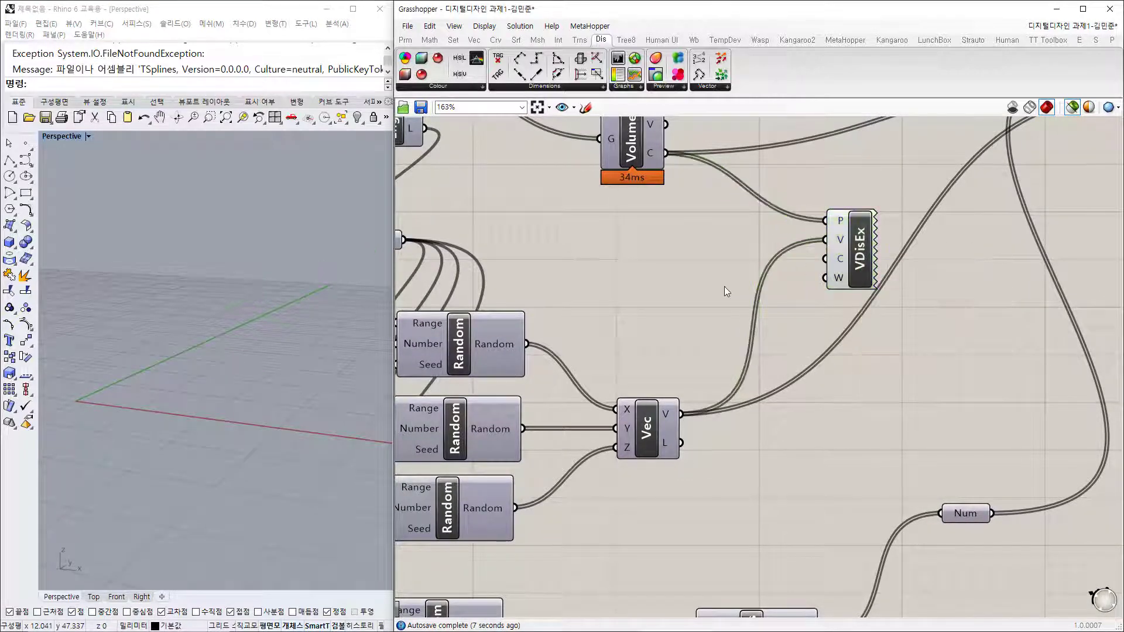
type("uni")
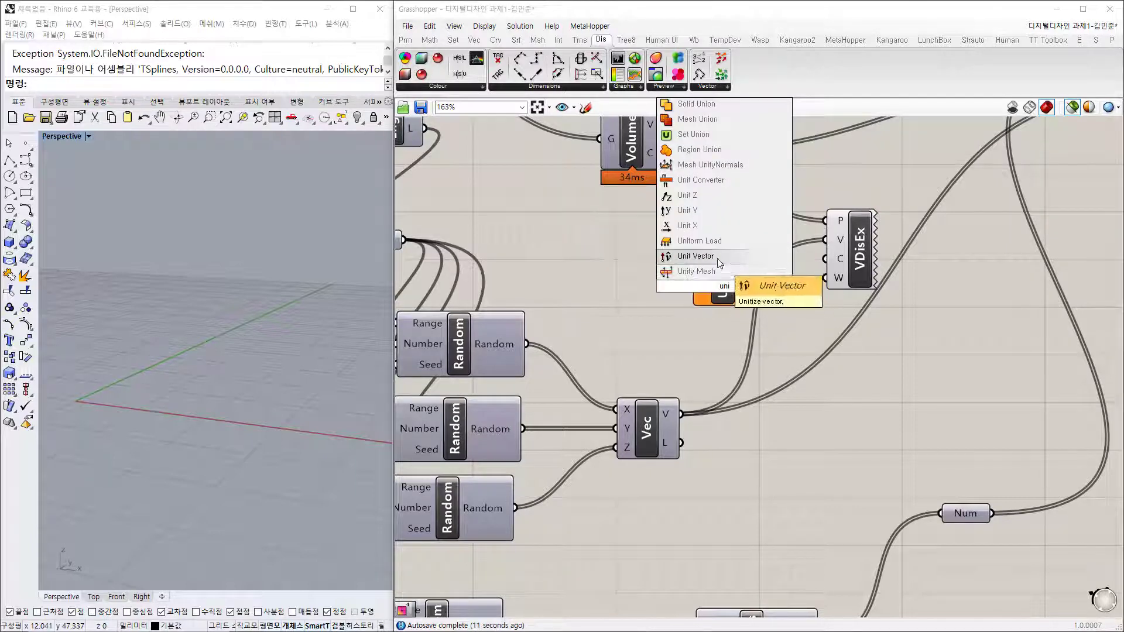
left_click(720, 264)
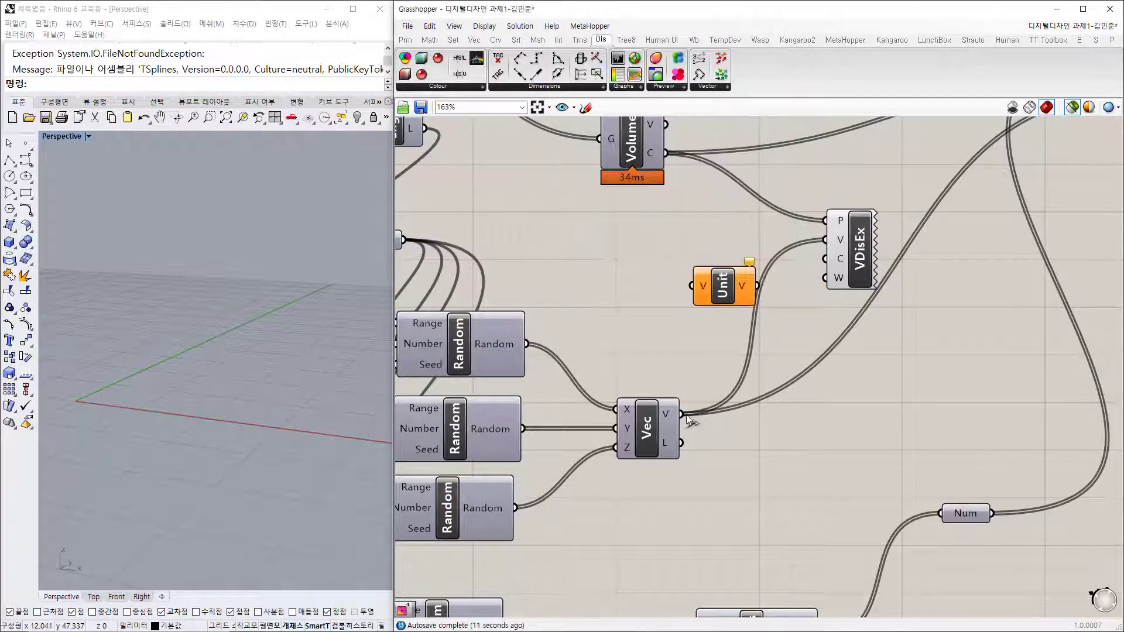
left_click_drag(682, 413, 692, 285)
left_click_drag(764, 289, 826, 240)
left_click(854, 248)
right_click_drag(301, 323, 365, 363)
right_click_drag(196, 384, 210, 384)
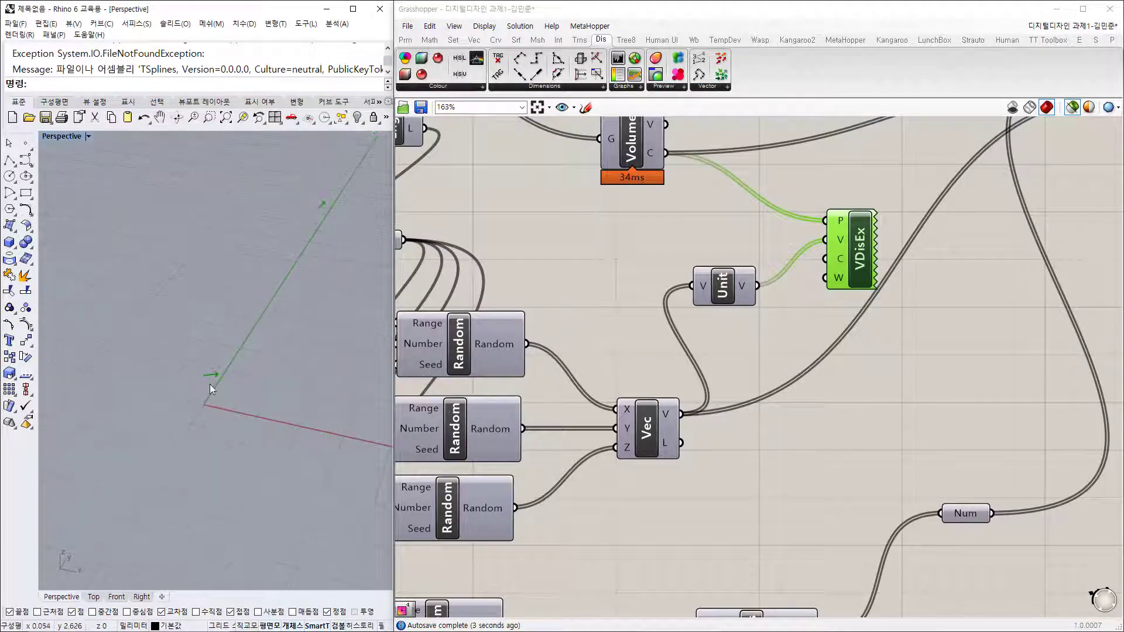
Step: Add a Vector Length component, then delete it as unneeded
double_click(754, 346)
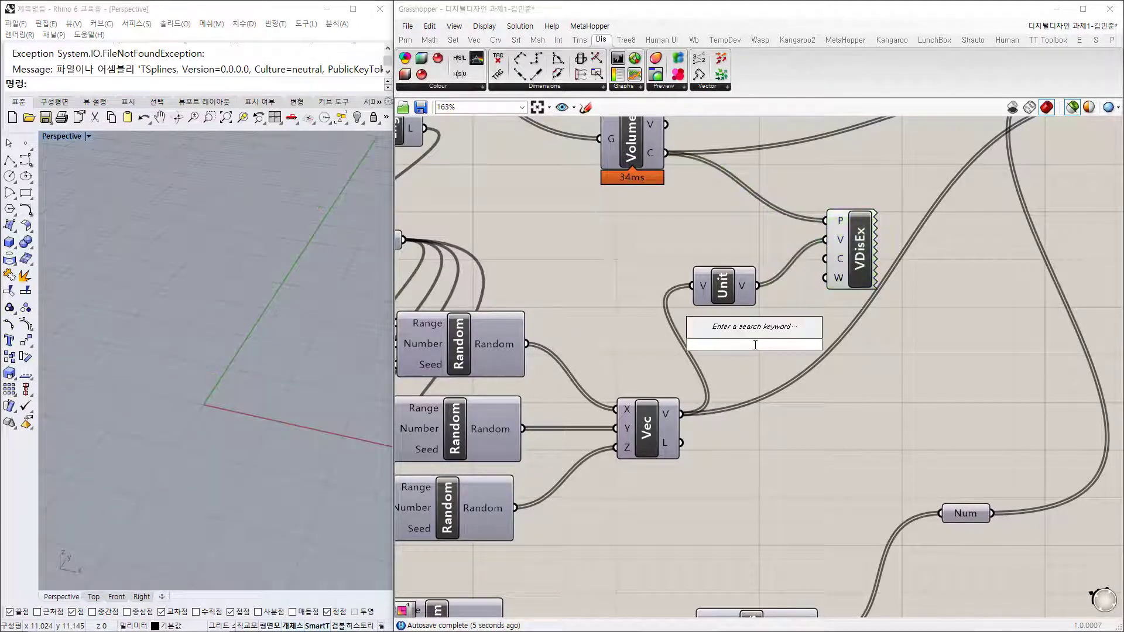
type("leng")
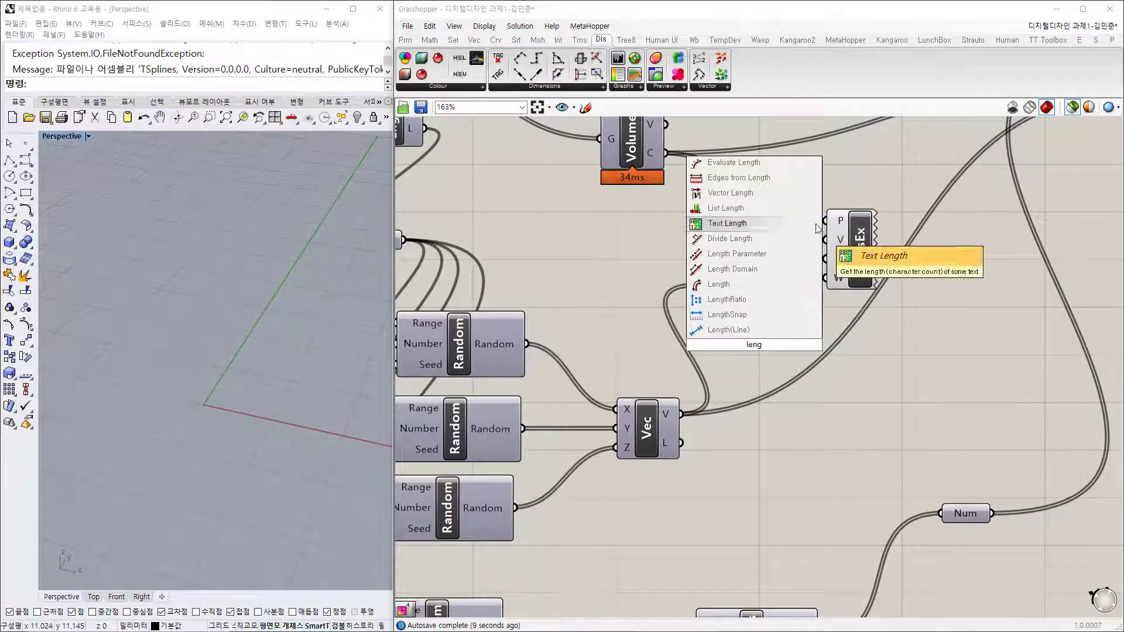
left_click(771, 195)
left_click_drag(755, 345, 804, 349)
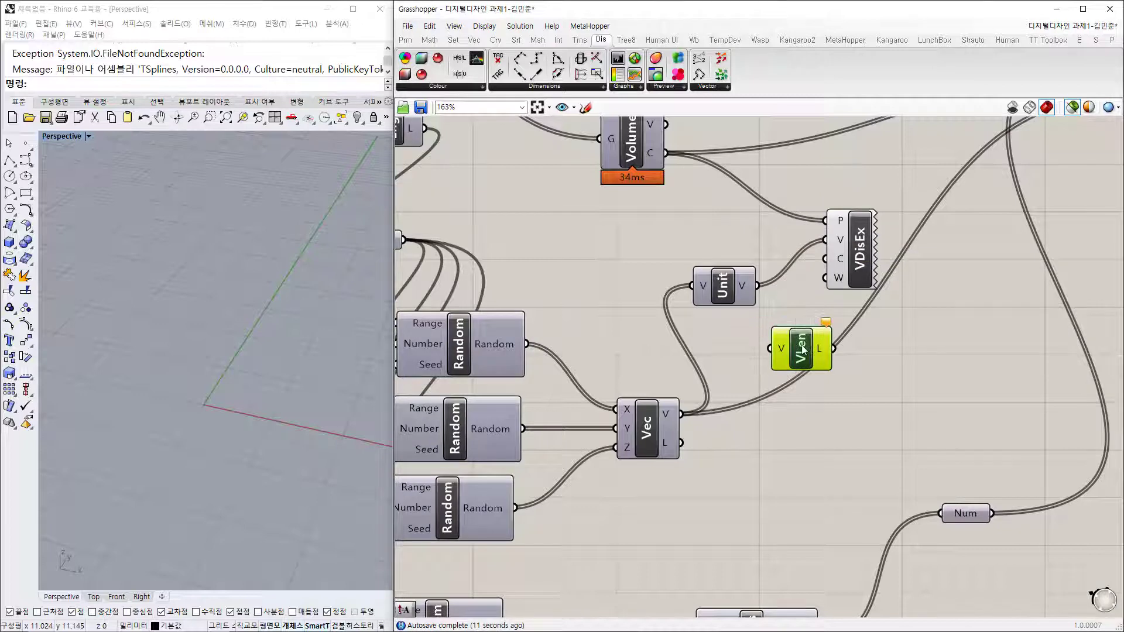
key("Delete")
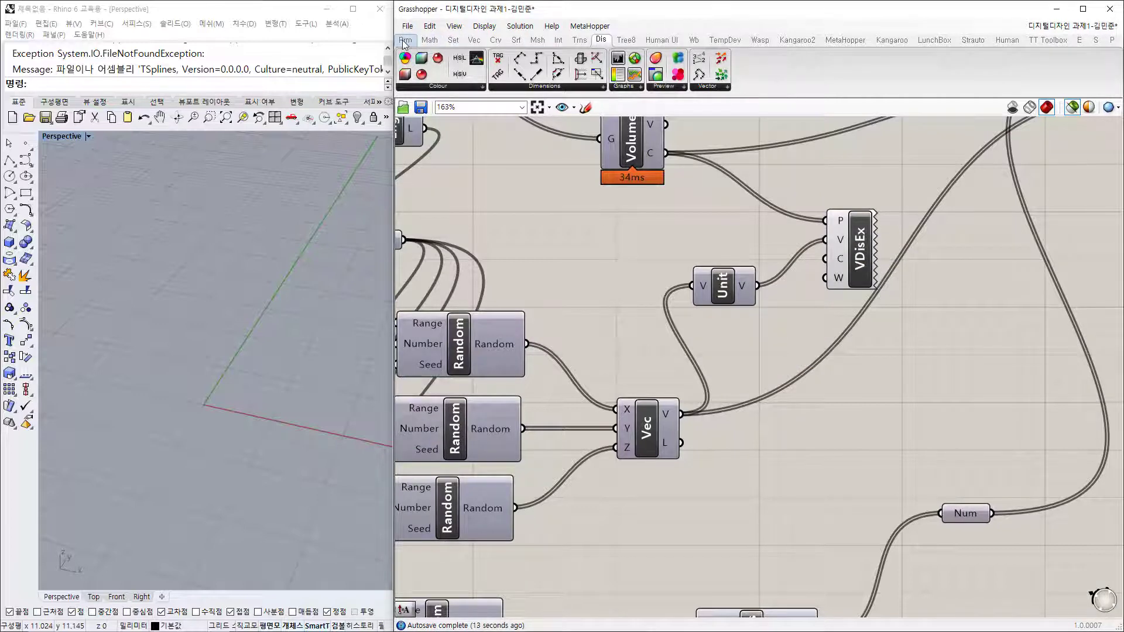
Step: Scale the unit vectors with an Amplitude component driven by a 10 slider
left_click(473, 40)
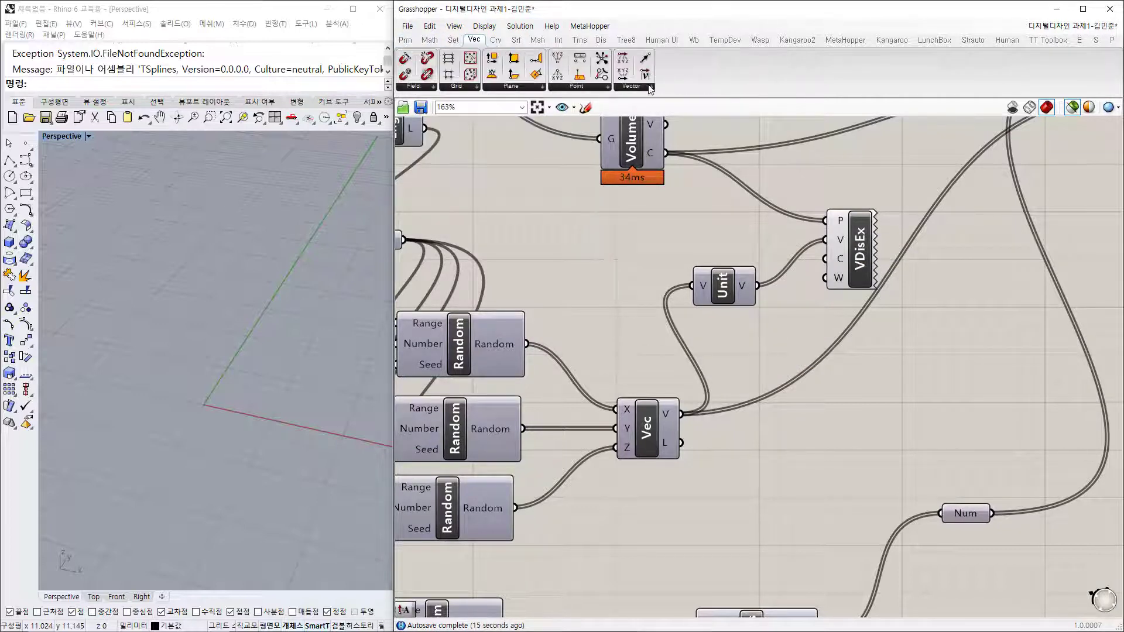
left_click(646, 88)
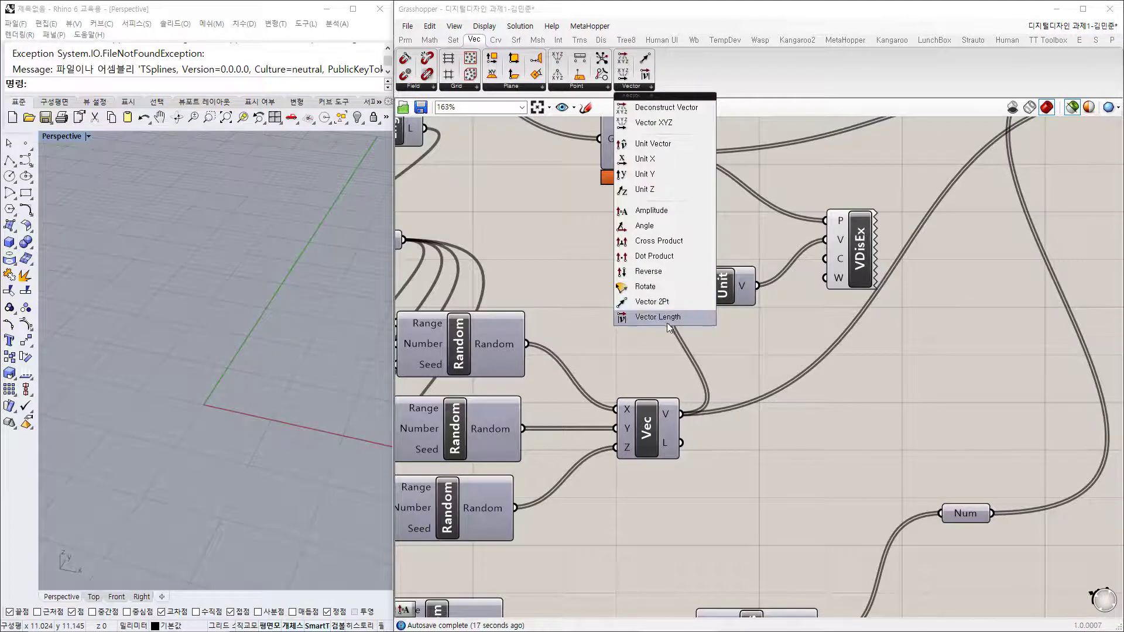
left_click(652, 210)
left_click(820, 350)
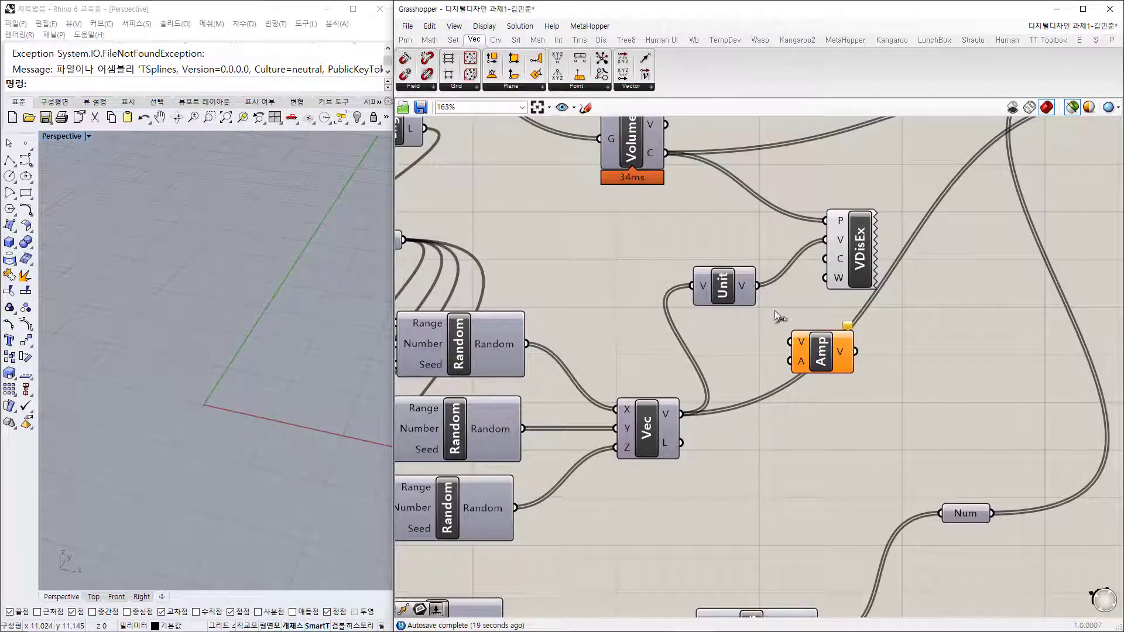
left_click_drag(758, 285, 791, 341)
double_click(709, 355)
type("10")
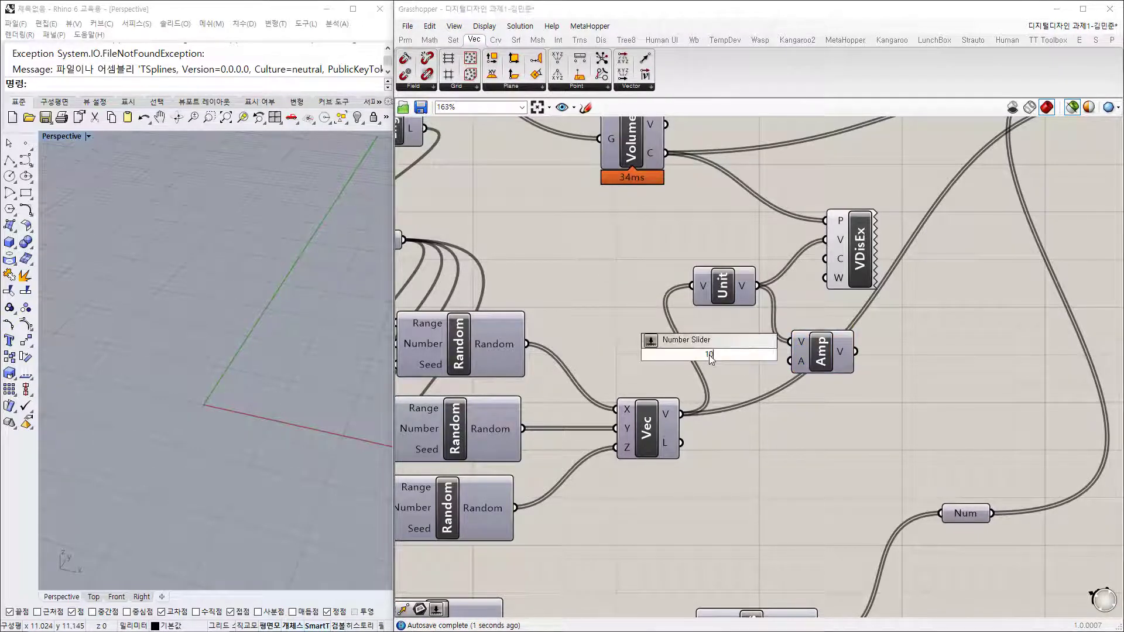
key("Return")
left_click_drag(708, 355, 666, 355)
left_click_drag(790, 361, 734, 355)
left_click_drag(856, 352, 883, 263)
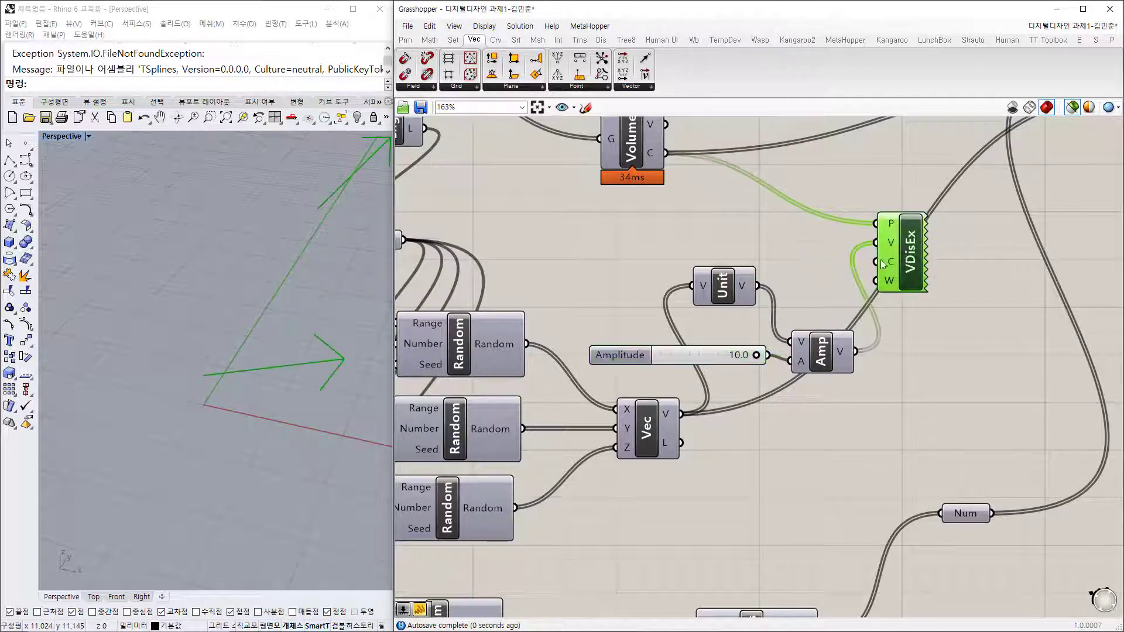
Step: Drag the three axis-vector seed sliders to 419, 460 and 440
scroll(226, 364, "down", 10)
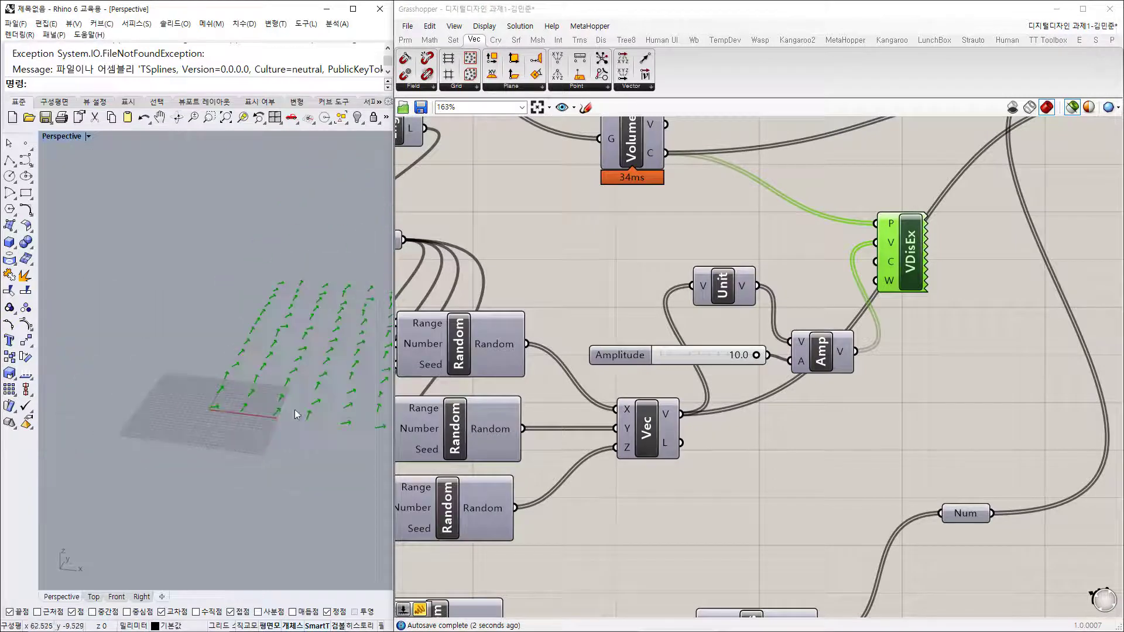
right_click_drag(294, 410, 340, 447)
right_click_drag(615, 425, 865, 316)
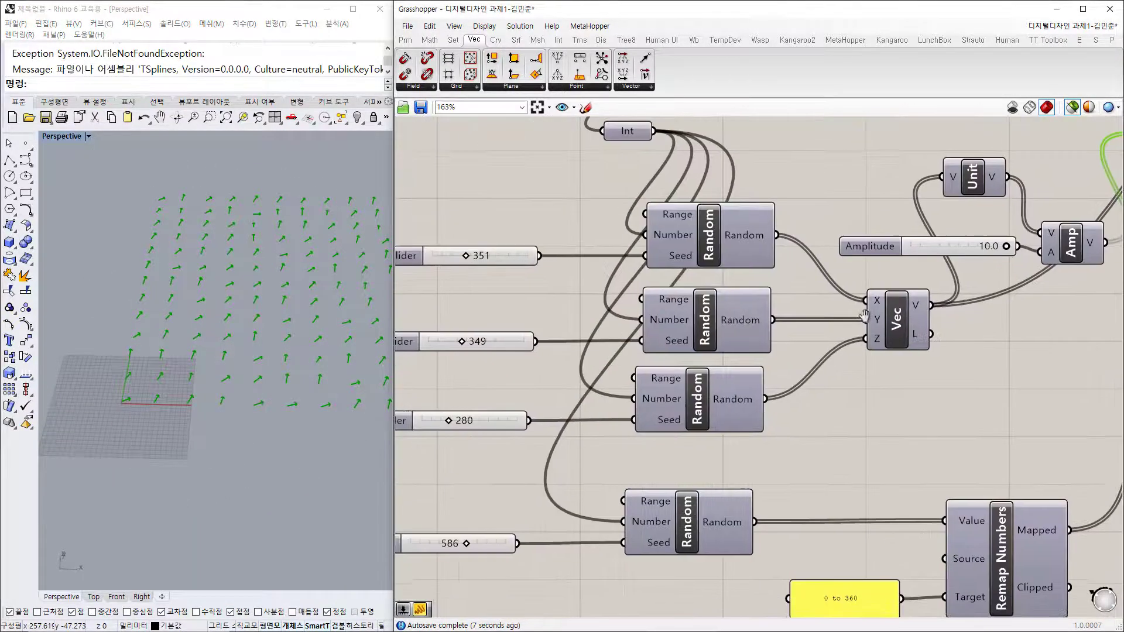
right_click_drag(607, 327, 668, 315)
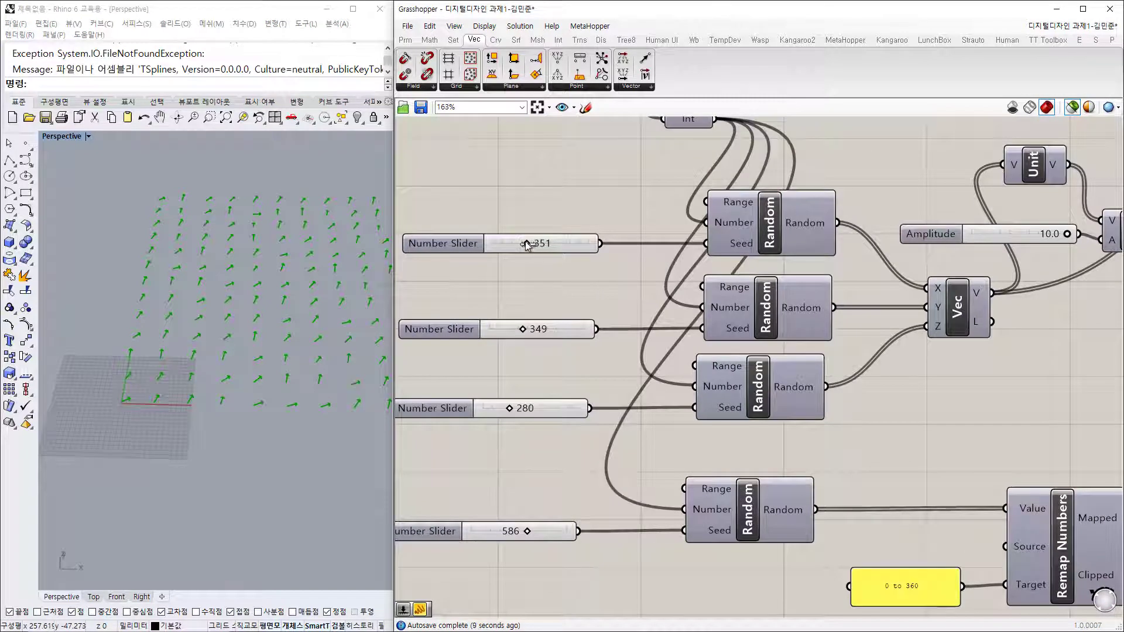
left_click_drag(527, 244, 530, 246)
left_click_drag(527, 330, 529, 342)
left_click_drag(515, 411, 522, 406)
left_click(940, 371)
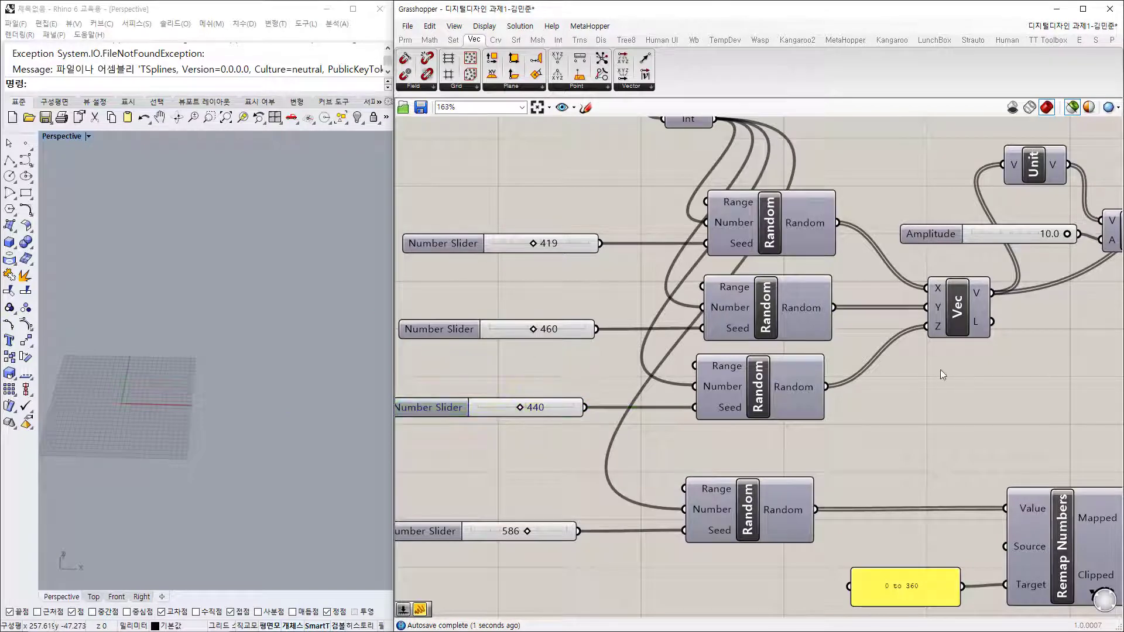
right_click_drag(940, 370, 705, 408)
left_click(906, 272)
left_click(1017, 156)
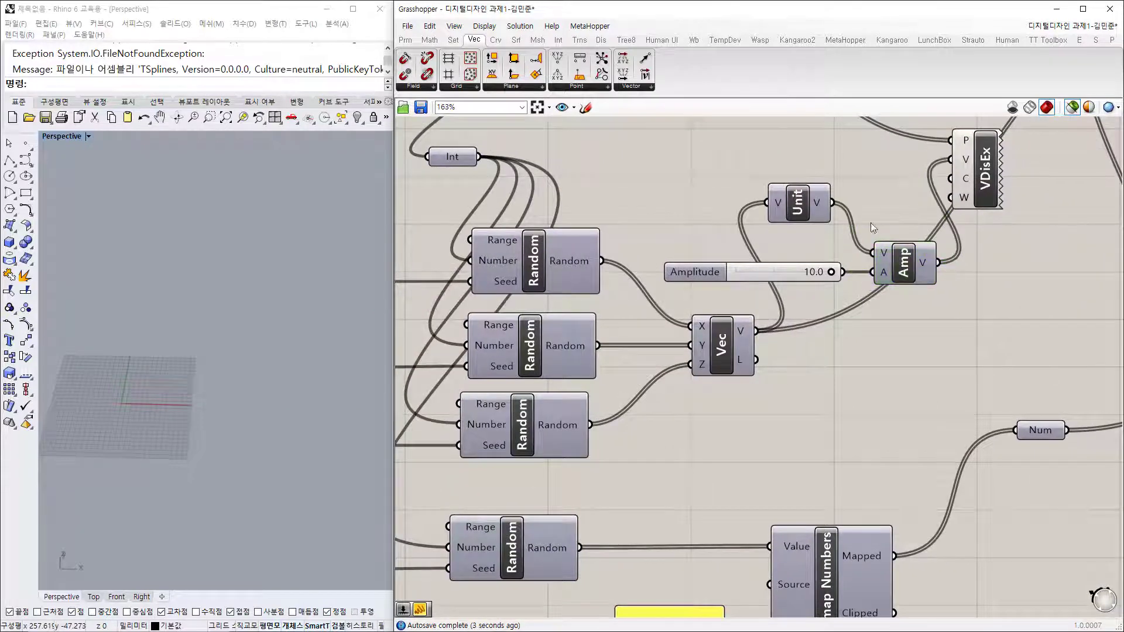
Step: Create a Panel containing '-1 to 1' beside the seed sliders
right_click_drag(480, 260, 692, 237)
double_click(545, 192)
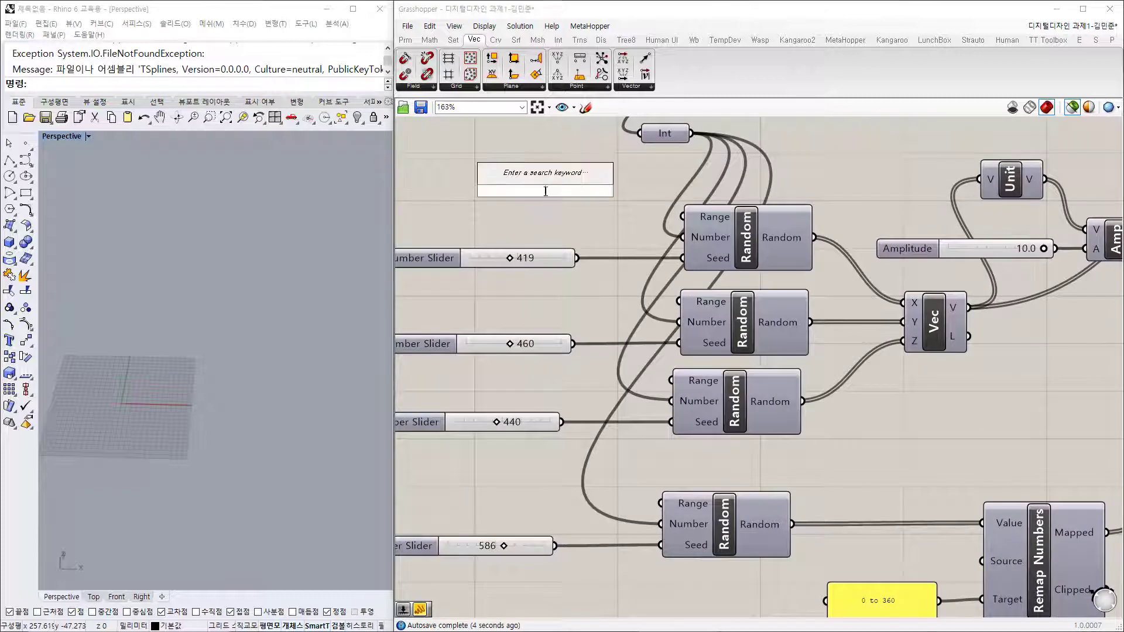
type("Panel")
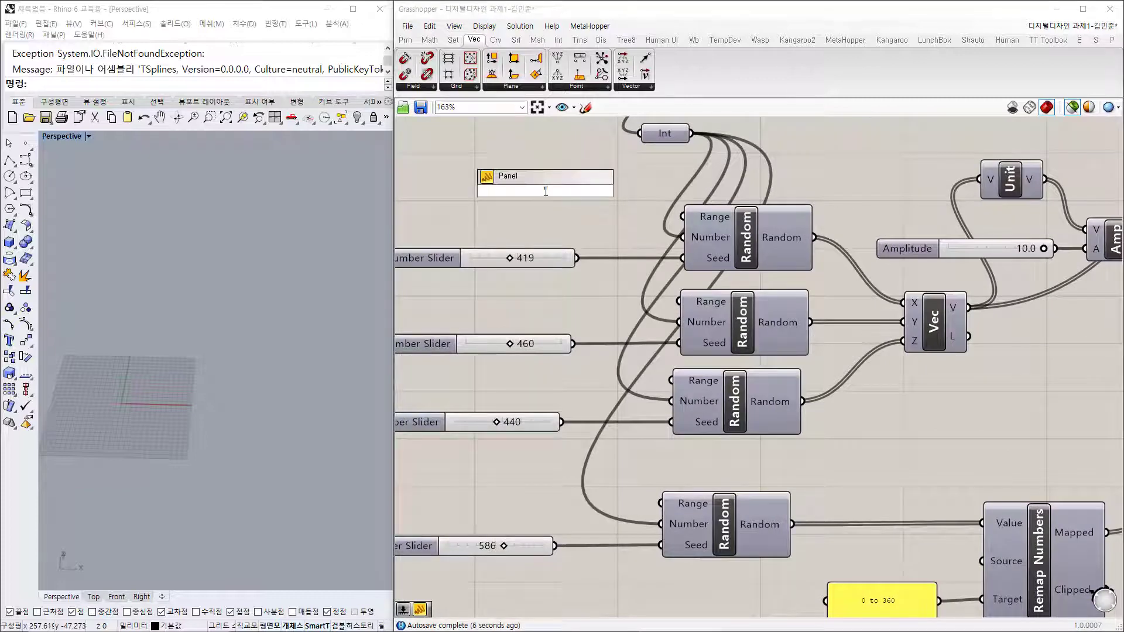
key("Return")
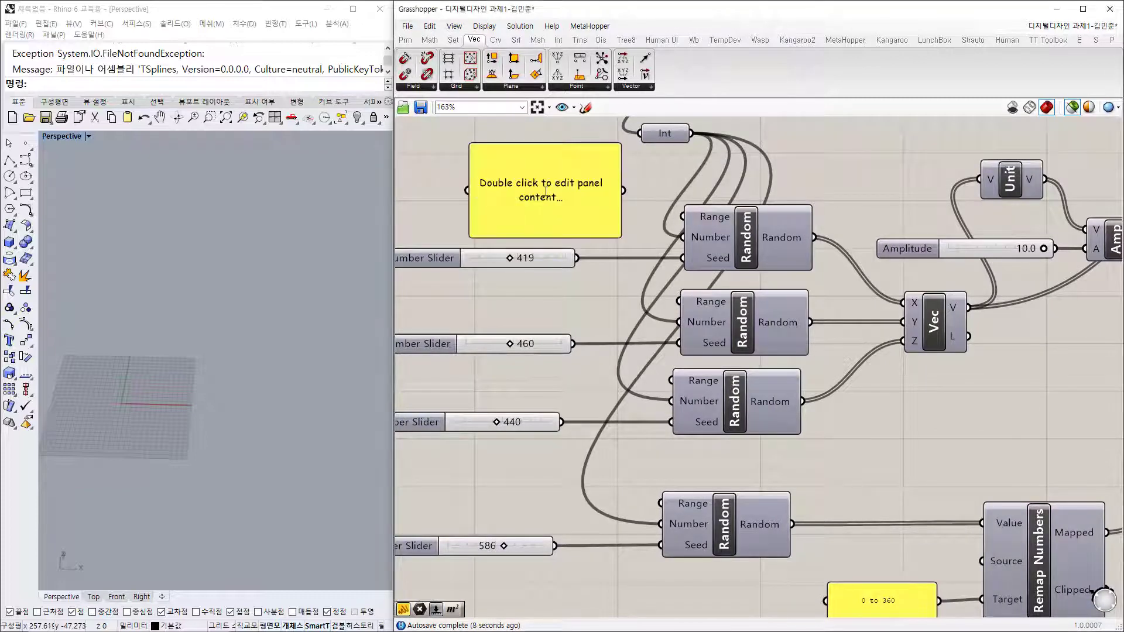
double_click(579, 186)
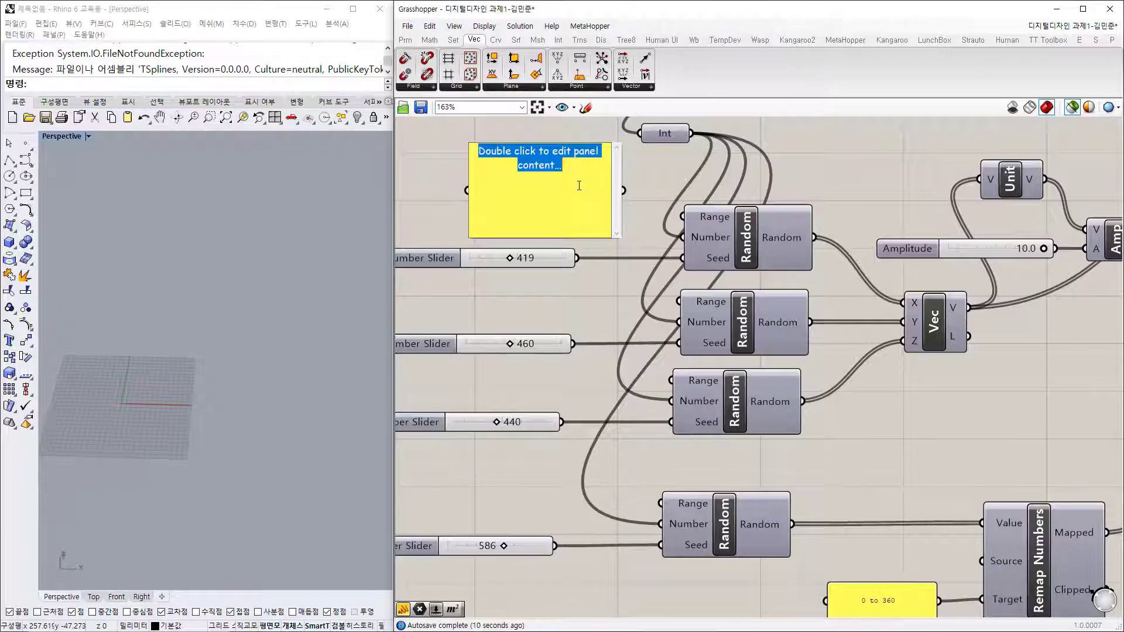
key("BackSpace")
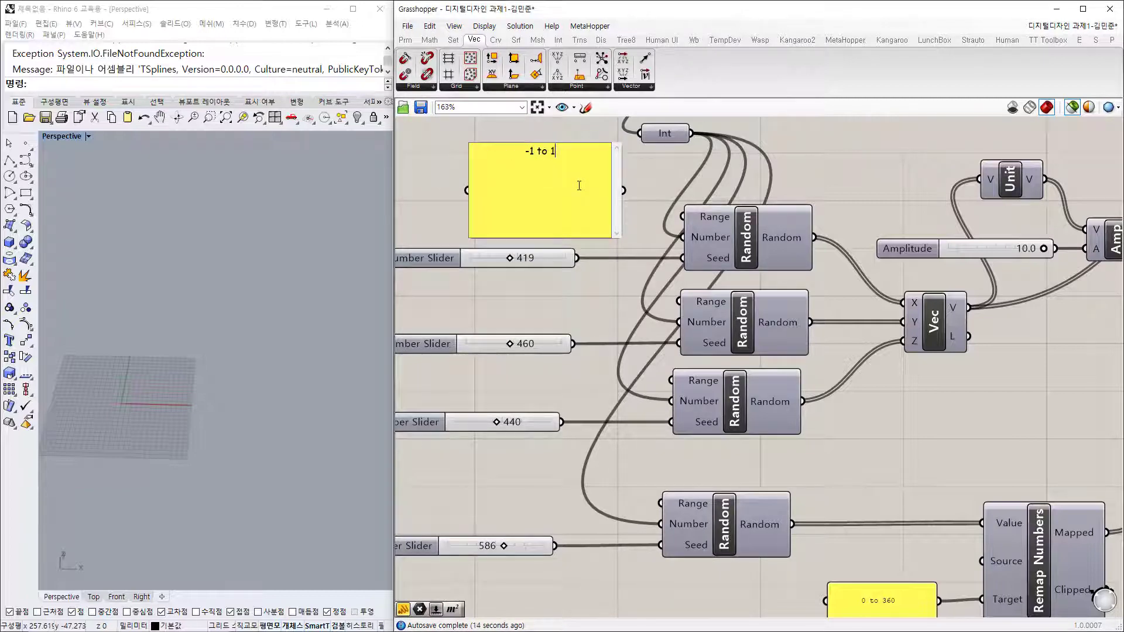
left_click(647, 189)
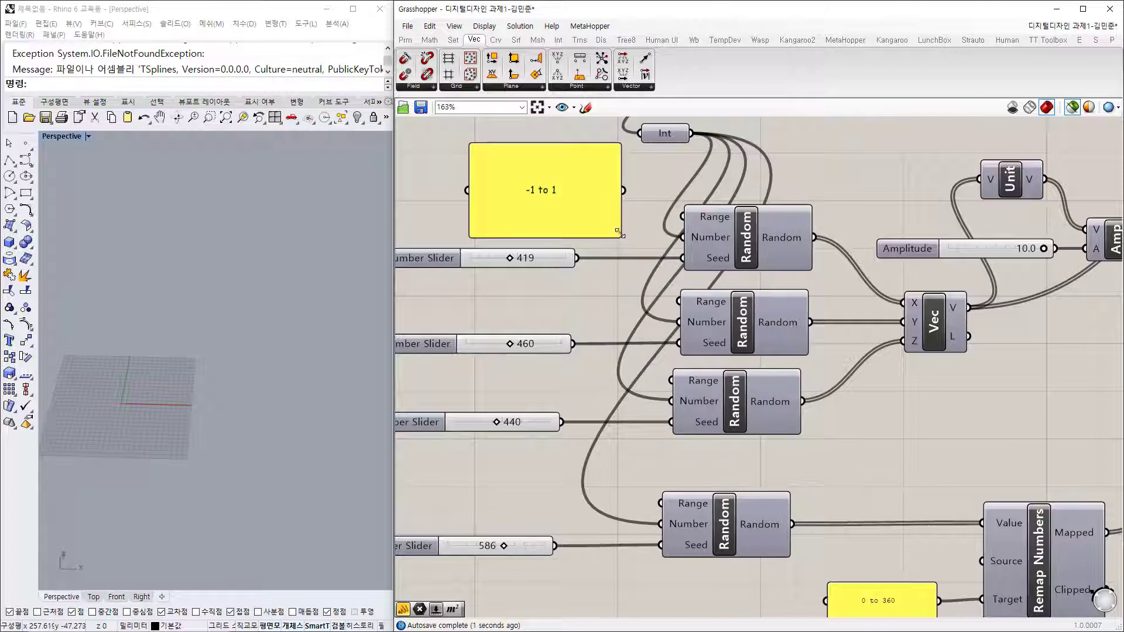
left_click_drag(619, 235, 553, 185)
left_click_drag(520, 168, 542, 209)
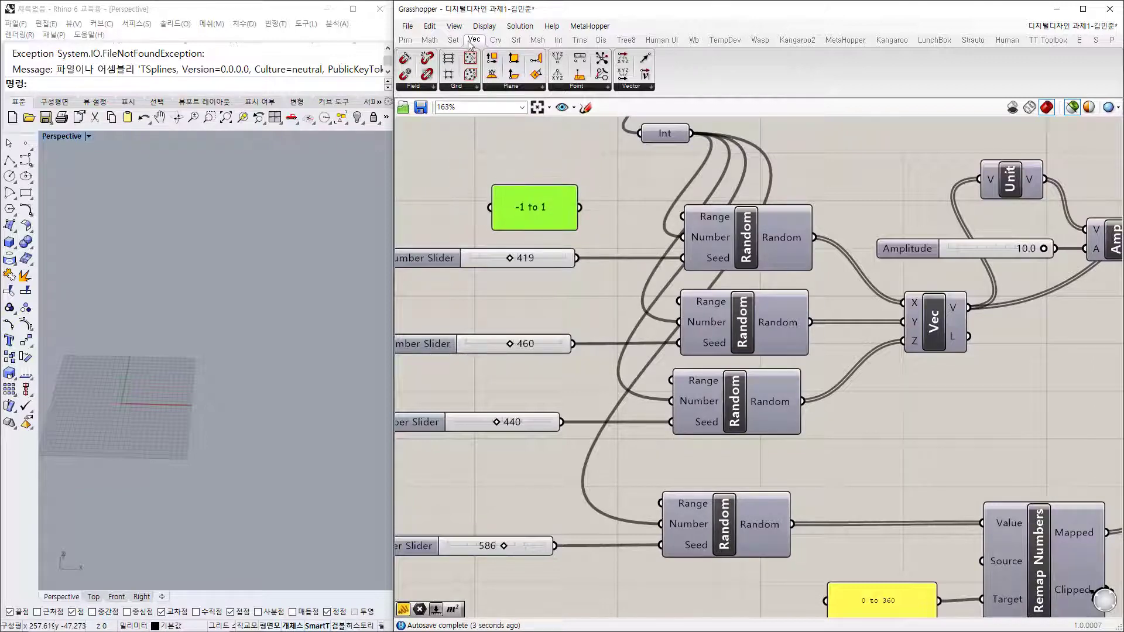
Step: Reposition and narrow the '-1 to 1' panel near the Random components
left_click(430, 39)
left_click(417, 86)
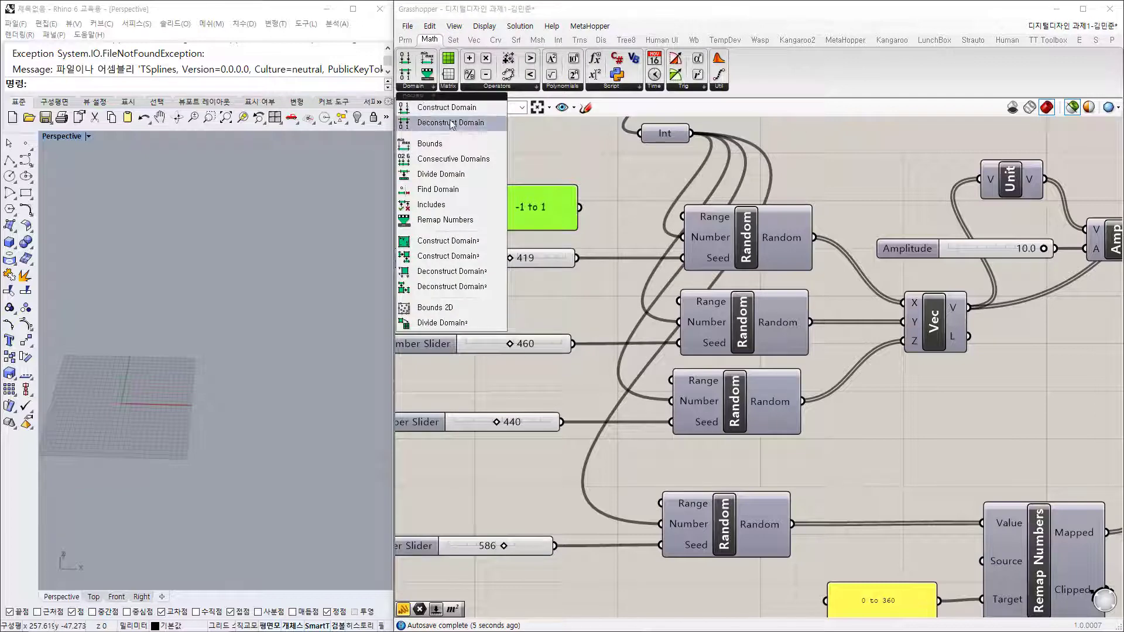
left_click(588, 214)
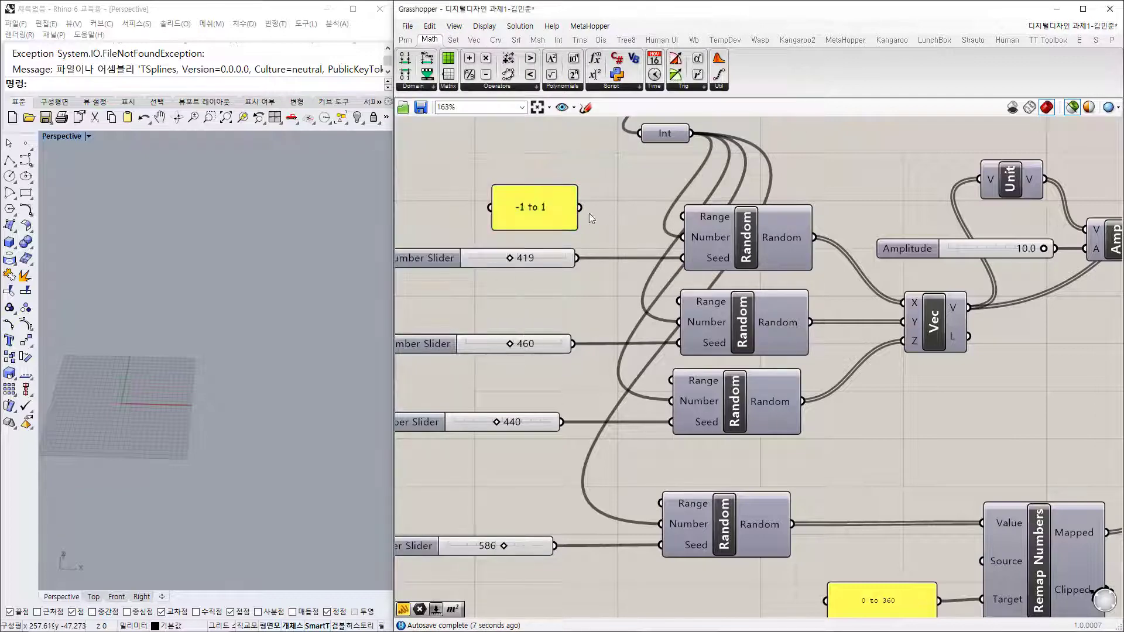
left_click_drag(555, 215, 681, 215)
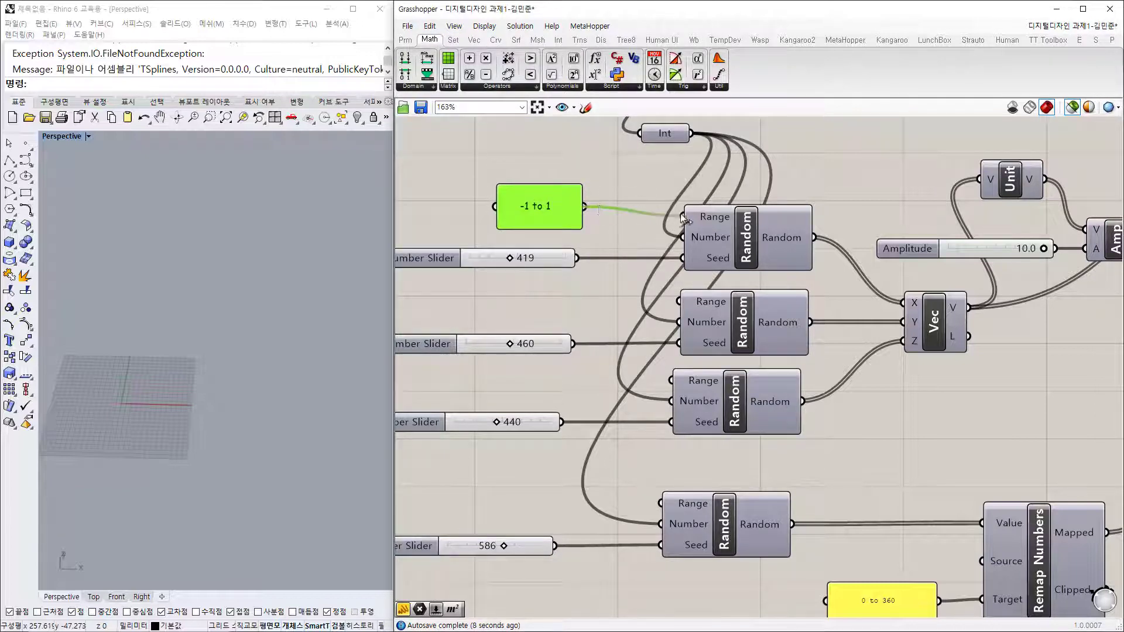
left_click_drag(584, 209, 679, 301)
left_click(560, 212)
Step: Wire '-1 to 1' into the Random Range inputs and reconnect Amplitude to VDisEx V
left_click_drag(553, 209, 672, 382)
right_click_drag(846, 376, 725, 368)
left_click_drag(1029, 231, 1041, 128)
right_click_drag(963, 269, 900, 342)
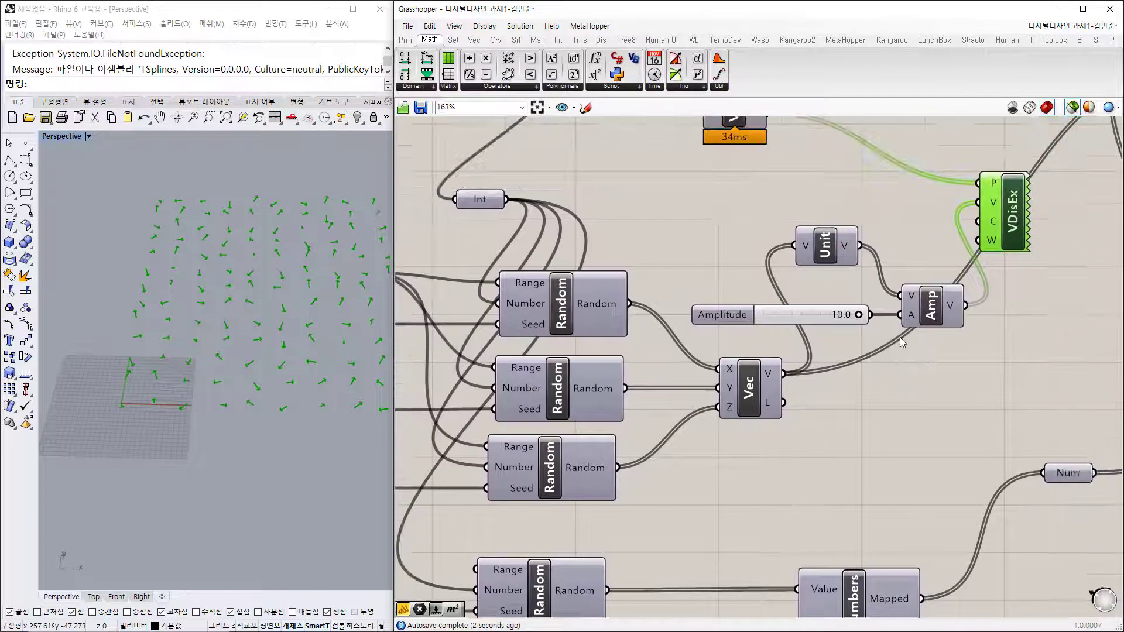
Step: Change the three axis-vector Random seeds to 327, 589 and 329
left_click(841, 251, "shift")
right_click_drag(746, 129, 744, 182)
left_click(915, 297)
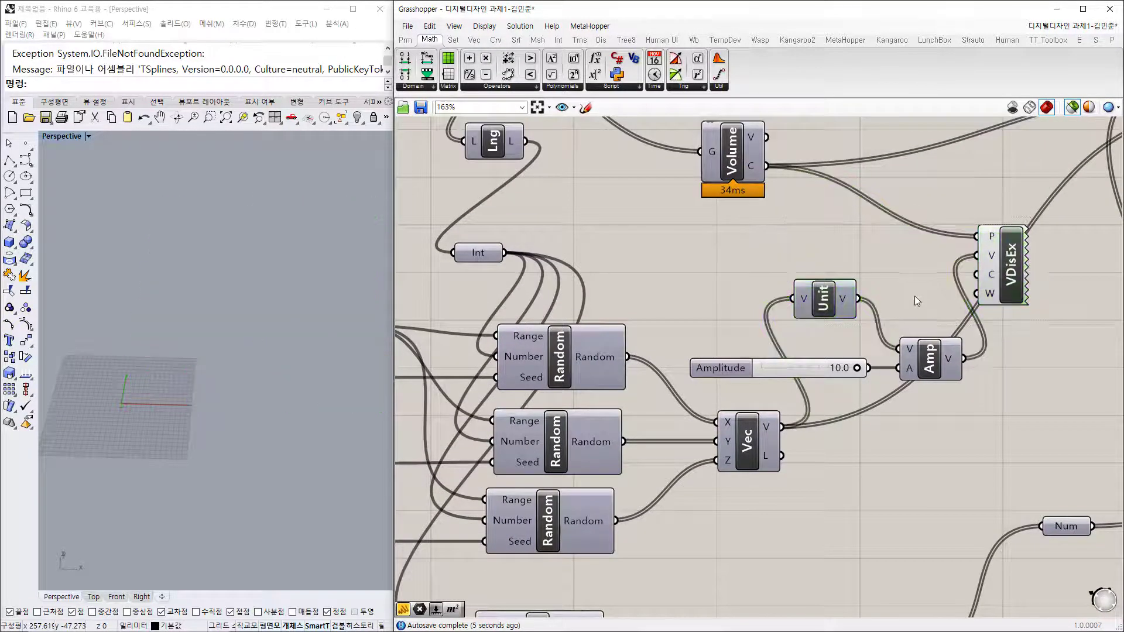
left_click(1013, 281)
right_click_drag(241, 419, 182, 402)
right_click_drag(415, 439, 648, 363)
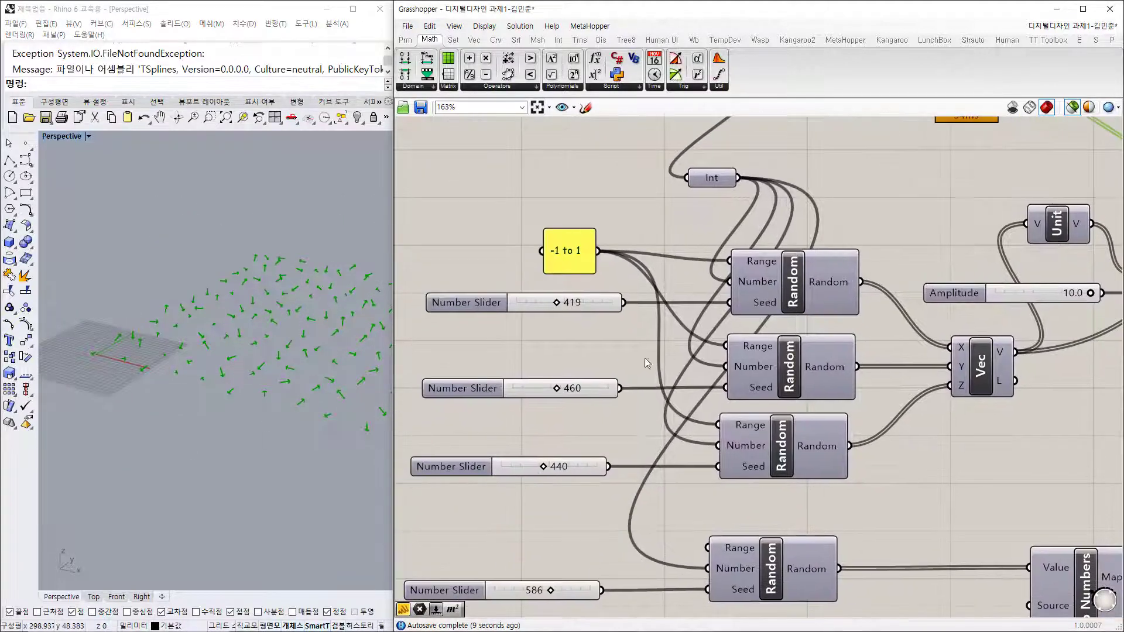
left_click_drag(563, 304, 548, 303)
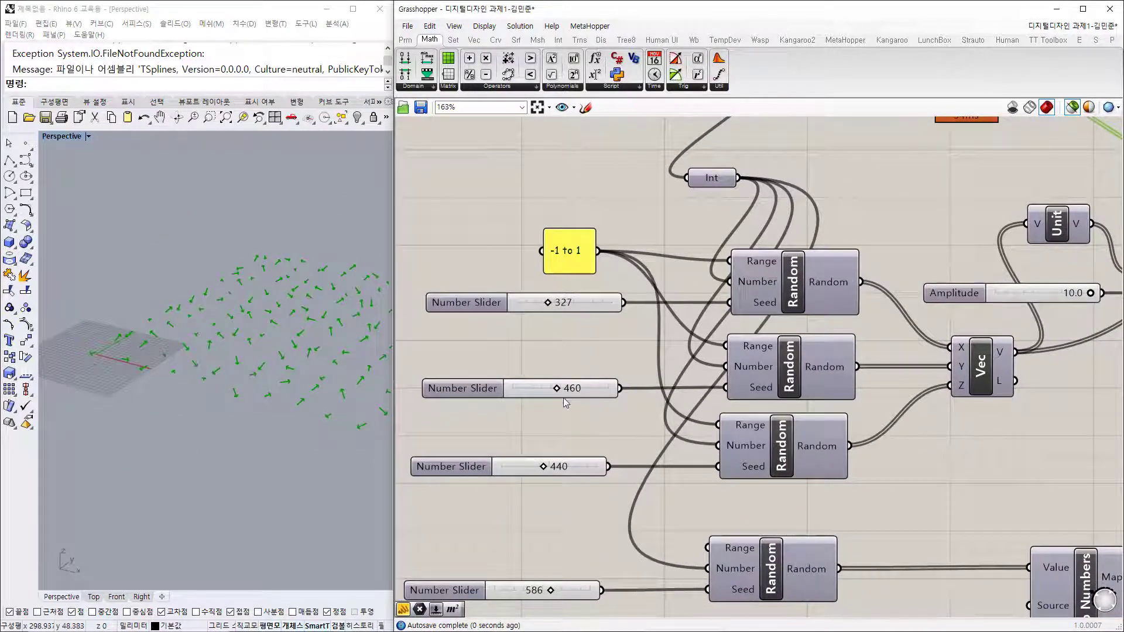
left_click_drag(556, 388, 569, 388)
left_click_drag(543, 467, 530, 468)
Step: Move the VDisEx component further right and select the Volume component
scroll(558, 417, "down", 3)
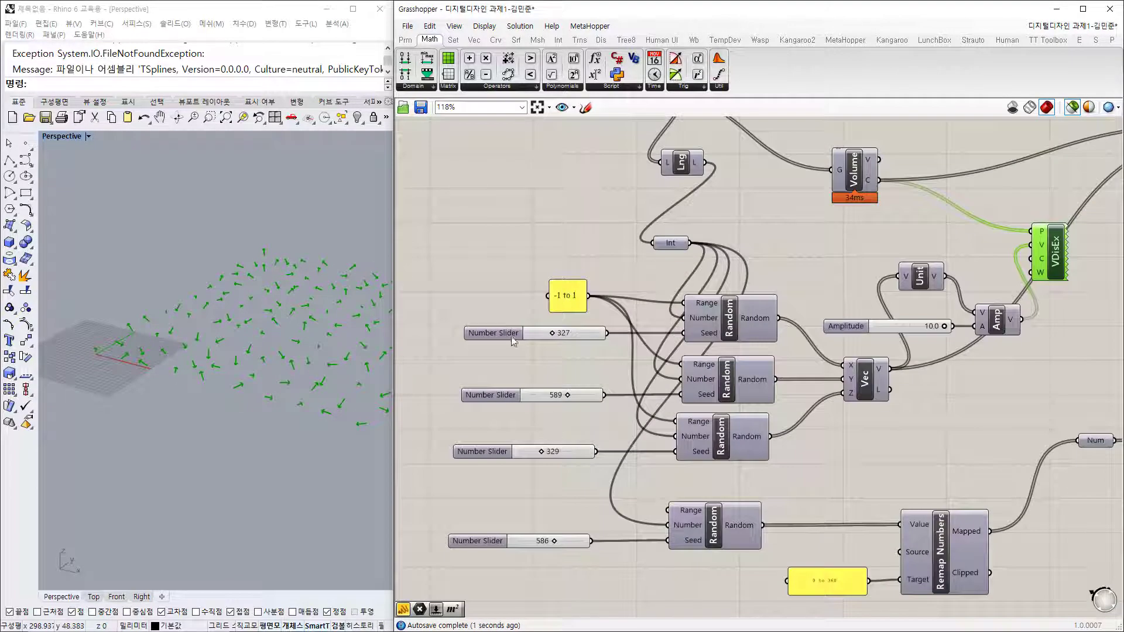
right_click_drag(790, 392, 755, 386)
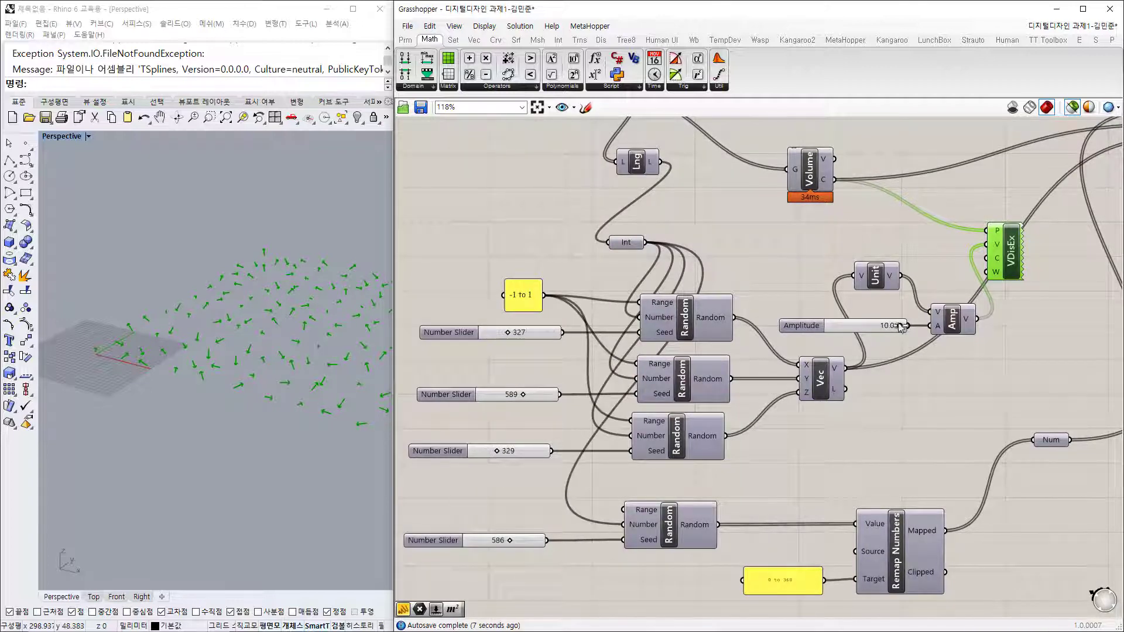
right_click_drag(1008, 269, 957, 287)
left_click_drag(958, 287, 999, 283)
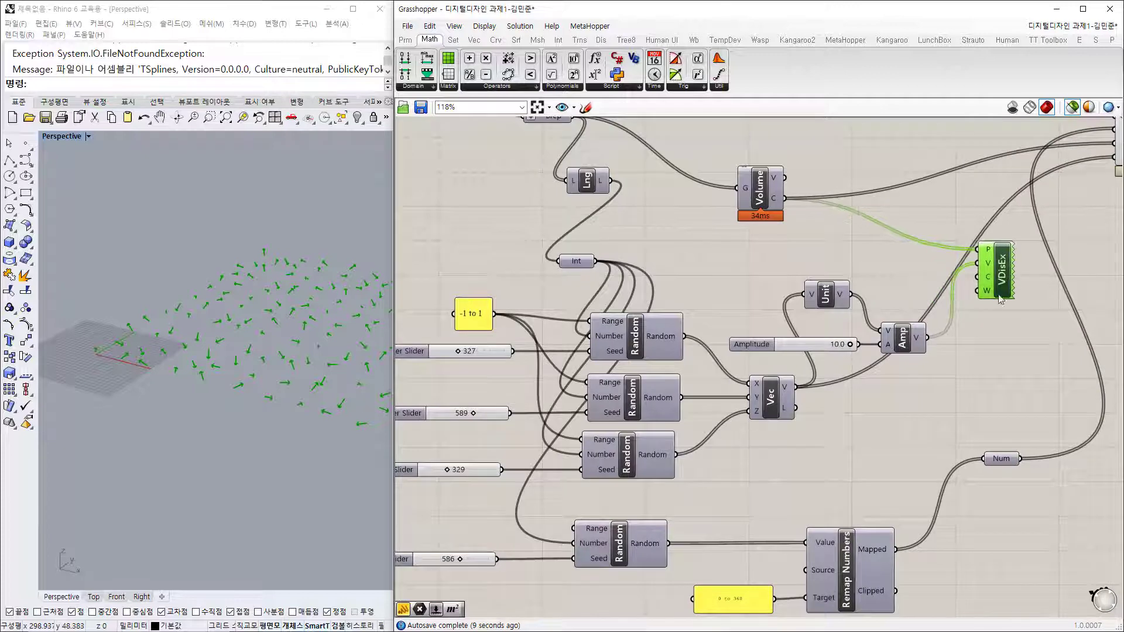
right_click_drag(726, 466, 708, 431)
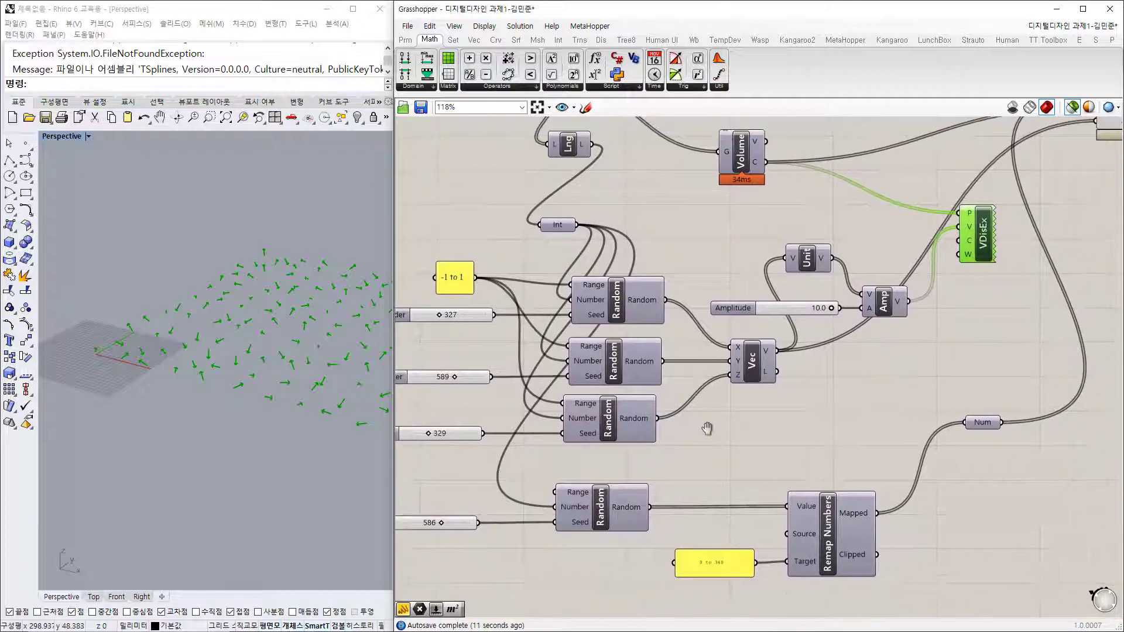
right_click_drag(709, 199, 669, 231)
left_click(704, 190)
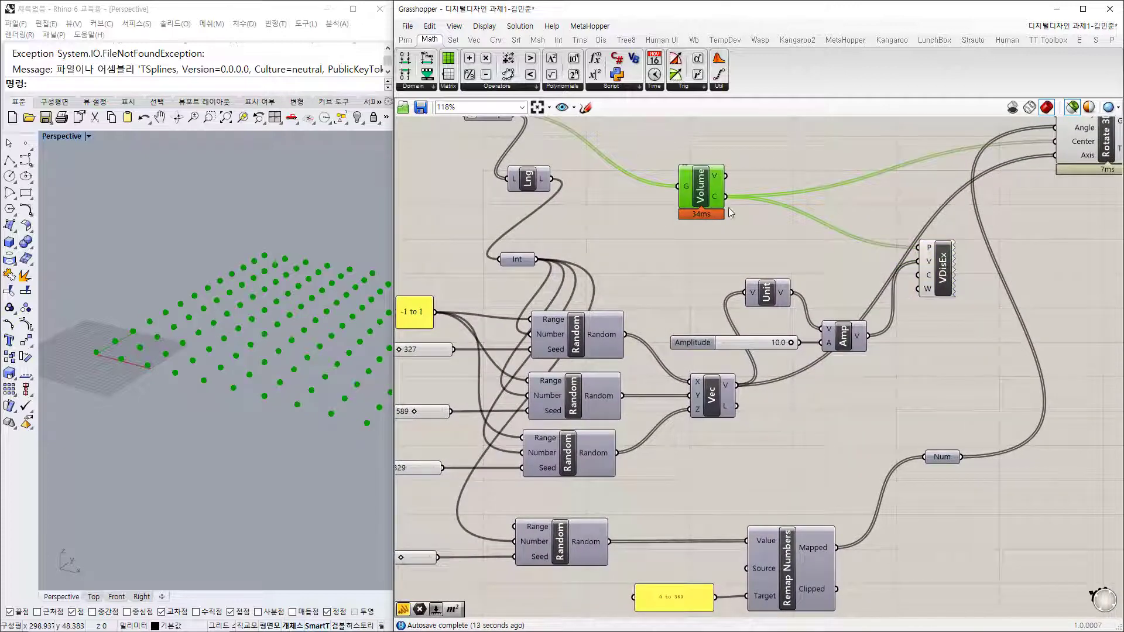
Step: Preview the VDisEx vectors and the Rotate 3D pyramids, checking Remap Numbers and Num
left_click(942, 273, "shift")
scroll(103, 382, "up", 6)
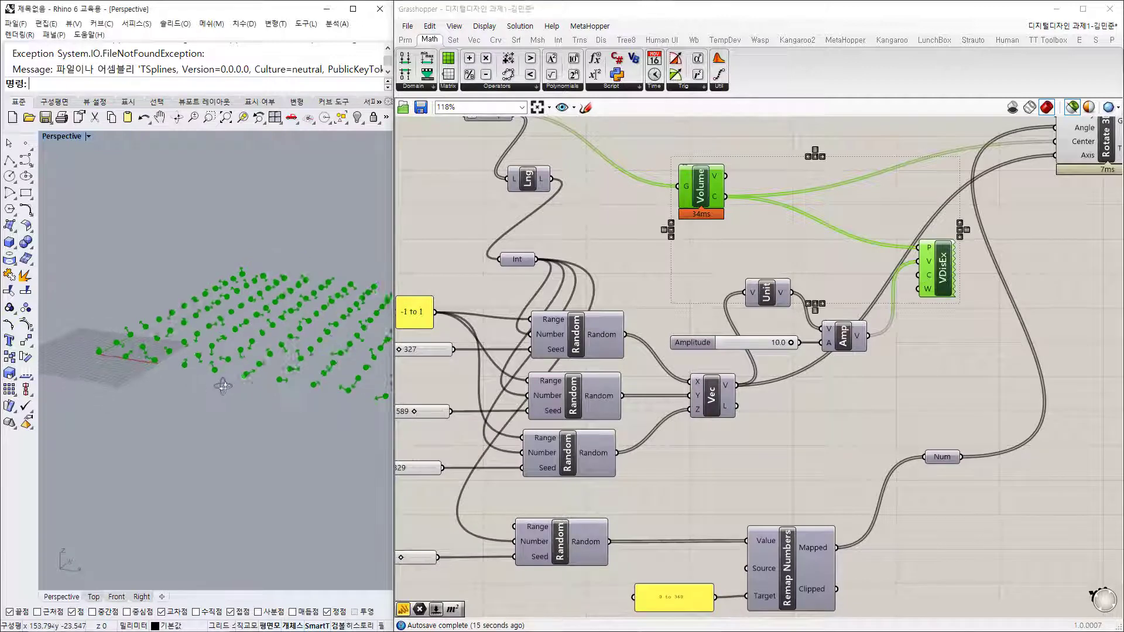
scroll(112, 380, "down", 6)
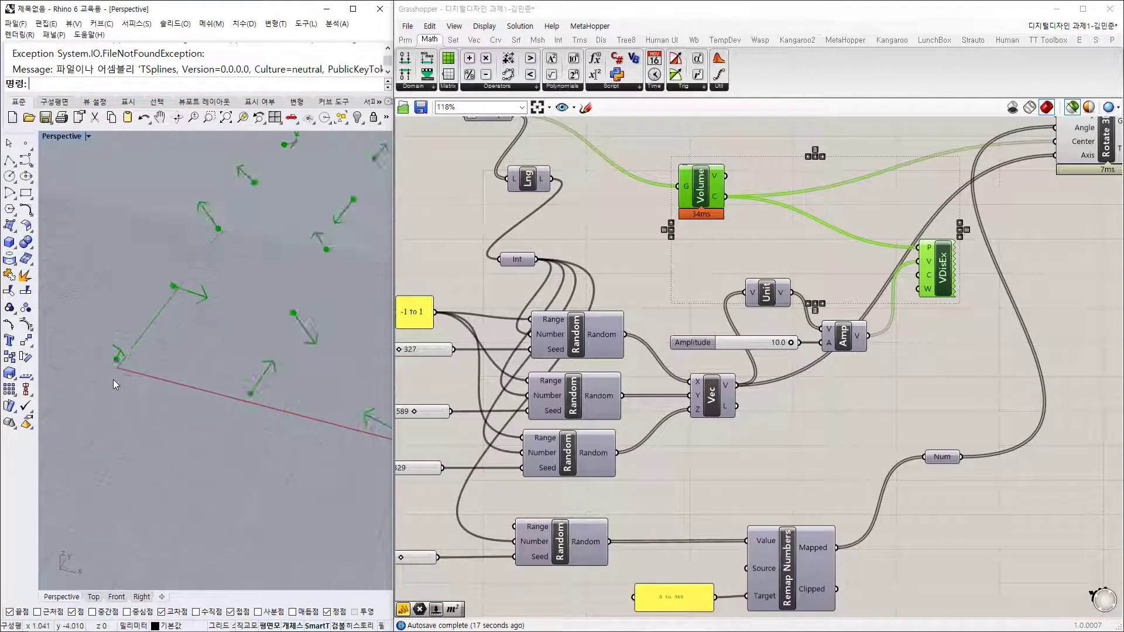
right_click_drag(783, 448, 891, 311)
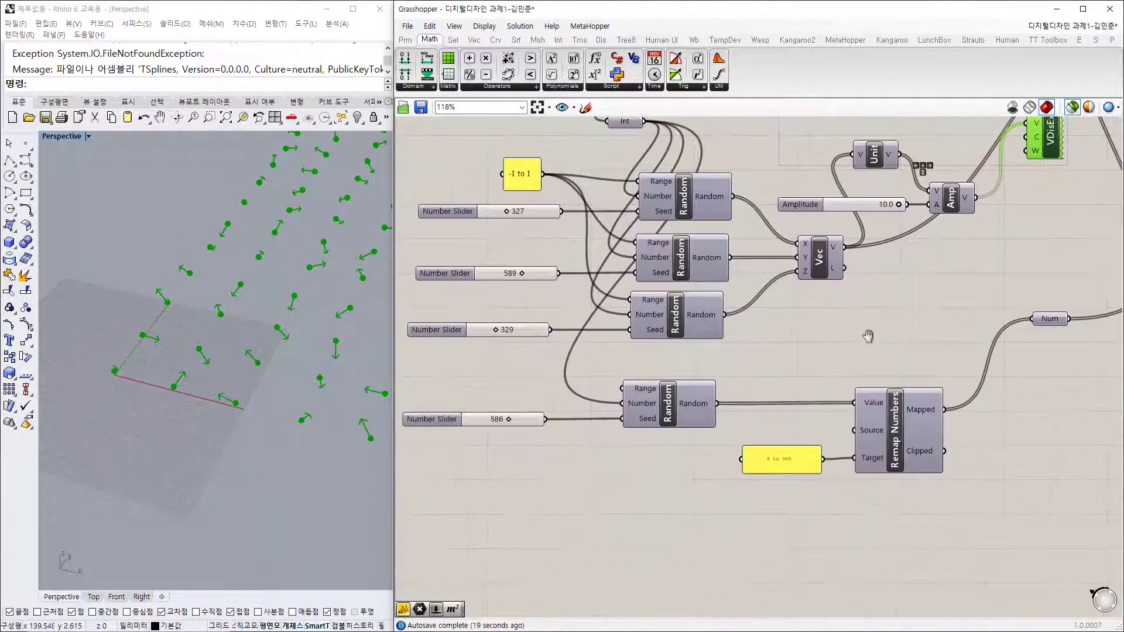
left_click(907, 458)
right_click_drag(1018, 368, 863, 395)
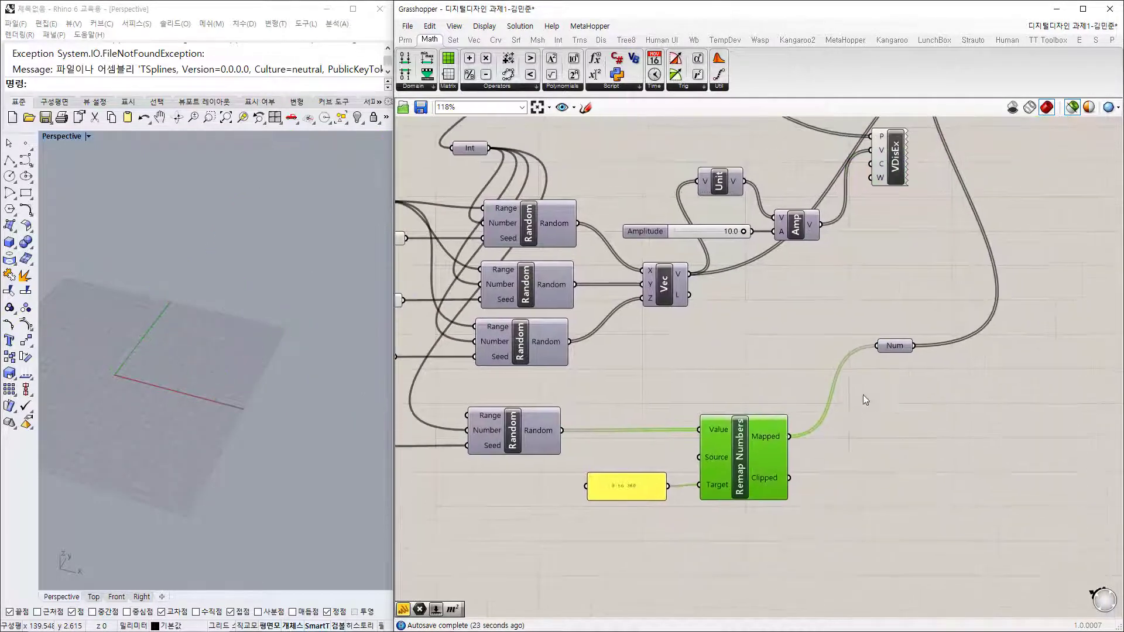
left_click(896, 347)
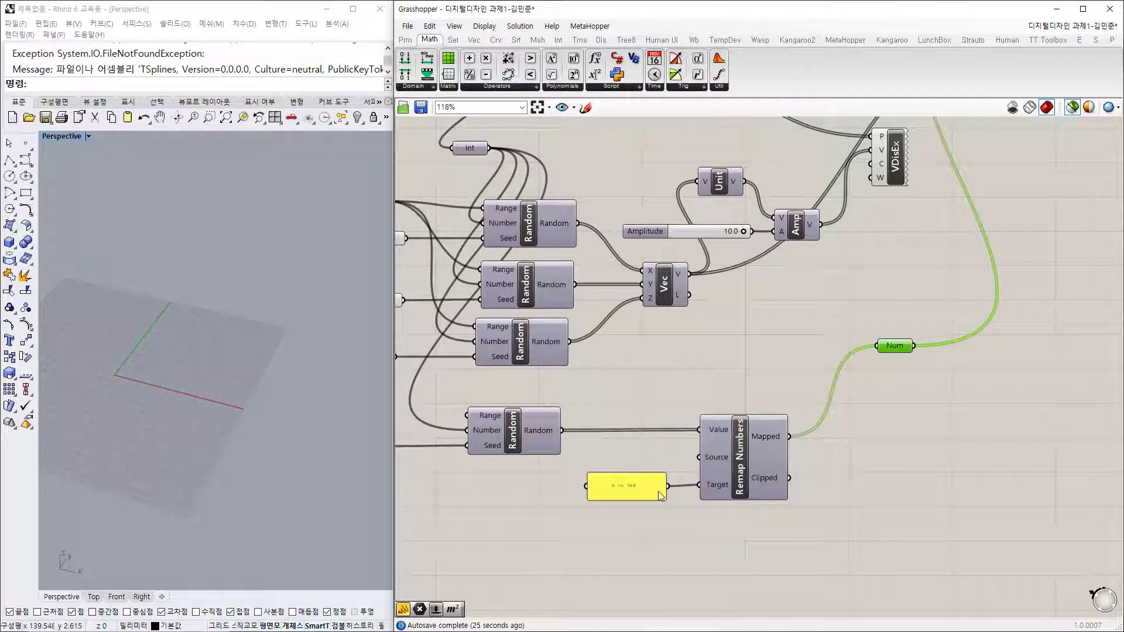
right_click_drag(560, 387, 598, 479)
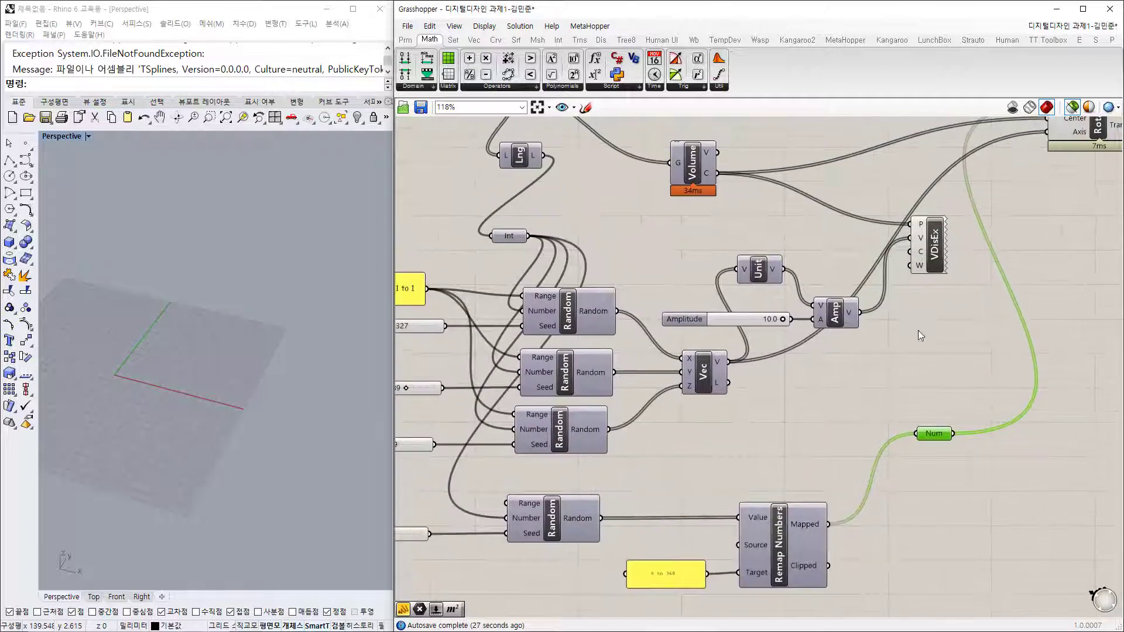
left_click(919, 330)
right_click_drag(861, 358, 629, 480)
left_click(871, 262)
Step: Lower the rotation-angle random seed slider from 586 to 509
right_click_drag(638, 346, 918, 244)
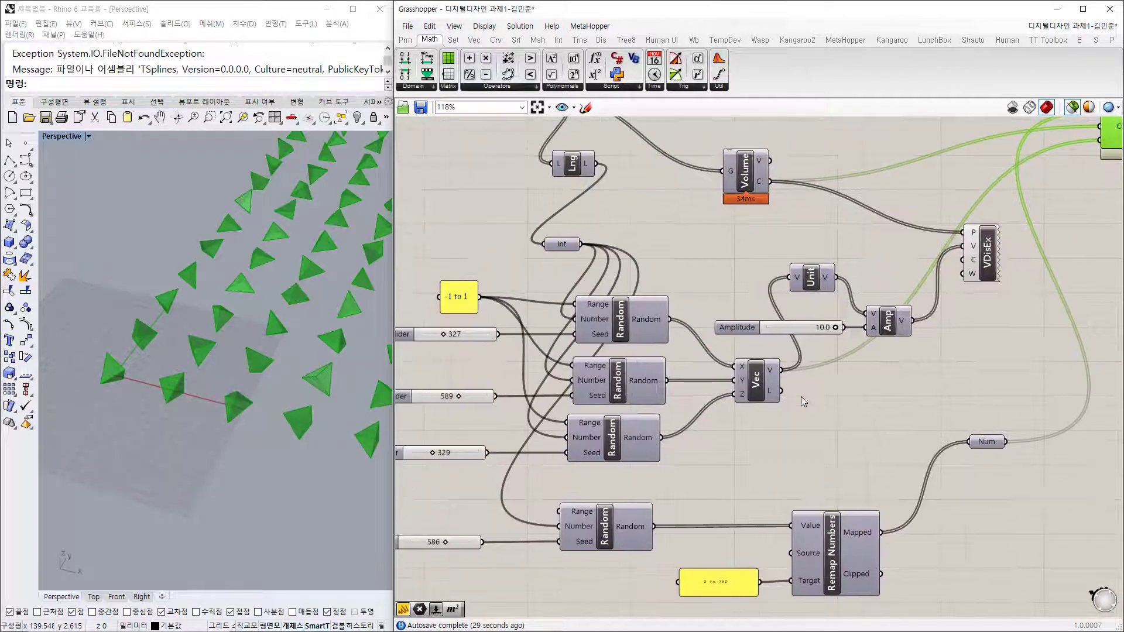
right_click_drag(431, 560, 601, 501)
left_click_drag(611, 486, 603, 486)
scroll(609, 477, "down", 2)
right_click_drag(886, 391, 823, 429)
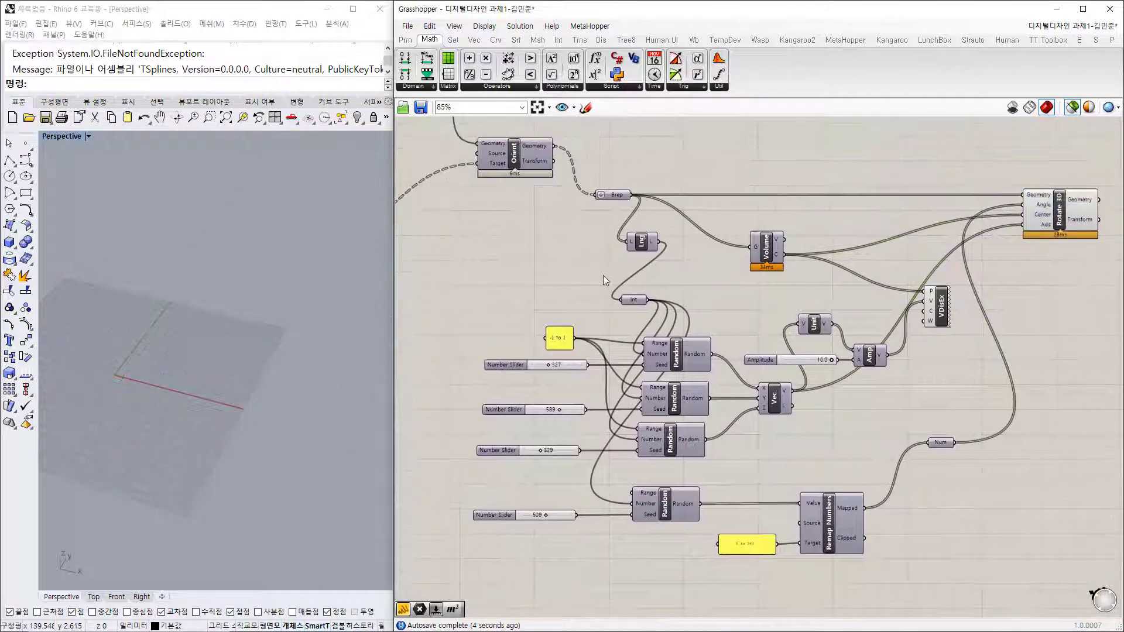
Step: Delete the Unit, Amp, Amplitude and VDisEx components and shift Volume and Vec up-right
left_click_drag(771, 257, 968, 369)
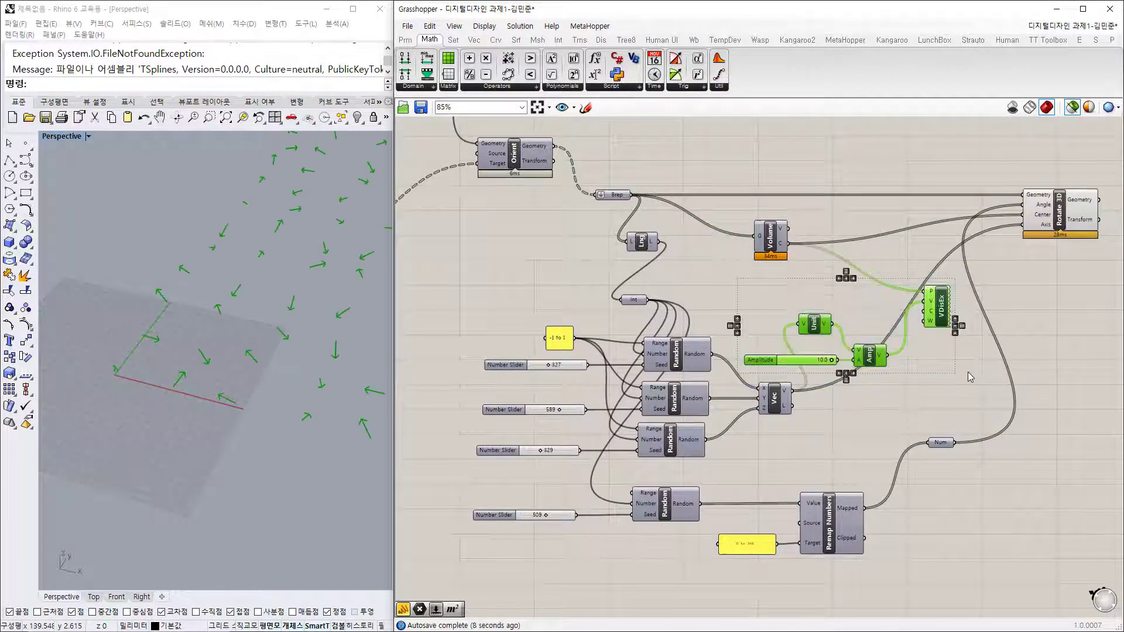
key("Delete")
right_click_drag(841, 316, 827, 317)
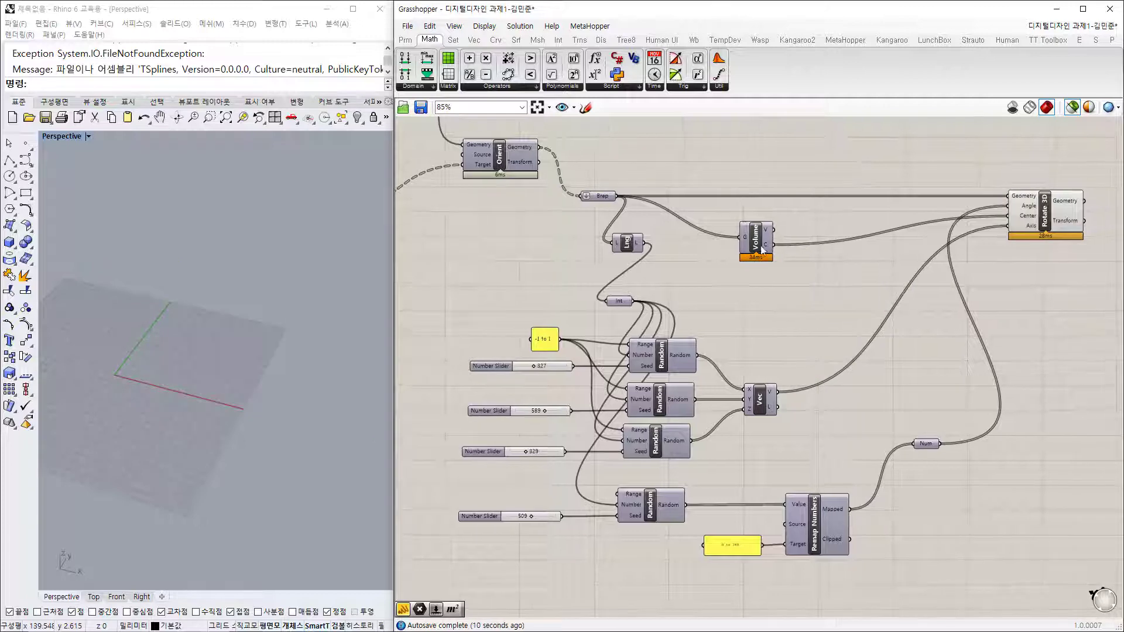
left_click_drag(769, 237, 832, 230)
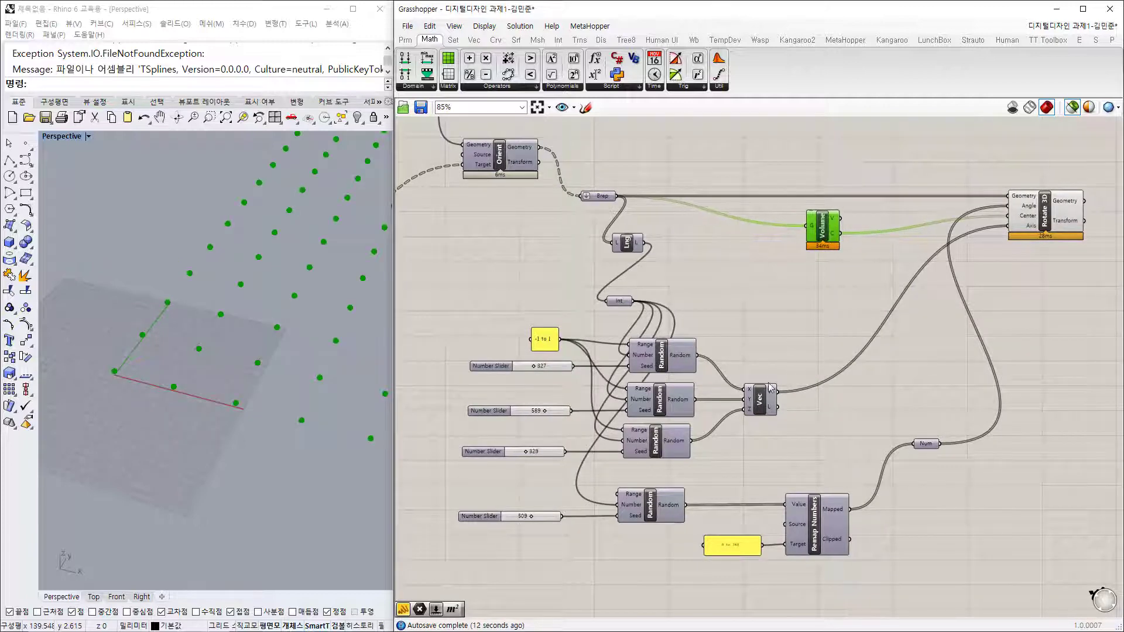
left_click_drag(759, 403, 813, 393)
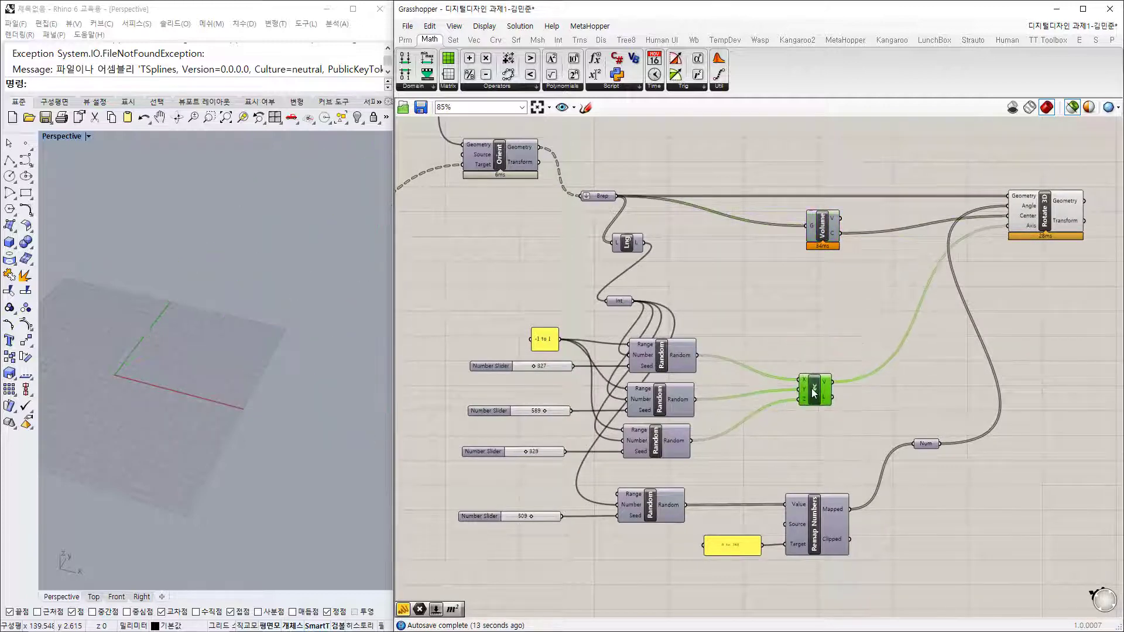
Step: Nudge Rotate 3D up-right and move the Int parameter down-left beside the sliders
left_click(828, 518)
left_click_drag(1050, 219, 1059, 217)
left_click(914, 269)
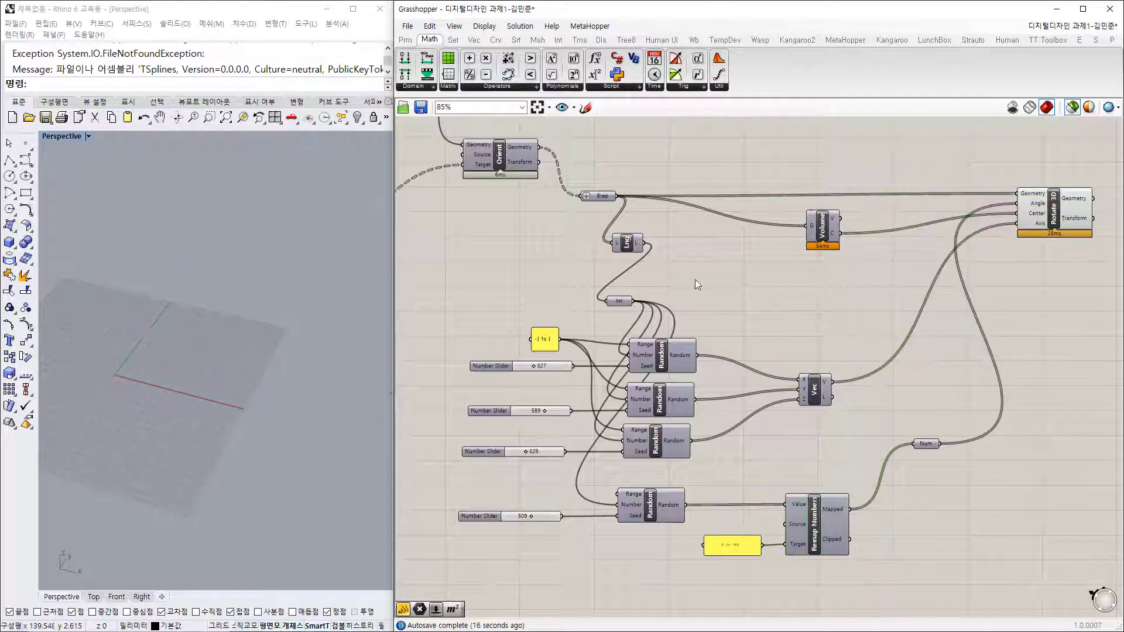
left_click(625, 240)
mouse_move(605, 196)
mouse_move(638, 249)
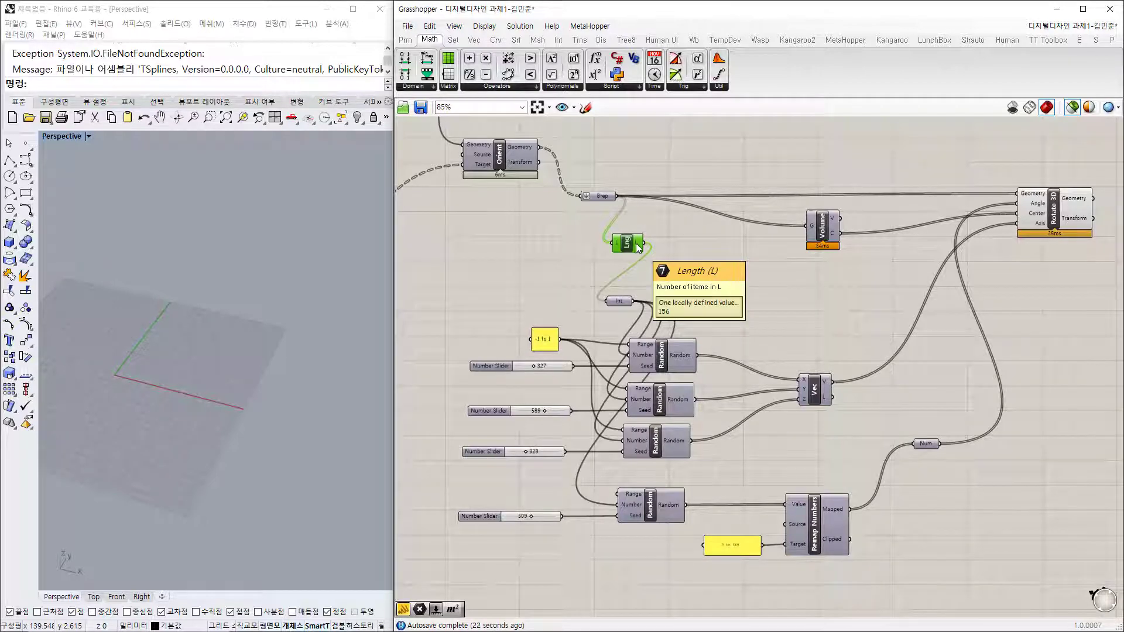
left_click(619, 301)
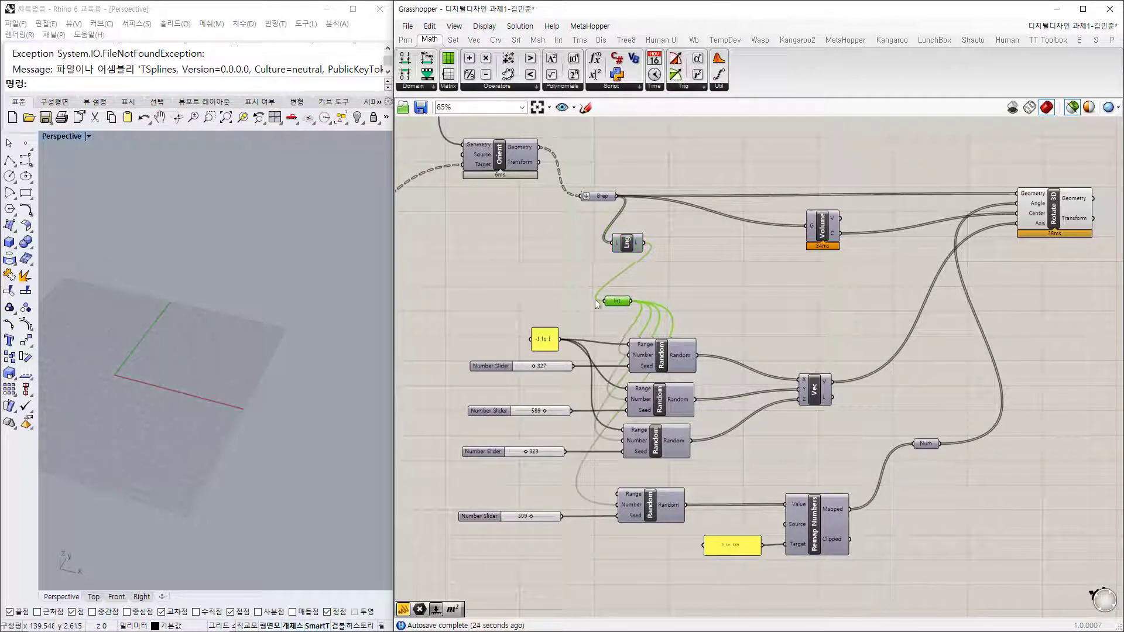
left_click_drag(623, 308, 427, 439)
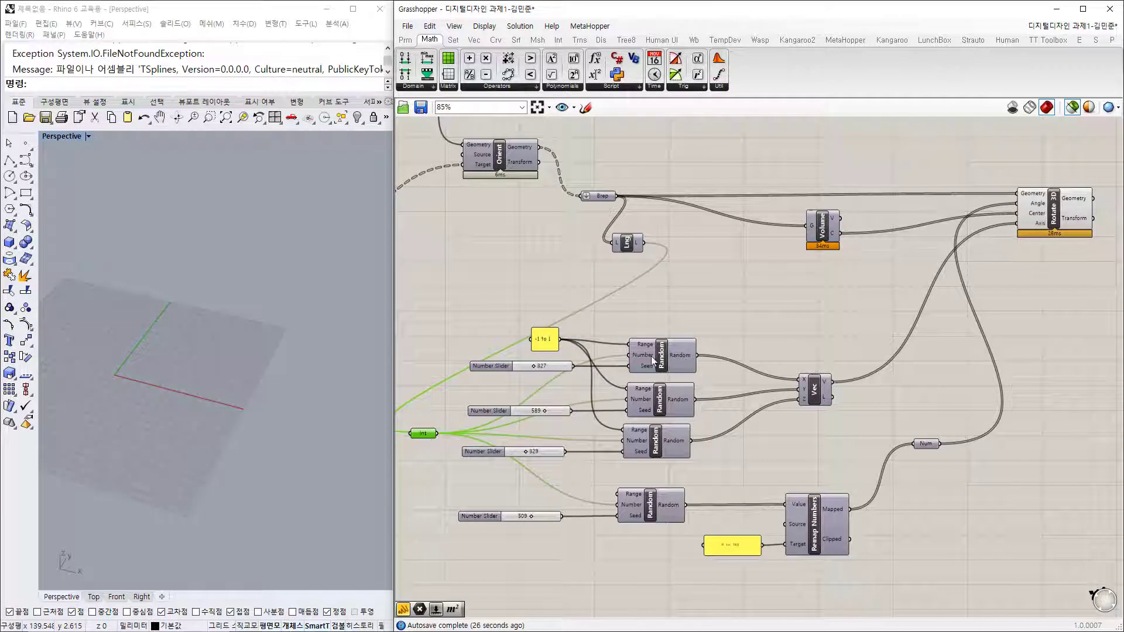
left_click(673, 401)
Step: Adjust the 509 seed slider's position and preview the Rotate 3D pyramids
left_click(672, 442)
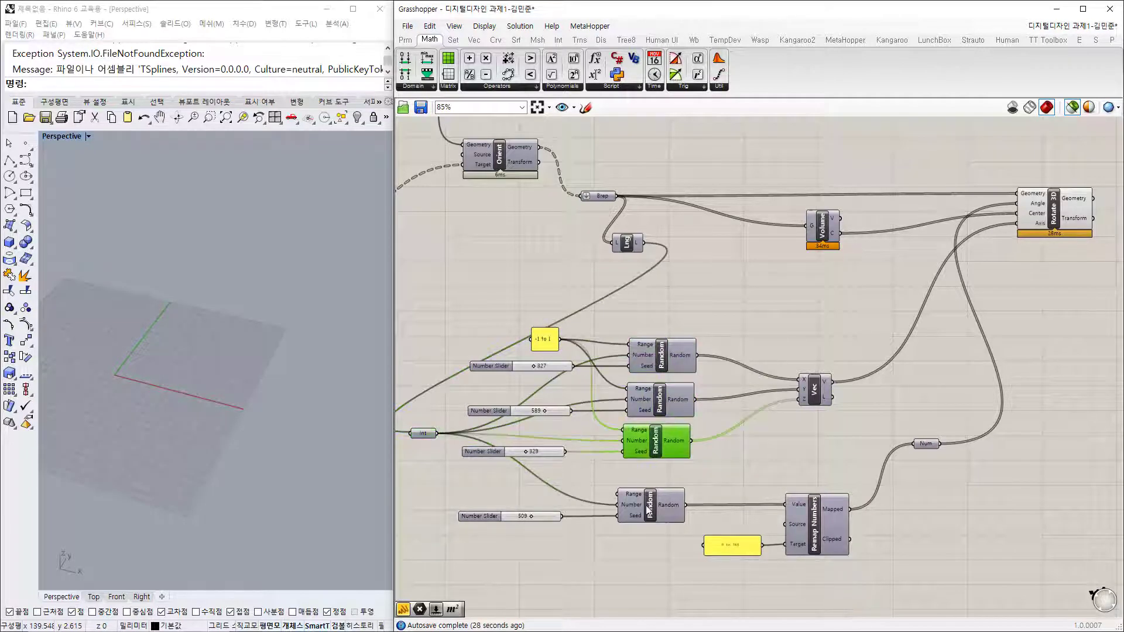
left_click(656, 515)
left_click(630, 568)
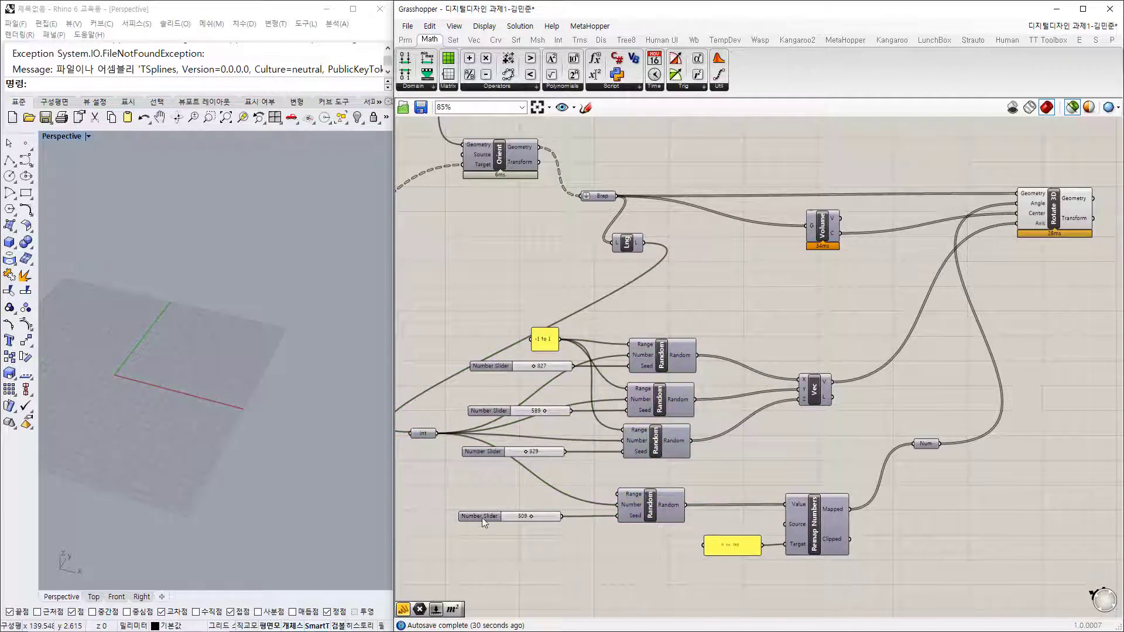
left_click_drag(481, 518, 481, 519)
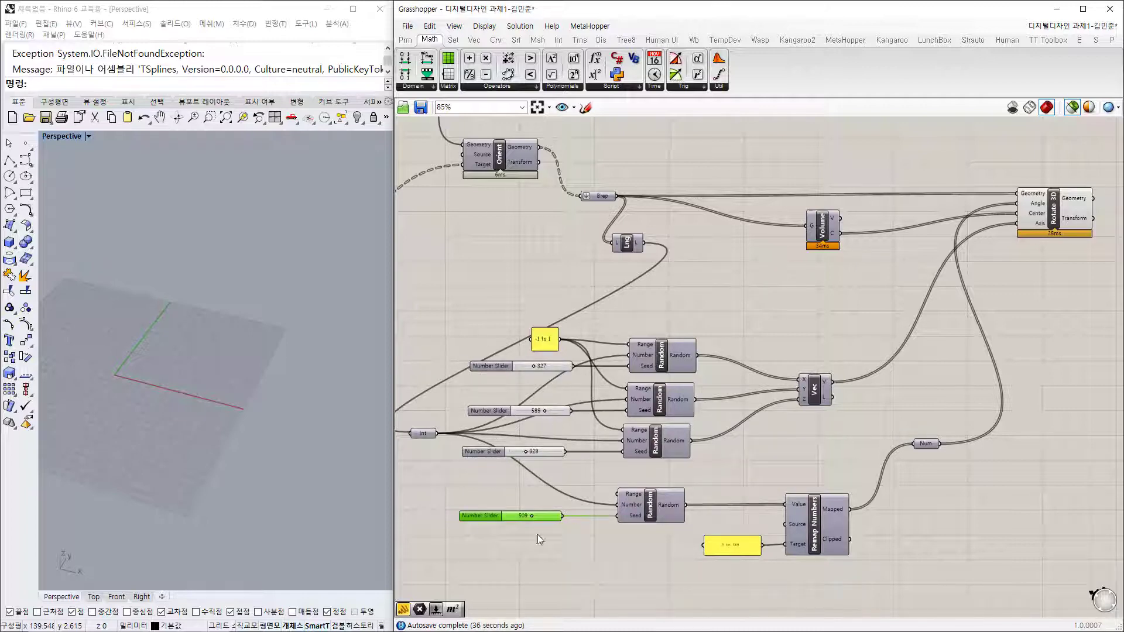
left_click(1063, 229)
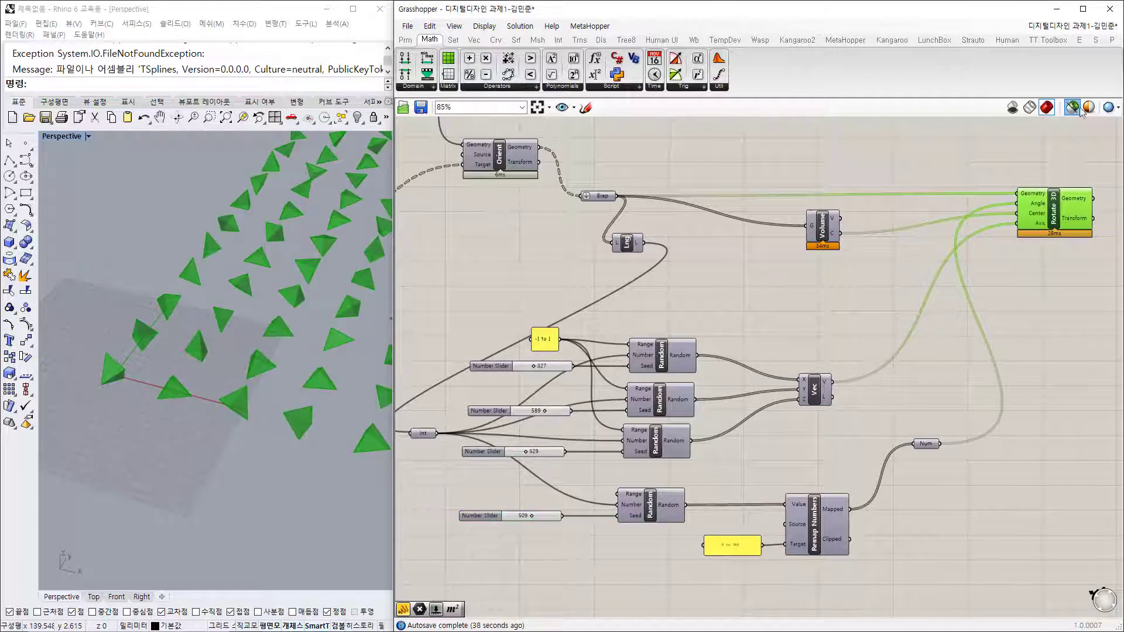
Step: Orbit around the pyramids and move the -1 to 1 panel down
left_click(1069, 291)
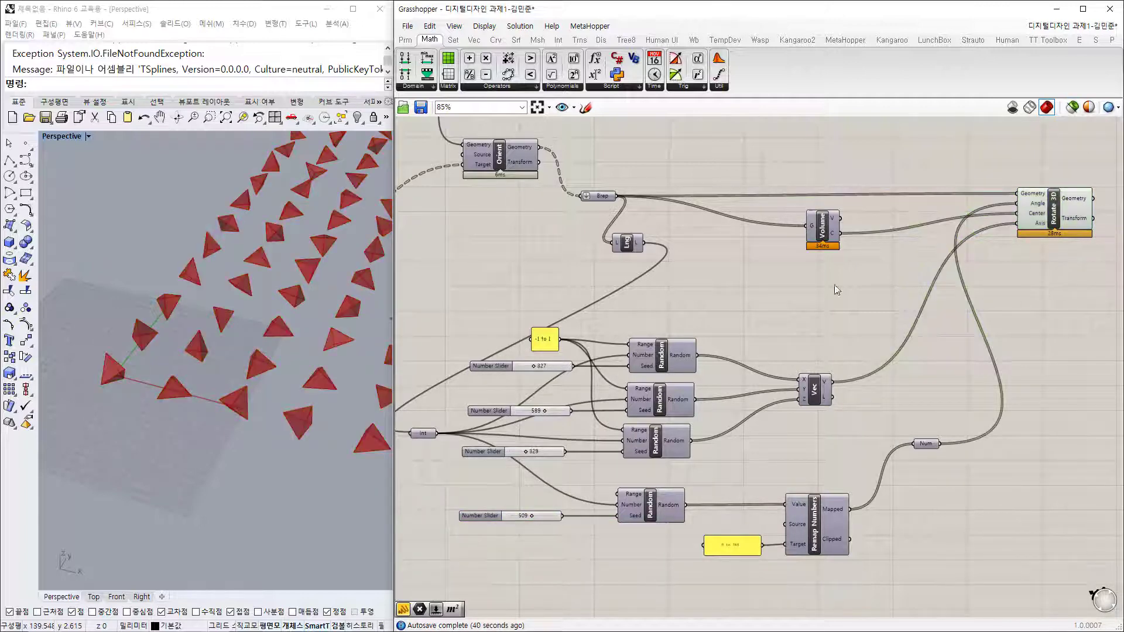
right_click_drag(276, 462, 239, 473)
right_click_drag(683, 417, 868, 353)
scroll(800, 298, "up", 2)
left_click_drag(716, 263, 703, 331)
scroll(682, 331, "up", 2)
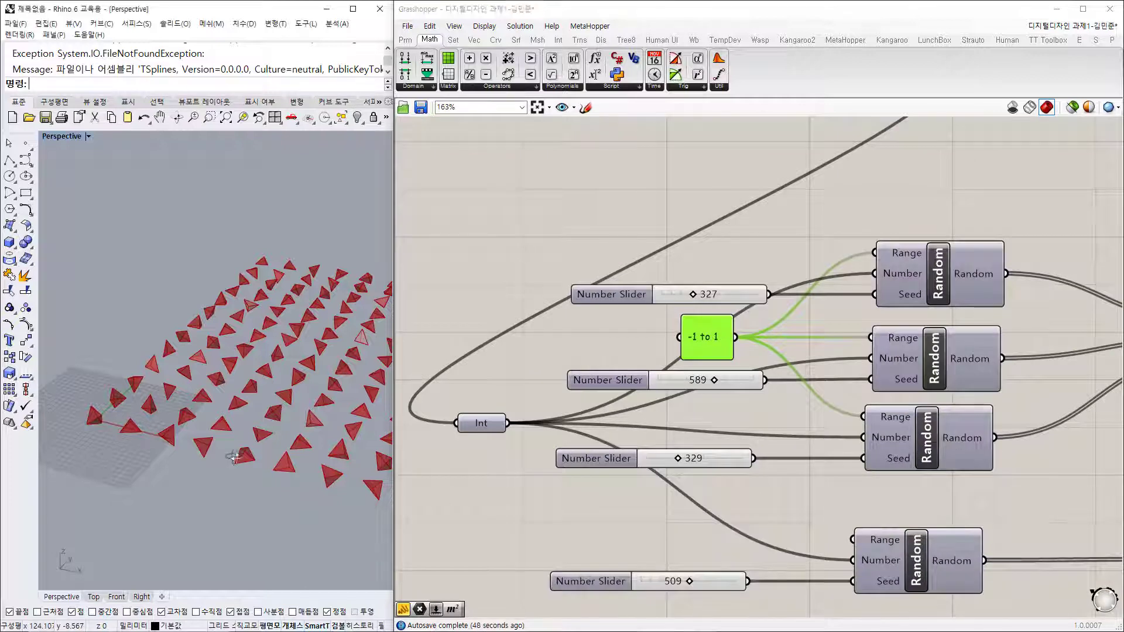
Step: Pan the canvas to show the Polygon, Square and Random components together
right_click_drag(985, 392, 894, 358)
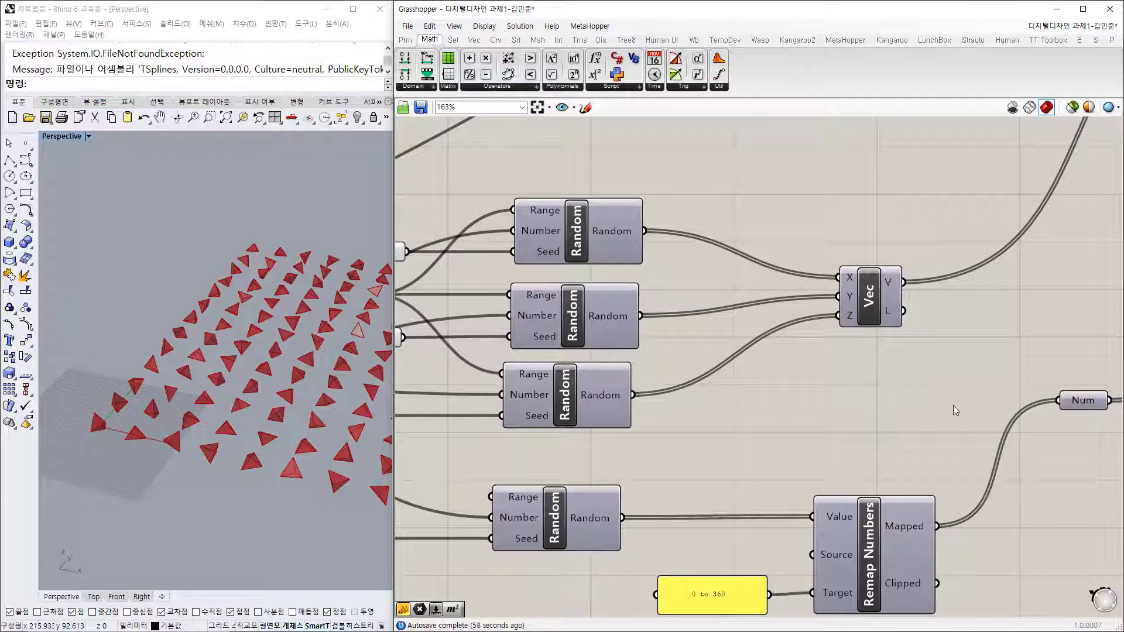
scroll(772, 383, "down", 4)
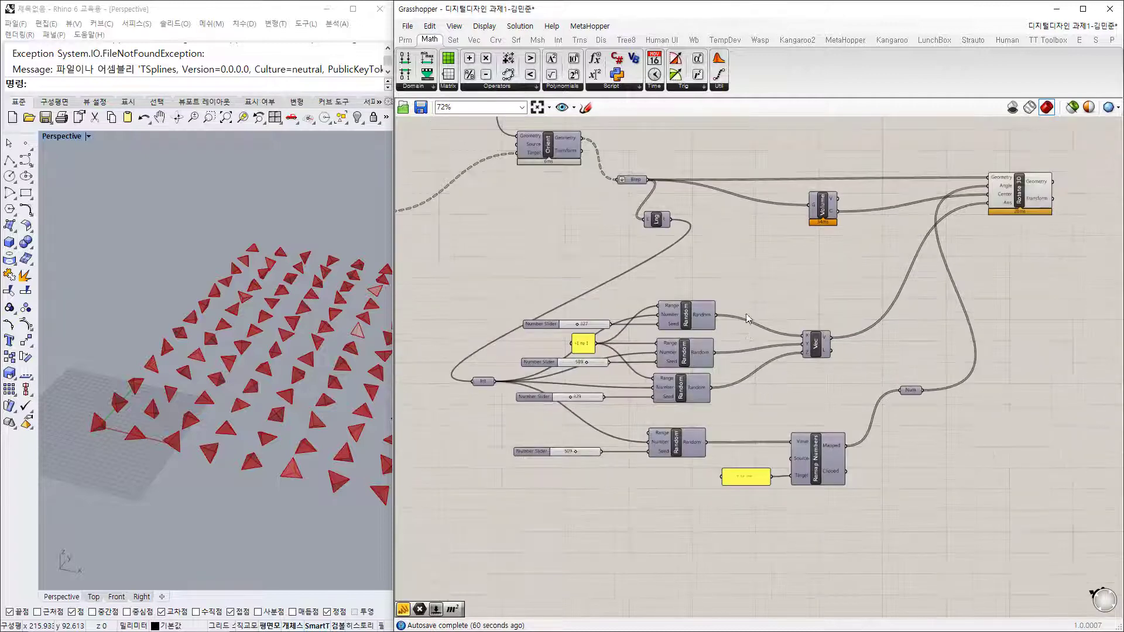
right_click_drag(560, 261, 888, 312)
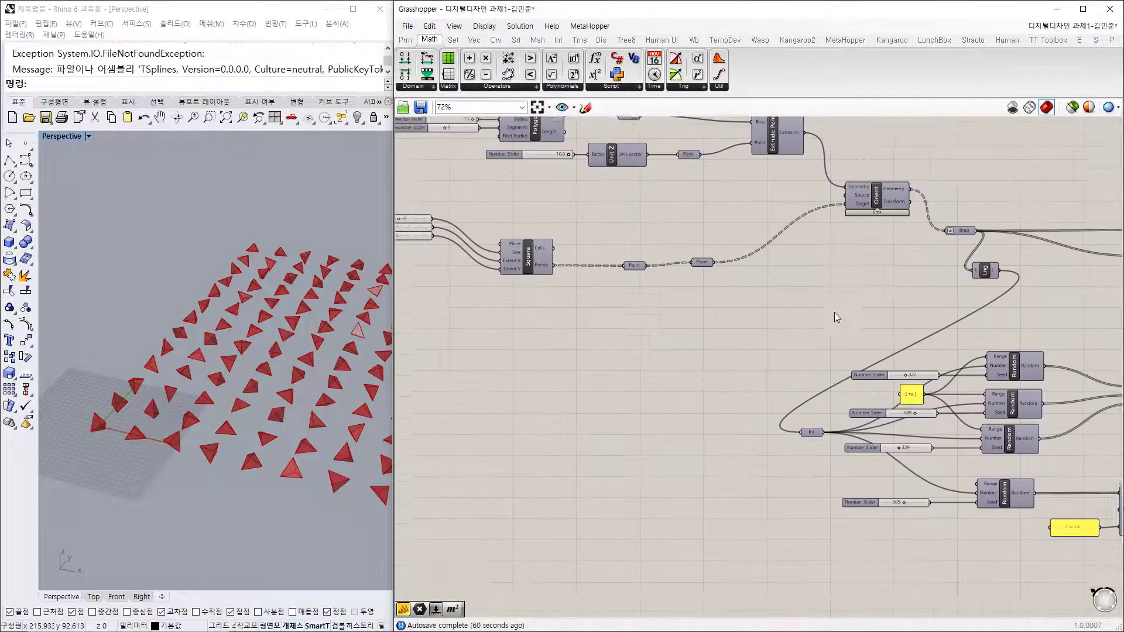
right_click_drag(709, 332, 777, 390)
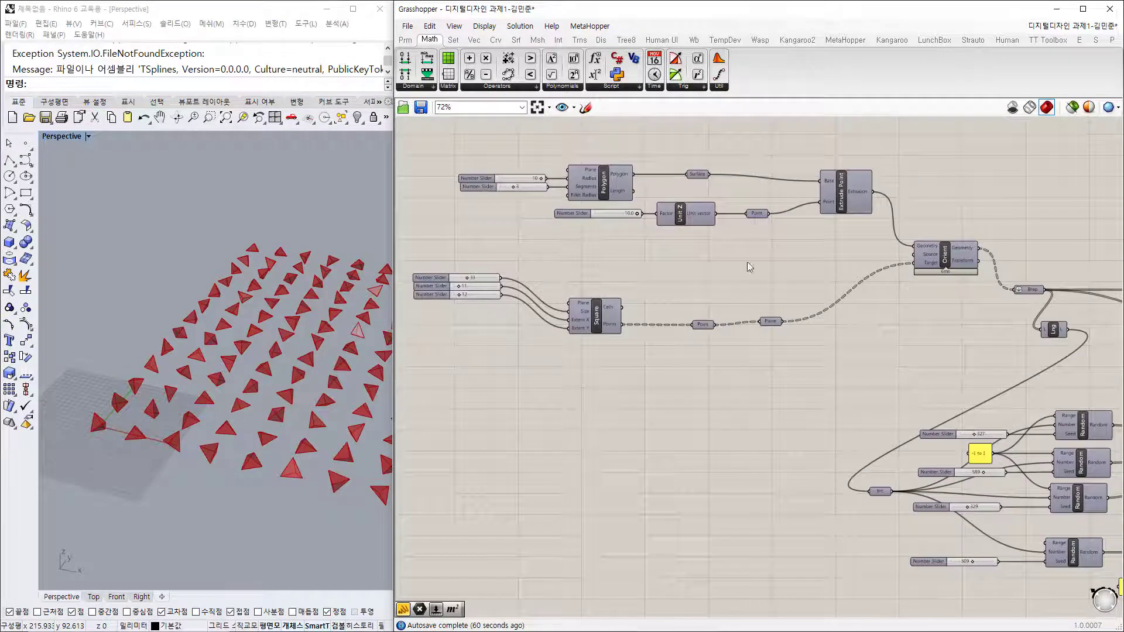
right_click_drag(982, 406, 701, 253)
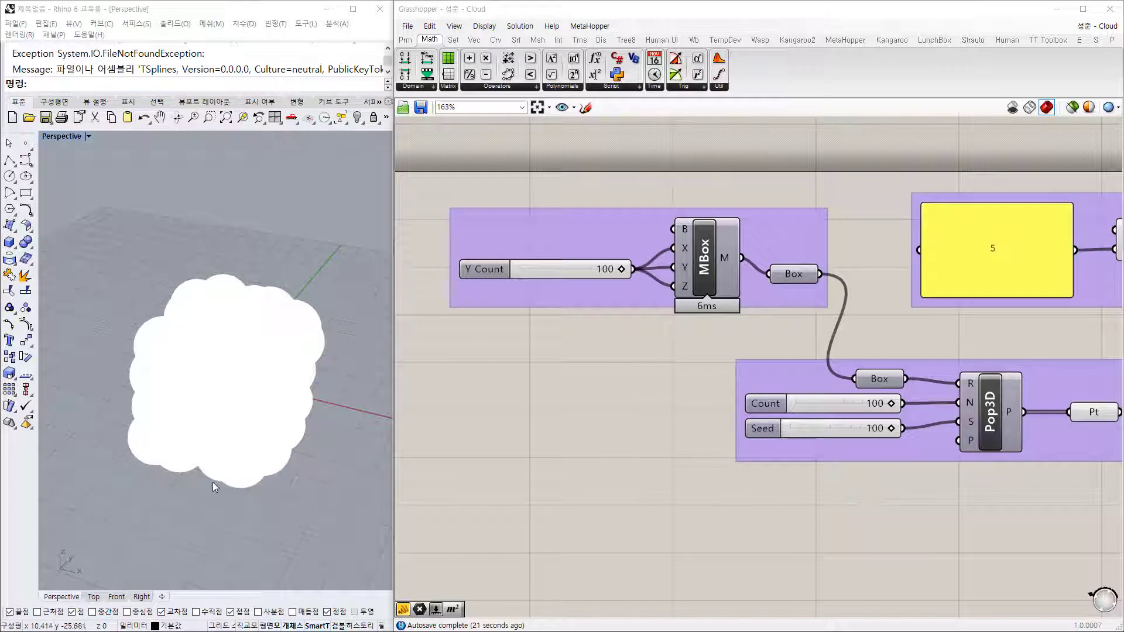
Step: Orbit Rhino's Perspective view around the white cloud and inspect MBox's mesh output
mouse_move(205, 508)
right_mouse_down()
mouse_move(210, 489)
mouse_move(188, 484)
mouse_move(200, 504)
right_mouse_up()
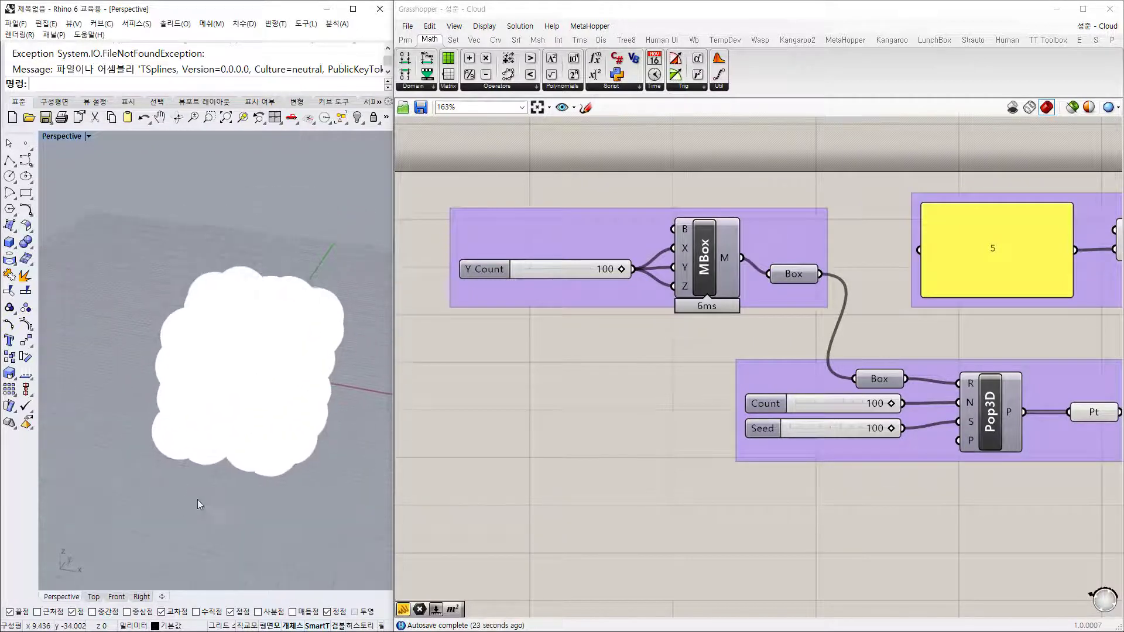
scroll(268, 438, "up", 7)
scroll(268, 438, "down", 4)
right_click_drag(269, 442, 306, 474)
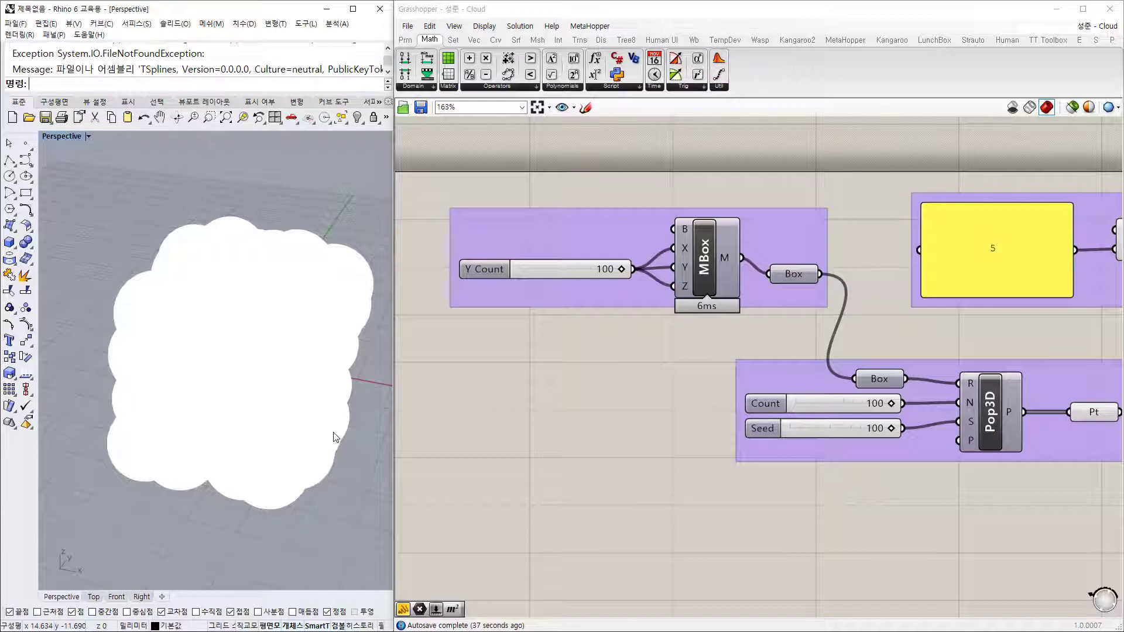
mouse_move(344, 387)
right_mouse_down()
mouse_move(344, 367)
mouse_move(344, 379)
right_mouse_up()
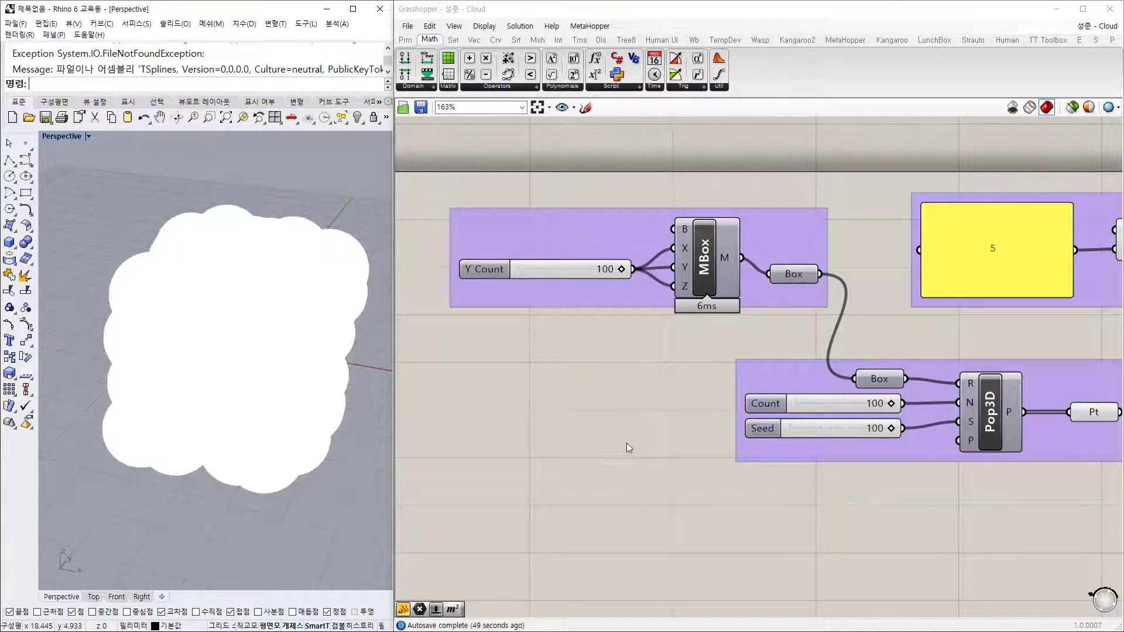
right_click_drag(627, 442, 641, 431)
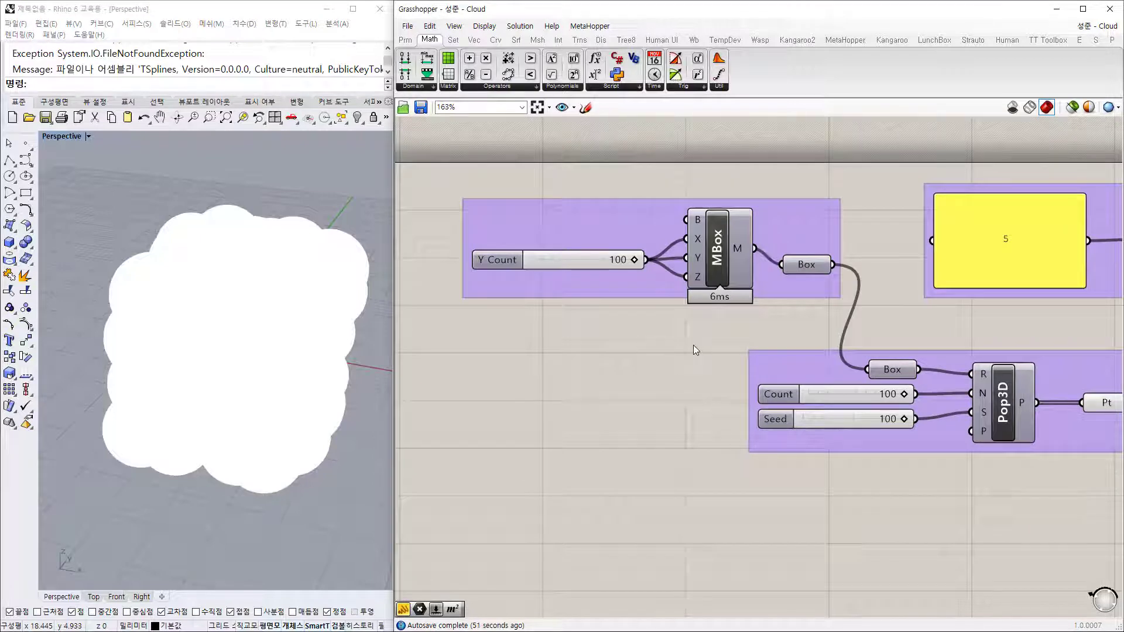
right_click_drag(693, 350, 684, 364)
mouse_move(739, 299)
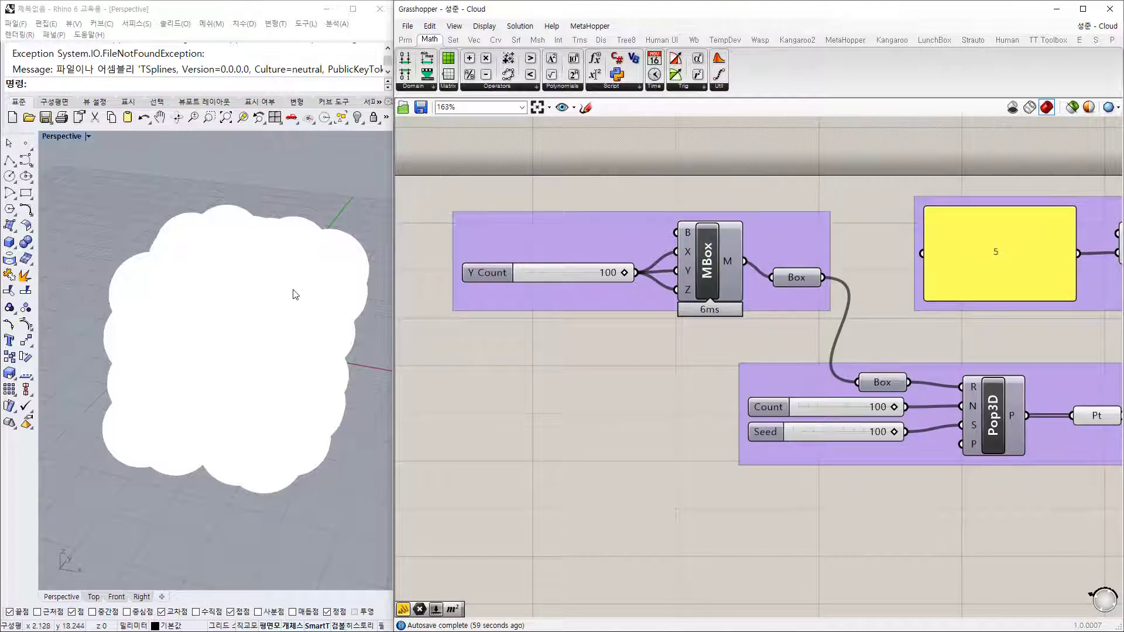
mouse_move(294, 294)
right_mouse_down()
mouse_move(293, 264)
mouse_move(289, 291)
right_mouse_up()
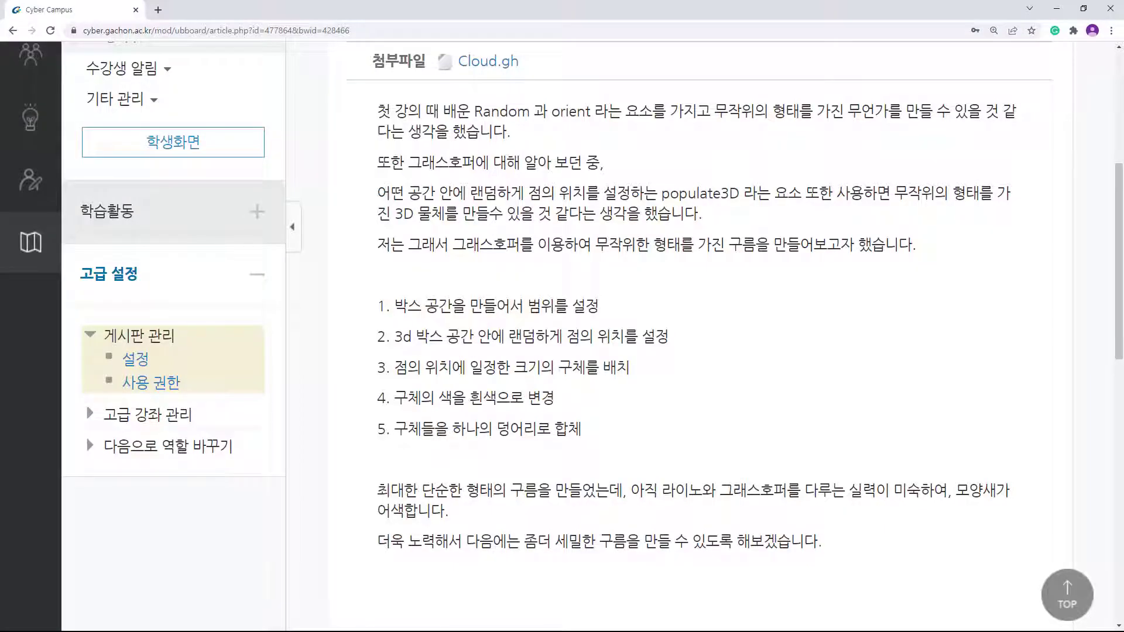
Step: Highlight the post's introduction mentioning Random, orient and populate3D
left_click_drag(472, 112, 807, 115)
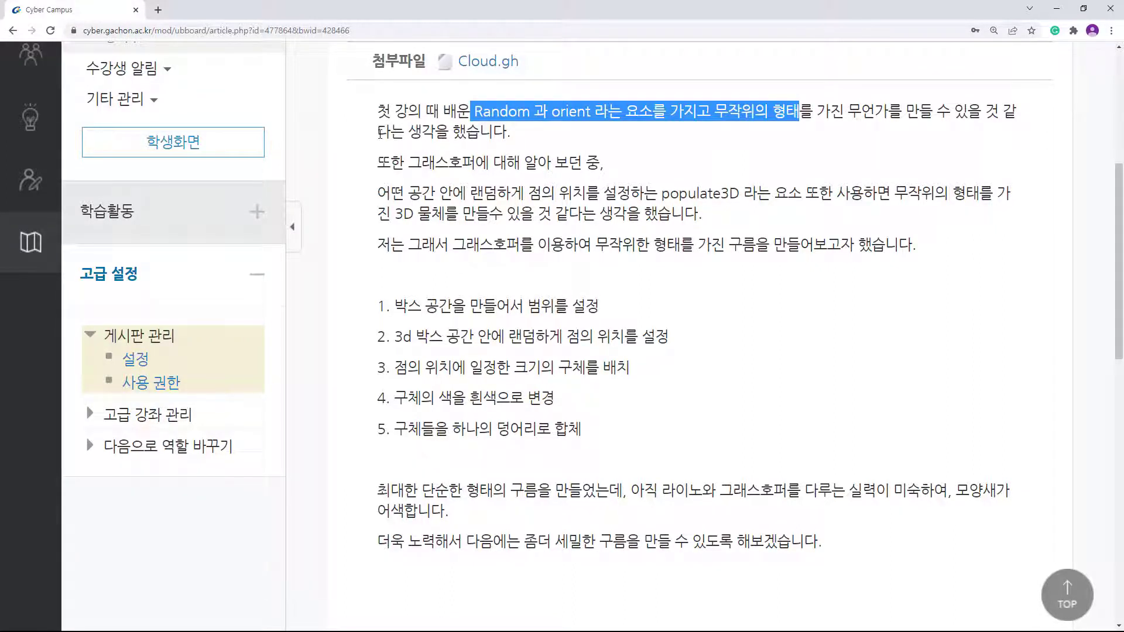
left_click_drag(381, 133, 452, 133)
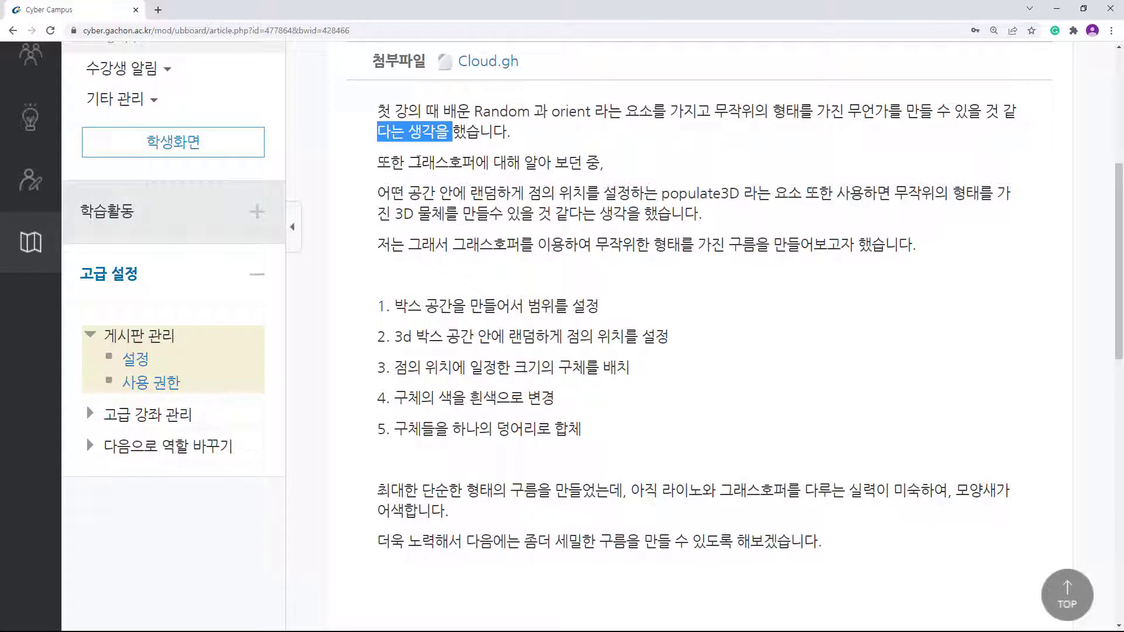
left_click_drag(409, 162, 569, 163)
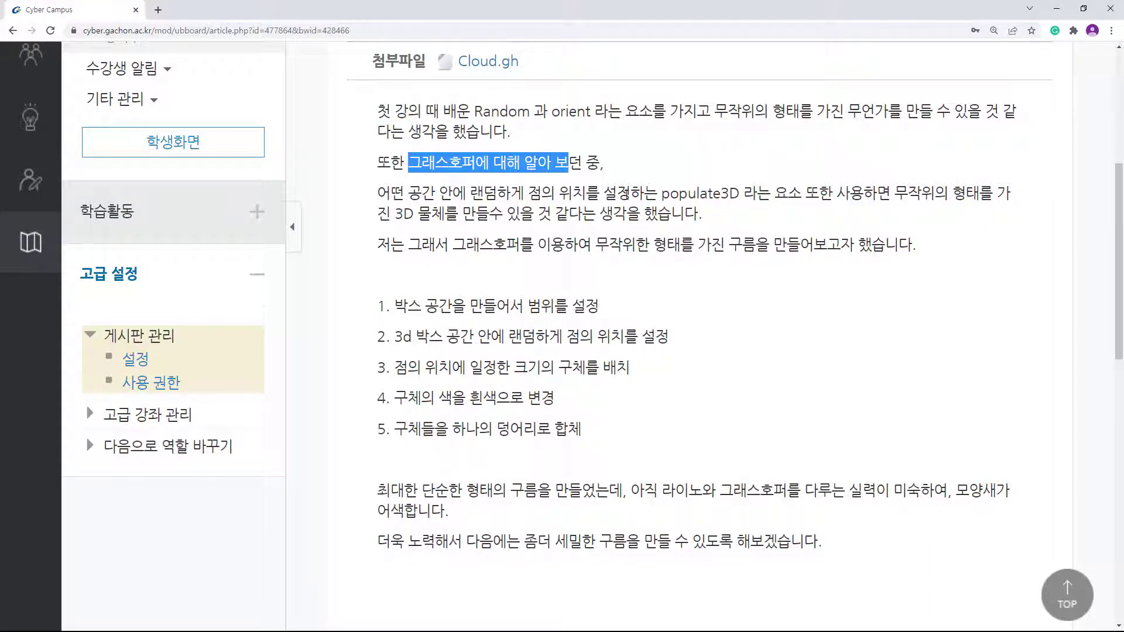
left_click_drag(662, 193, 775, 199)
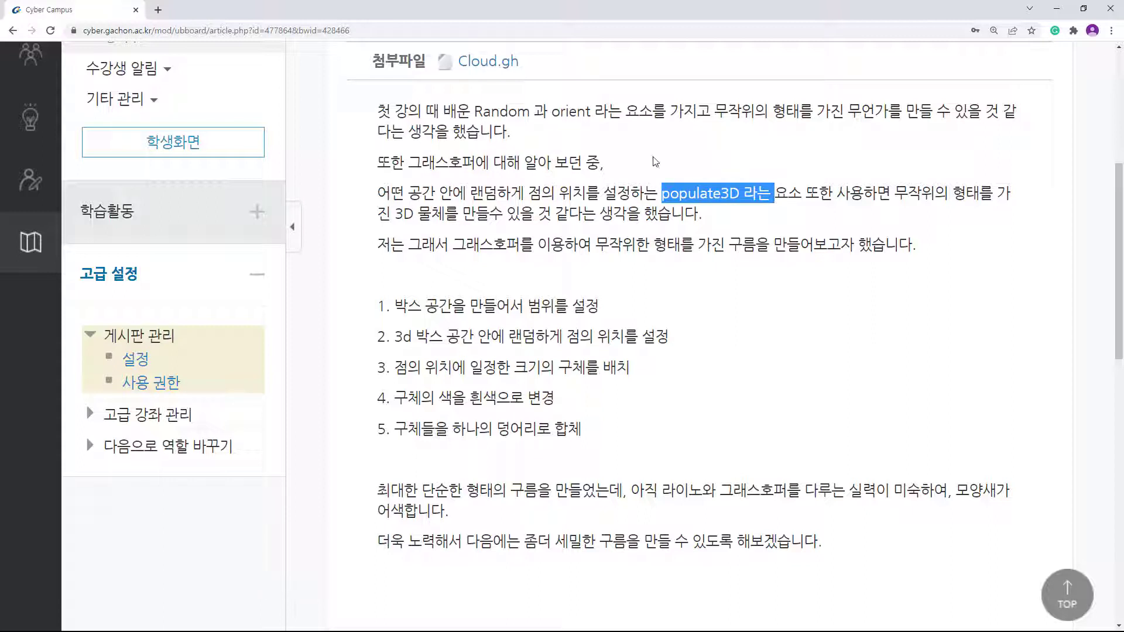
left_click_drag(460, 214, 375, 211)
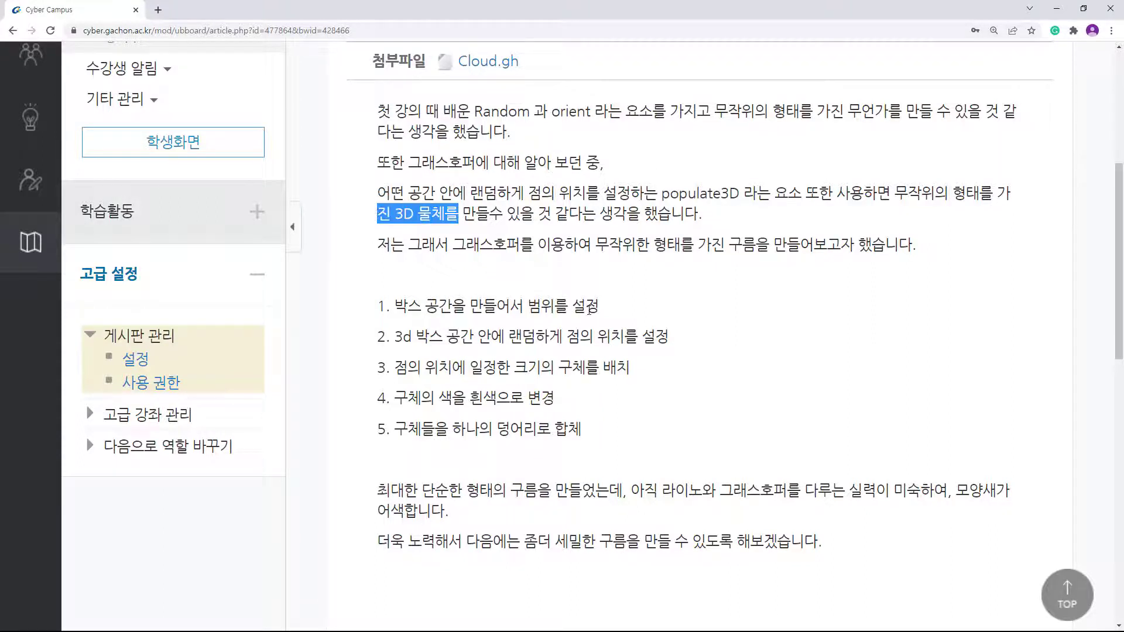
Step: Highlight the five steps: box range, random points, spheres, white colour, merging
left_click_drag(587, 306, 396, 318)
left_click(436, 376)
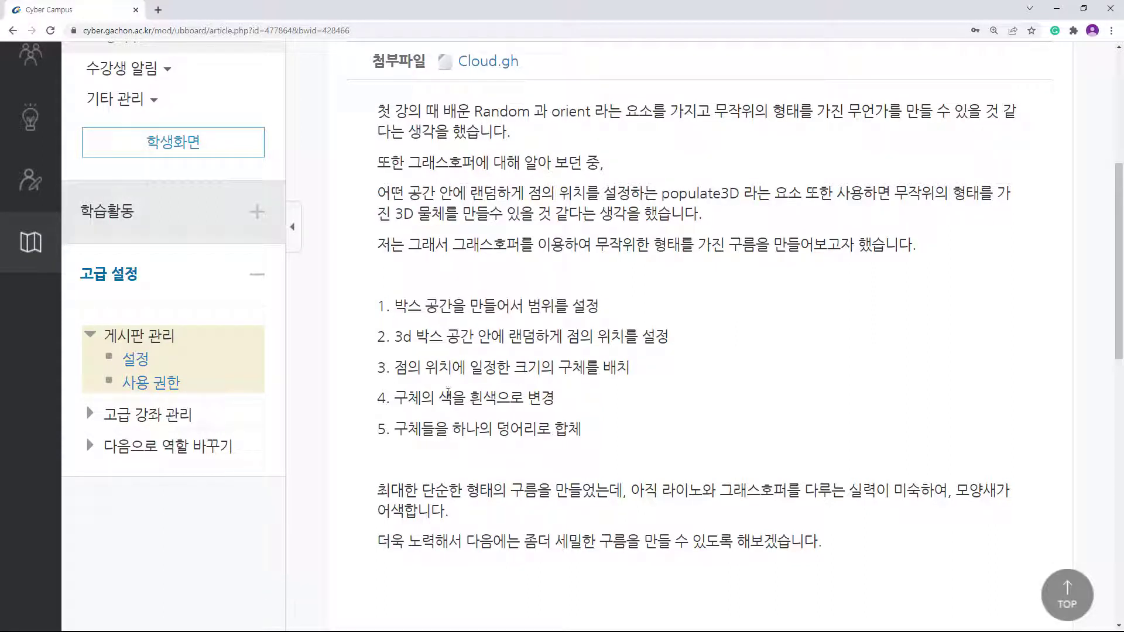
left_click_drag(593, 441, 375, 312)
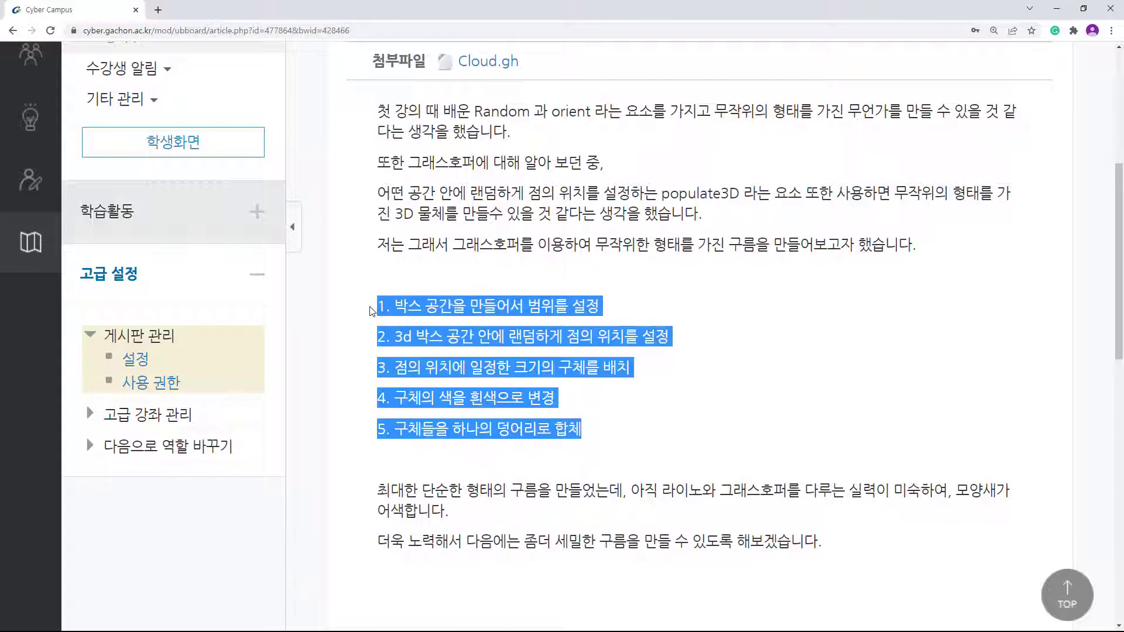
left_click_drag(650, 316, 370, 312)
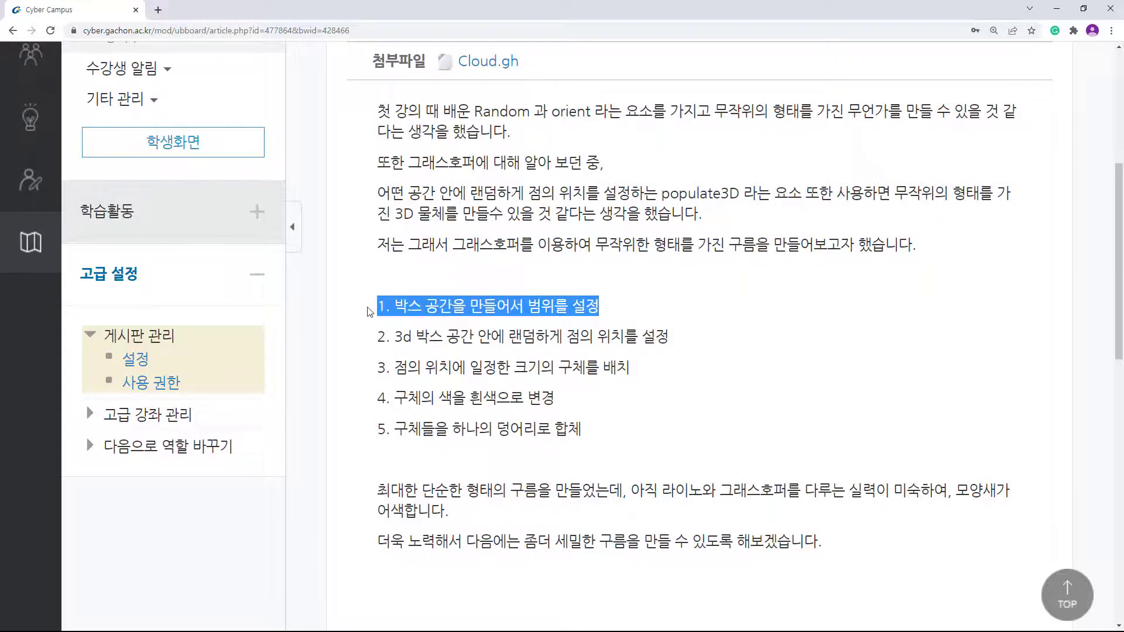
left_click_drag(681, 338, 366, 344)
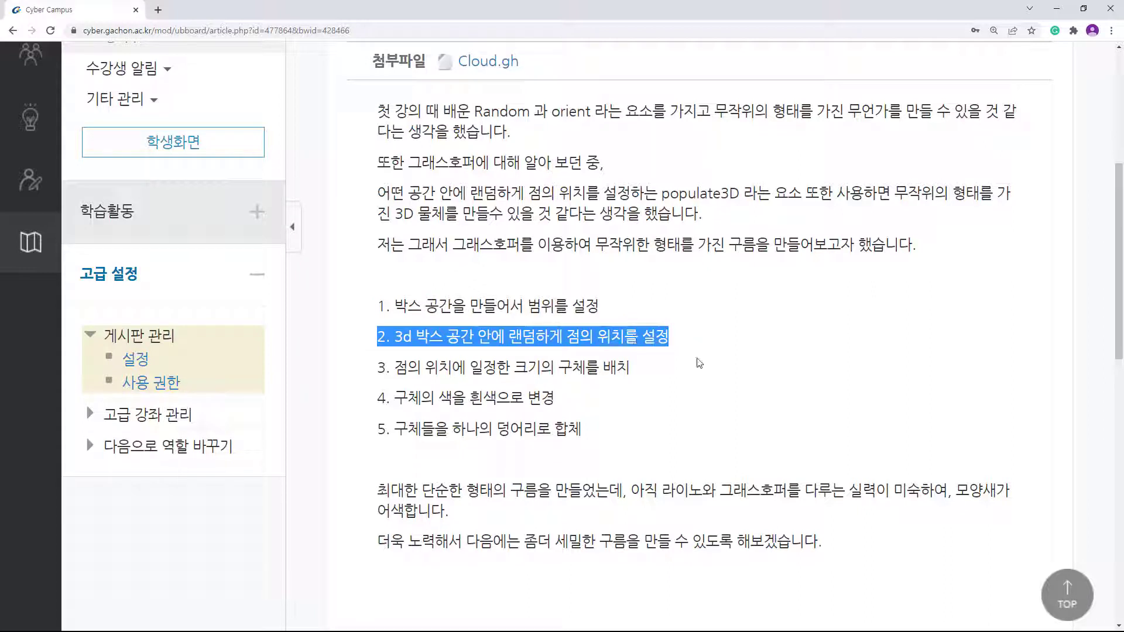
left_click(700, 395)
left_click_drag(678, 344, 379, 310)
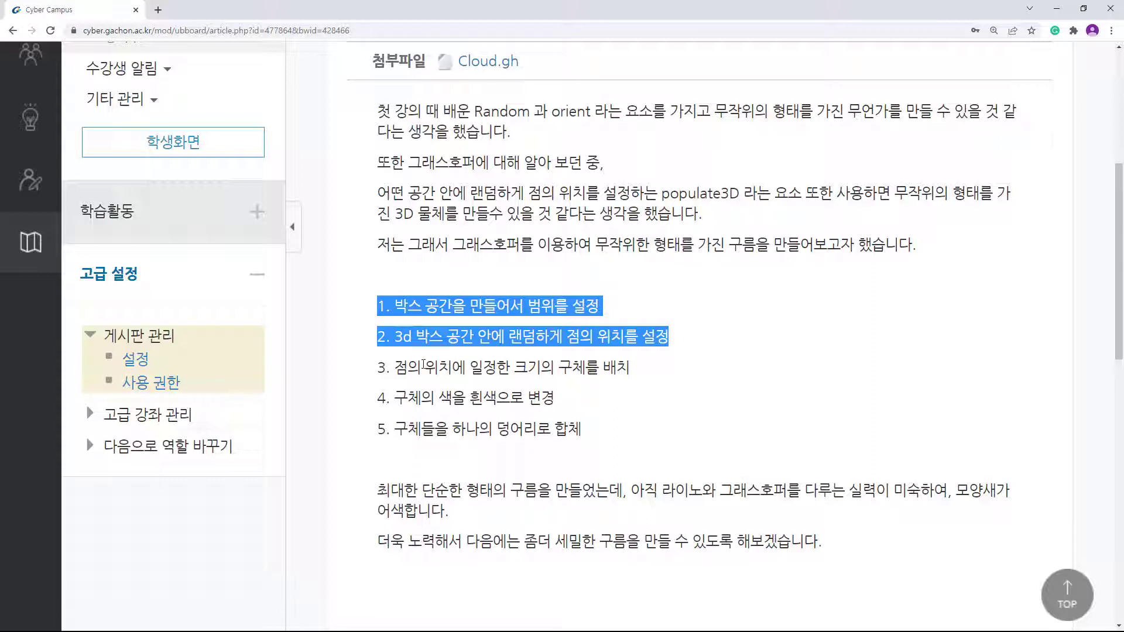
left_click_drag(377, 368, 656, 364)
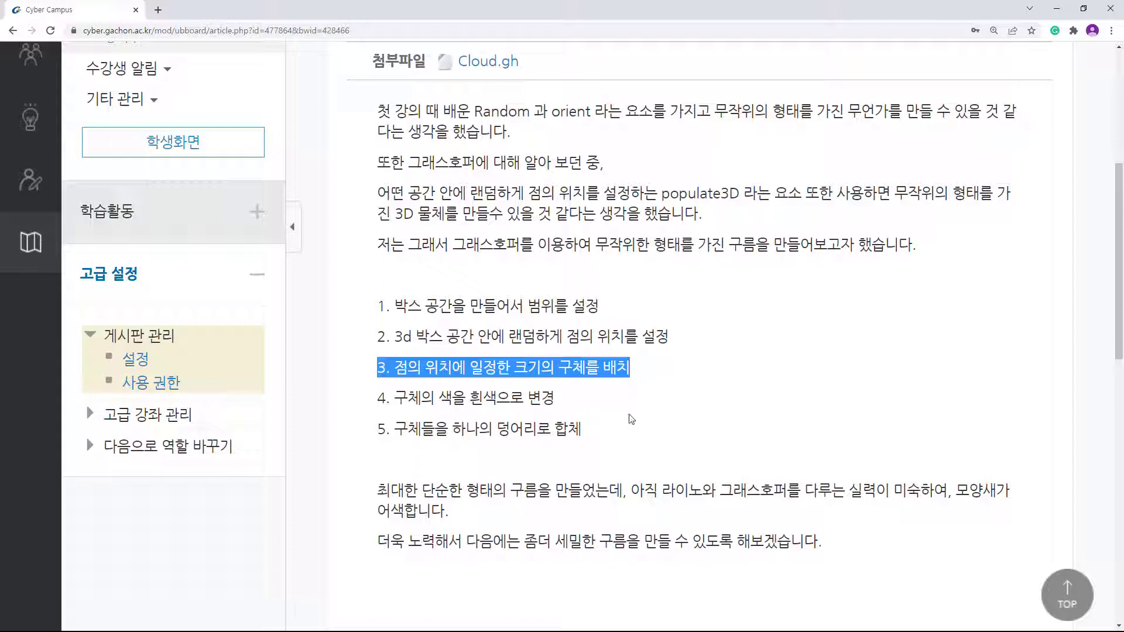
left_click_drag(377, 400, 567, 402)
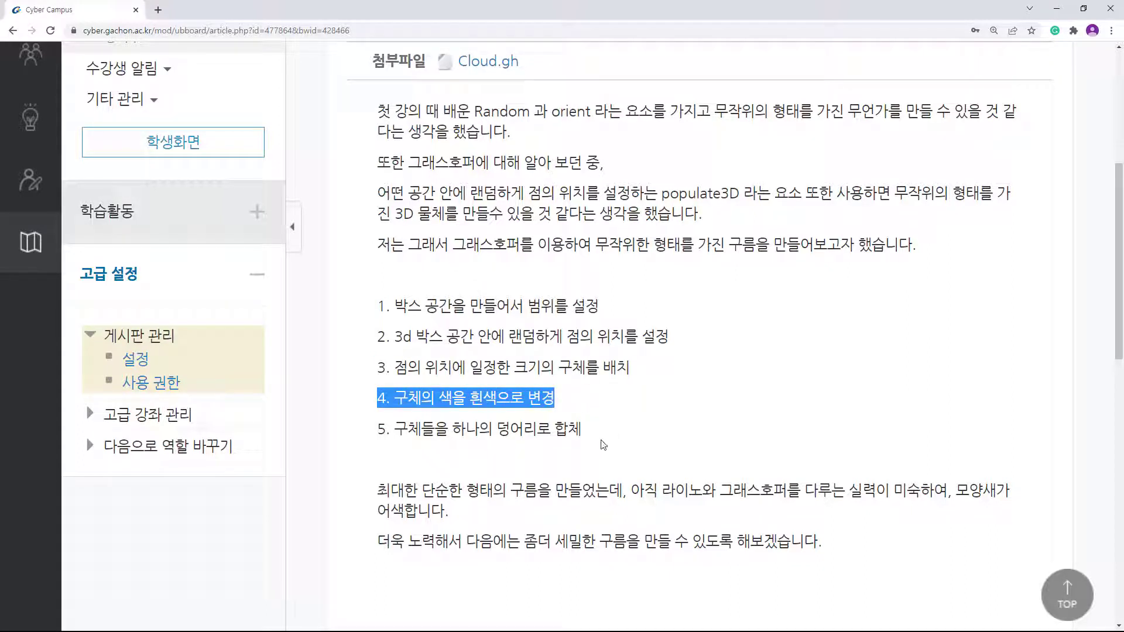
left_click_drag(601, 438, 344, 426)
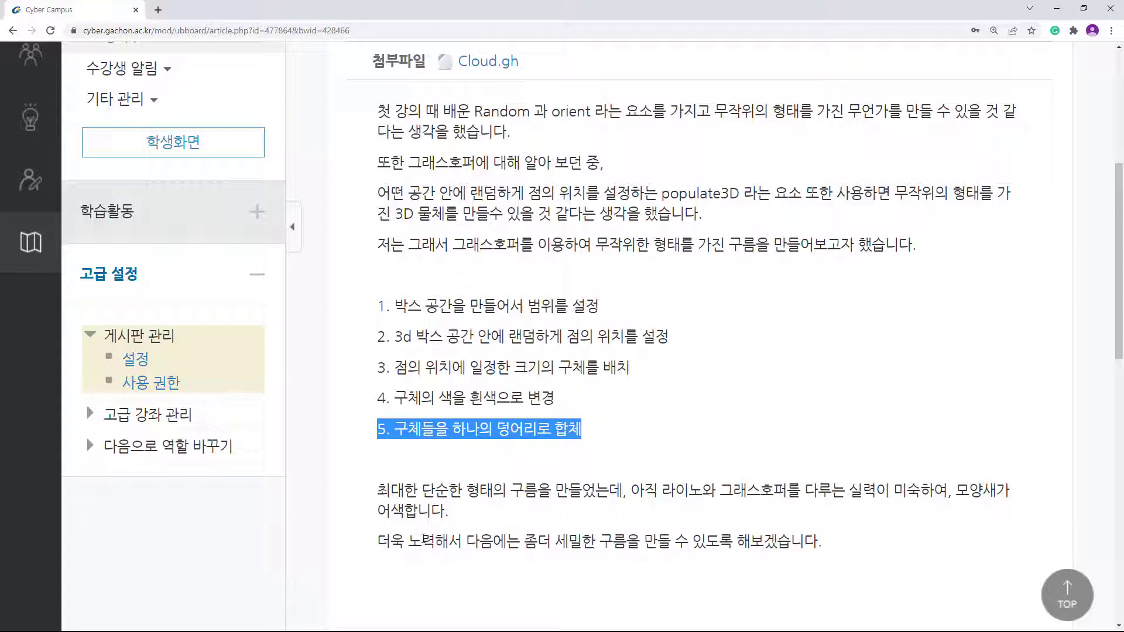
Step: Revisit steps 1–5, emphasising merging the spheres, then minimize Chrome
left_click_drag(379, 306, 716, 335)
left_click_drag(379, 367, 614, 400)
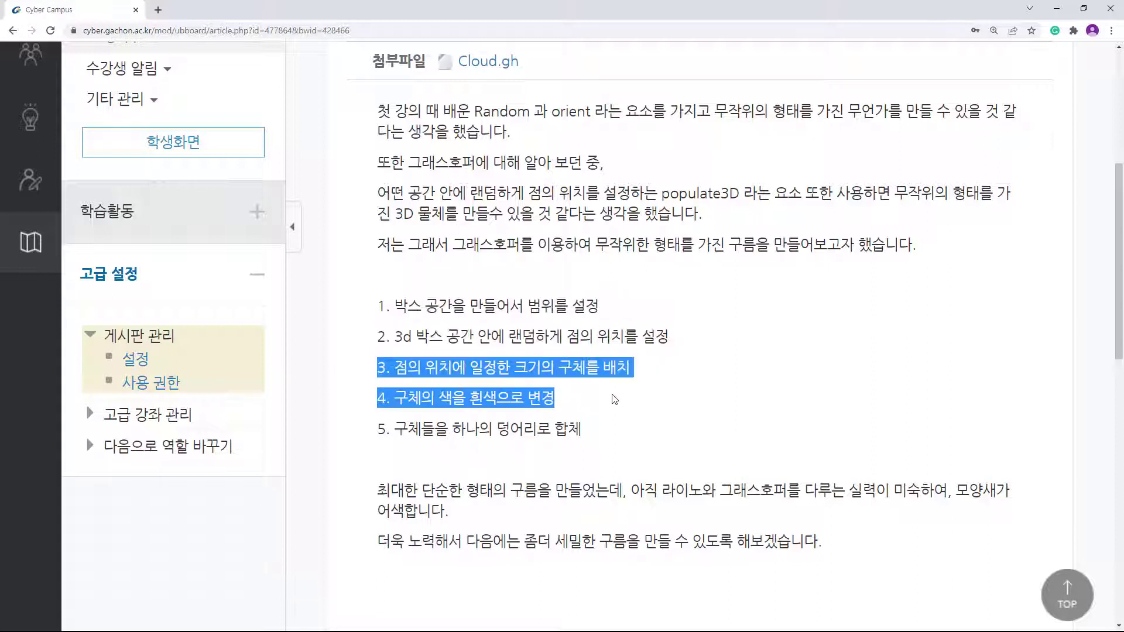
left_click_drag(582, 437, 343, 427)
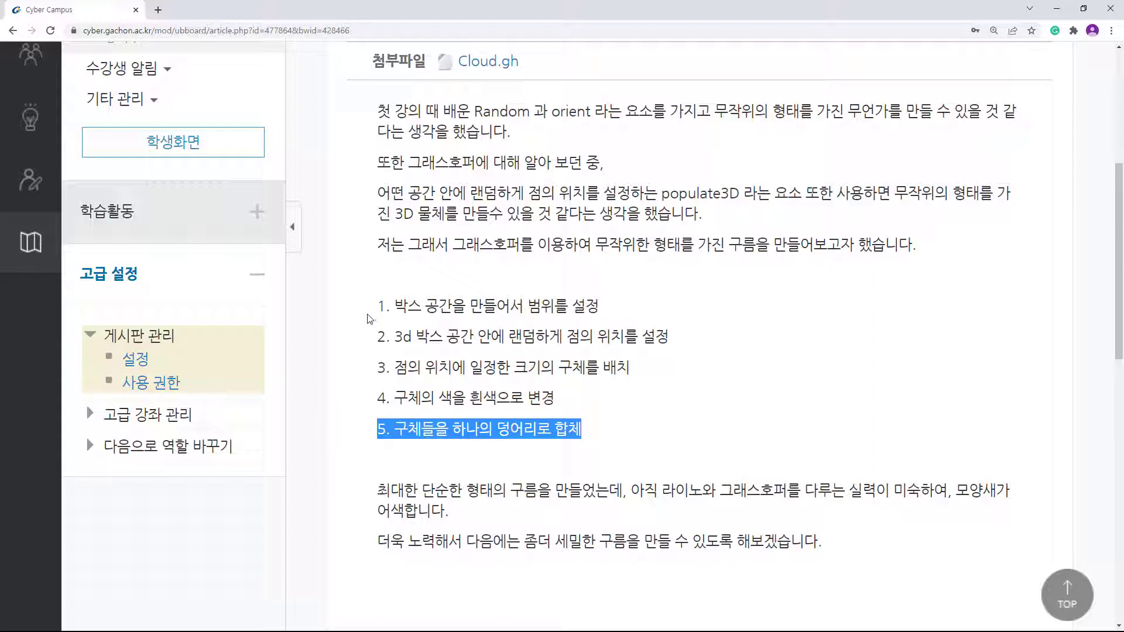
left_click(650, 455)
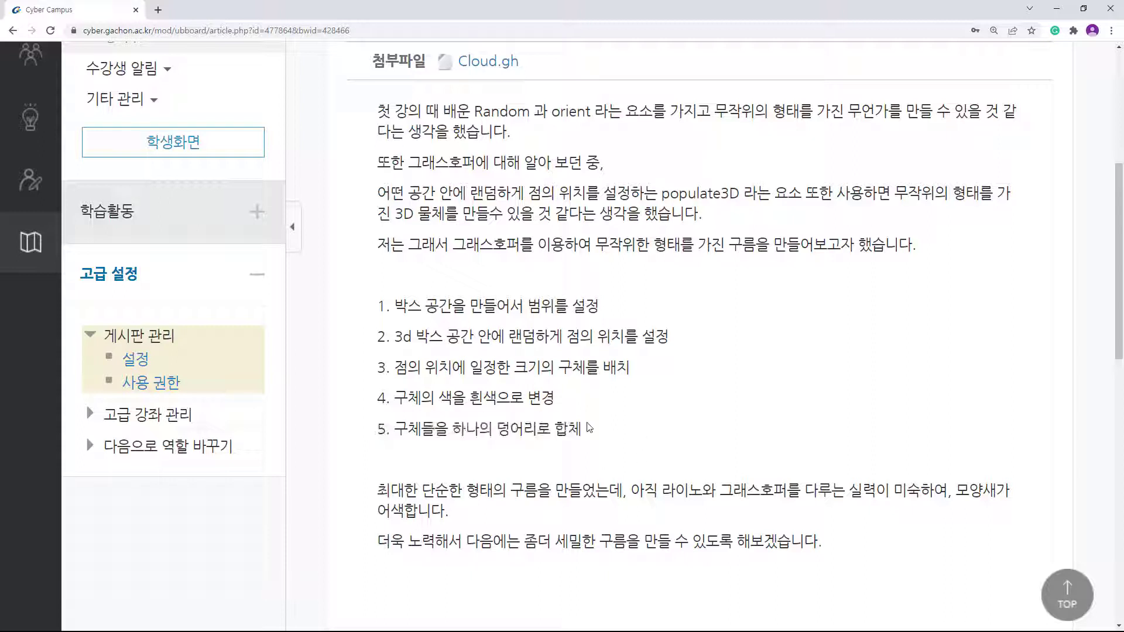
left_click_drag(344, 435, 377, 443)
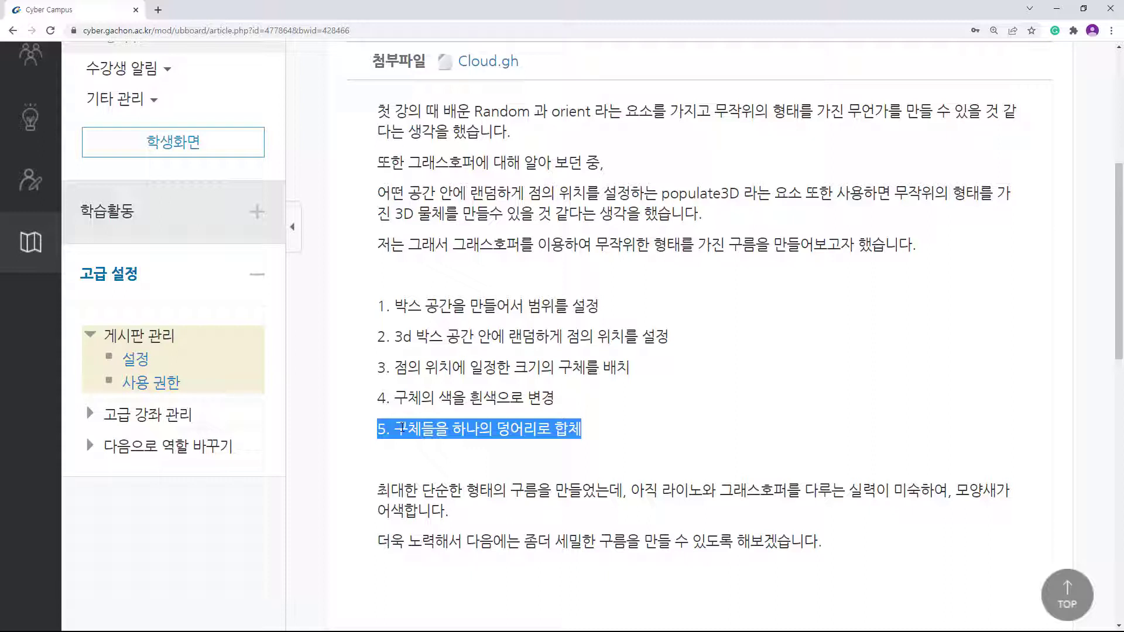
left_click(832, 543)
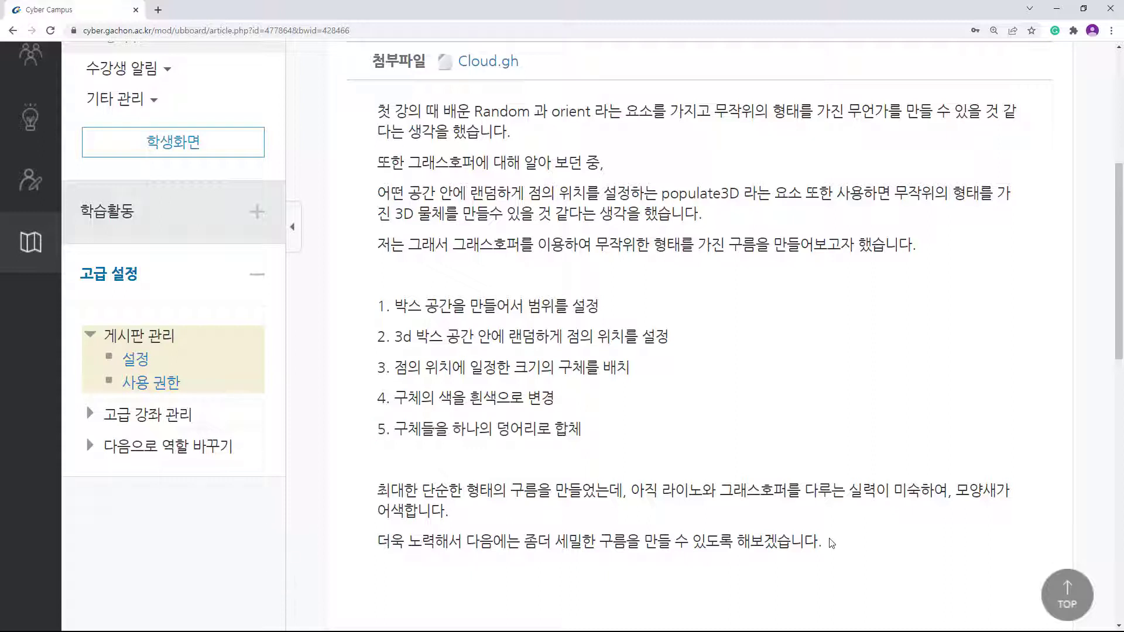
left_click(1057, 8)
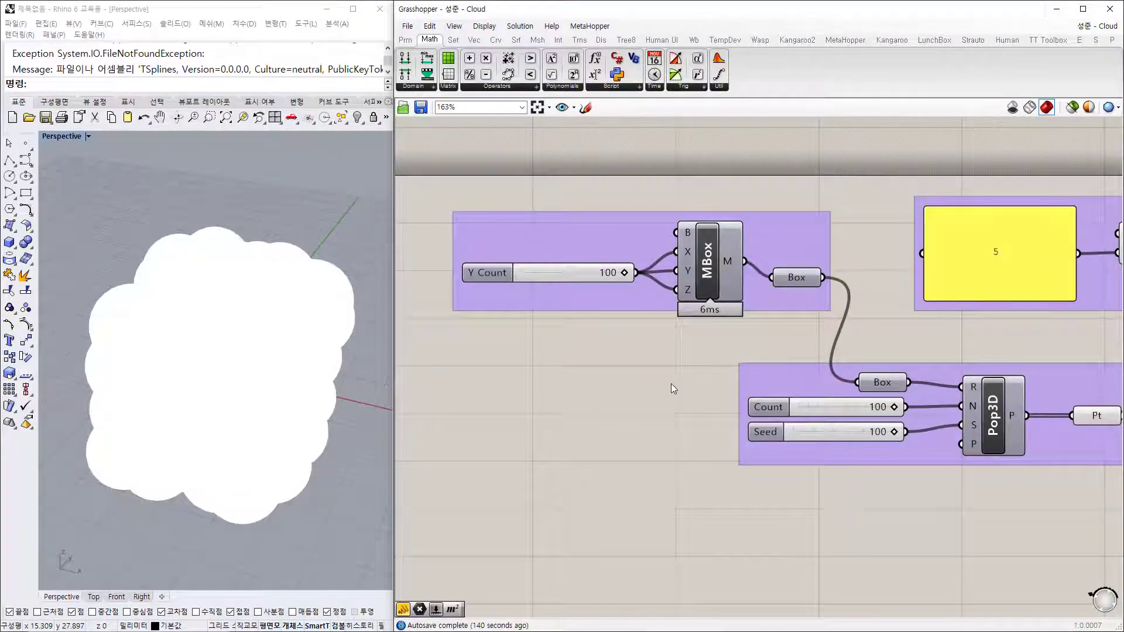
Step: Preview only selected components and display the MBox box in Rhino
right_click_drag(672, 384, 621, 372)
left_click(1067, 109)
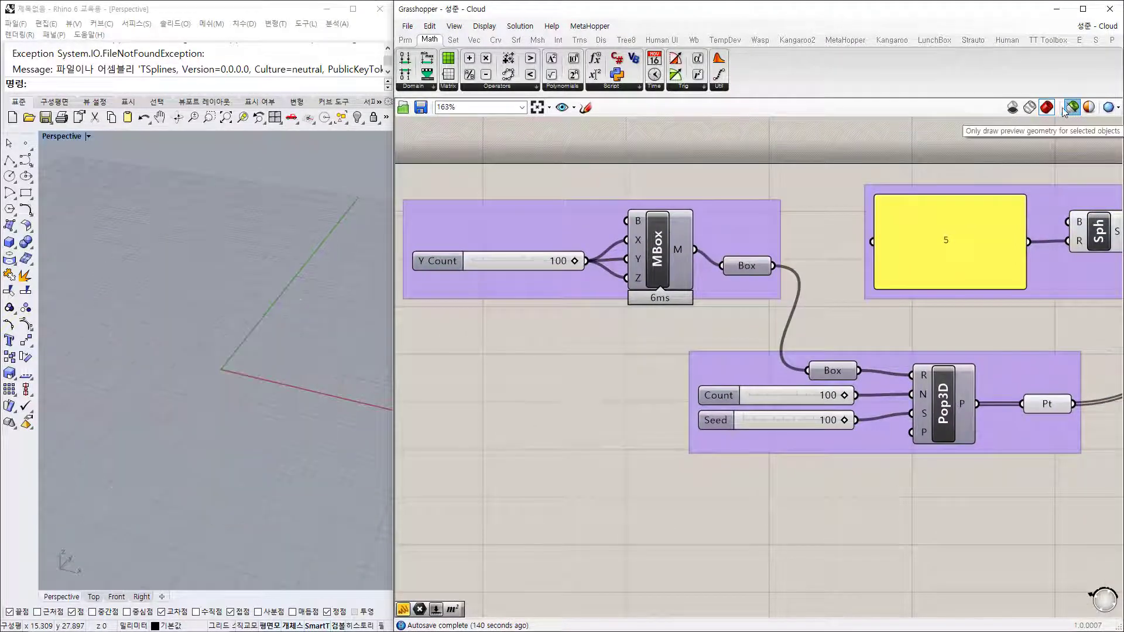
left_click(660, 266)
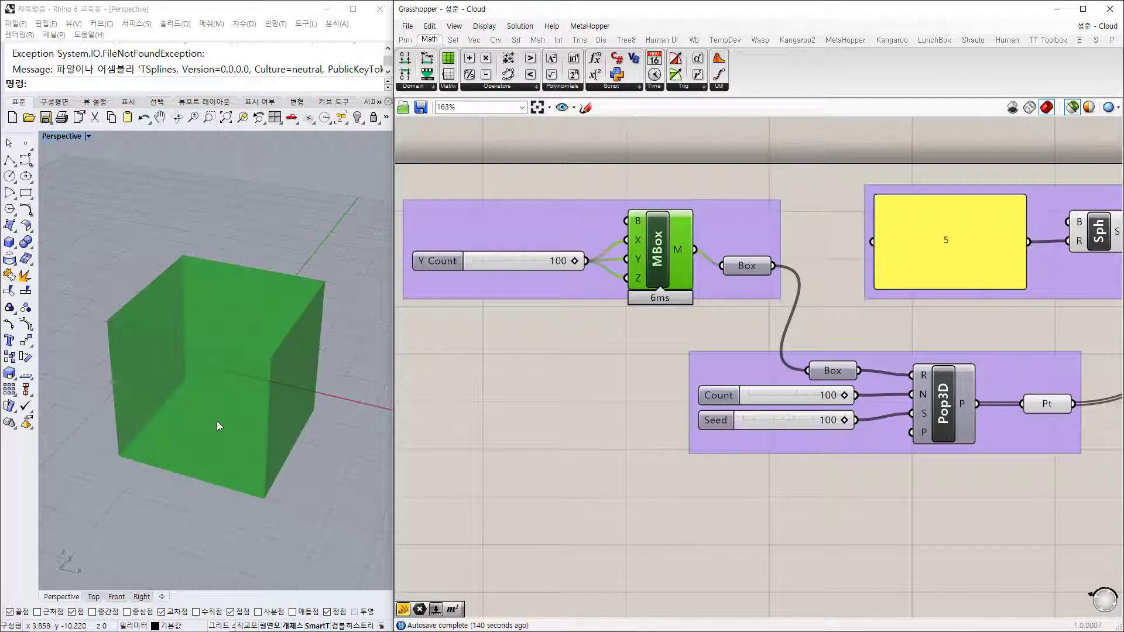
mouse_move(219, 426)
right_mouse_down()
mouse_move(221, 371)
mouse_move(228, 414)
right_mouse_up()
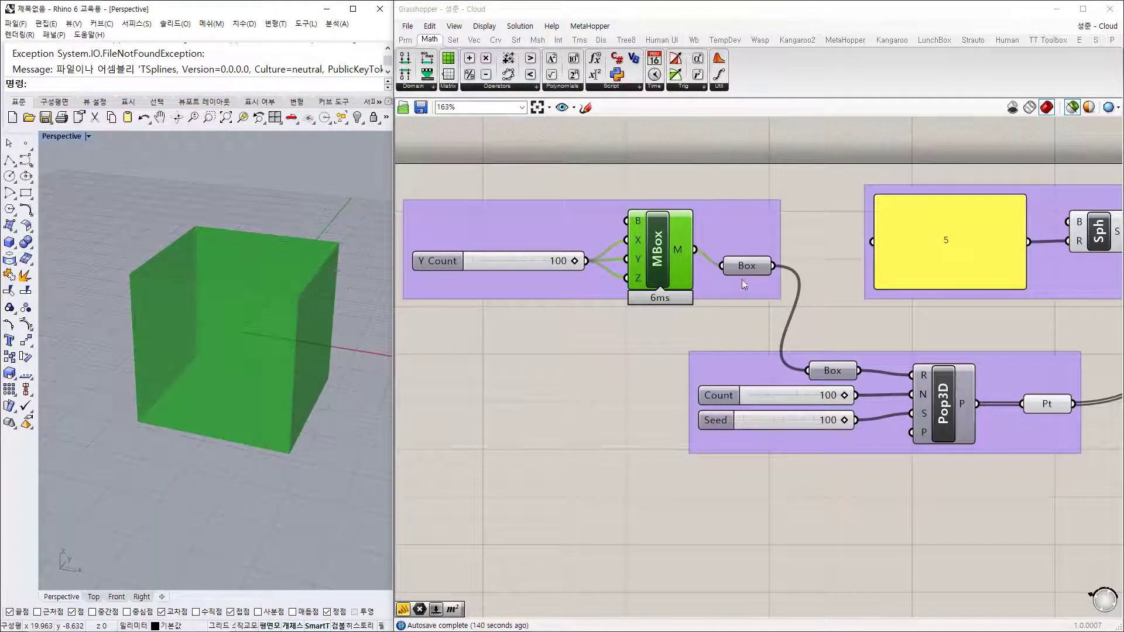
right_click_drag(906, 346, 677, 300)
right_click_drag(582, 278, 738, 321)
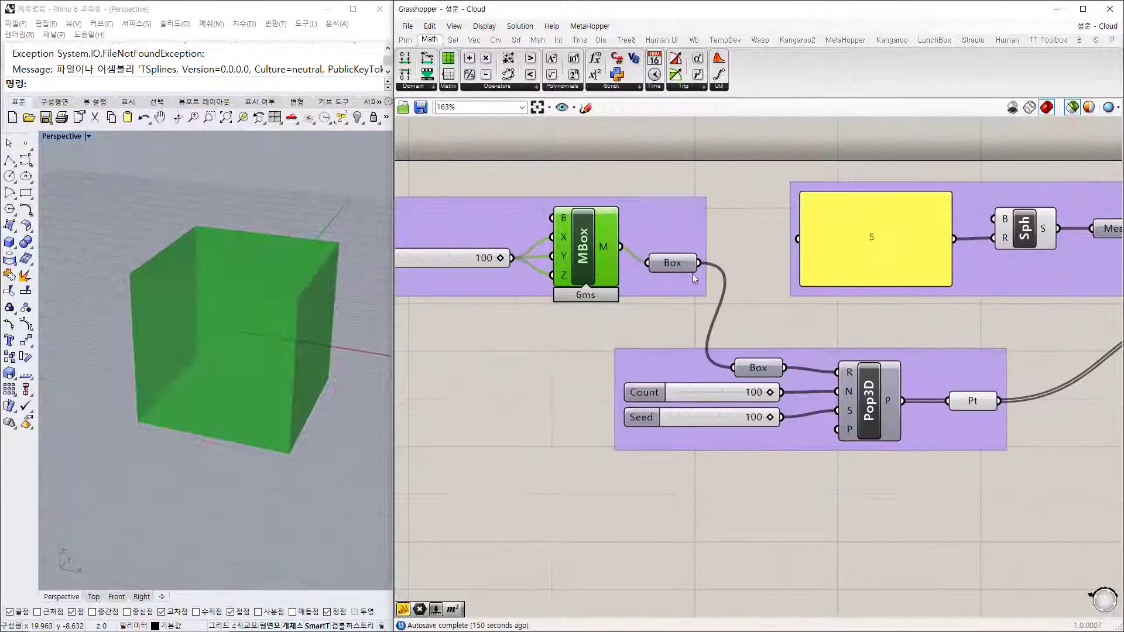
left_click(676, 267)
Step: Preview the 100 points Pop3D scatters inside the box, comparing against the box
right_click_drag(860, 346, 698, 288)
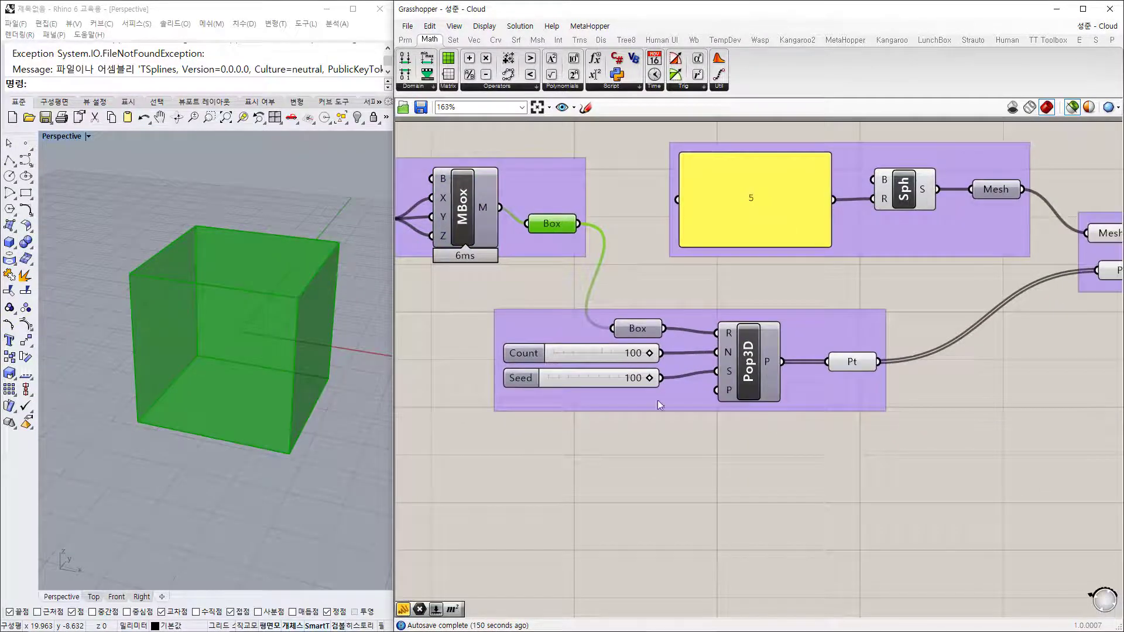
left_click(640, 331)
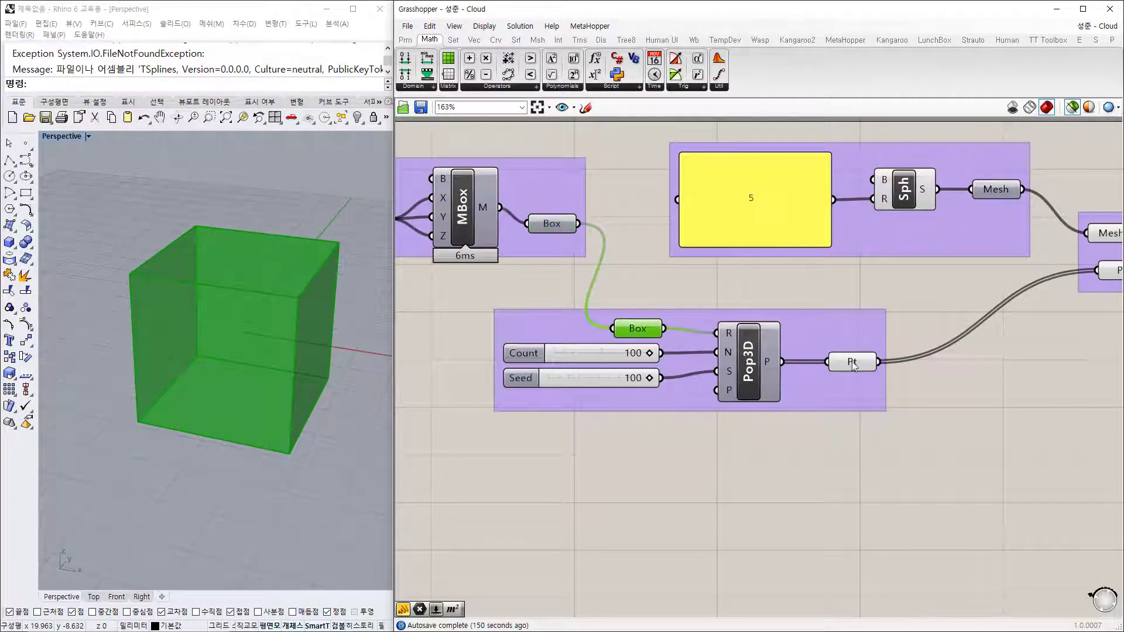
left_click(750, 377)
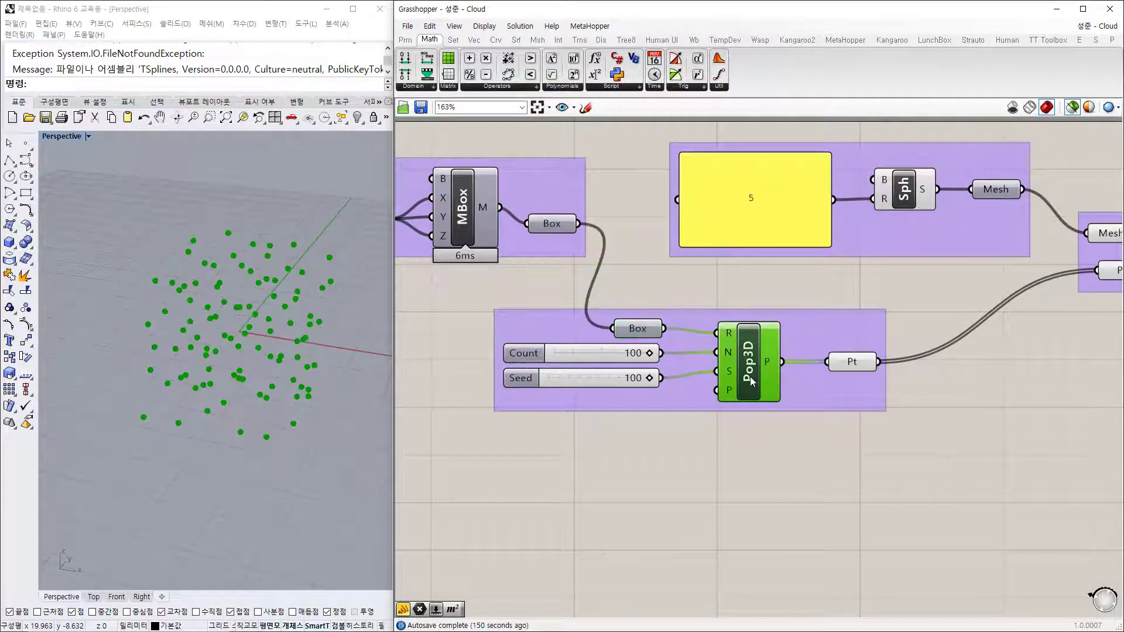
left_click(850, 364)
right_click_drag(639, 339, 519, 317)
left_click(519, 307)
left_click(732, 341)
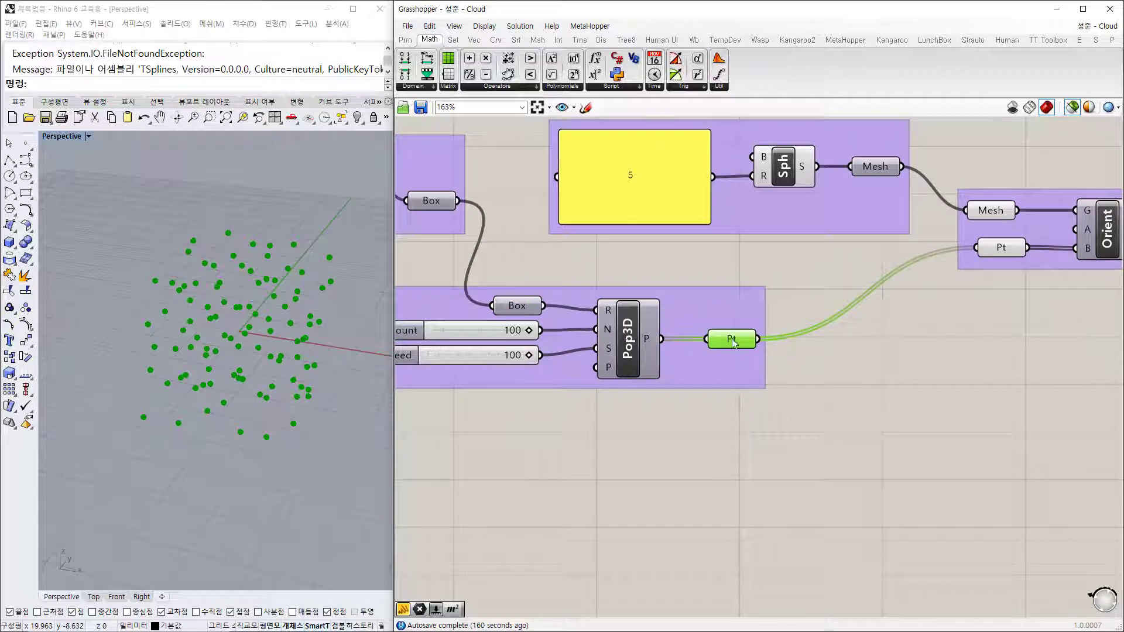
Step: Preview the single Sph sphere, then spheres oriented onto every populated point
right_click_drag(859, 283, 798, 351)
left_click(736, 238)
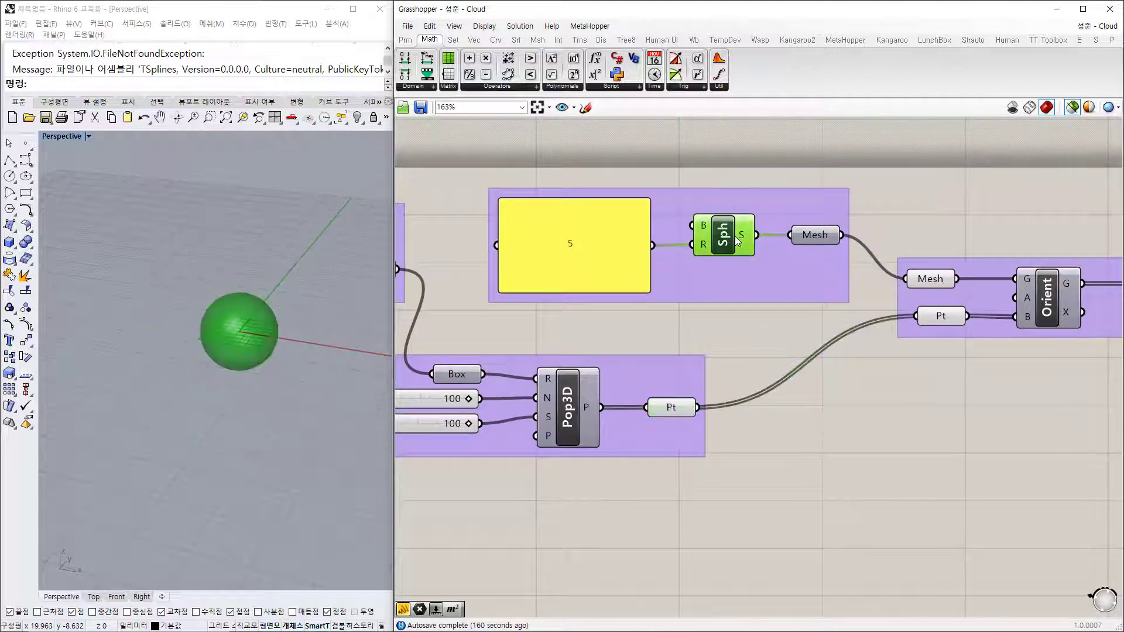
right_click_drag(949, 288, 584, 276)
left_click(581, 271)
left_click(573, 306)
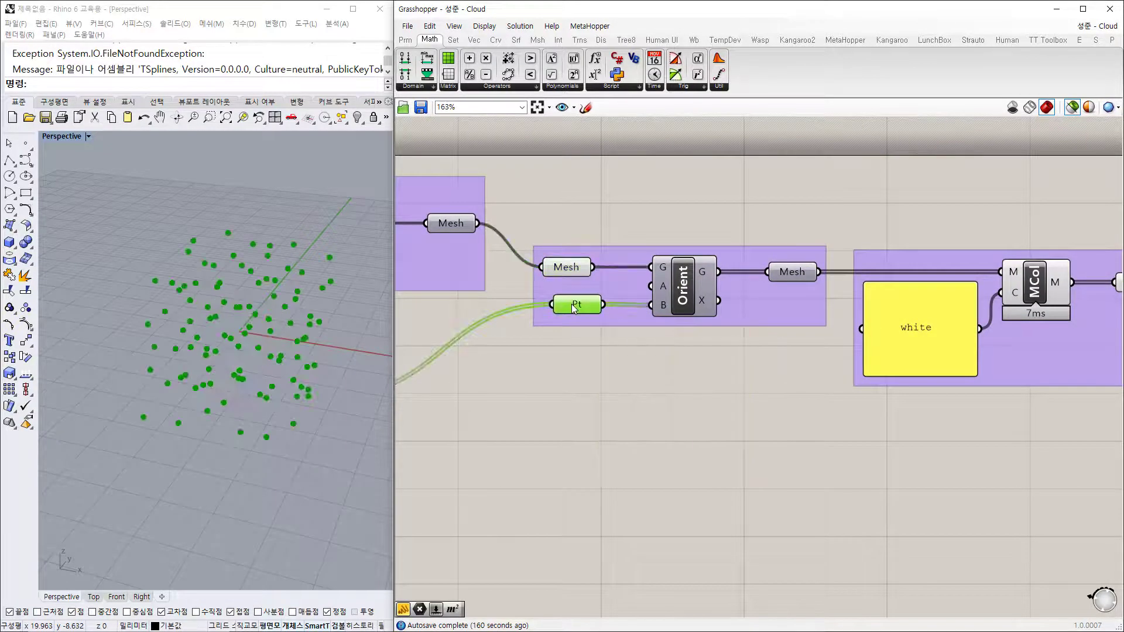
left_click(799, 276)
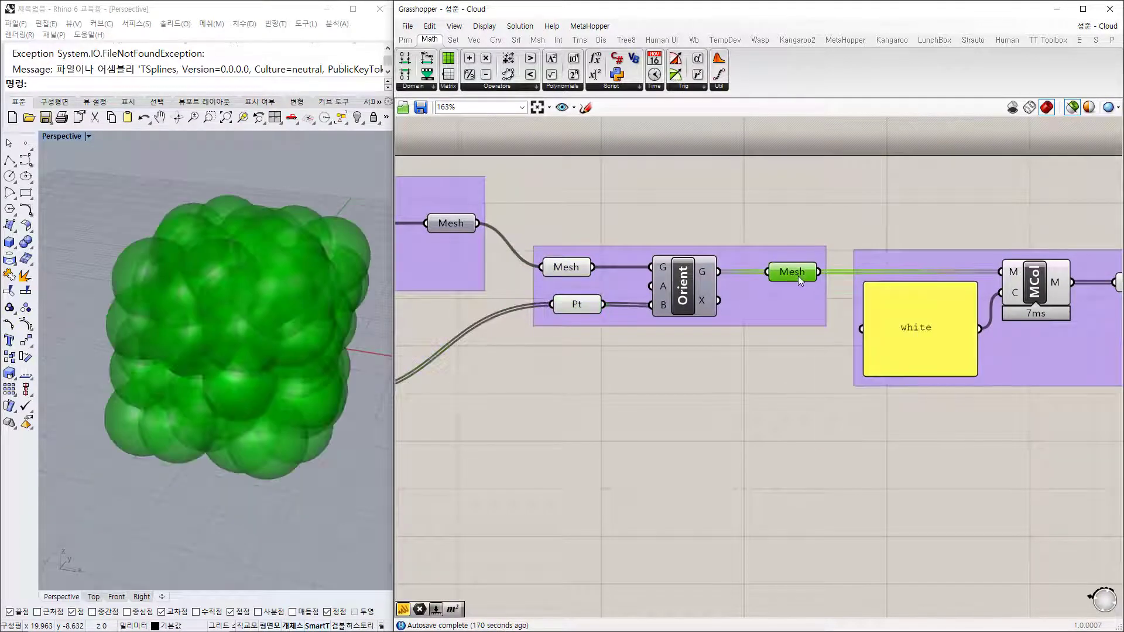
Step: Preview the white MCol sphere meshes and the MUnion cloud result
right_click_drag(950, 299, 621, 257)
left_click(811, 240)
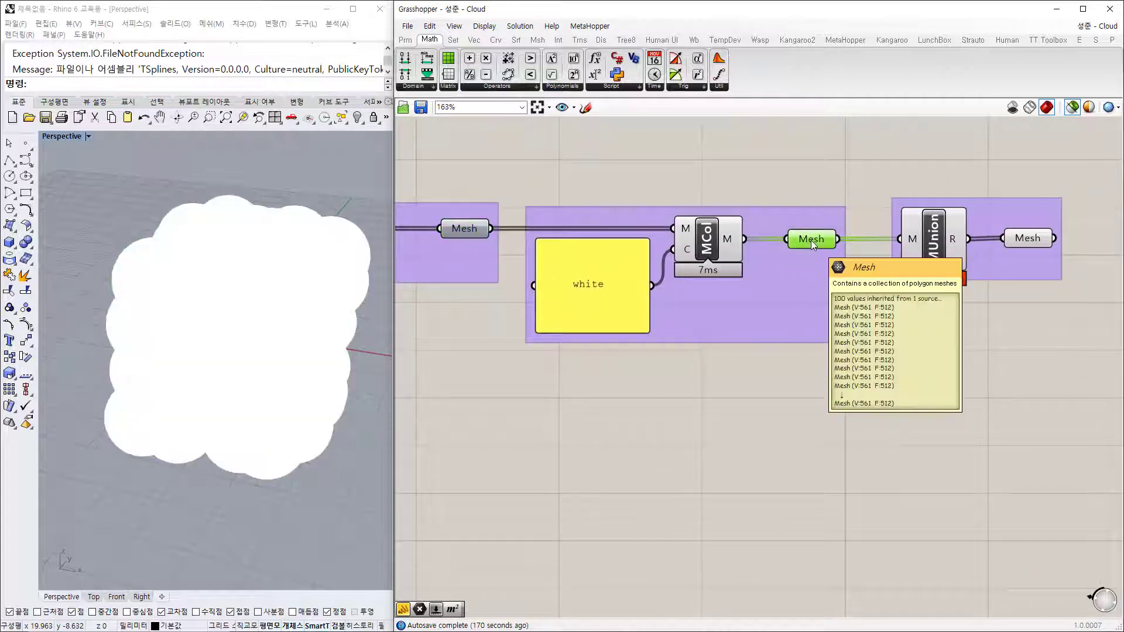
left_click(594, 287)
left_click(706, 255)
left_click(812, 239)
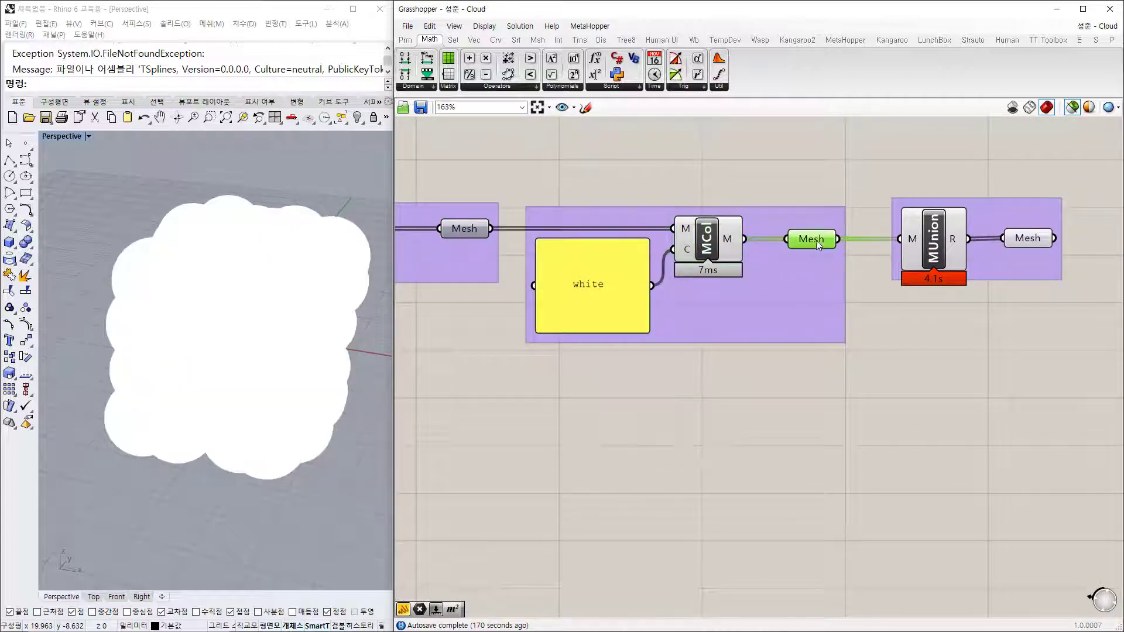
right_click_drag(944, 314, 768, 330)
left_click(762, 251)
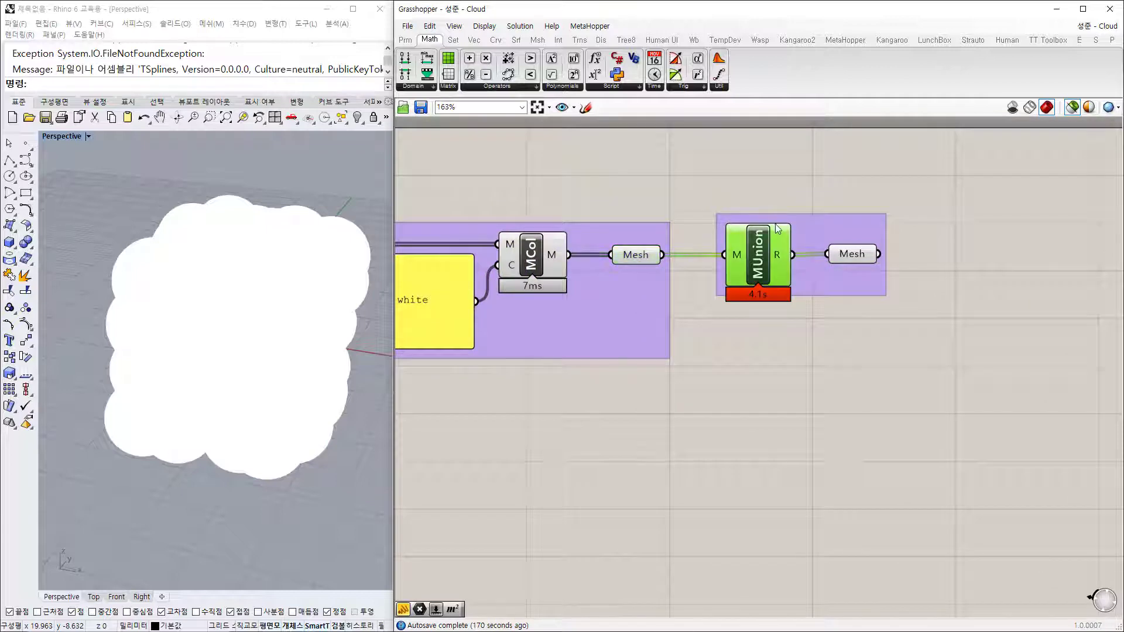
Step: Zoom and pan out to show the whole definition from sliders to MUnion
scroll(817, 219, "up", 2)
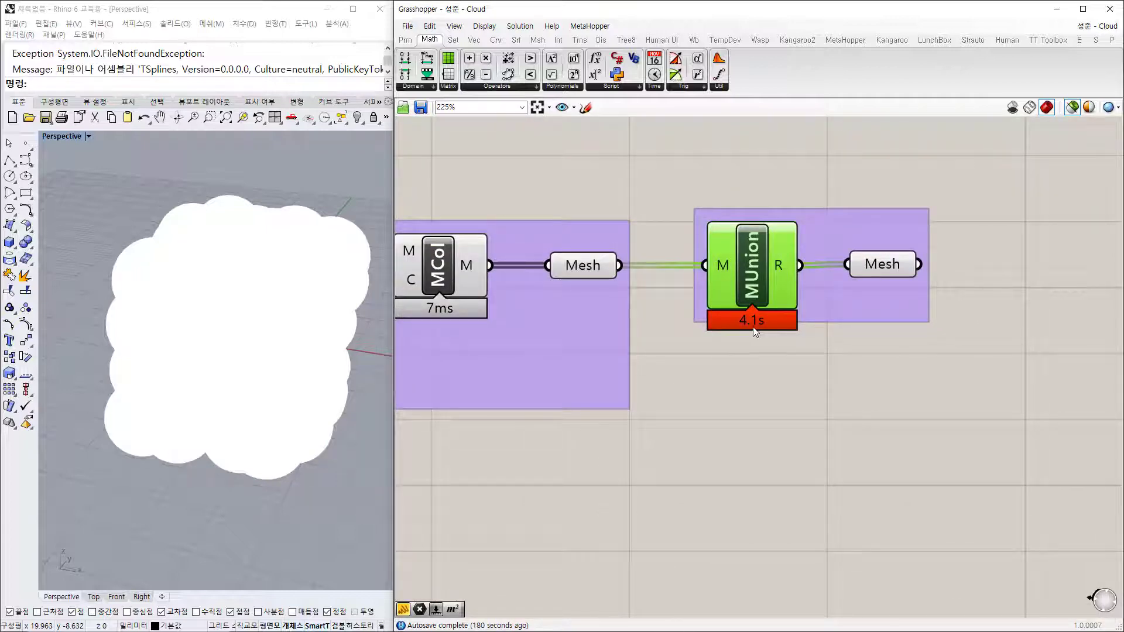
scroll(680, 414, "down", 4)
right_click_drag(679, 414, 855, 397)
right_click_drag(584, 373, 856, 314)
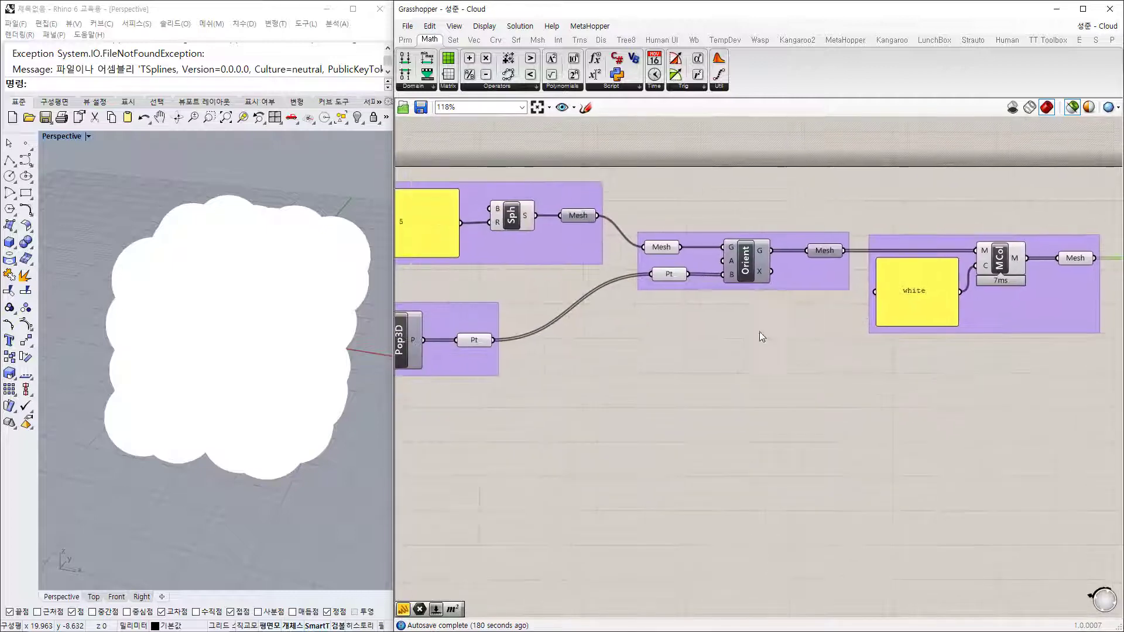
right_click_drag(678, 343, 759, 334)
right_click_drag(515, 346, 659, 340)
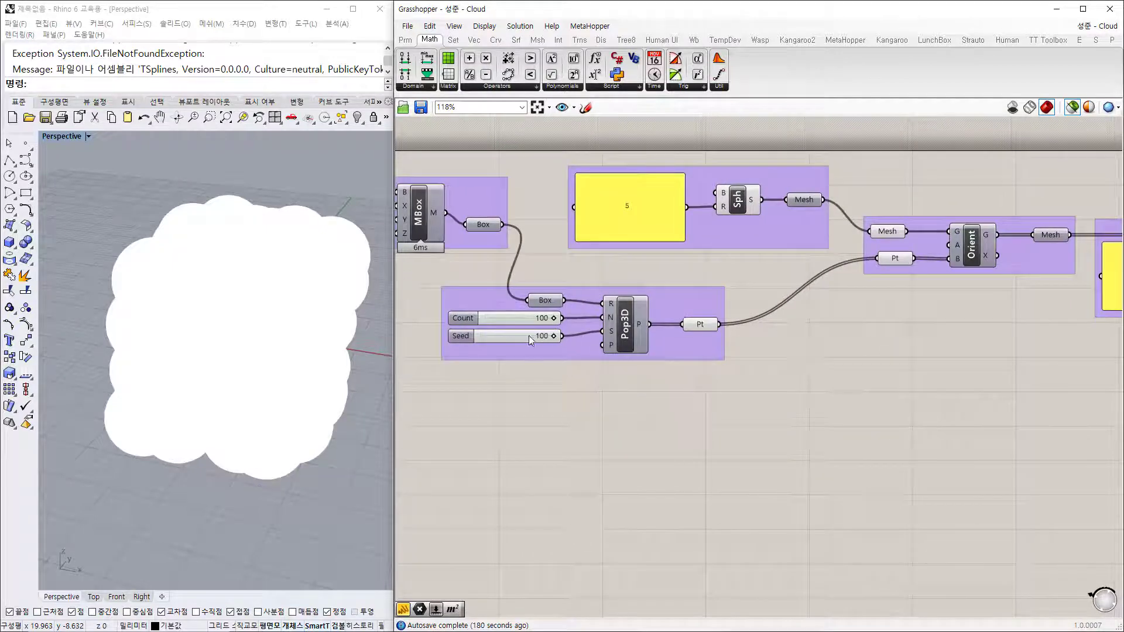
right_click_drag(978, 366, 658, 375)
right_click_drag(906, 374, 1016, 369)
right_click_drag(593, 365, 778, 328)
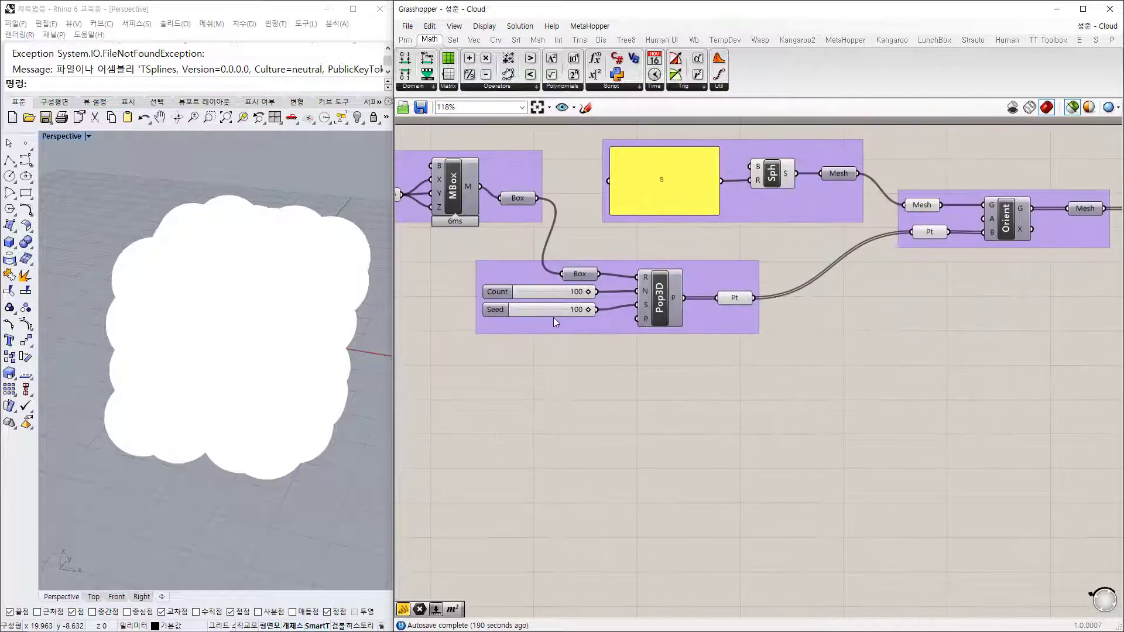
scroll(554, 314, "down", 2)
right_click_drag(680, 342, 574, 336)
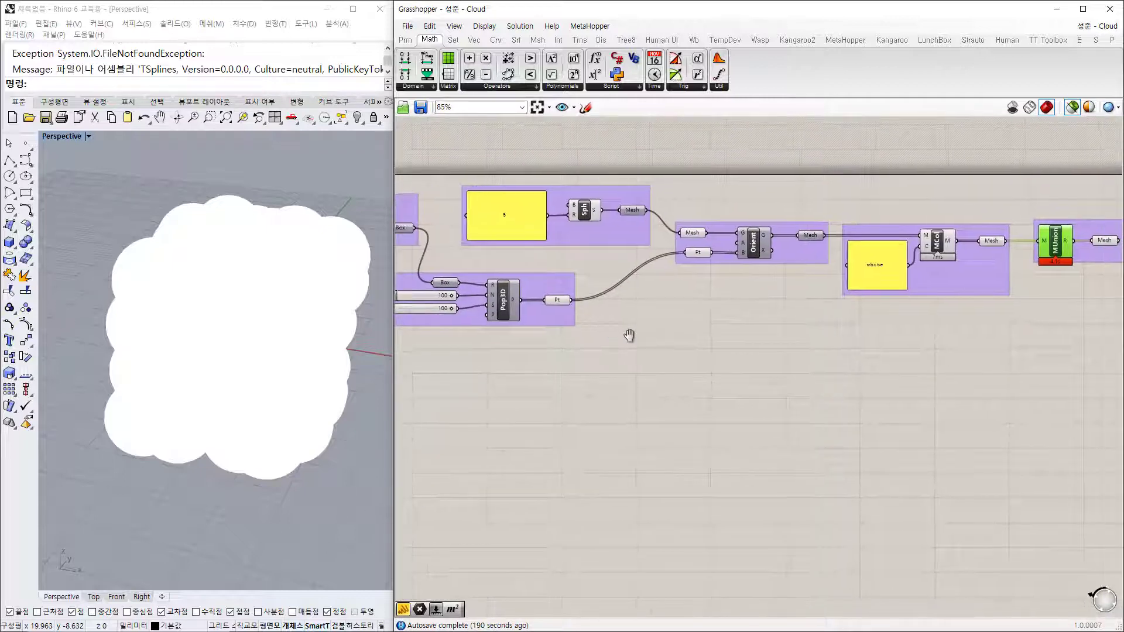
Step: Set the Populate 3D Seed slider from 100 to 69 in the Slider dialog
double_click(427, 308)
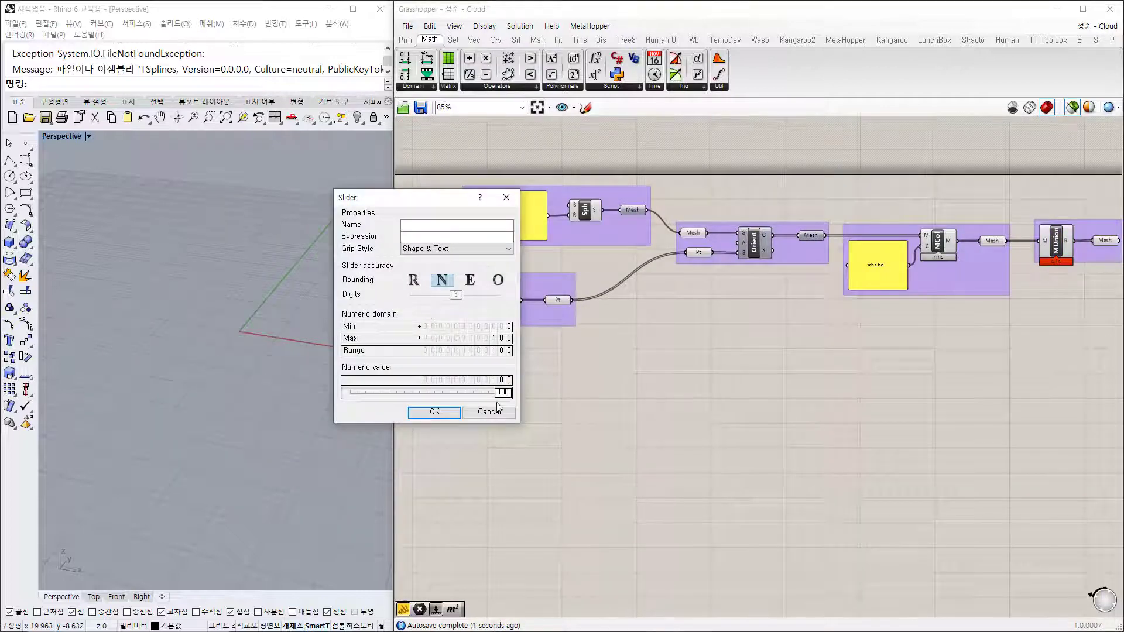
left_click_drag(503, 392, 455, 393)
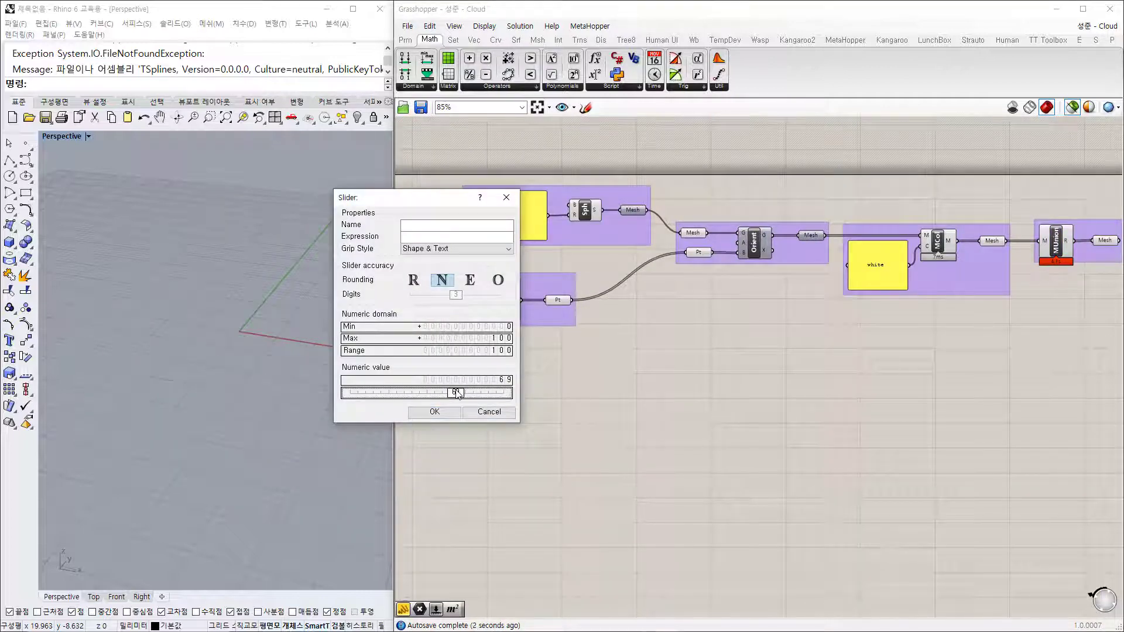
left_click(434, 413)
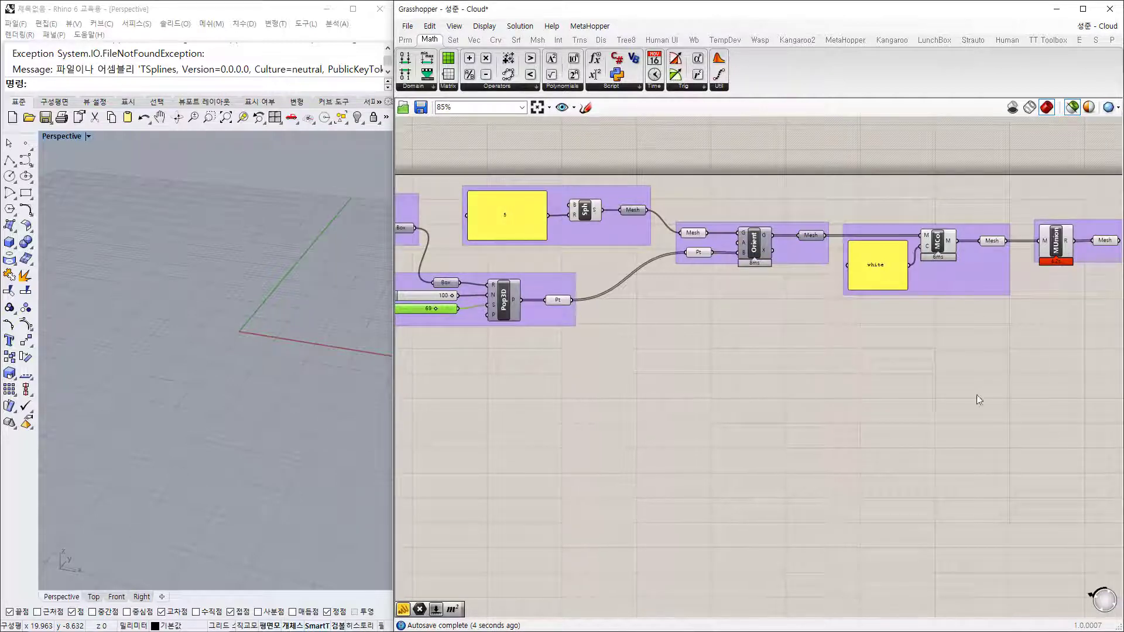
Step: Preview the coloured mesh and the final MUnion mesh using Selected Only Preview
left_click(1055, 249)
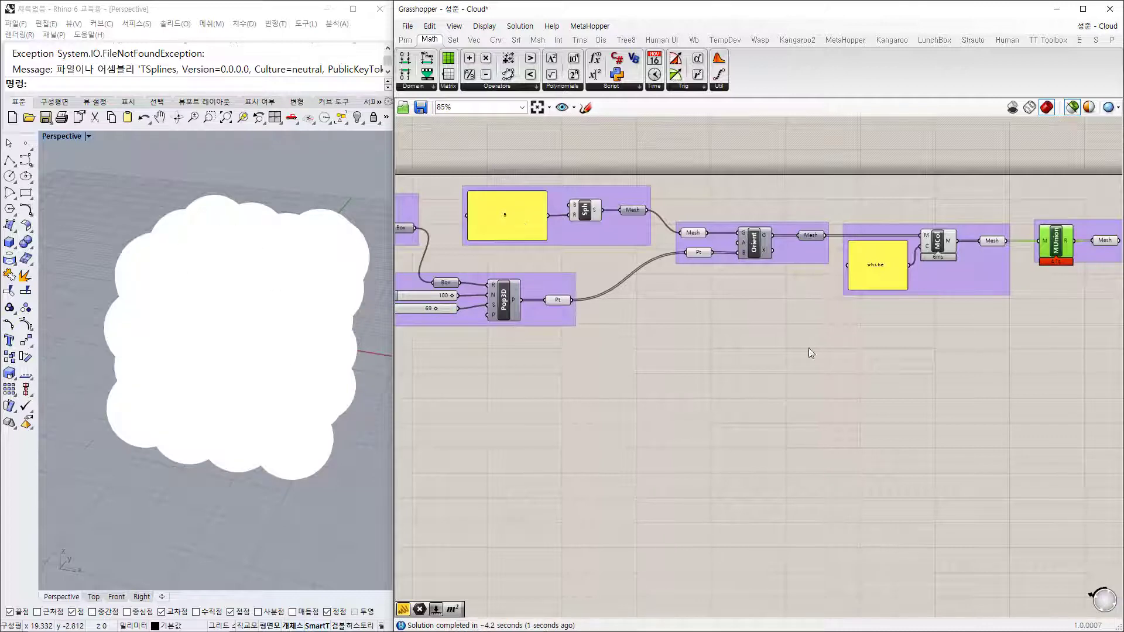
scroll(926, 280, "up", 5)
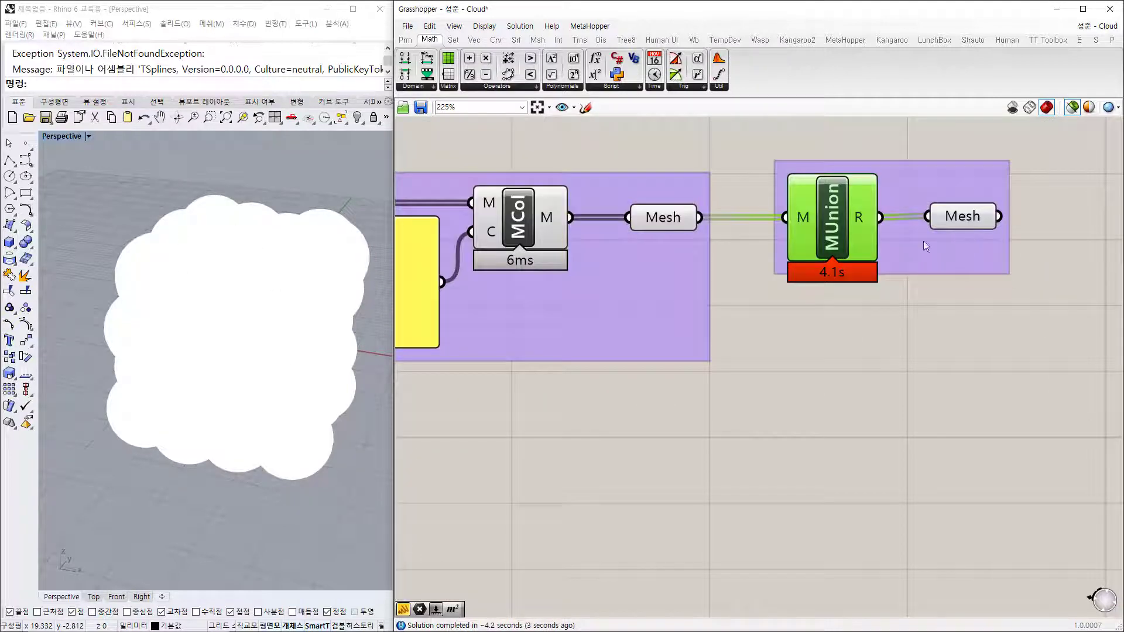
left_click(964, 220)
left_click(695, 219)
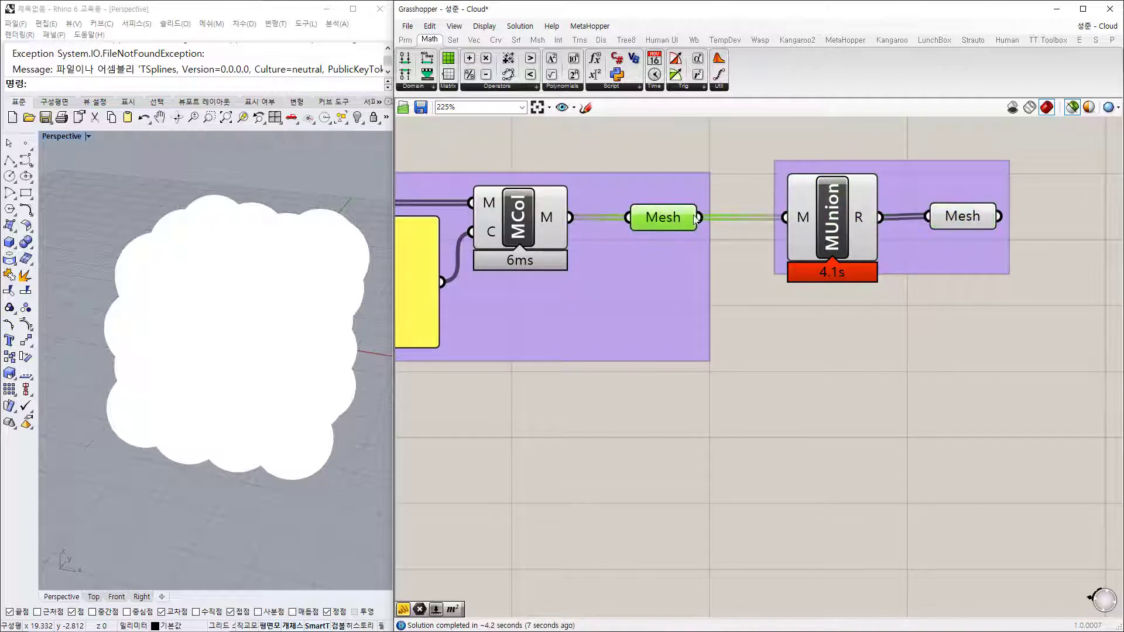
left_click(968, 222)
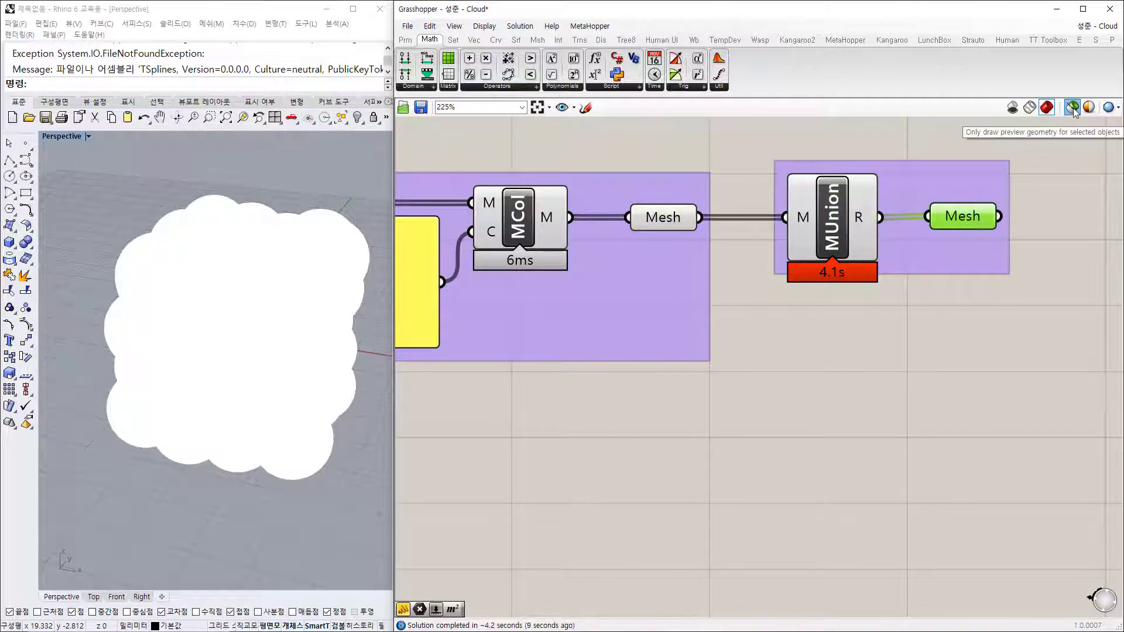
left_click(835, 417)
left_click(522, 226)
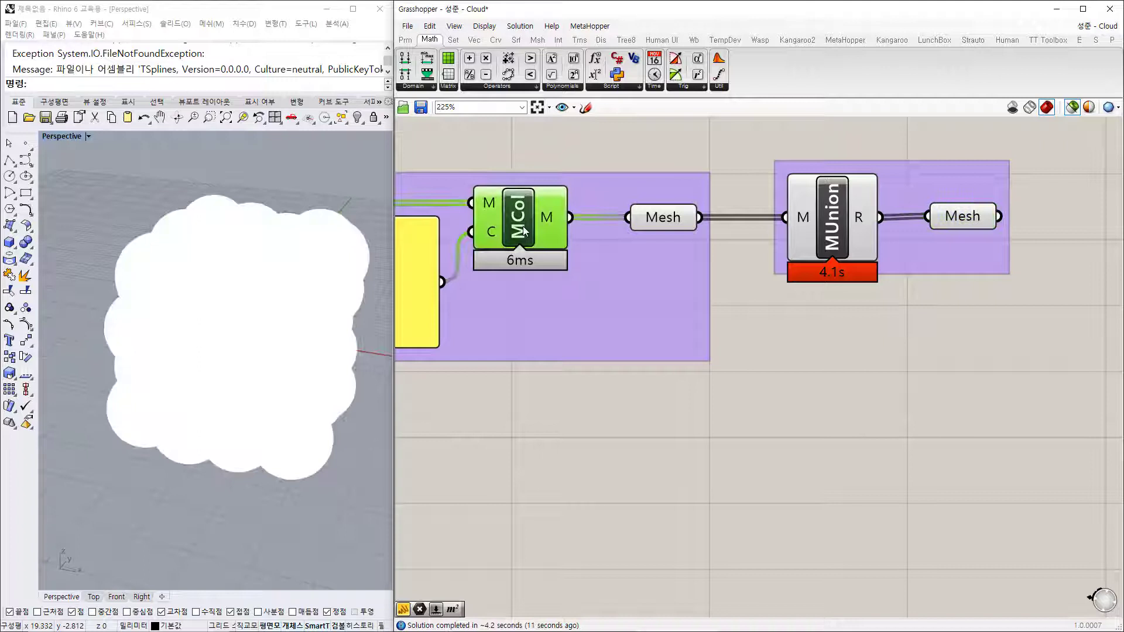
left_click(656, 227)
left_click(823, 226)
left_click(980, 224)
left_click(1035, 319)
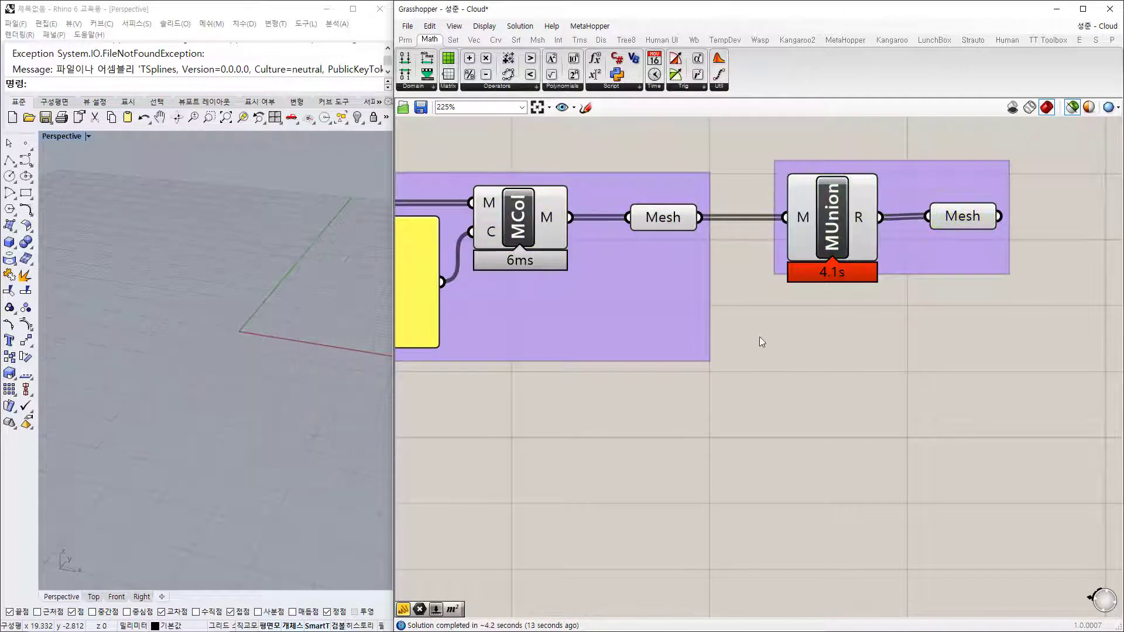
scroll(760, 336, "down", 3)
Step: Turn preview on for the MUnion component and select its final Mesh output
left_click_drag(516, 174, 747, 323)
right_click(799, 369)
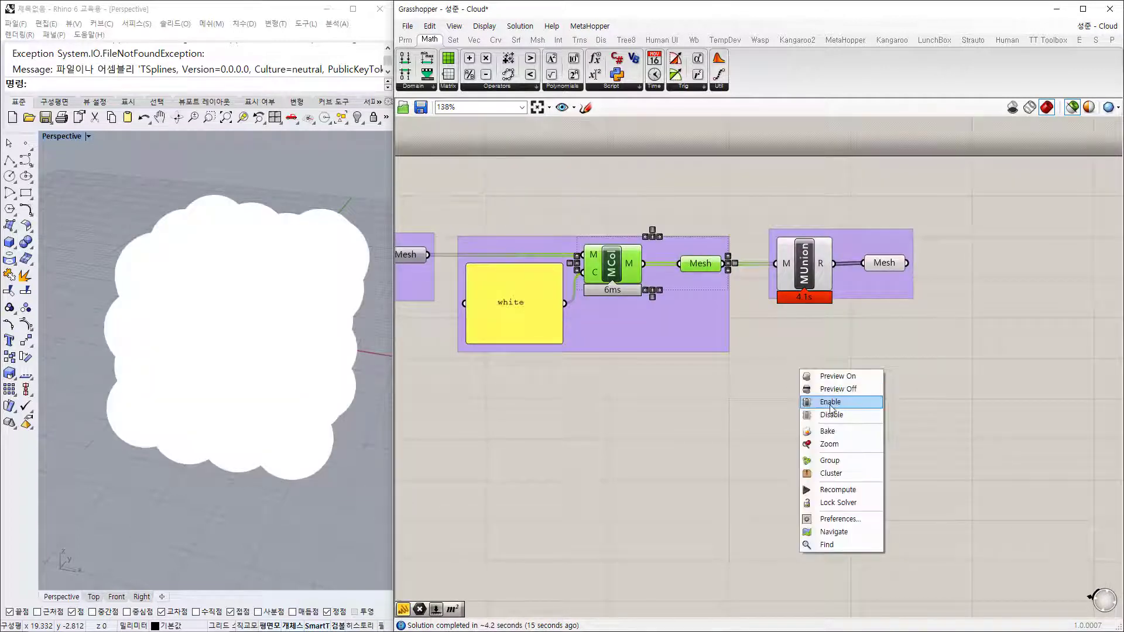
left_click(832, 402)
left_click(765, 391)
left_click_drag(740, 188, 867, 367)
right_click(846, 381)
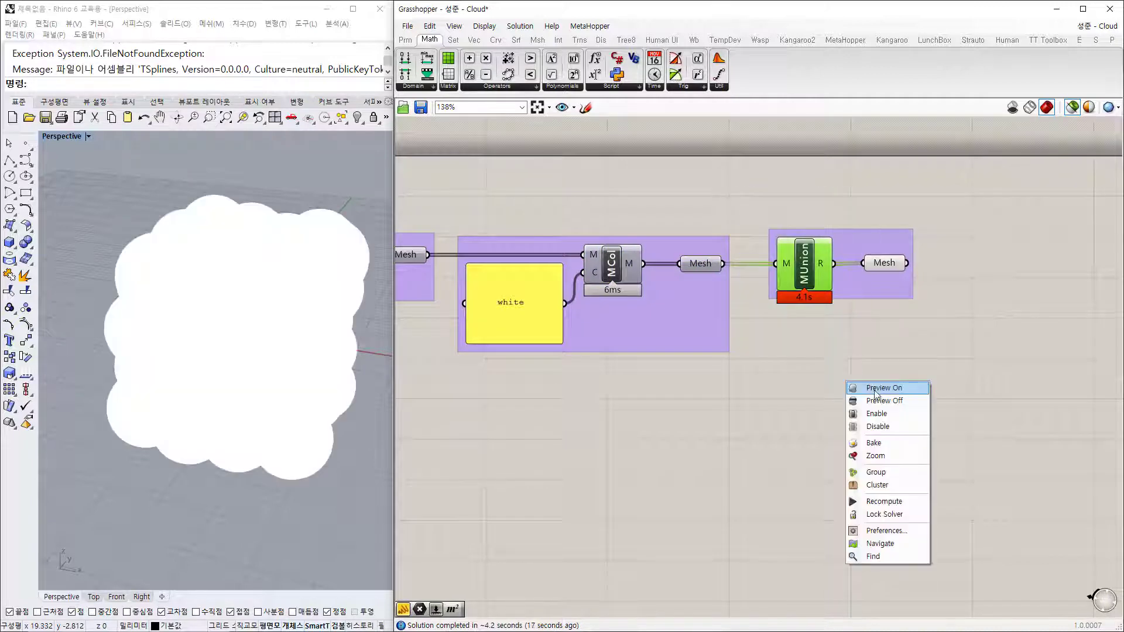
left_click(875, 389)
scroll(818, 389, "down", 3)
left_click(856, 312)
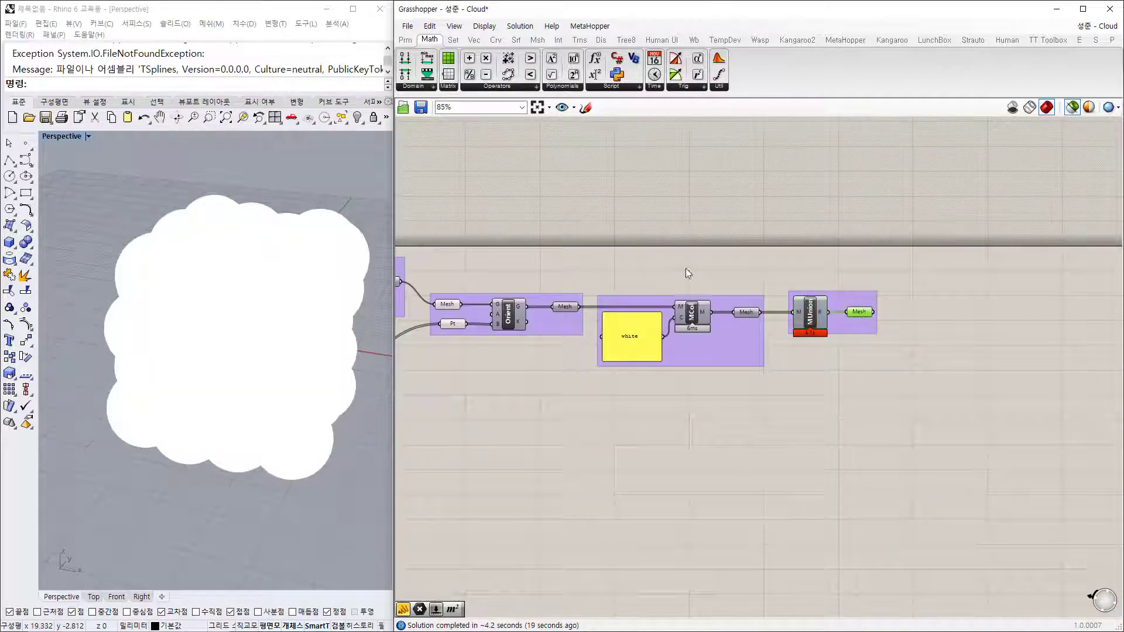
Step: Turn Preview Off for the MBox, Pop3D and Sph components
right_click_drag(503, 180, 660, 185)
right_click_drag(434, 247, 746, 248)
scroll(747, 253, "down", 2)
left_click(609, 221)
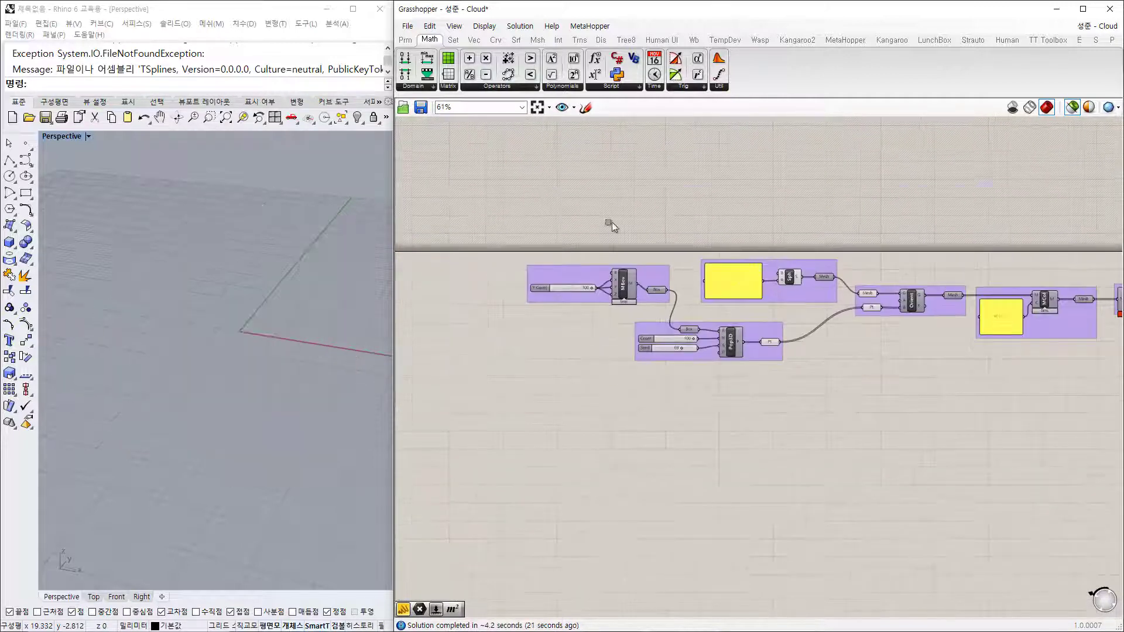
left_click_drag(539, 188, 930, 448)
right_click(929, 448)
left_click(958, 475)
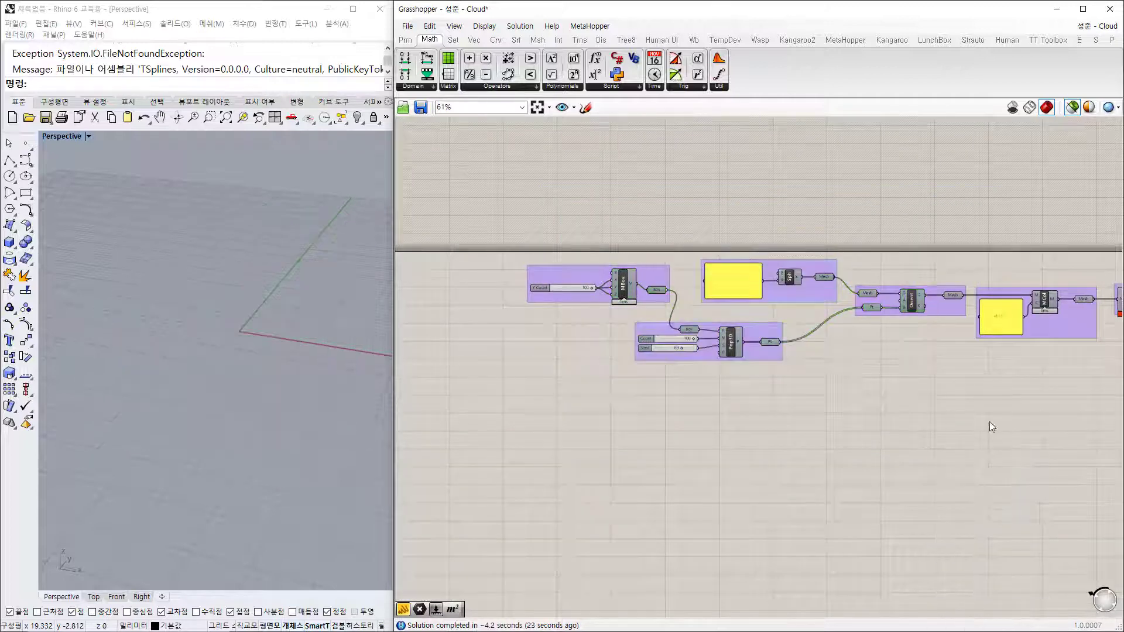
Step: Preview the single sphere mesh, then the Orient output's green sphere cluster
scroll(913, 404, "up", 1)
scroll(660, 265, "up", 1)
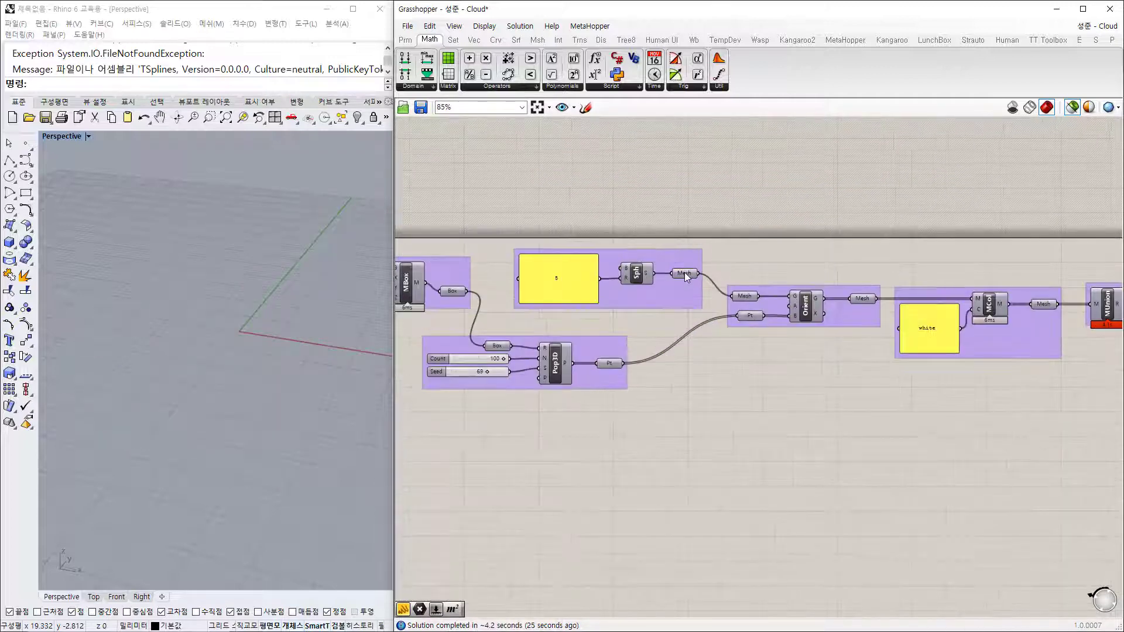
left_click(684, 273)
left_click(863, 299)
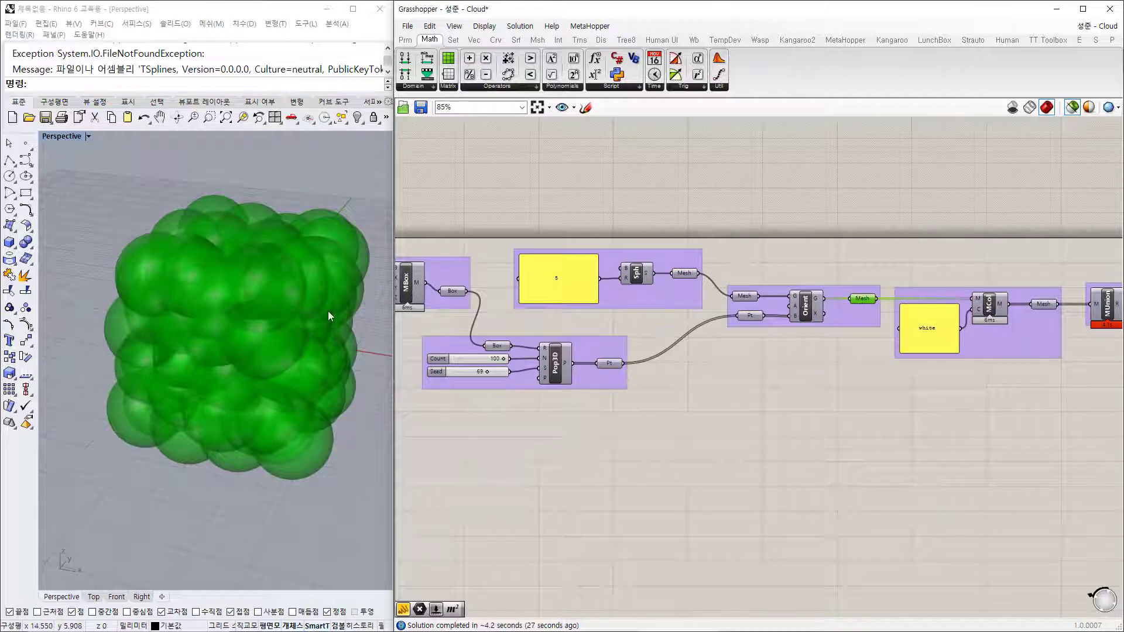
Step: Enable Preview Mesh Edges, clear the selection and turn off Selected Only Preview
right_click_drag(890, 222, 853, 219)
left_click(482, 27)
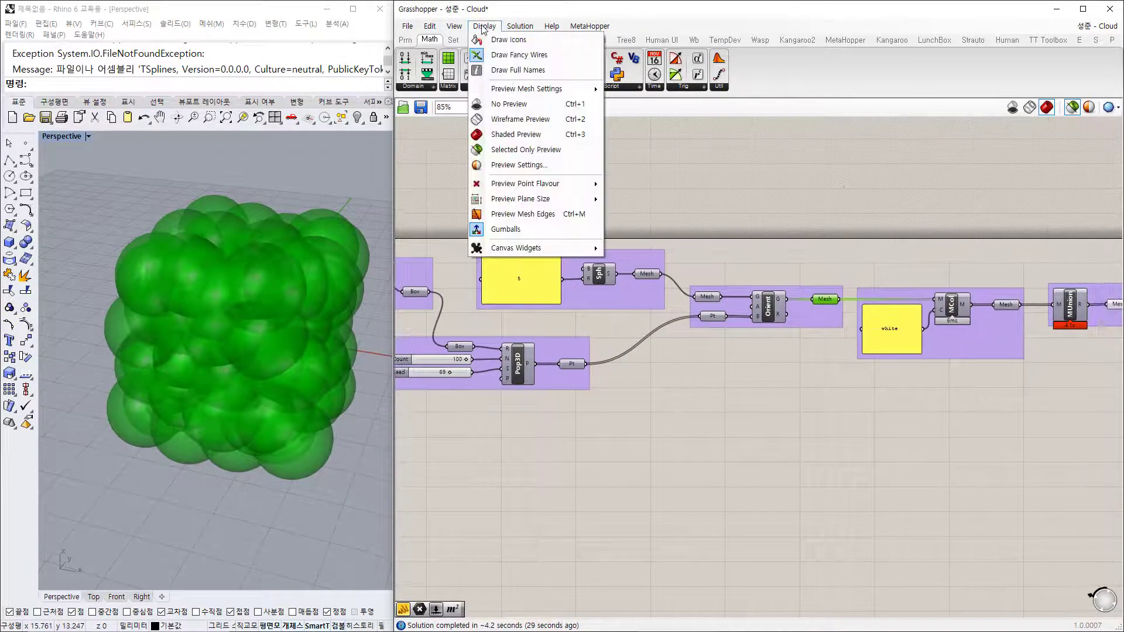
left_click(533, 214)
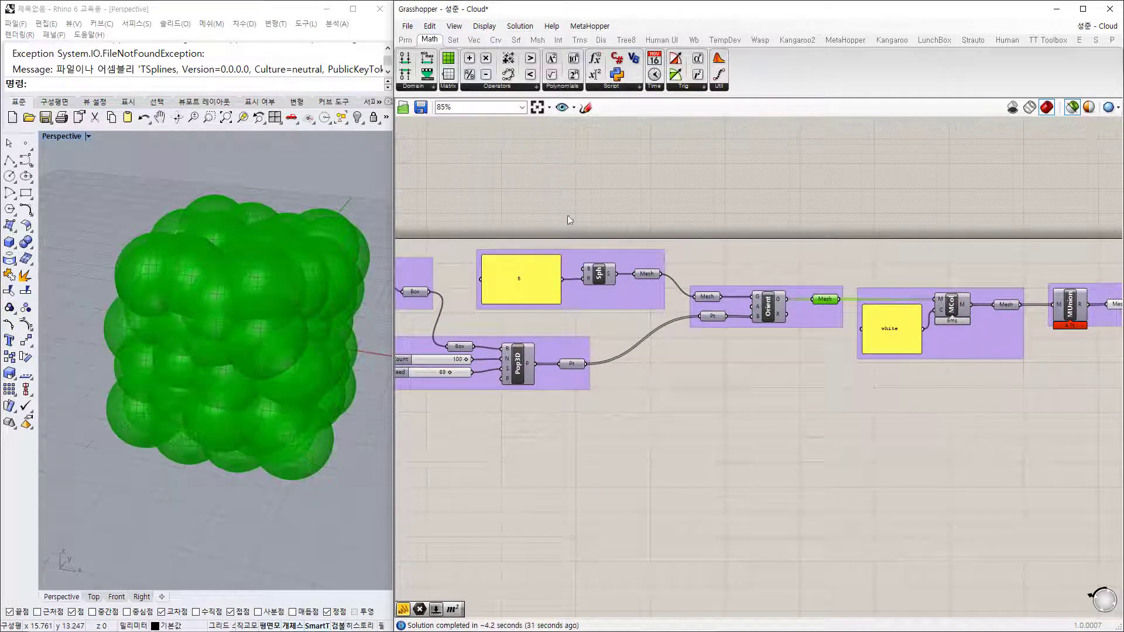
left_click(570, 220)
right_click_drag(971, 234, 729, 214)
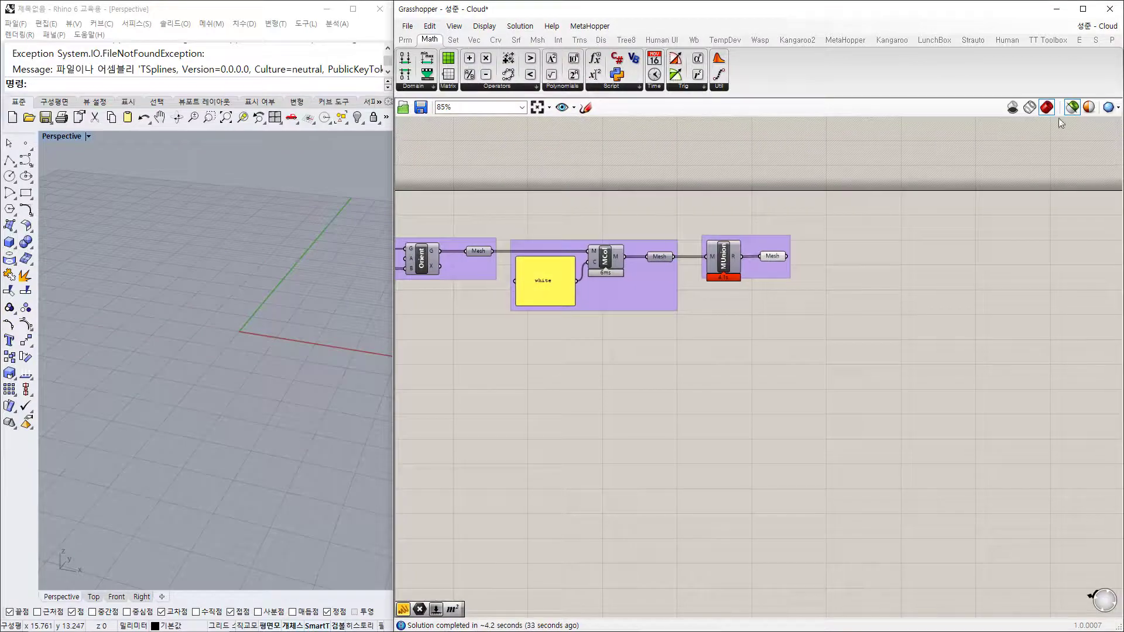
left_click(1072, 108)
Step: Orbit and zoom the Perspective view around the packed cluster, then return to the Count slider
right_click_drag(287, 357, 258, 354)
scroll(258, 354, "up", 3)
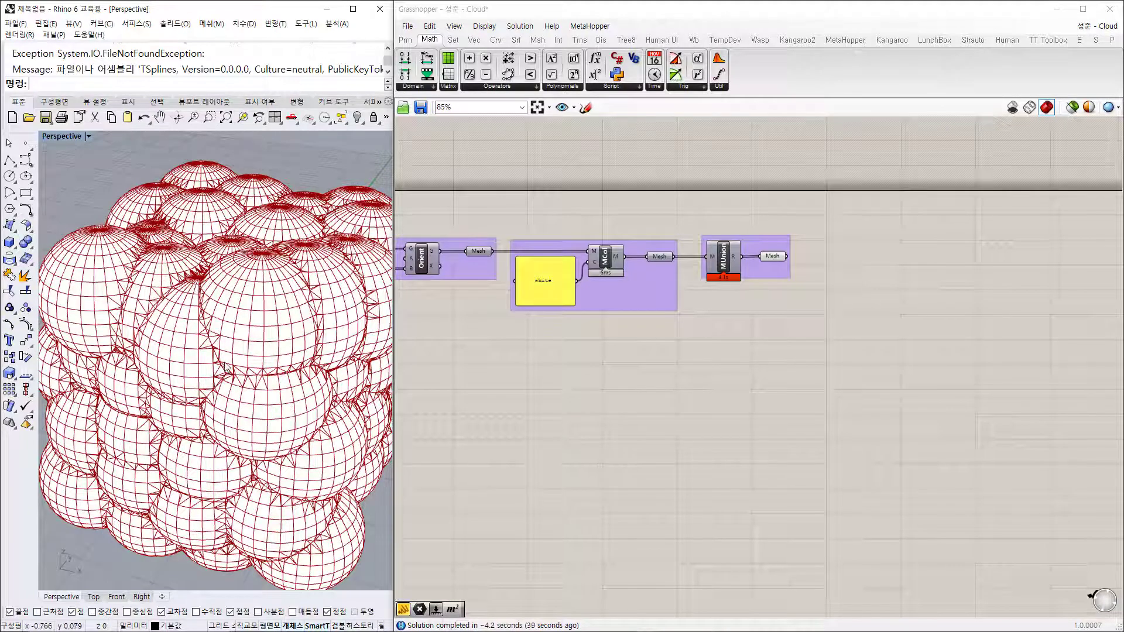
scroll(240, 323, "down", 5)
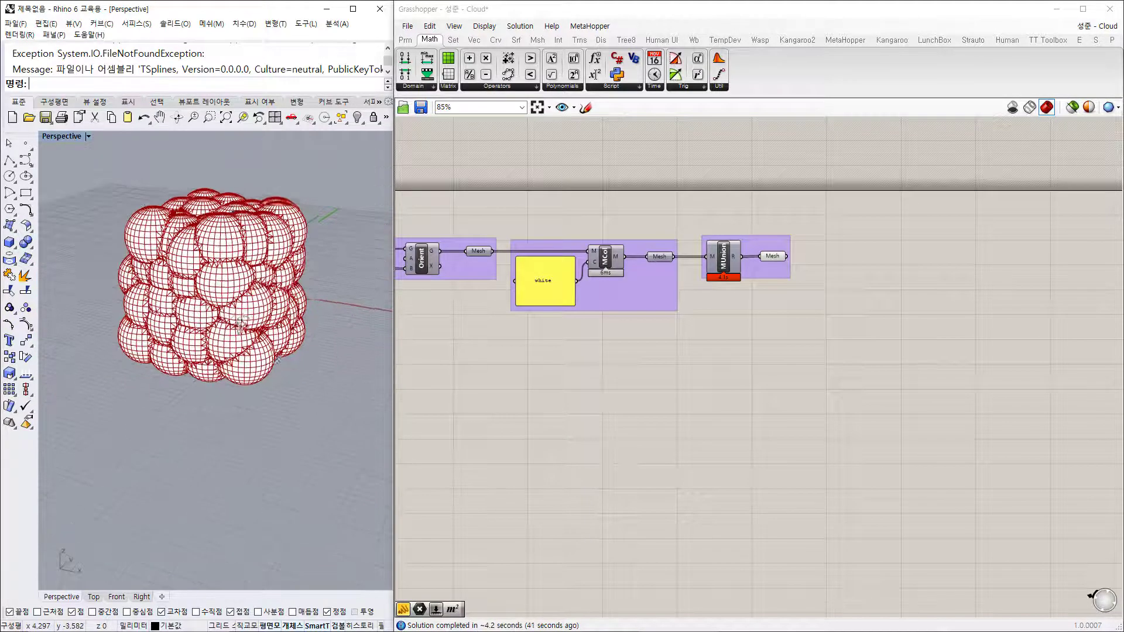
right_click_drag(241, 324, 181, 253)
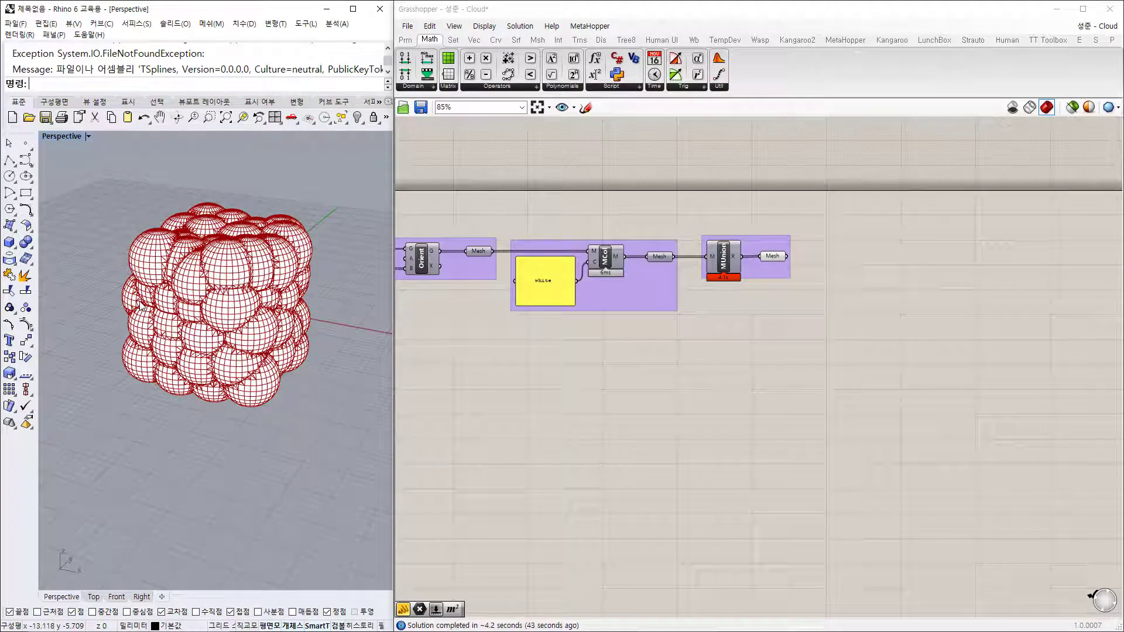
scroll(202, 295, "up", 2)
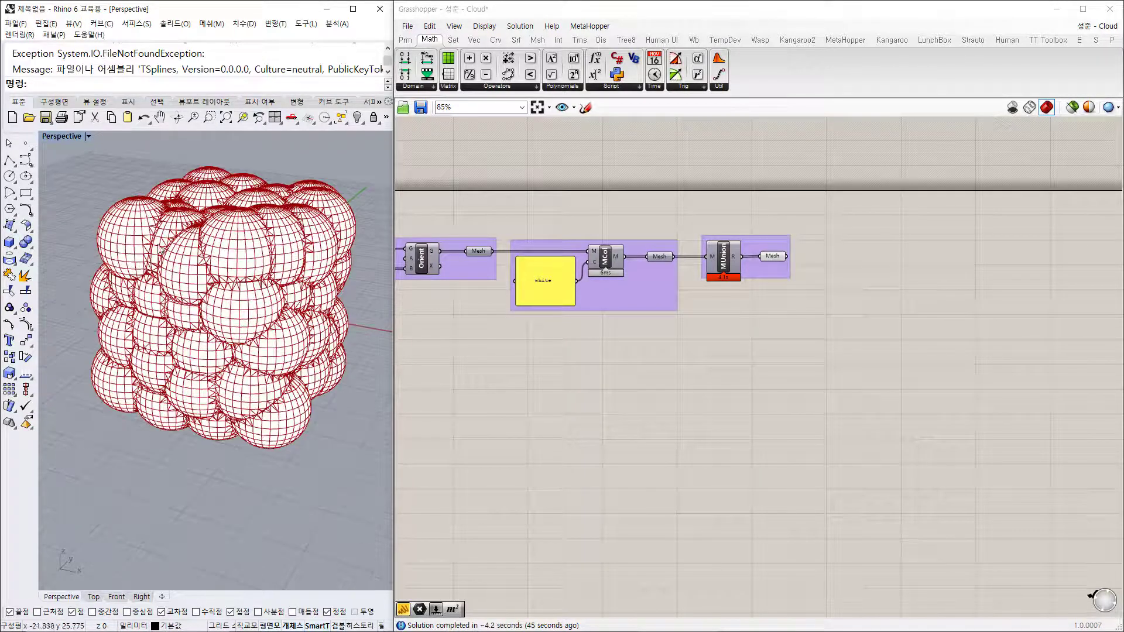
right_click_drag(721, 314, 995, 293)
right_click_drag(587, 316, 883, 288)
scroll(641, 263, "up", 2)
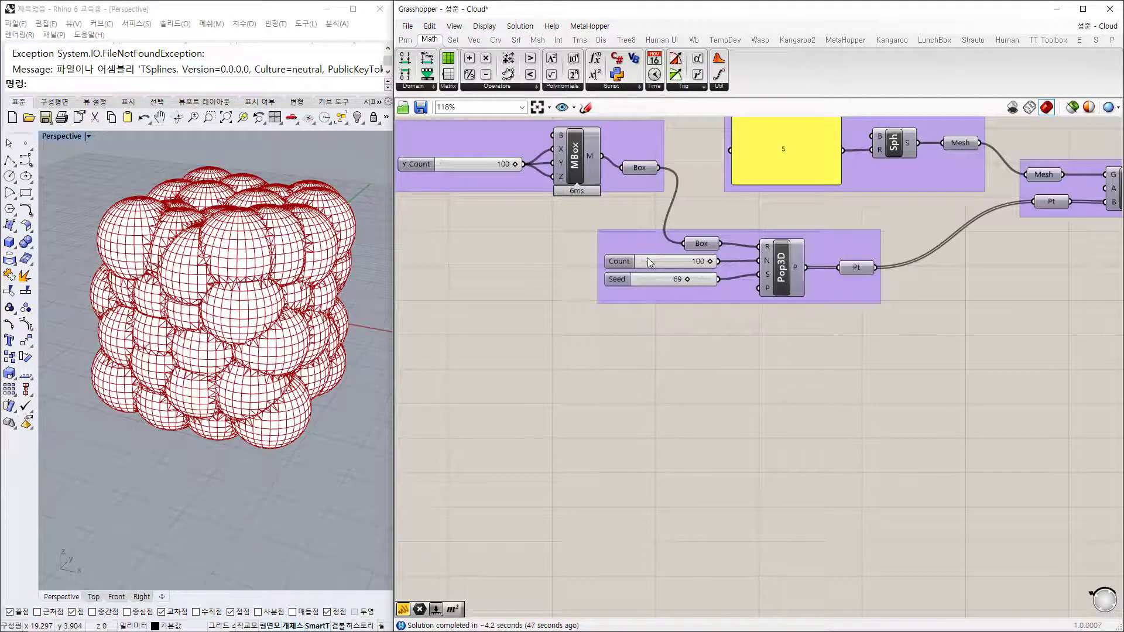
Step: Set the Pop3D Count slider to 12 and orbit the Rhino view around the smaller cluster
double_click(650, 261)
type("12")
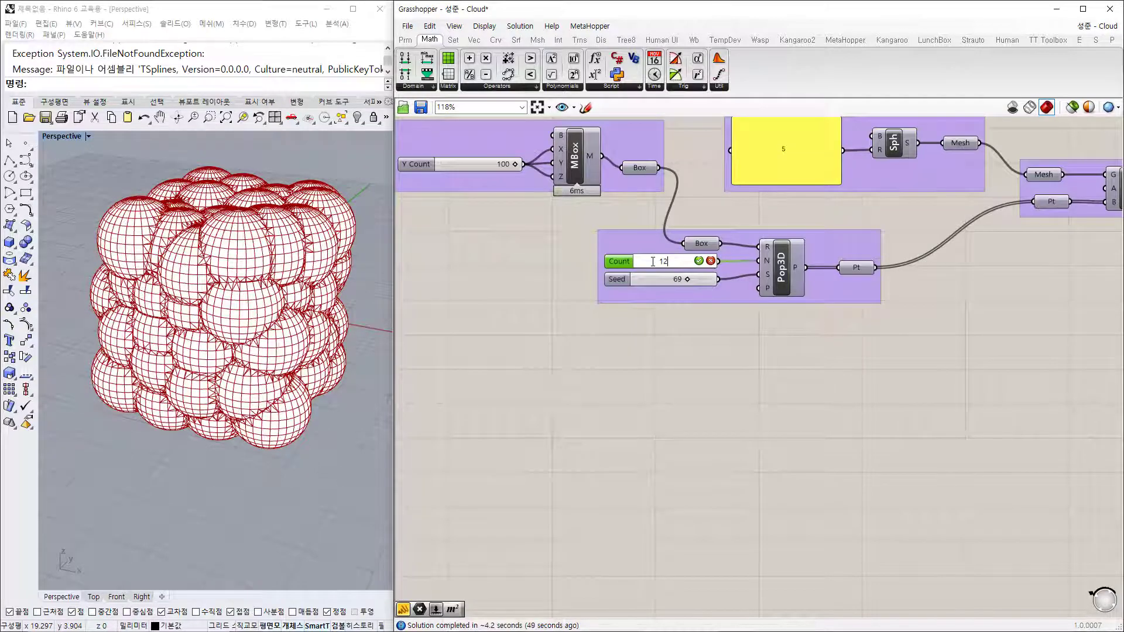
key("Return")
right_click_drag(253, 420, 175, 336)
right_click_drag(832, 194, 748, 275)
scroll(738, 237, "up", 3)
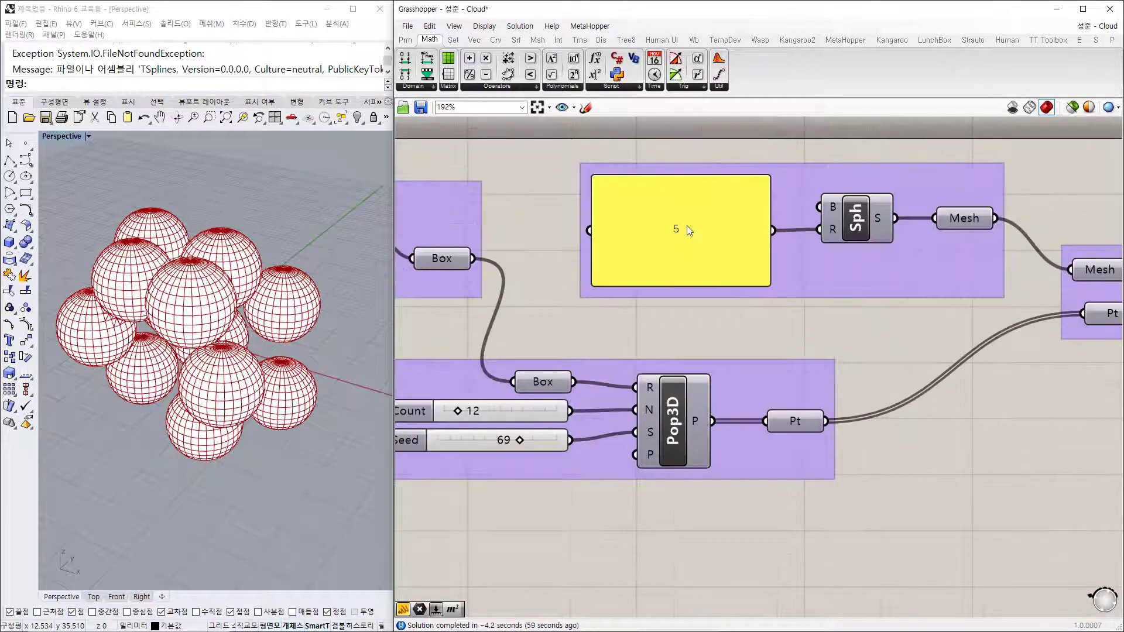
type("5")
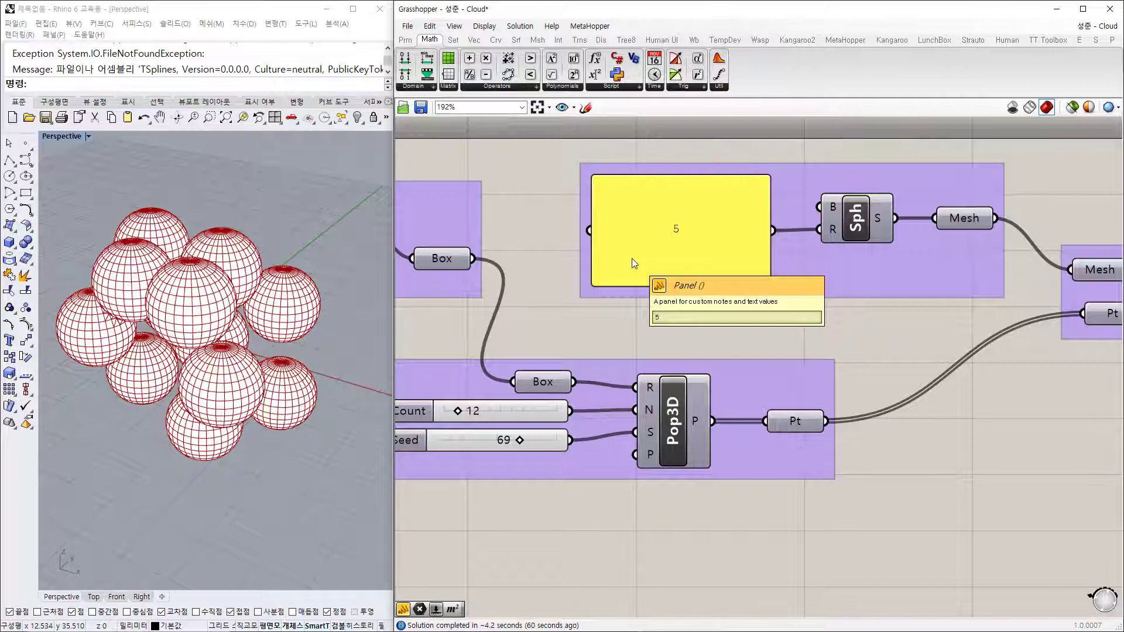
Step: Orbit the view further around the dozen spheres, then pan the canvas back to the Count slider
right_click_drag(210, 415, 214, 401)
right_click_drag(229, 390, 228, 403, "shift")
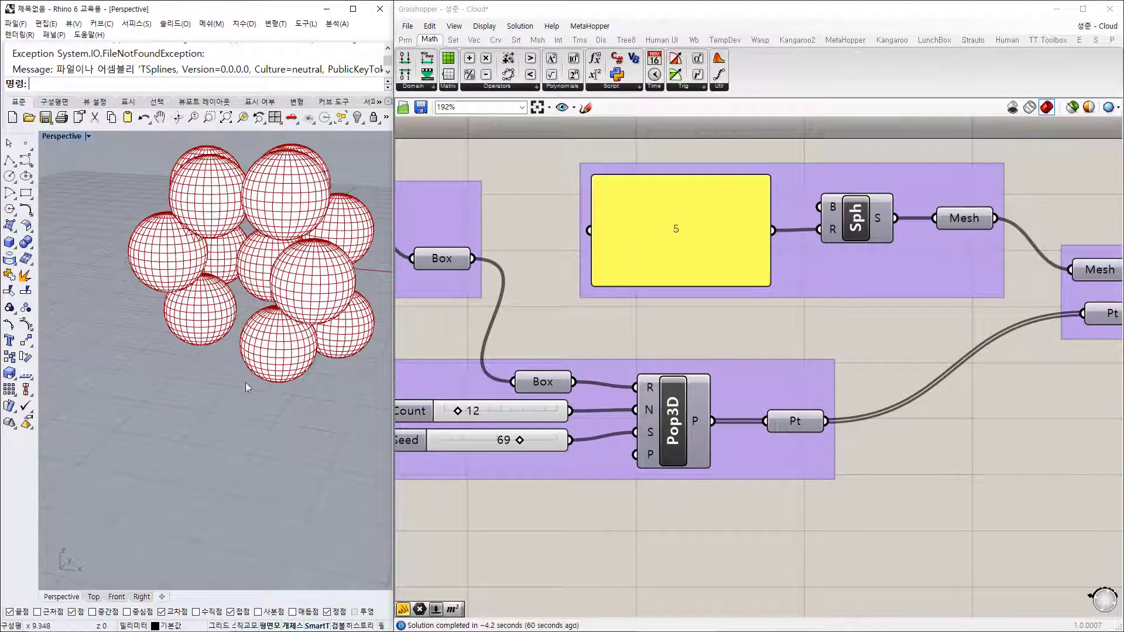
right_click_drag(319, 233, 309, 235)
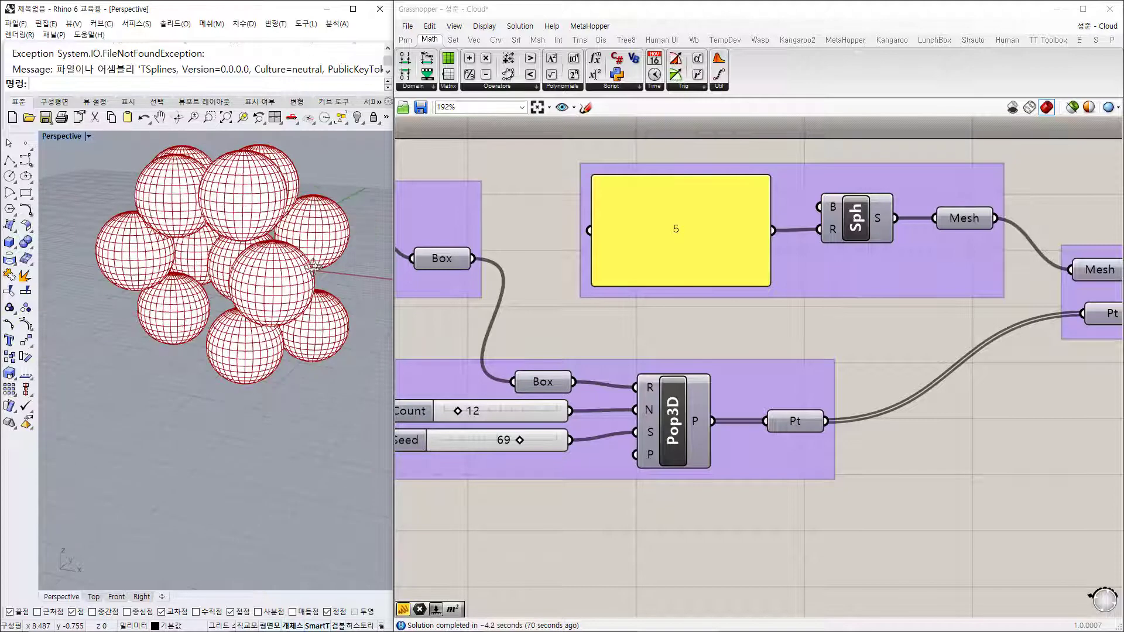
right_click_drag(899, 347, 757, 337)
scroll(759, 337, "down", 3)
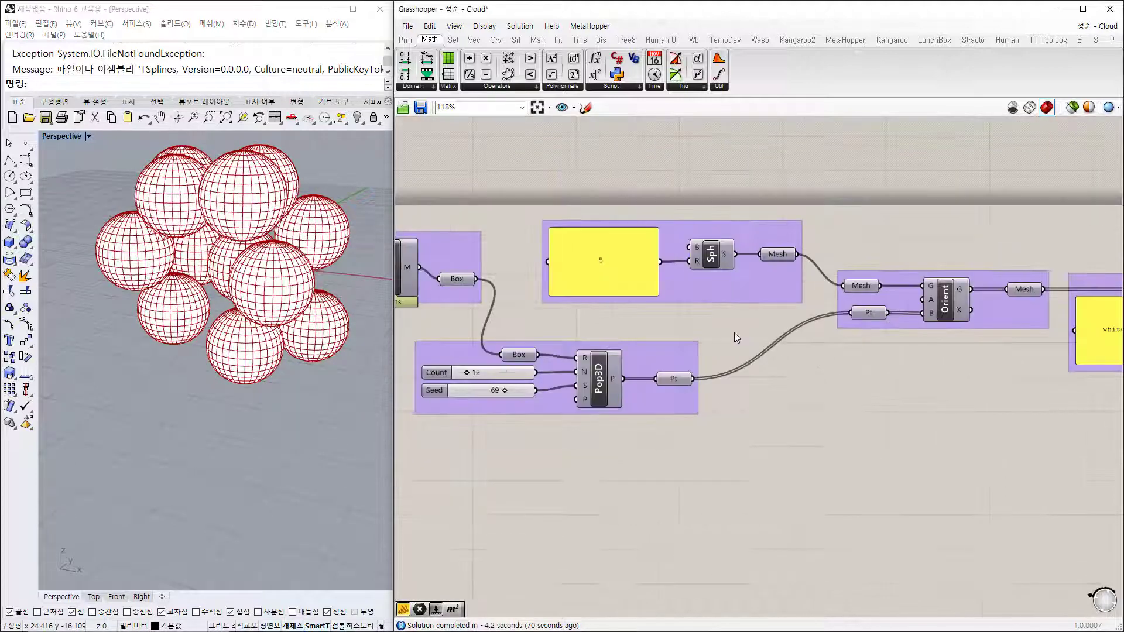
right_click_drag(998, 403, 849, 375)
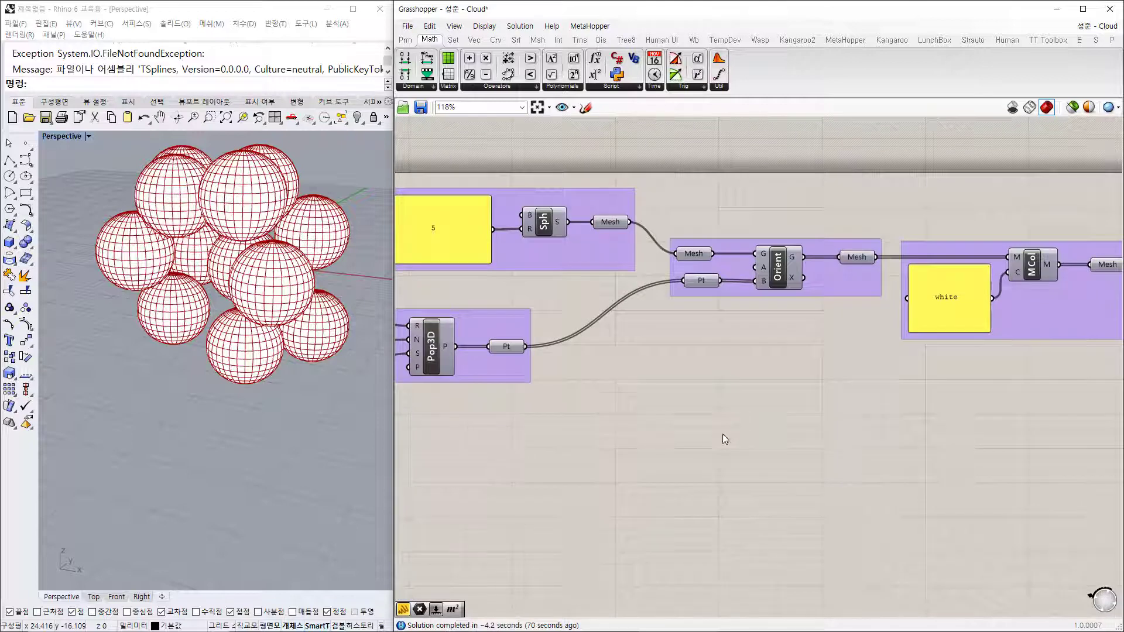
right_click_drag(722, 434, 988, 413)
Step: Set Count to 55, view the denser cloud from above, and pan across Orient, MUnion and Sph
double_click(595, 318)
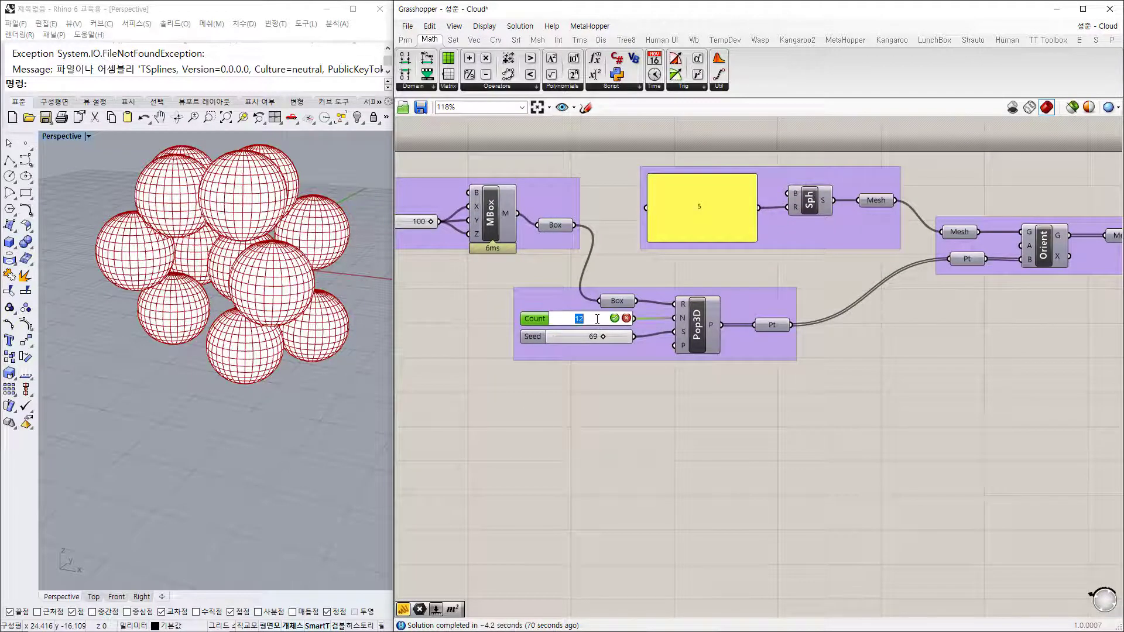
type("55")
key("Return")
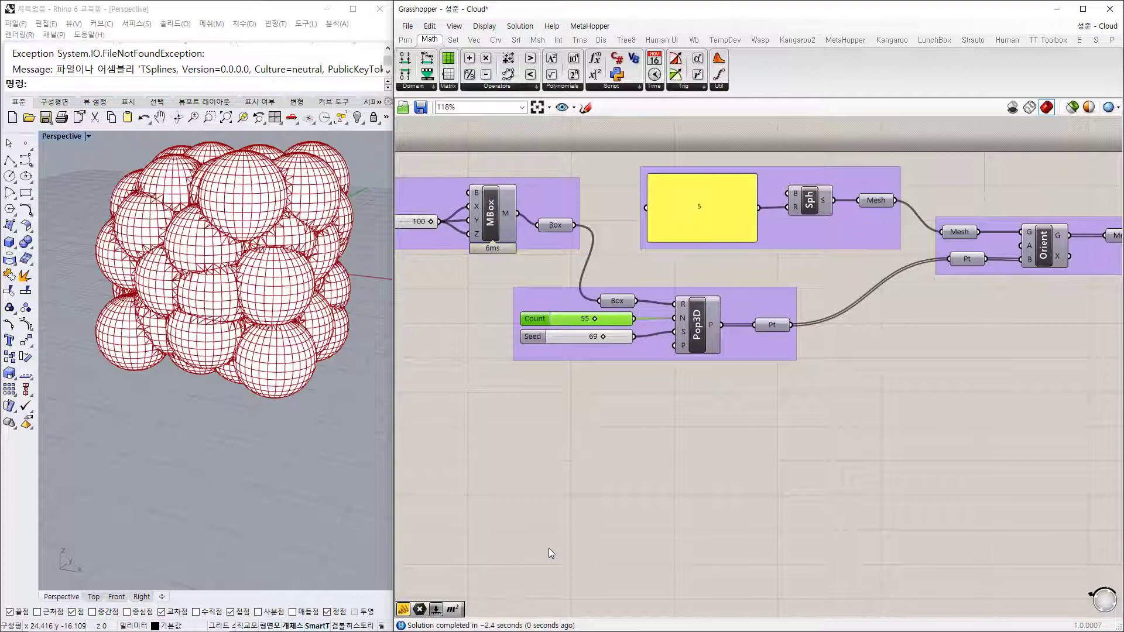
right_click_drag(335, 394, 272, 383)
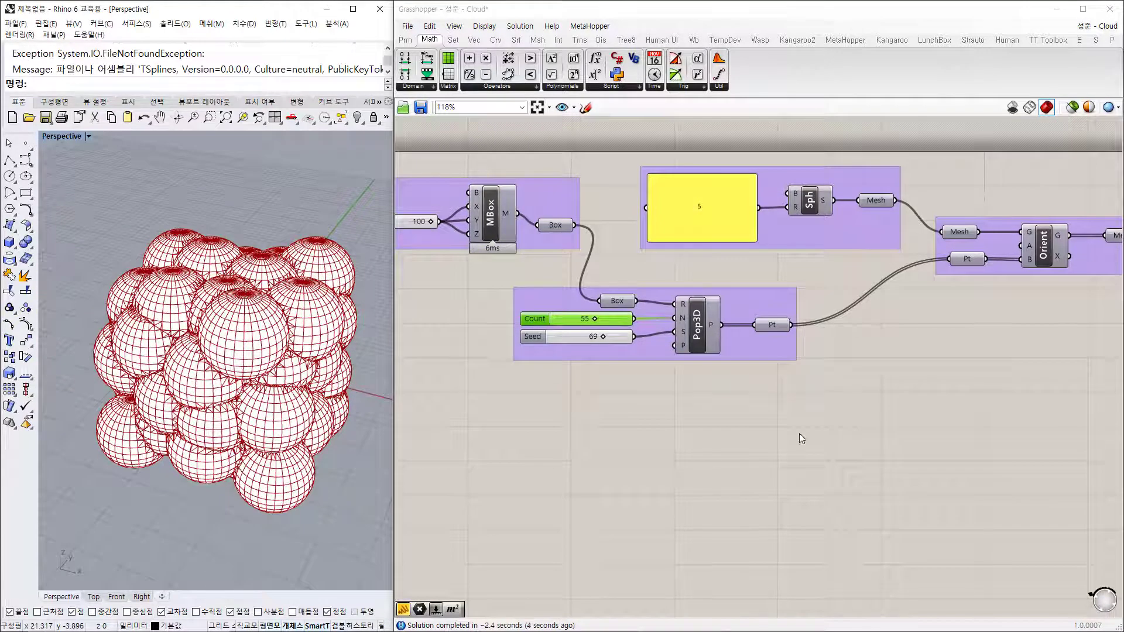
right_click_drag(1091, 347, 760, 321)
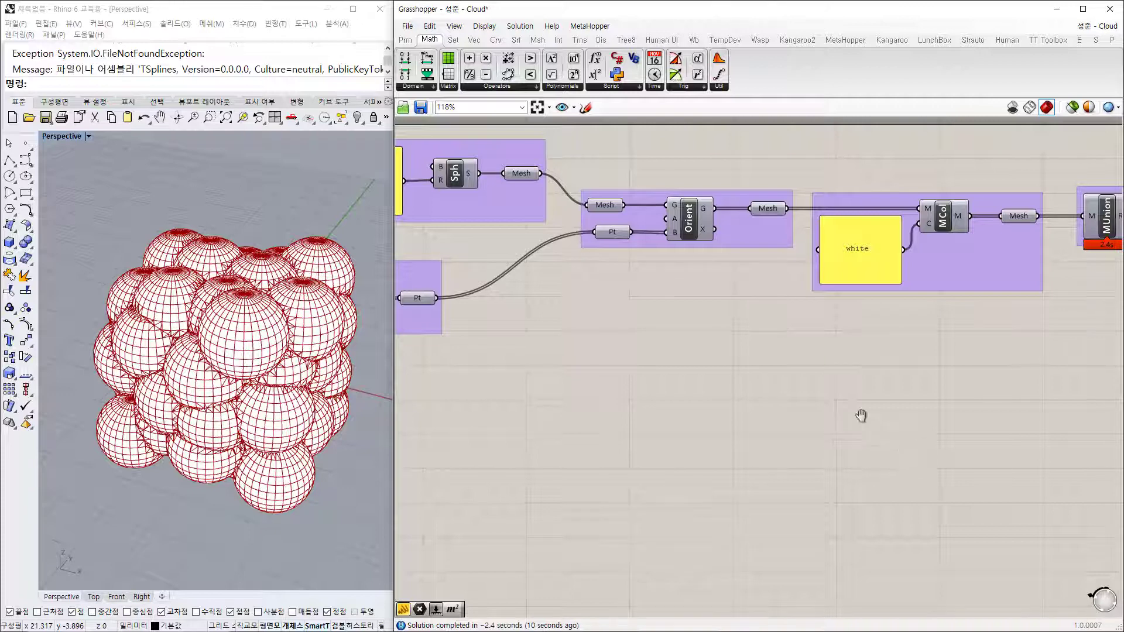
right_click_drag(860, 414, 697, 401)
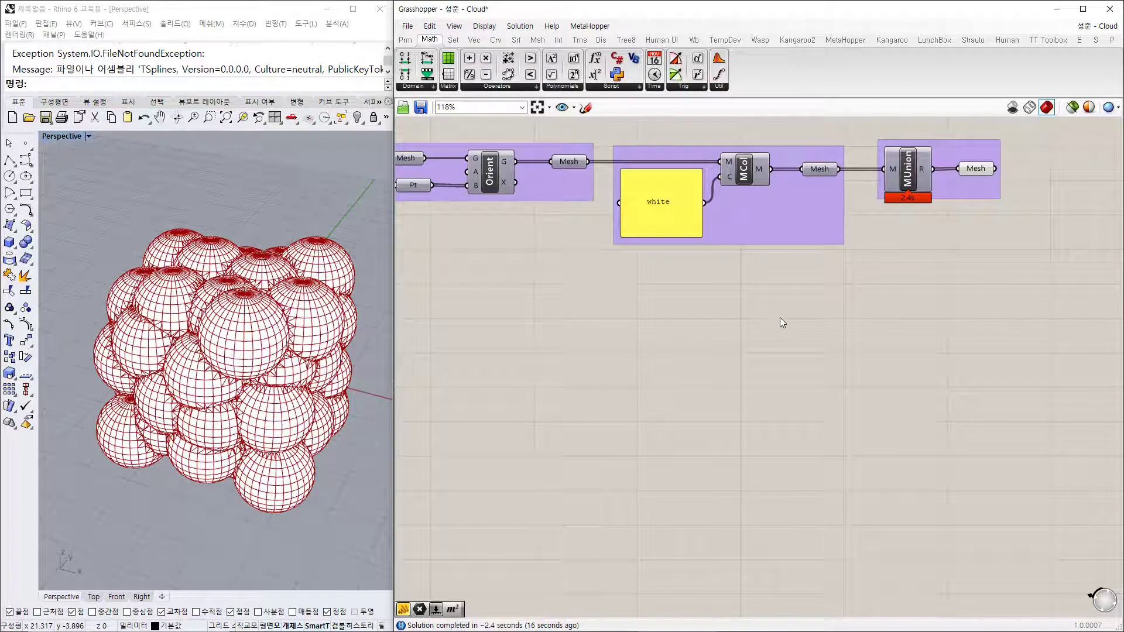
right_click_drag(666, 343, 885, 368)
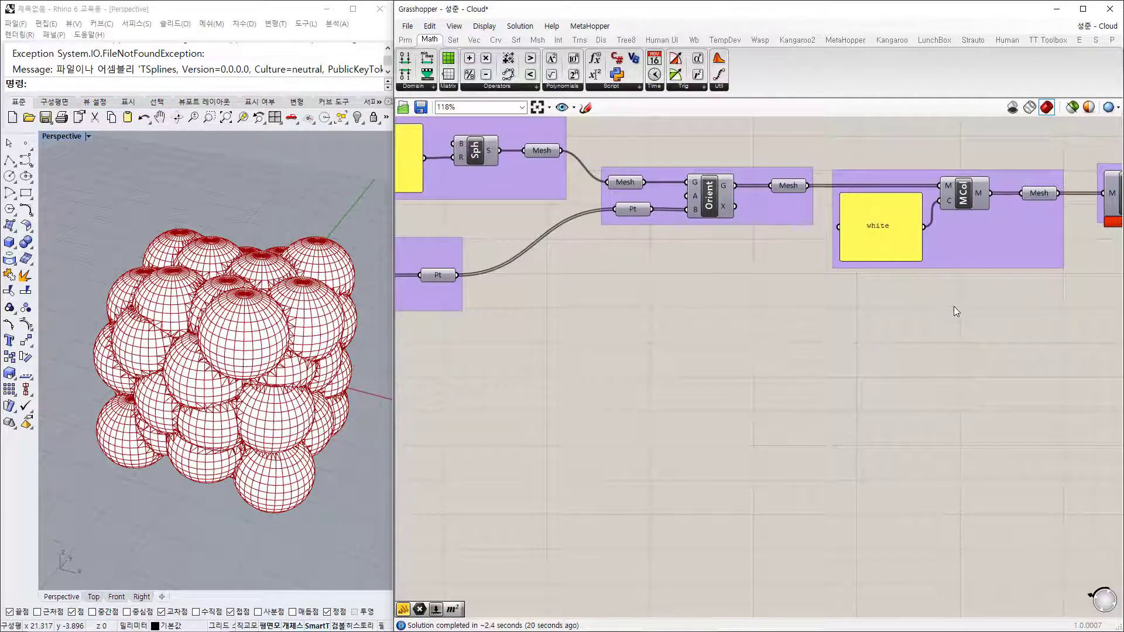
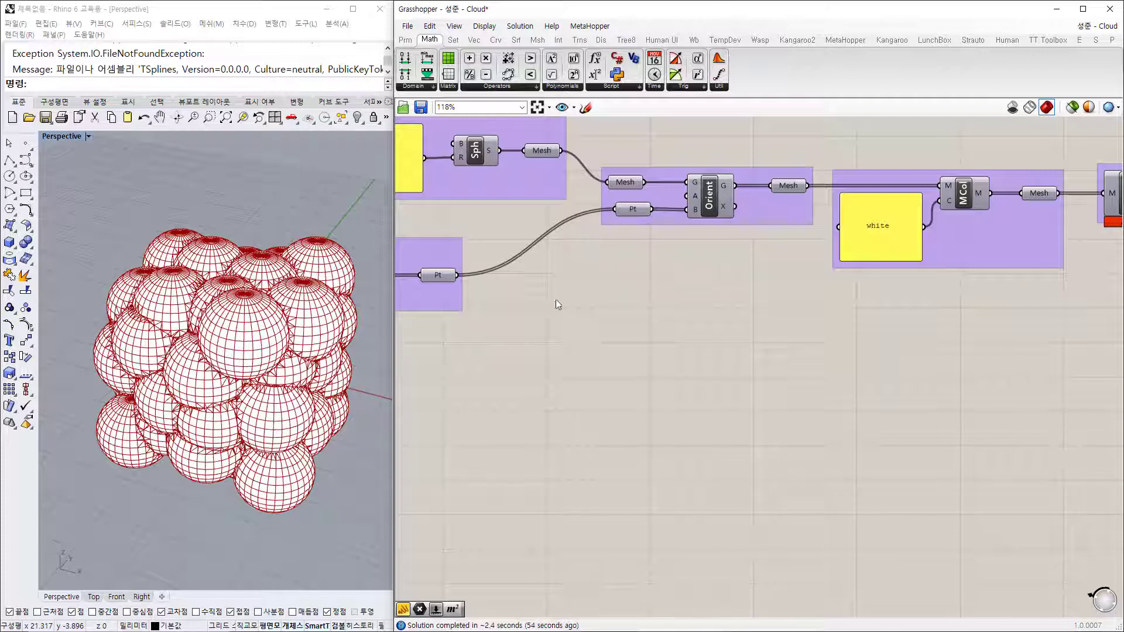
Step: Walk through the sphere definition's points feeding Orient, the oriented sphere meshes and the mesh box
right_click_drag(647, 287, 796, 337)
scroll(796, 337, "down", 2)
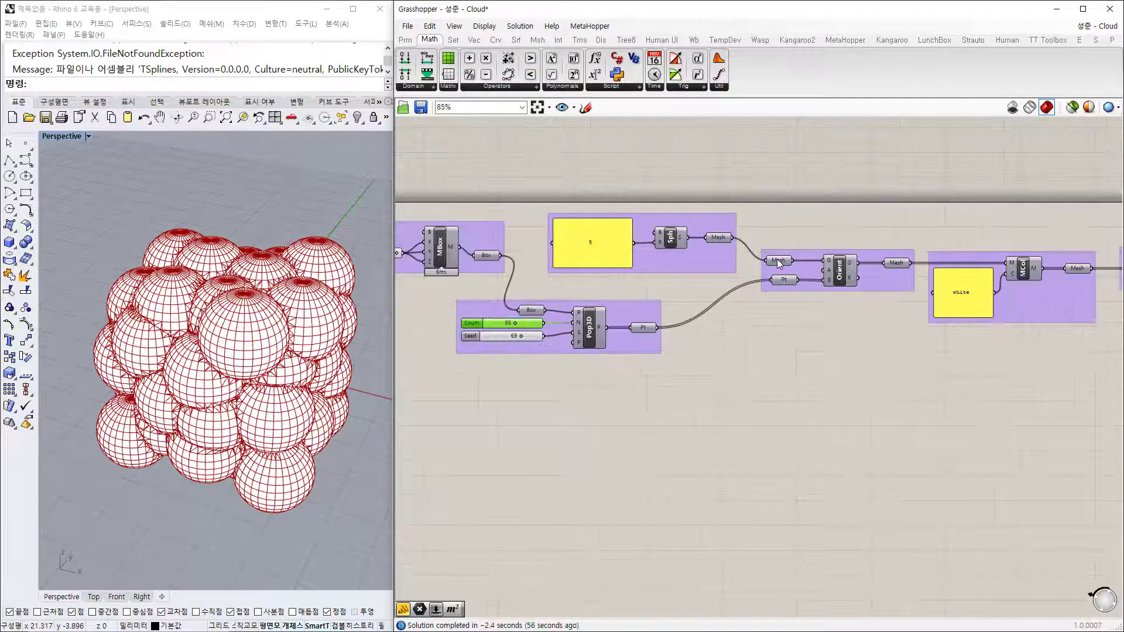
left_click(784, 280)
left_click(896, 263)
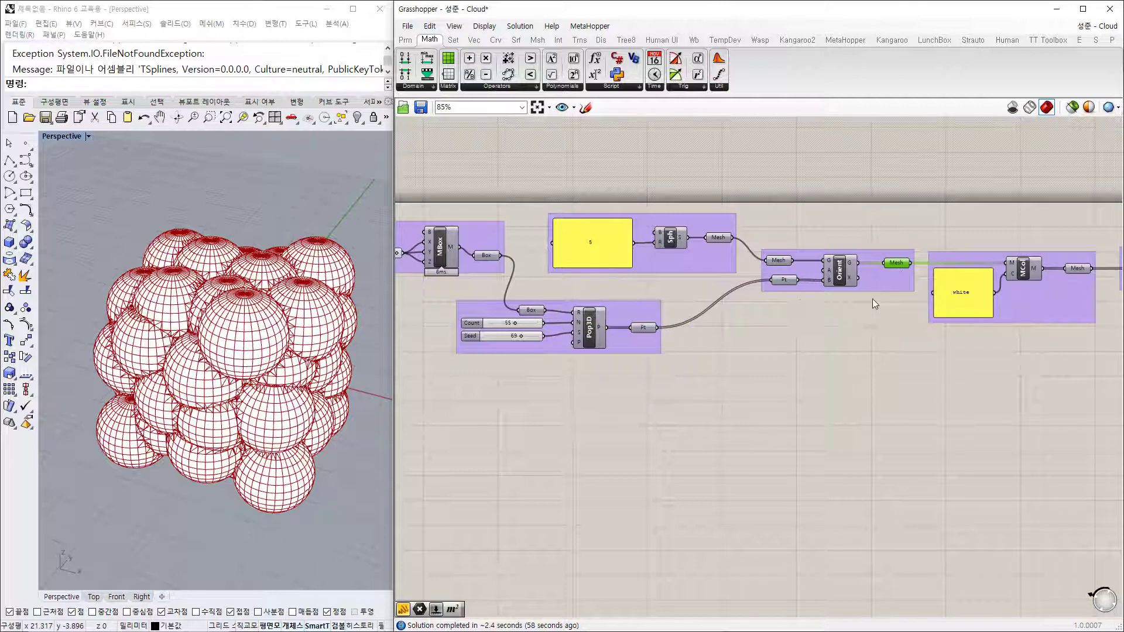
scroll(872, 265, "up", 3)
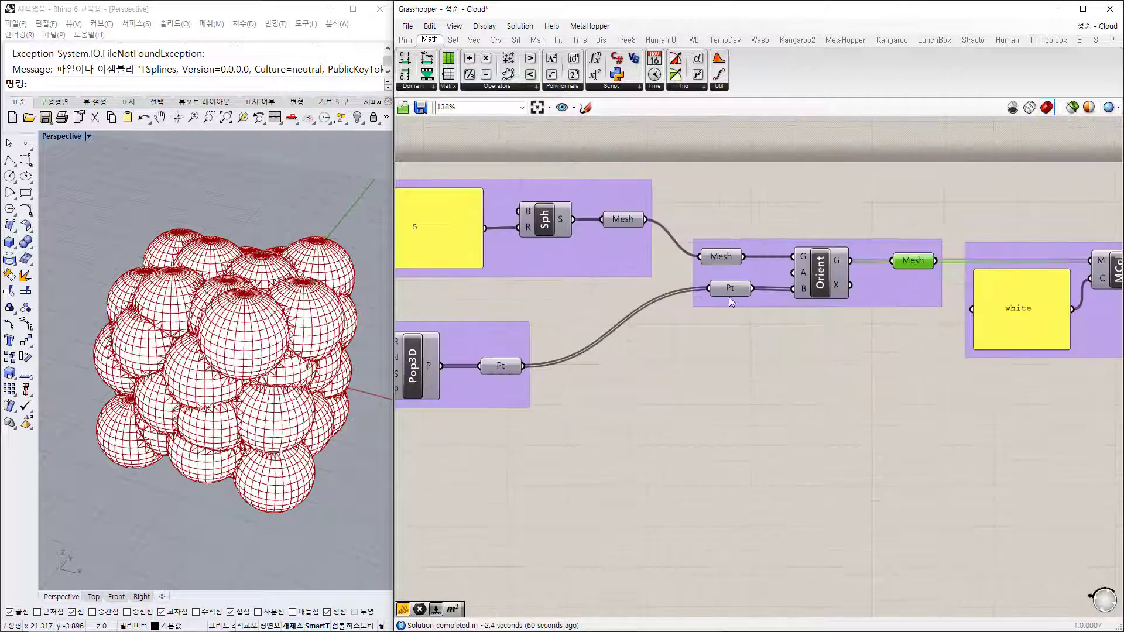
scroll(822, 296, "down", 3)
right_click_drag(776, 315, 944, 305)
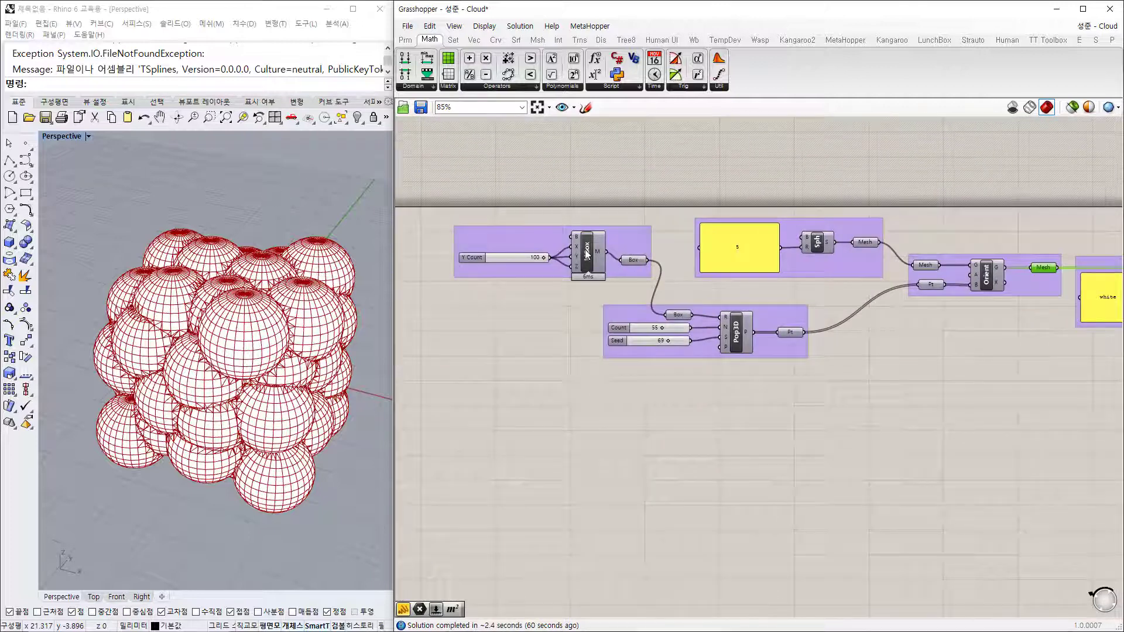
Step: Trace the mesh box, Pop3D, sphere, Orient, colouring and union steps, then orbit to the red surface
left_click(588, 253)
left_click(739, 331)
left_click(817, 245)
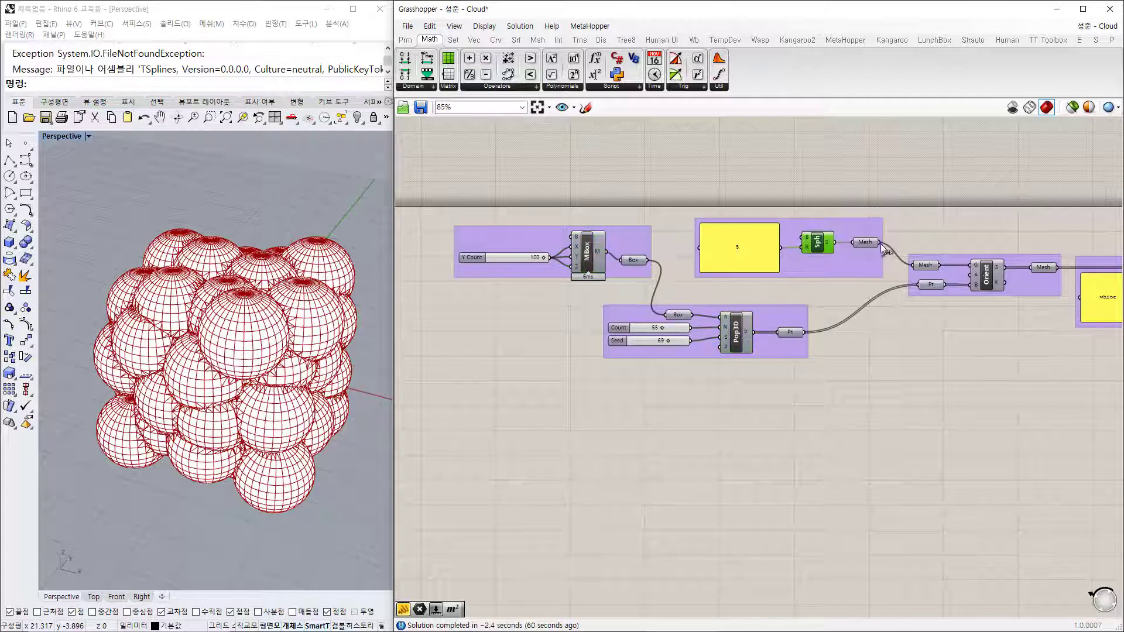
left_click(986, 271)
right_click_drag(939, 329, 633, 286)
left_click(866, 230)
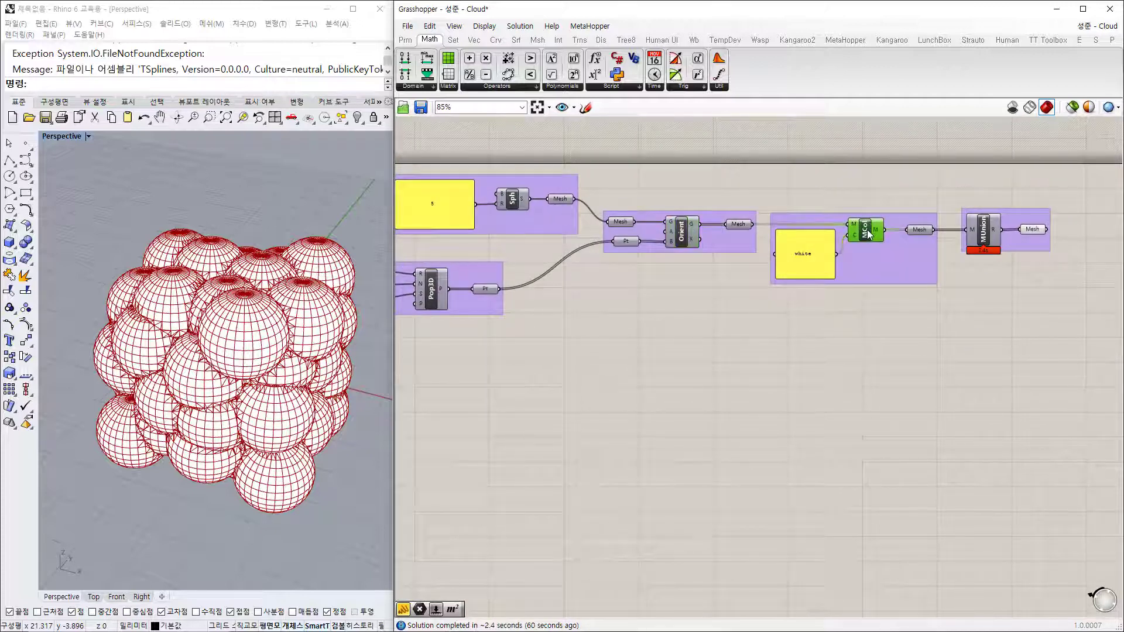
left_click(987, 236)
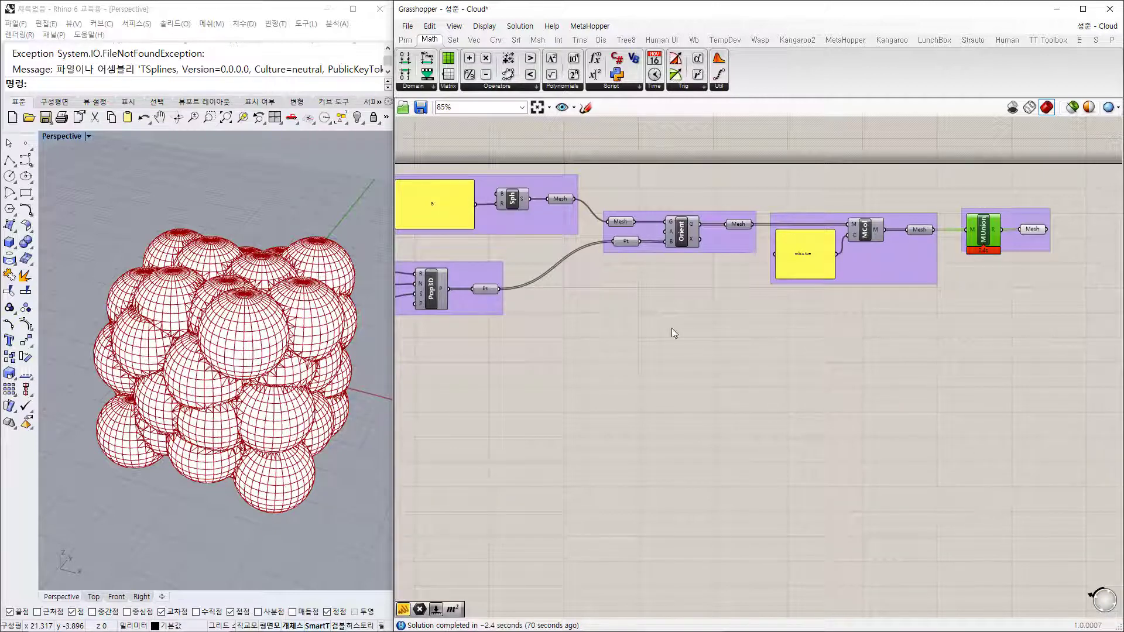
left_click(999, 374)
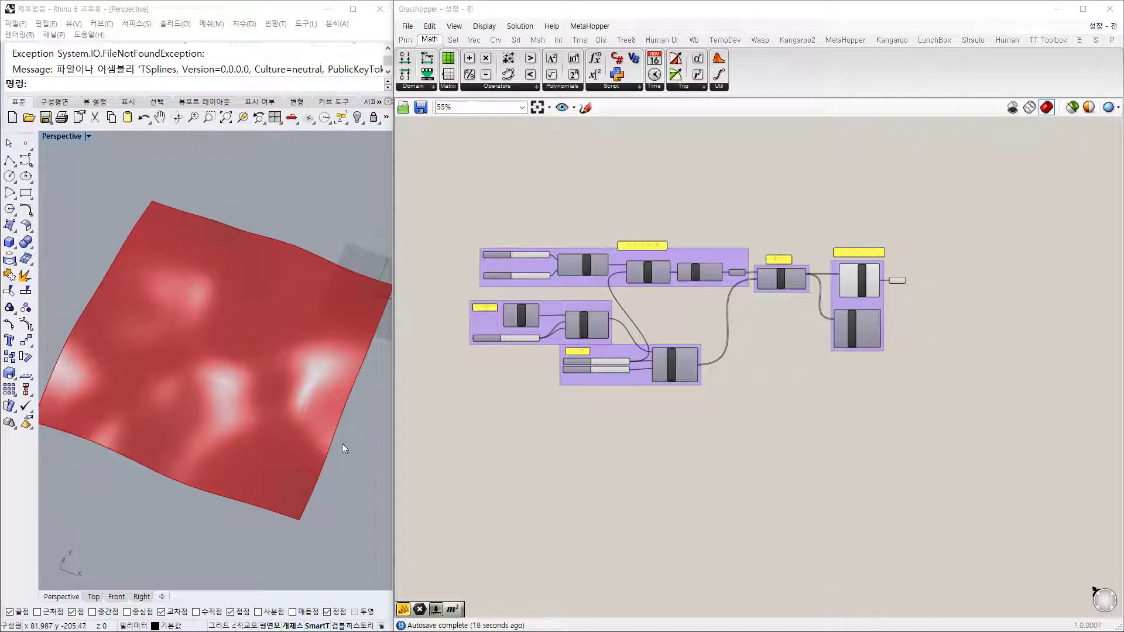
mouse_move(285, 510)
right_mouse_down()
mouse_move(305, 427)
mouse_move(221, 397)
mouse_move(183, 434)
mouse_move(166, 497)
mouse_move(221, 515)
mouse_move(223, 489)
mouse_move(290, 437)
mouse_move(261, 482)
mouse_move(287, 472)
mouse_move(264, 495)
mouse_move(247, 449)
mouse_move(281, 497)
right_mouse_up()
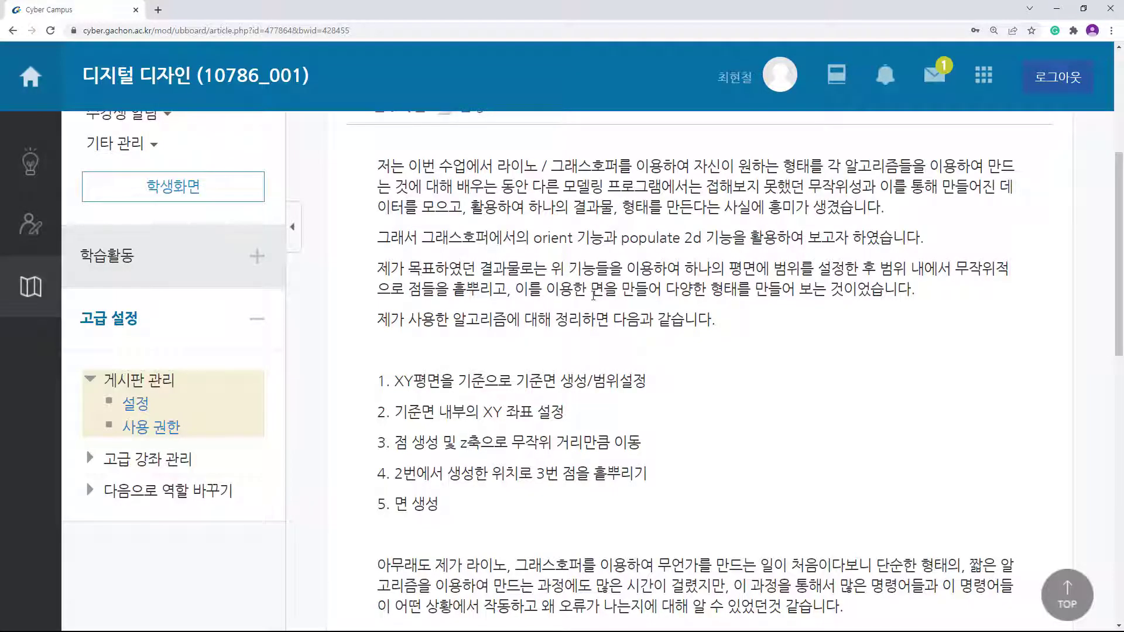
Step: Highlight the post's phrases on one result, randomness (무작위성), collecting data and form-making interest
left_click_drag(528, 207, 599, 208)
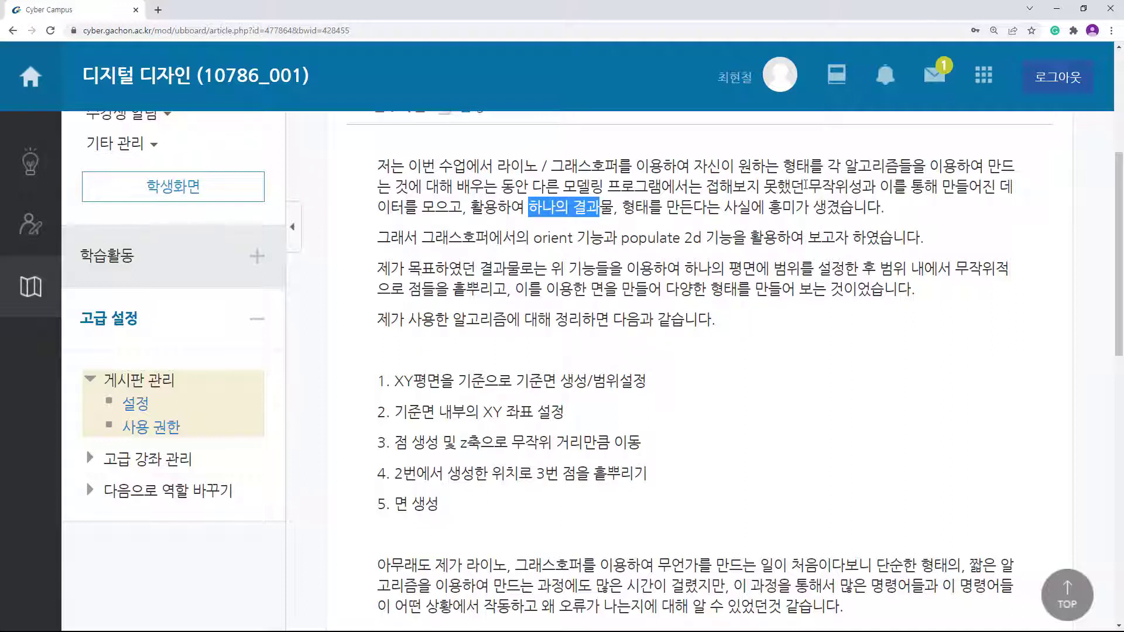
left_click_drag(807, 187, 862, 187)
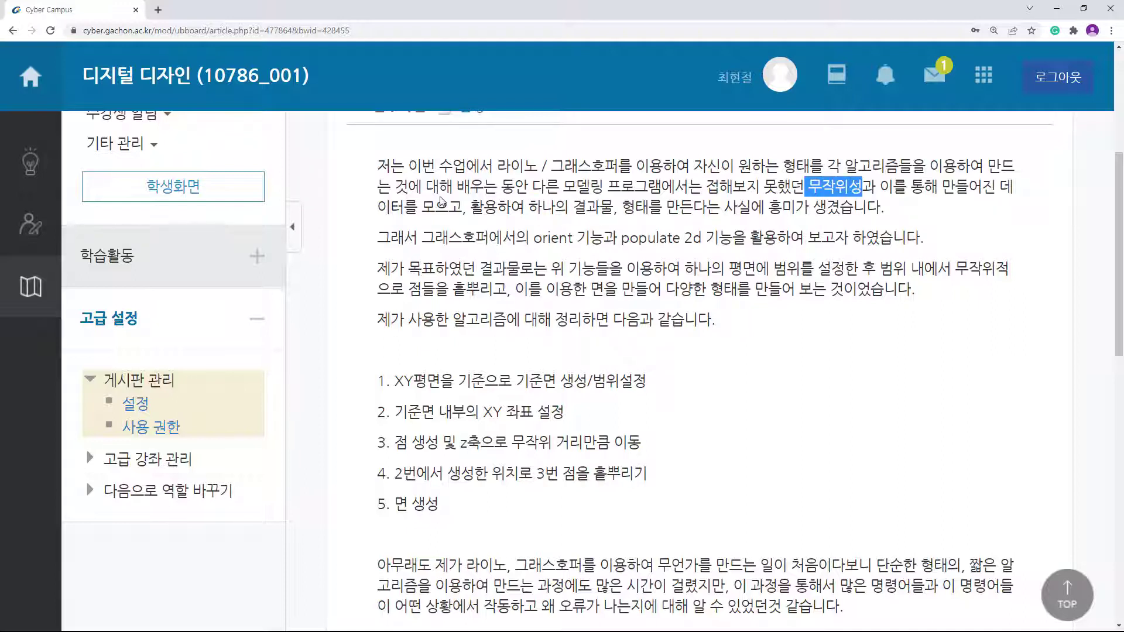
left_click_drag(436, 207, 377, 208)
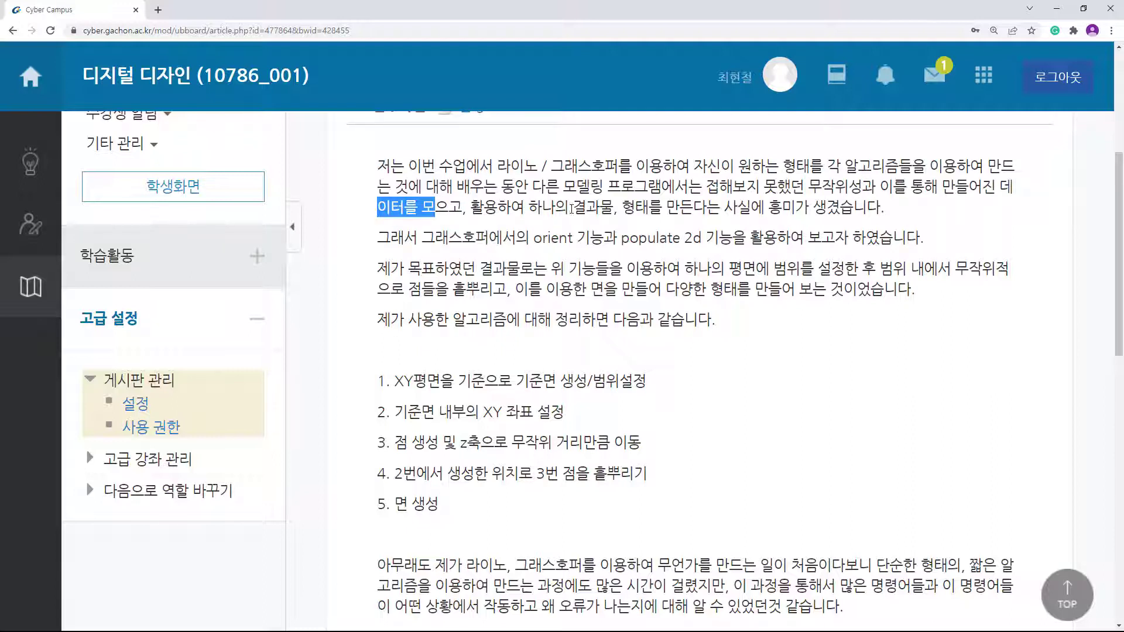
left_click_drag(540, 207, 792, 214)
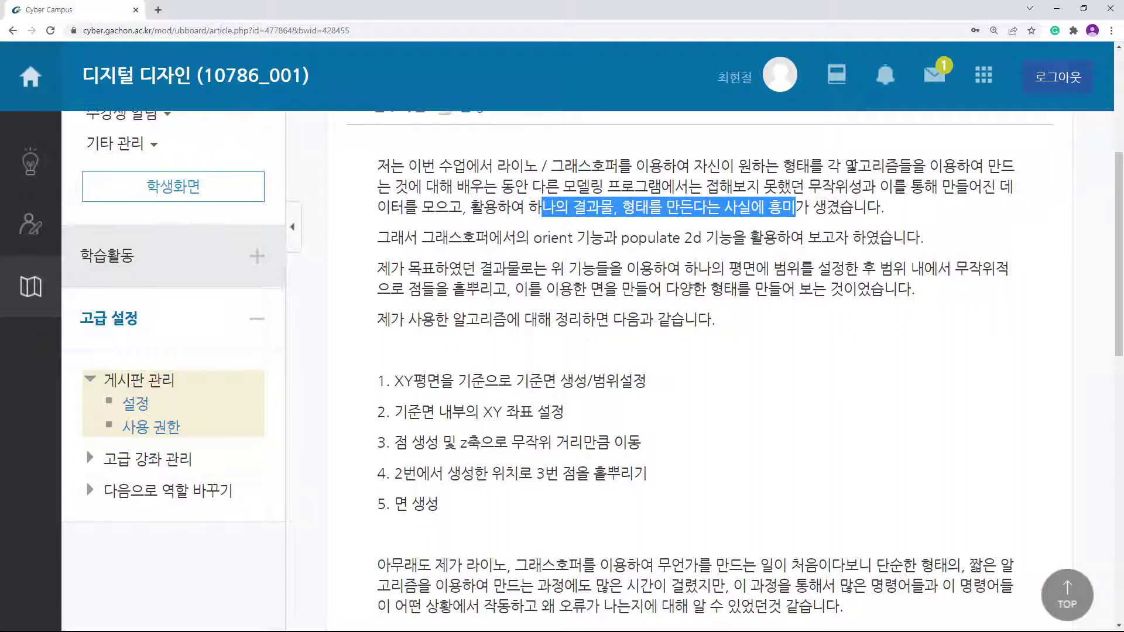
left_click_drag(828, 168, 913, 169)
left_click_drag(983, 190, 1003, 194)
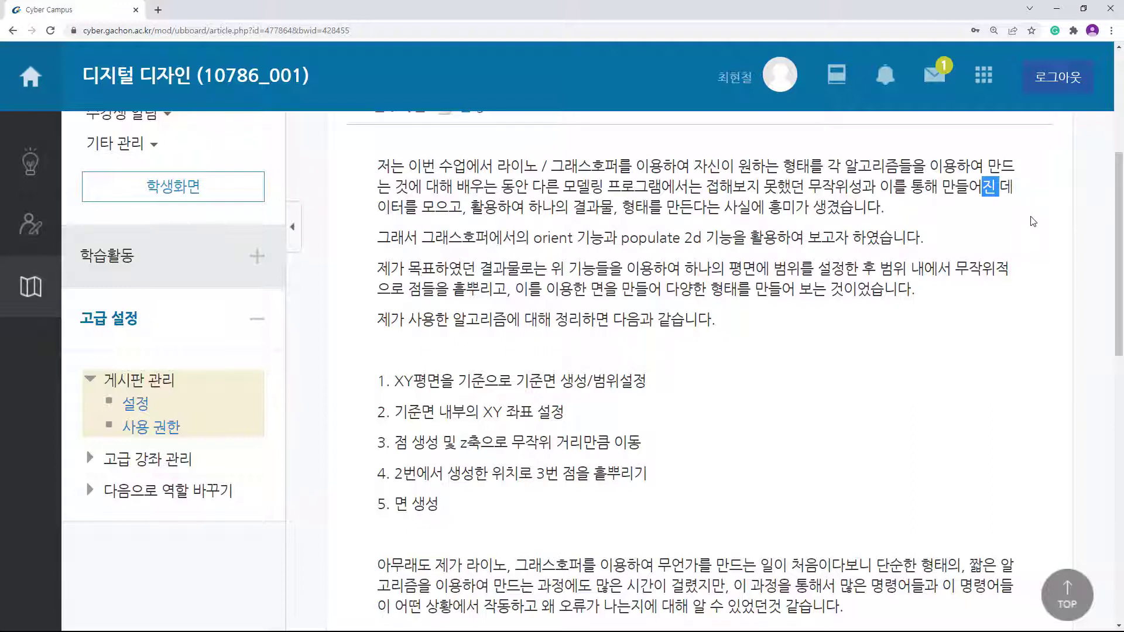
left_click(1008, 251)
double_click(554, 238)
left_click_drag(618, 238, 714, 245)
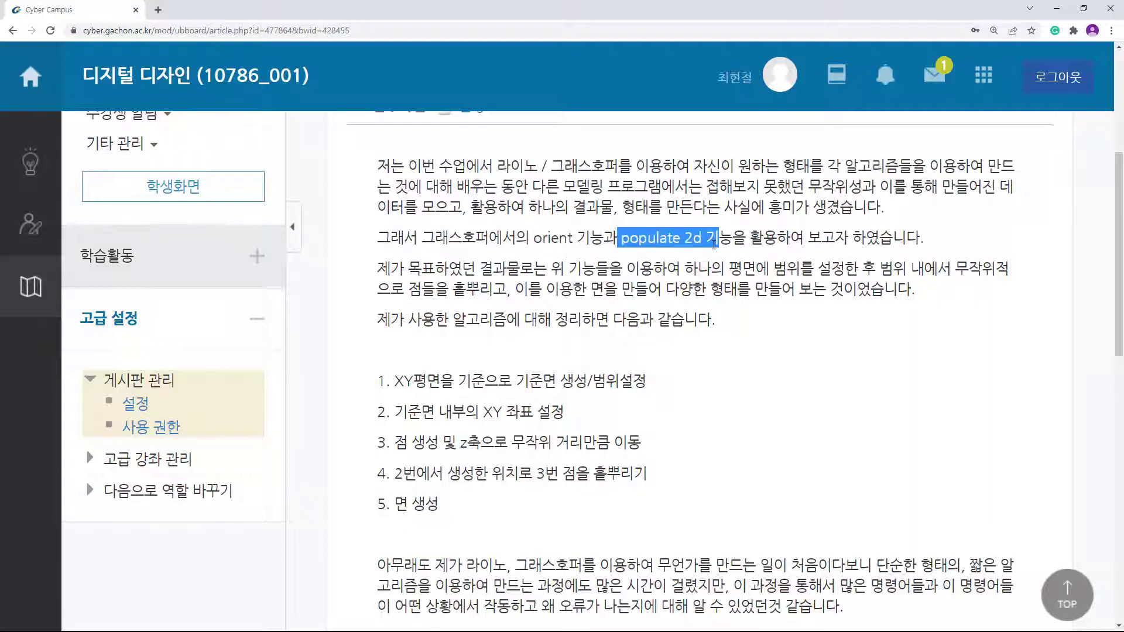
left_click(765, 362)
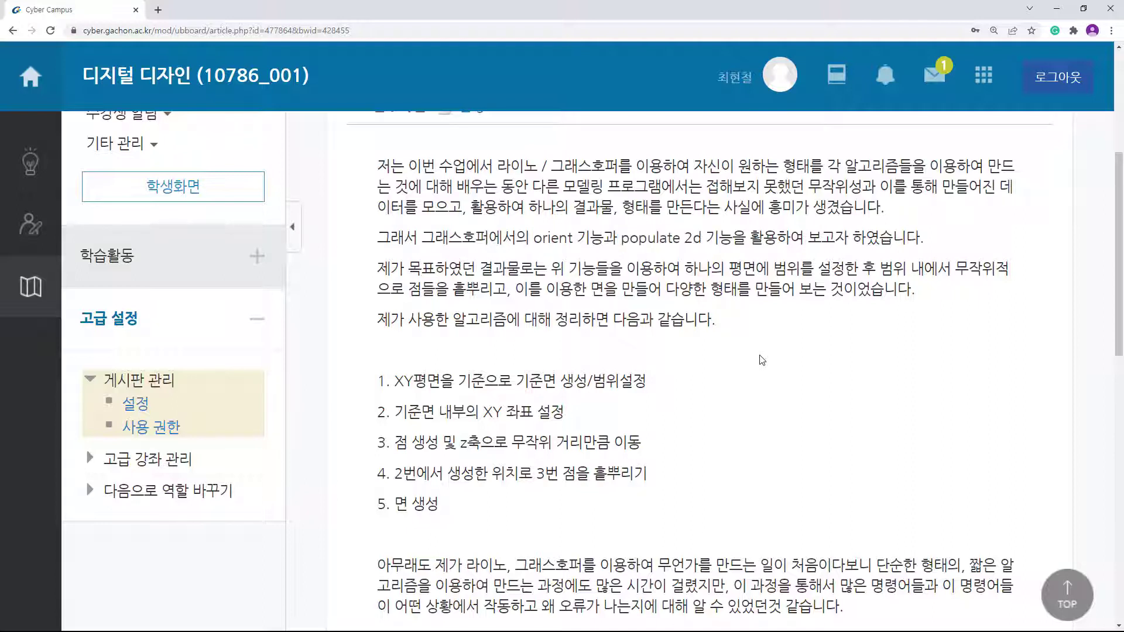
scroll(599, 385, "down", 1)
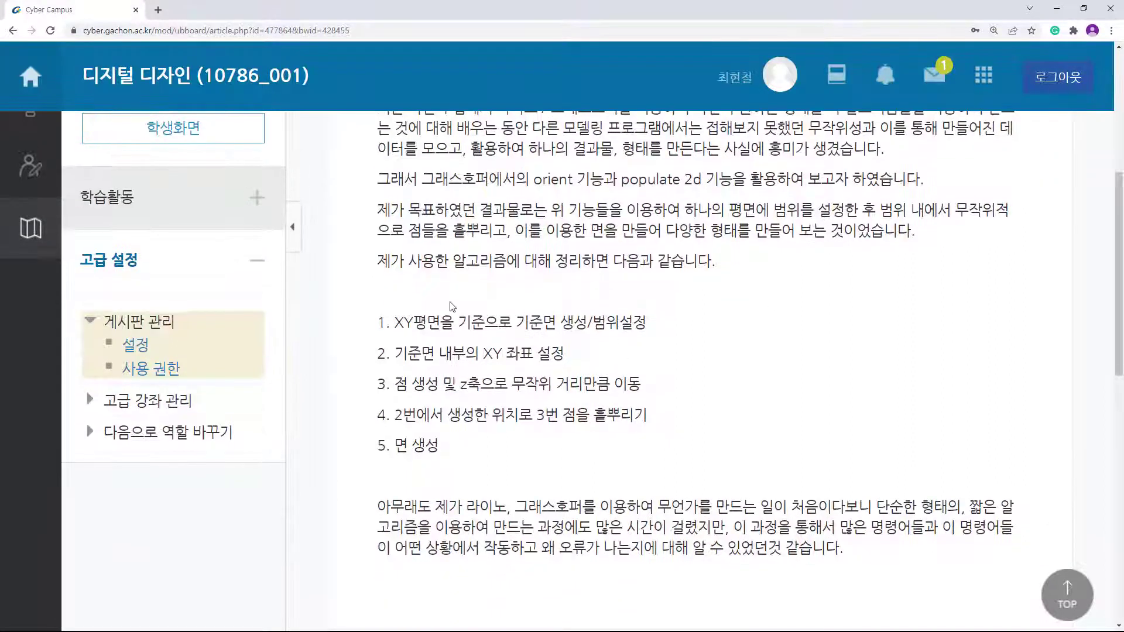
left_click_drag(397, 322, 486, 322)
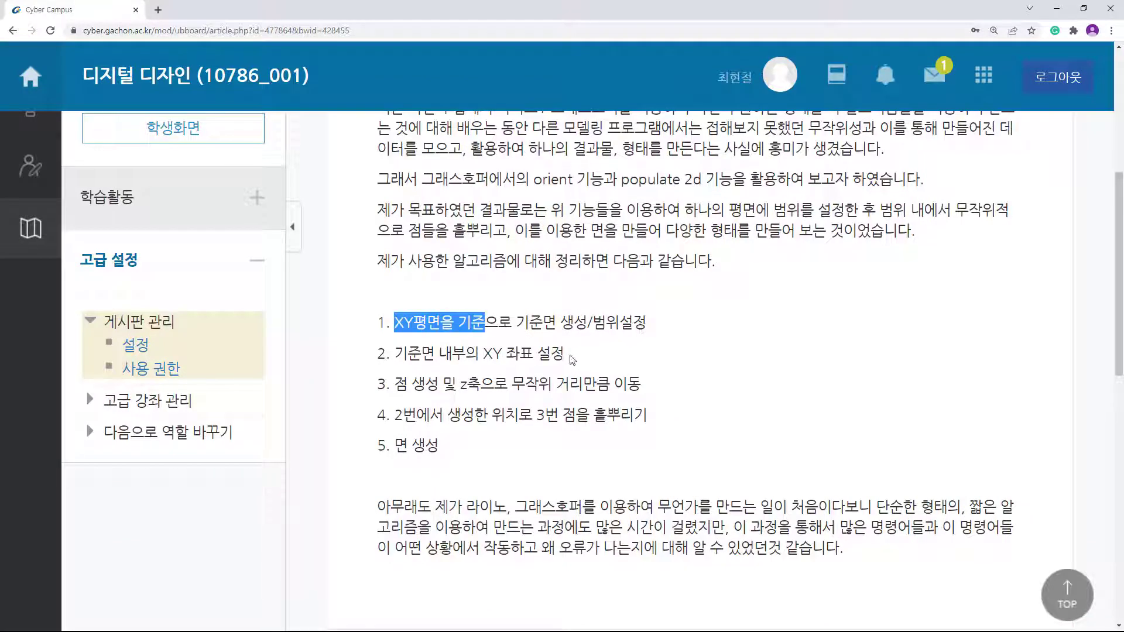
left_click_drag(566, 354, 583, 384)
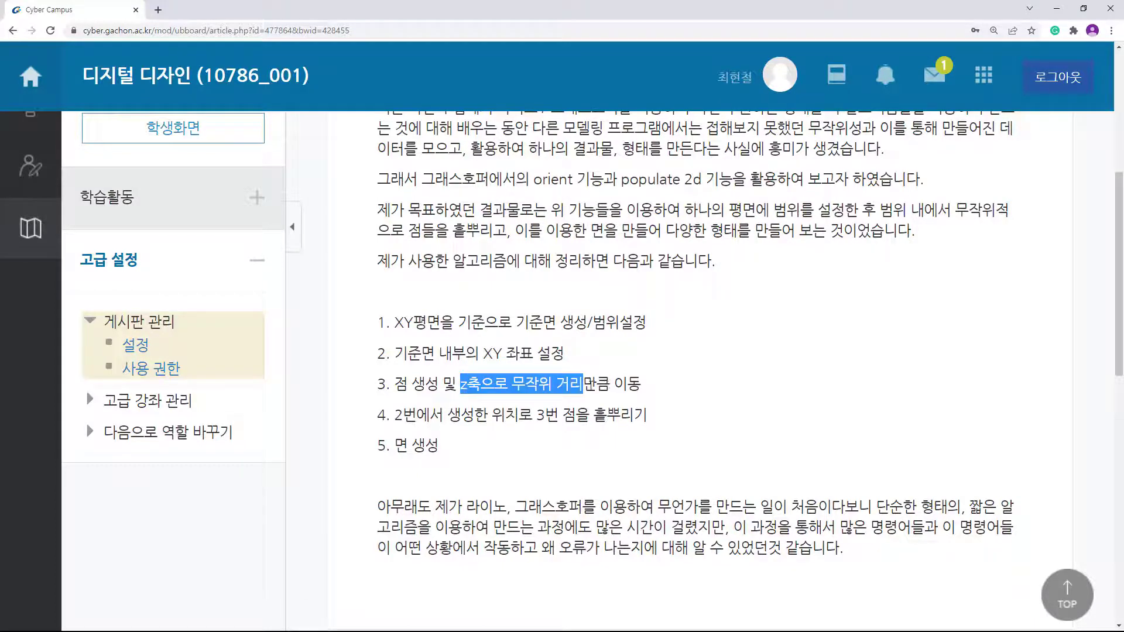
left_click_drag(533, 415, 367, 326)
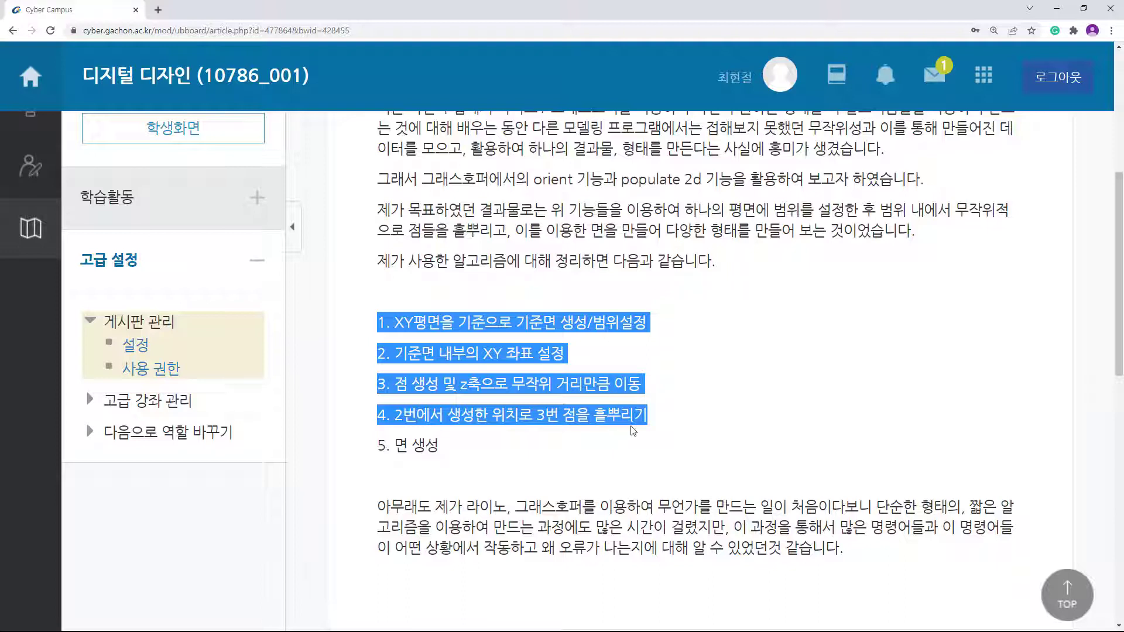
left_click(850, 467)
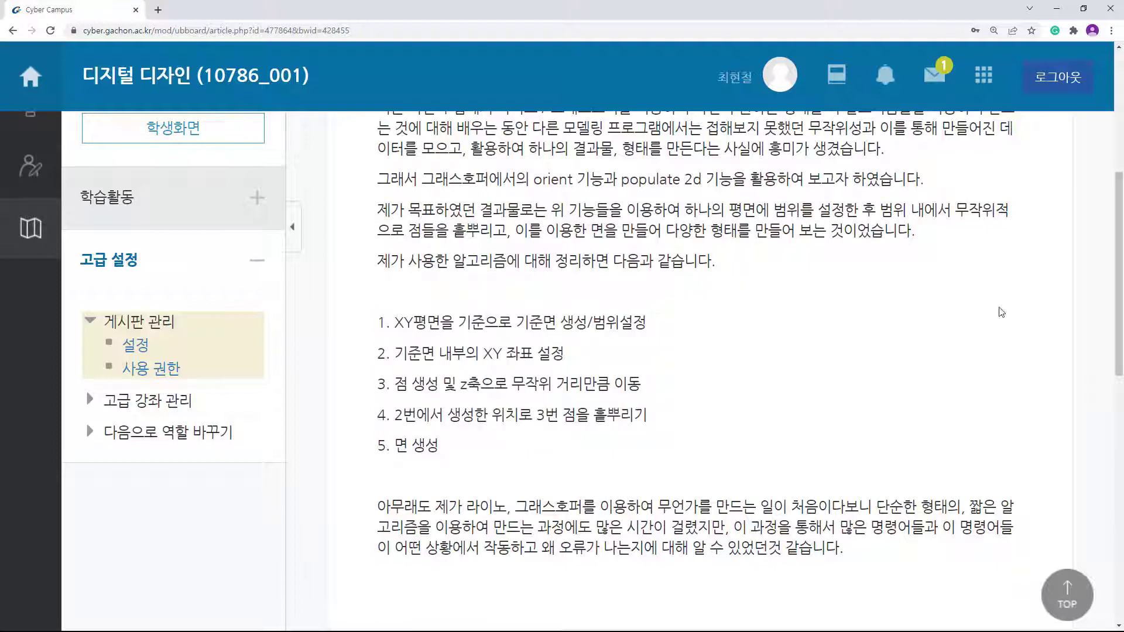
Step: Back in Grasshopper, preview only selected objects and show the XY plane grid in Rhino
left_click(1056, 10)
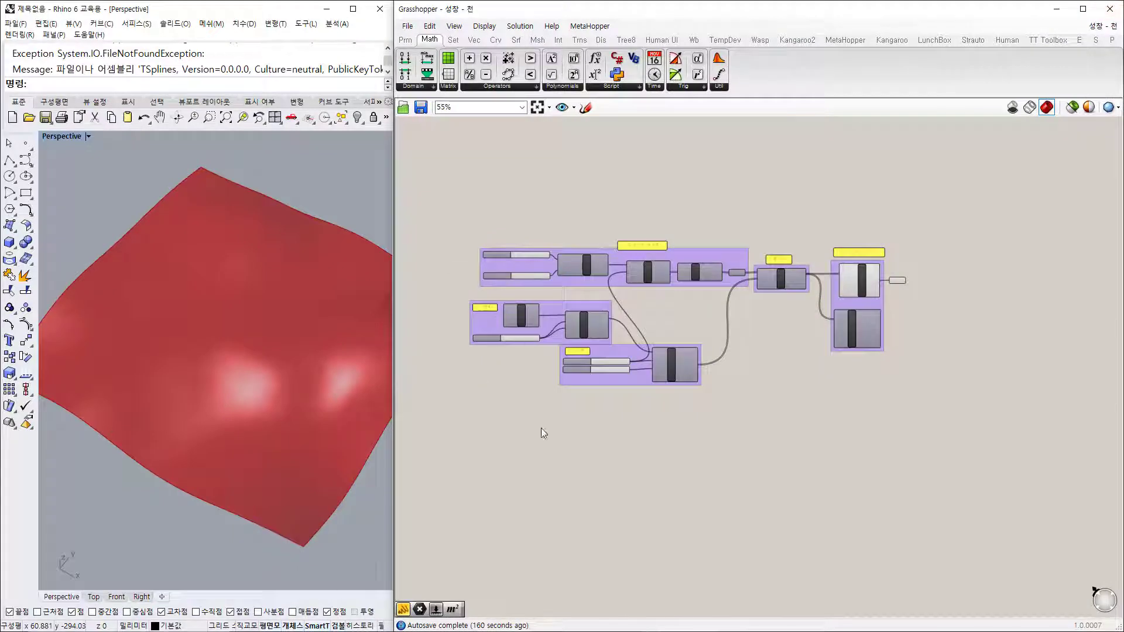
scroll(690, 289, "up", 5)
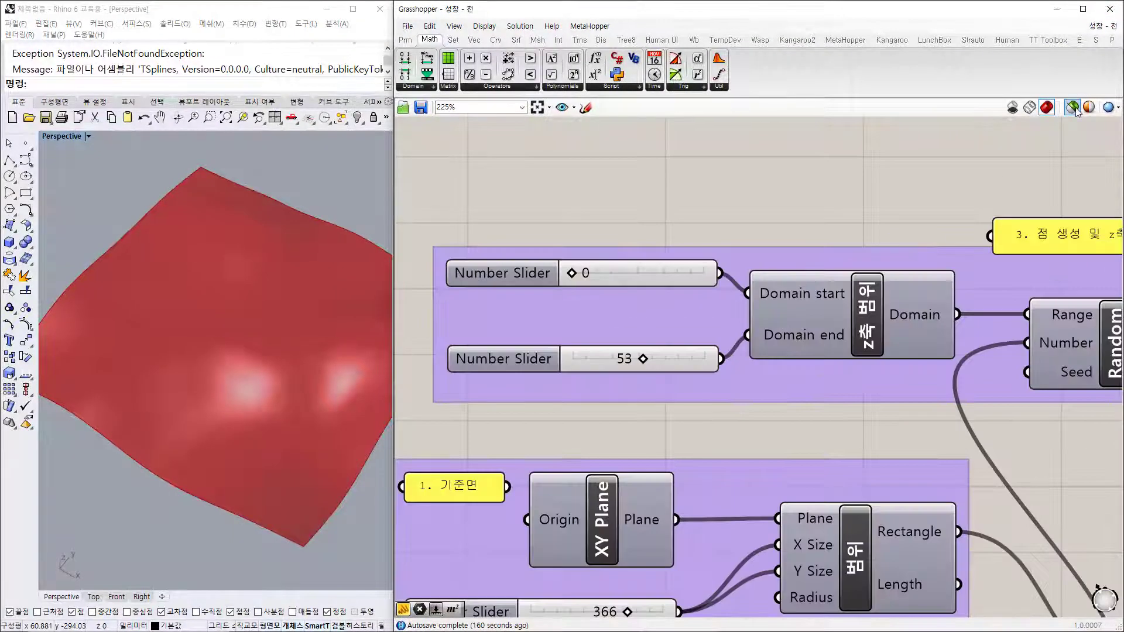
left_click(1074, 107)
scroll(694, 304, "down", 2)
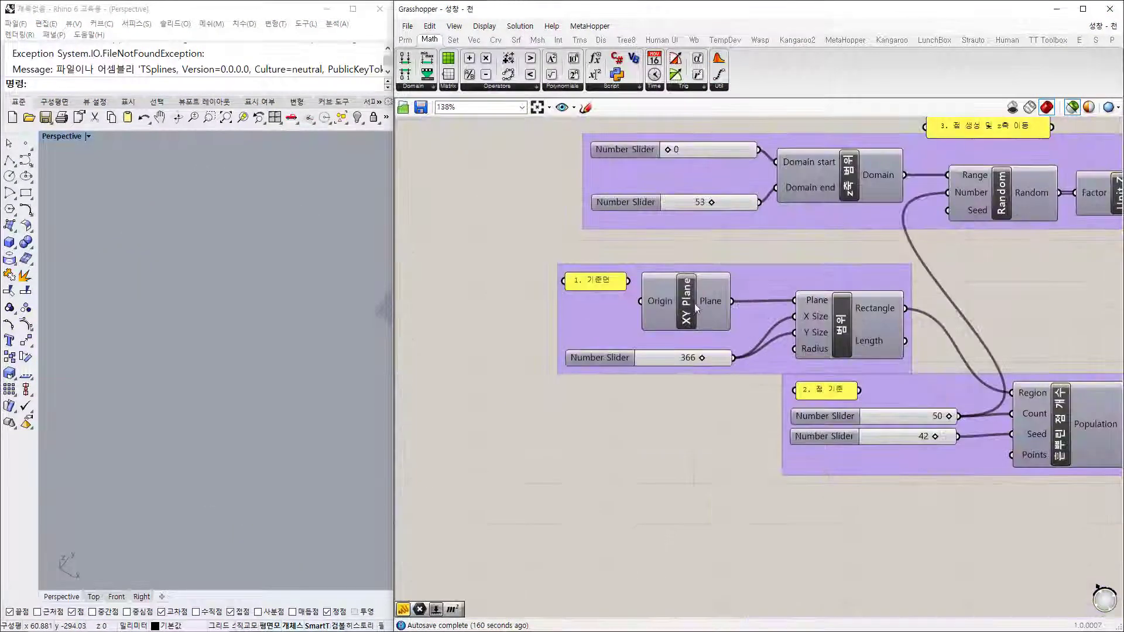
left_click(689, 314)
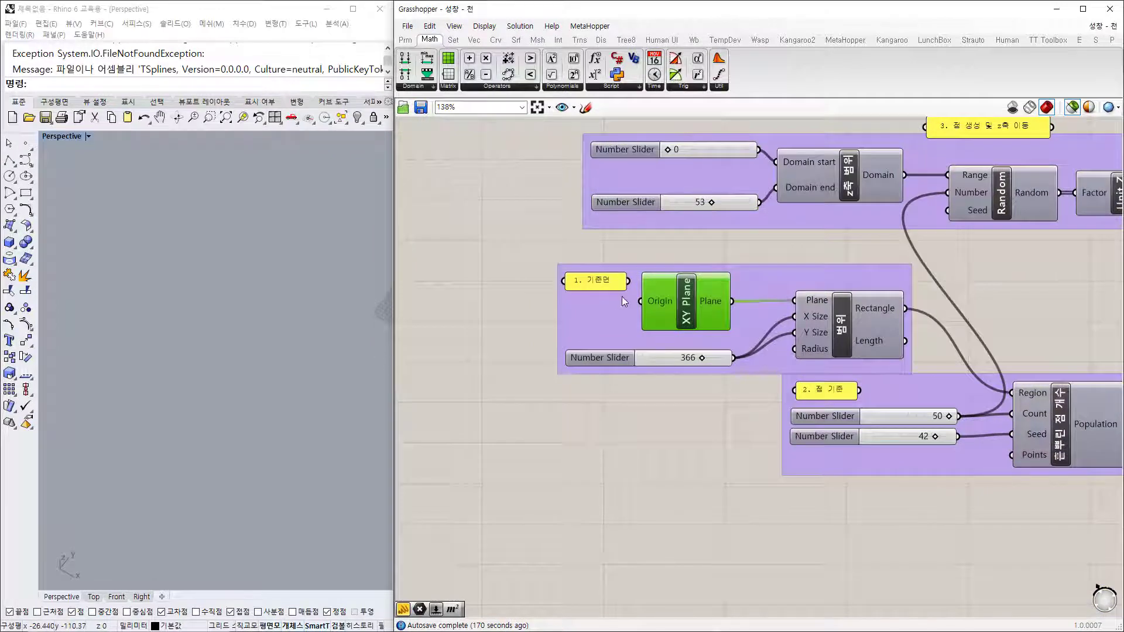
right_click_drag(349, 340, 176, 384, "shift")
scroll(290, 346, "up", 9)
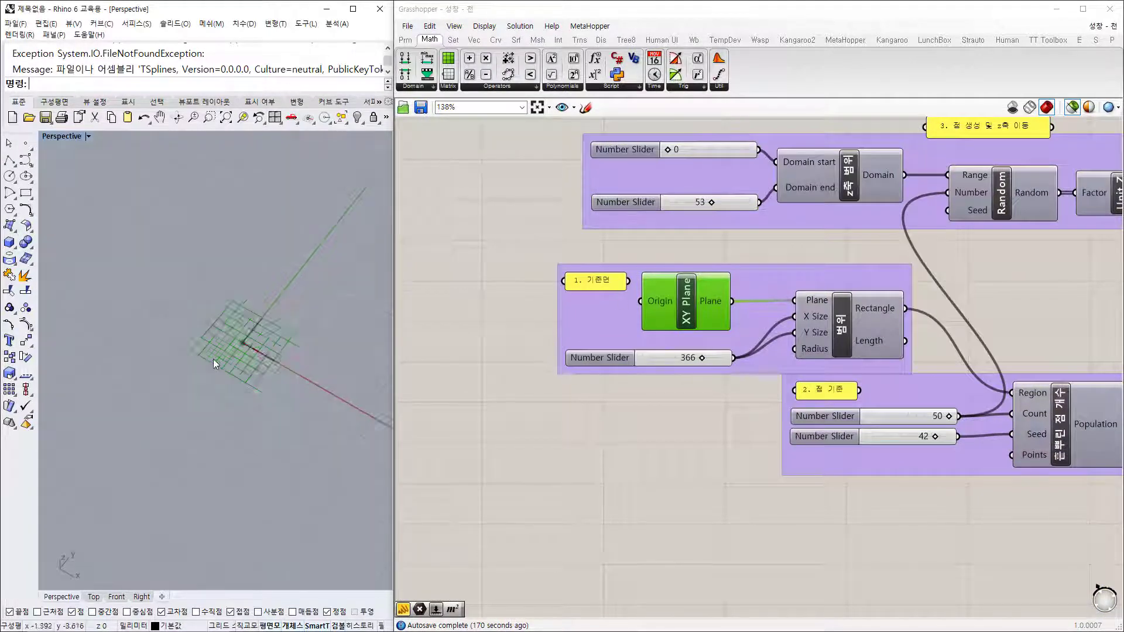
scroll(213, 360, "up", 4)
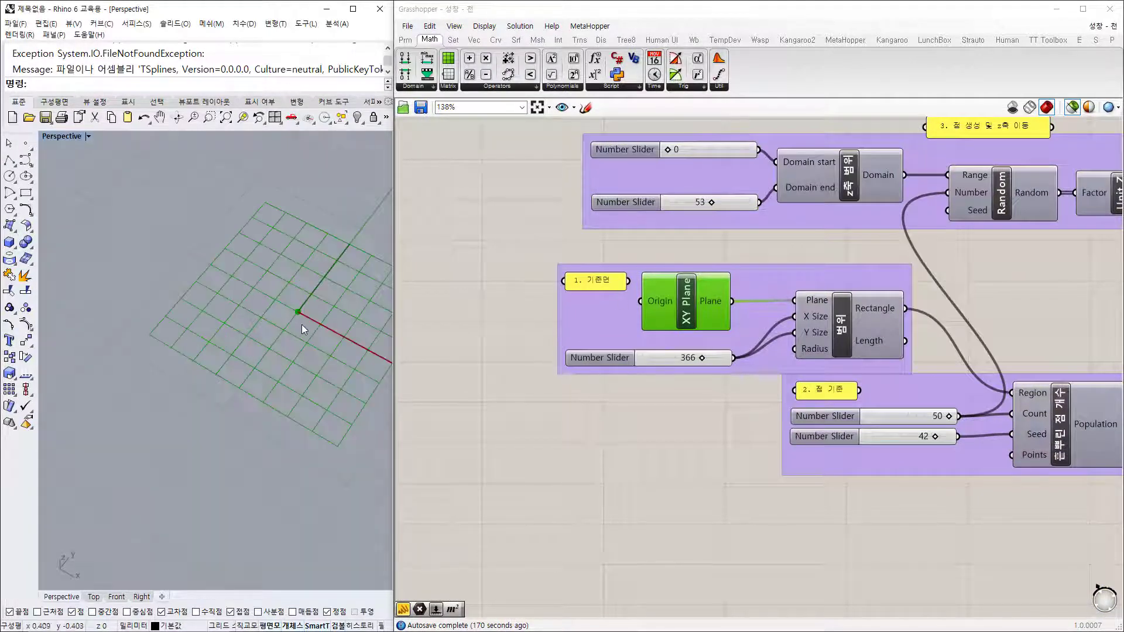
Step: Preview the green boundary rectangle and frame and tilt it in the Rhino view
left_click(839, 331)
scroll(178, 366, "down", 5)
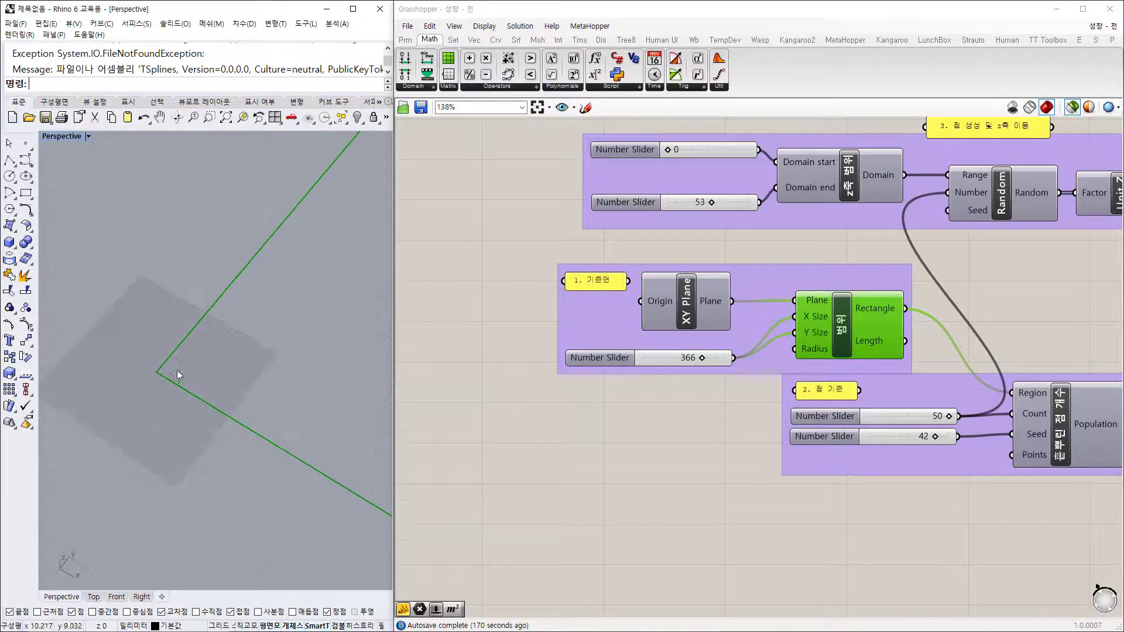
scroll(178, 369, "down", 4)
scroll(278, 363, "down", 2)
right_click_drag(314, 368, 204, 349, "shift")
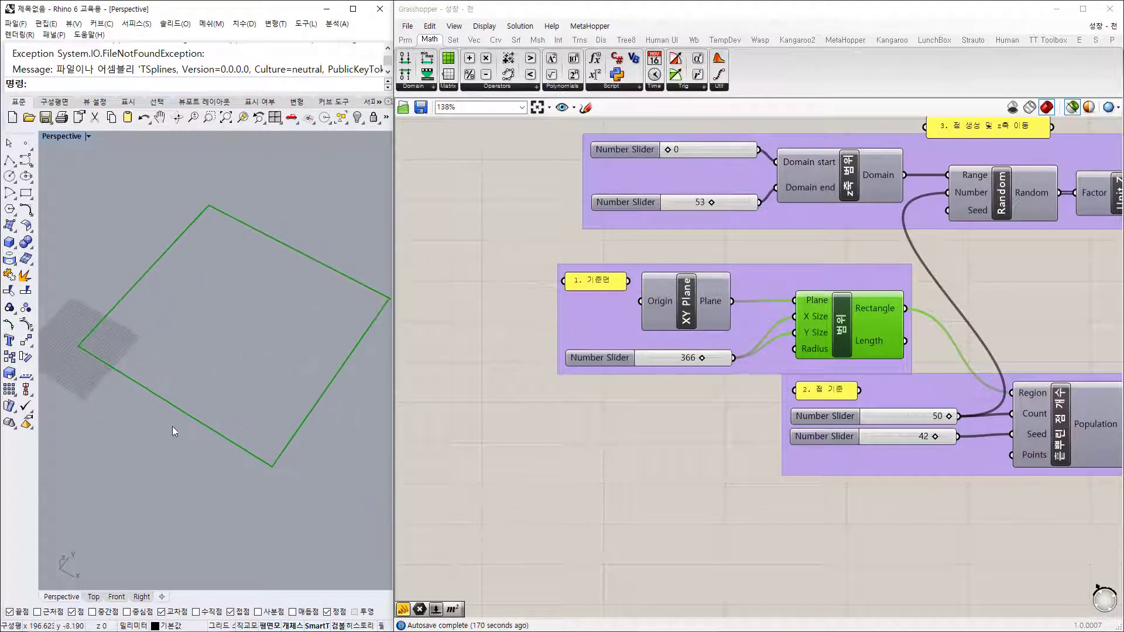
right_click_drag(172, 431, 86, 417)
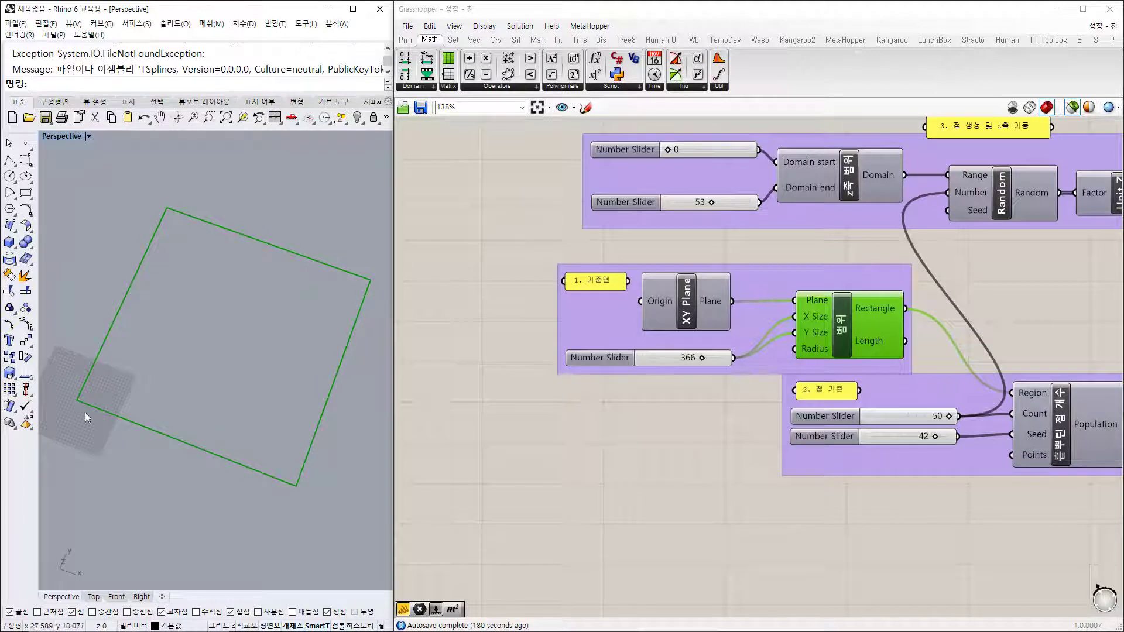
right_click_drag(1081, 446, 853, 392)
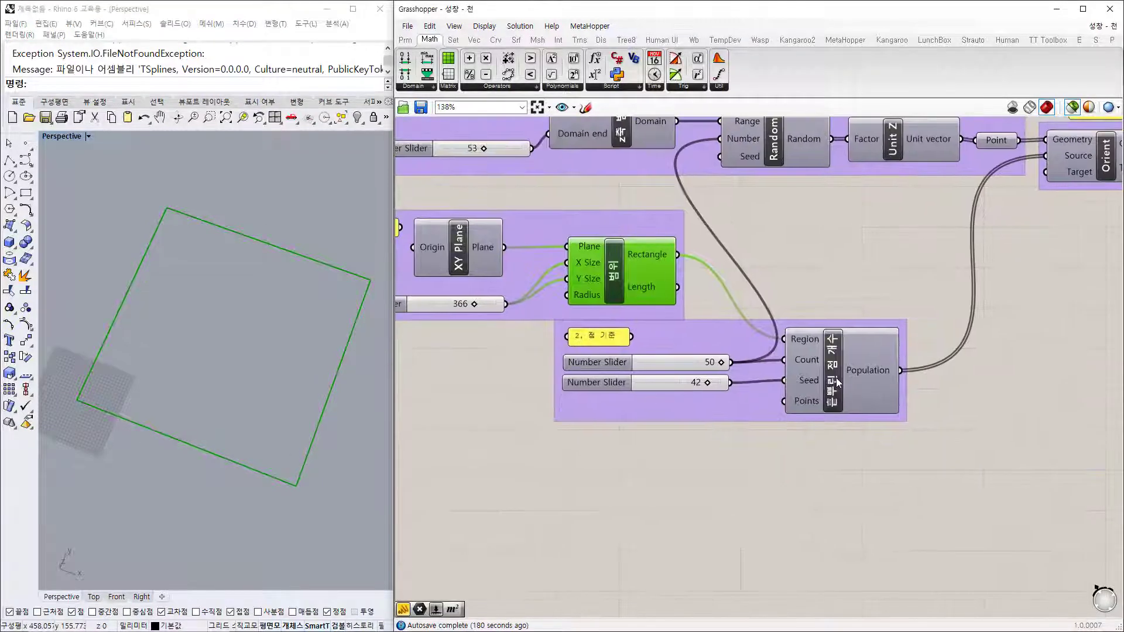
left_click(838, 383)
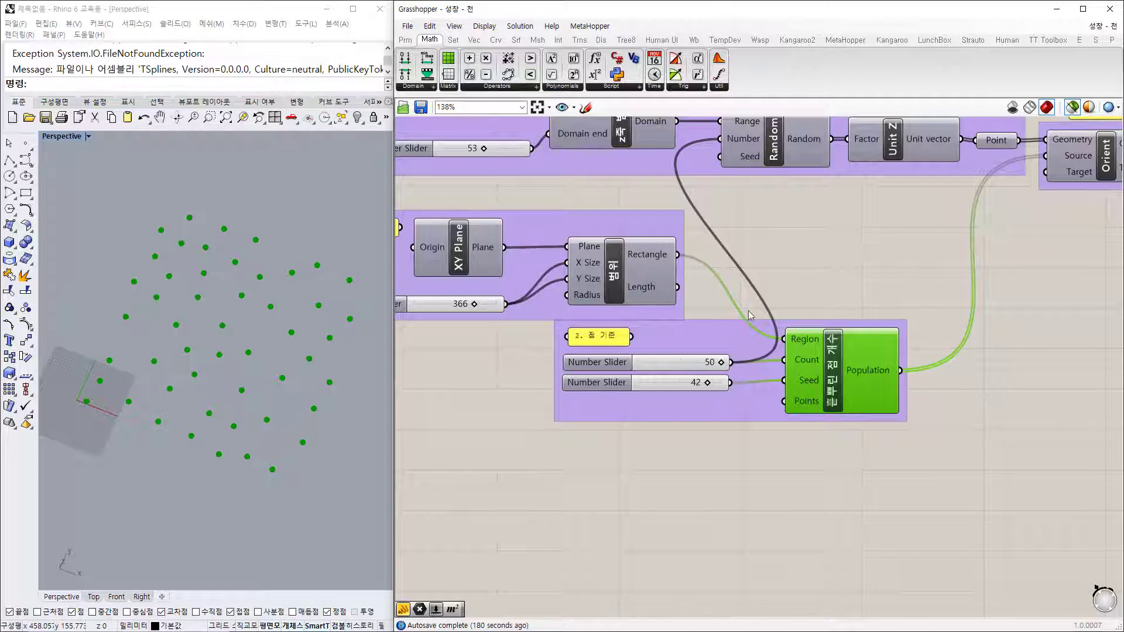
right_click_drag(827, 244, 817, 343)
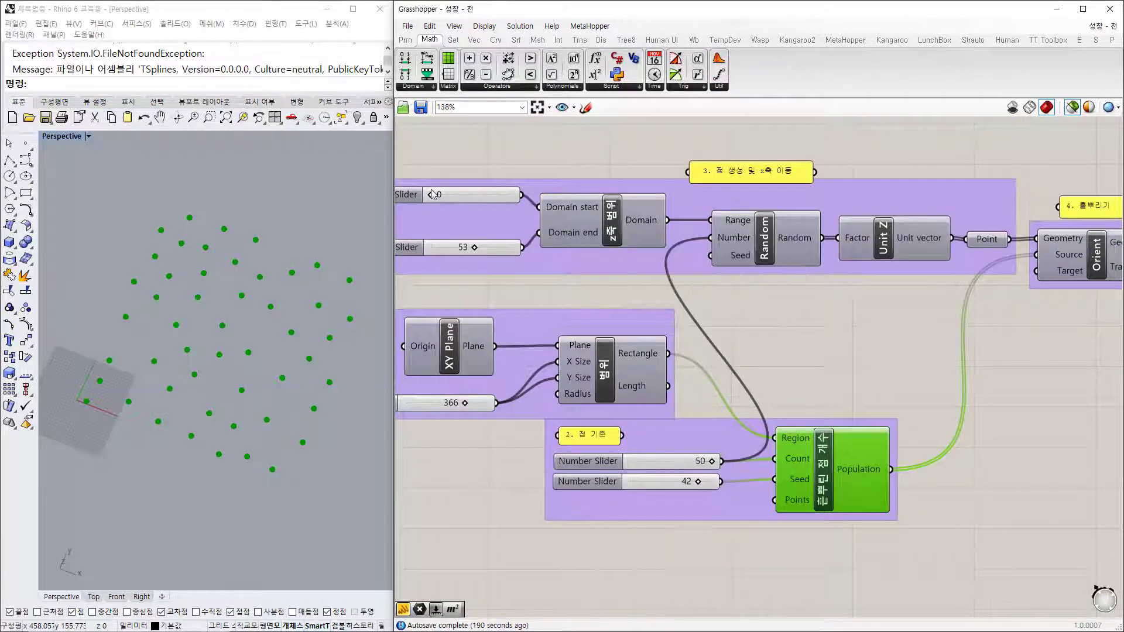
left_click(622, 235)
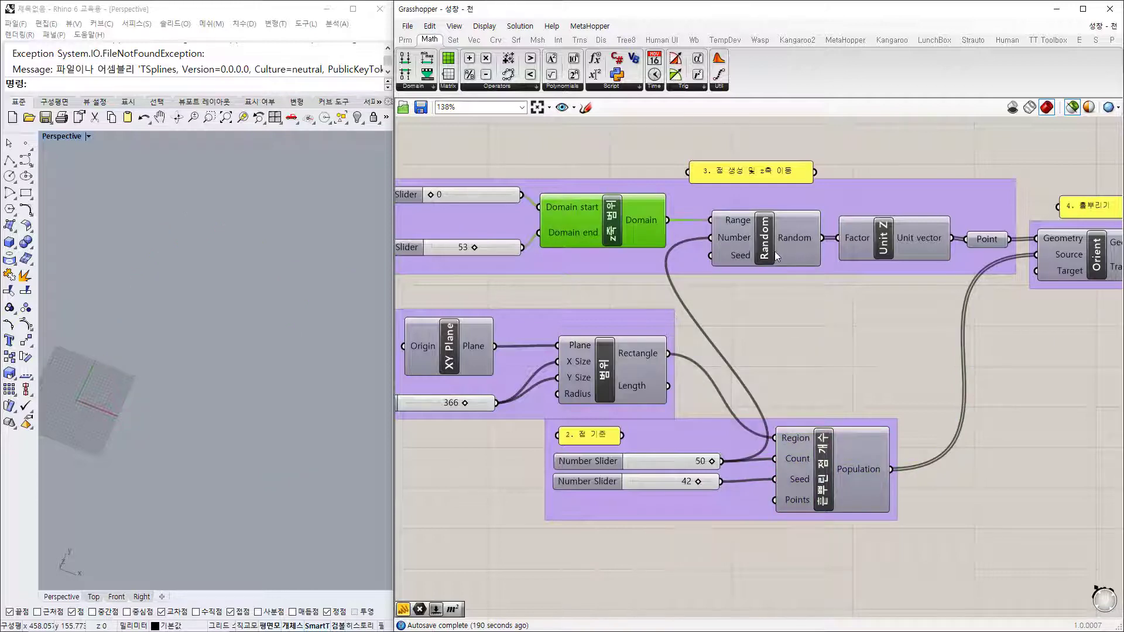
left_click(775, 251)
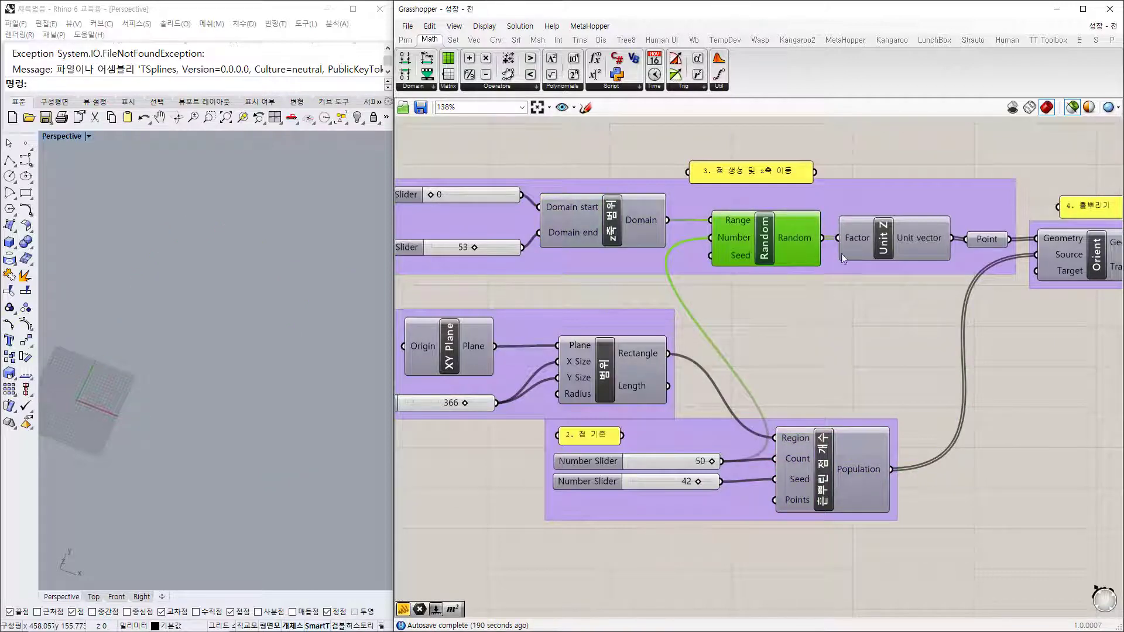
left_click(989, 240)
right_click_drag(251, 420, 348, 395, "shift")
scroll(178, 371, "up", 8)
right_click_drag(160, 442, 139, 350)
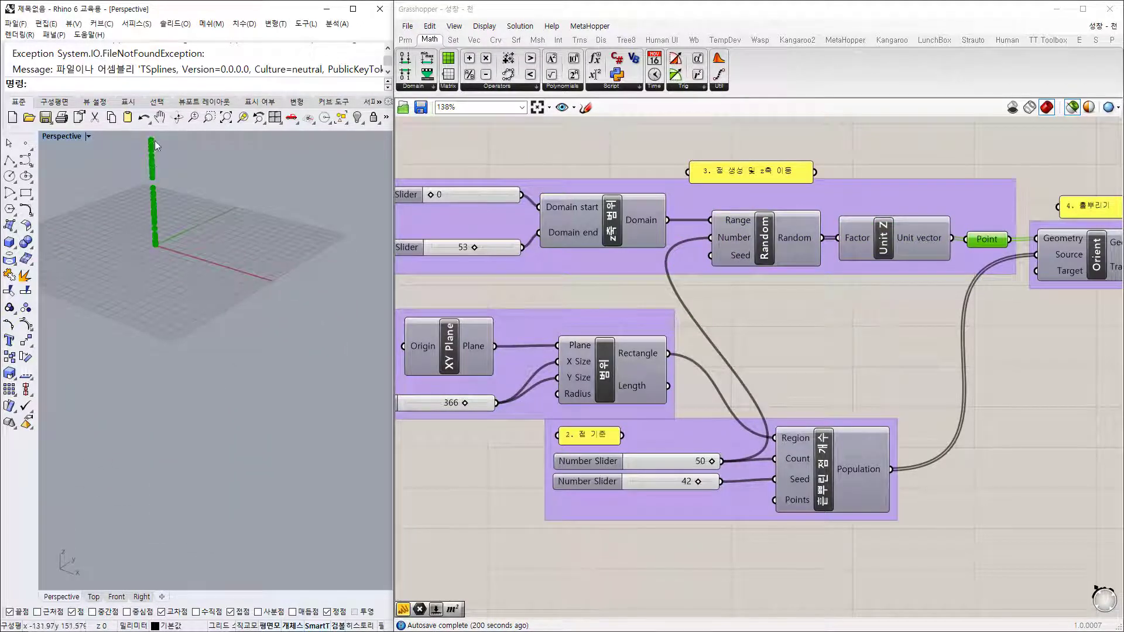
right_click_drag(204, 221, 208, 281, "shift")
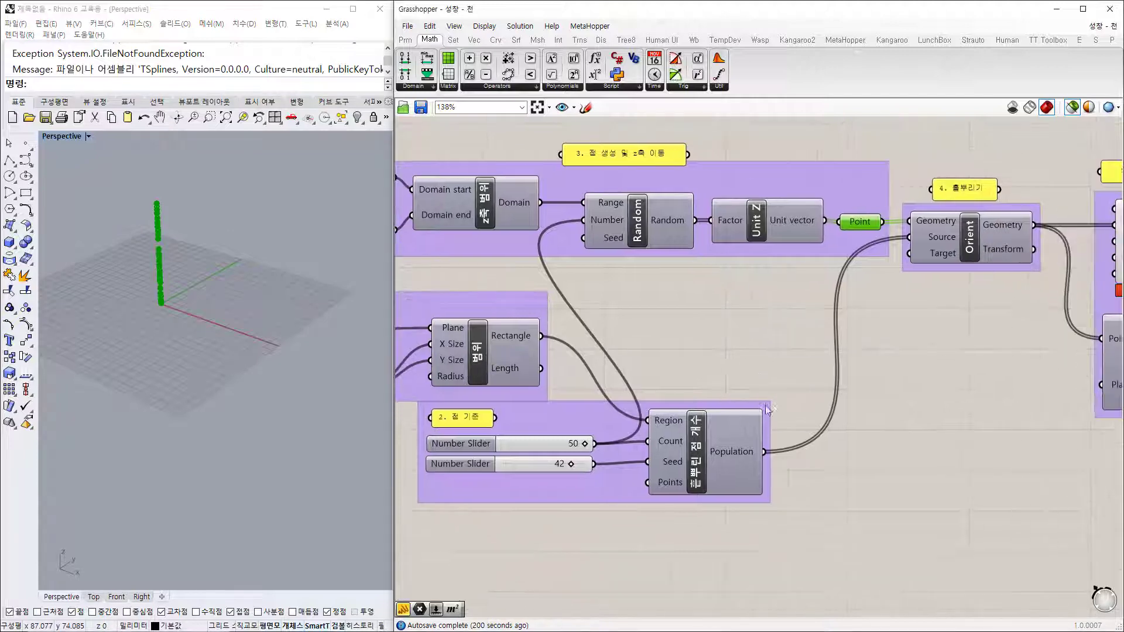
right_click_drag(838, 486, 711, 468)
left_click(711, 469)
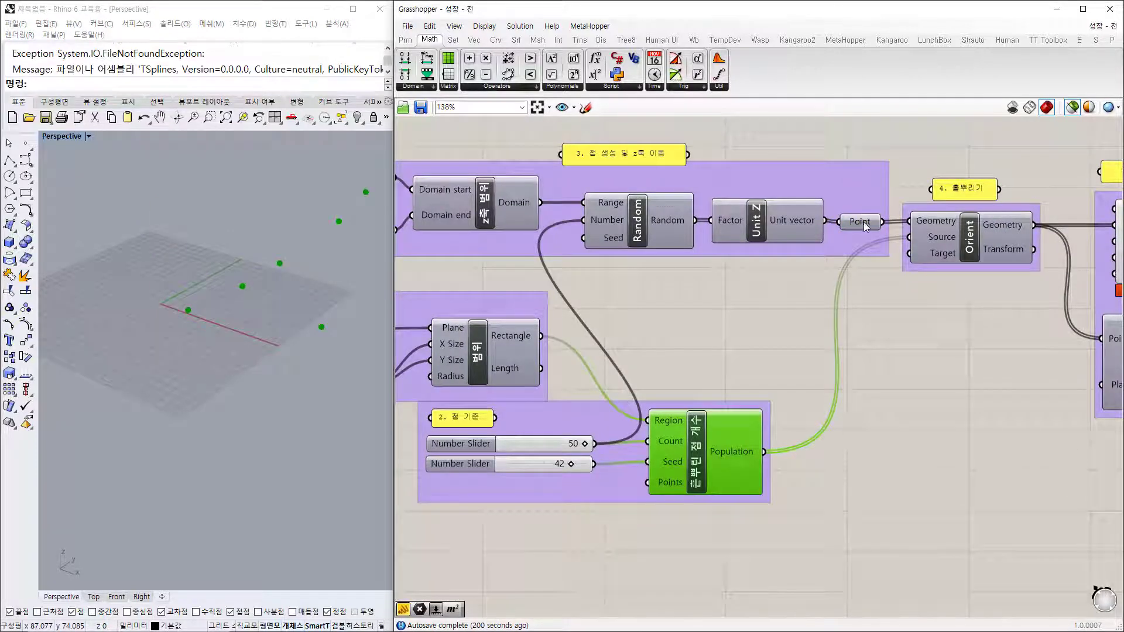
mouse_move(866, 227)
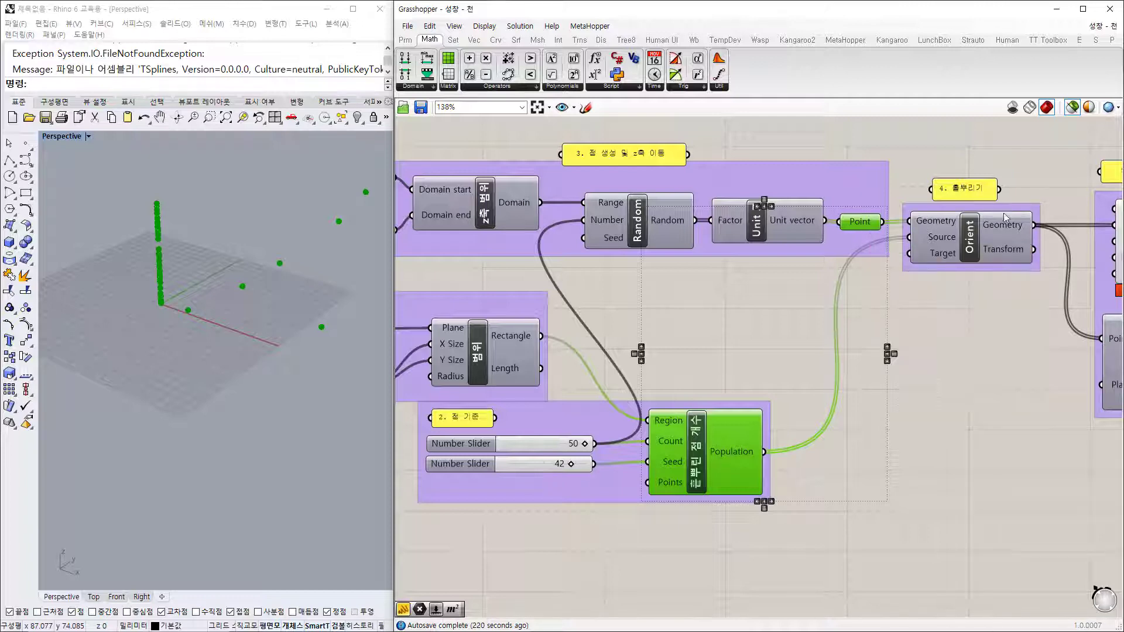
Step: Compare previews of Orient's result, the vertical Z-axis points and the scattered population points
right_click_drag(1015, 326, 907, 322)
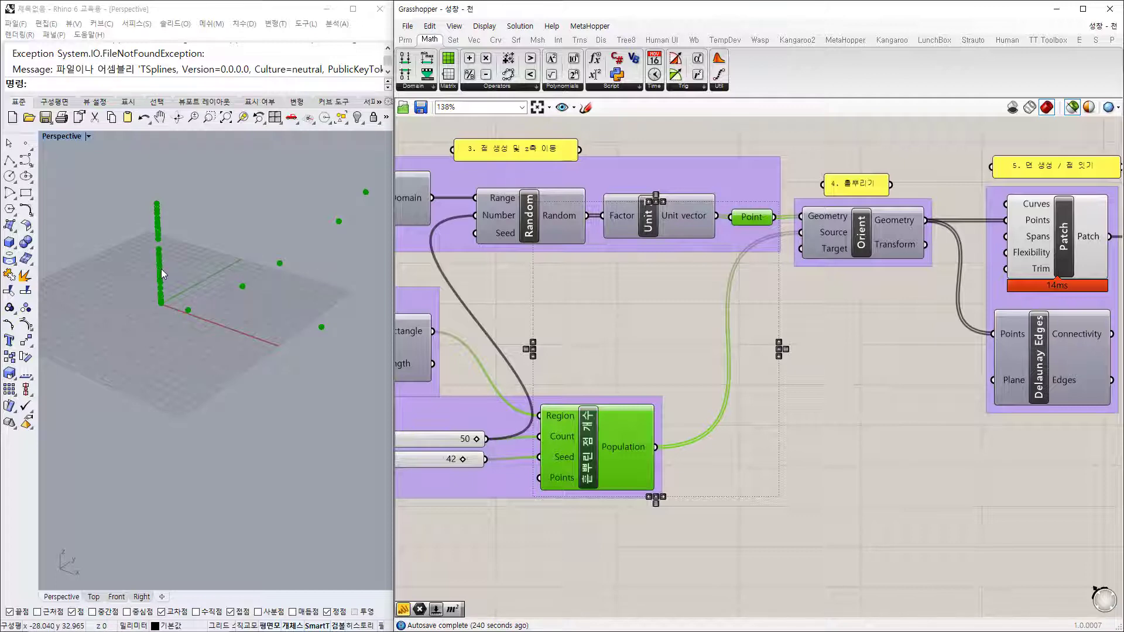
right_click_drag(870, 246, 674, 256)
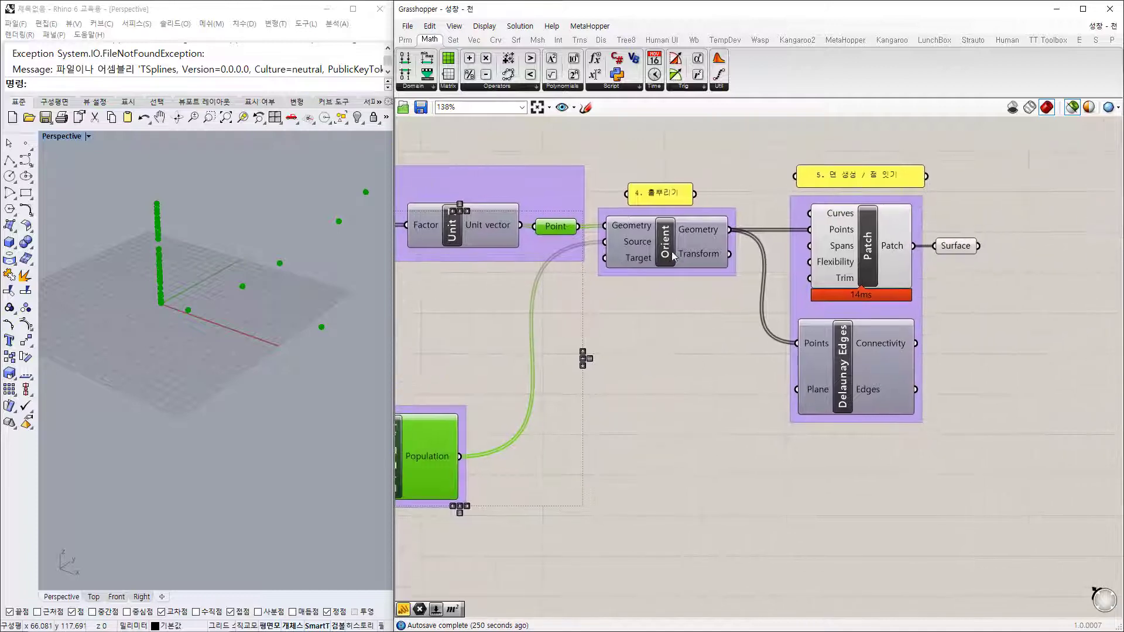
left_click(673, 256)
right_click_drag(649, 375, 791, 309)
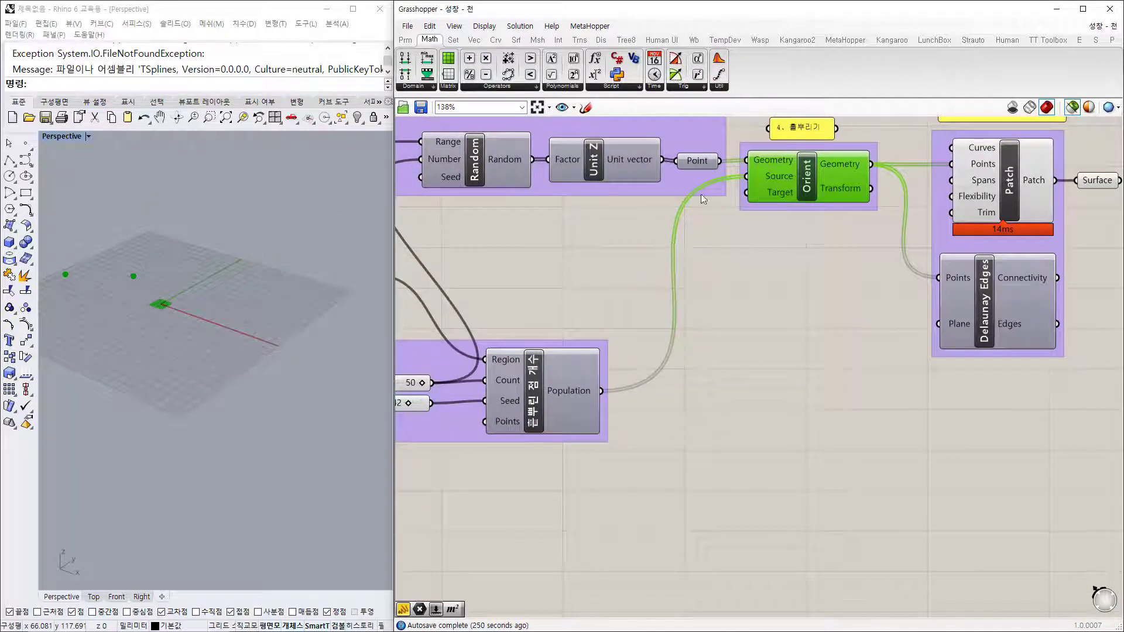
left_click_drag(701, 161, 703, 159)
left_click(757, 174)
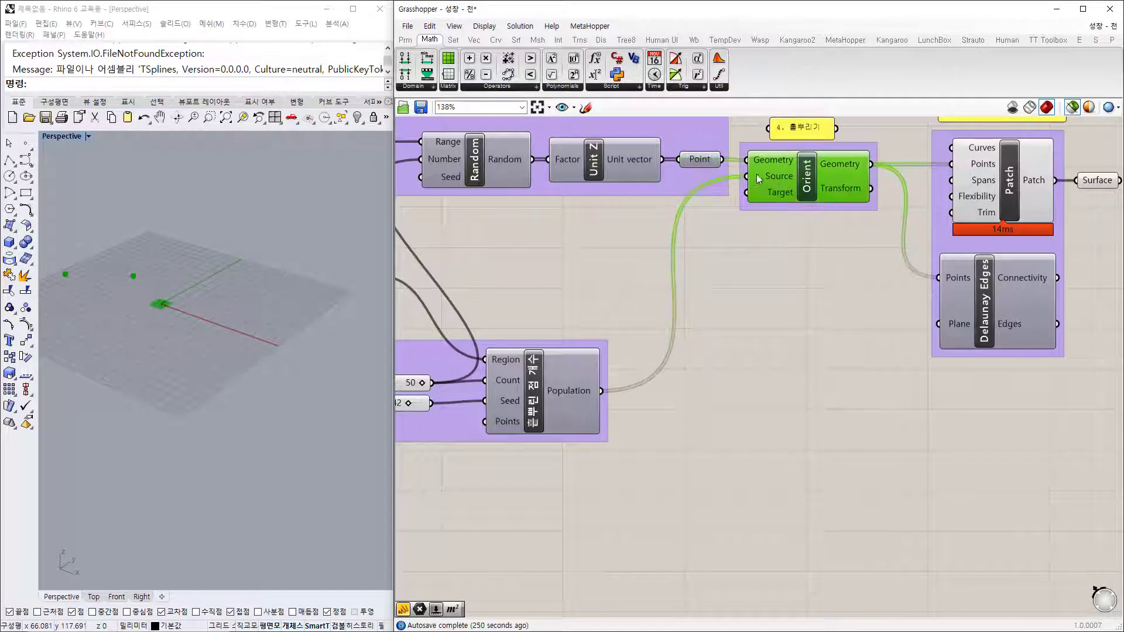
left_click(699, 159)
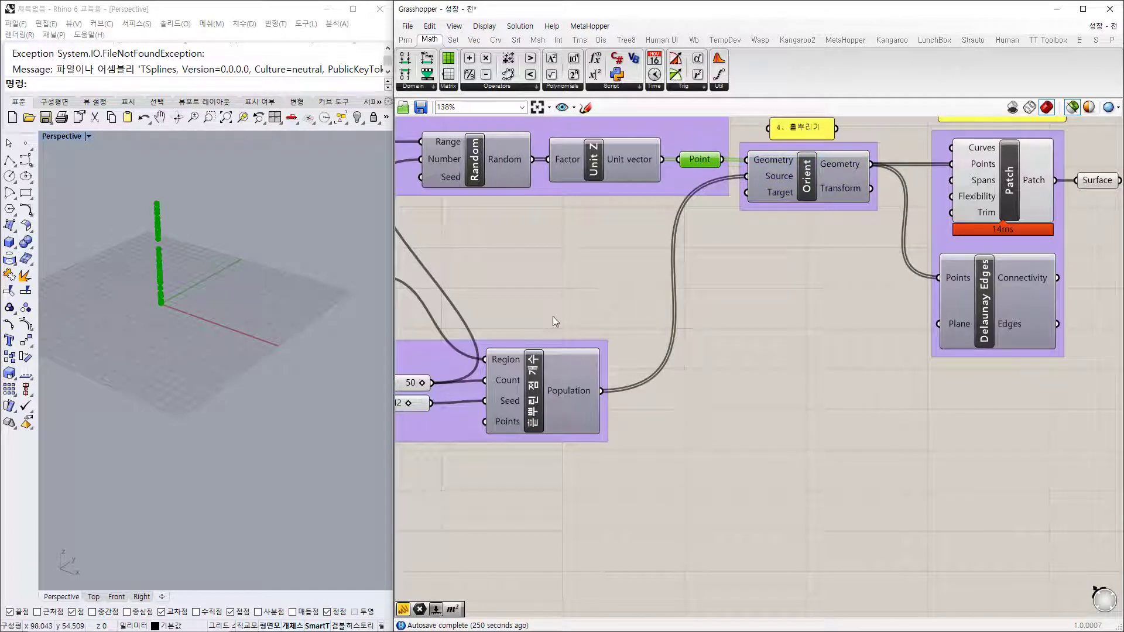
left_click(542, 385)
scroll(252, 282, "down", 5)
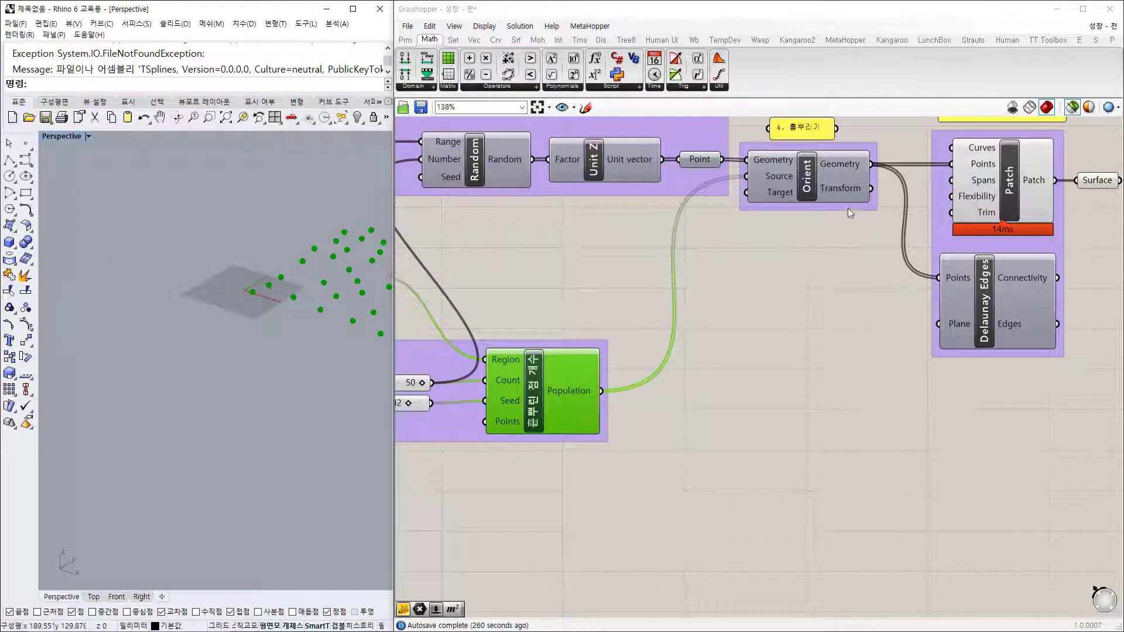
Step: Undo the population points mistakenly wired into Orient's Source input
left_click(810, 186)
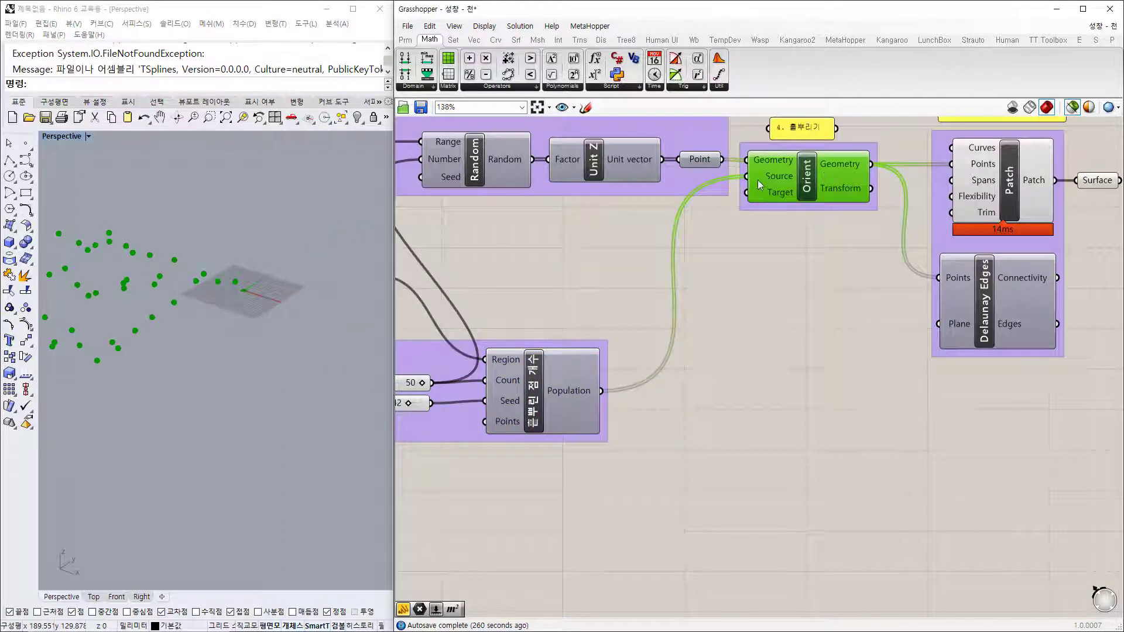
mouse_move(757, 185)
left_mouse_down()
mouse_move(657, 246)
mouse_move(604, 388)
mouse_move(747, 202)
left_mouse_up()
key("ctrl+z")
left_click(771, 327)
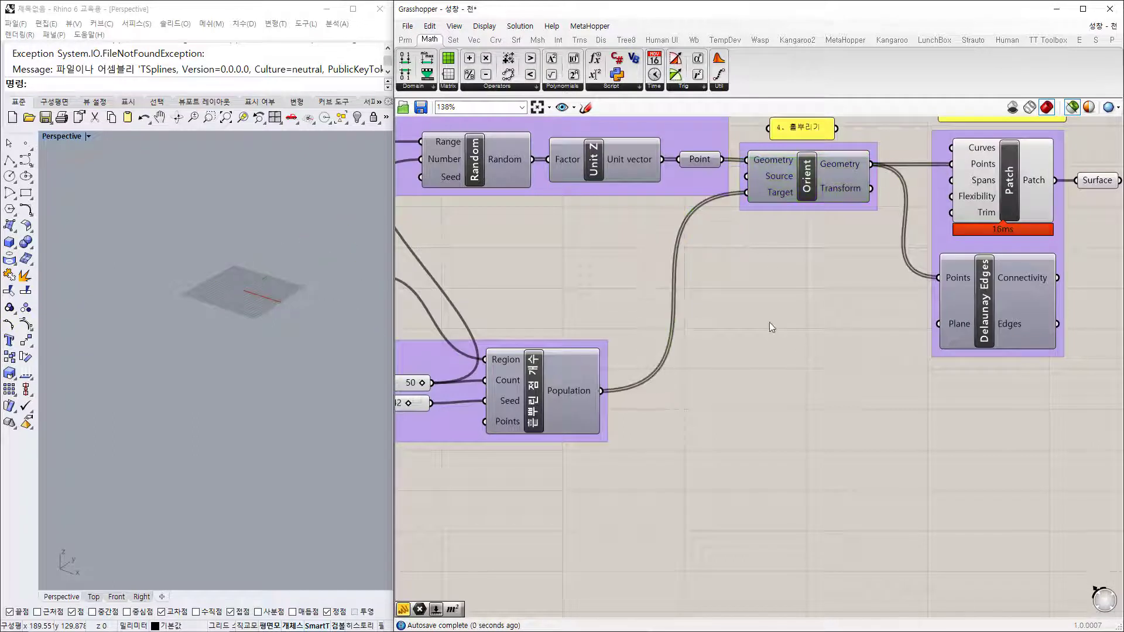
right_click_drag(233, 272, 183, 342, "shift")
Step: Connect the population points into Orient's Target and preview the 50 scattered output points
left_click(546, 406)
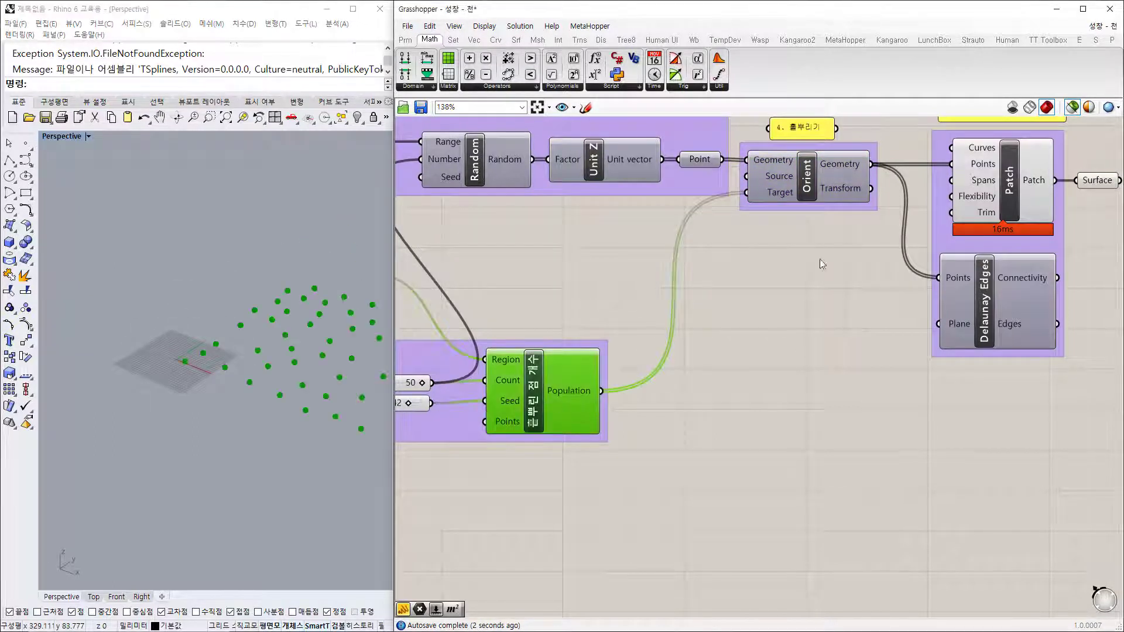
left_click(824, 178)
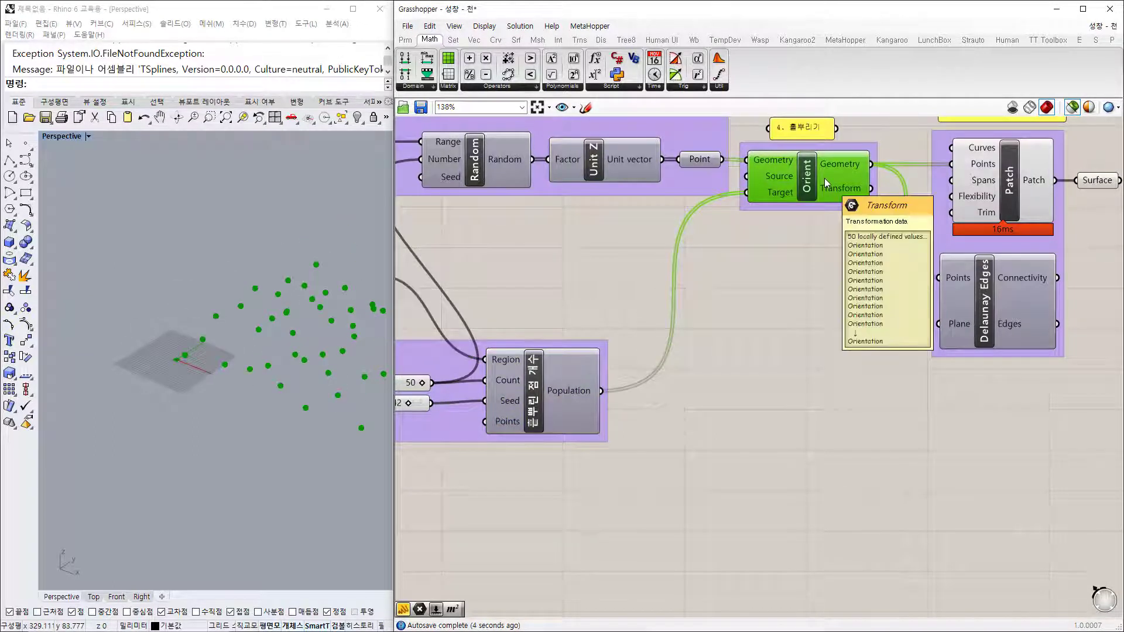
left_click(703, 164)
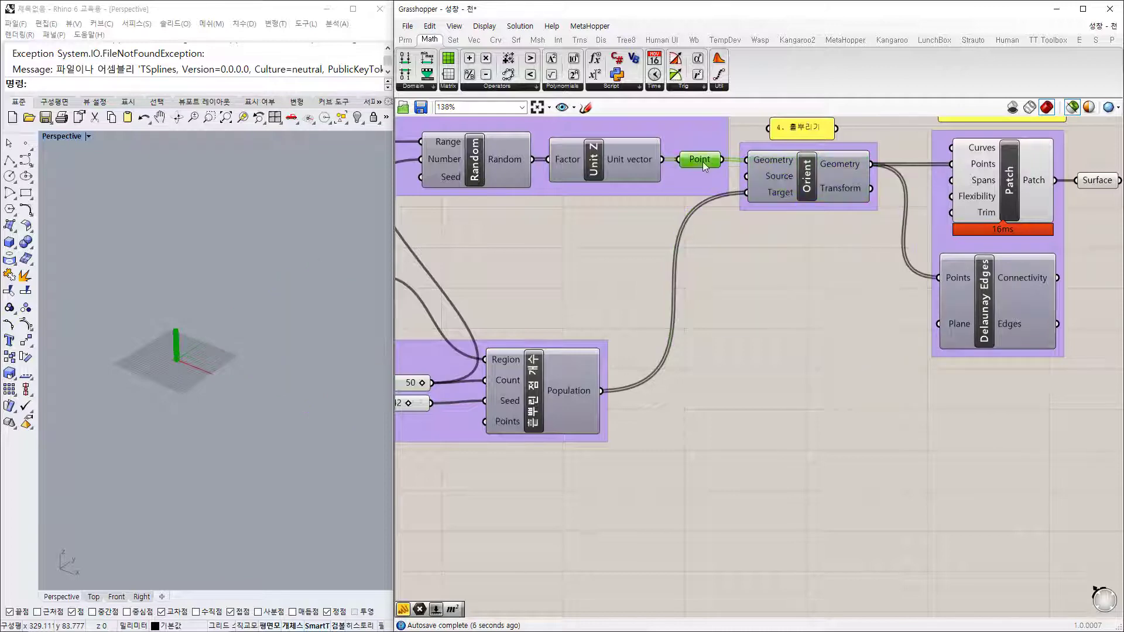
left_click(814, 176)
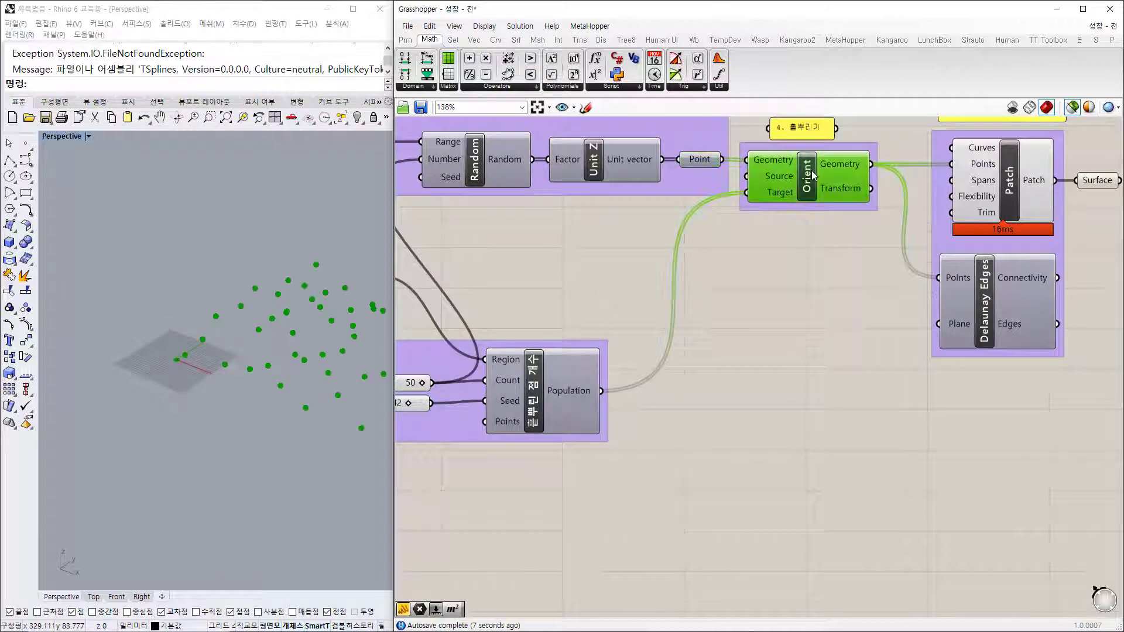
left_click(786, 306)
left_click_drag(601, 391, 748, 201, "shift")
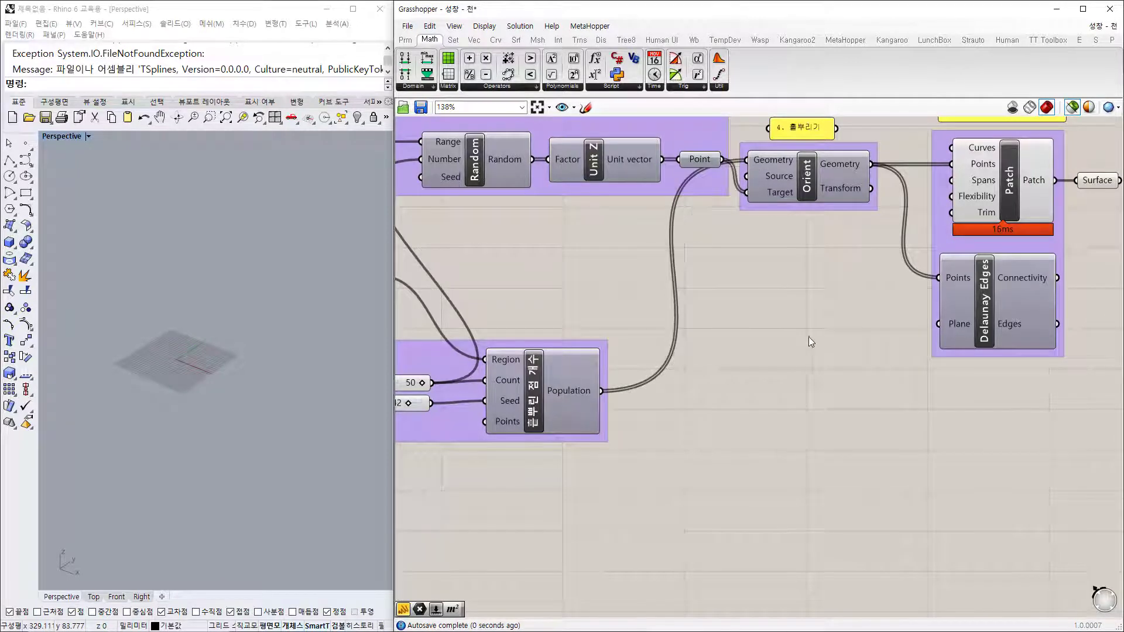
left_click(564, 404)
left_click(812, 186)
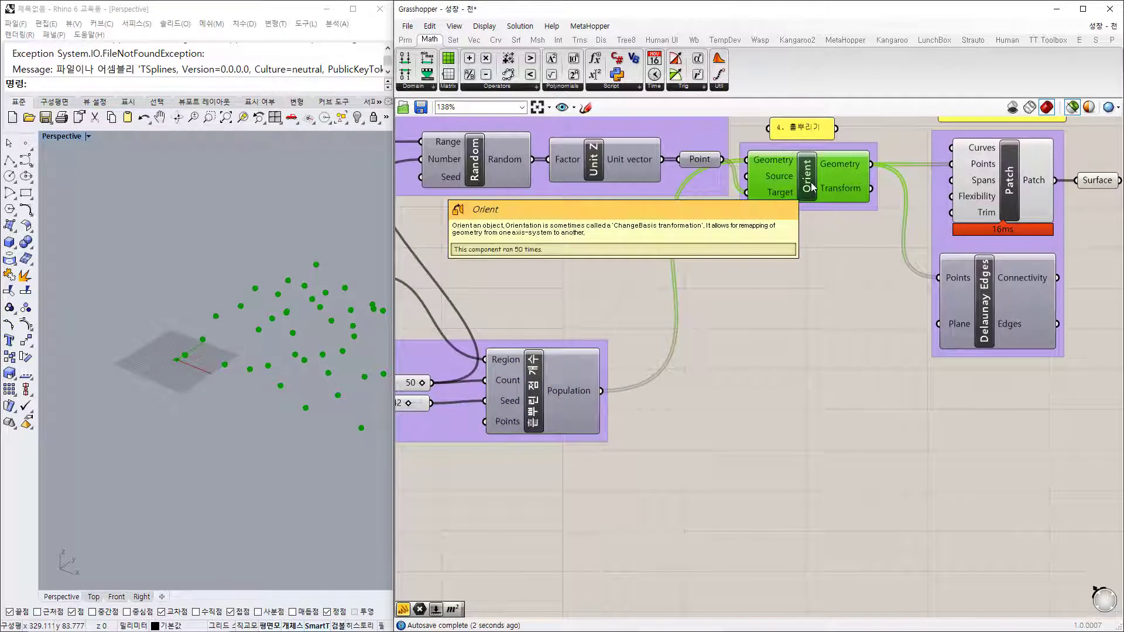
Step: Wire a second Orient with the Z-axis points and population points, comparing both Orients' previews
left_click_drag(812, 187, 827, 286)
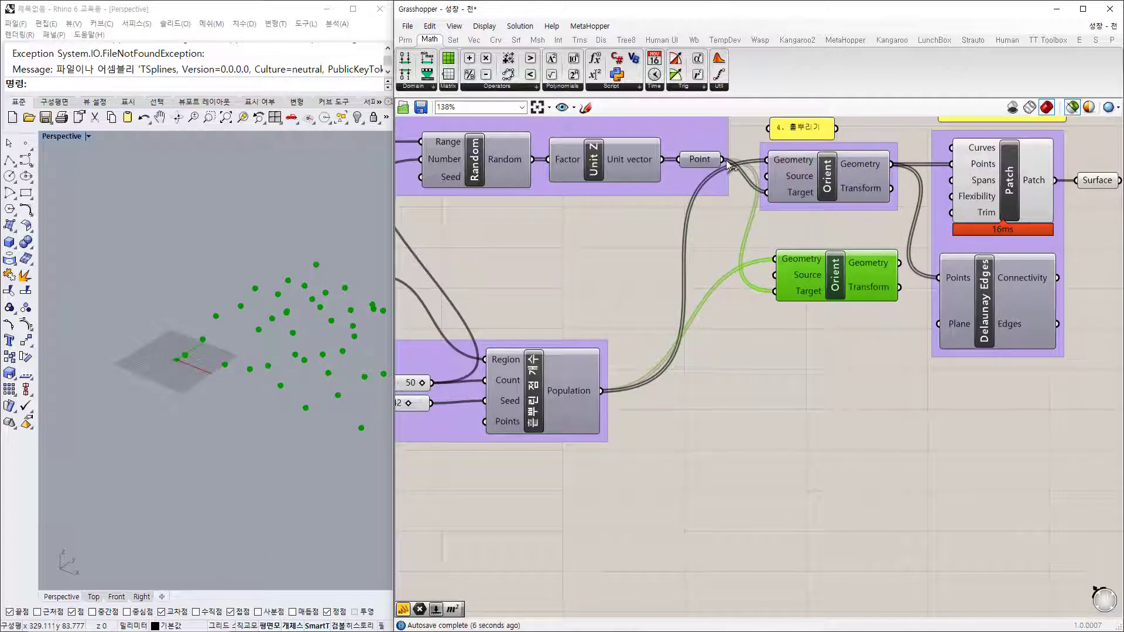
left_click_drag(722, 160, 603, 390)
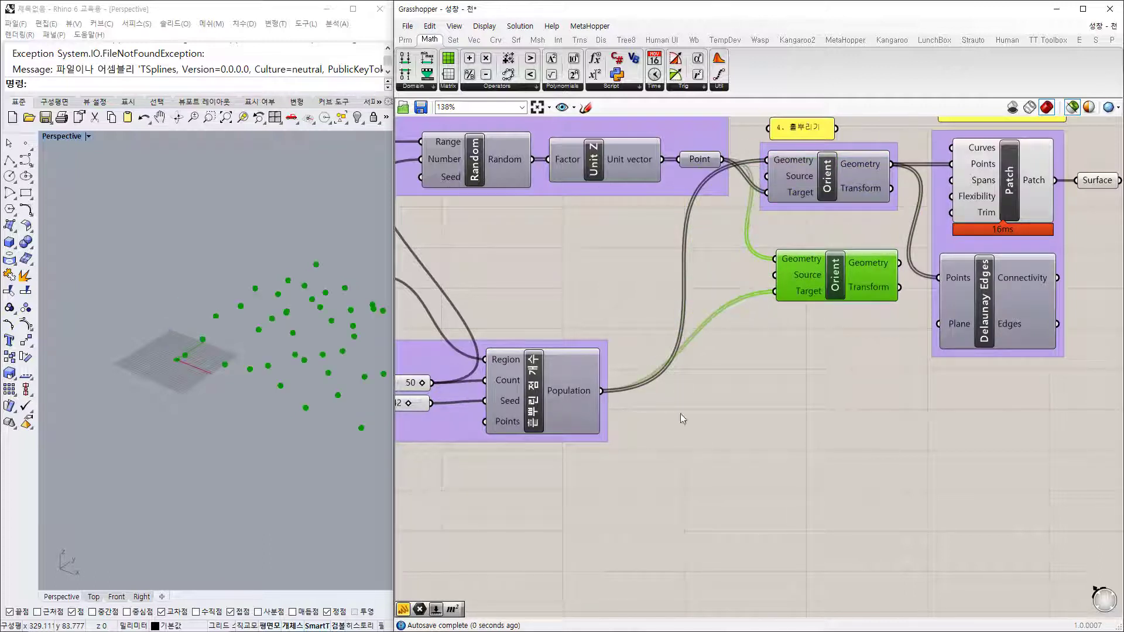
left_click(895, 234)
left_click(548, 395)
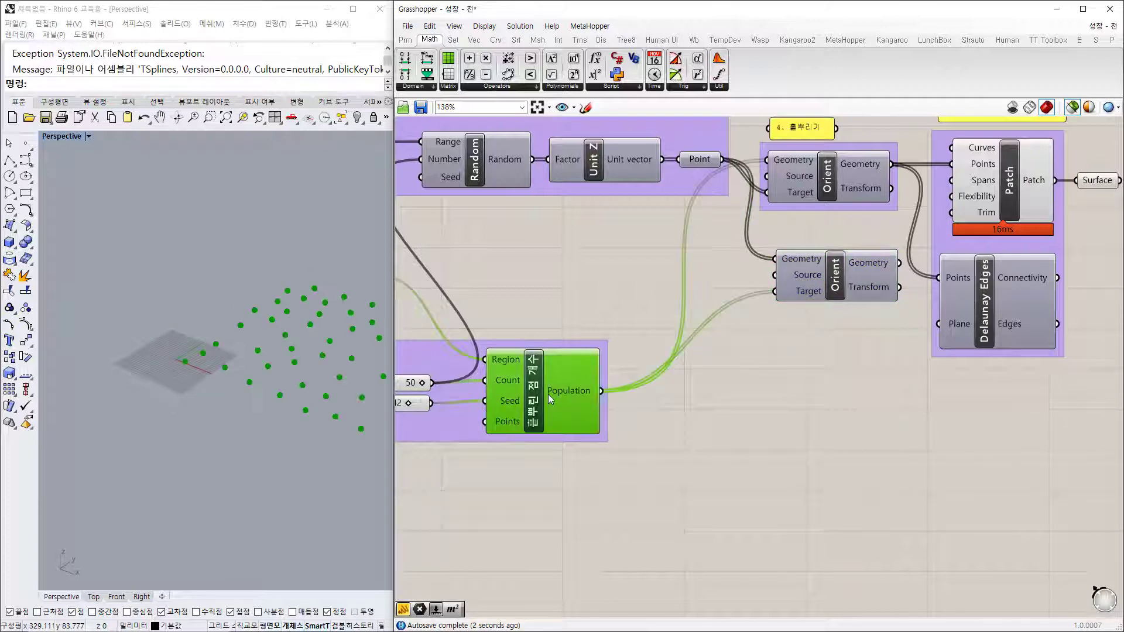
left_click(698, 159)
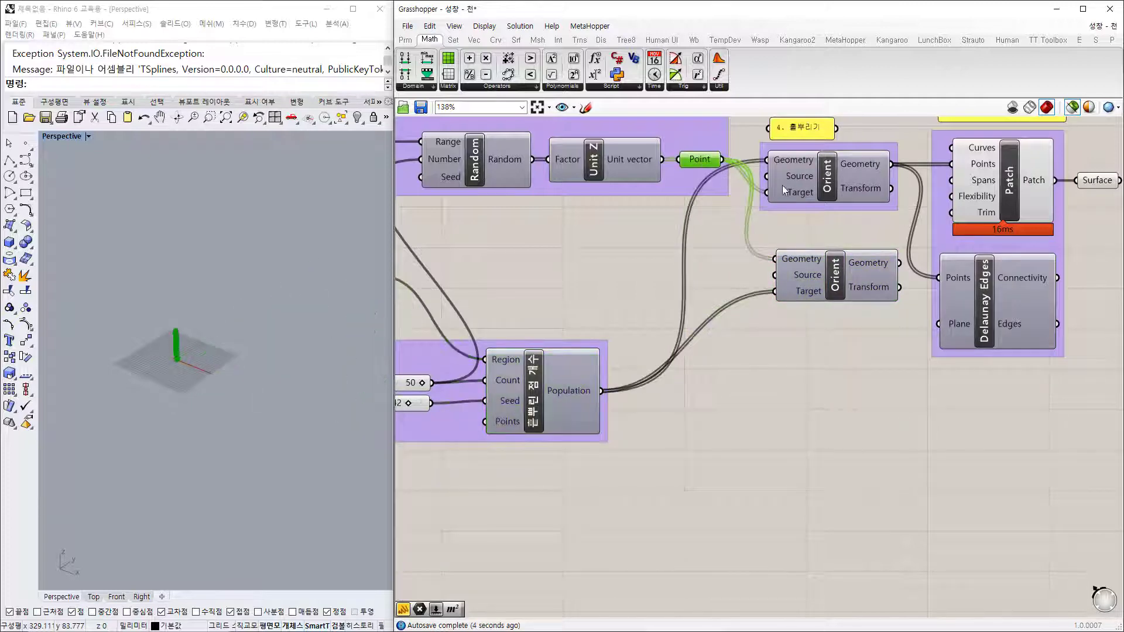
left_click(828, 186)
left_click(841, 295)
left_click(830, 185)
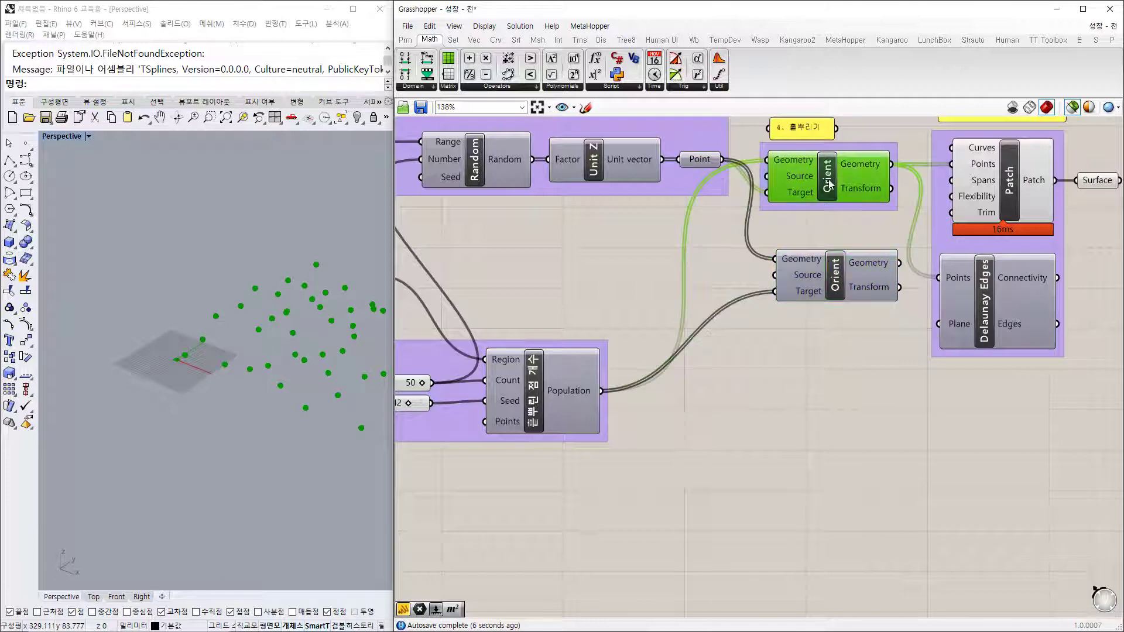
Step: Reframe the canvas and nudge the upper and lower Orient components into place
left_click(839, 286)
scroll(837, 282, "down", 2)
right_click_drag(849, 241, 690, 262)
scroll(693, 235, "up", 3)
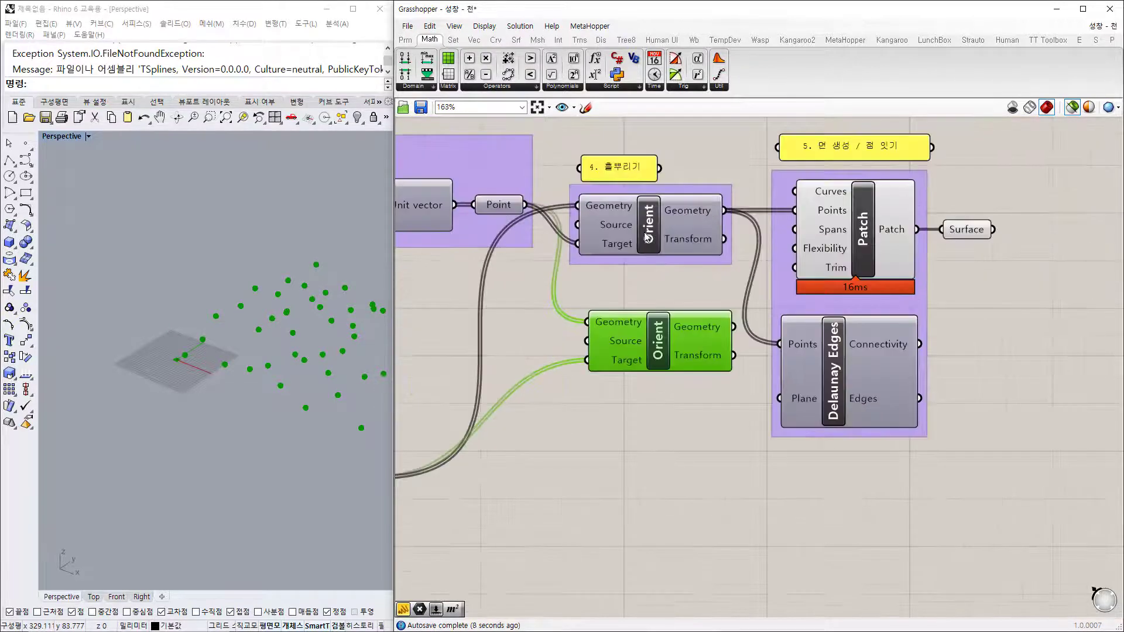
left_click(657, 229)
left_click_drag(657, 229, 659, 234)
left_click(679, 302)
left_click_drag(663, 352, 667, 354)
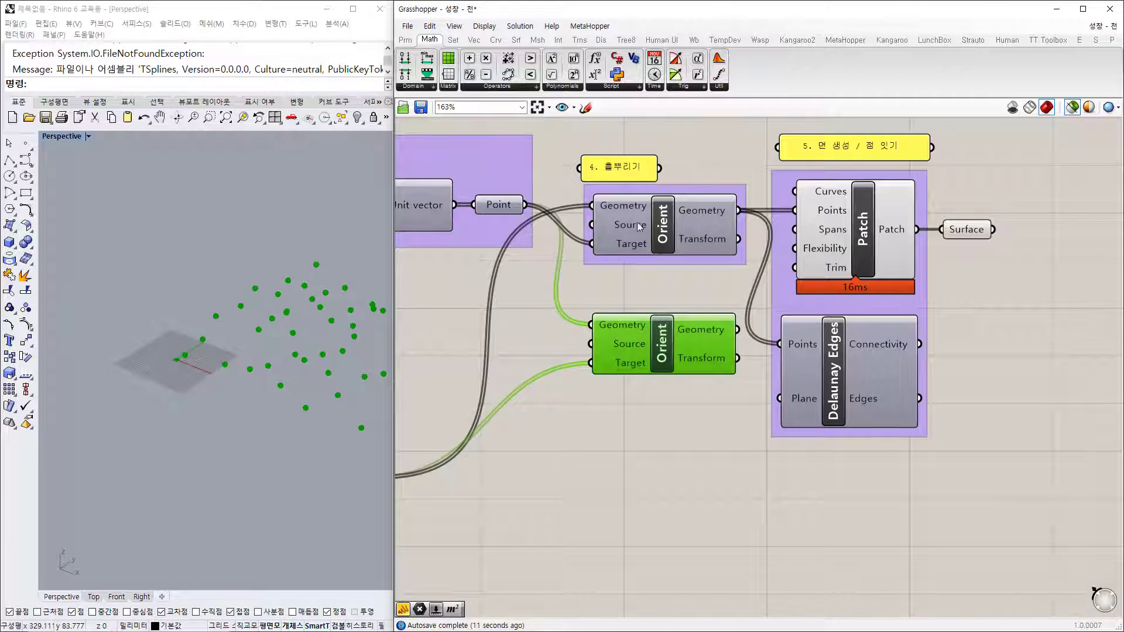
left_click_drag(635, 236, 646, 232)
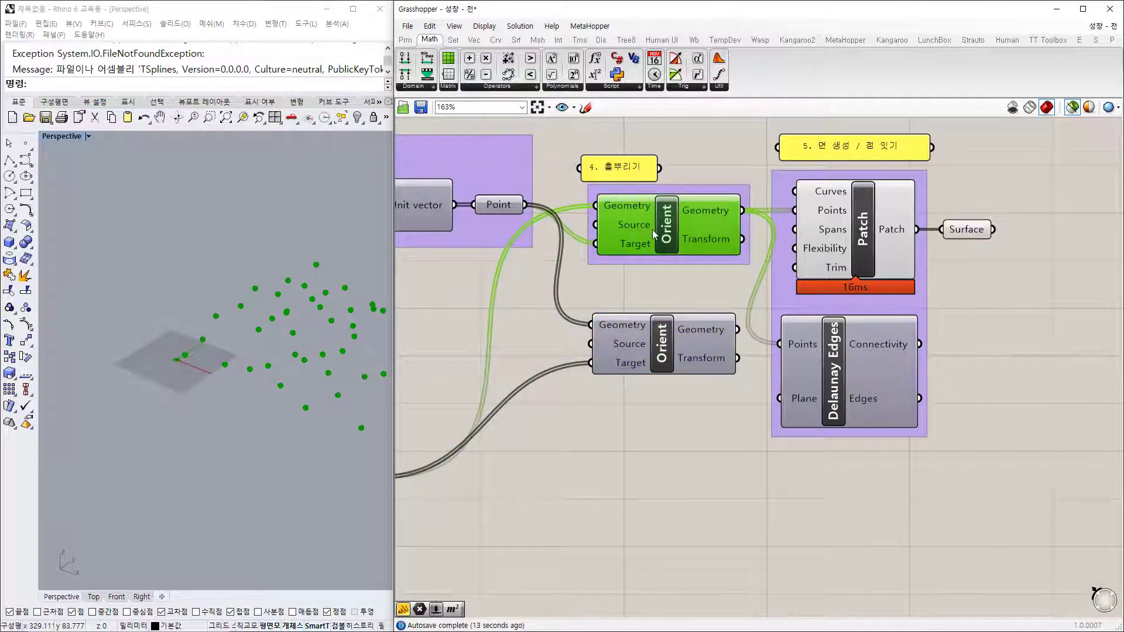
right_click_drag(737, 117, 688, 170)
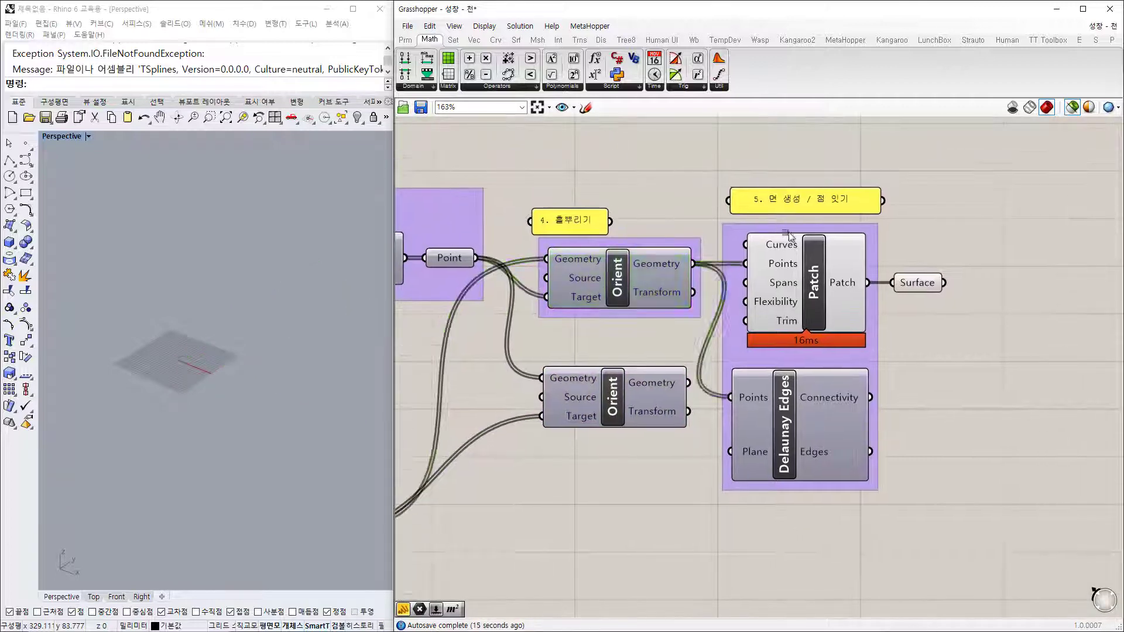
Step: Move the Patch and Delaunay Edges group right and respace the two Orient components
left_click_drag(690, 157, 1002, 554)
left_click_drag(823, 446, 897, 446)
left_click(740, 451)
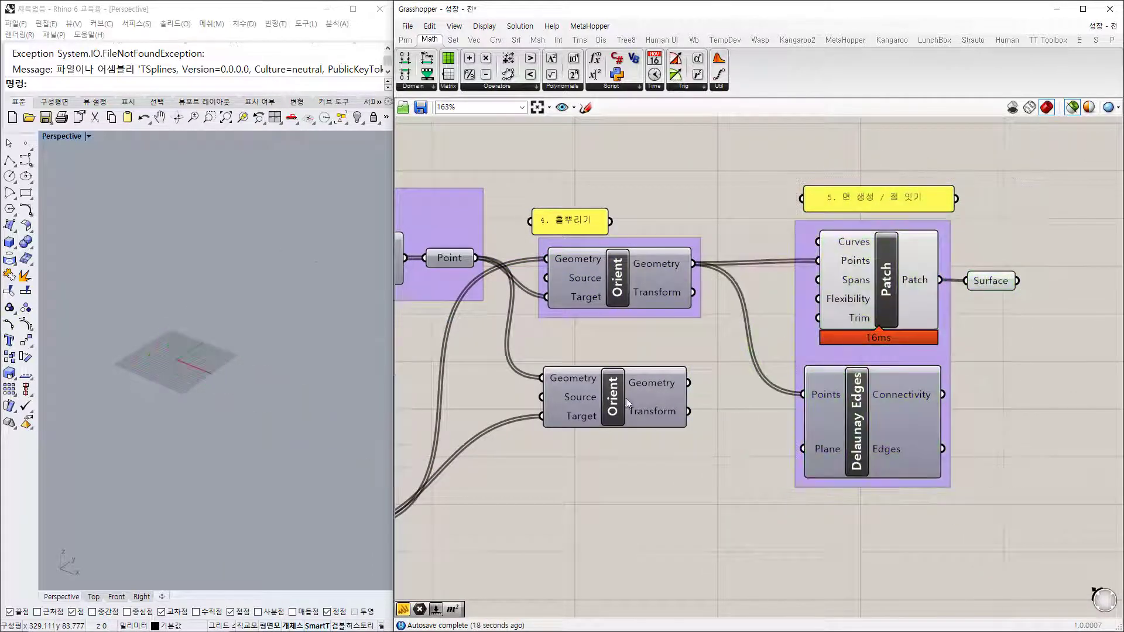
left_click_drag(624, 395, 626, 365)
left_click_drag(630, 300, 659, 299)
left_click_drag(637, 373, 667, 388)
Step: Preview the upper and lower Orient steps' scattered green points in Rhino
left_click(733, 356)
right_click_drag(740, 355, 735, 352)
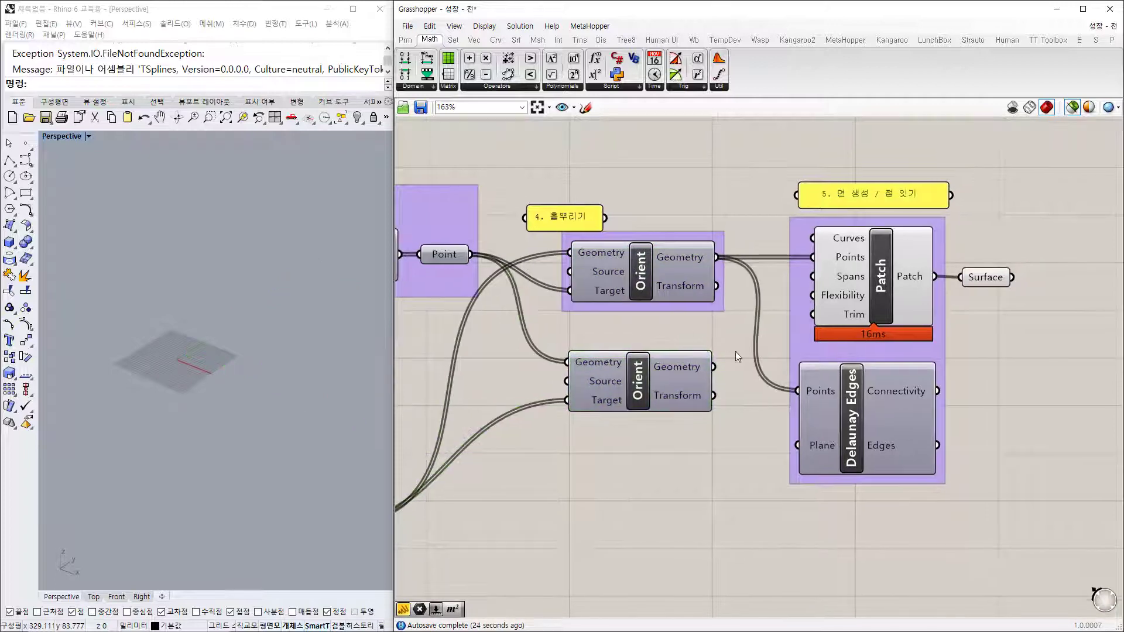
left_click(659, 271)
left_click(675, 403)
right_click_drag(678, 415, 650, 427)
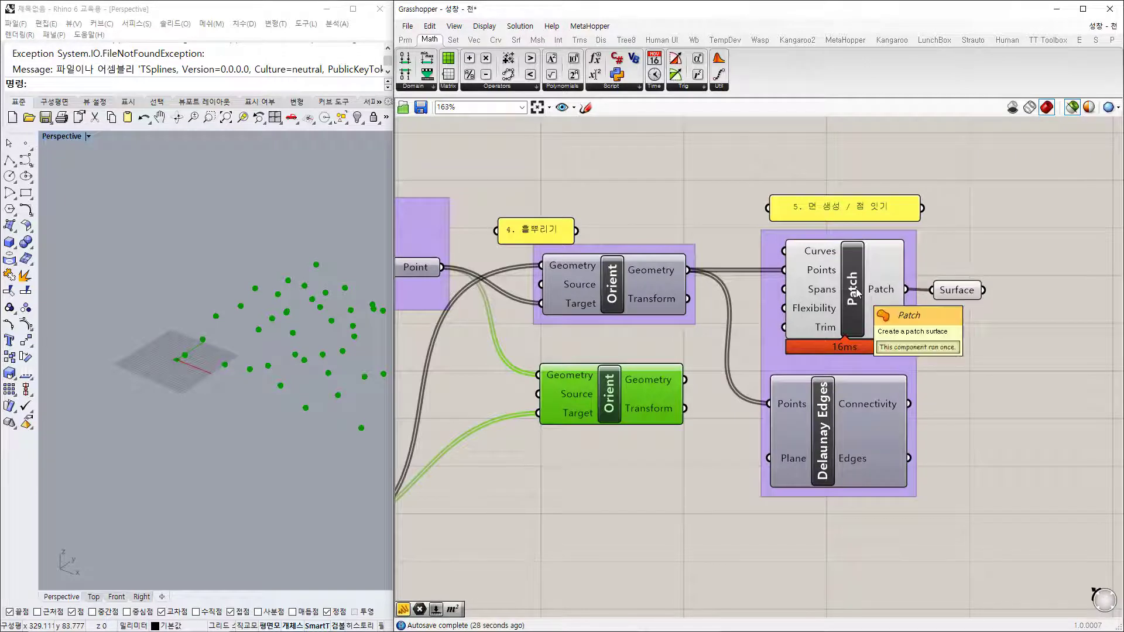
Step: Preview the Patch surface against the Orient points and orbit to view it from above
left_click_drag(856, 301, 852, 309)
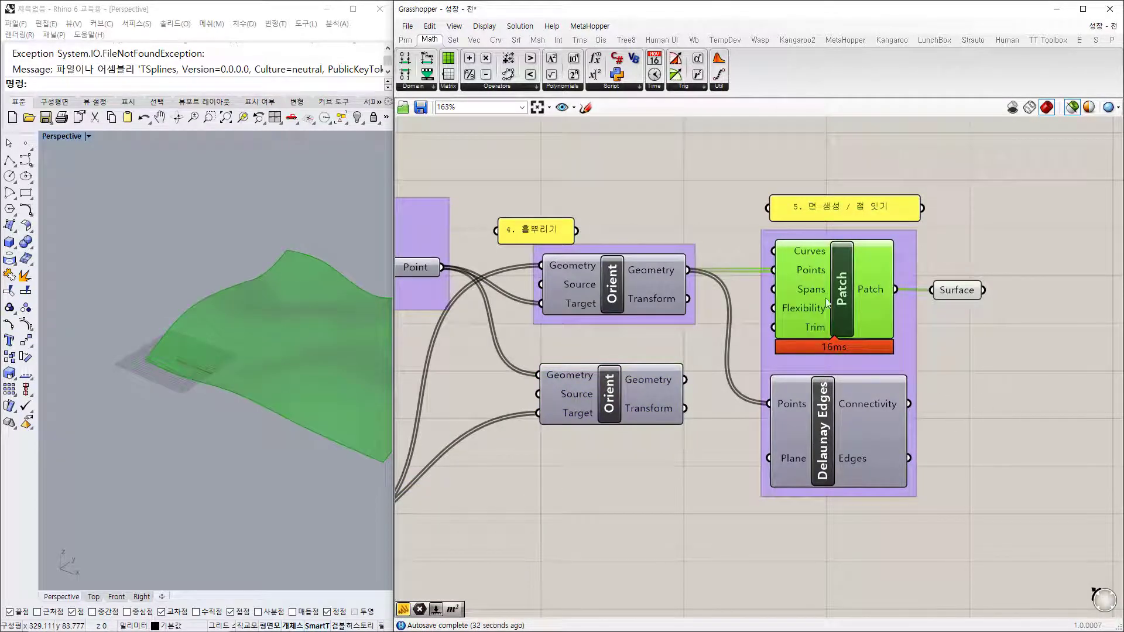
right_click_drag(290, 331, 363, 375)
left_click(617, 282)
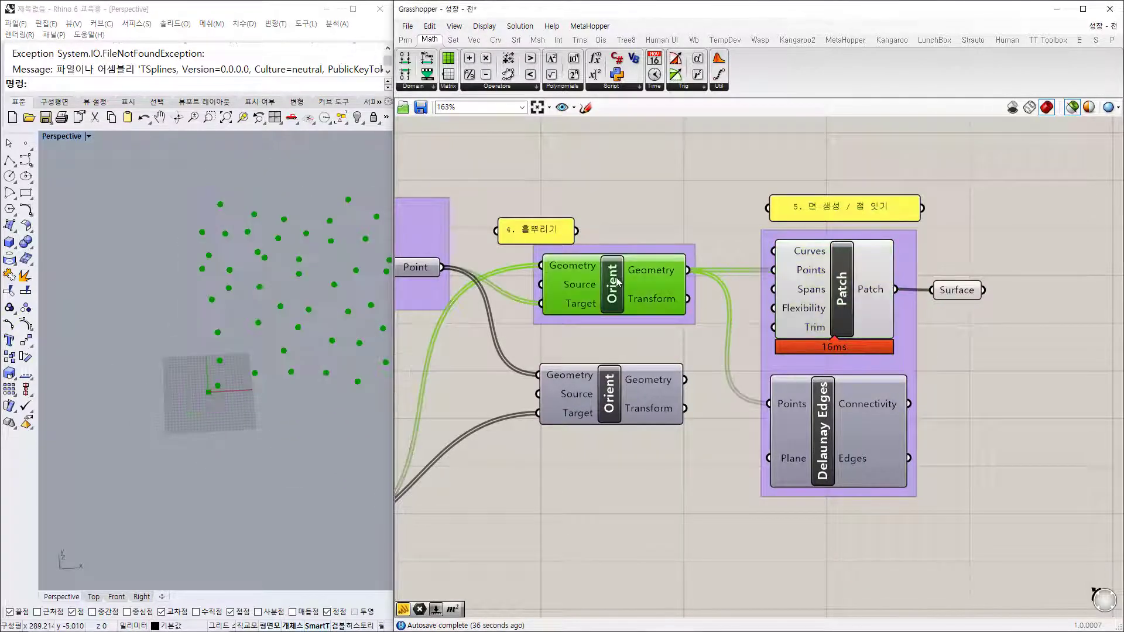
left_click(835, 301)
mouse_move(262, 379)
right_mouse_down()
mouse_move(309, 419)
mouse_move(303, 486)
mouse_move(299, 459)
mouse_move(311, 444)
right_mouse_up()
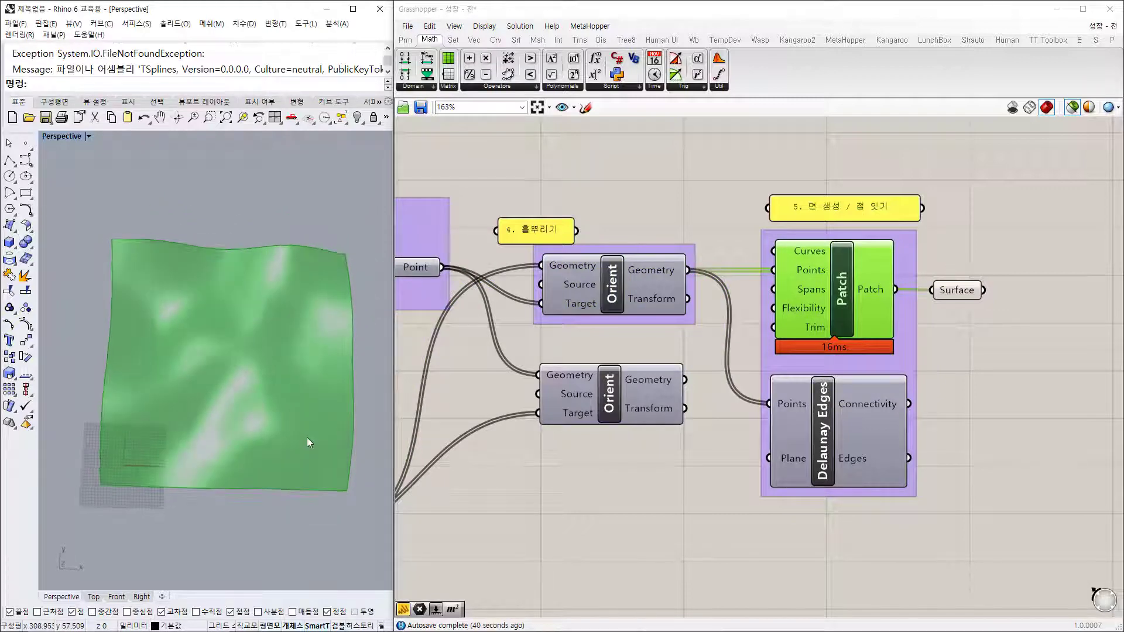
Step: Inspect the wavy surface in a maximized Rhino Top view, zooming and panning
double_click(62, 136)
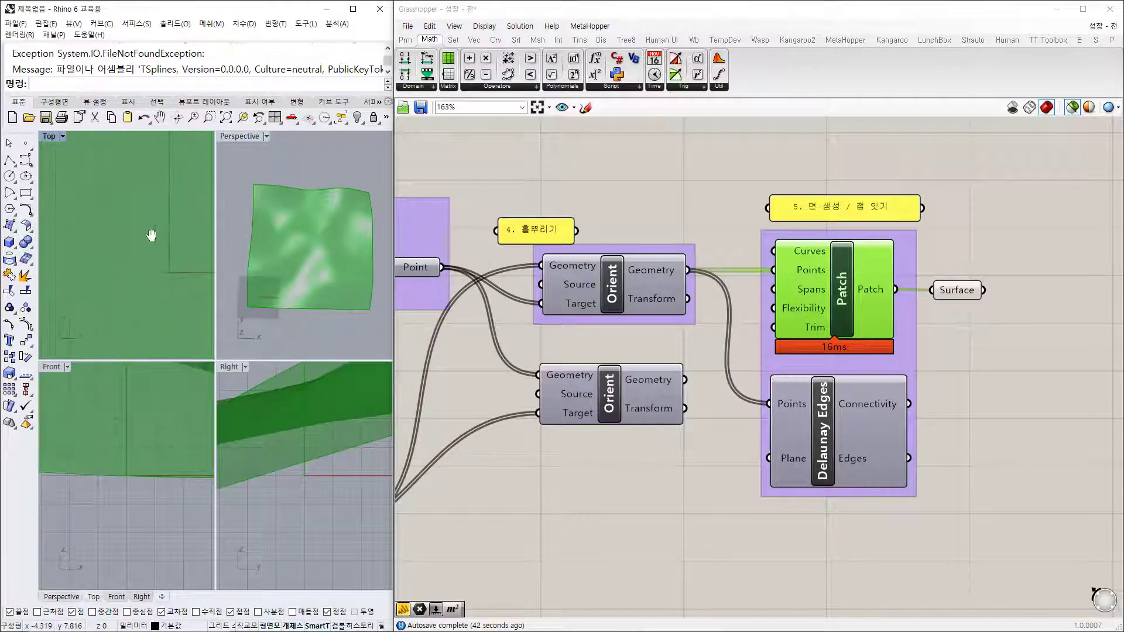
double_click(48, 138)
scroll(191, 255, "down", 15)
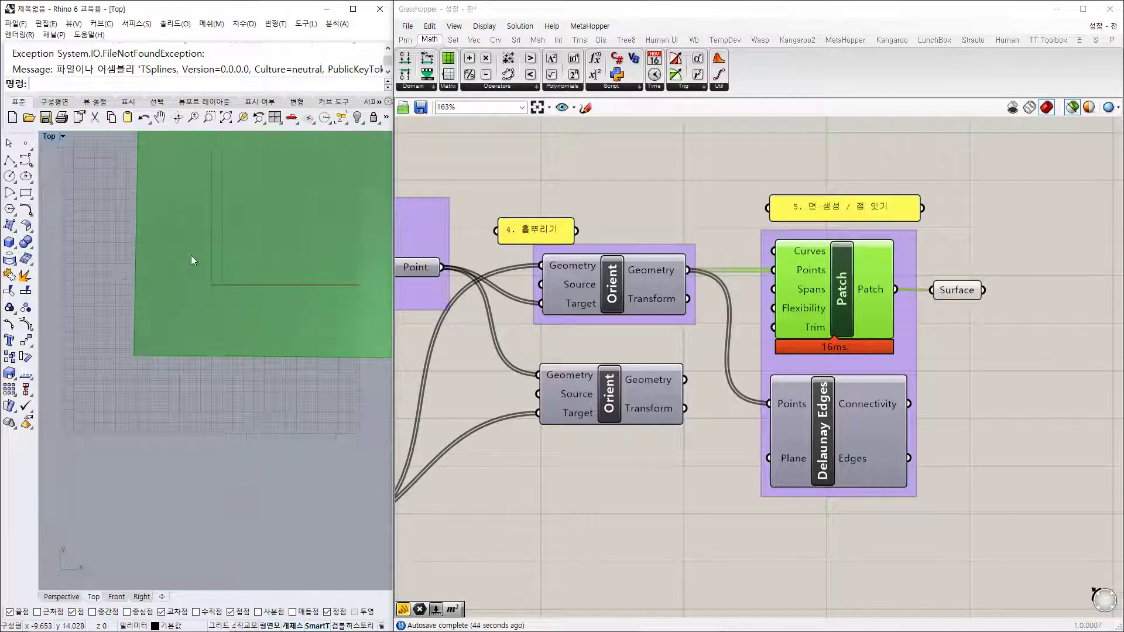
scroll(209, 266, "down", 6)
right_click_drag(203, 267, 90, 396)
scroll(86, 394, "down", 6)
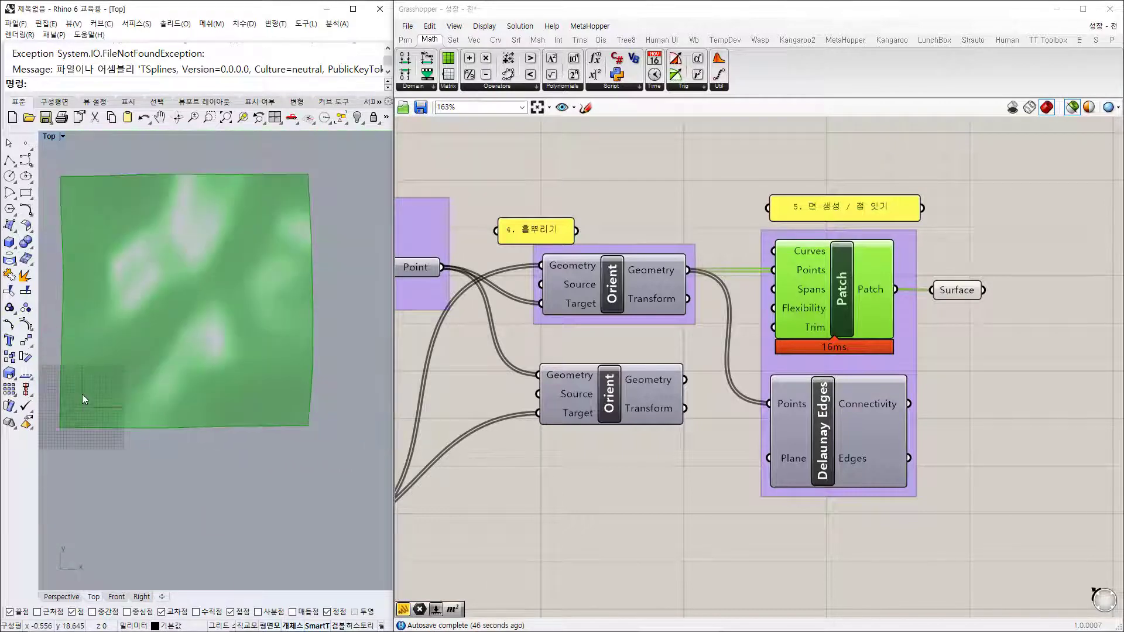
scroll(99, 410, "up", 8)
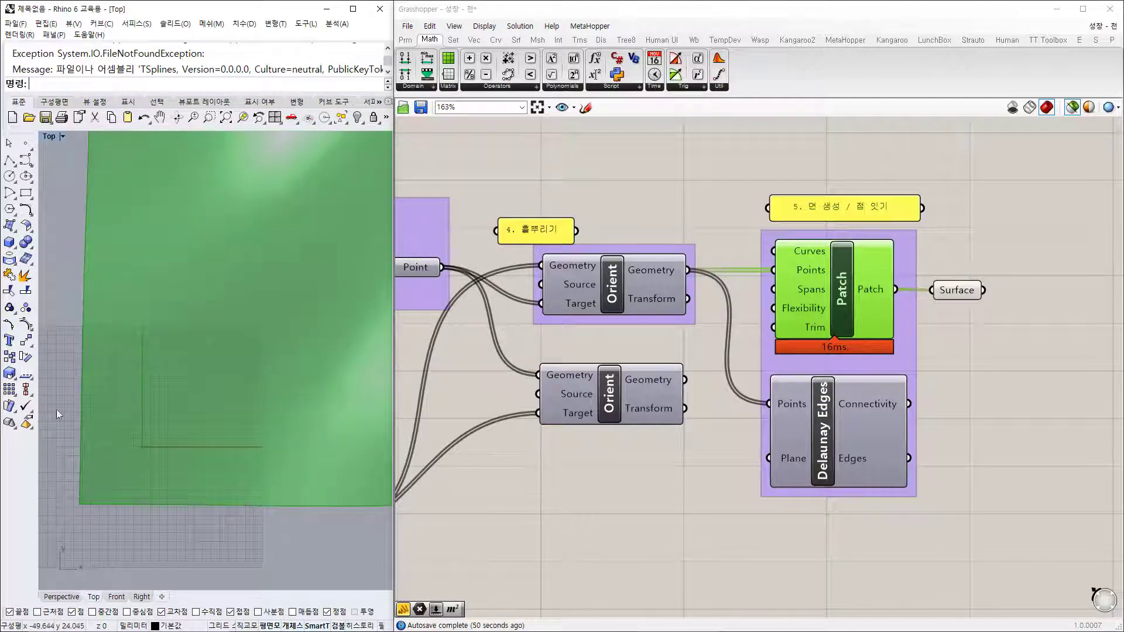
scroll(77, 430, "down", 3)
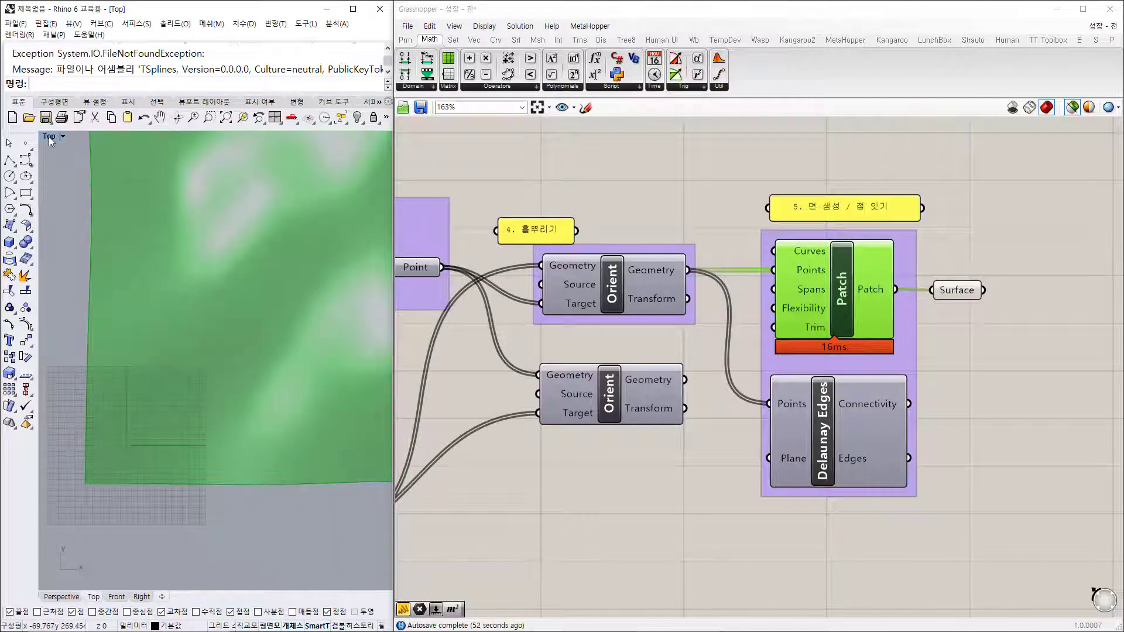
Step: Maximize the Perspective view and orbit the Surface output from low edge-on and high angles
double_click(50, 141)
double_click(245, 141)
right_click_drag(264, 270, 228, 311)
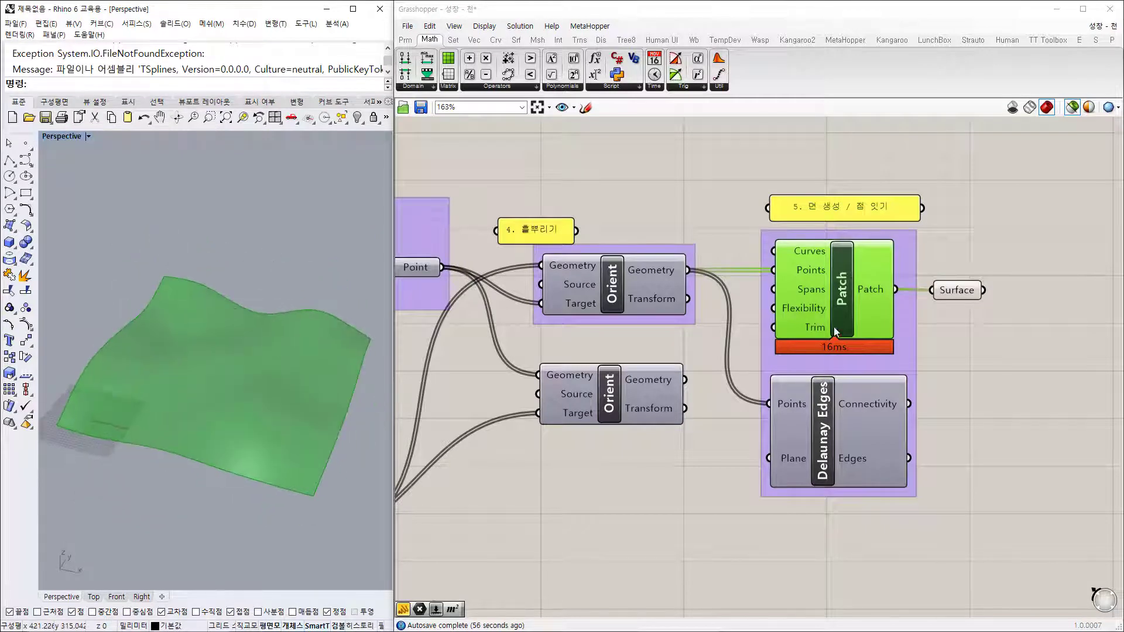
left_click(963, 296)
right_click_drag(294, 437, 212, 493)
right_click_drag(923, 366, 823, 247)
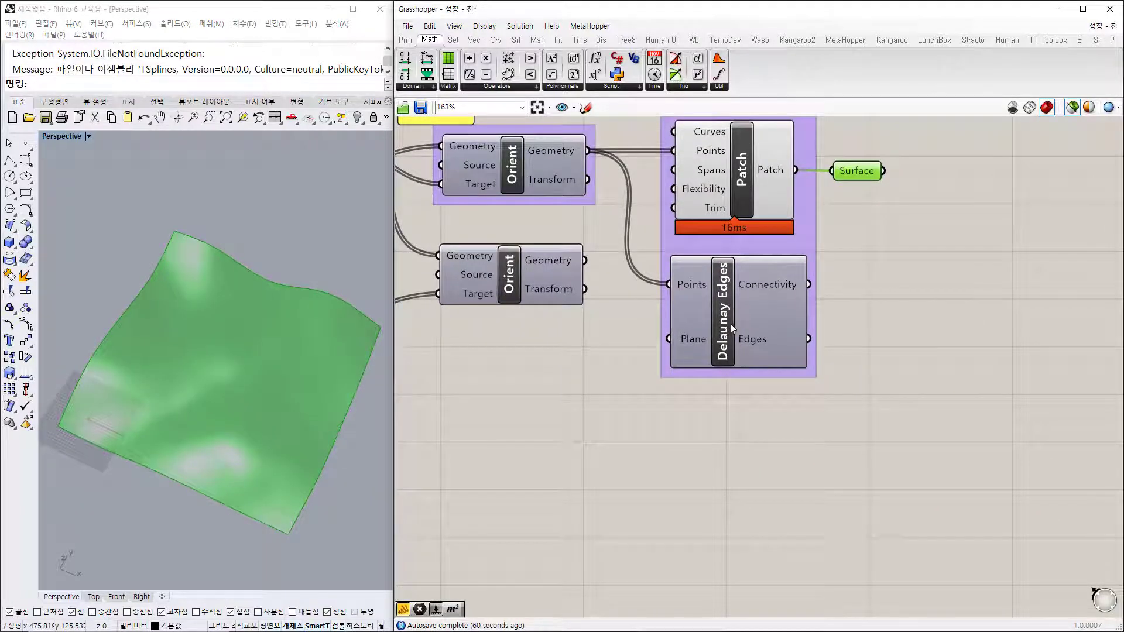
Step: Preview the Delaunay triangle network from a low angle, then the patch surface and Orient points
left_click(731, 323)
right_click_drag(284, 435, 331, 434)
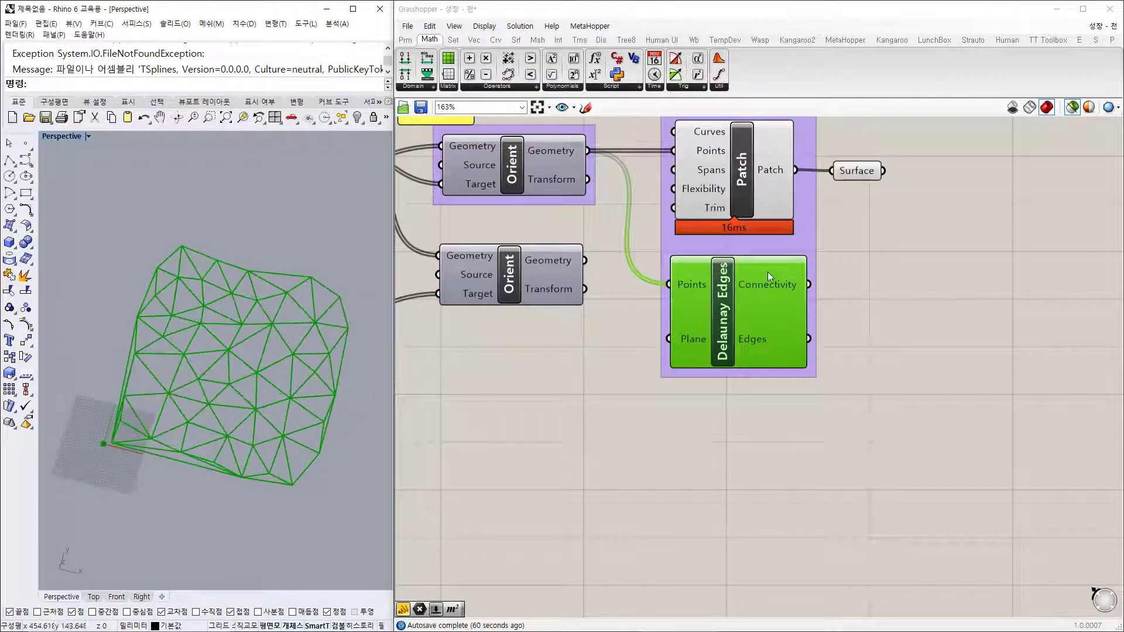
left_click(749, 187)
right_click_drag(749, 187, 761, 268)
left_click(581, 233)
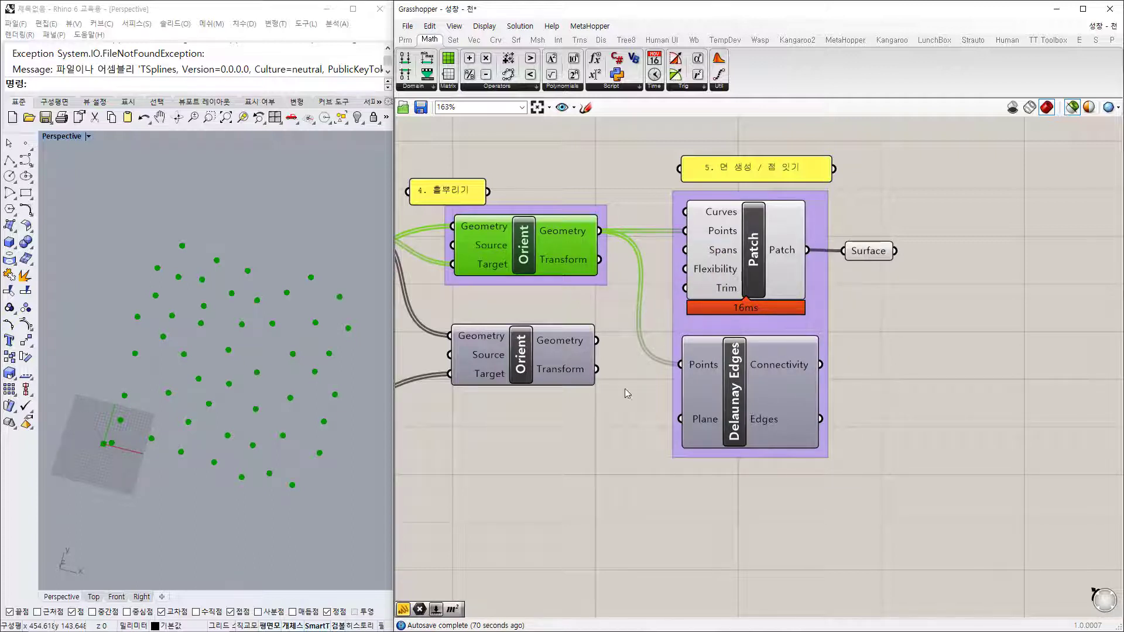
Step: Recentre Patch and Orient, view the surface nearly edge-on, and open the Surface output's context menu
scroll(814, 321, "down", 4)
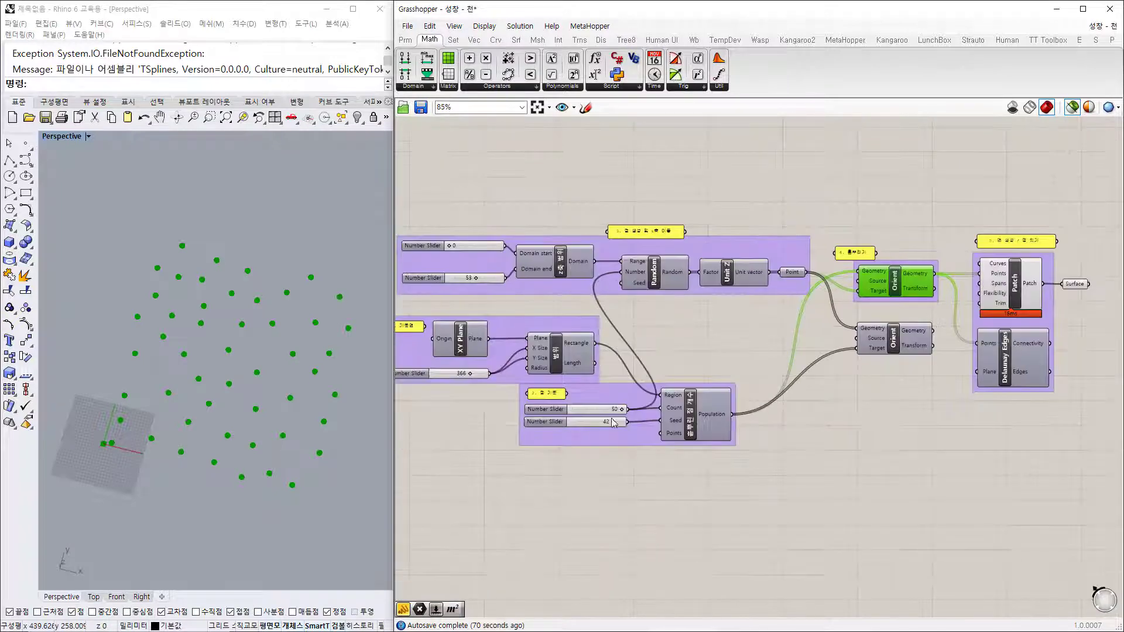
right_click_drag(954, 369, 673, 347)
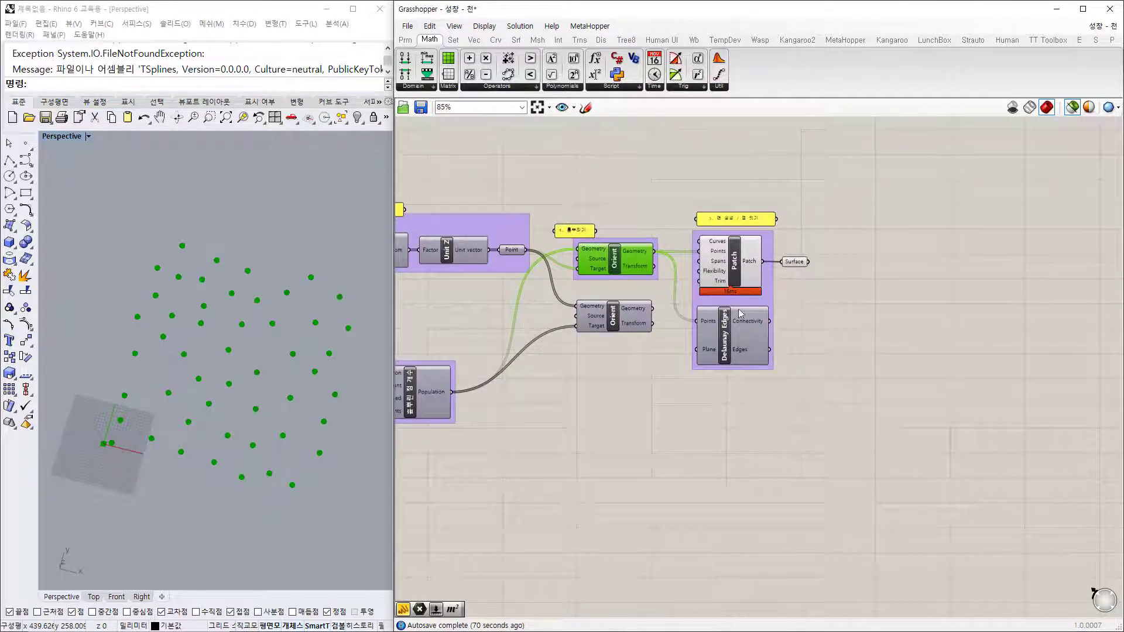
scroll(760, 251, "up", 5)
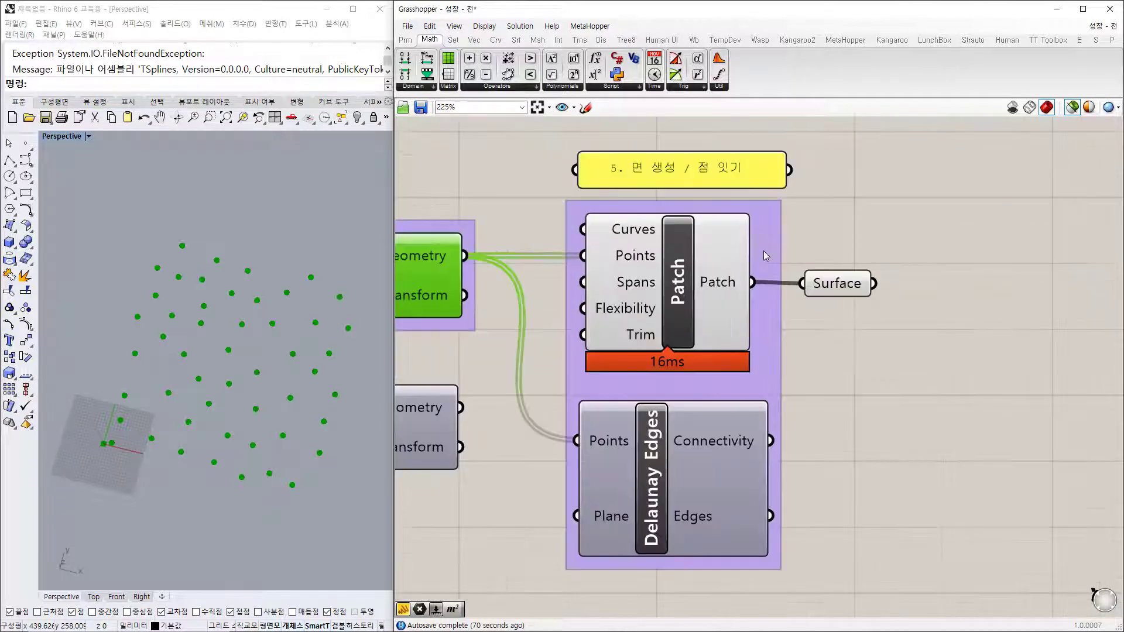
left_click(699, 287)
left_click_drag(837, 284, 844, 284)
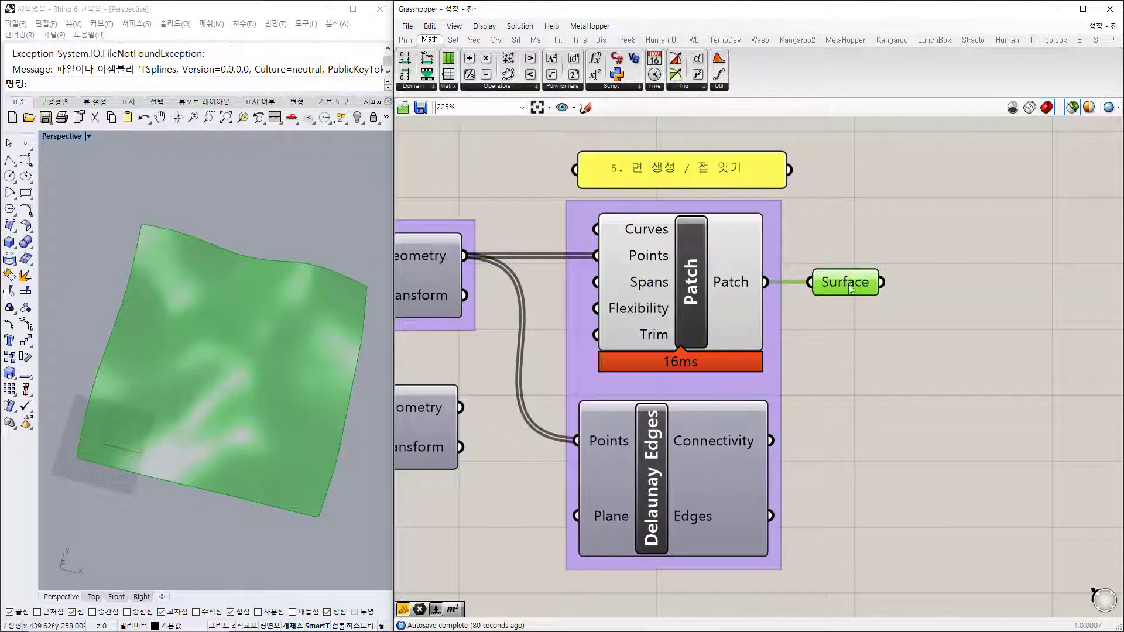
left_click(689, 302)
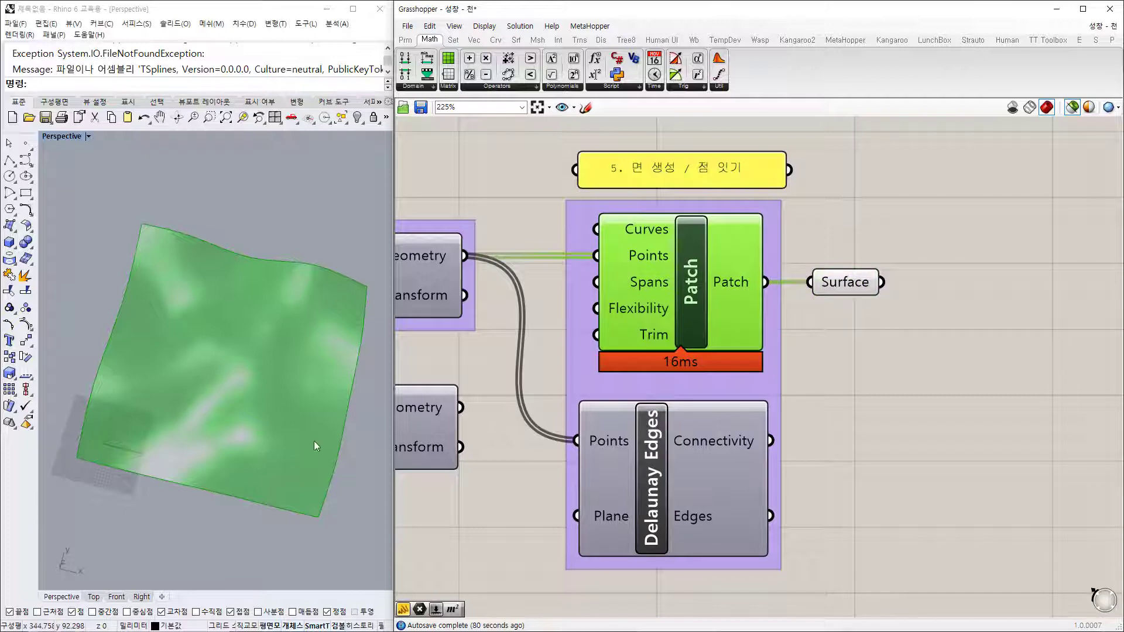
right_click_drag(314, 441, 318, 303)
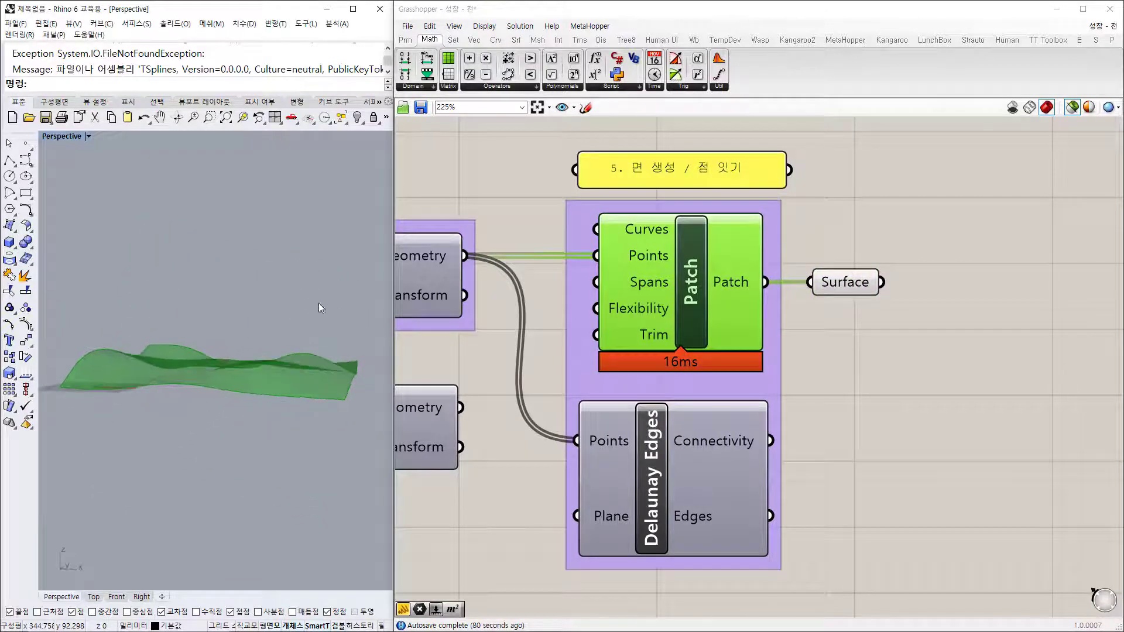
left_click(849, 287)
right_click(850, 286)
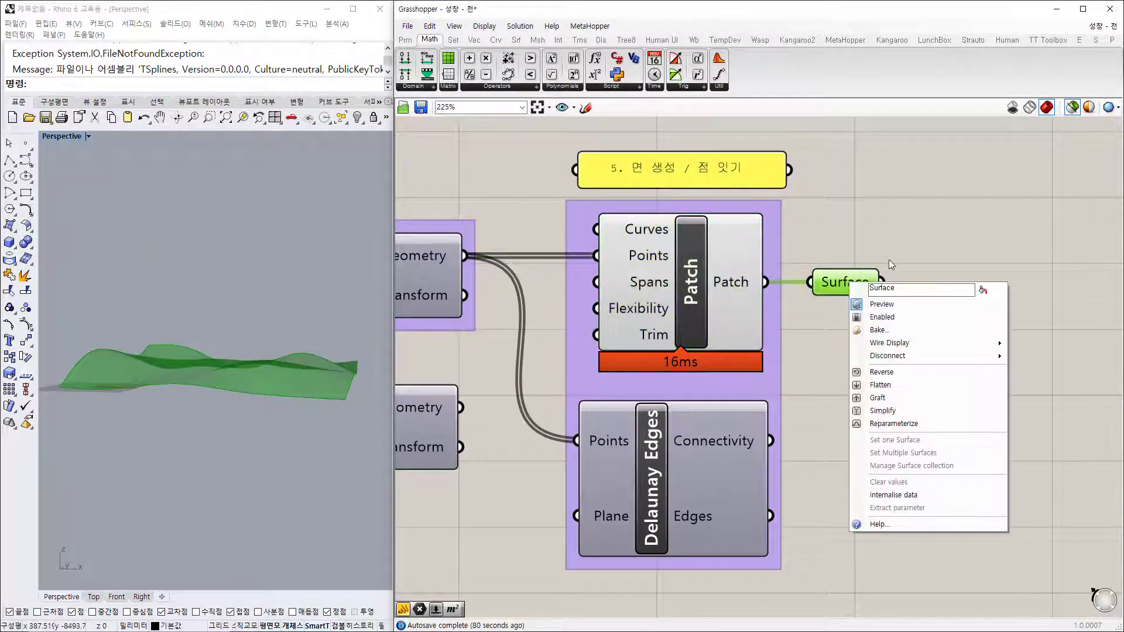
Step: Bake the patch surface into Rhino with default attributes and orbit to a near top view
left_click(886, 331)
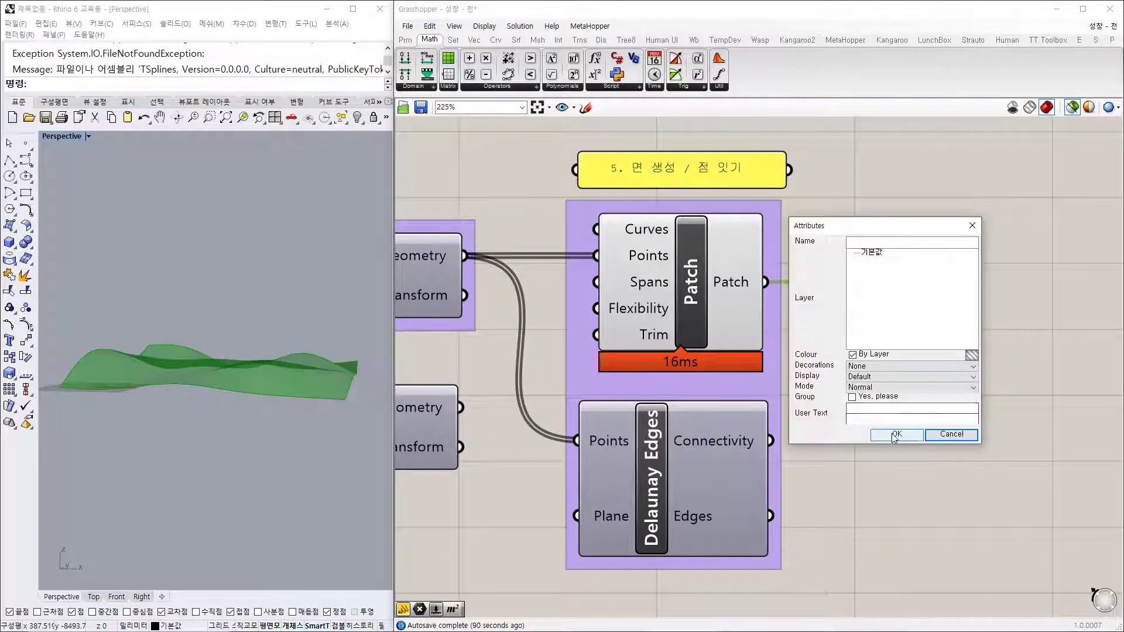
left_click(895, 435)
left_click(937, 435)
right_click_drag(305, 321, 252, 361)
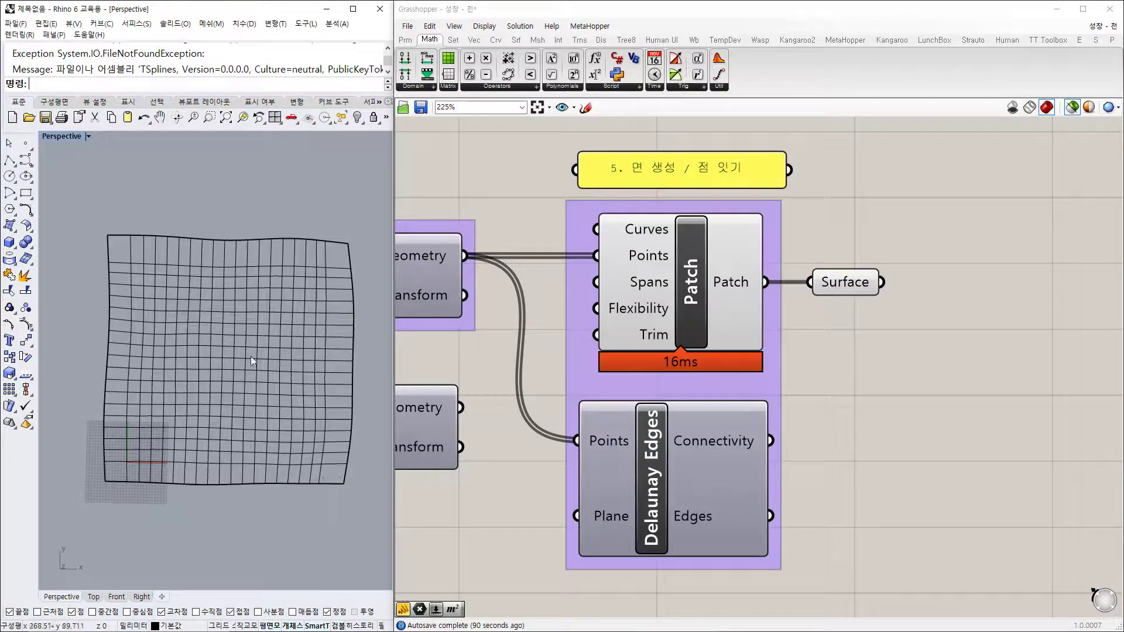
Step: Inspect the baked surface centred in a maximized Top view, zooming in and out
double_click(59, 136)
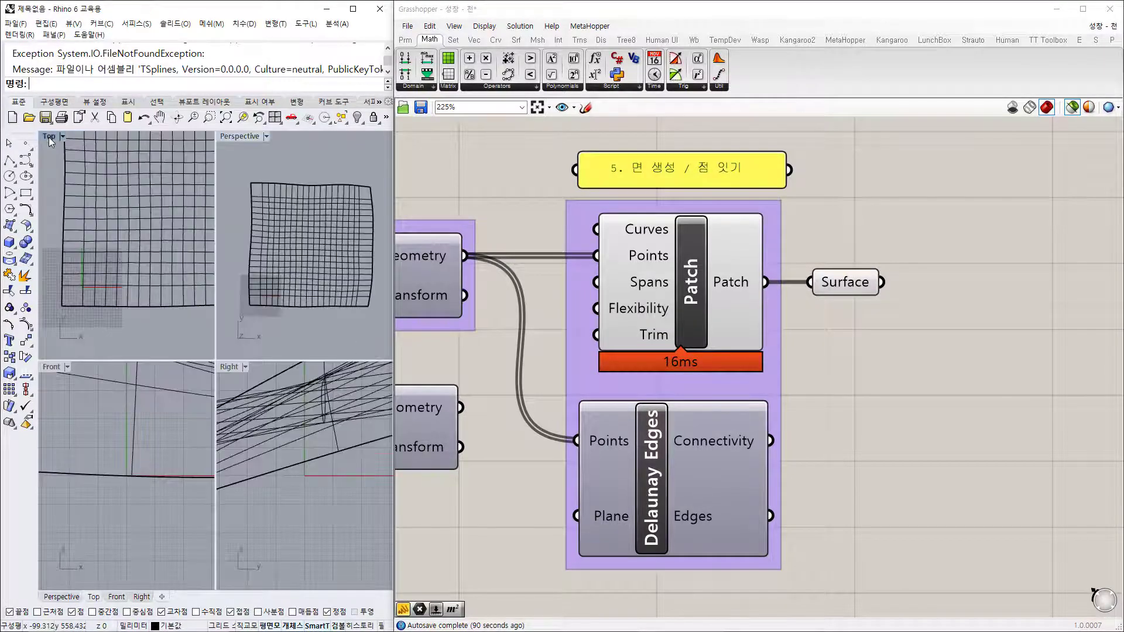
double_click(51, 137)
scroll(304, 268, "down", 2)
right_click_drag(346, 218, 304, 280)
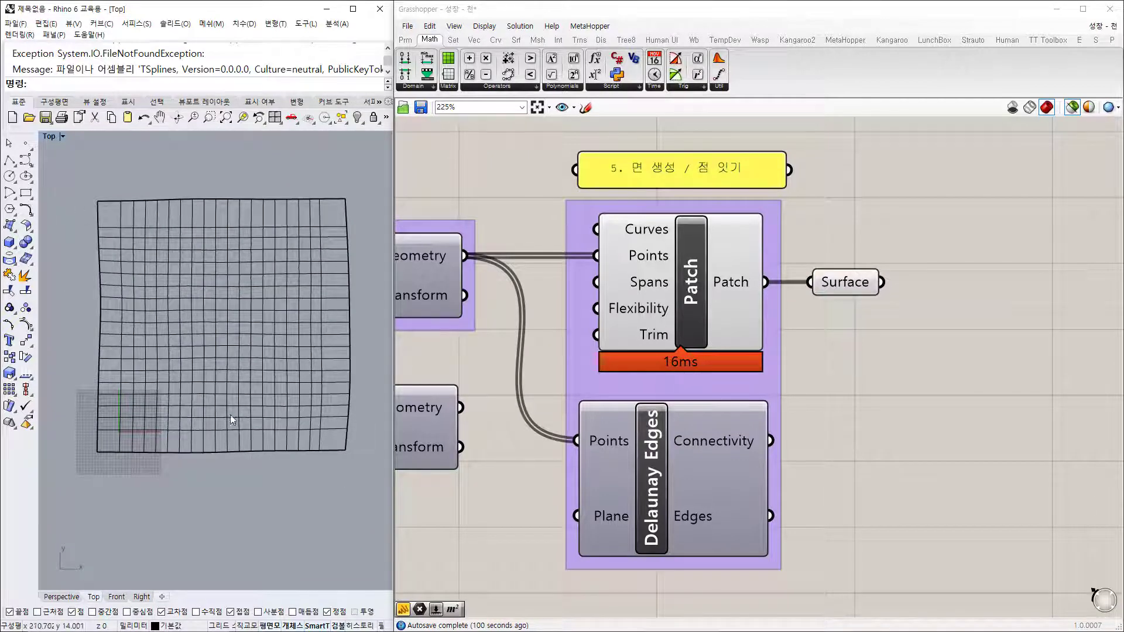
scroll(230, 415, "up", 3)
scroll(244, 390, "down", 2)
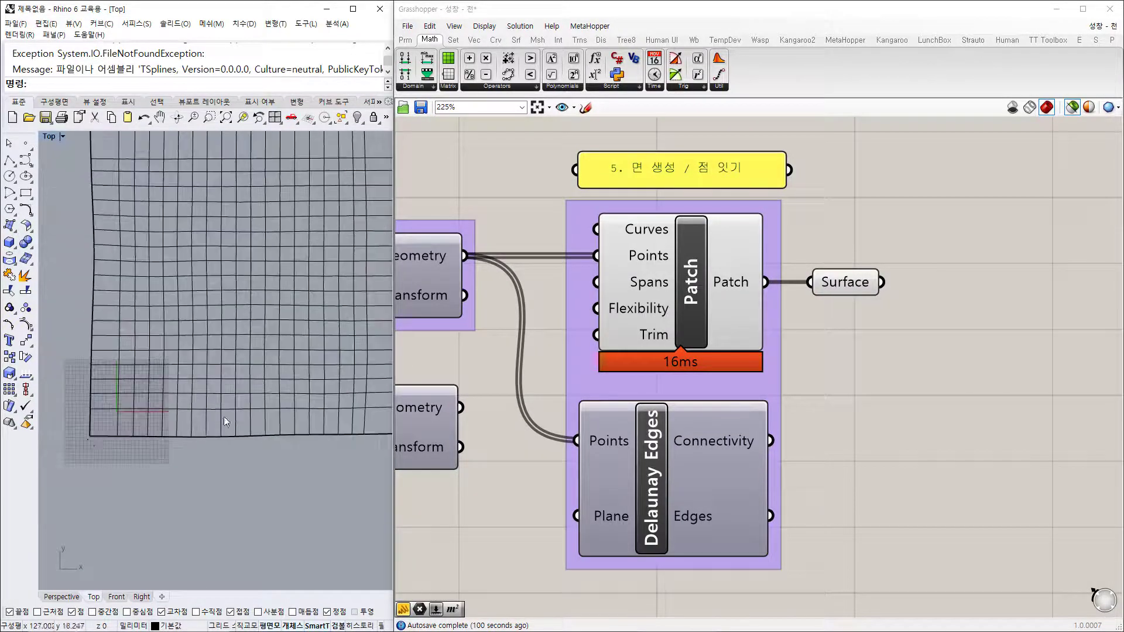
scroll(99, 171, "down", 3)
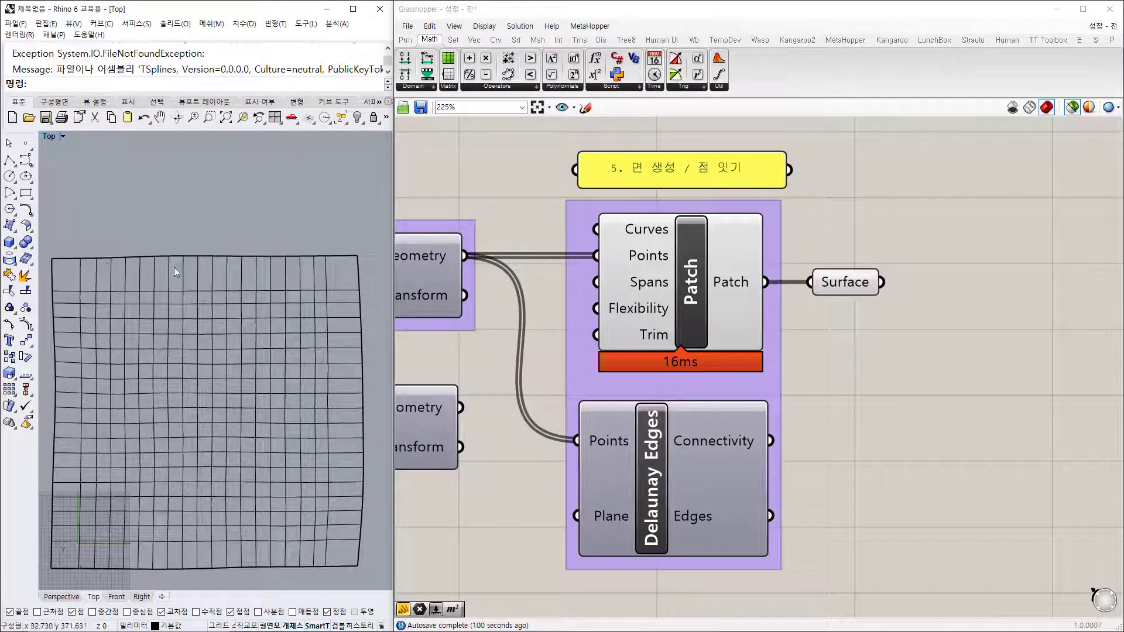
scroll(217, 399, "up", 3)
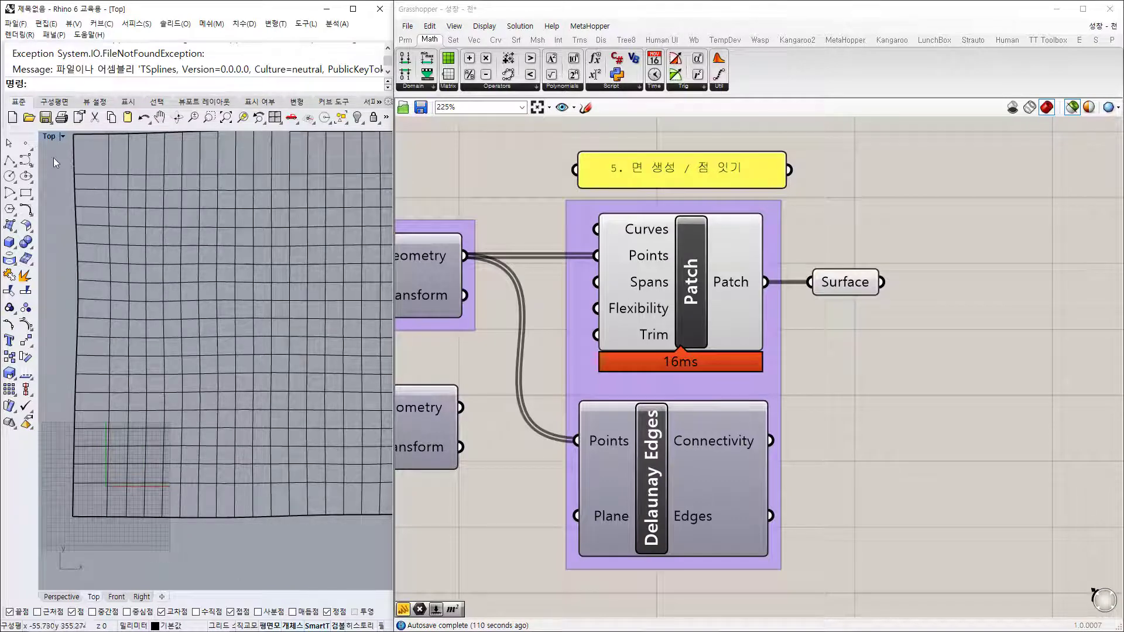
Step: Orbit the baked surface in a maximized Perspective view to see it tilted
double_click(49, 137)
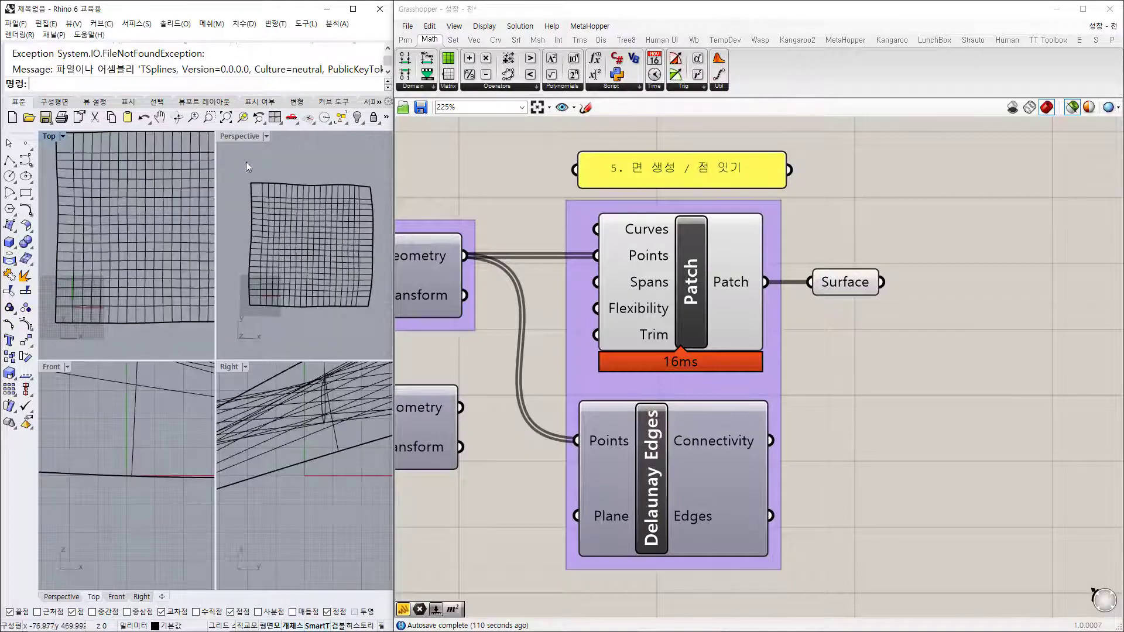
double_click(247, 135)
mouse_move(314, 463)
right_mouse_down()
mouse_move(265, 268)
mouse_move(170, 286)
mouse_move(147, 352)
mouse_move(186, 445)
mouse_move(65, 410)
mouse_move(258, 314)
mouse_move(117, 346)
mouse_move(341, 315)
mouse_move(252, 495)
mouse_move(111, 430)
mouse_move(94, 327)
mouse_move(111, 423)
right_mouse_up()
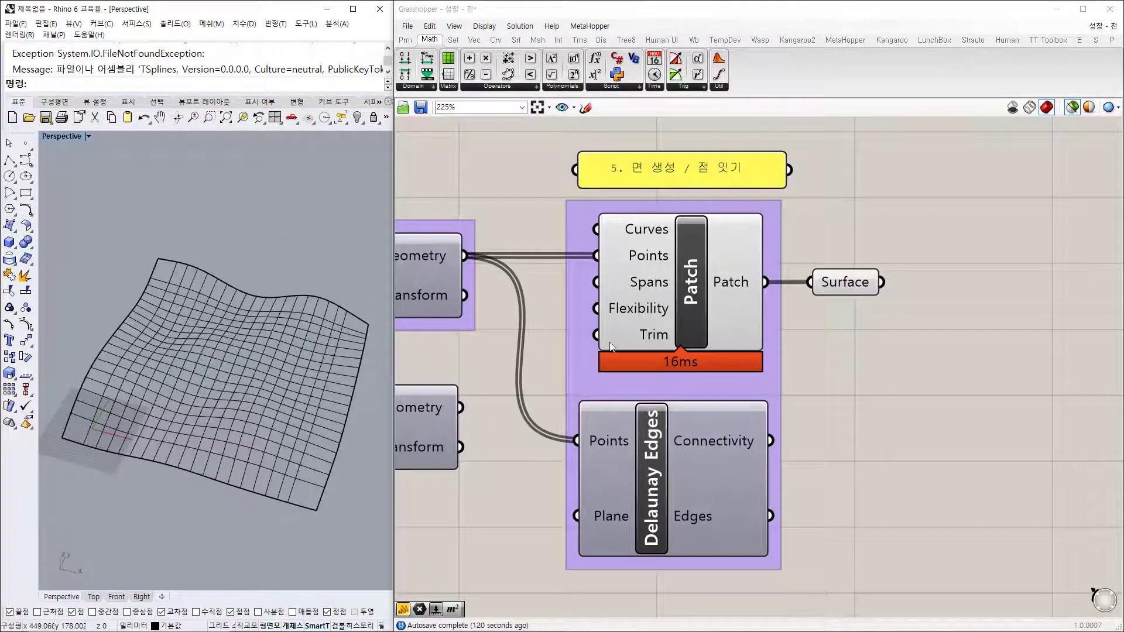
right_click_drag(663, 315, 897, 284)
scroll(897, 284, "down", 3)
Step: Preview the previous definition's Surface output in Rhino from another angle, then deselect it
scroll(867, 341, "down", 2)
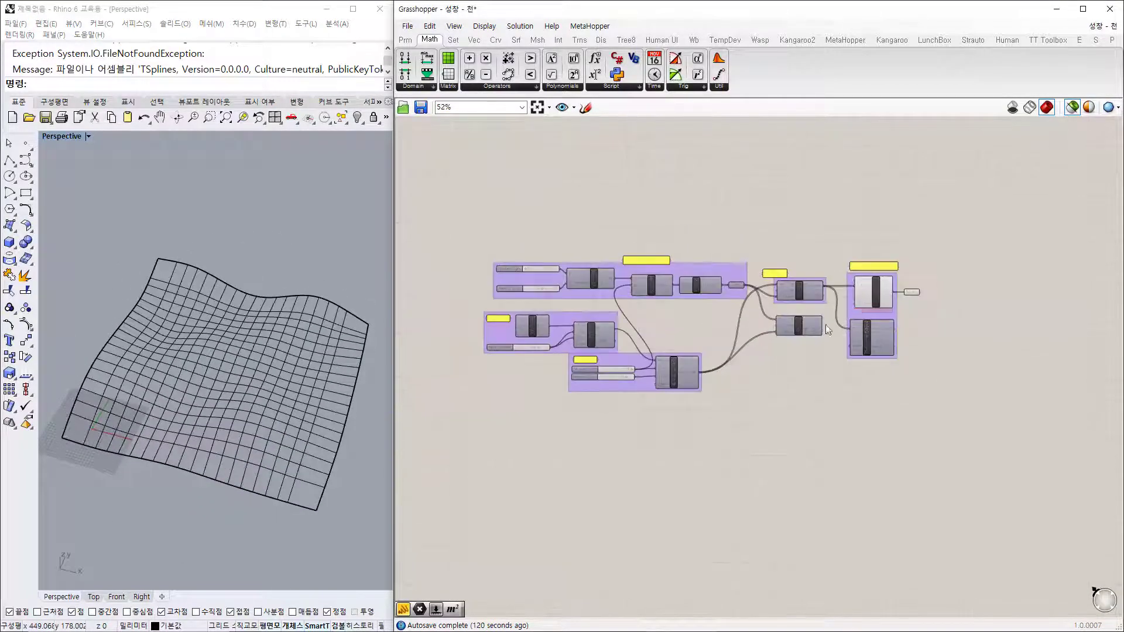
scroll(869, 312, "up", 4)
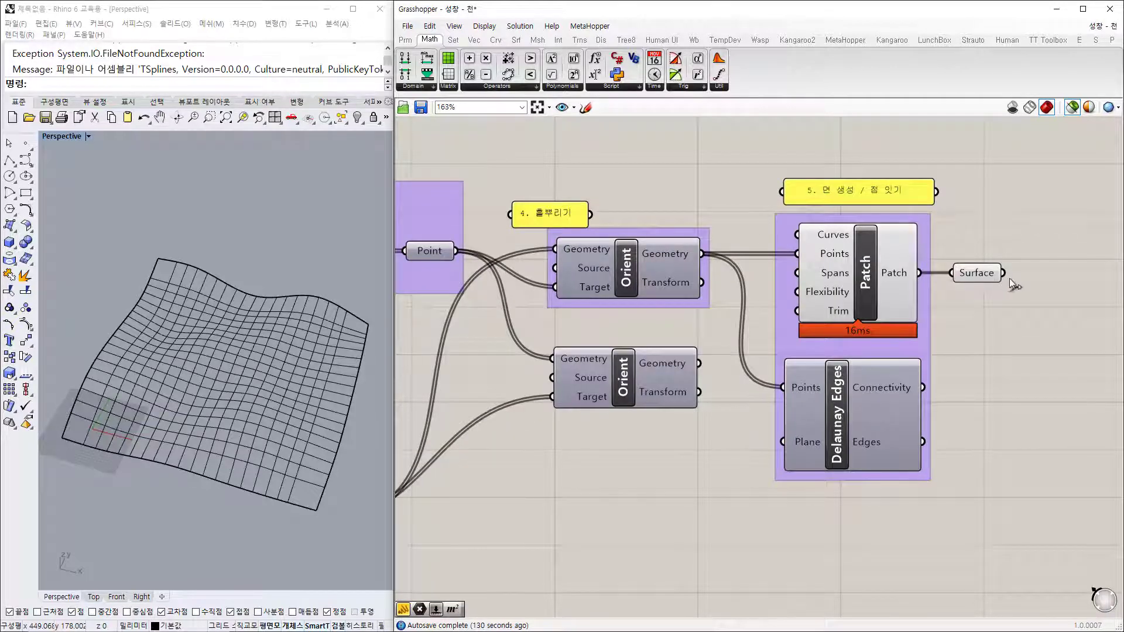
left_click(956, 269)
mouse_move(352, 342)
right_mouse_down()
mouse_move(342, 345)
mouse_move(359, 346)
right_mouse_up()
left_click(1058, 493)
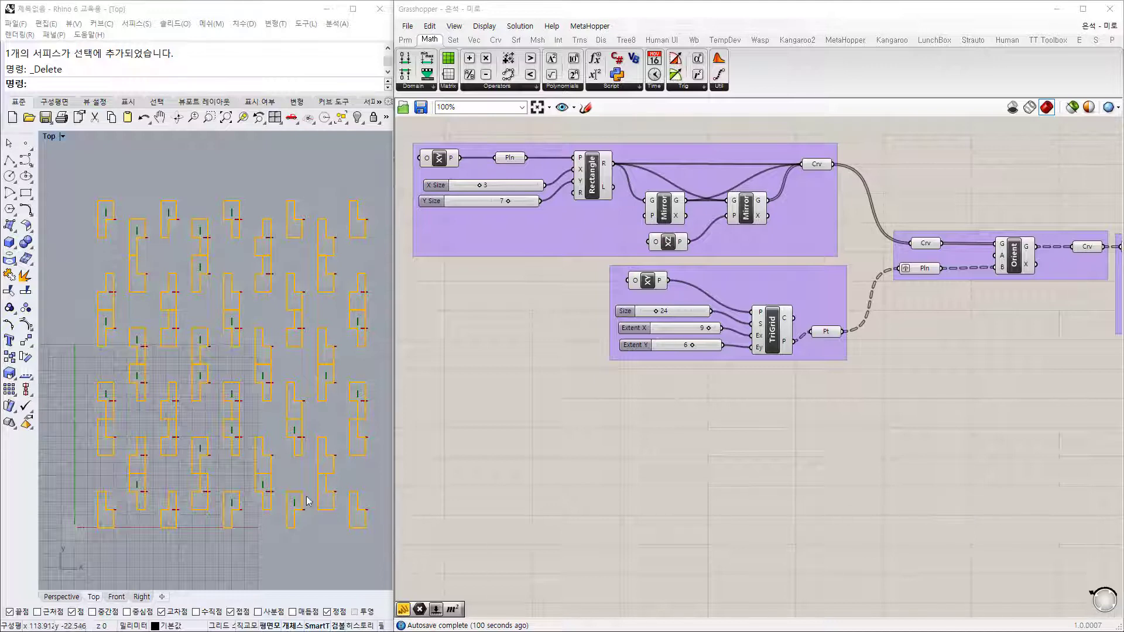
Step: Preview the Rectangle/Mirror group, then the TriGrid triangular grid, in Rhino
right_click_drag(469, 173, 534, 237)
scroll(534, 237, "up", 2)
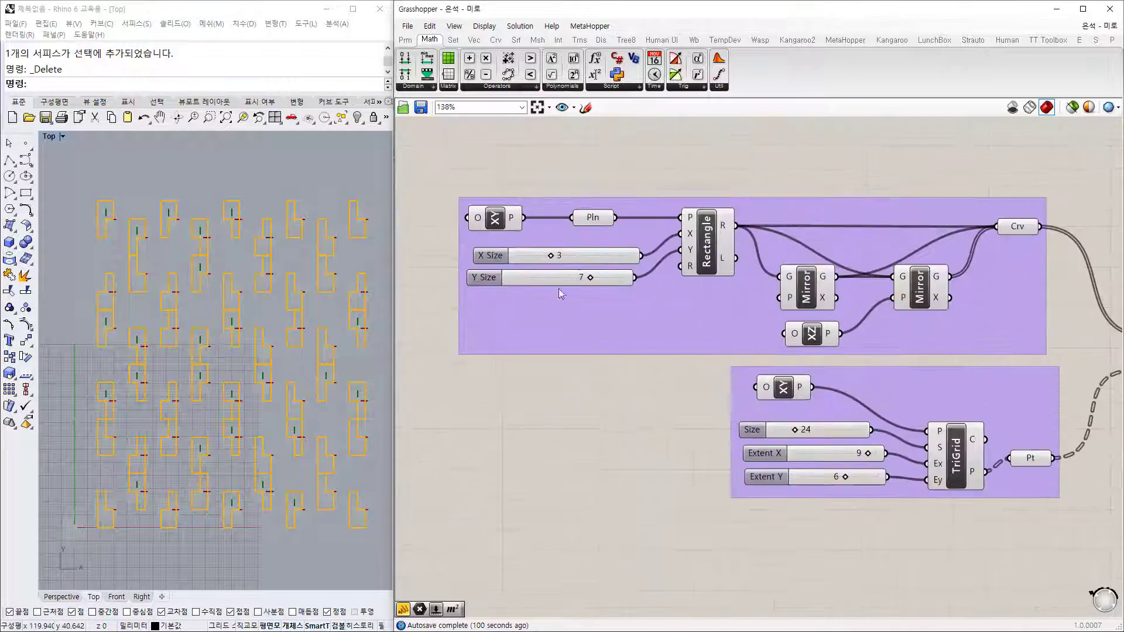
scroll(534, 303, "down", 1)
left_click_drag(402, 170, 1006, 362)
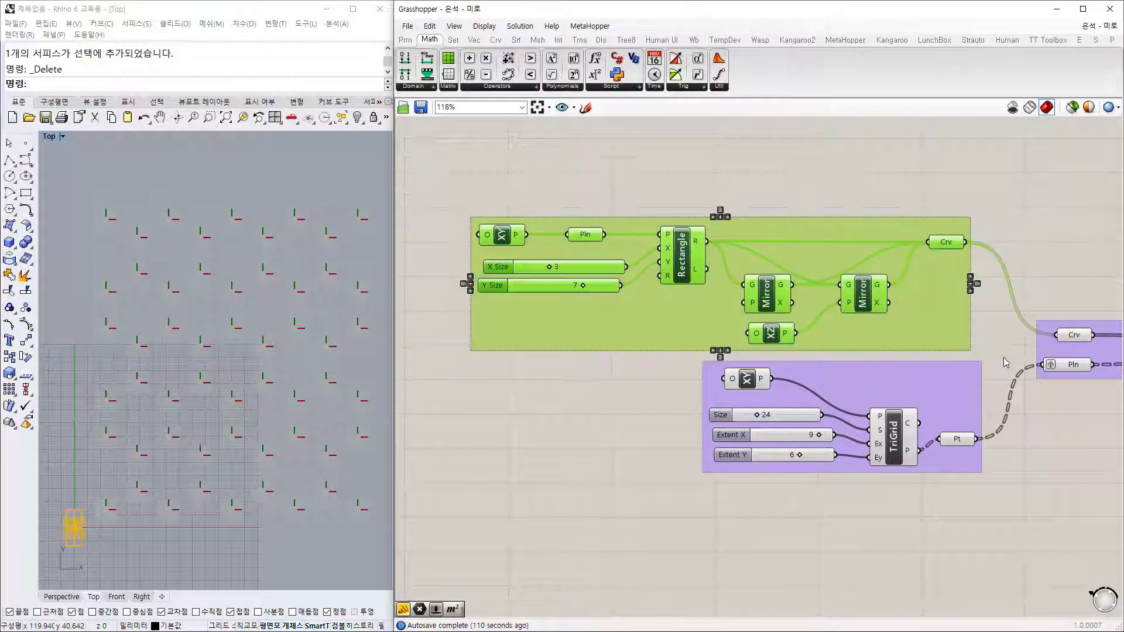
left_click(674, 370)
left_click_drag(657, 521, 988, 355)
right_click_drag(903, 451, 663, 394)
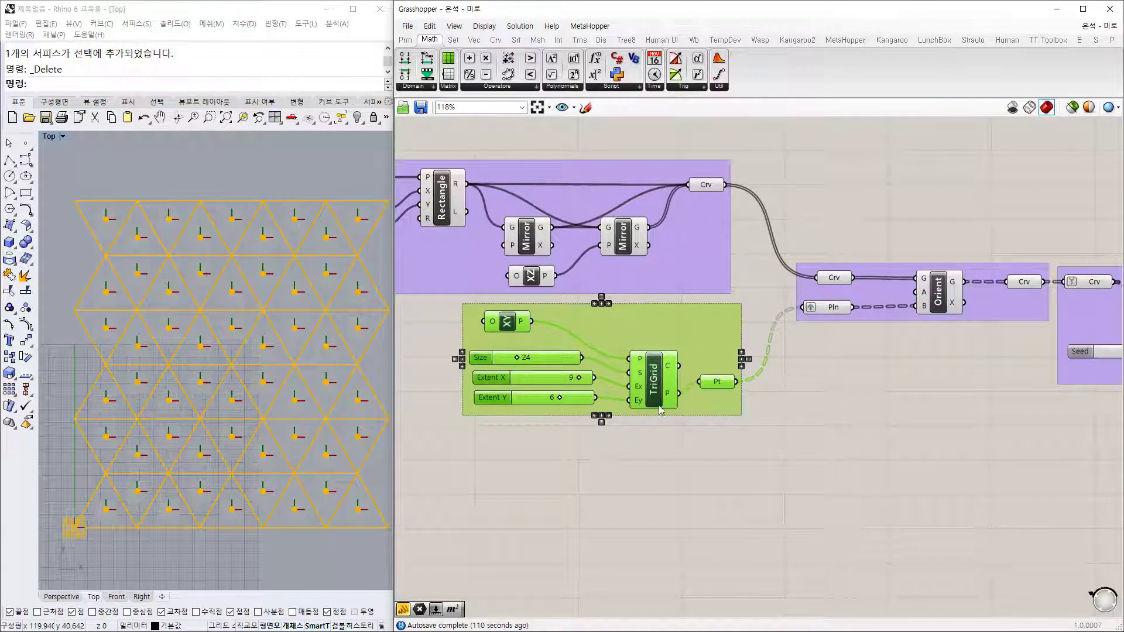
left_click(932, 400)
Step: Preview the base rectangle curves, then the rectangles oriented onto every grid point
right_click_drag(937, 398, 696, 396)
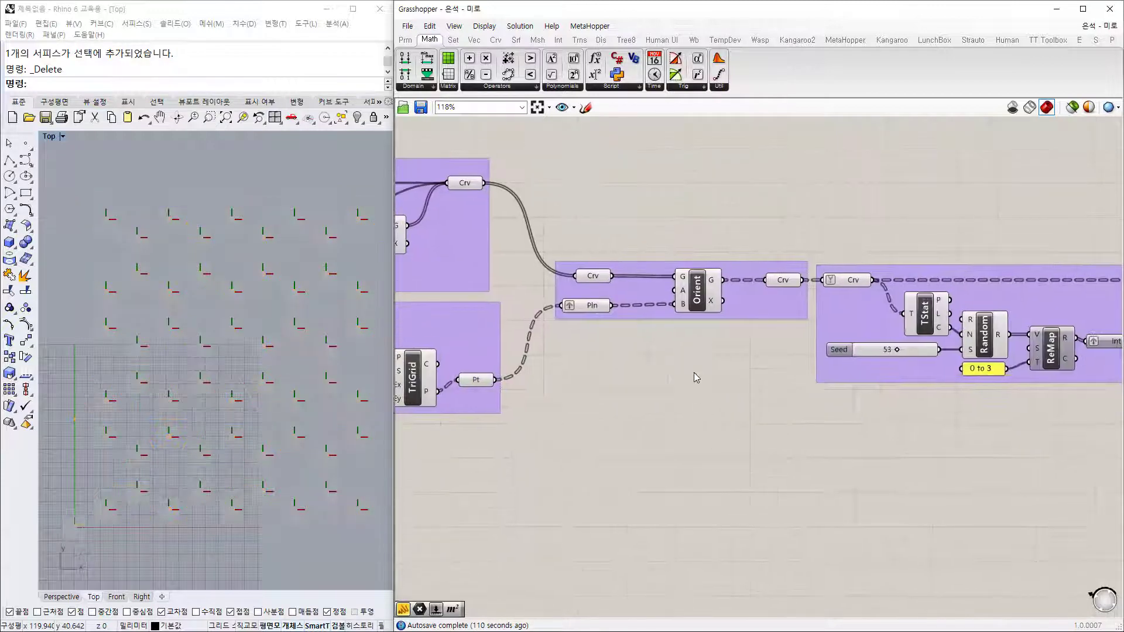
right_click_drag(565, 243, 867, 236)
left_click(838, 222)
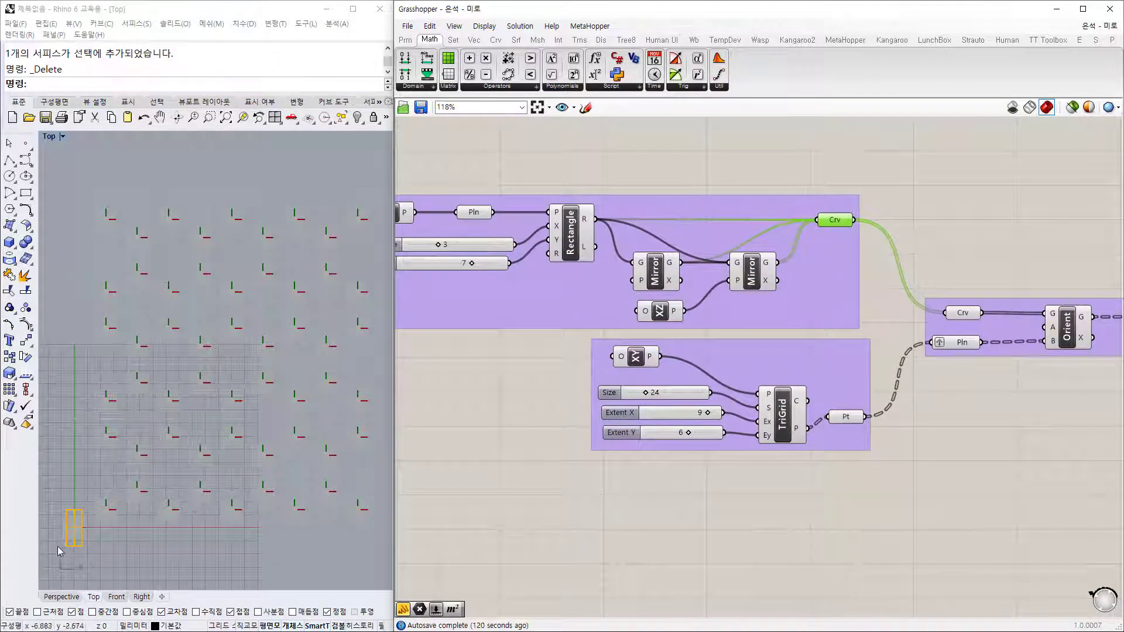
right_click_drag(907, 454, 626, 461)
left_click(787, 345)
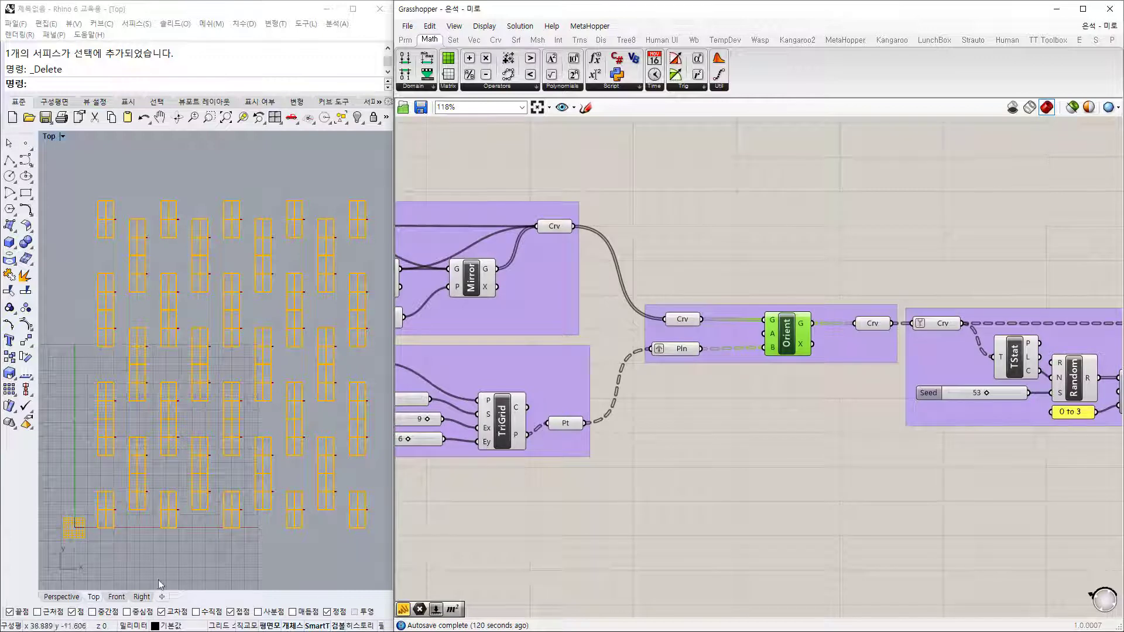
Step: Preview the oriented rectangles, then the ones left after random culling
left_click(878, 324)
right_click_drag(973, 413, 590, 388)
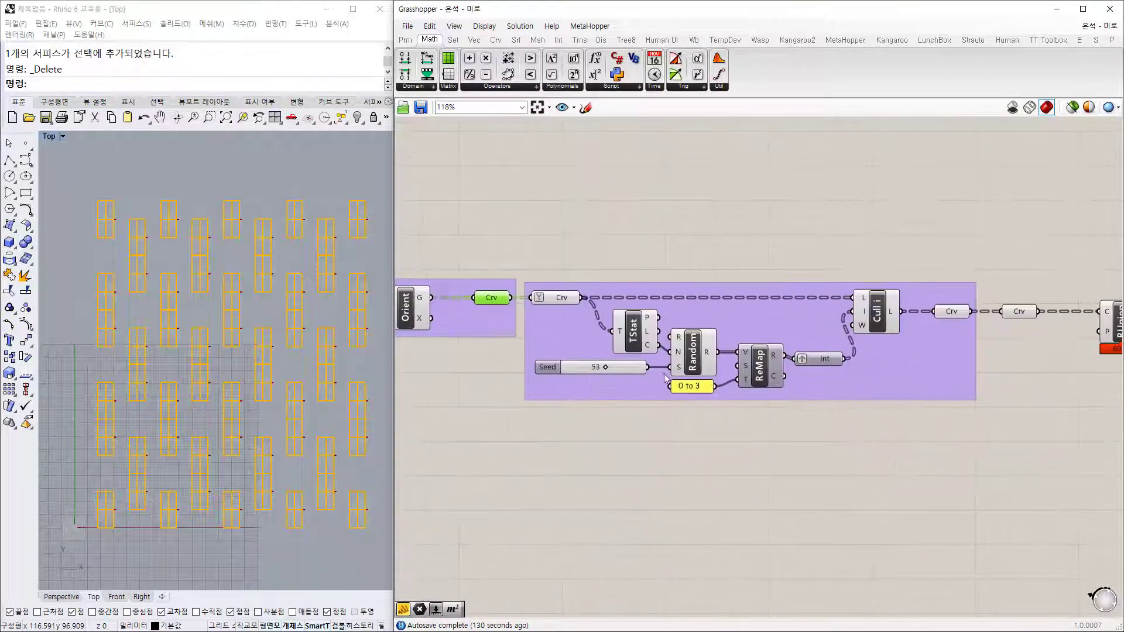
left_click(954, 312)
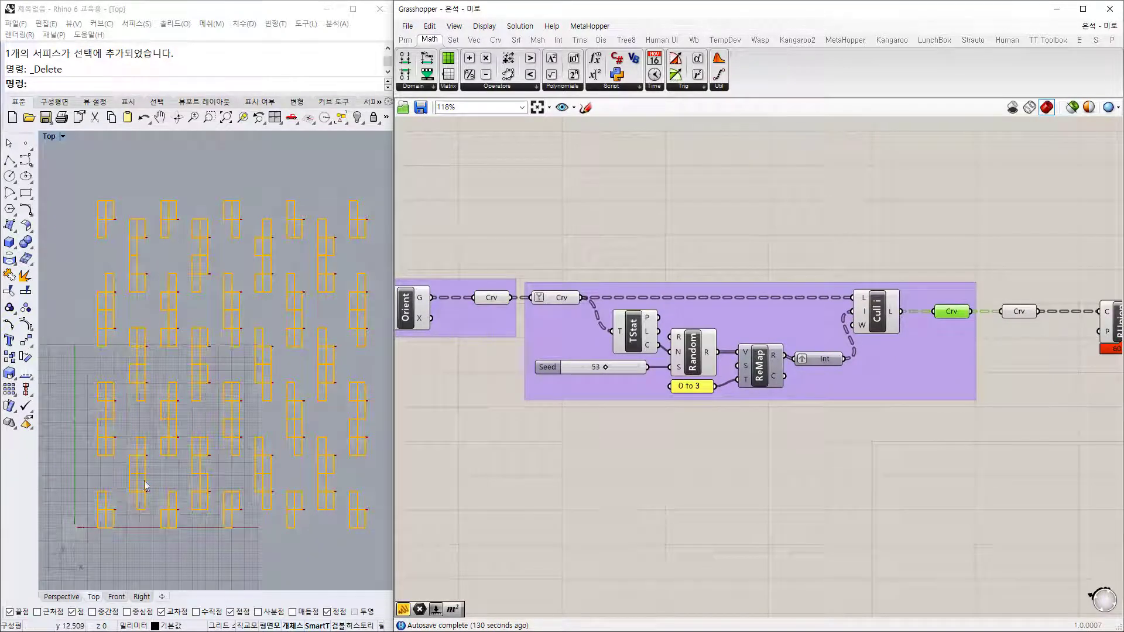
right_click_drag(901, 437, 620, 422)
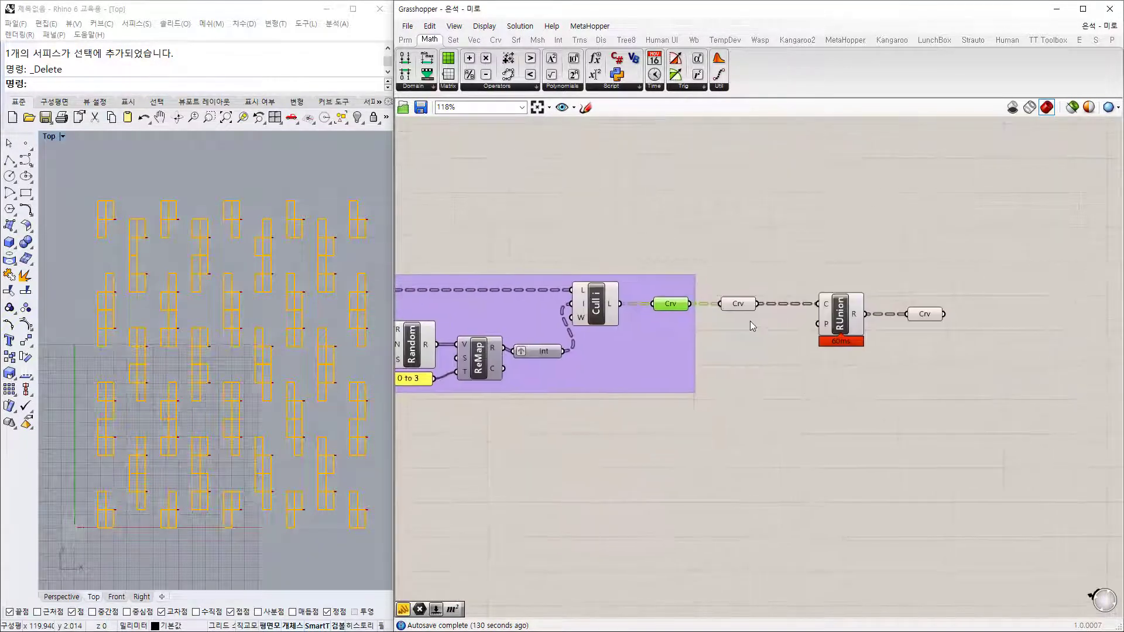
left_click(750, 321)
left_click(738, 306)
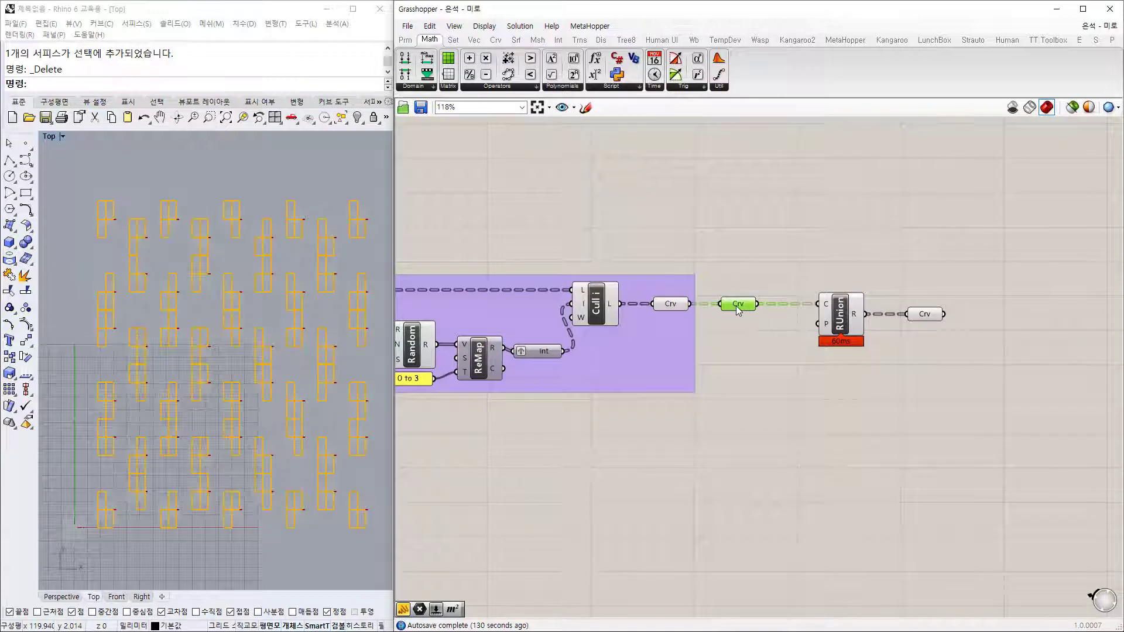
Step: Preview the region-unioned L-shaped outlines, toggling selection to compare them in Rhino
left_click(841, 321)
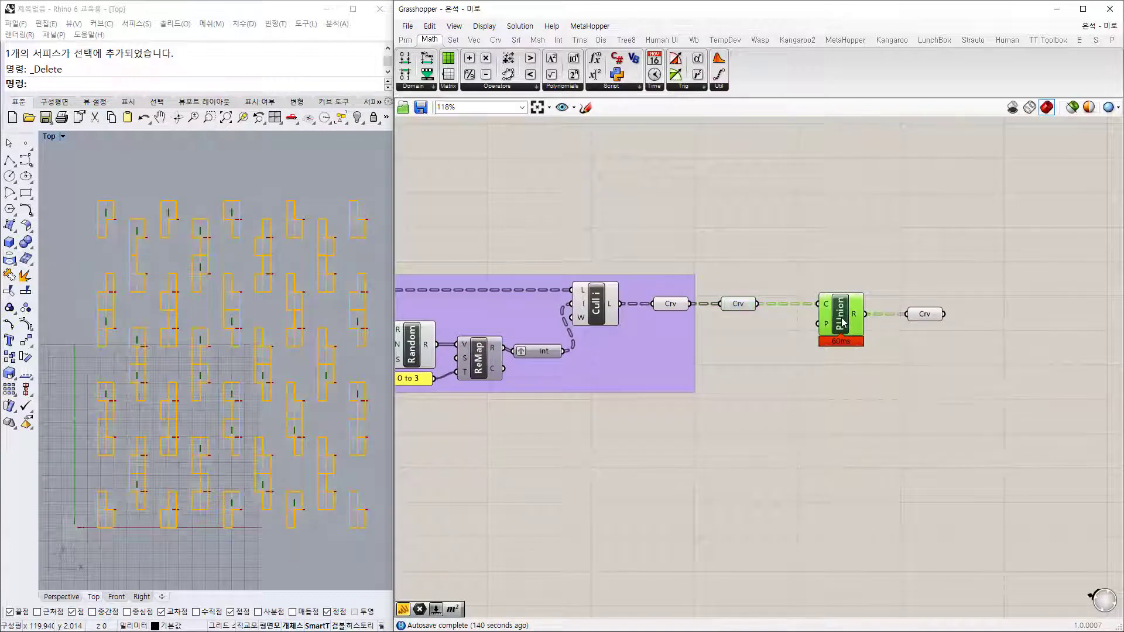
left_click(929, 314)
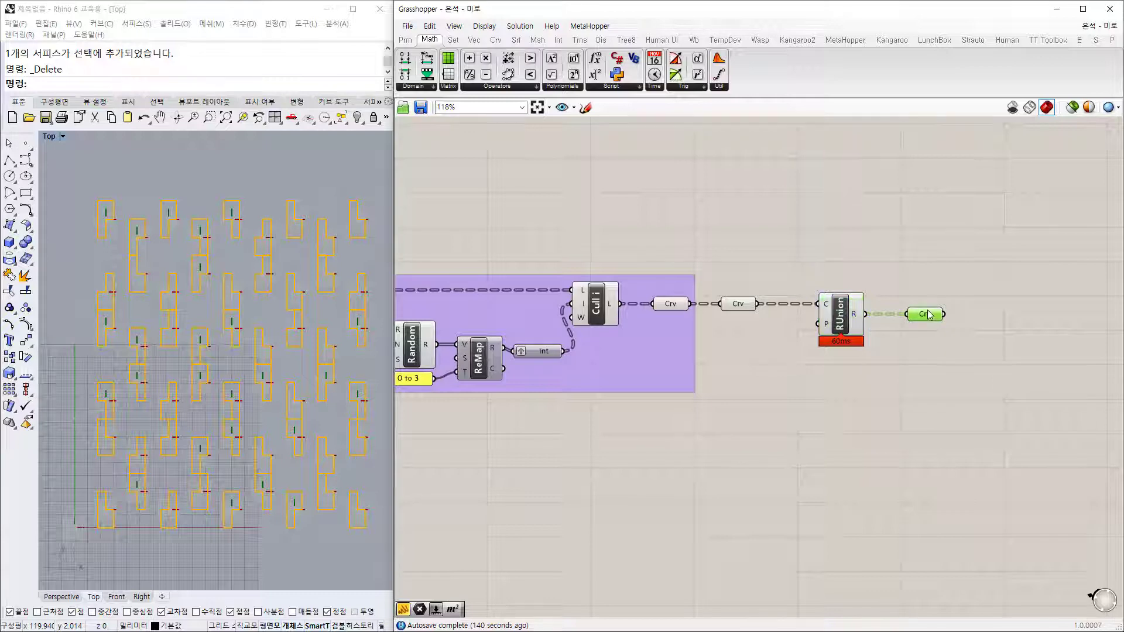
left_click(835, 422)
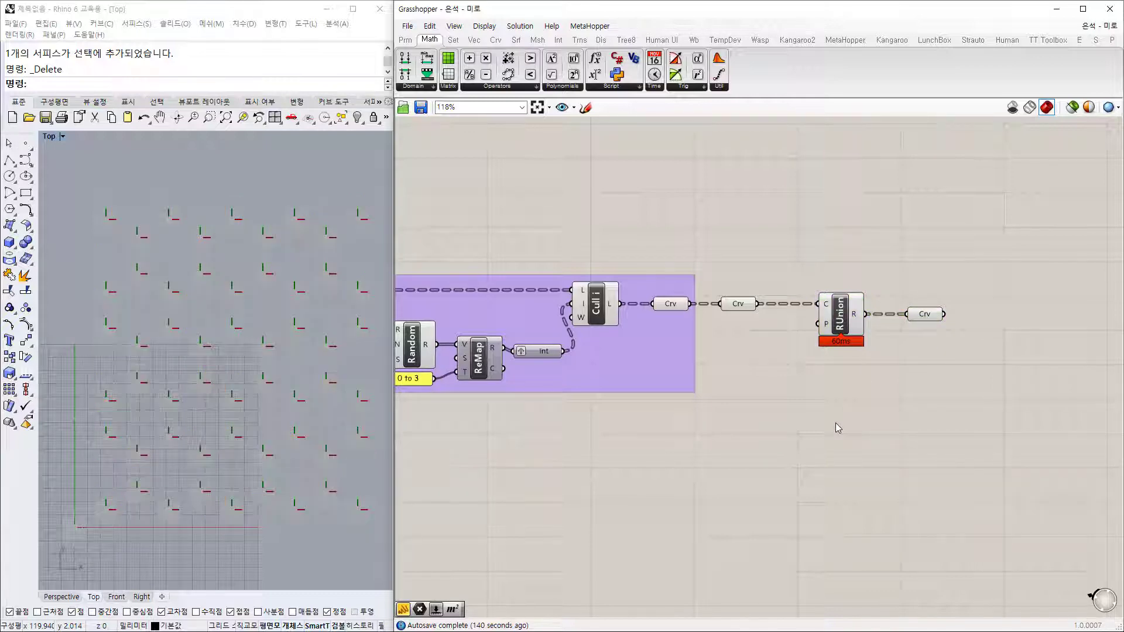
left_click(928, 315)
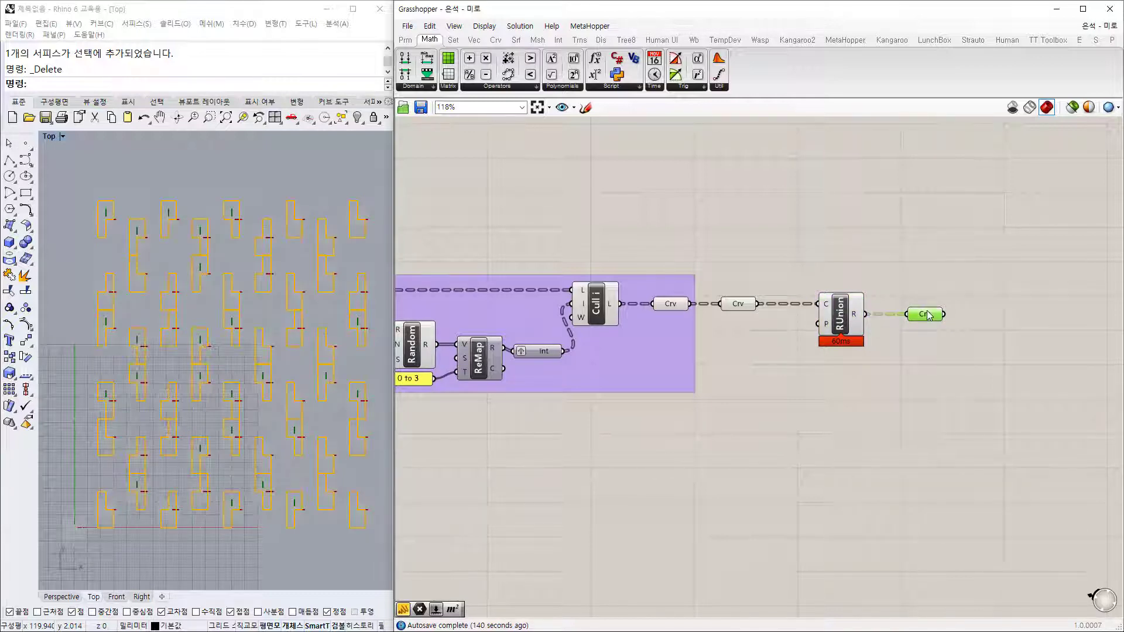
scroll(743, 467, "down", 1)
left_click(743, 469)
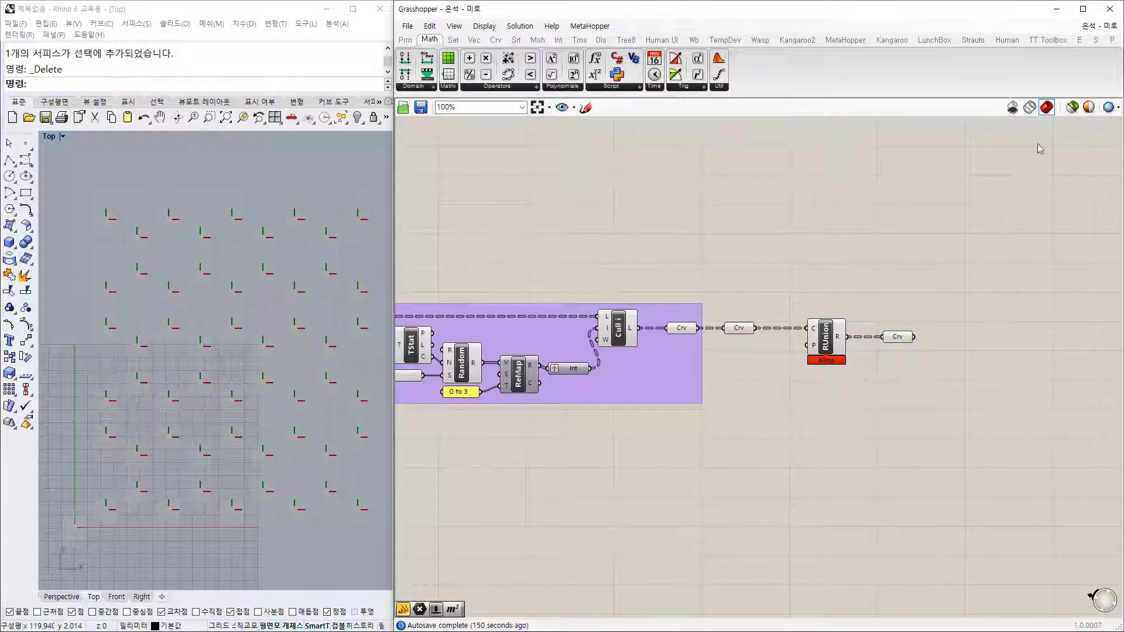
scroll(1002, 223, "down", 4)
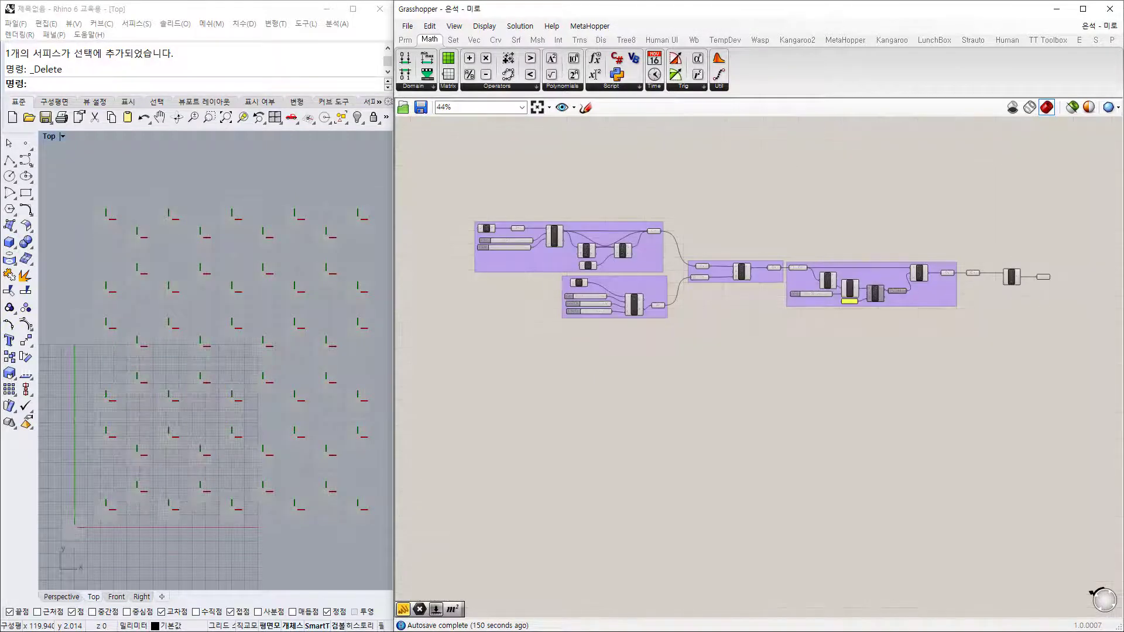
scroll(1059, 282, "up", 5)
left_click(999, 269)
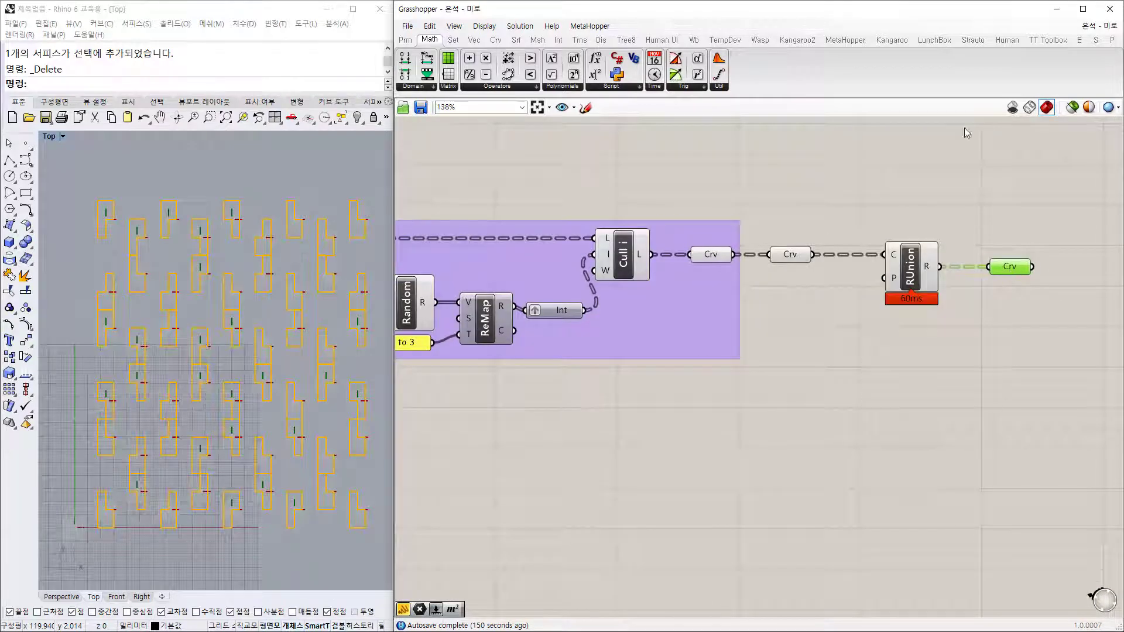
Step: Pan the canvas back to the Rectangle and TriGrid groups at the definition's start
right_click_drag(429, 246, 727, 287)
scroll(649, 315, "down", 3)
right_click_drag(508, 336, 821, 330)
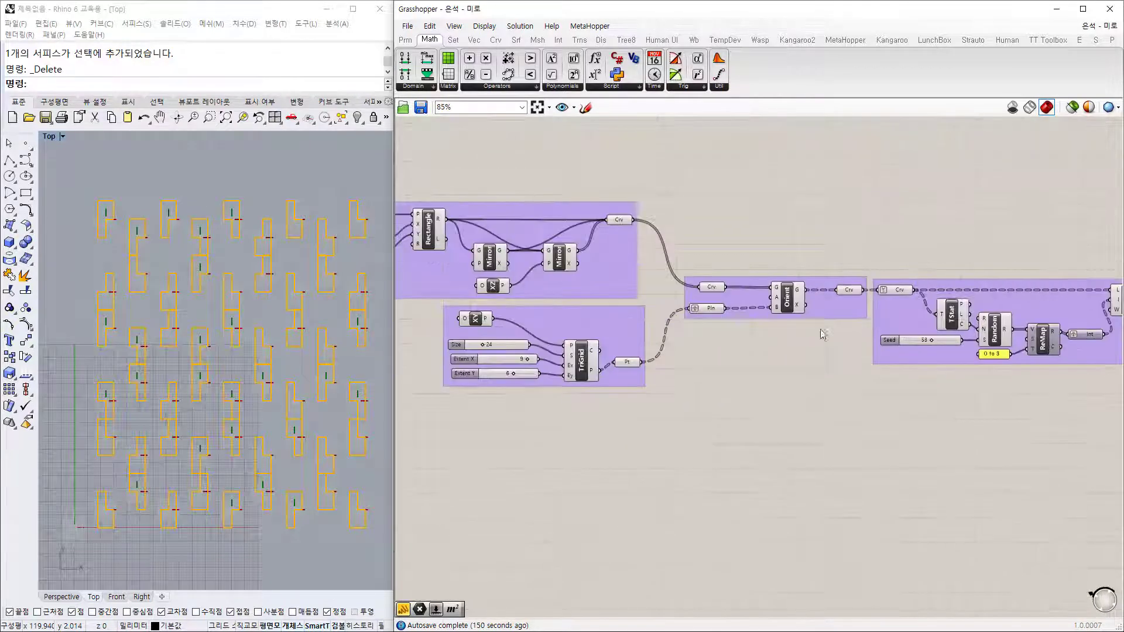
right_click_drag(429, 333, 797, 372)
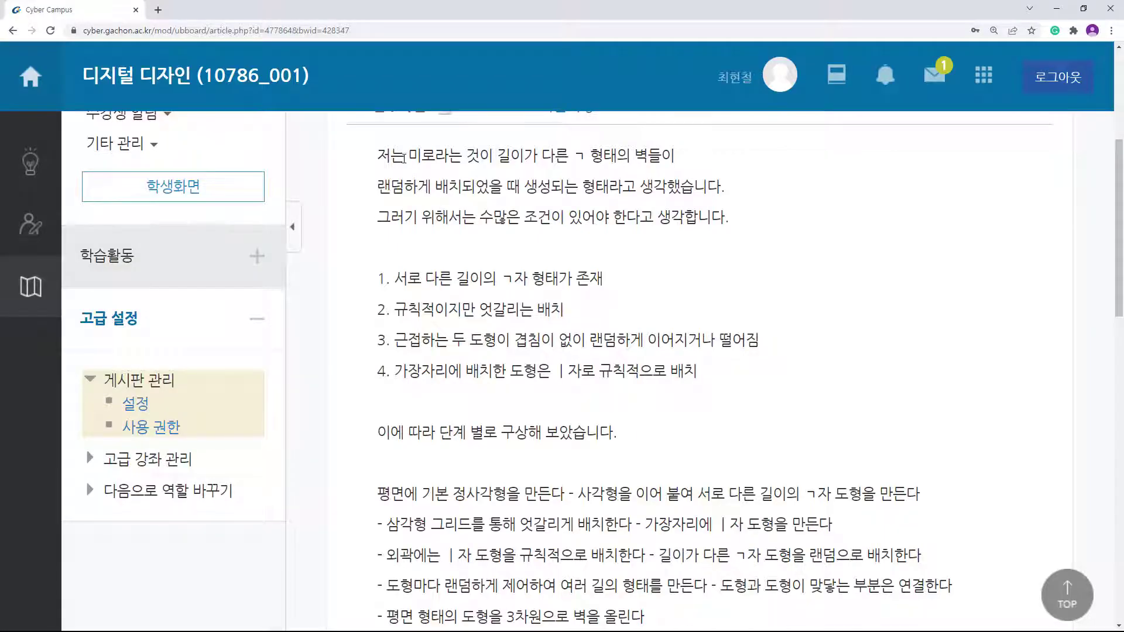
left_click_drag(404, 157, 617, 156)
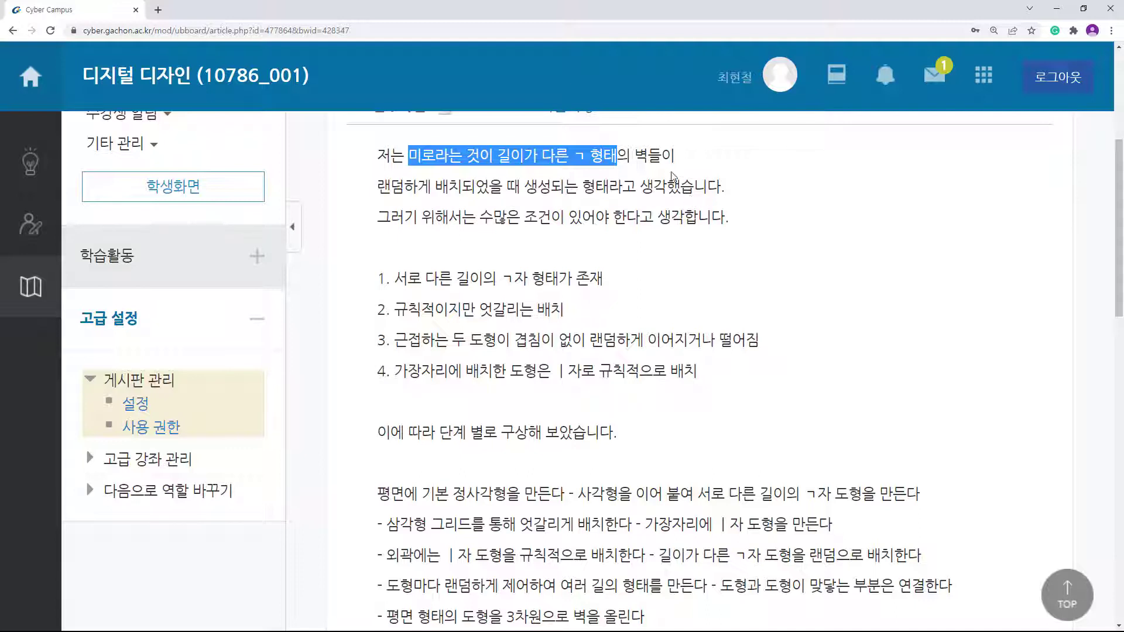
left_click_drag(656, 157, 573, 155)
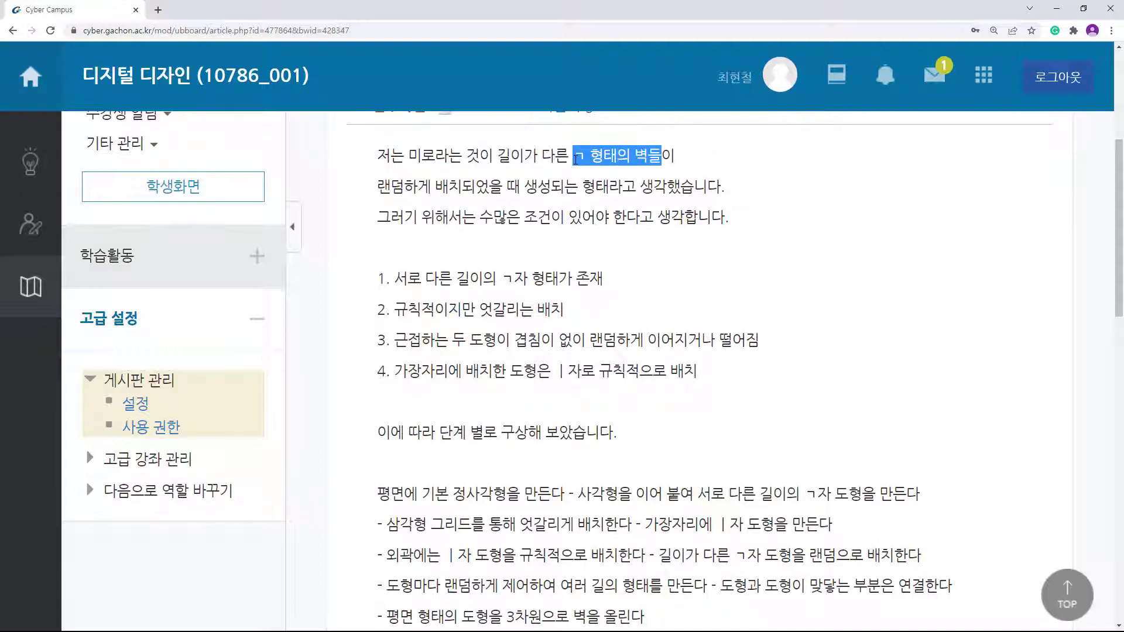
left_click_drag(378, 188, 582, 199)
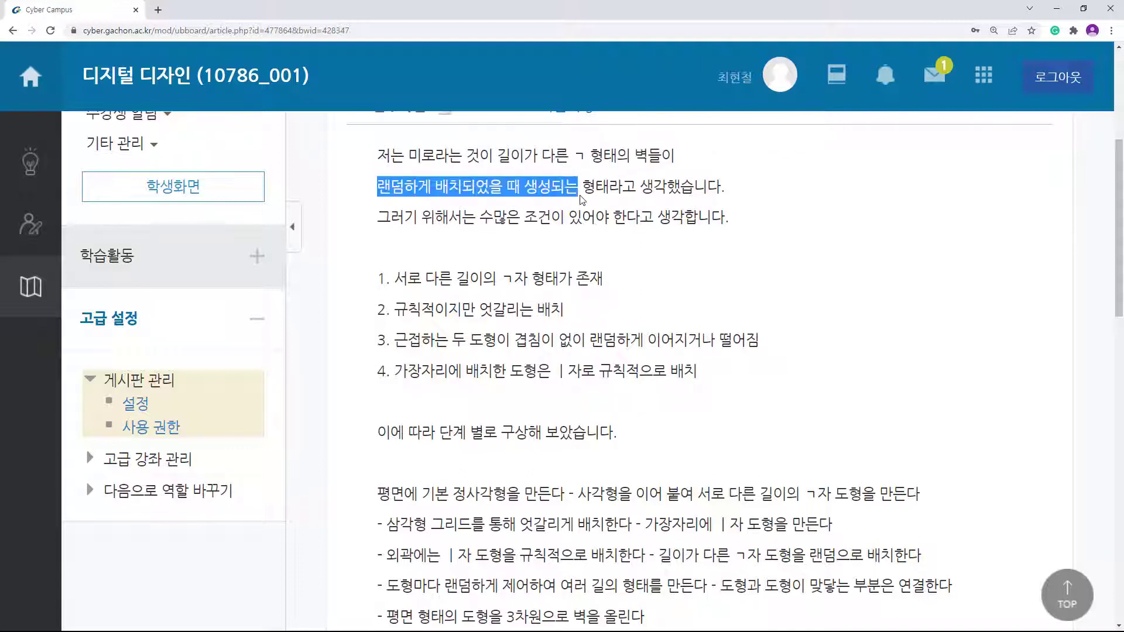
left_click_drag(405, 151, 610, 189)
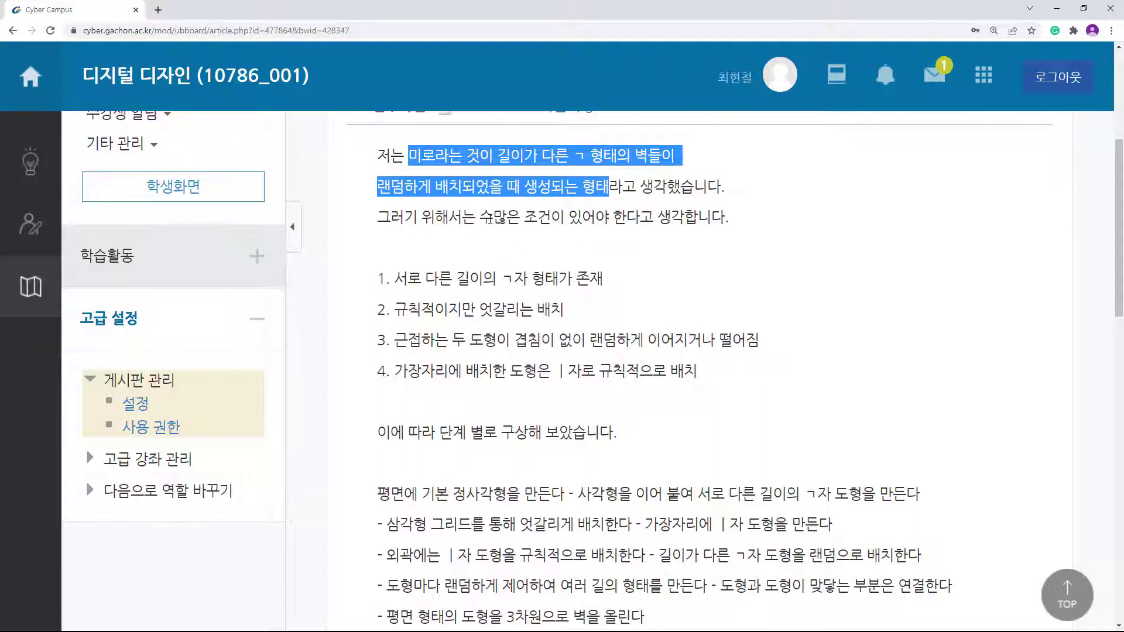
left_click_drag(493, 218, 595, 218)
left_click(583, 244)
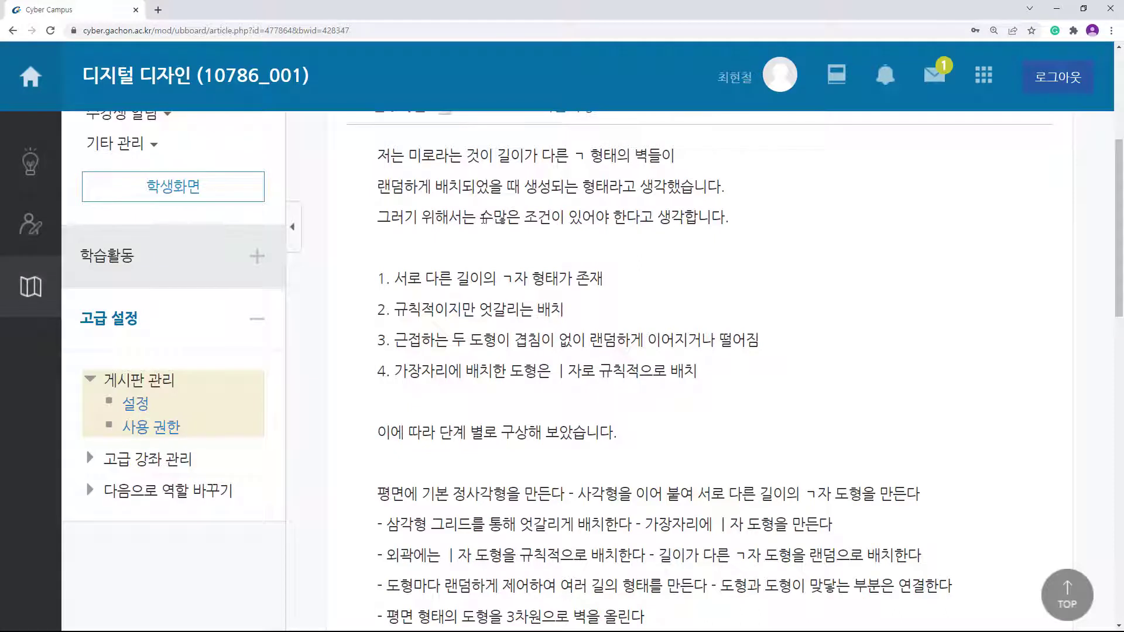
left_click_drag(482, 222, 569, 223)
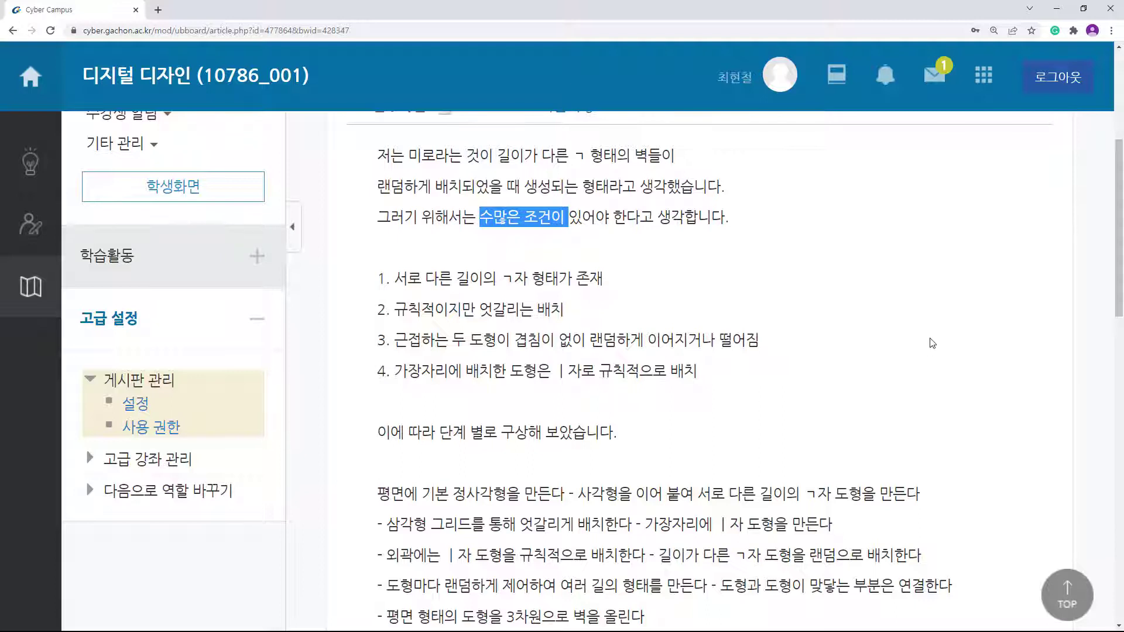
left_click_drag(395, 279, 563, 282)
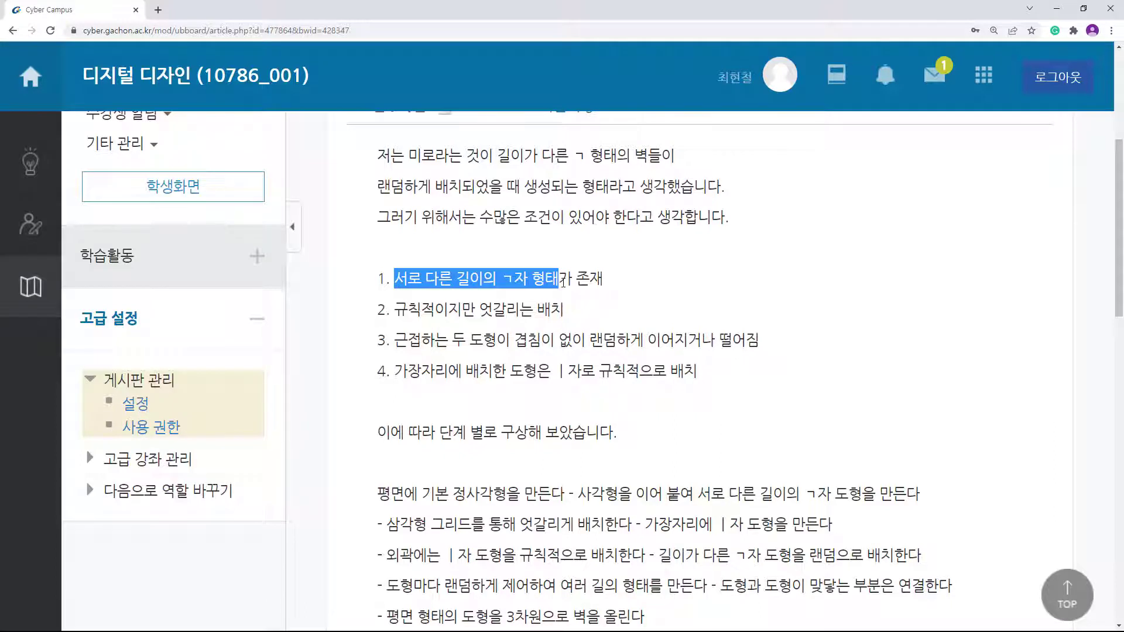
left_click_drag(396, 310, 579, 324)
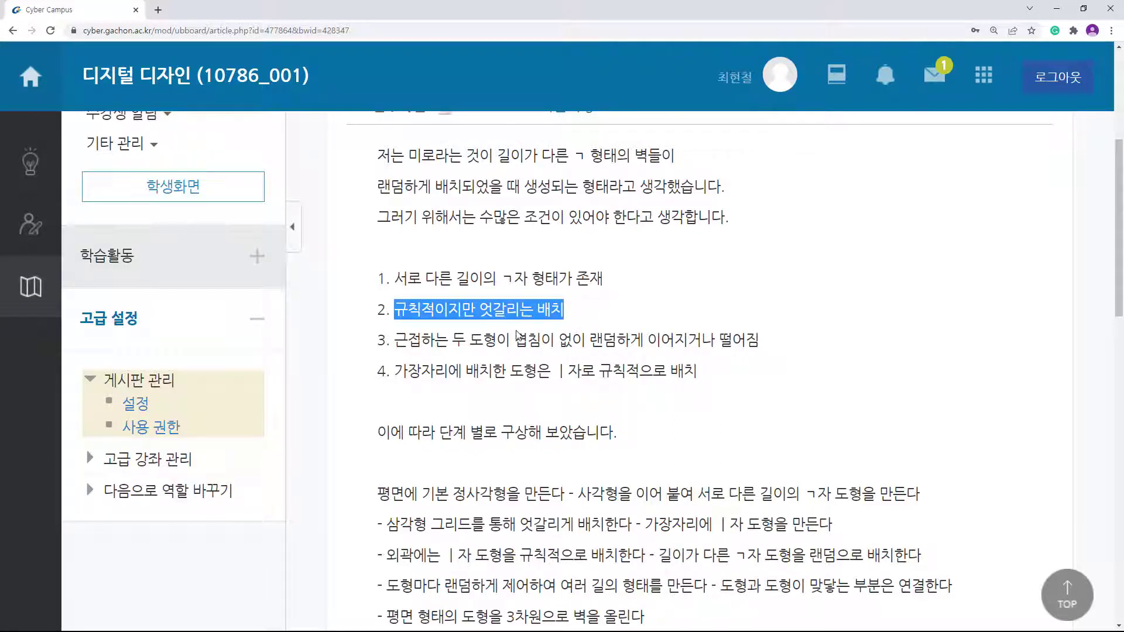
left_click_drag(448, 339, 770, 350)
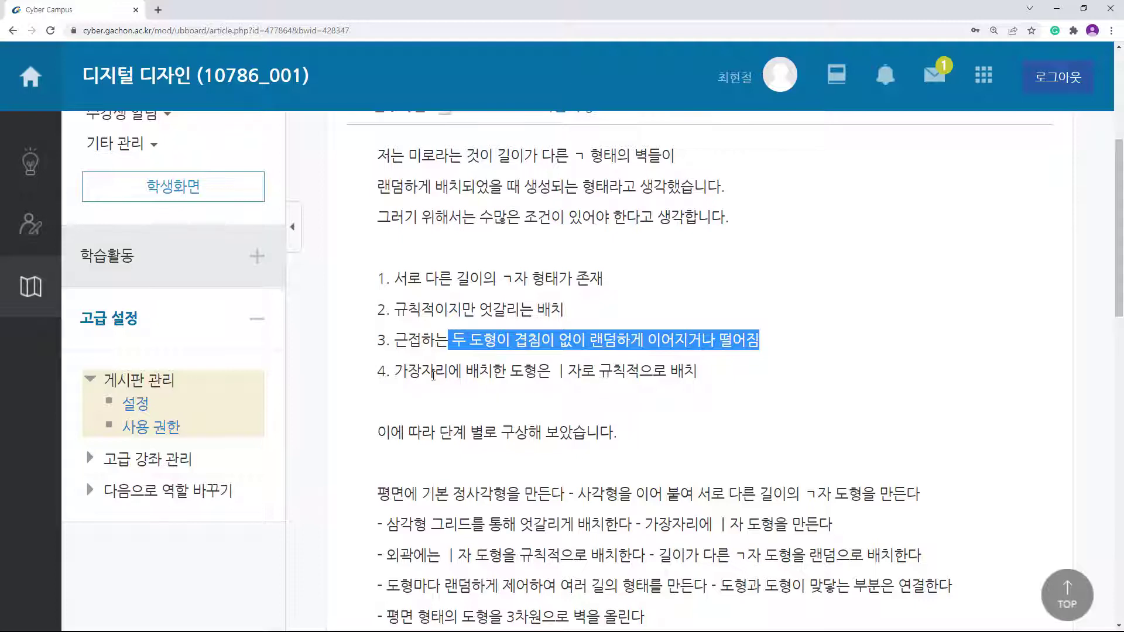
left_click_drag(397, 372, 725, 382)
left_click(719, 383)
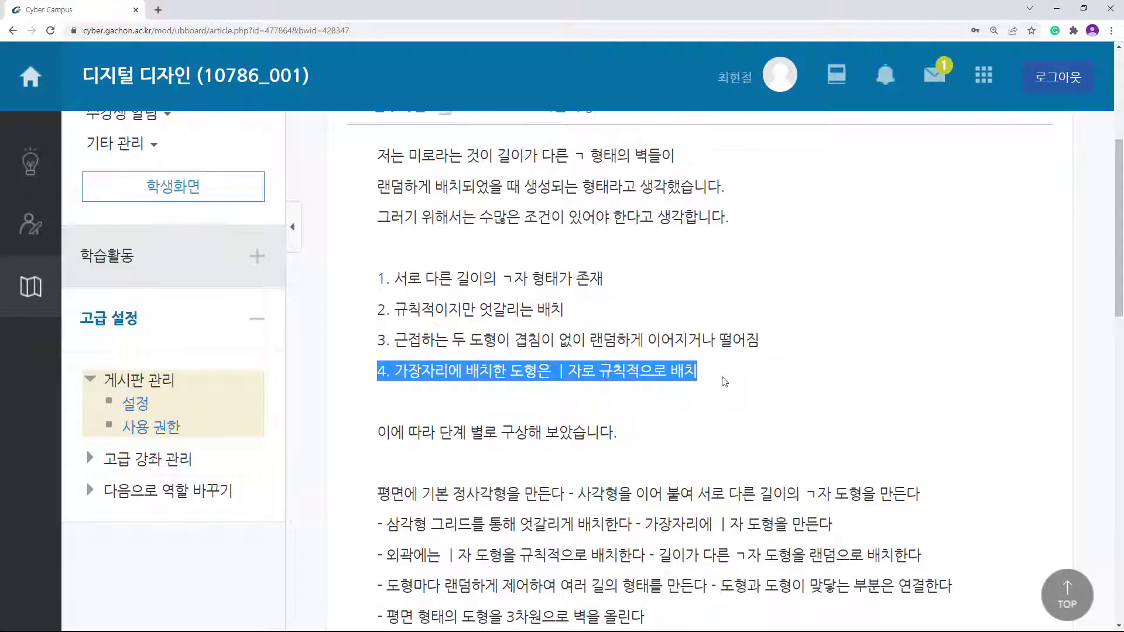
scroll(843, 443, "down", 2)
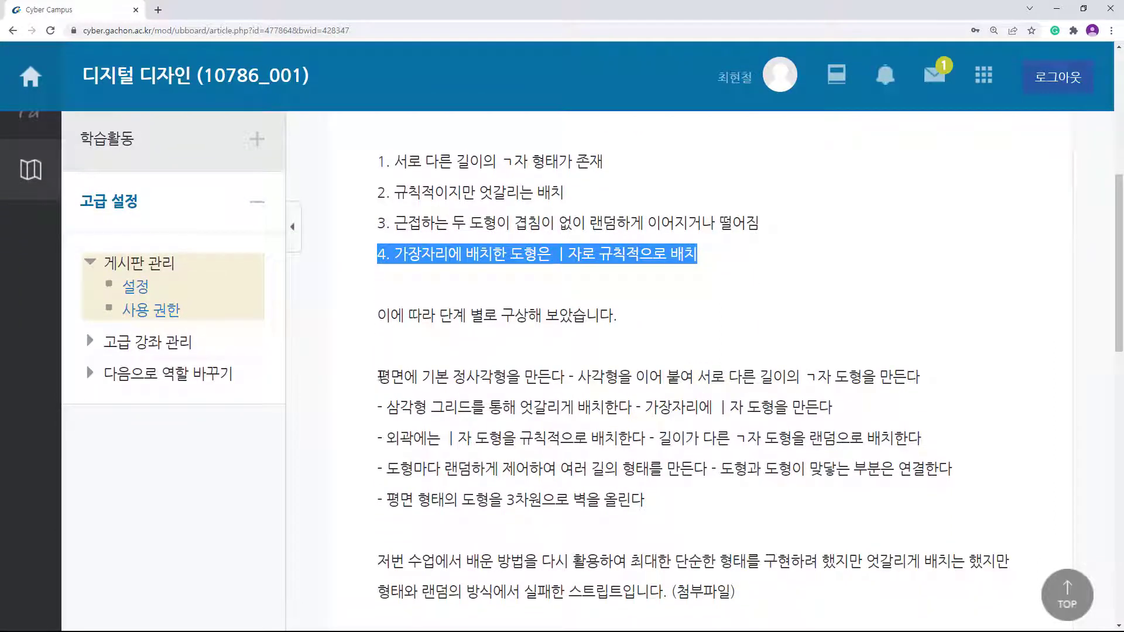
left_click_drag(421, 375, 944, 378)
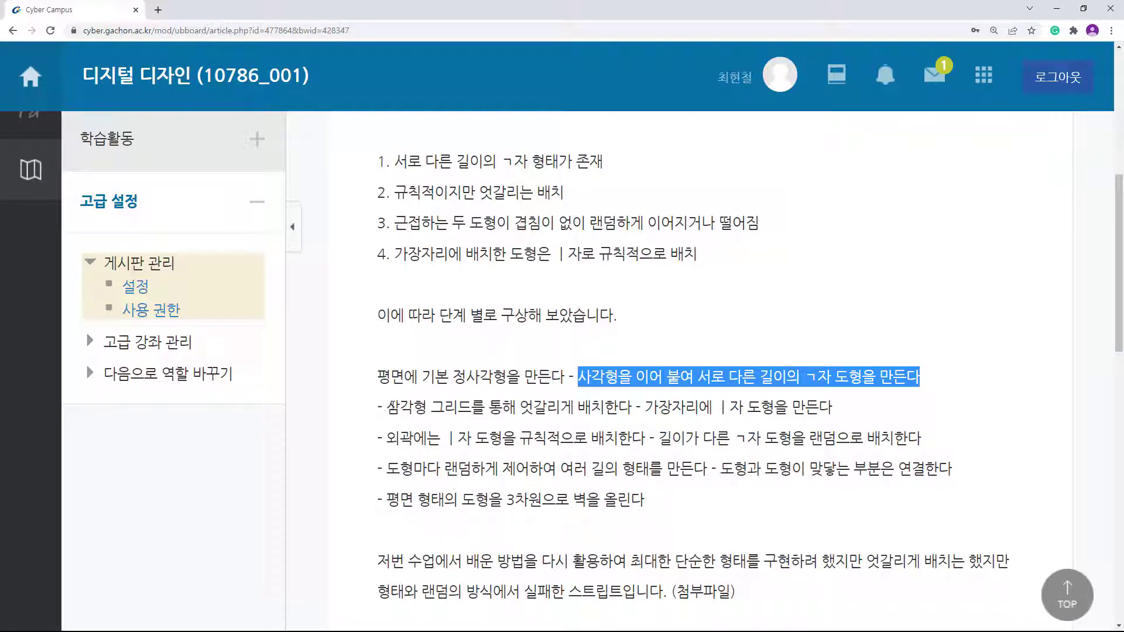
left_click_drag(385, 408, 477, 410)
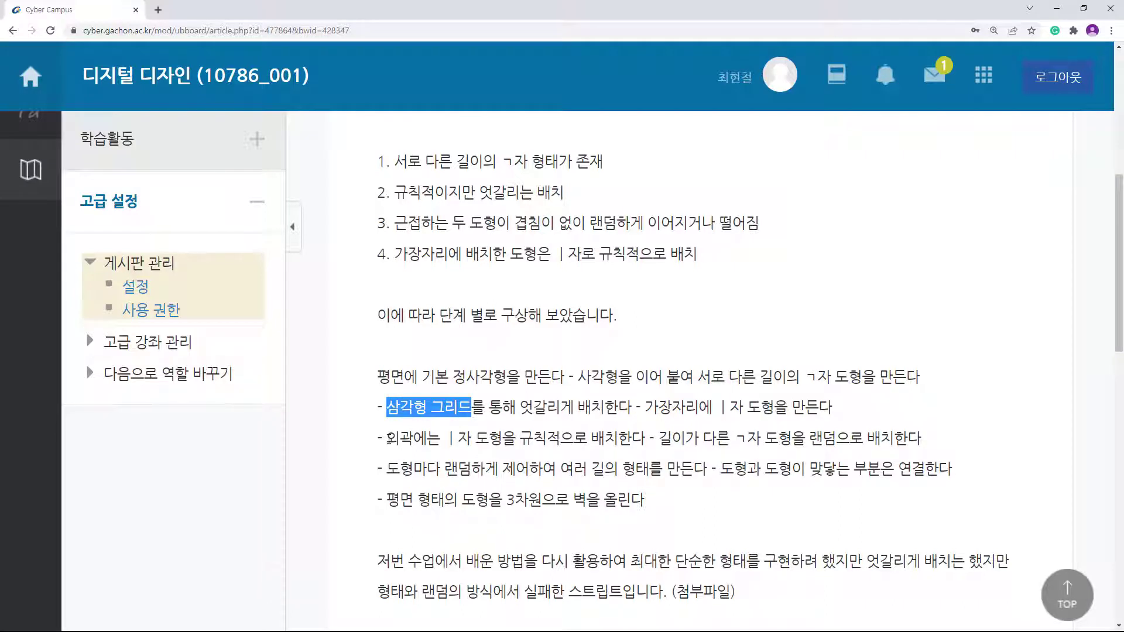
left_click_drag(390, 439, 652, 431)
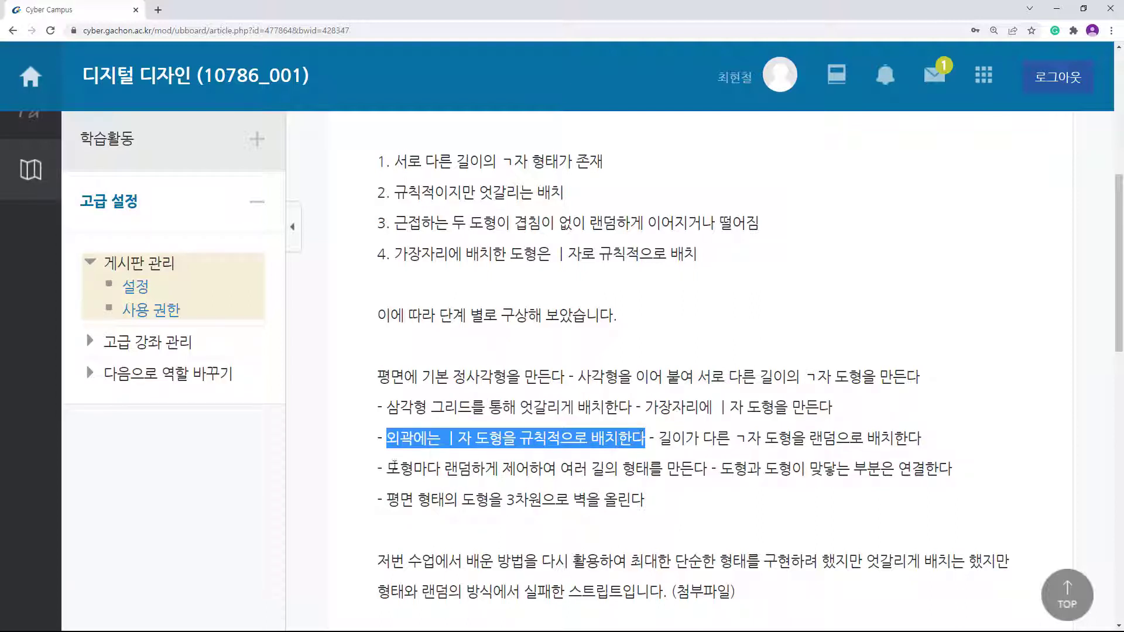
left_click_drag(706, 471, 505, 467)
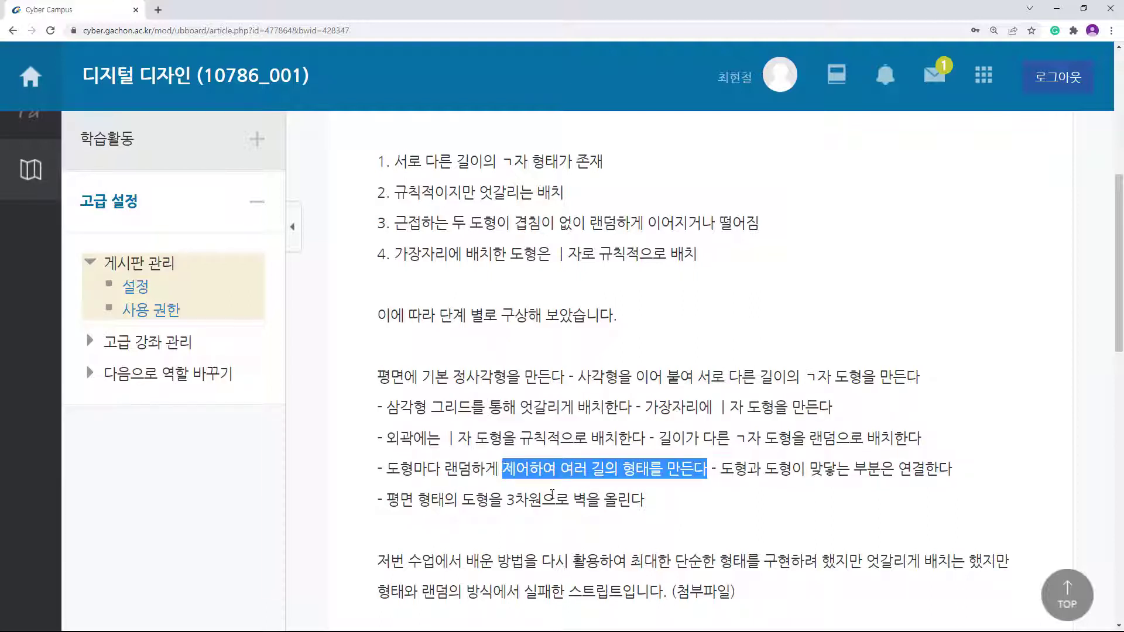
left_click_drag(589, 499, 485, 500)
left_click(680, 515)
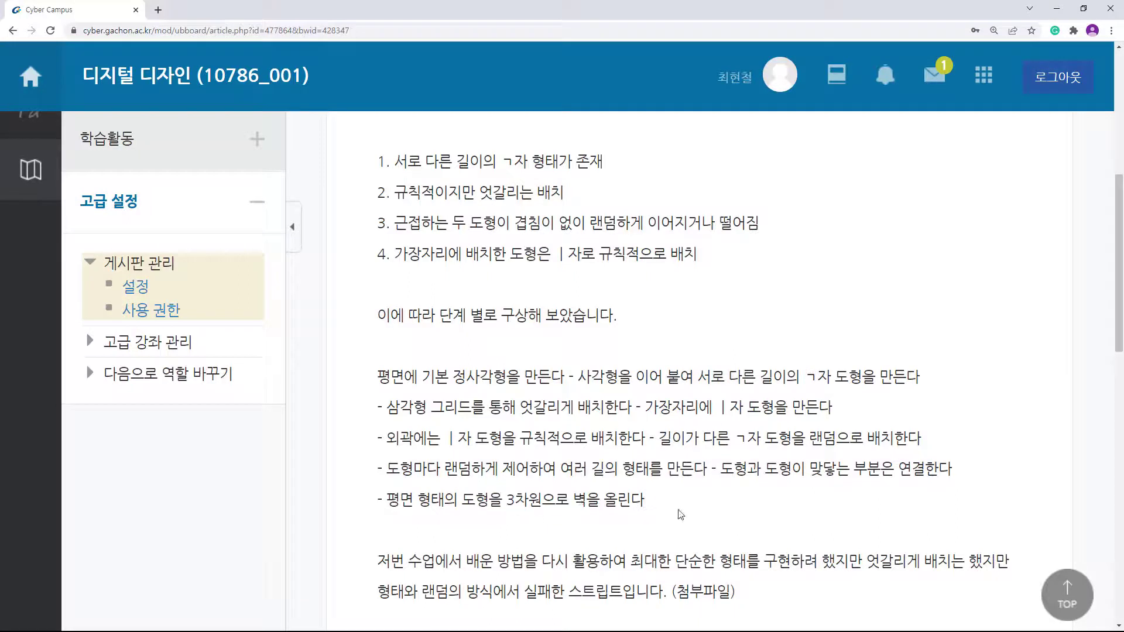
left_click_drag(681, 514, 400, 469)
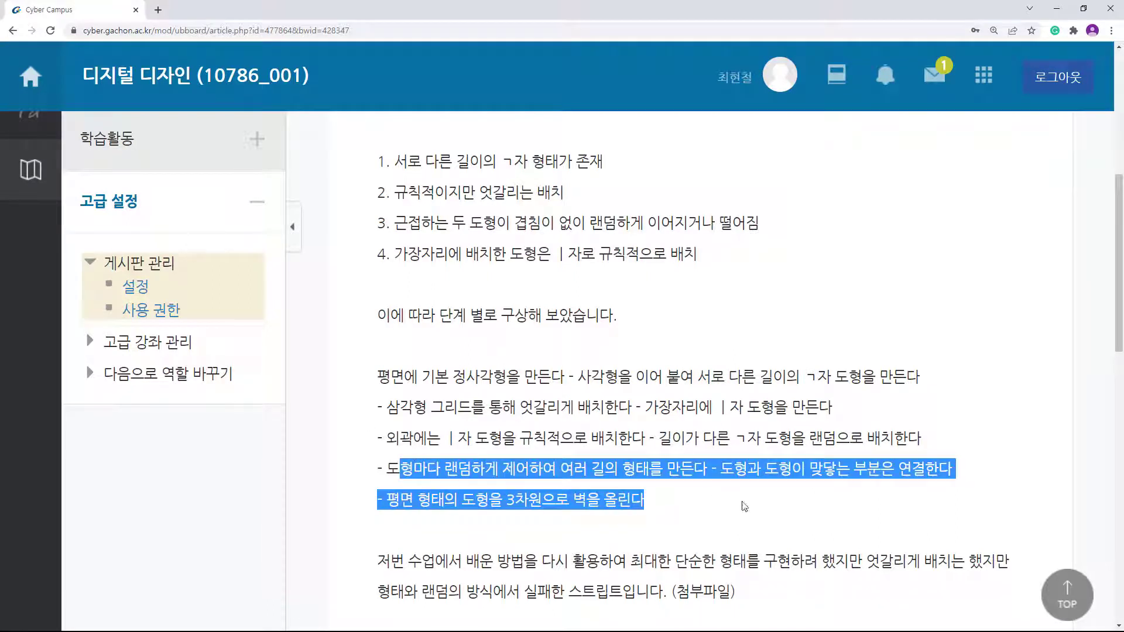
left_click(771, 519)
left_click_drag(849, 562, 1009, 563)
left_click(753, 599)
Step: Highlight the closing remarks about mazes having many paths and the shortest being best, then minimize Chrome
scroll(682, 579, "down", 2)
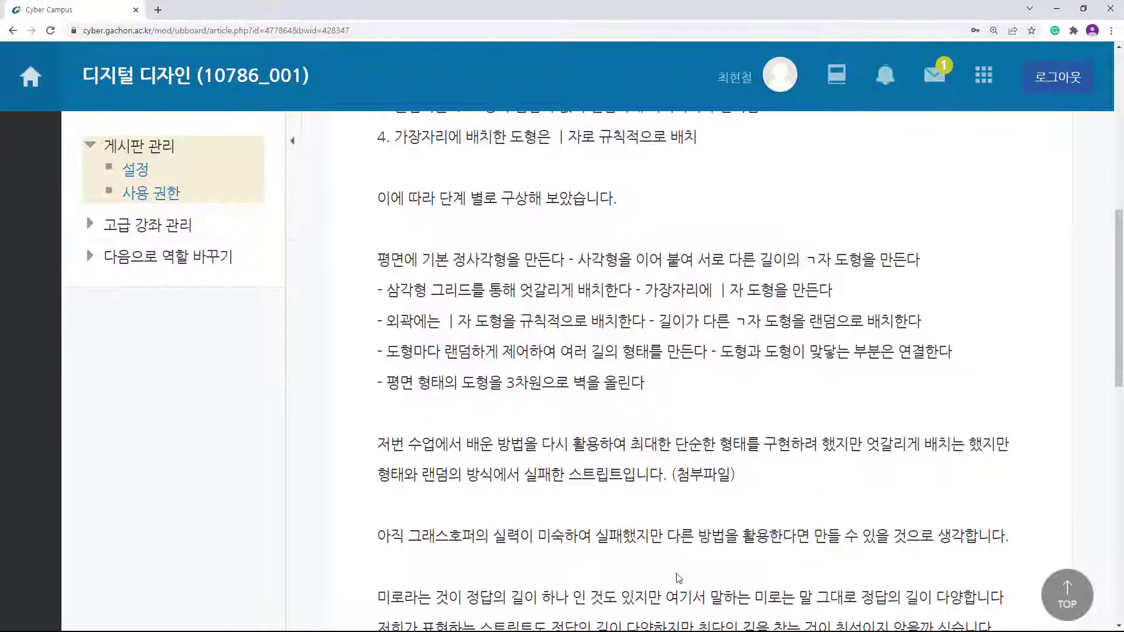
scroll(732, 571, "down", 1)
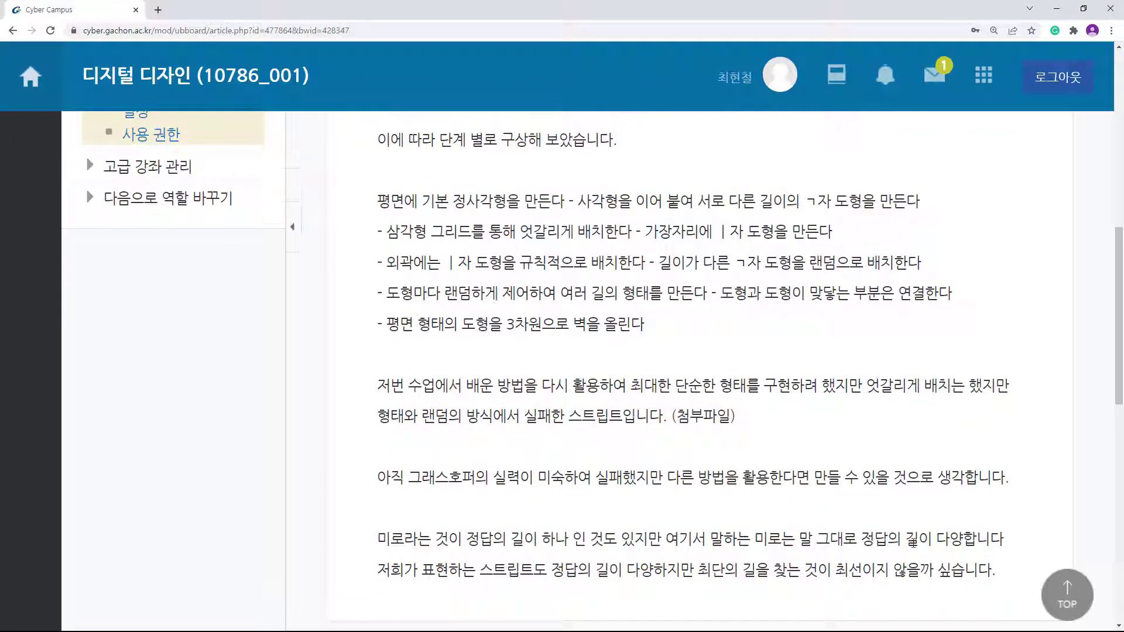
left_click_drag(950, 539, 724, 539)
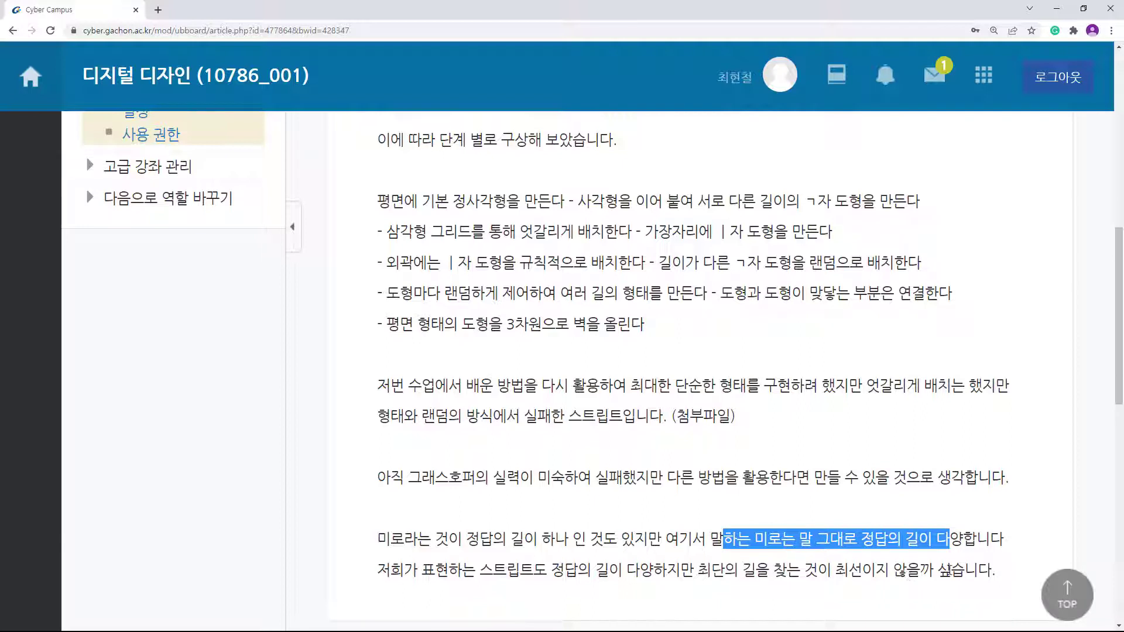
left_click_drag(951, 570, 623, 570)
left_click(811, 440)
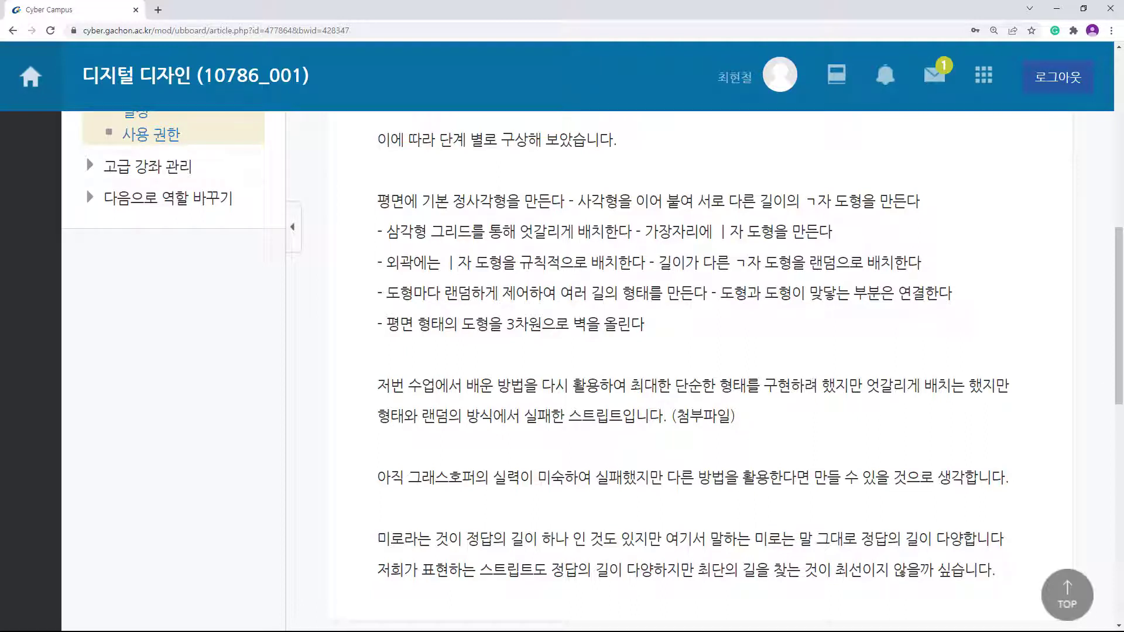
left_click(1057, 8)
Step: Frame the XY Plane and 3-by-7 Rectangle components and preview only the base plane in Rhino's Top view
scroll(650, 267, "up", 5)
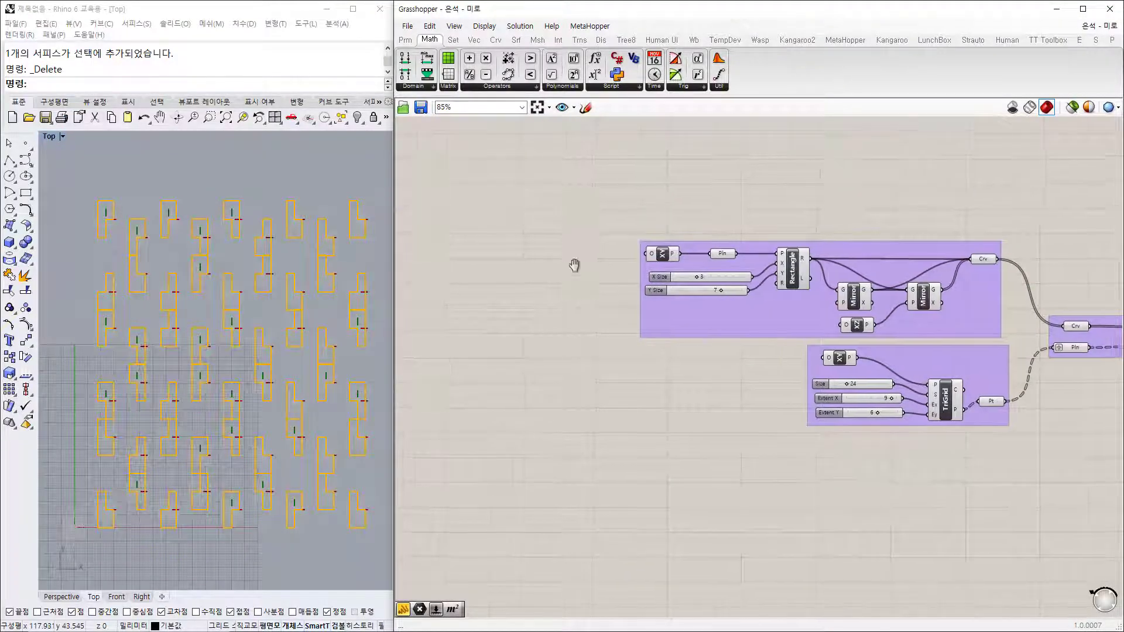
right_click_drag(891, 218, 779, 300)
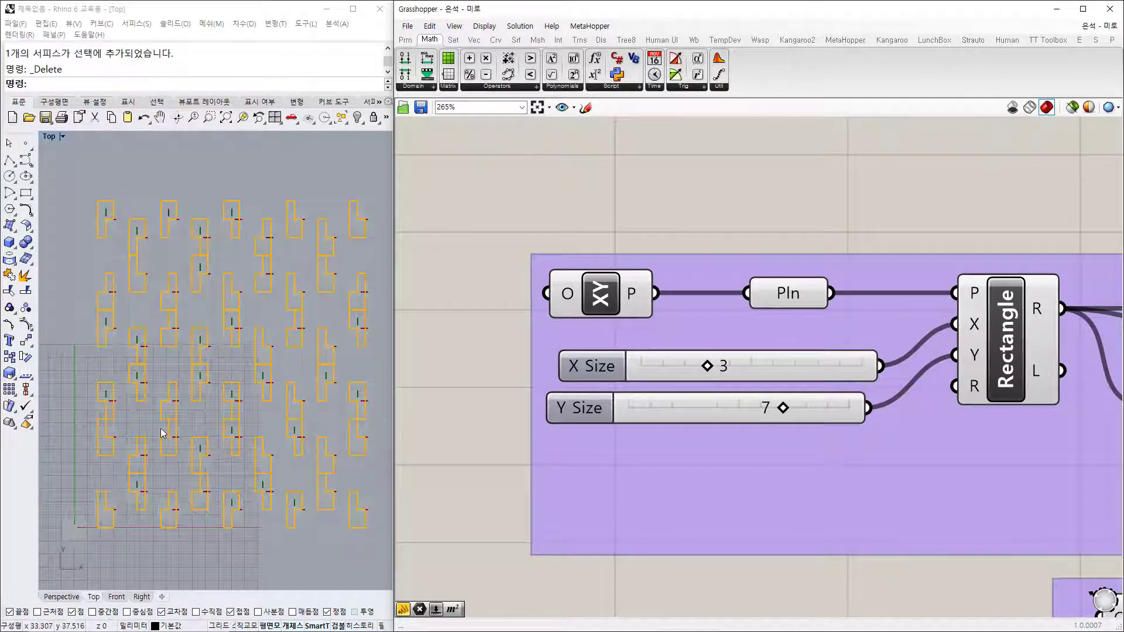
scroll(184, 416, "up", 4)
scroll(206, 387, "up", 2)
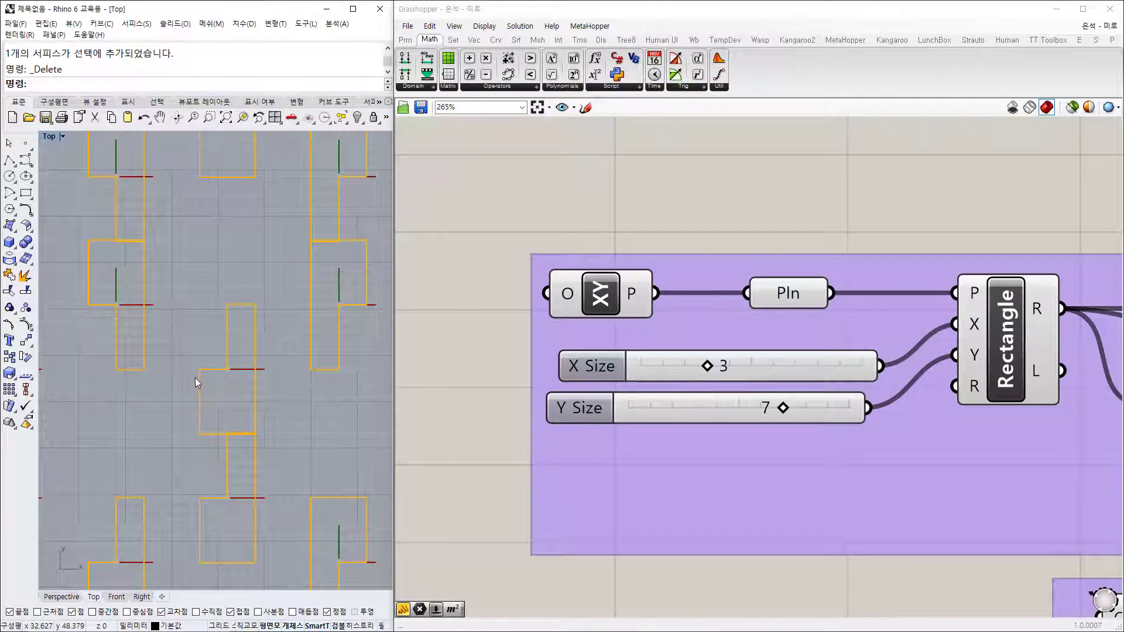
scroll(231, 384, "down", 3)
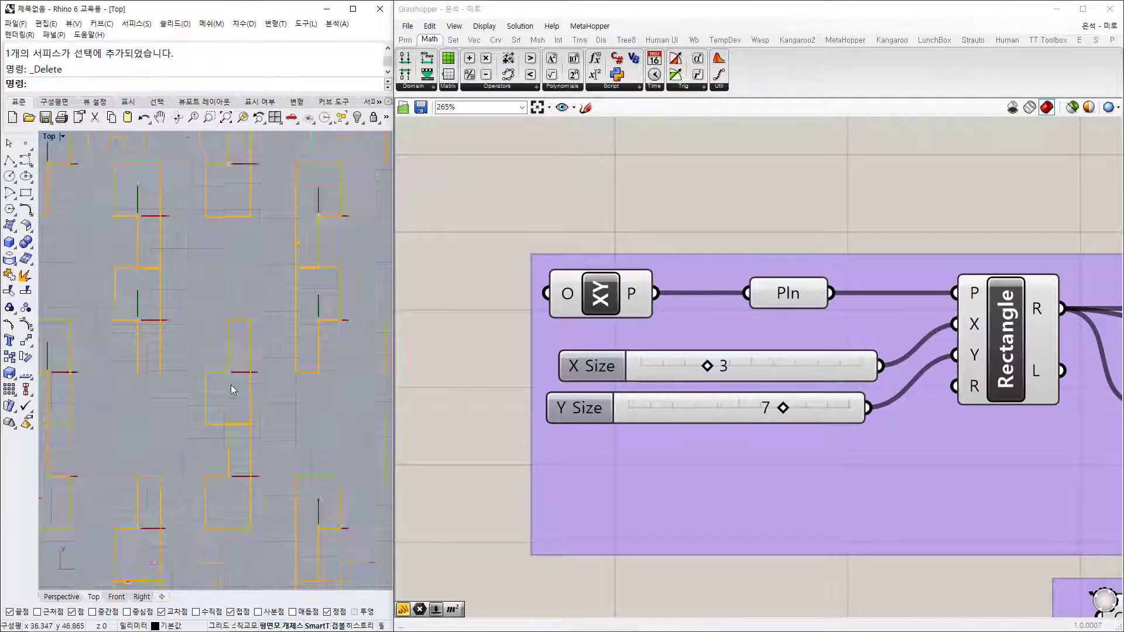
scroll(175, 304, "down", 3)
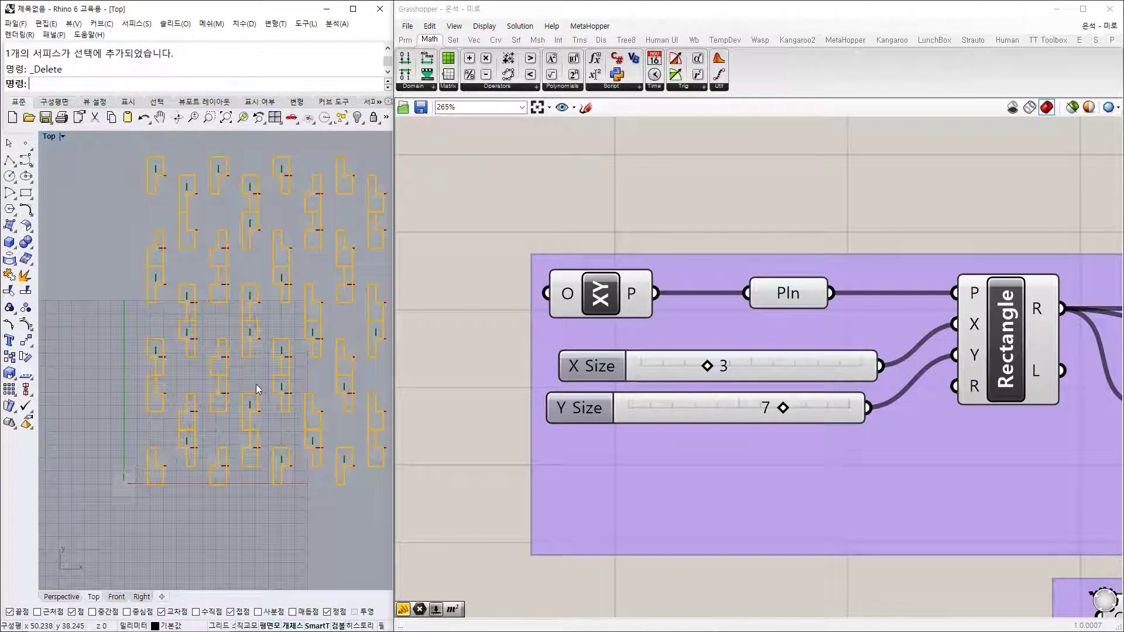
scroll(124, 492, "up", 5)
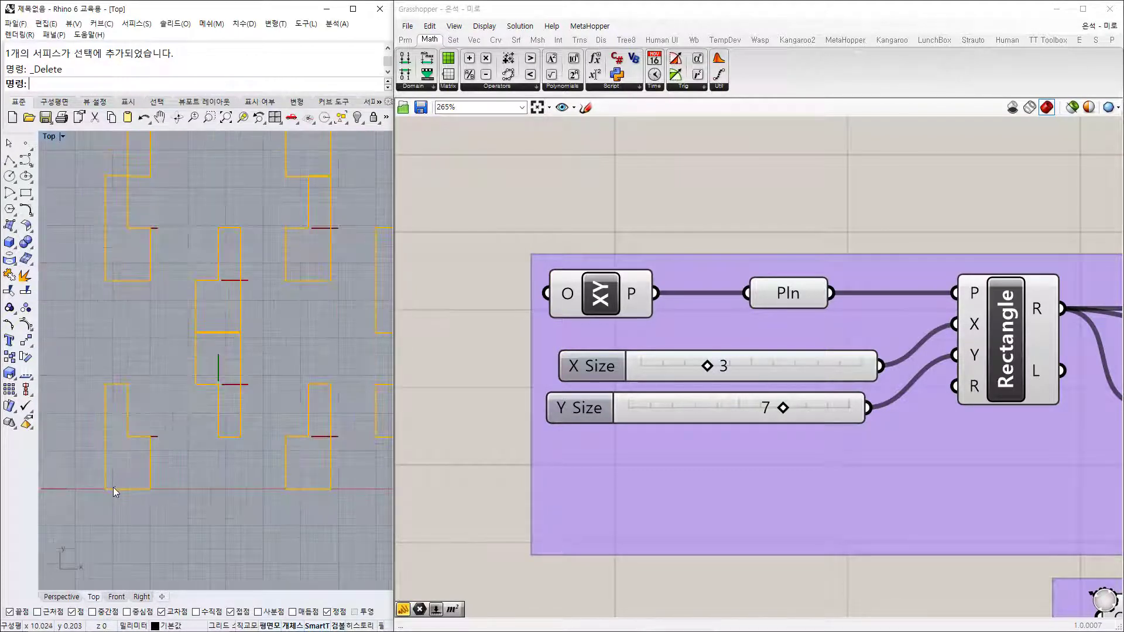
left_click(571, 302)
right_click_drag(195, 499, 342, 427)
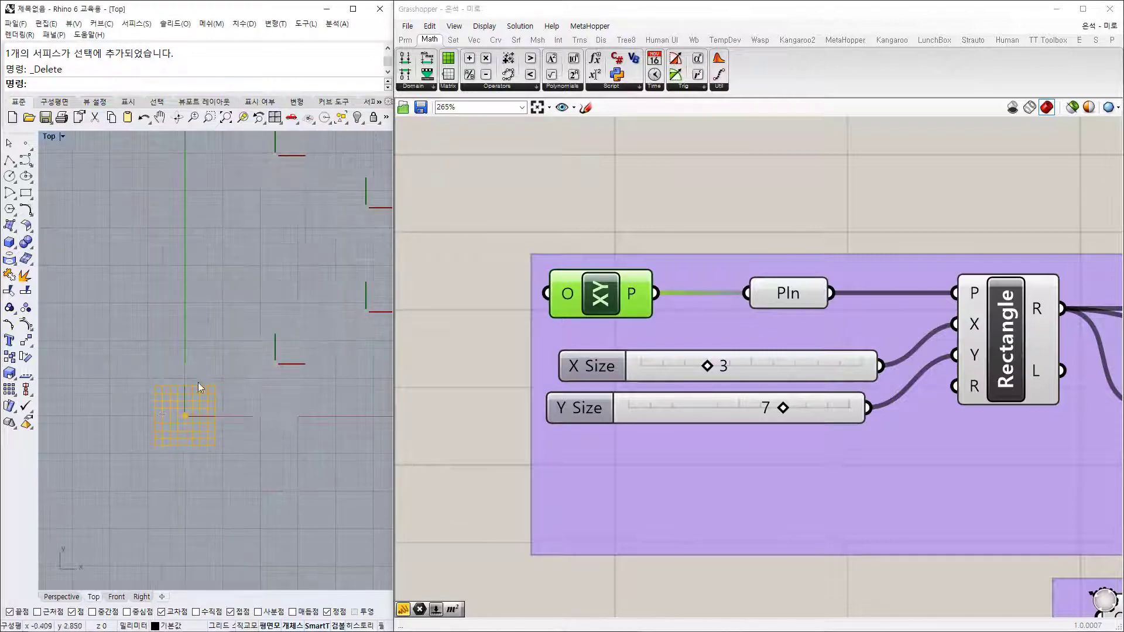
Step: Preview the base plane, the rectangle, both mirrored copies and the collected rectangle curves
left_click(796, 294)
right_click_drag(1017, 342, 751, 300)
left_click(750, 300)
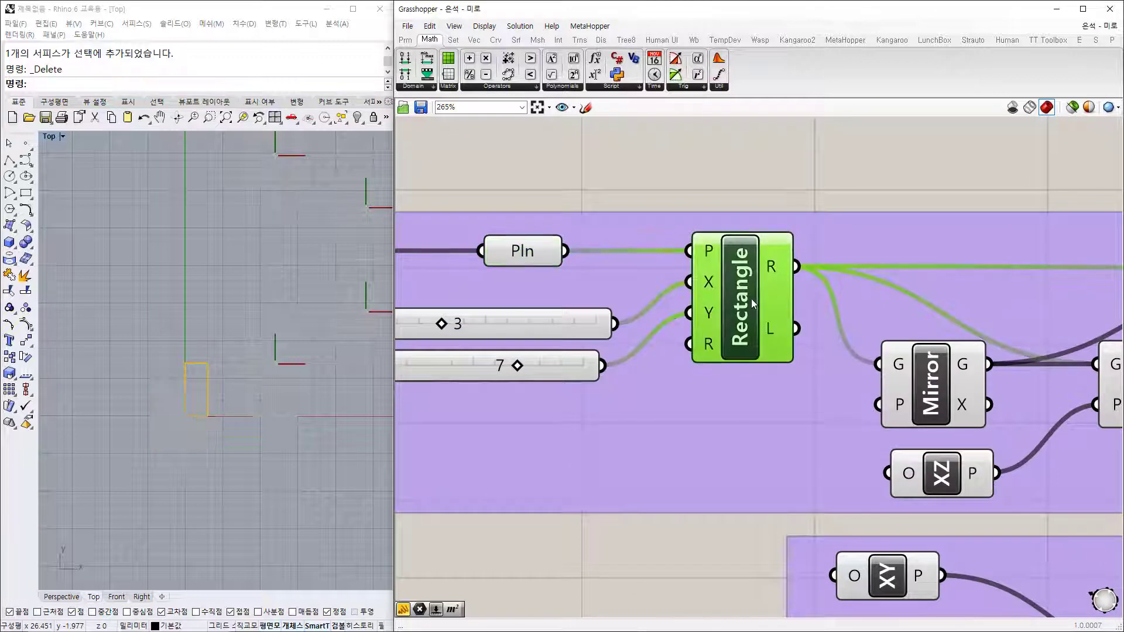
right_click_drag(882, 385, 560, 377)
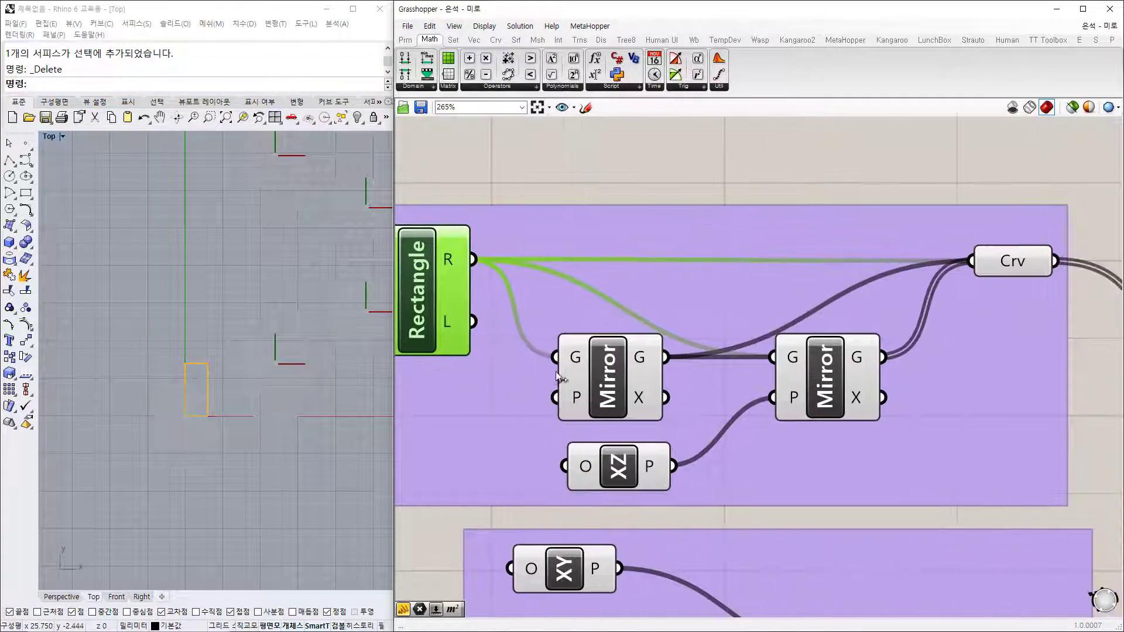
left_click(616, 381)
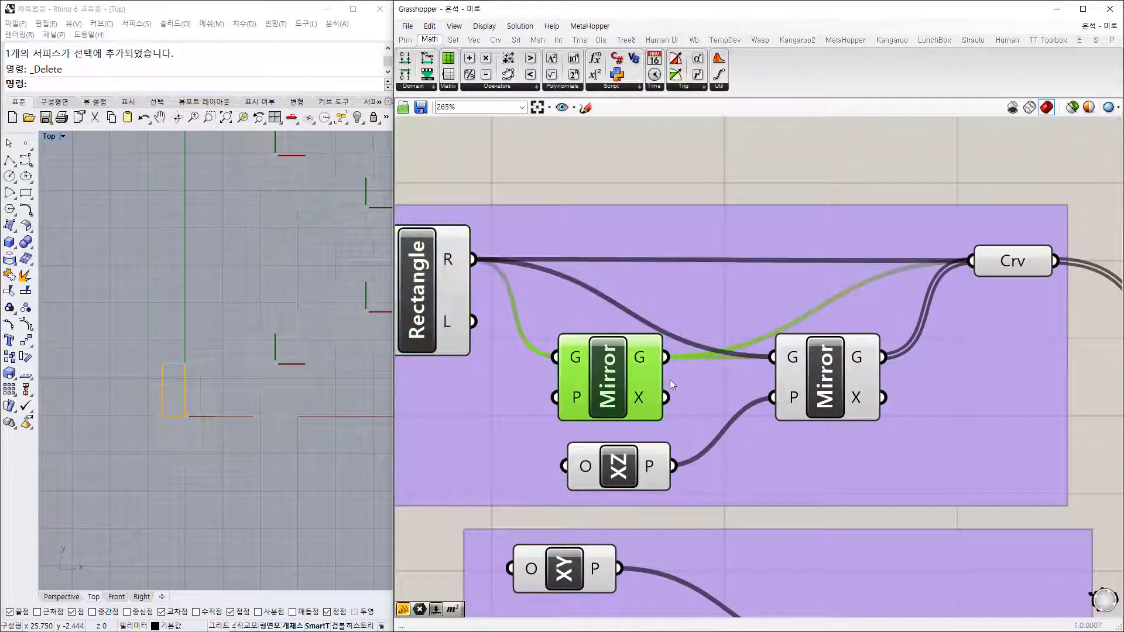
left_click(827, 380)
left_click(1015, 267)
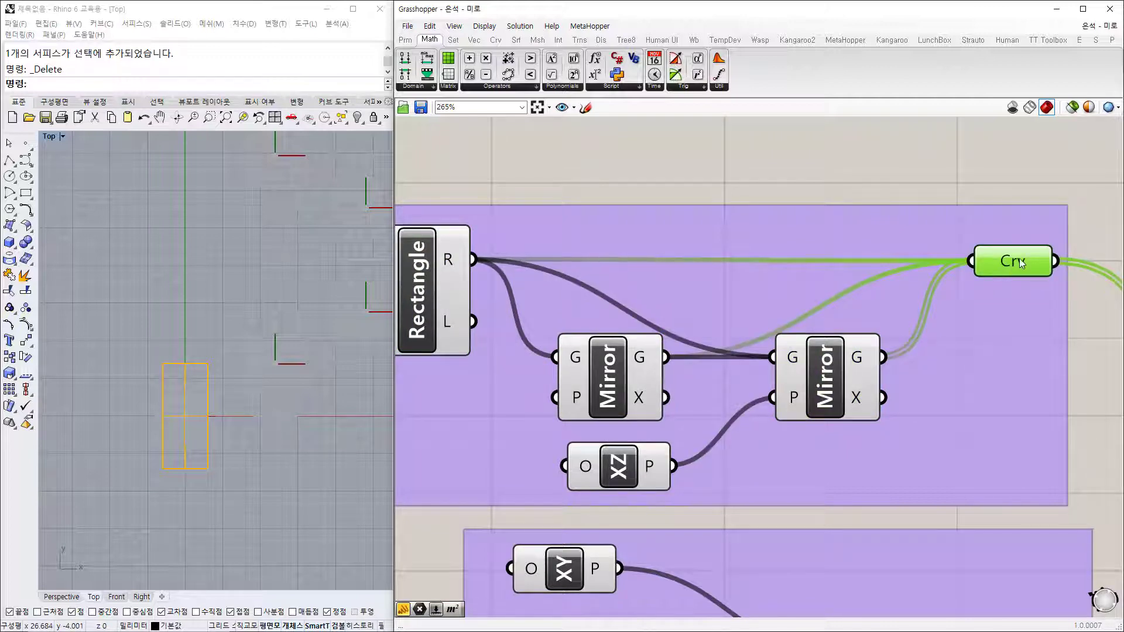
mouse_move(1020, 260)
scroll(927, 292, "down", 2)
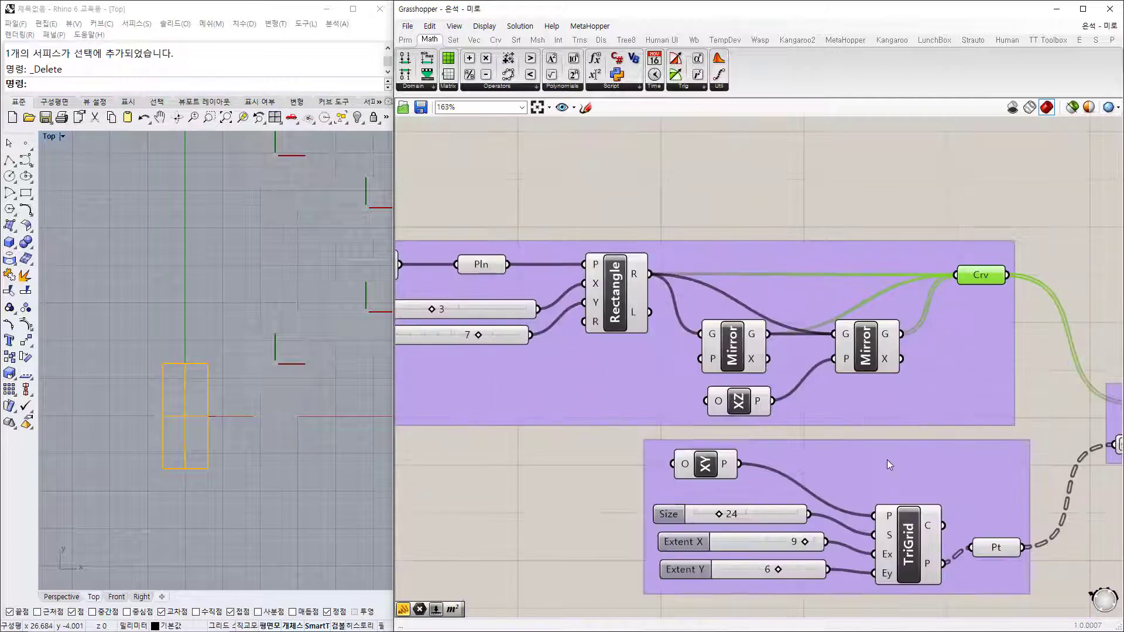
Step: Preview the triangular grid, its points, and the shapes oriented onto every grid point
right_click_drag(944, 556, 760, 410)
left_click(732, 409)
right_click_drag(285, 386, 226, 404)
scroll(226, 404, "down", 10)
right_click_drag(261, 337, 203, 389)
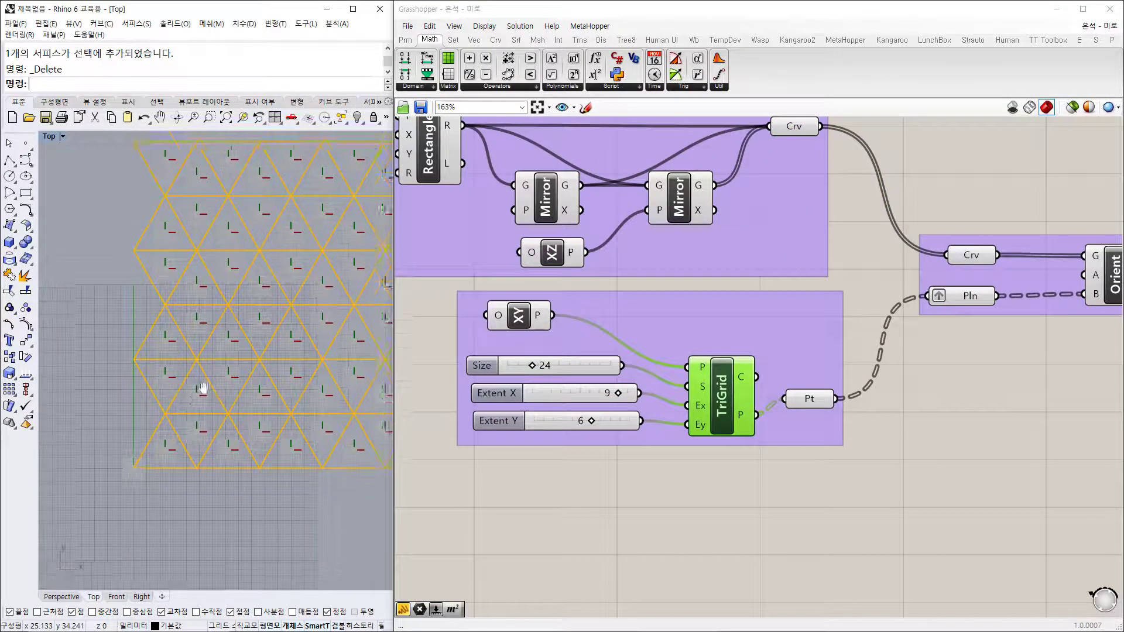
left_click(814, 404)
right_click_drag(948, 401, 569, 446)
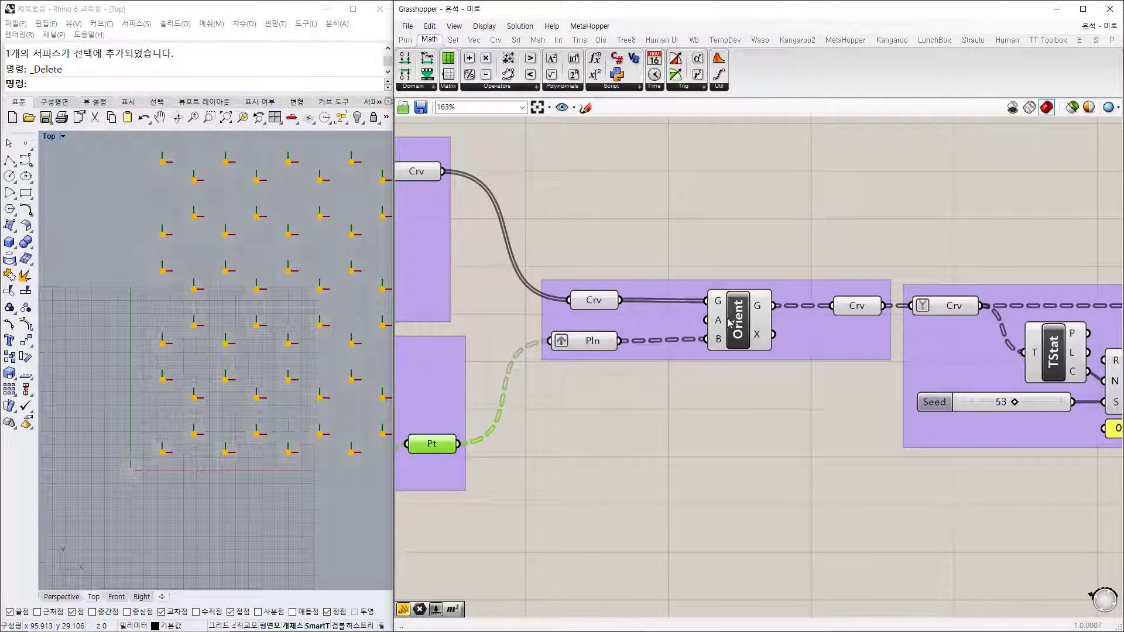
left_click(750, 332)
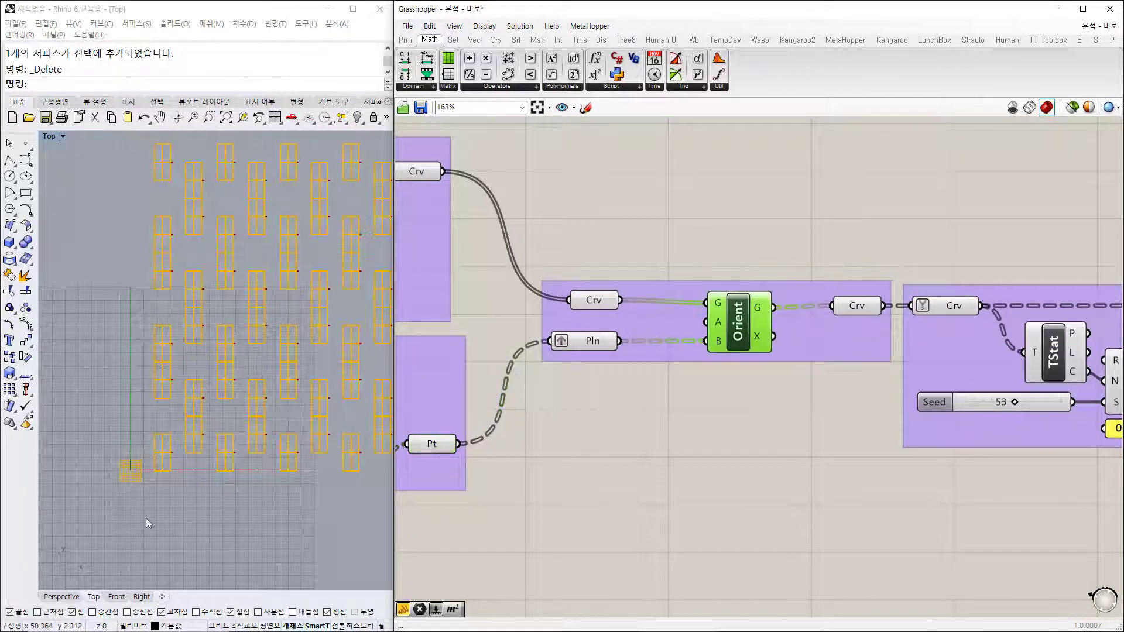
scroll(157, 469, "up", 3)
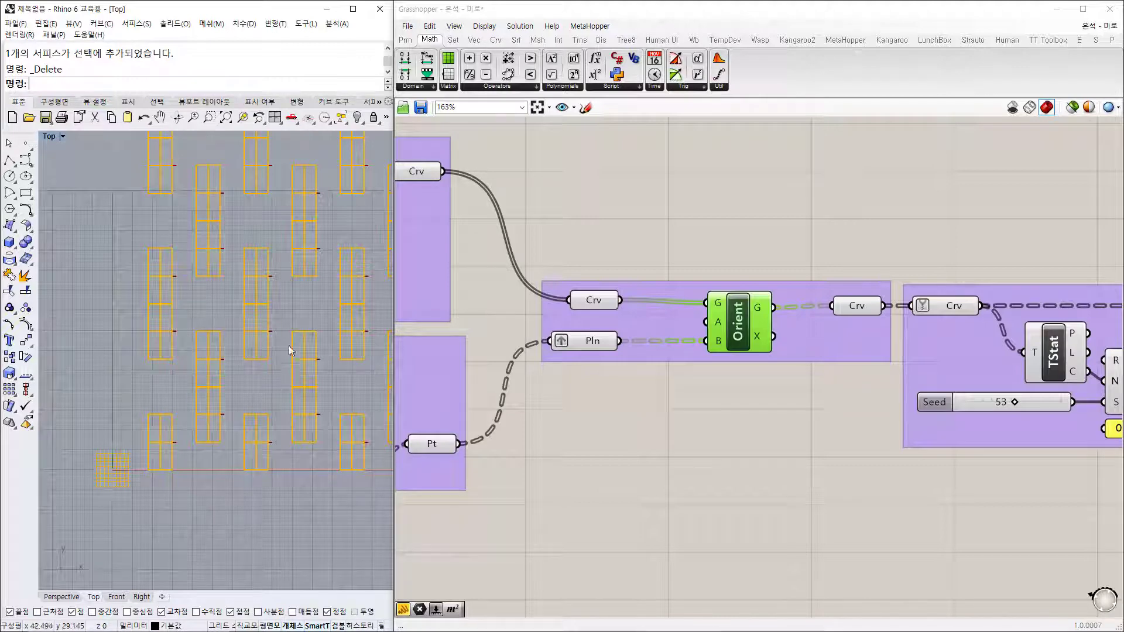
Step: Preview the oriented curves and the shapes left after random culling
right_click_drag(312, 345, 286, 368)
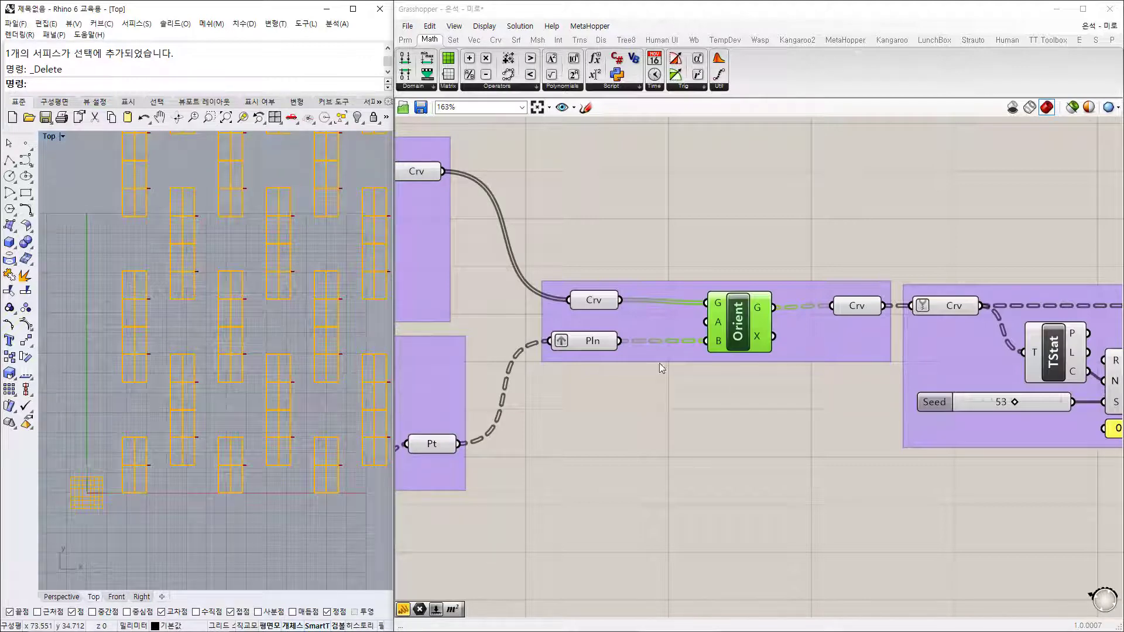
mouse_move(866, 313)
left_click(856, 306)
right_click_drag(818, 402, 620, 420)
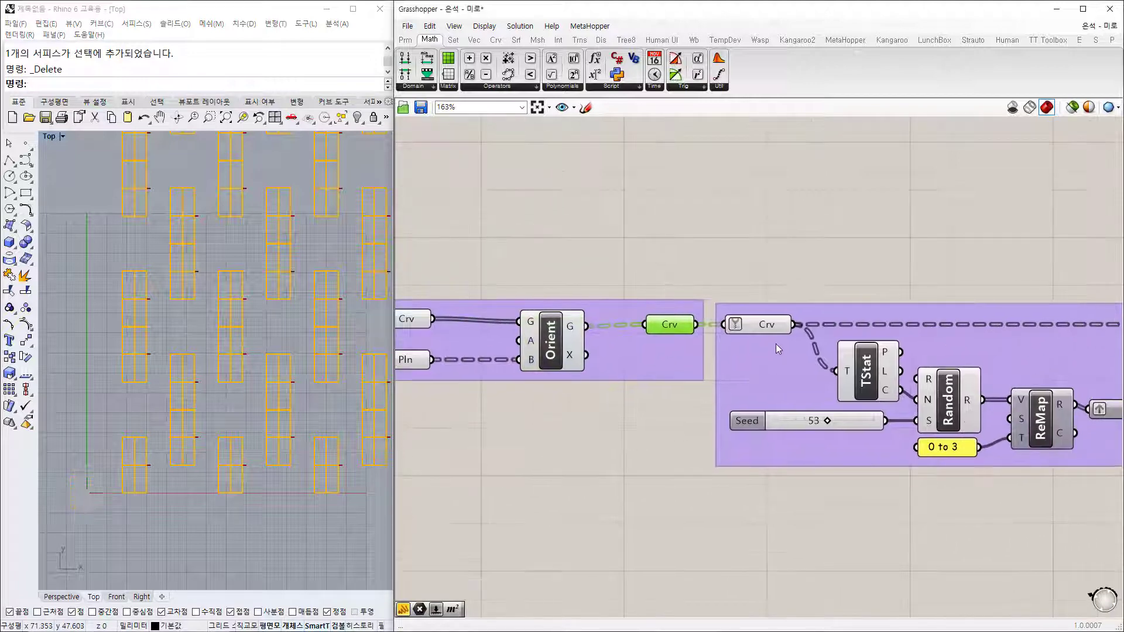
left_click(765, 323)
right_click_drag(972, 397, 654, 402)
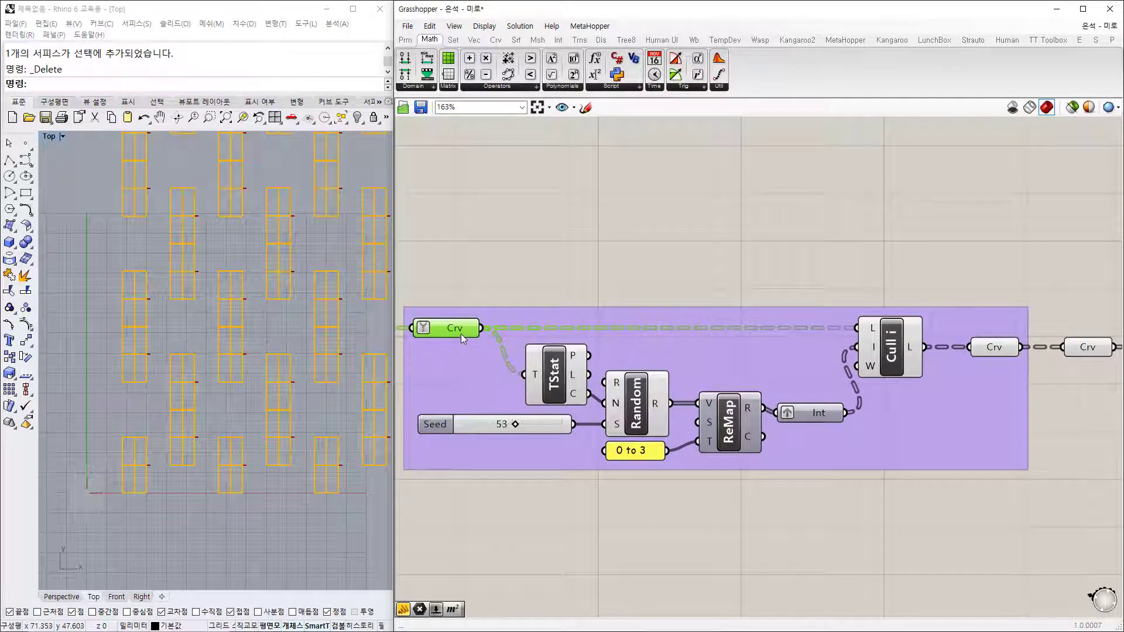
mouse_move(461, 334)
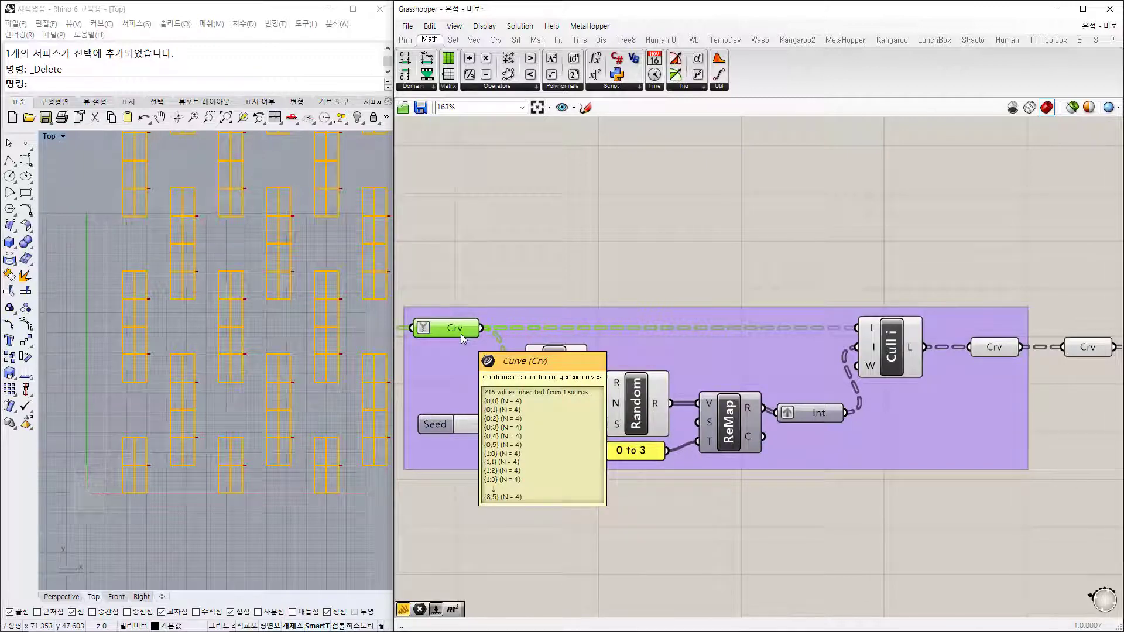
left_click(893, 354)
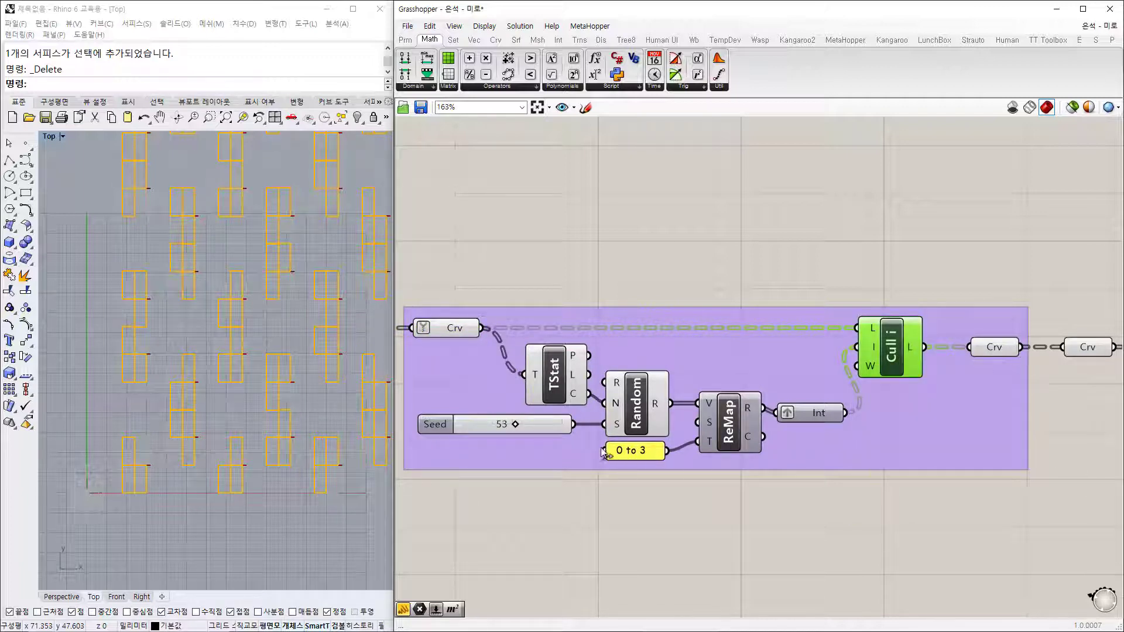
Step: Change the cull seed to 51 and preview the region-unioned ㄱ-shaped outlines
mouse_move(515, 425)
left_mouse_down()
mouse_move(573, 431)
mouse_move(516, 429)
left_mouse_up()
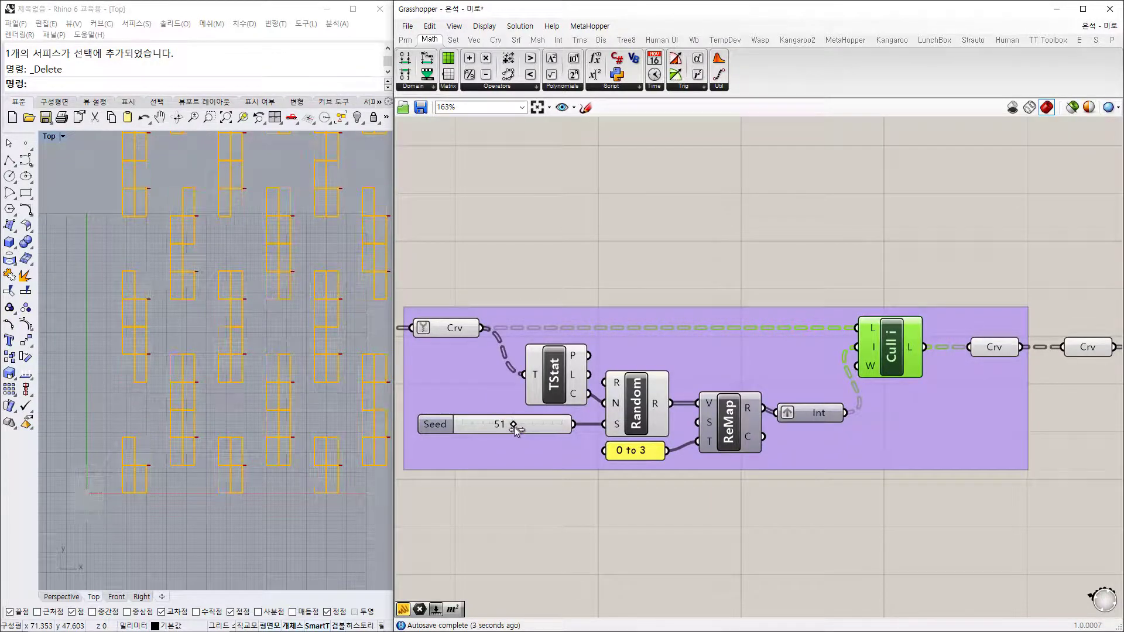
left_click(996, 349)
right_click_drag(904, 417, 565, 415)
left_click(900, 359)
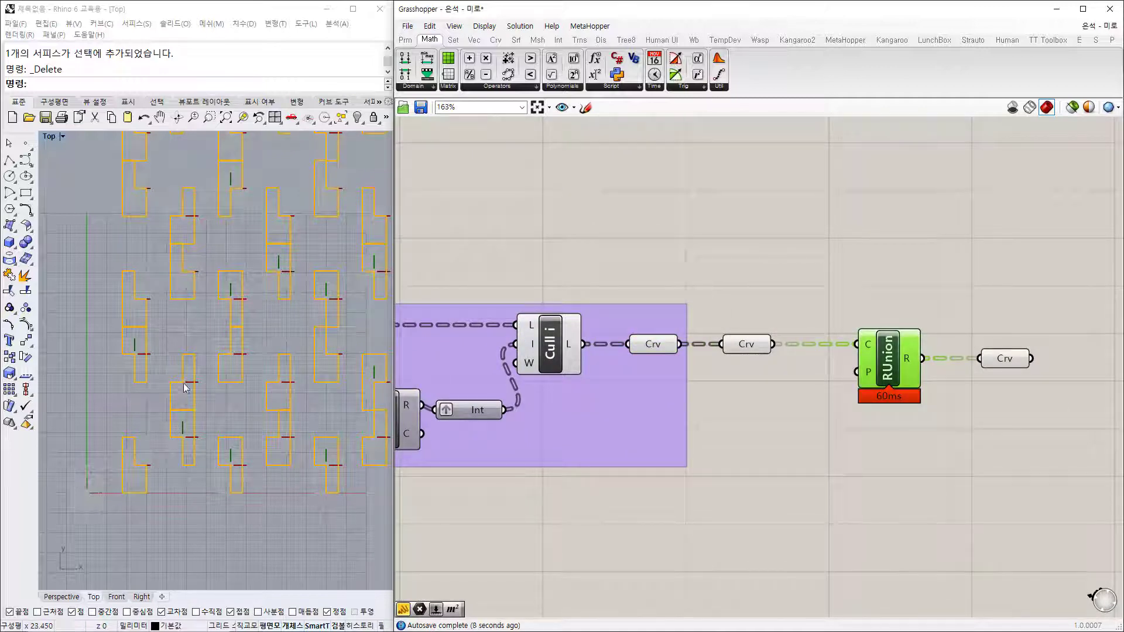
scroll(258, 363, "down", 5)
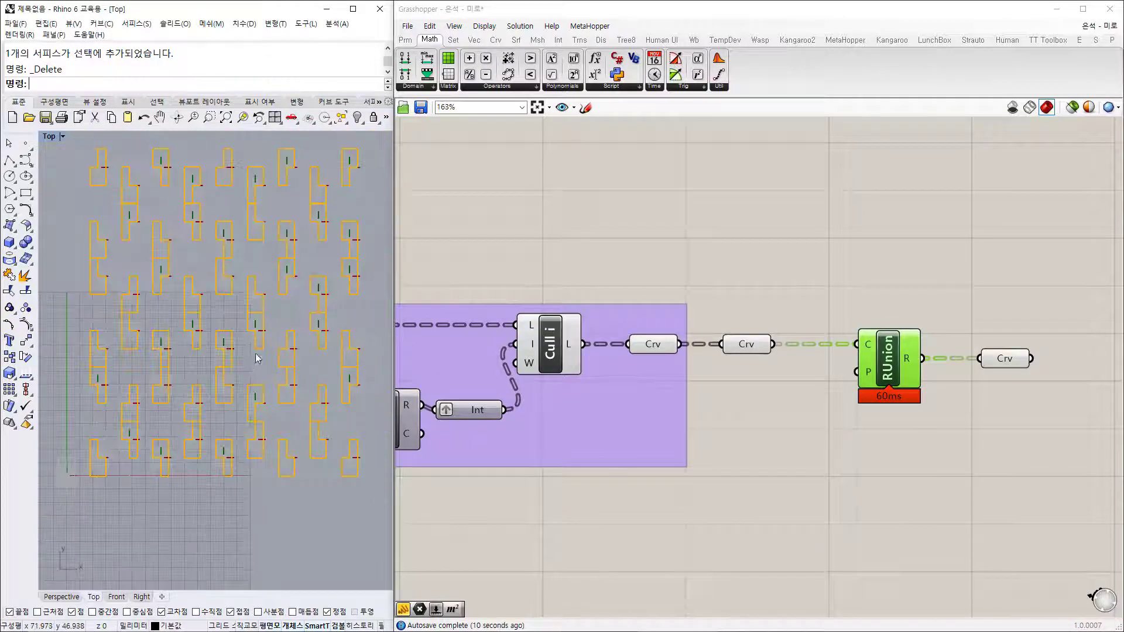
right_click_drag(257, 358, 256, 424)
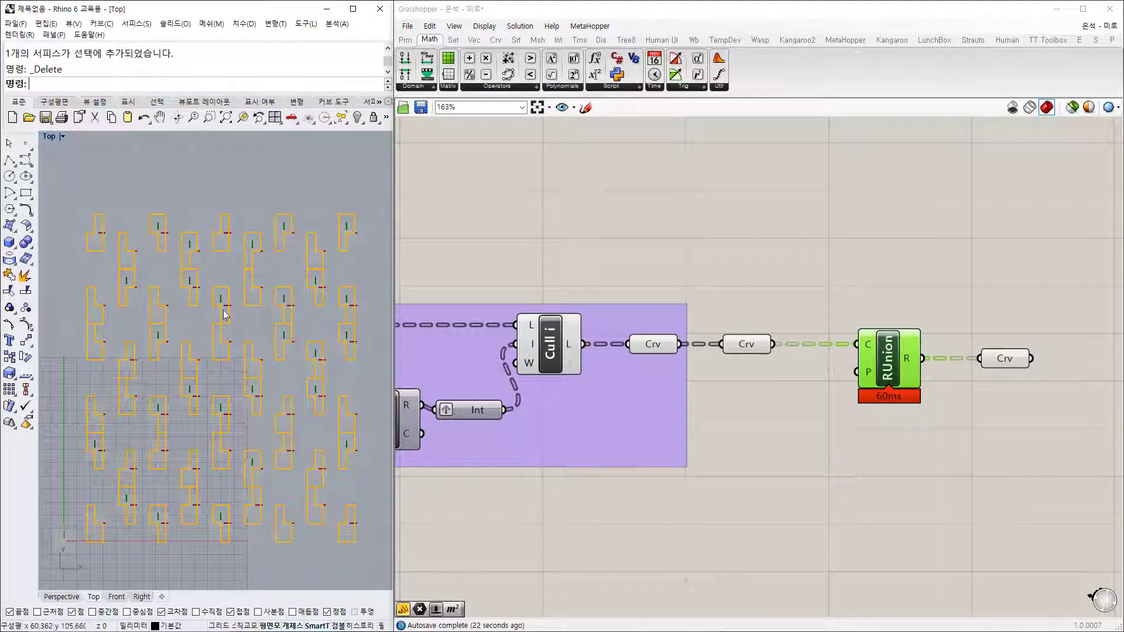
right_click_drag(528, 427, 833, 384)
right_click_drag(461, 305, 671, 303)
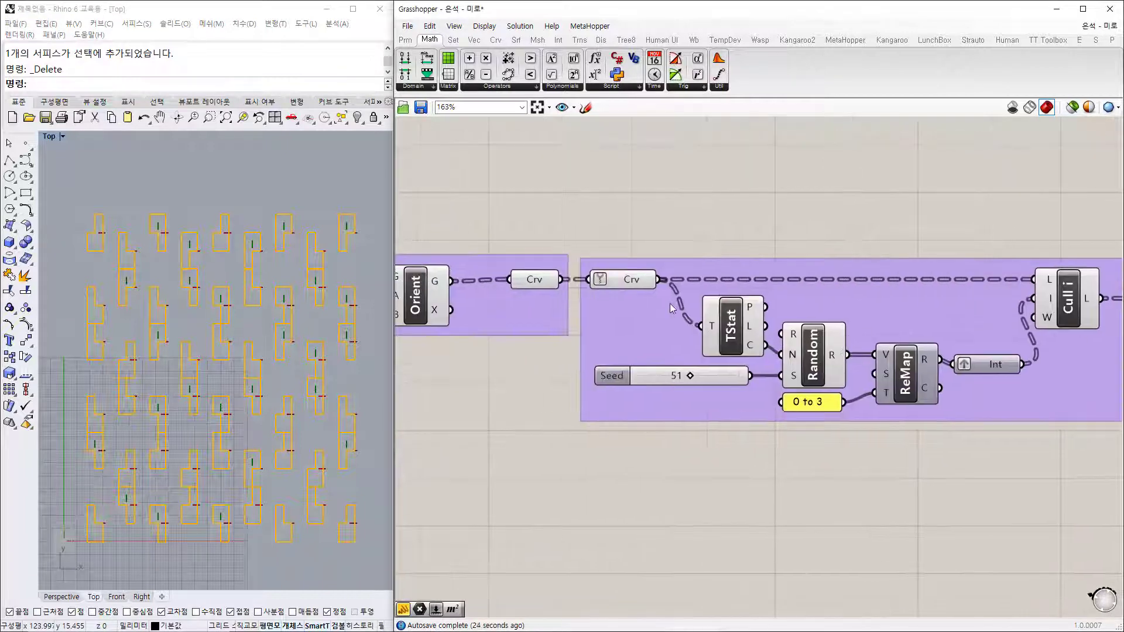
left_click(625, 282)
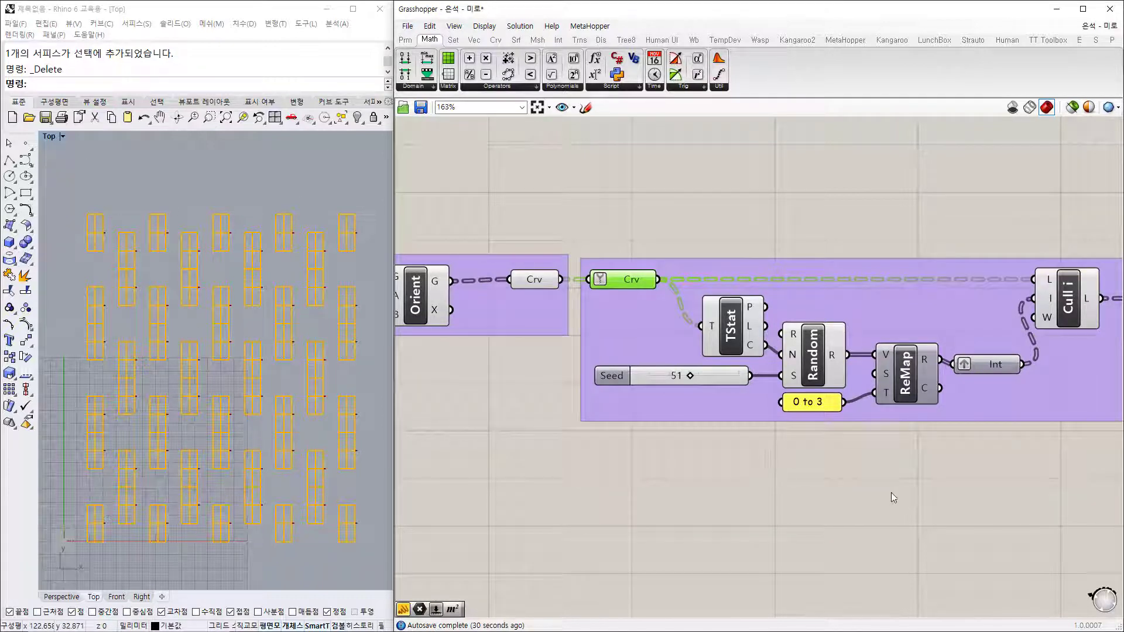
right_click_drag(1019, 463, 621, 456)
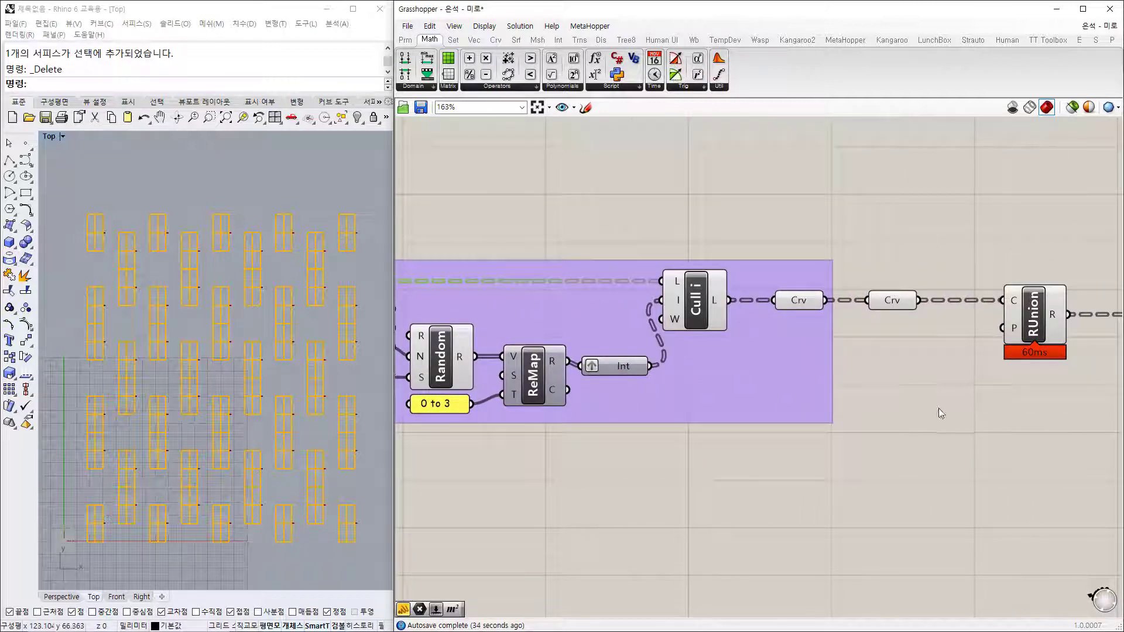
right_click_drag(939, 409, 673, 400)
left_click(891, 312)
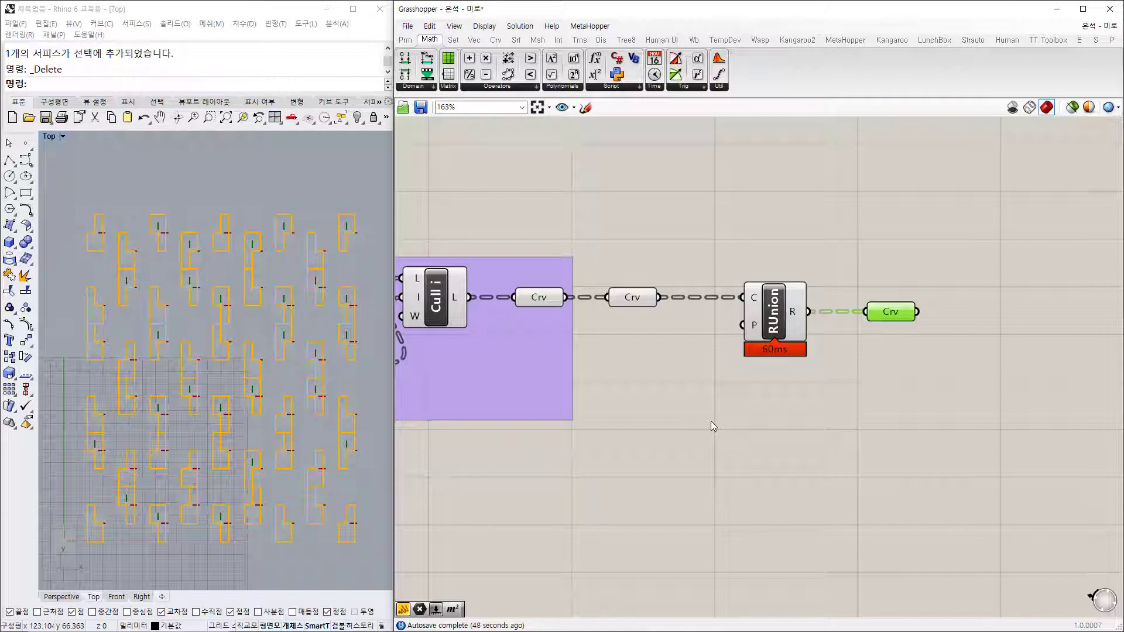
scroll(771, 379, "down", 3)
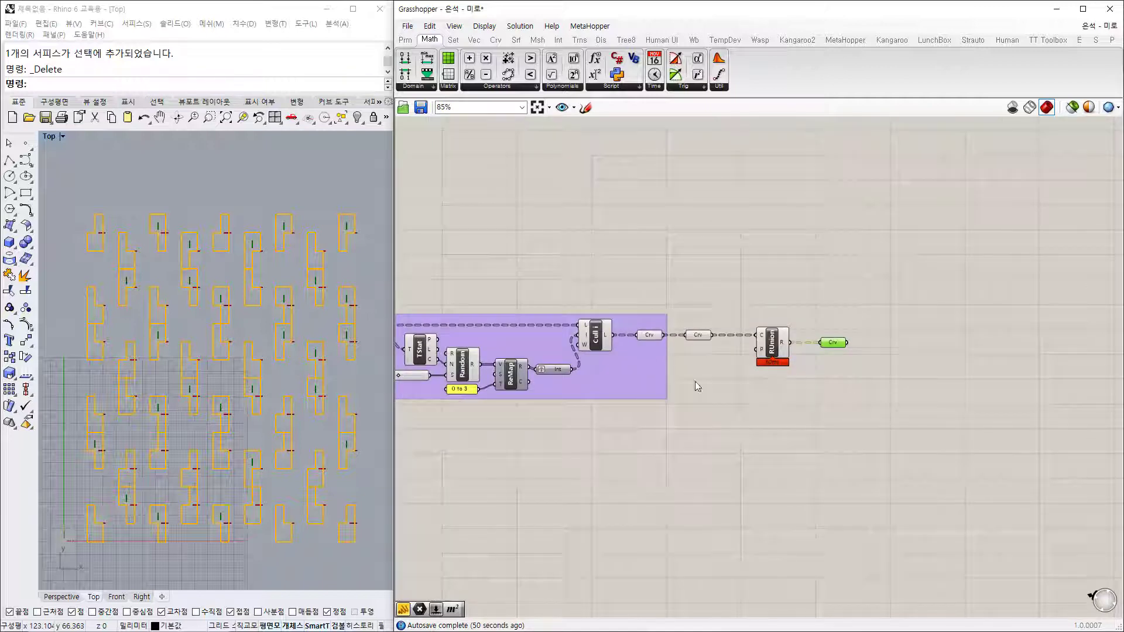
right_click_drag(606, 417, 1041, 378)
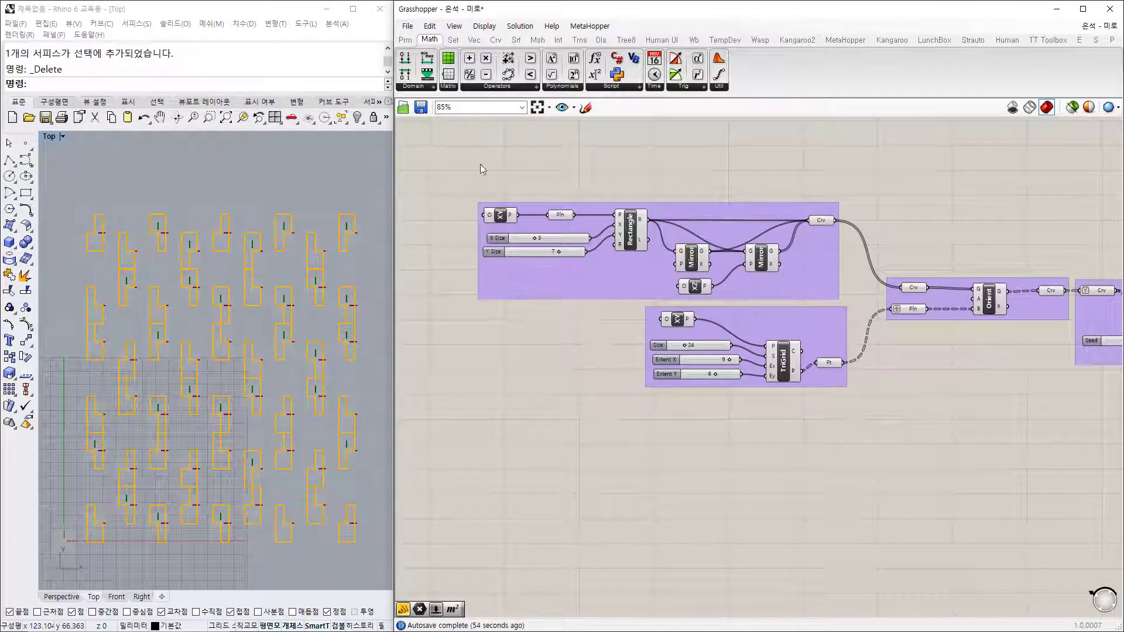
right_click_drag(997, 289, 789, 277)
right_click_drag(876, 307, 761, 307)
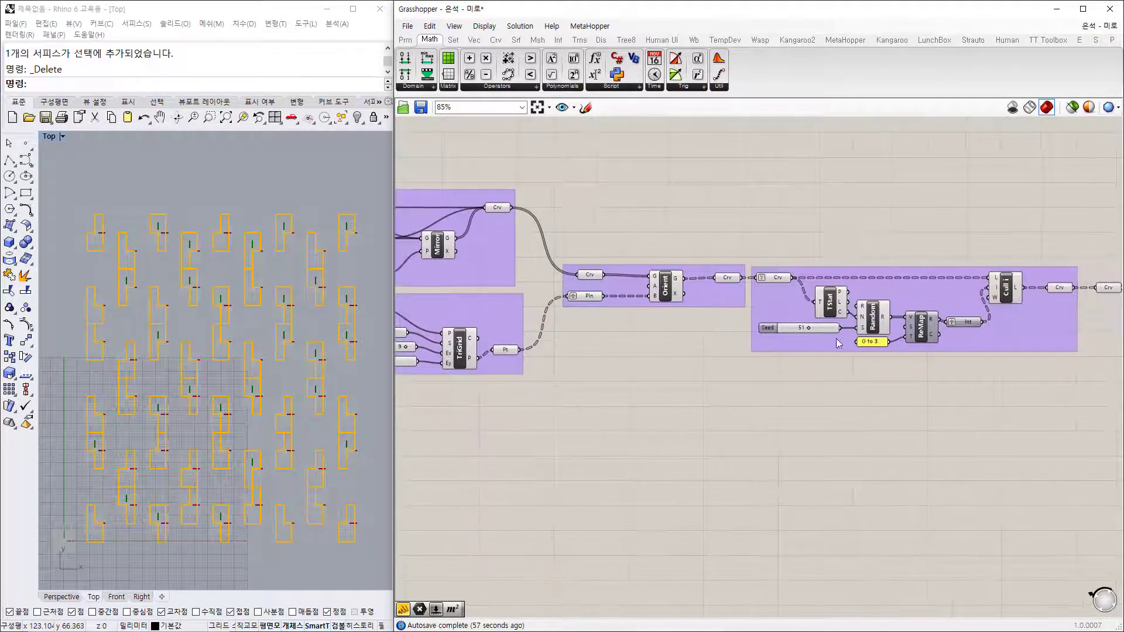
right_click_drag(527, 219, 689, 197)
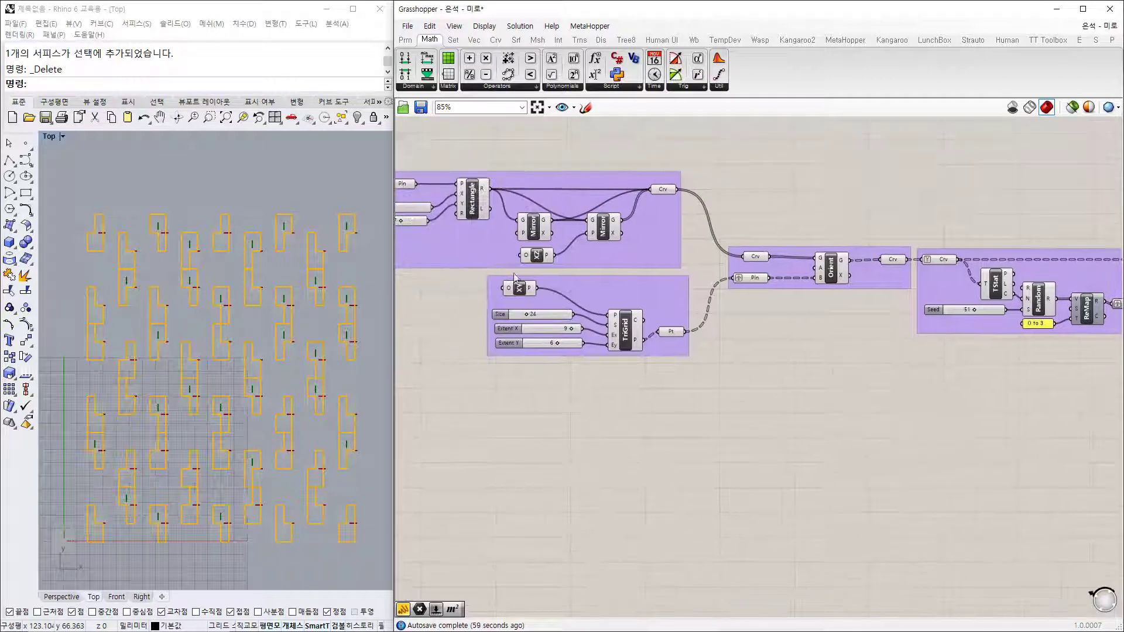
right_click_drag(885, 384, 502, 366)
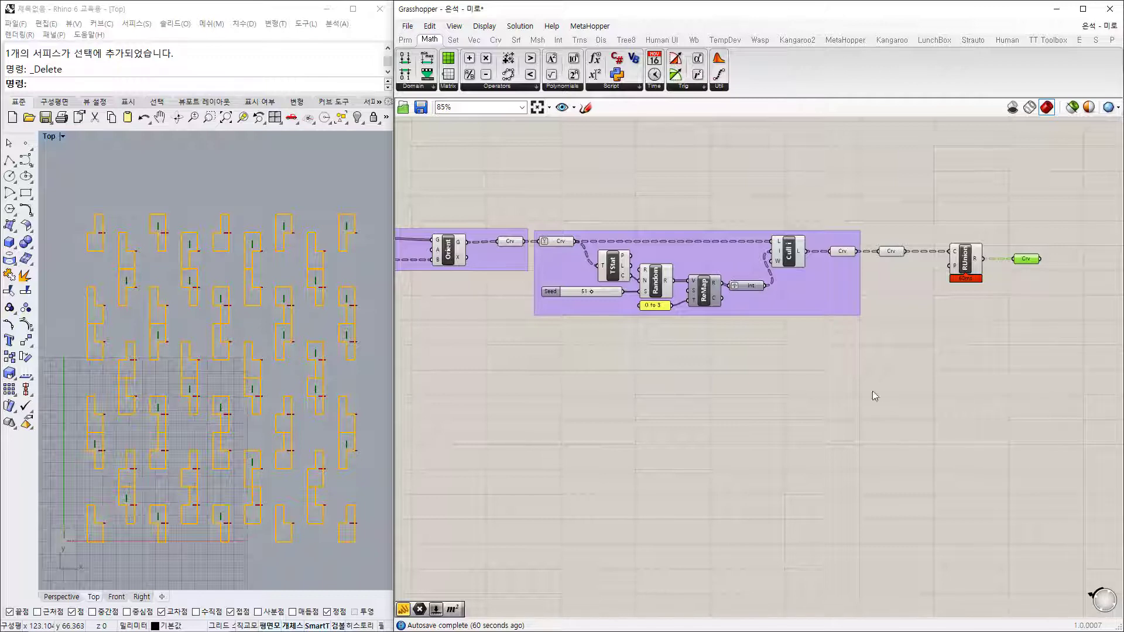
right_click_drag(955, 281, 835, 276)
scroll(867, 259, "up", 4)
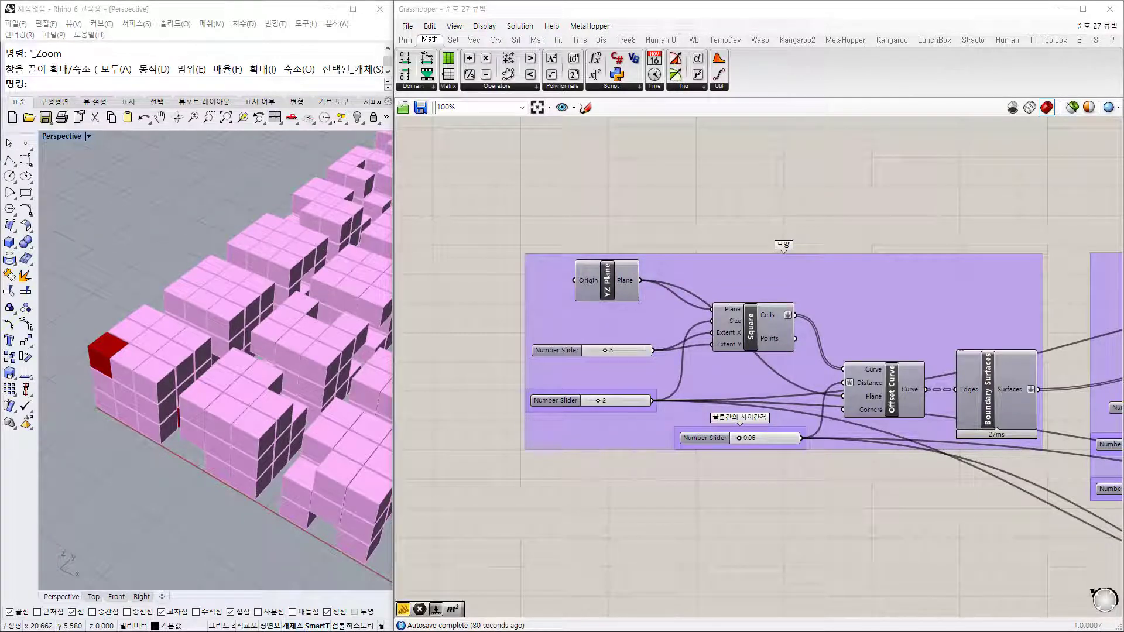
Step: Orbit over the pink box grid and Z window-zoom into a region of the boxes
right_click_drag(294, 483, 222, 498)
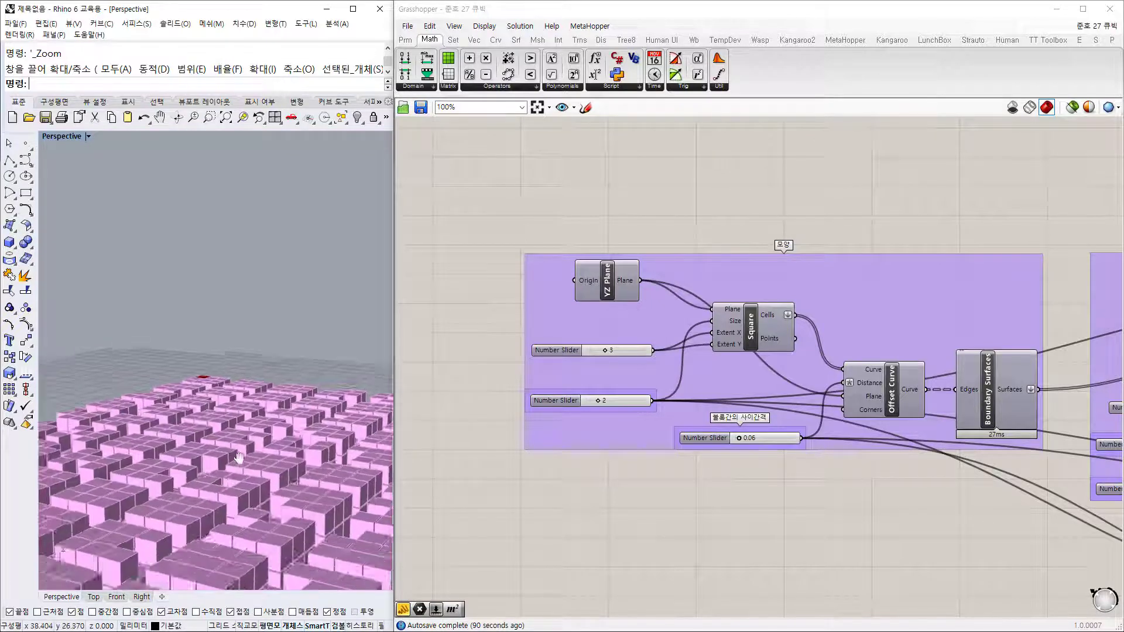
scroll(237, 416, "up", 8)
scroll(237, 410, "down", 10)
right_click_drag(237, 411, 290, 452)
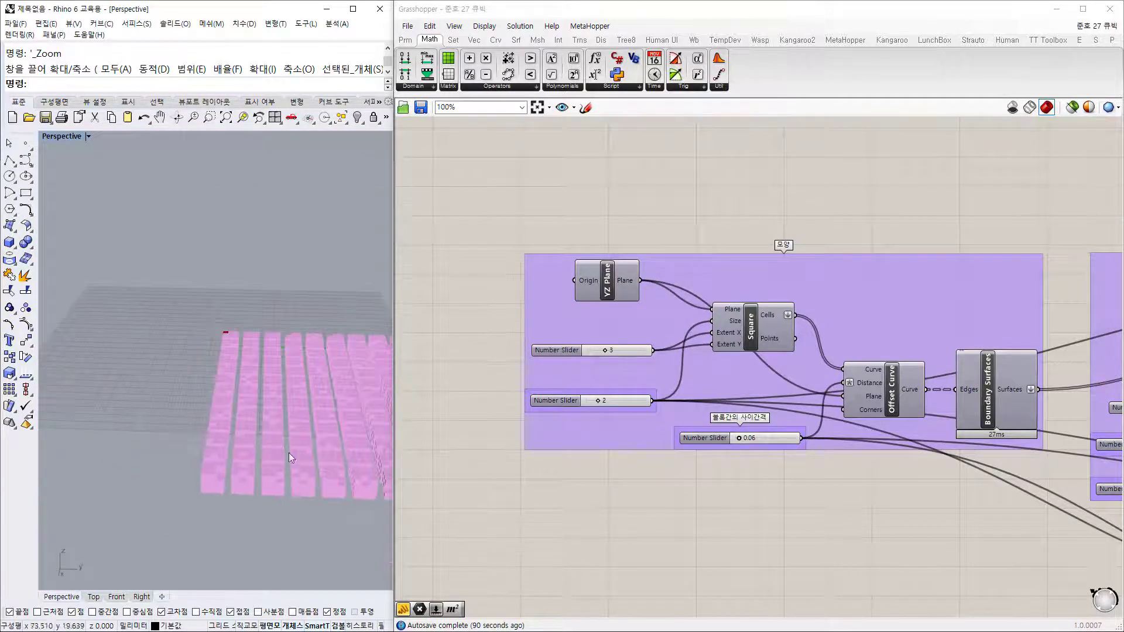
type("z")
key("Return")
left_click_drag(337, 516, 191, 408)
right_click_drag(233, 434, 170, 460)
right_click_drag(272, 439, 205, 466)
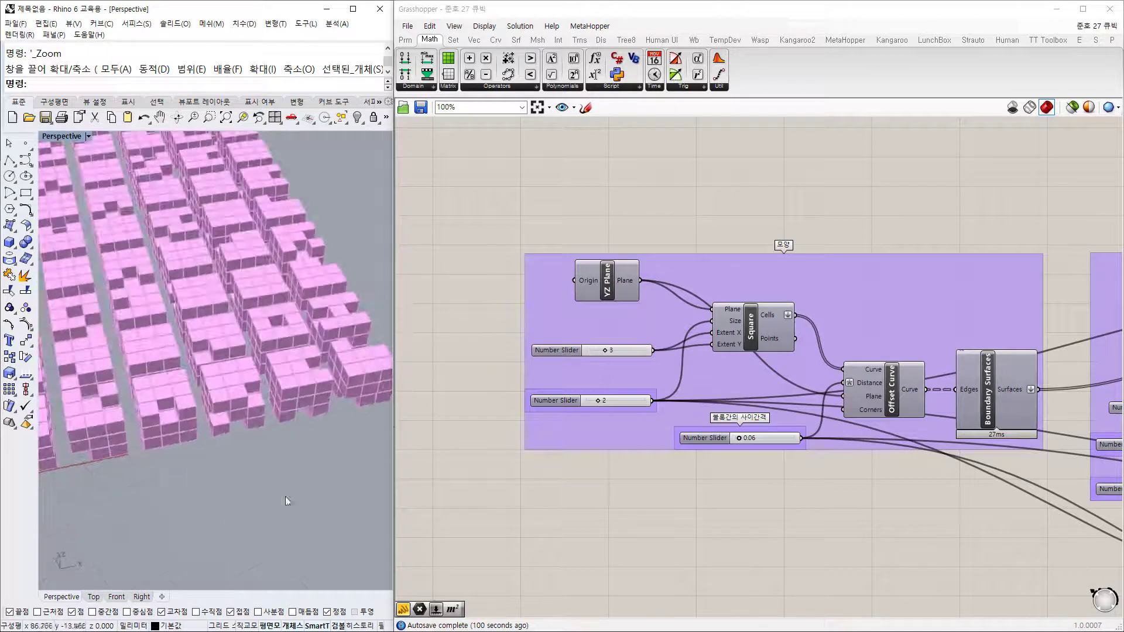
right_click_drag(286, 496, 273, 471)
Step: Z window-zoom onto the red-box corner and orbit around it from high and low angles
right_click_drag(152, 481, 219, 505)
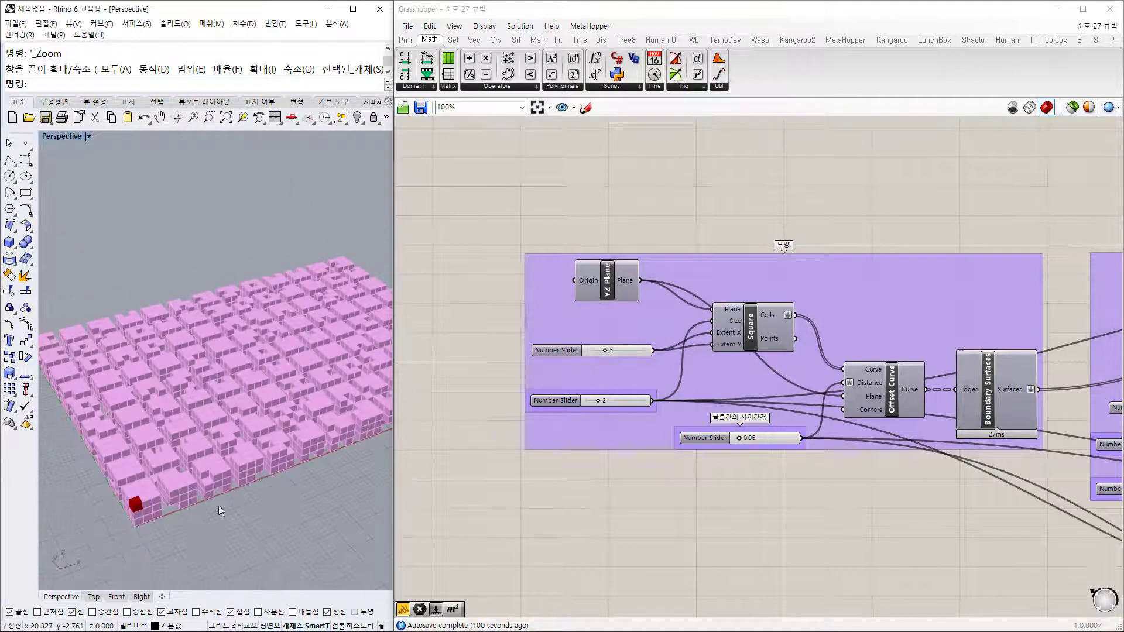
type("z")
key("Return")
left_click_drag(241, 527, 97, 462)
right_click_drag(218, 350, 295, 359, "shift")
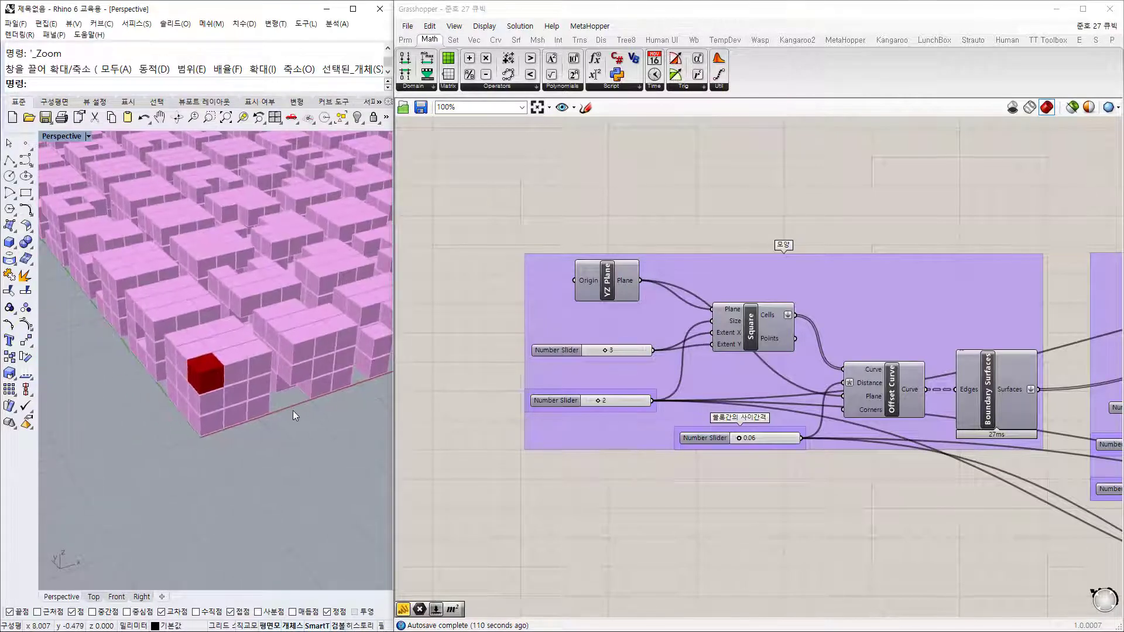
right_click_drag(272, 427, 226, 433)
right_click_drag(154, 375, 281, 452)
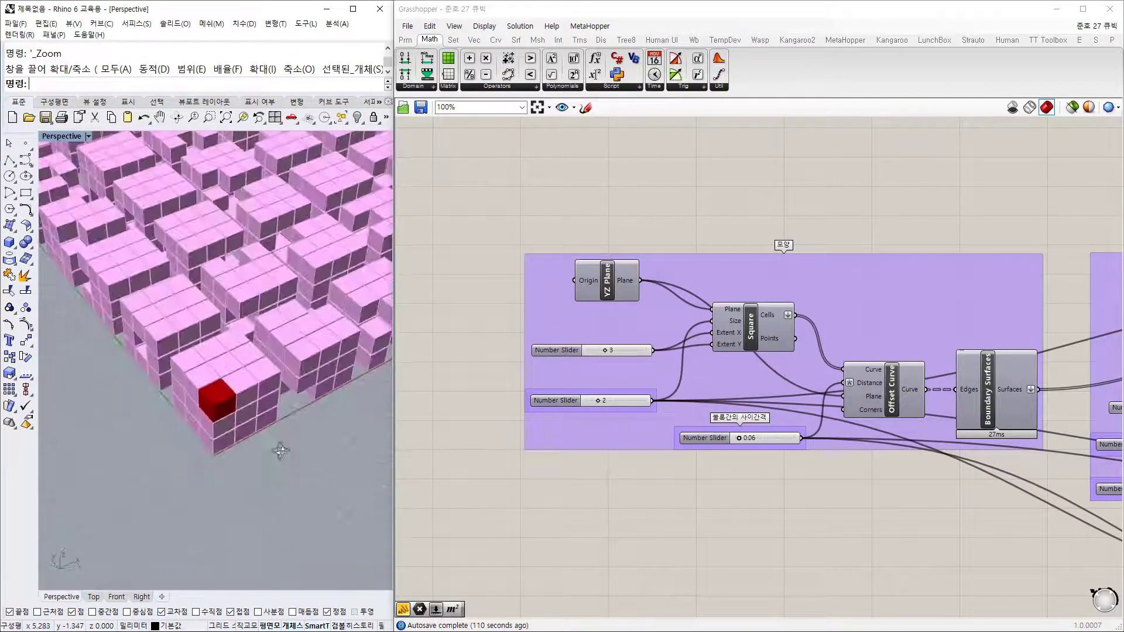
right_click_drag(208, 404, 378, 472, "shift")
right_click_drag(244, 434, 189, 473)
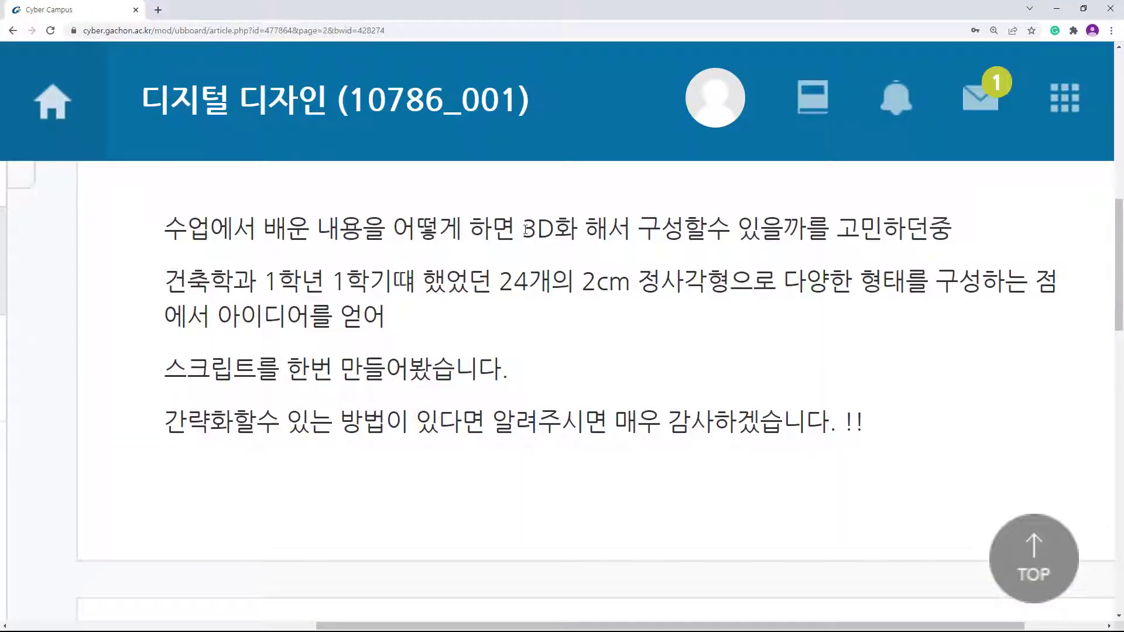
Step: Highlight the post's lines on 3D-forming class ideas, the 24 2cm squares, and making the script
left_click_drag(527, 229, 716, 233)
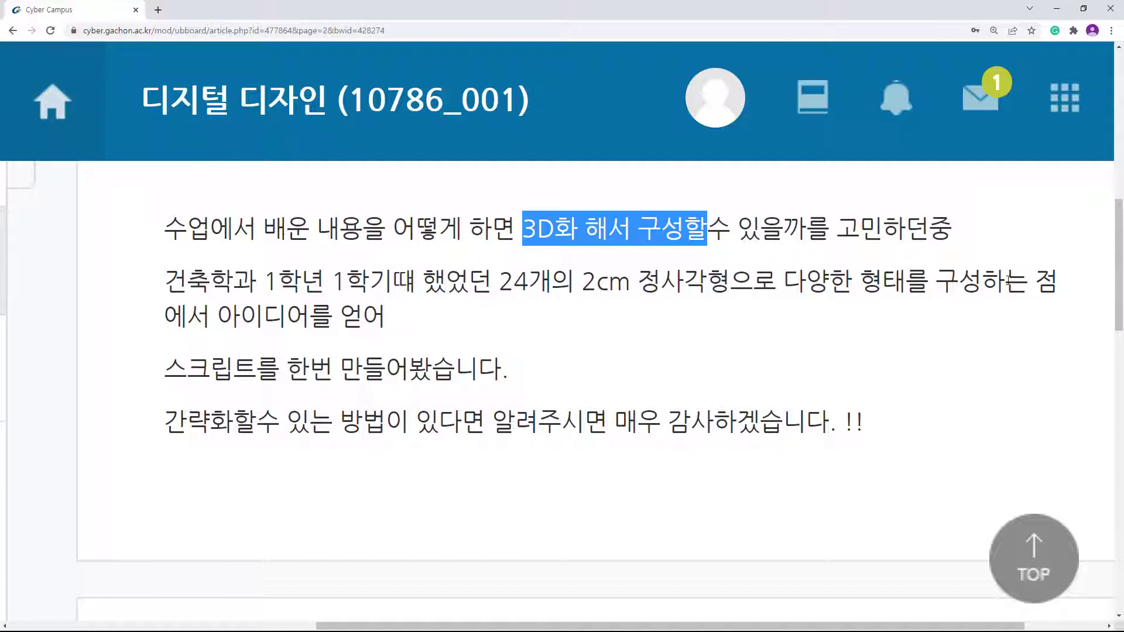
left_click_drag(1005, 284, 467, 294)
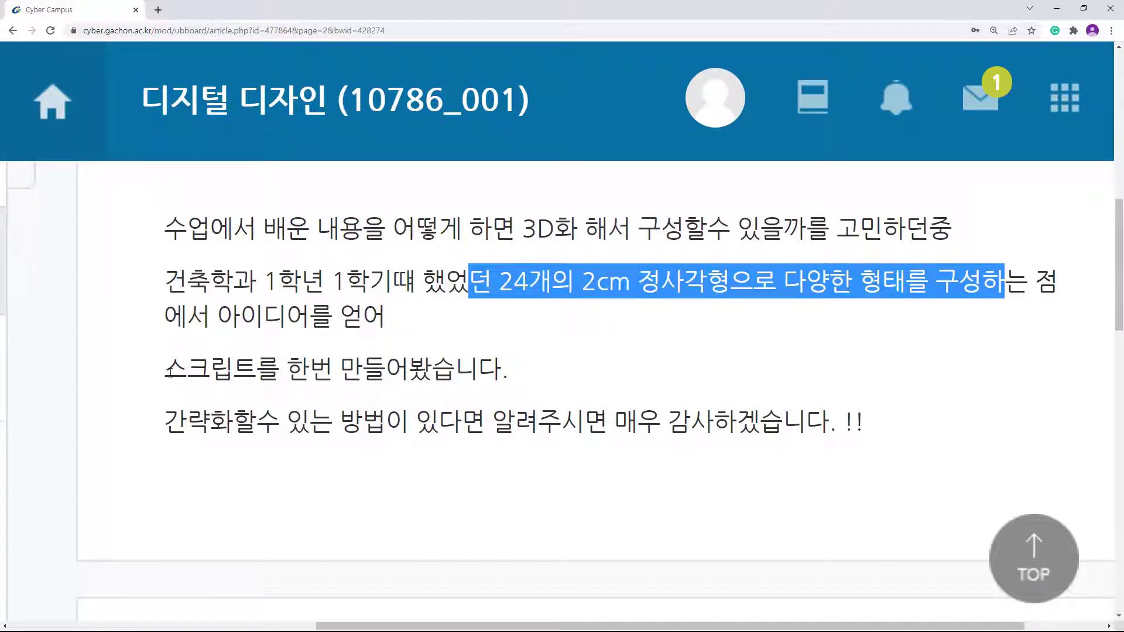
left_click_drag(168, 370, 432, 370)
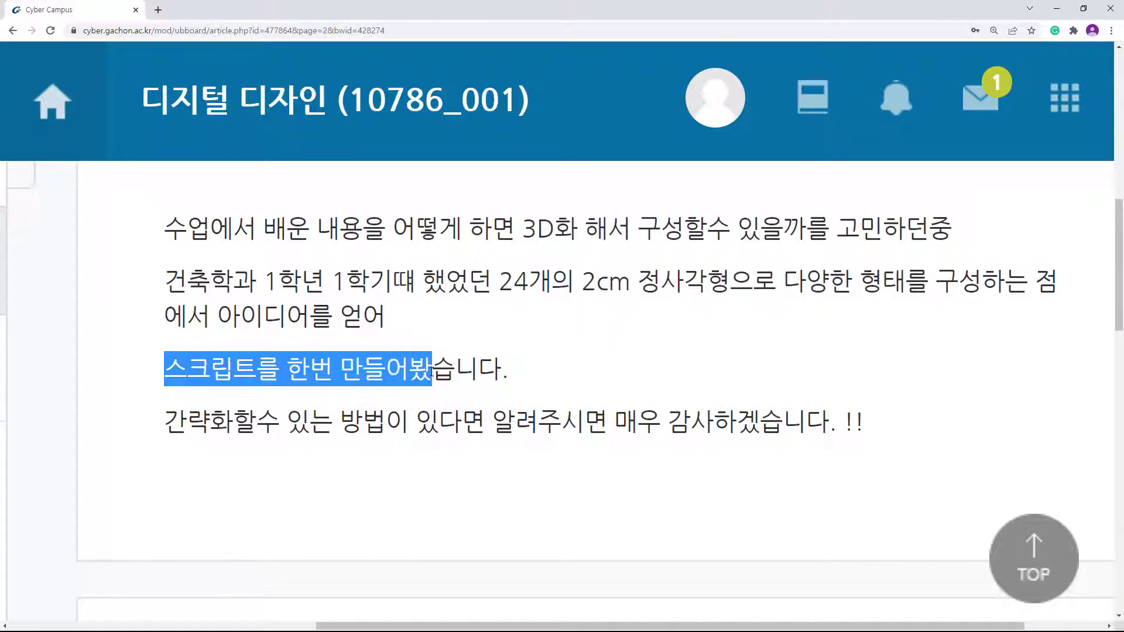
left_click(759, 342)
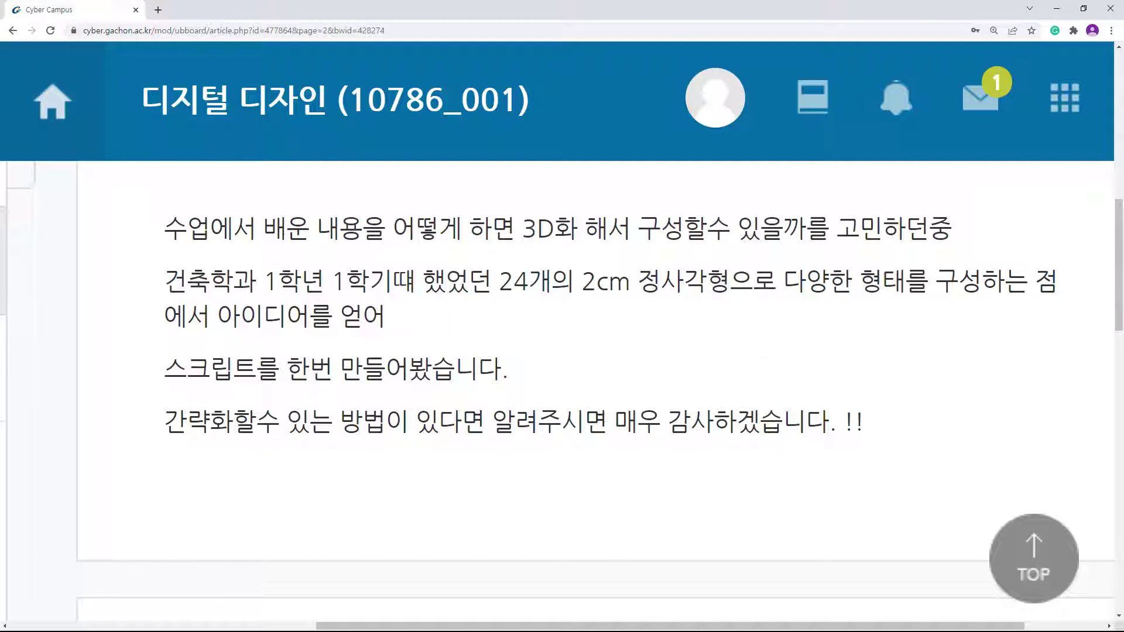
Step: Return to Grasshopper and centre the leftmost 모양 shape group on the canvas
key("alt+Tab")
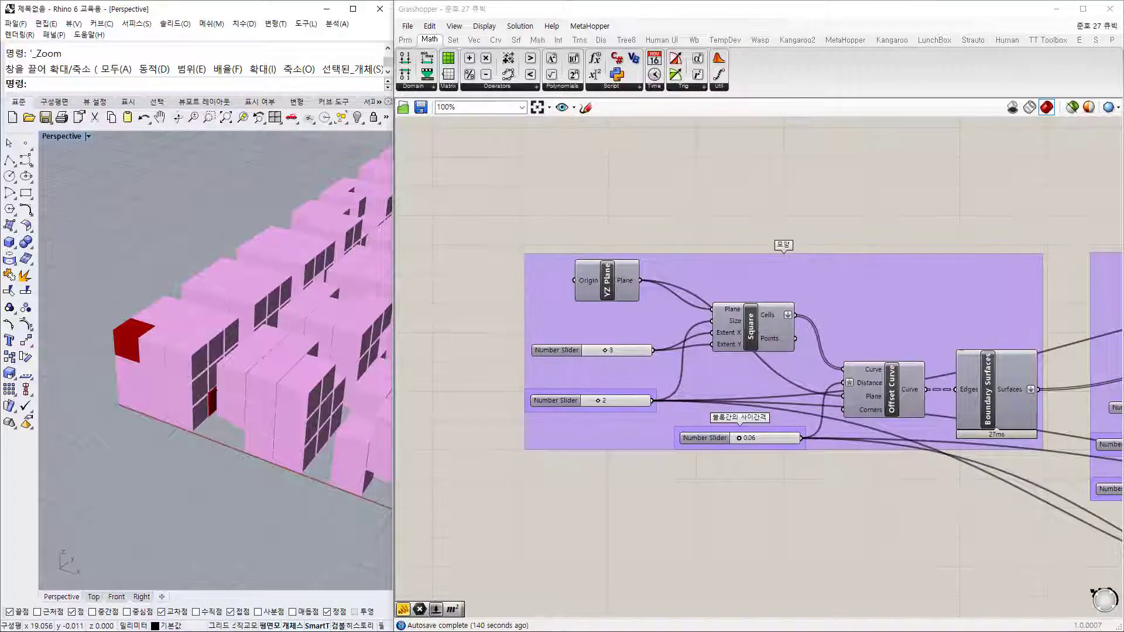
right_click_drag(776, 227, 728, 201)
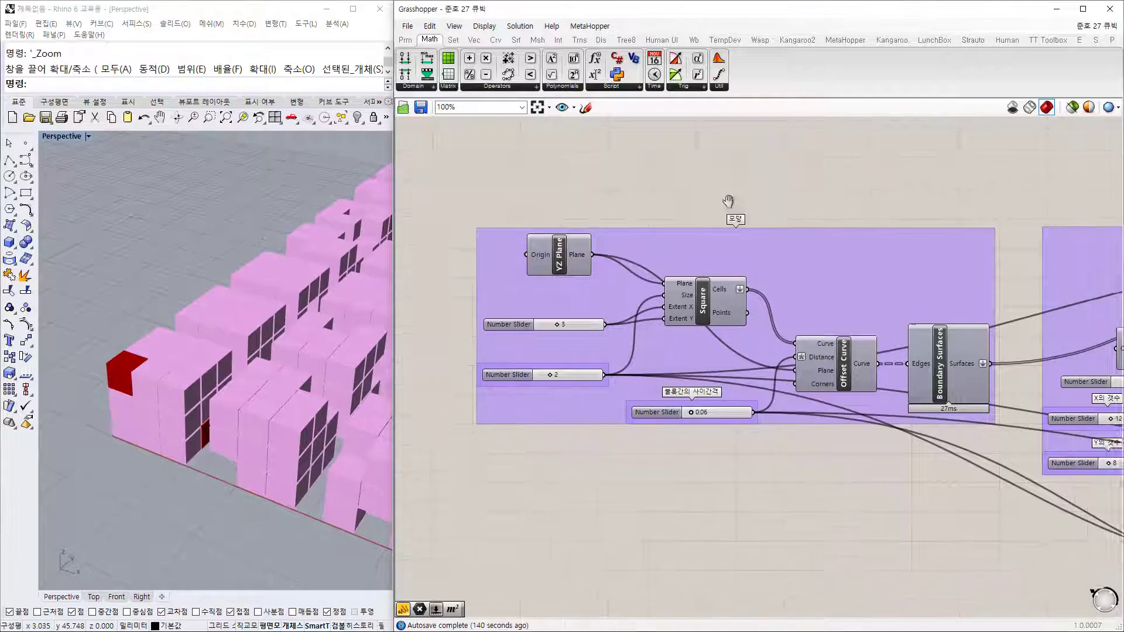
scroll(641, 253, "down", 6)
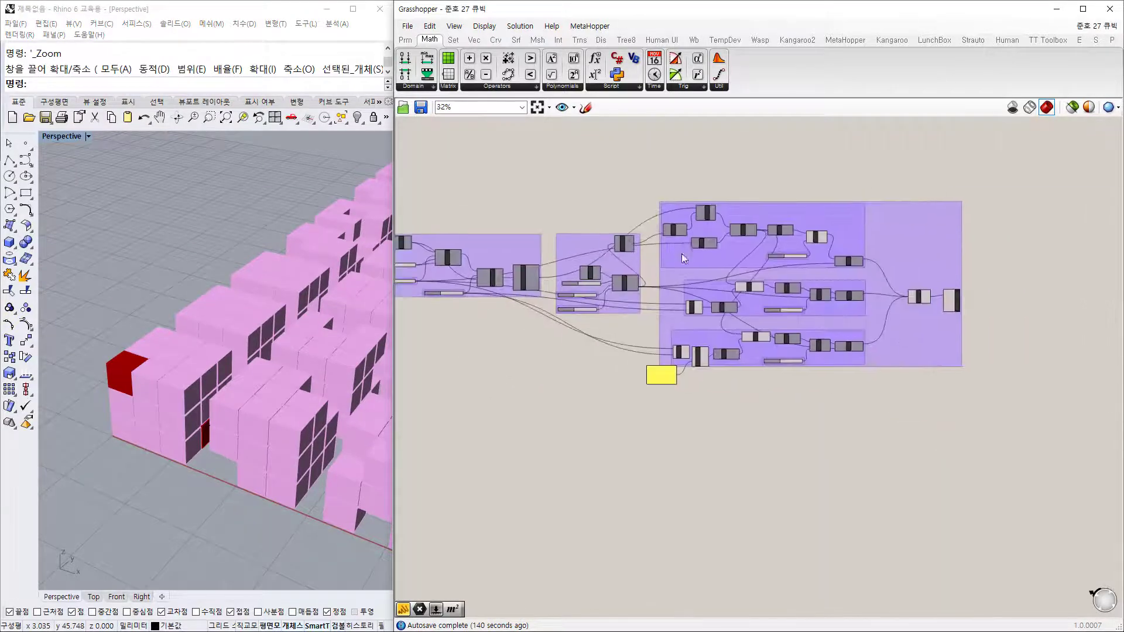
right_click_drag(584, 324, 869, 338)
scroll(722, 261, "up", 8)
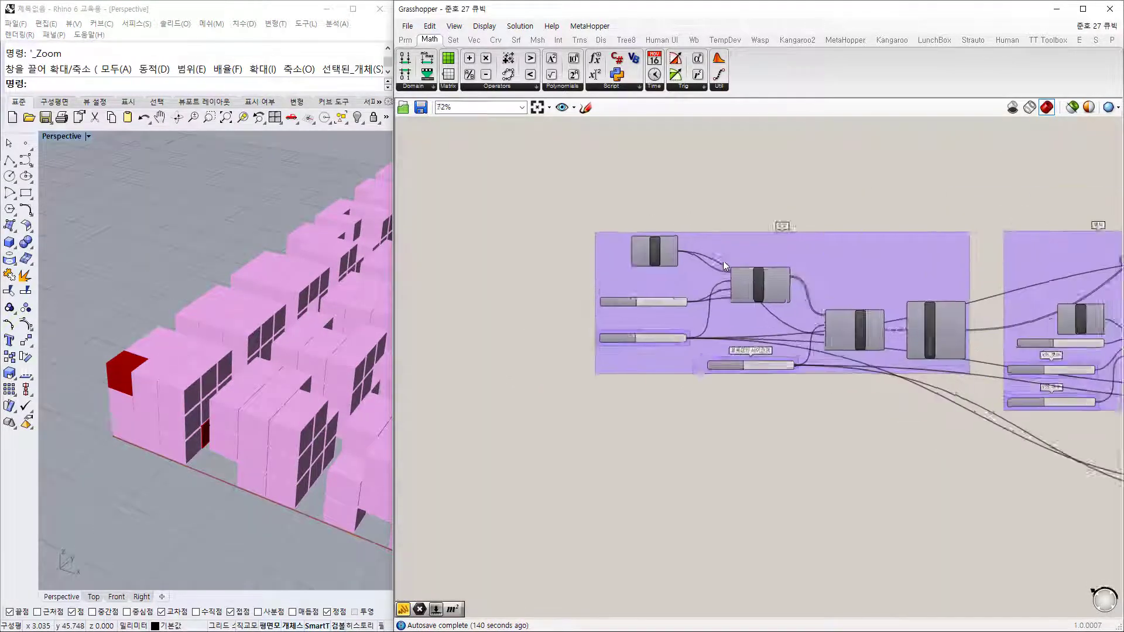
scroll(888, 278, "down", 3)
right_click_drag(908, 276, 825, 276)
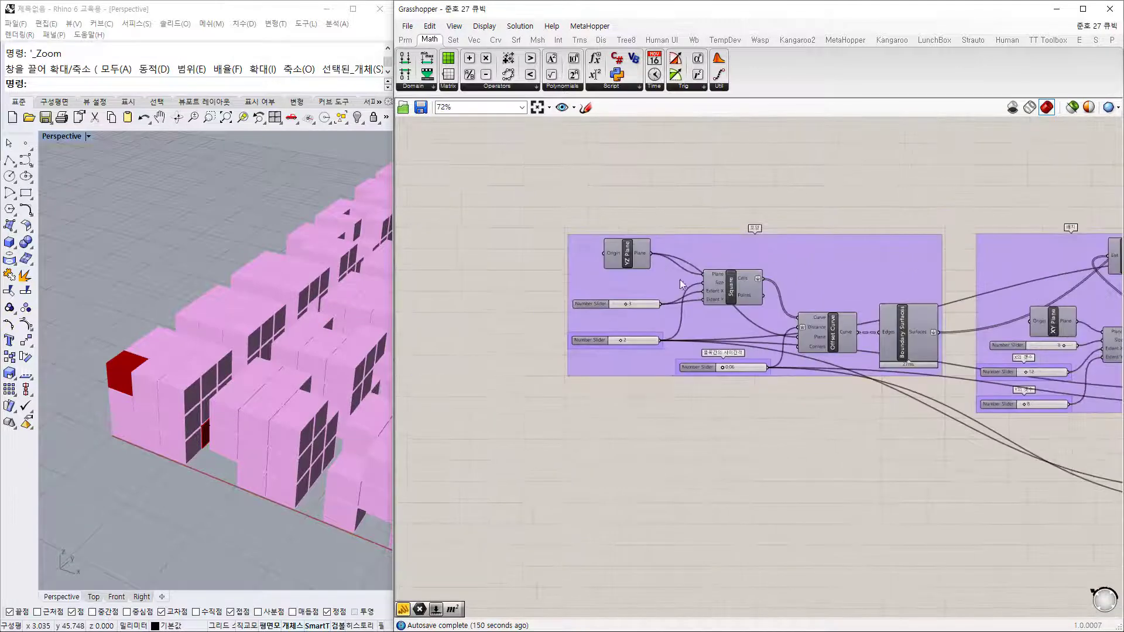
scroll(685, 276, "up", 3)
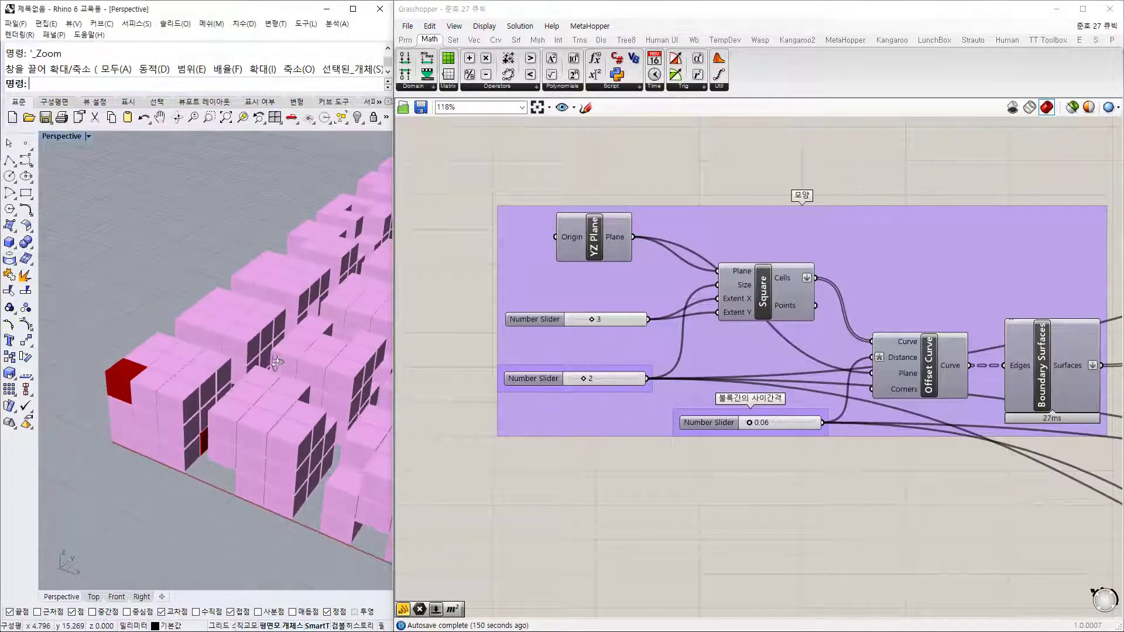
right_click_drag(768, 243, 723, 251)
scroll(723, 251, "up", 2)
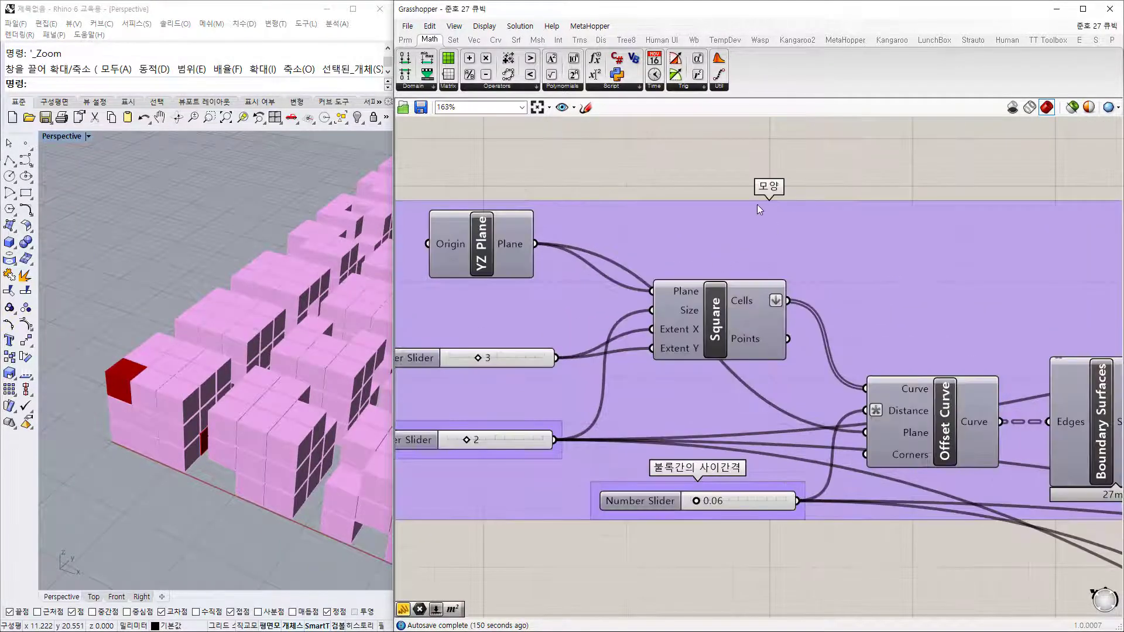
scroll(768, 189, "down", 1)
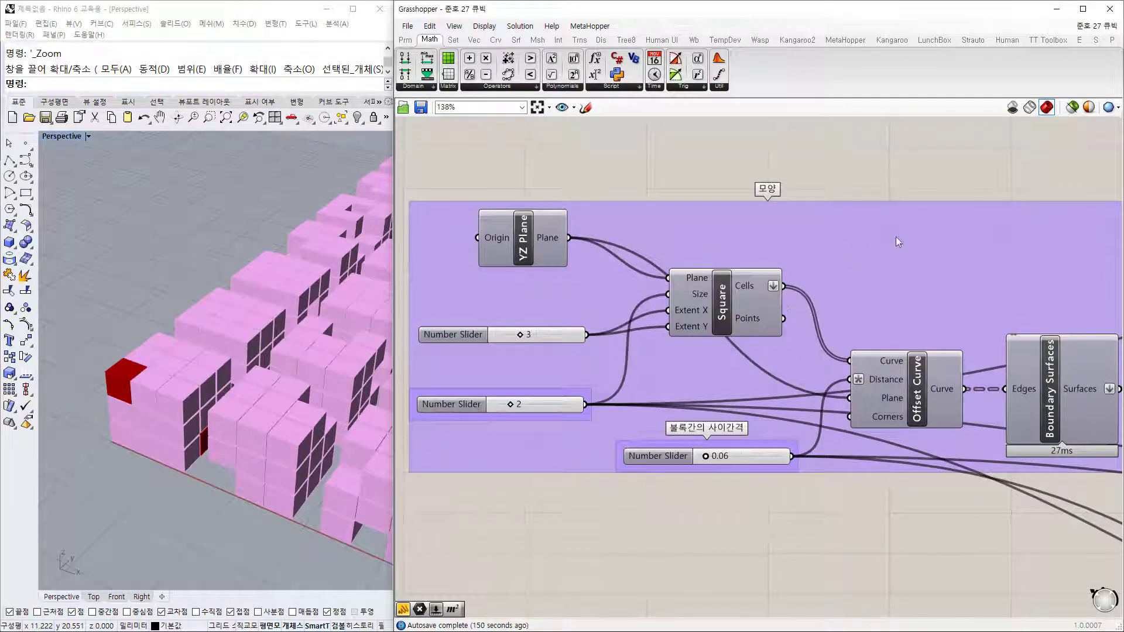
Step: Look over the 모양 group's name options, then switch to the Params component set
right_click(842, 233)
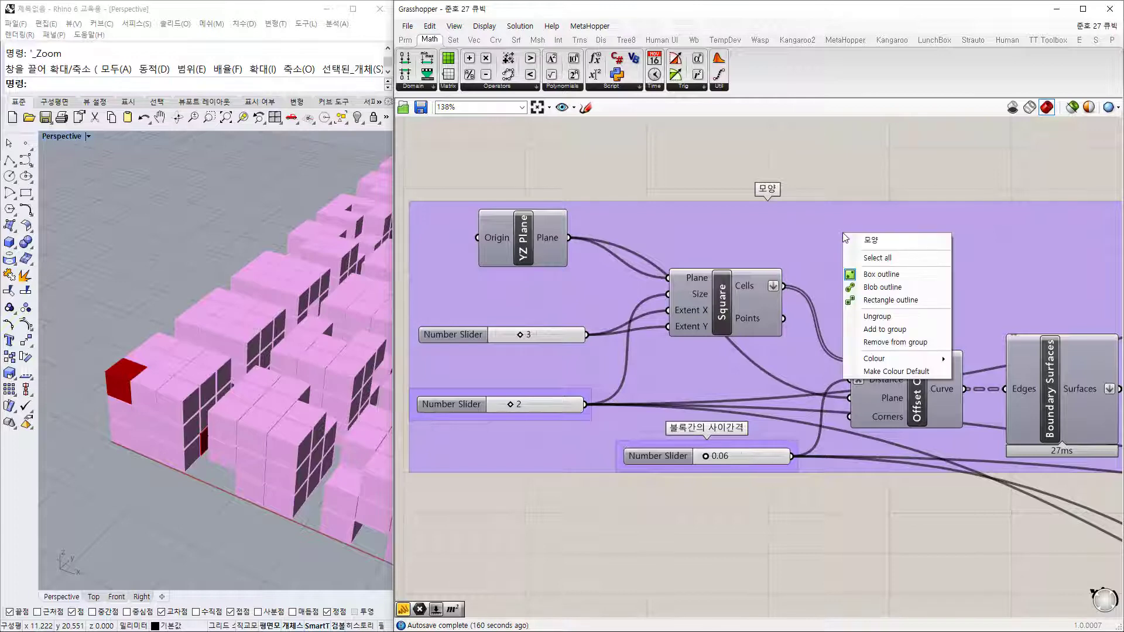
left_click(879, 239)
left_click(907, 239)
key("Return")
scroll(697, 250, "down", 3)
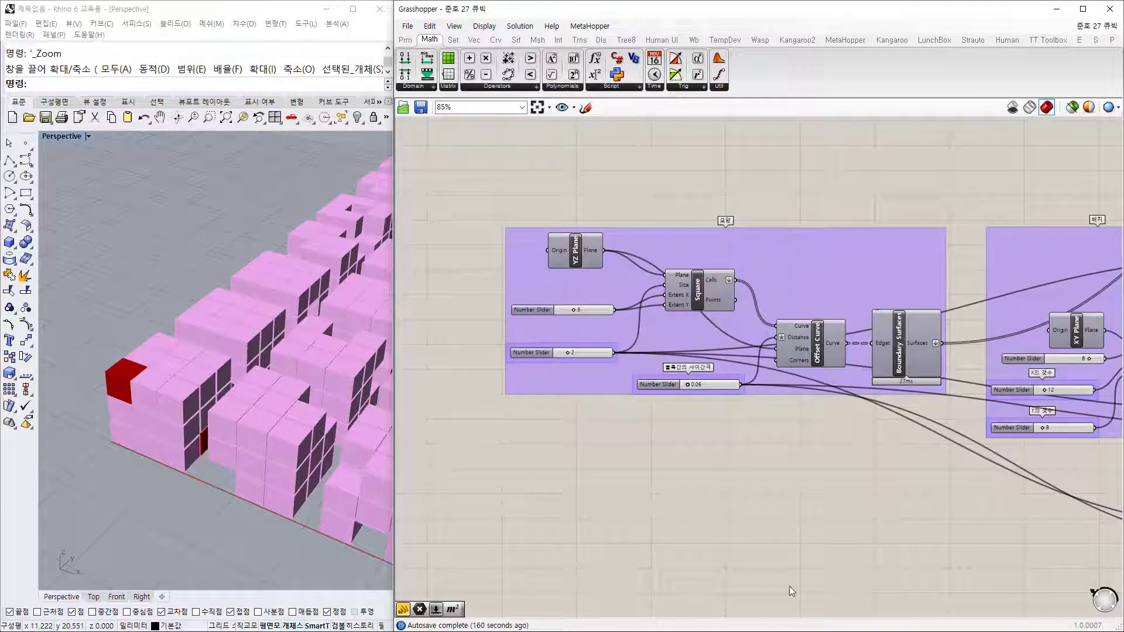
left_click(405, 39)
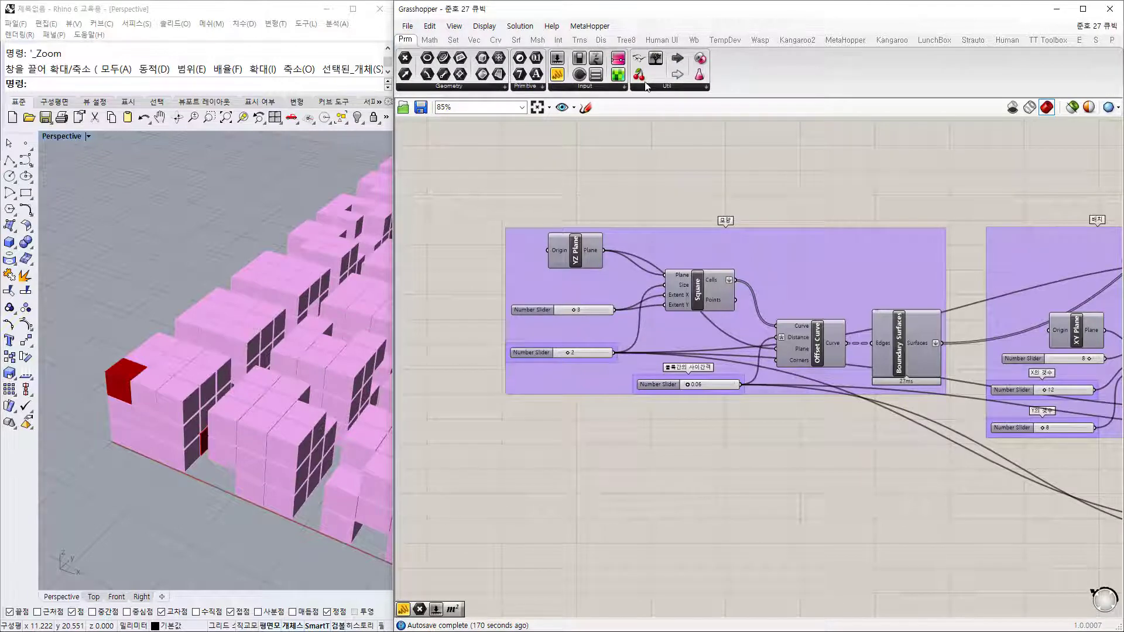
Step: Add a Scribble note from Params > Util into the 모양 group, then delete it
left_click(589, 87)
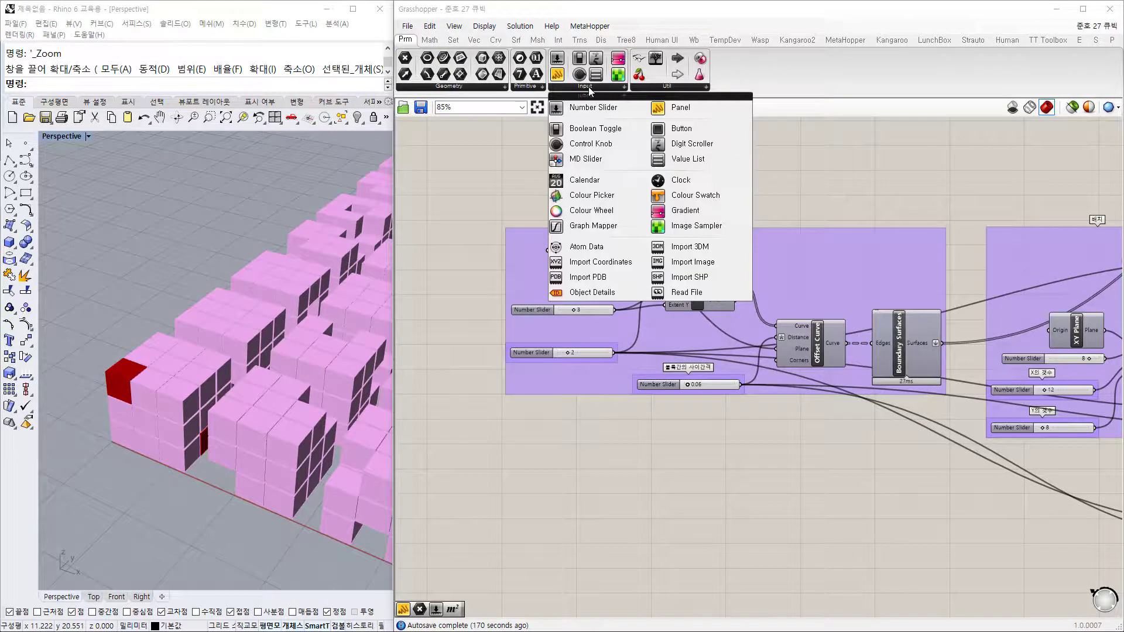
left_click(656, 87)
left_click(666, 140)
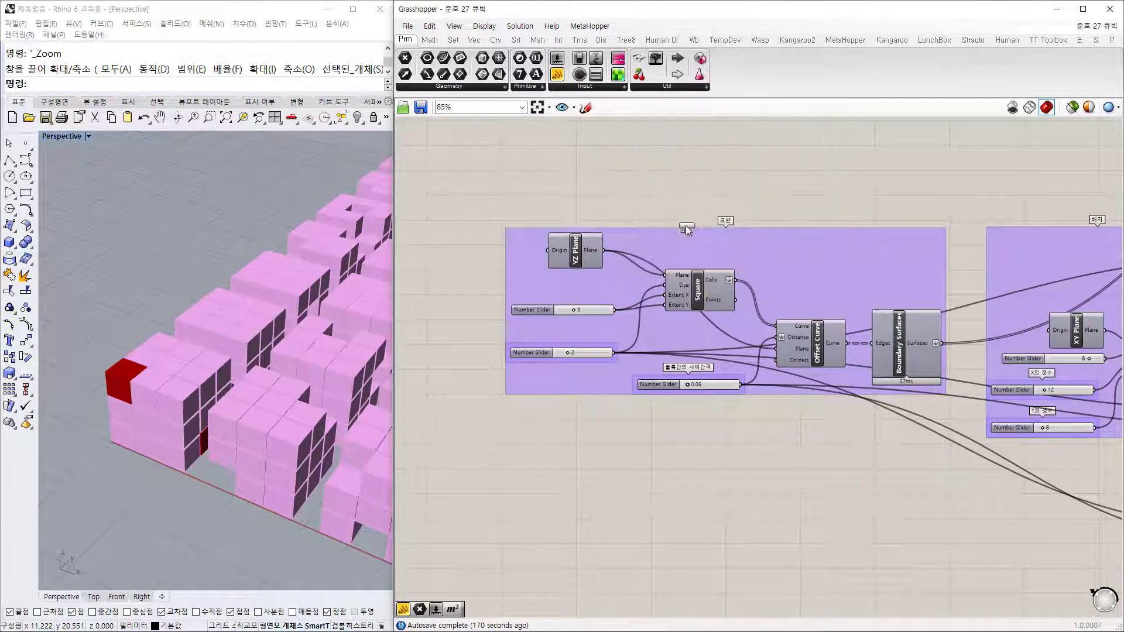
left_click(644, 247)
scroll(706, 264, "up", 3)
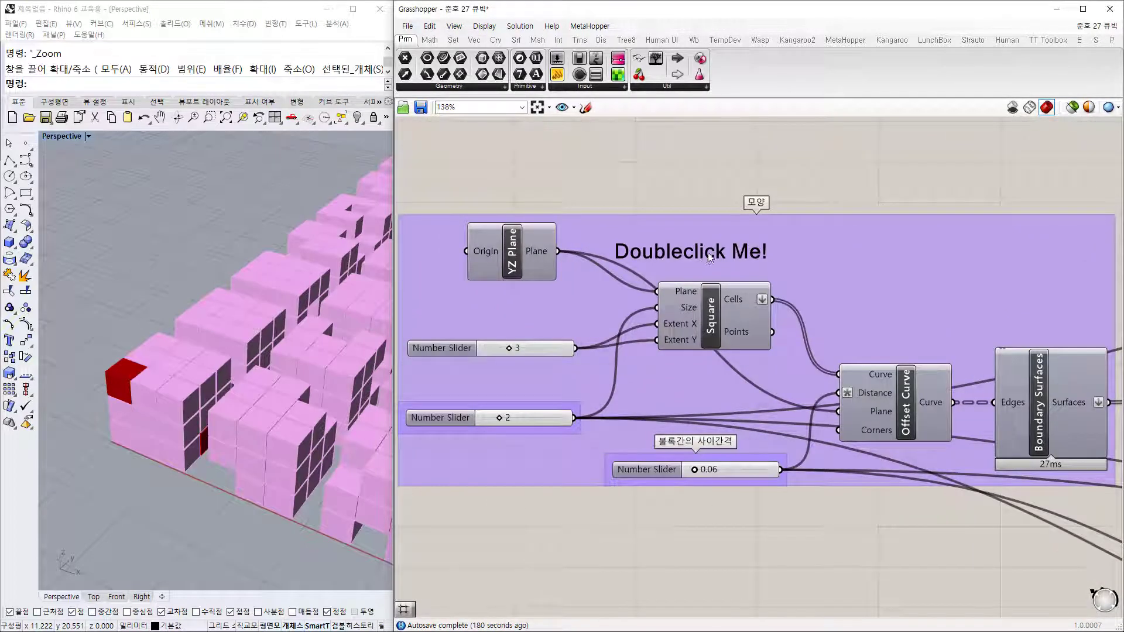
left_click(714, 252)
key("Delete")
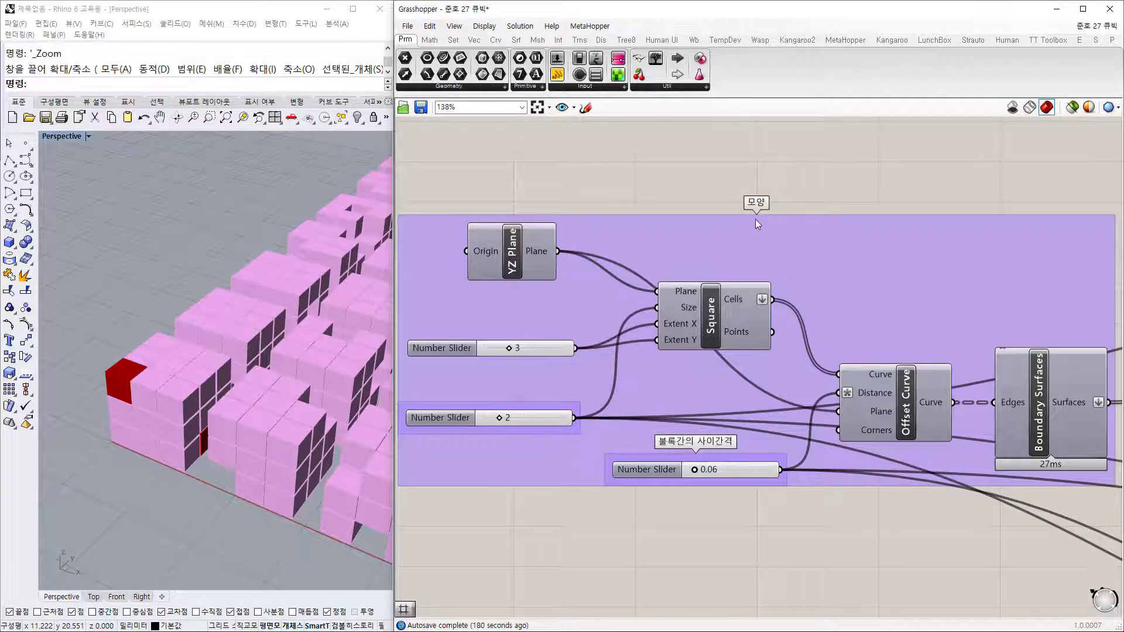
Step: Window-select all components in the cube-field groups and set them to Preview Off
right_click_drag(357, 412, 196, 392)
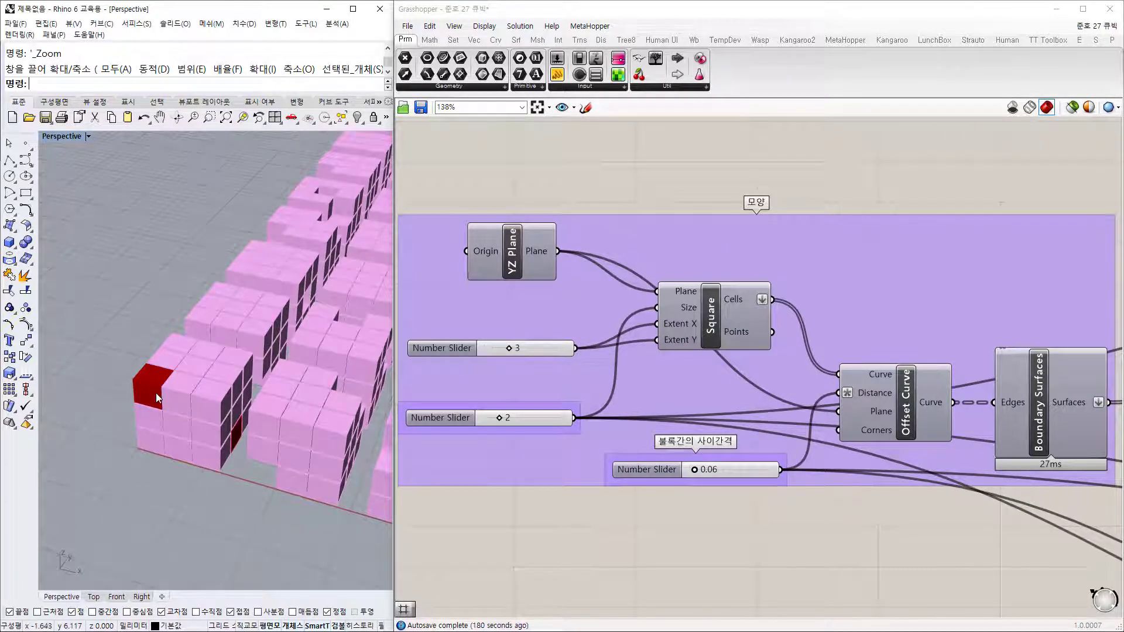
scroll(156, 392, "down", 2)
scroll(761, 270, "down", 5)
right_click_drag(1083, 276, 841, 256)
scroll(926, 244, "up", 2)
right_click_drag(971, 217, 877, 246)
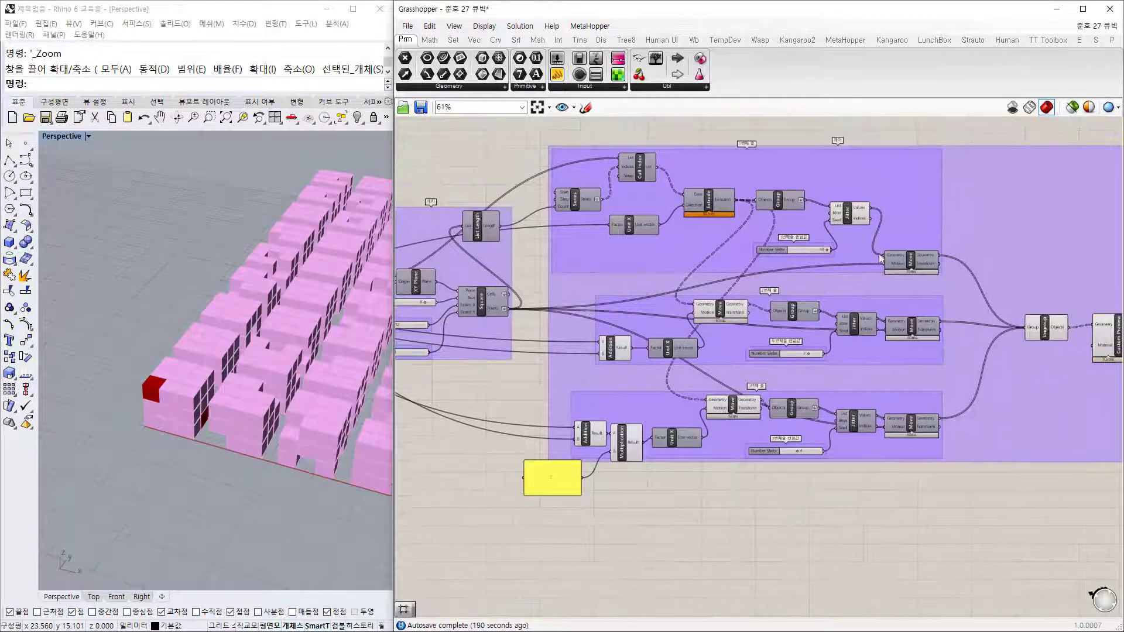
right_click_drag(988, 276, 902, 273)
scroll(902, 272, "down", 2)
left_click_drag(557, 150, 963, 453)
right_click(841, 451)
left_click(879, 469)
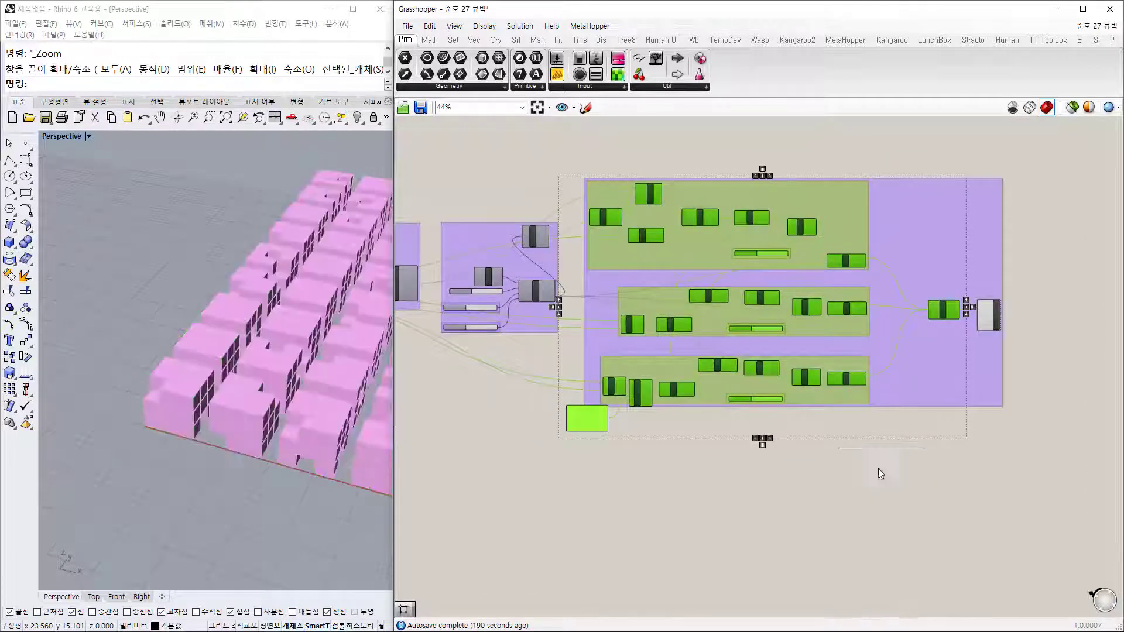
left_click(848, 439)
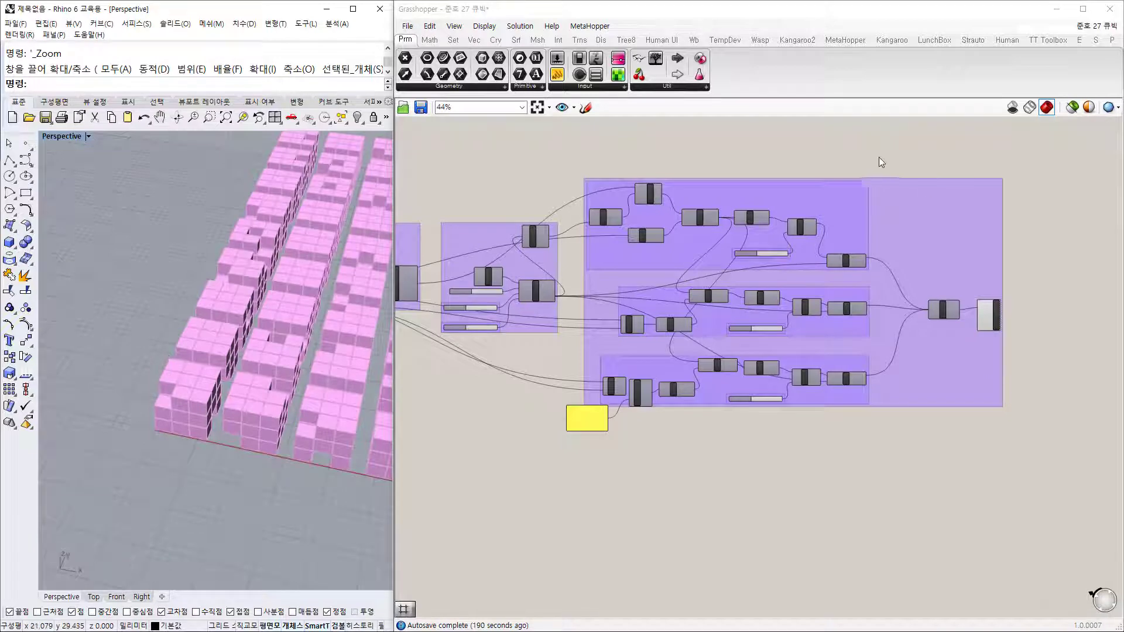
right_click(1059, 186)
right_click_drag(566, 167, 928, 203)
Step: Enable 'Only draw preview of selected objects' and preview the YZ plane and the 3x3 square grid
scroll(549, 310, "up", 5)
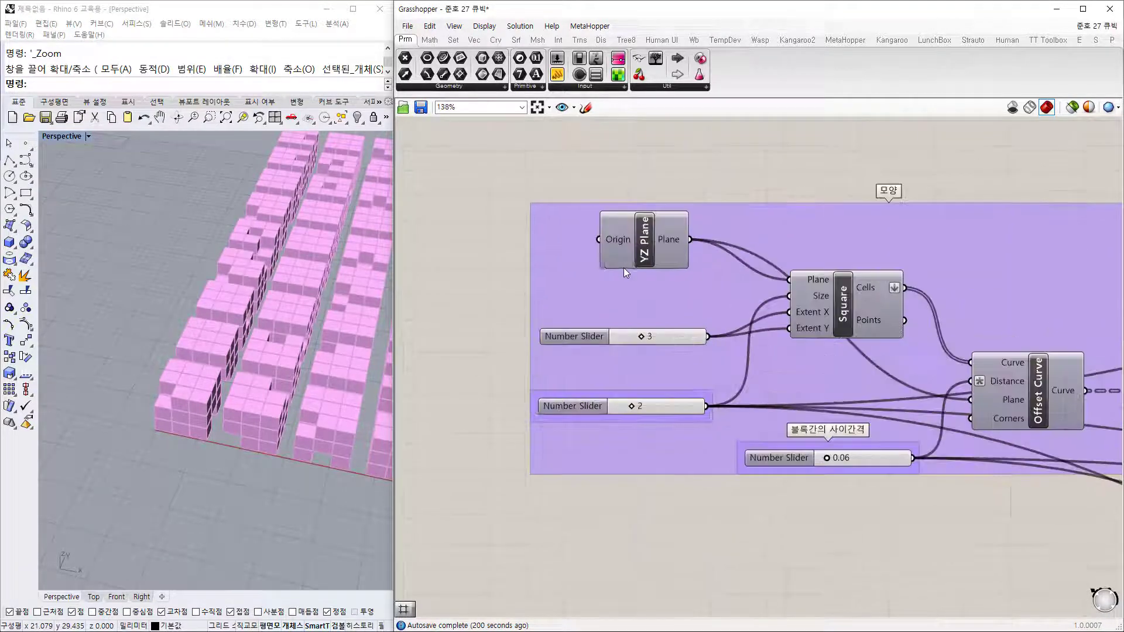
left_click(1072, 107)
left_click(656, 241)
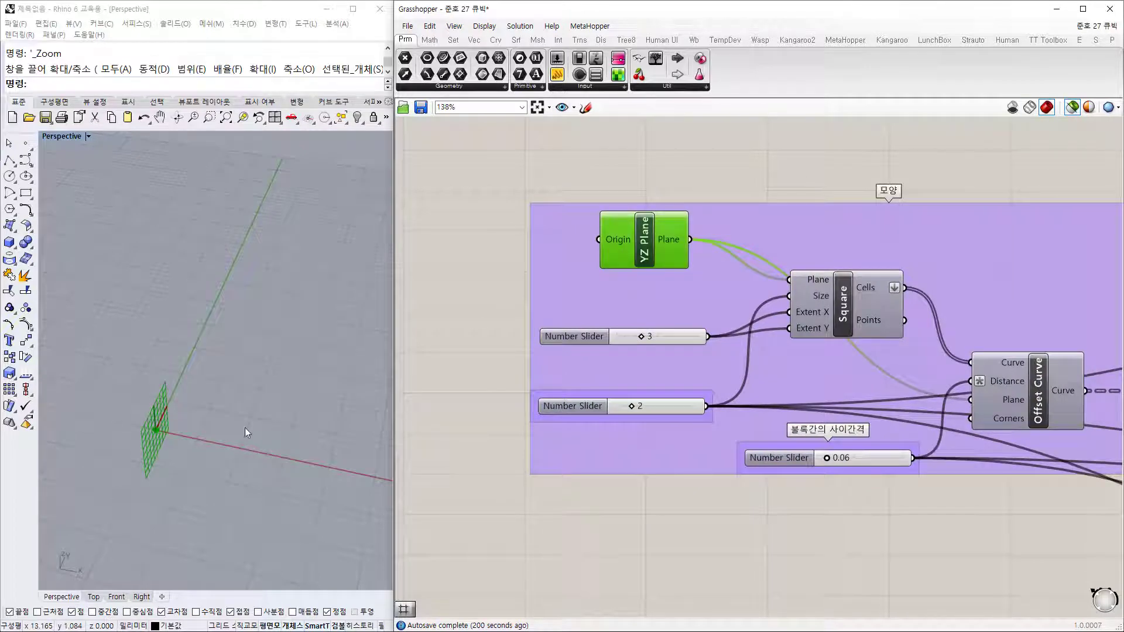
right_click_drag(201, 437, 188, 462, "shift")
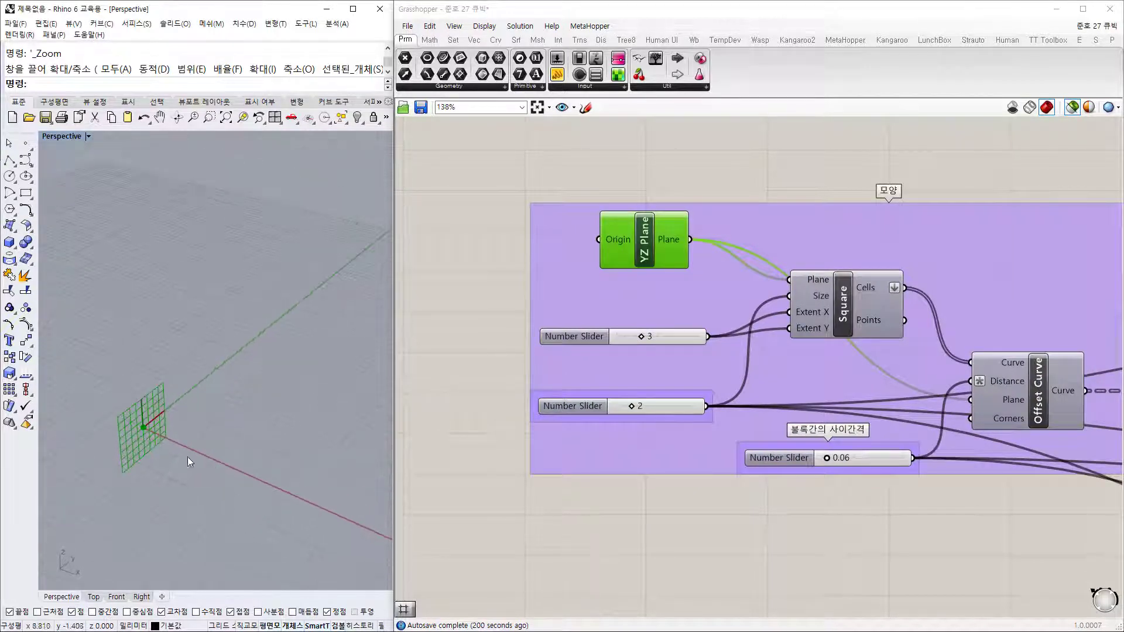
scroll(143, 414, "up", 5)
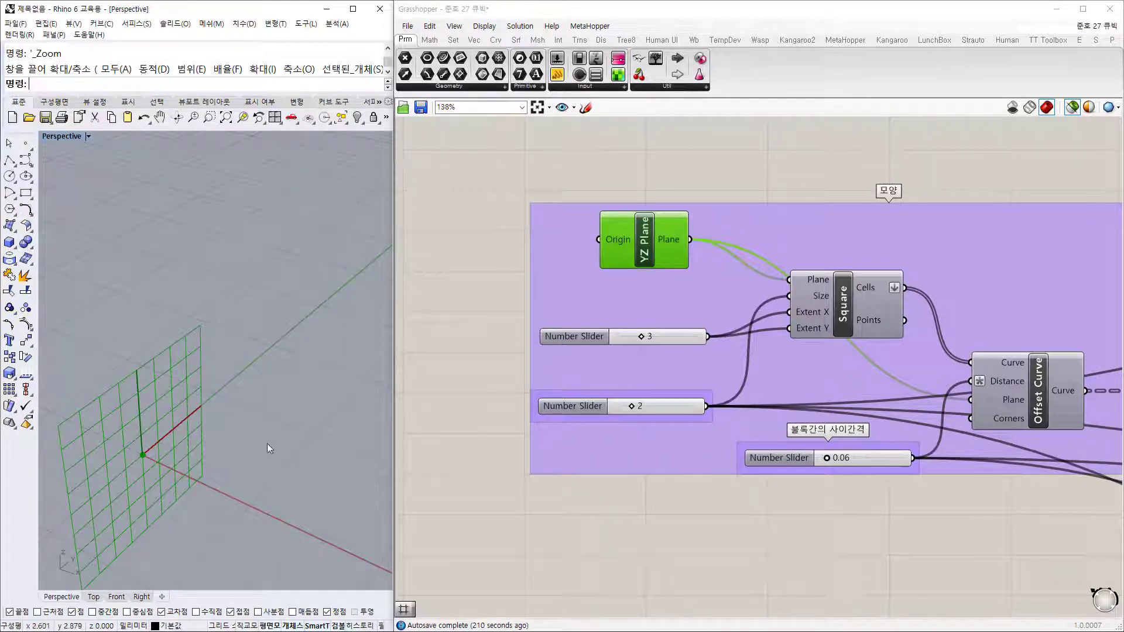
right_click_drag(837, 371, 758, 363)
left_click(755, 301)
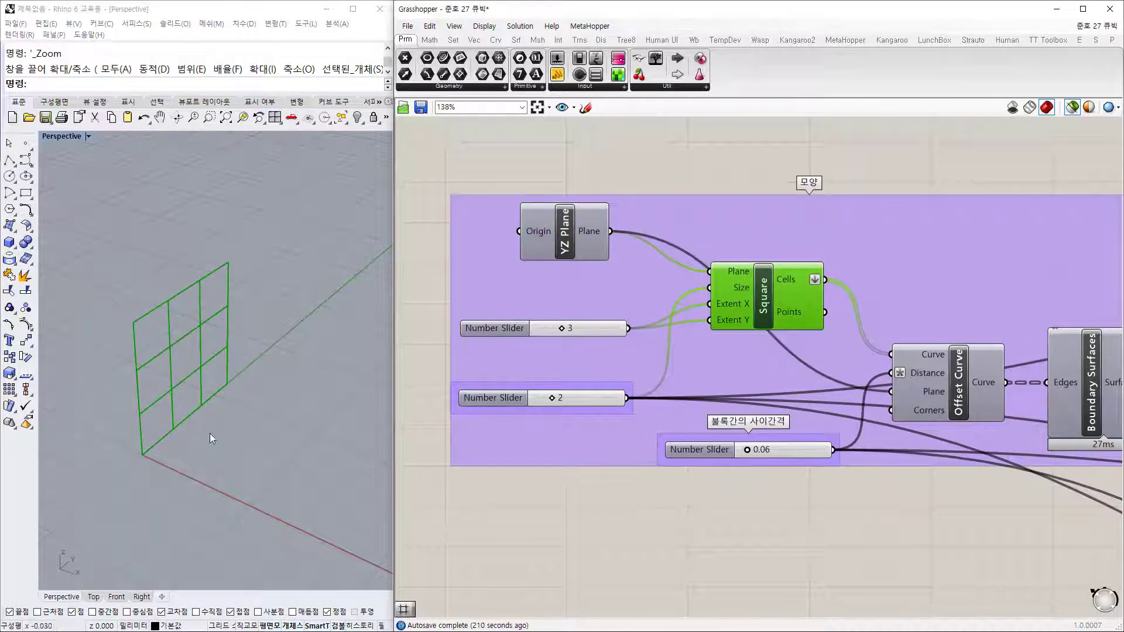
Step: Preview the offset square curves, the boundary surfaces, the YZ plane and the green panels in turn
right_click_drag(946, 386, 761, 331)
left_click(779, 335)
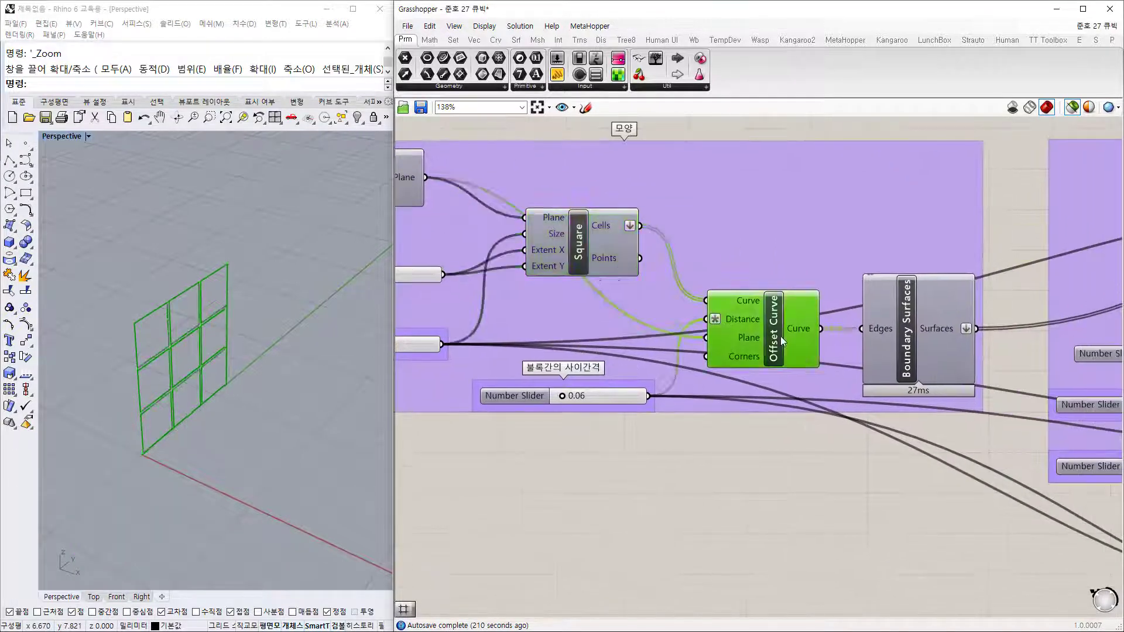
right_click_drag(293, 392, 302, 454)
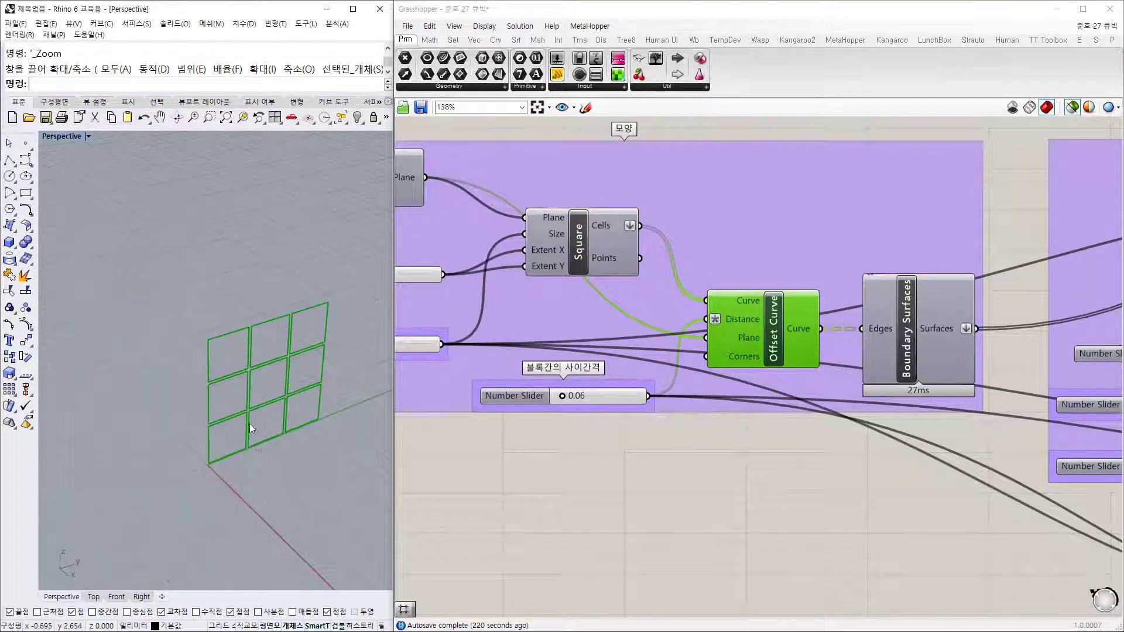
scroll(249, 423, "up", 6)
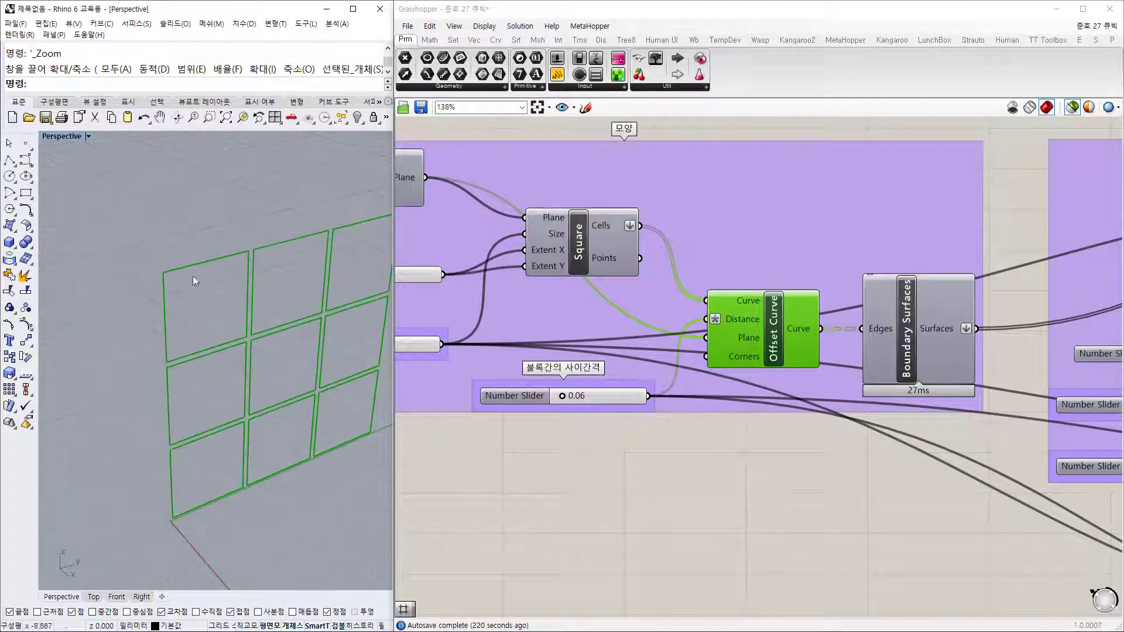
left_click(917, 356)
right_click_drag(951, 422, 709, 356)
scroll(737, 368, "down", 3)
right_click_drag(512, 363, 741, 368)
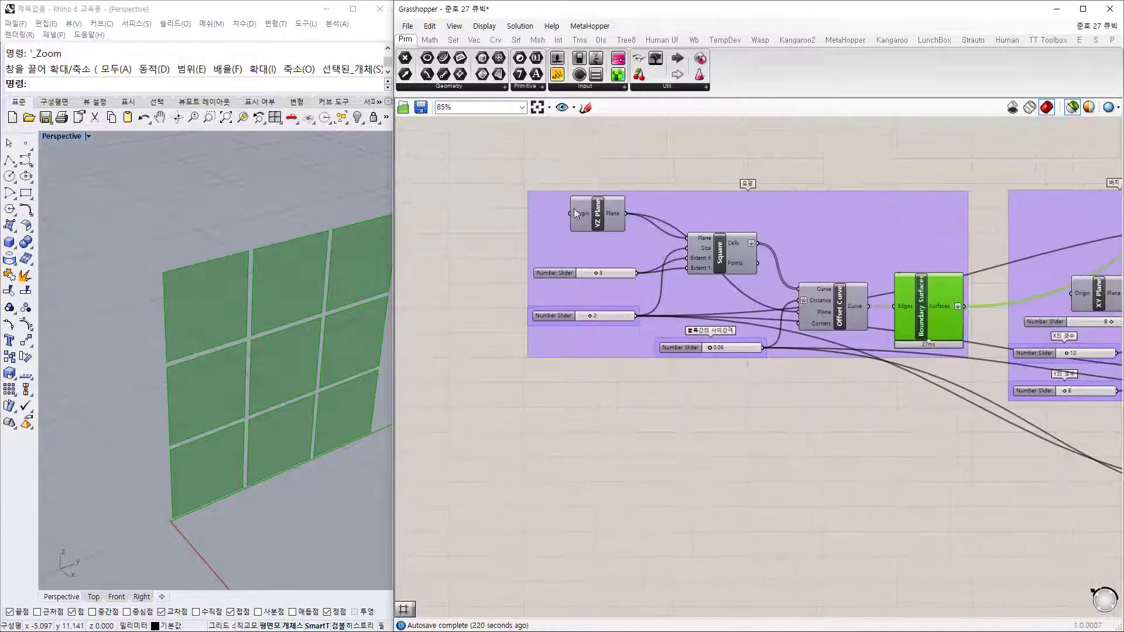
left_click(597, 219)
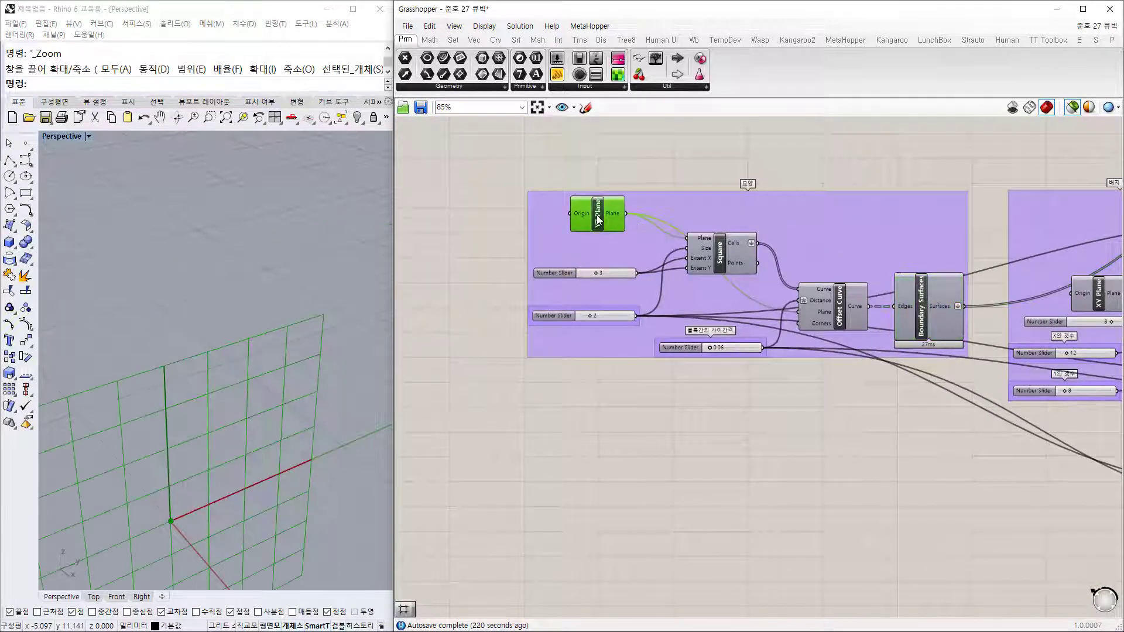
left_click(924, 313)
right_click_drag(341, 469, 283, 312, "shift")
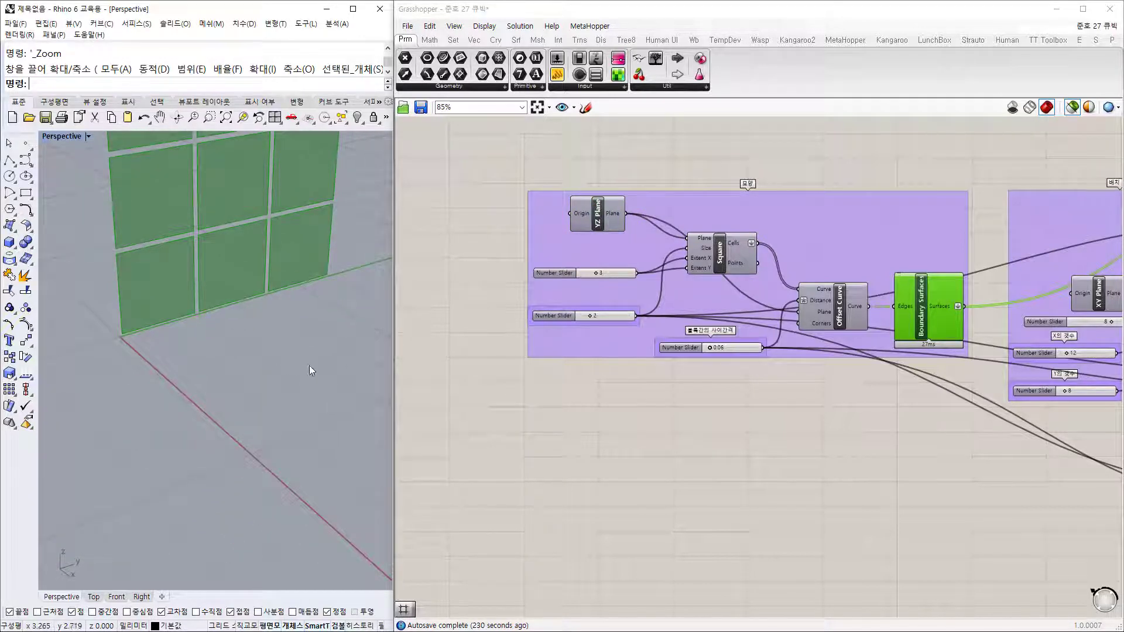
Step: Preview the XY Plane grid in the 배치 group
right_click_drag(964, 420, 731, 405)
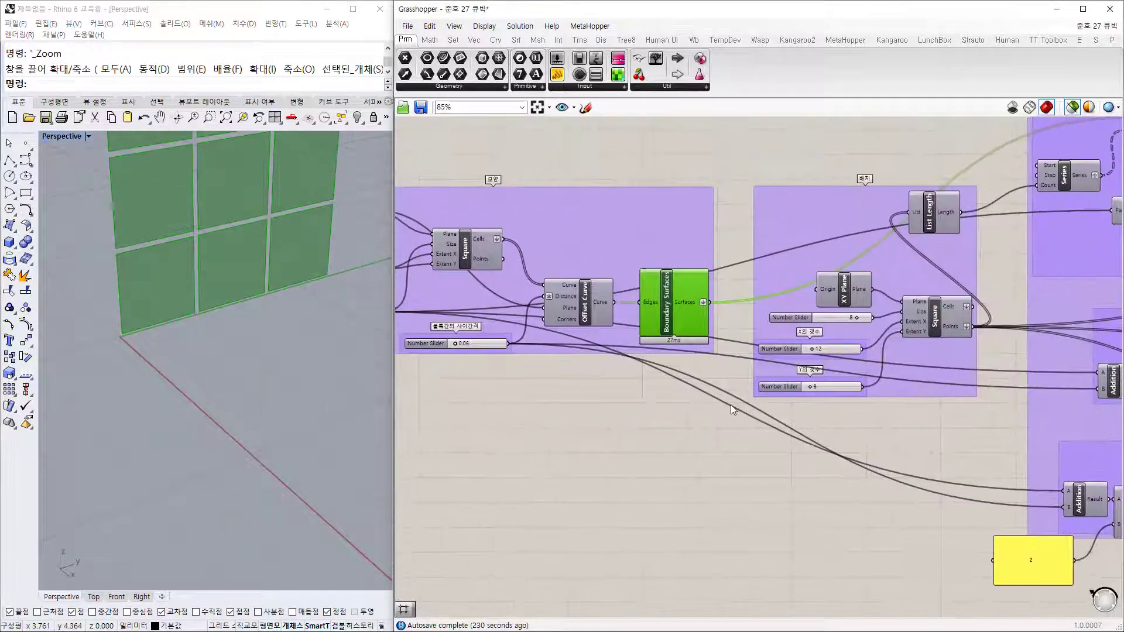
scroll(165, 314, "down", 5)
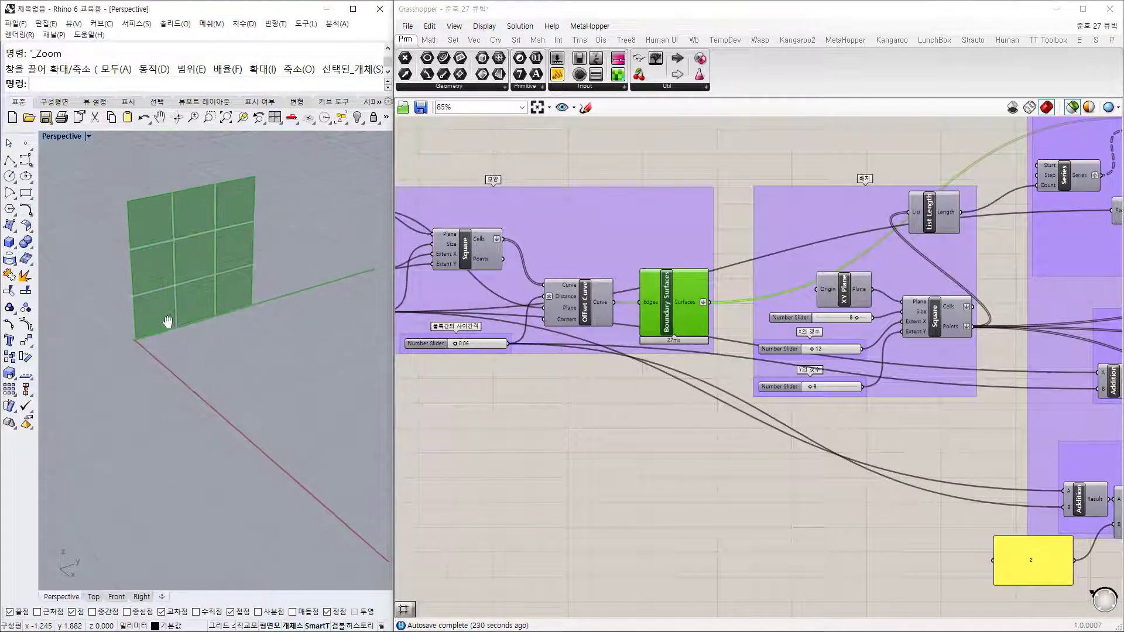
mouse_move(168, 317)
right_mouse_down()
mouse_move(171, 287)
mouse_move(176, 301)
right_mouse_up()
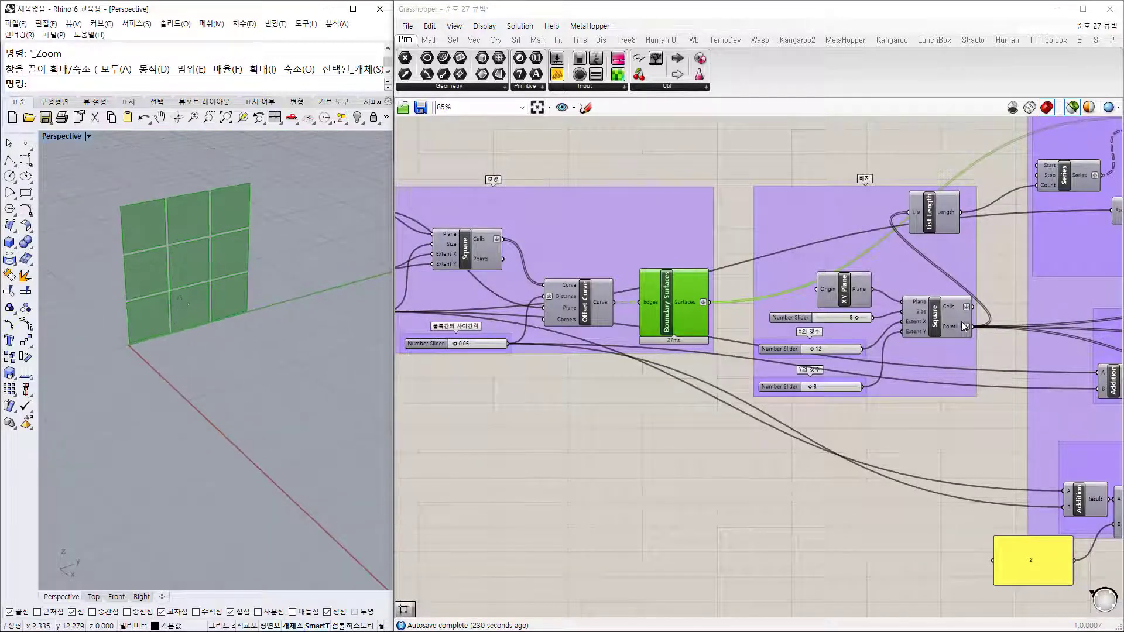
right_click_drag(895, 293, 867, 309)
scroll(867, 312, "up", 3)
left_click(796, 325)
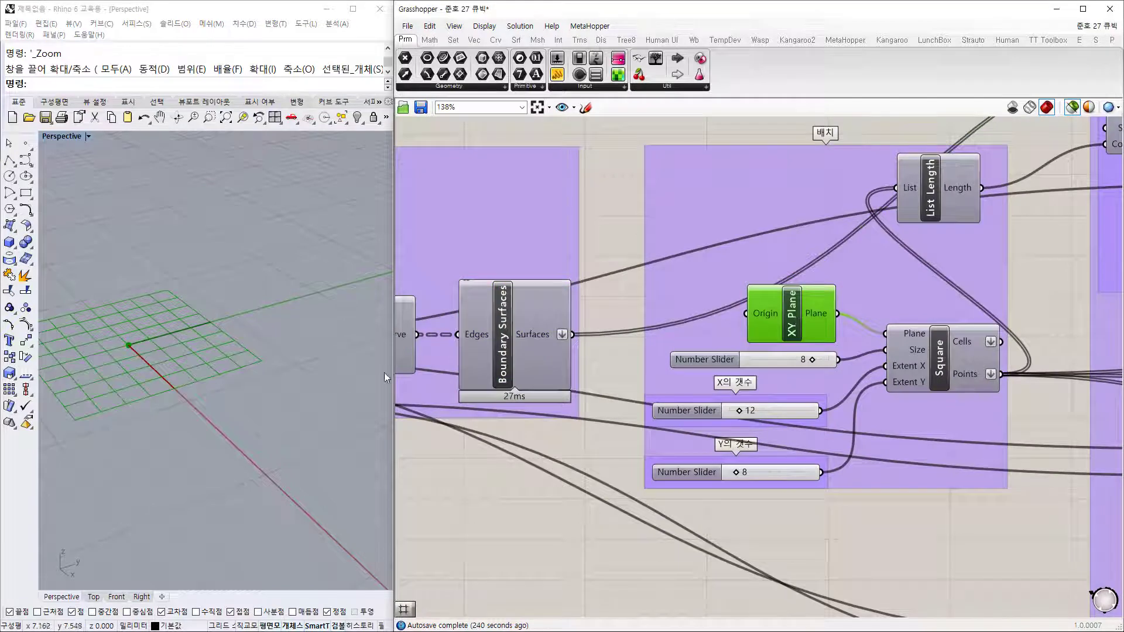
Step: Preview the 12 by 8 square grid and inspect its List Length
left_click(942, 363)
right_click_drag(314, 373, 202, 390)
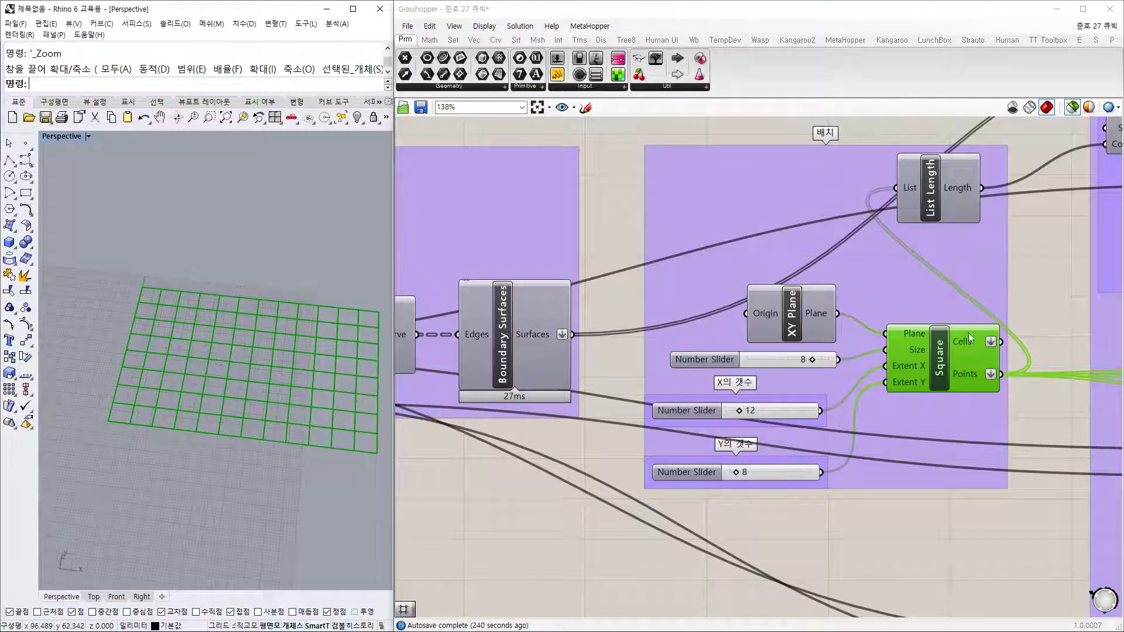
left_click(940, 200)
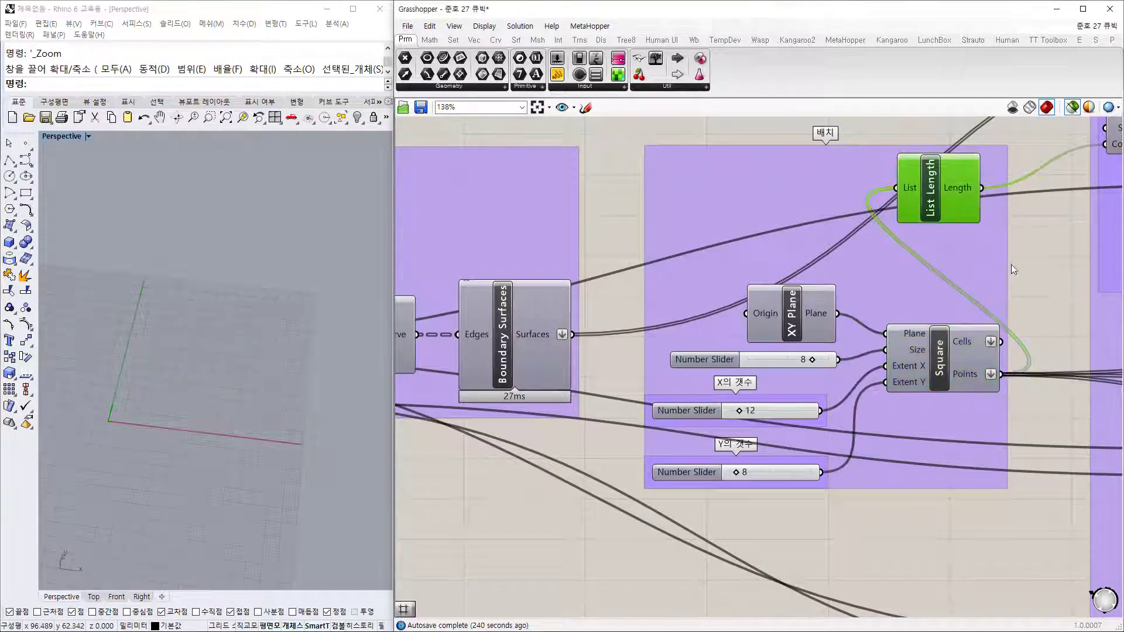
mouse_move(979, 374)
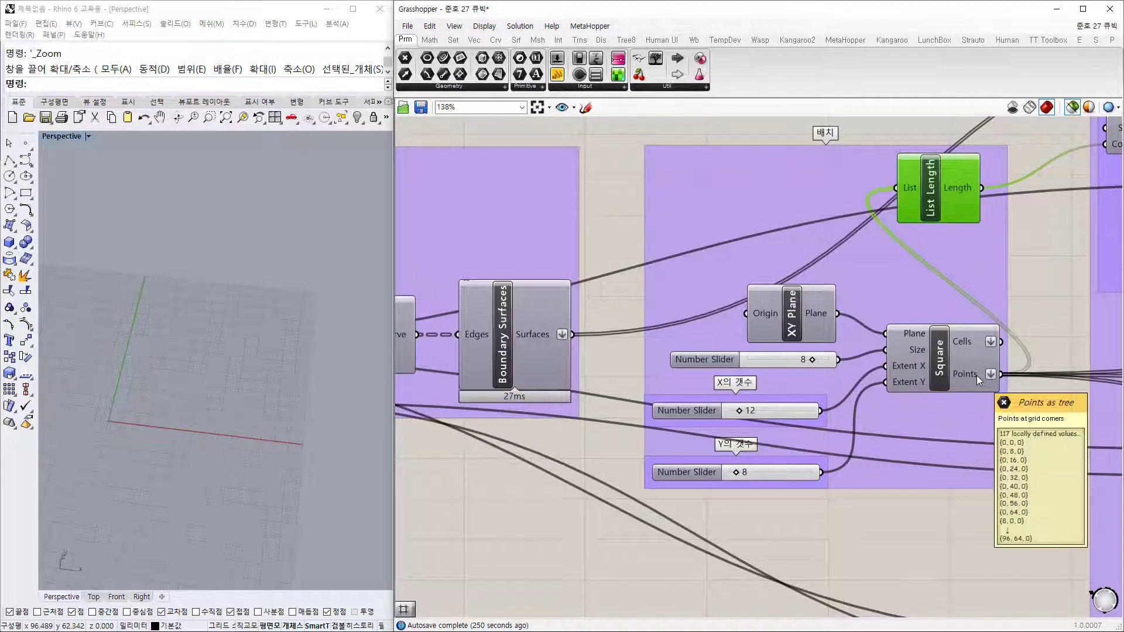
mouse_move(976, 342)
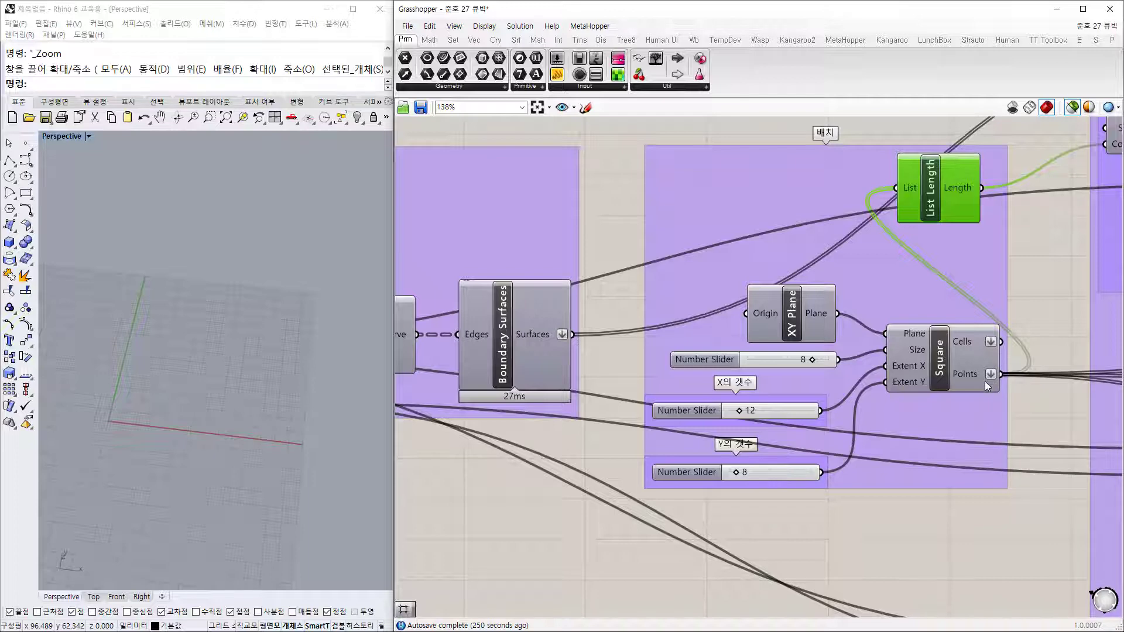
Step: Preview the moved first-row green blocks and orbit around the block field
right_click_drag(1045, 315, 727, 371)
scroll(724, 358, "down", 3)
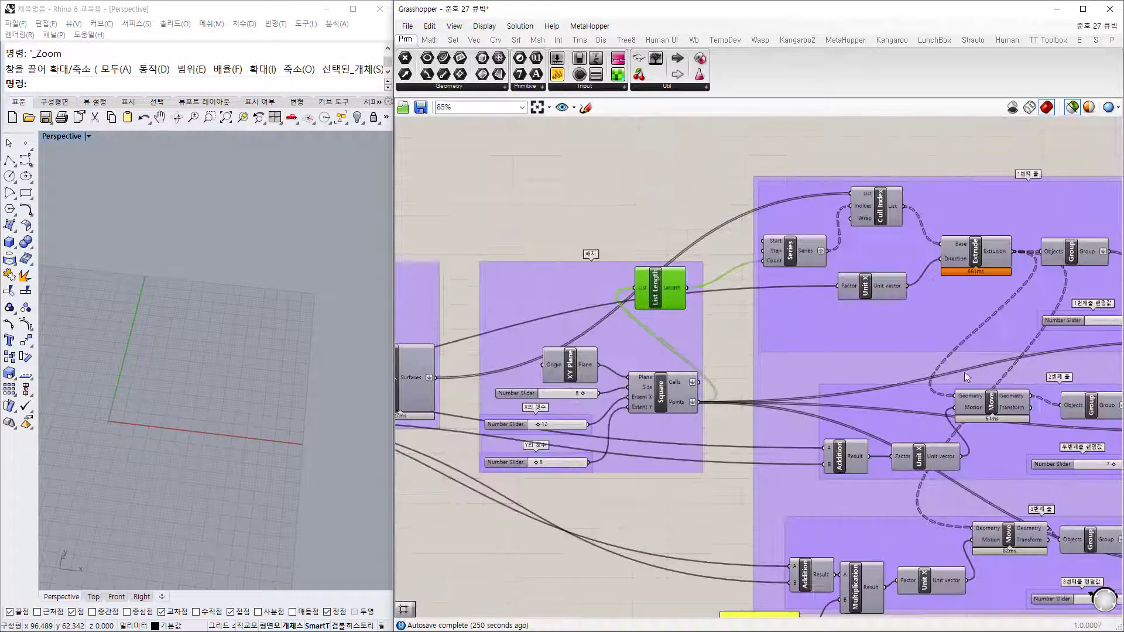
right_click_drag(792, 191, 679, 196)
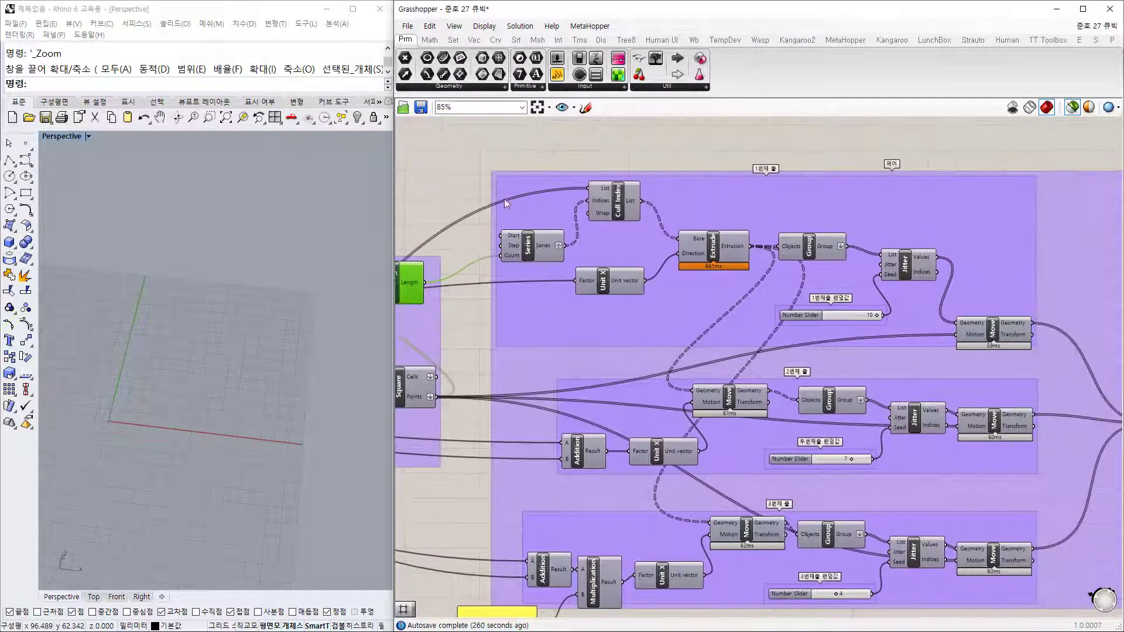
left_click(995, 336)
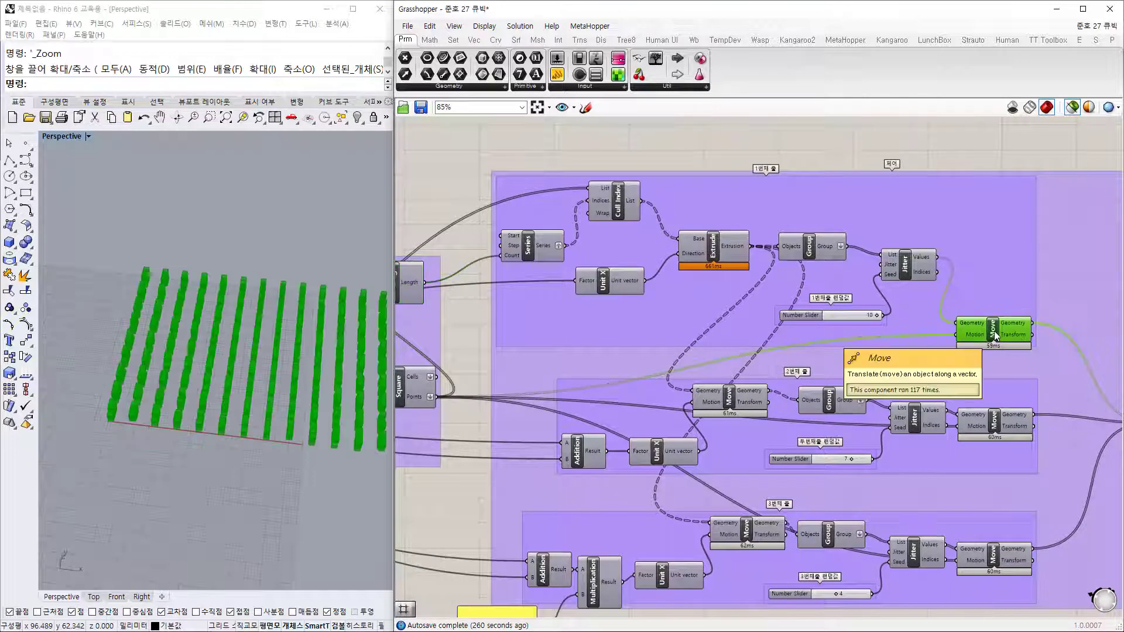
right_click_drag(243, 478, 186, 398, "shift")
scroll(107, 344, "up", 10)
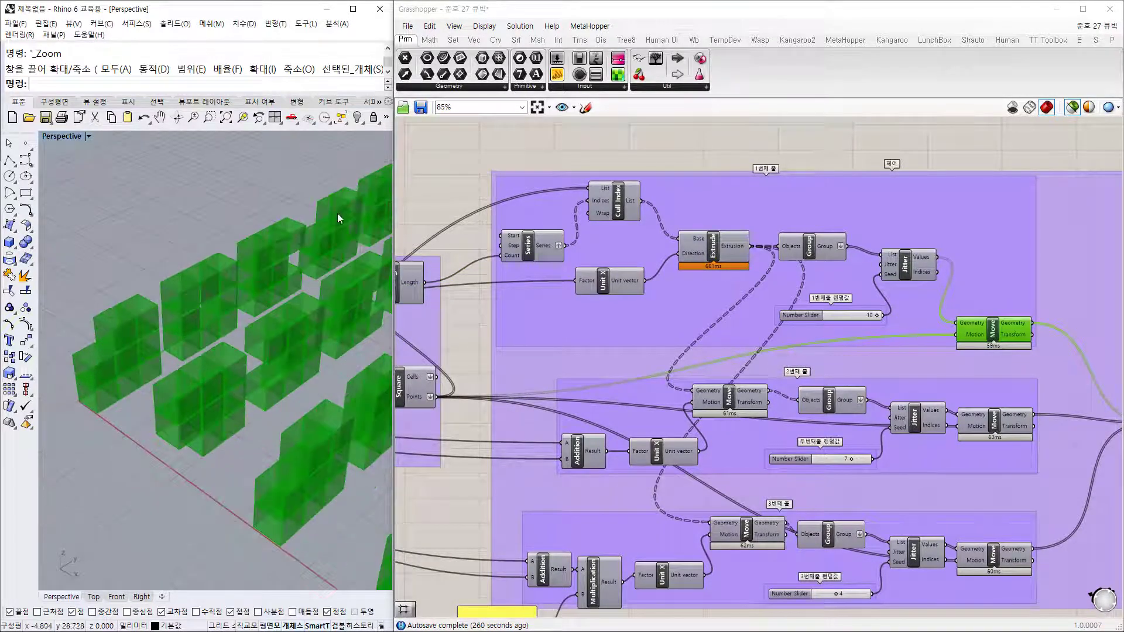
scroll(153, 359, "down", 6)
right_click_drag(249, 463, 258, 375, "shift")
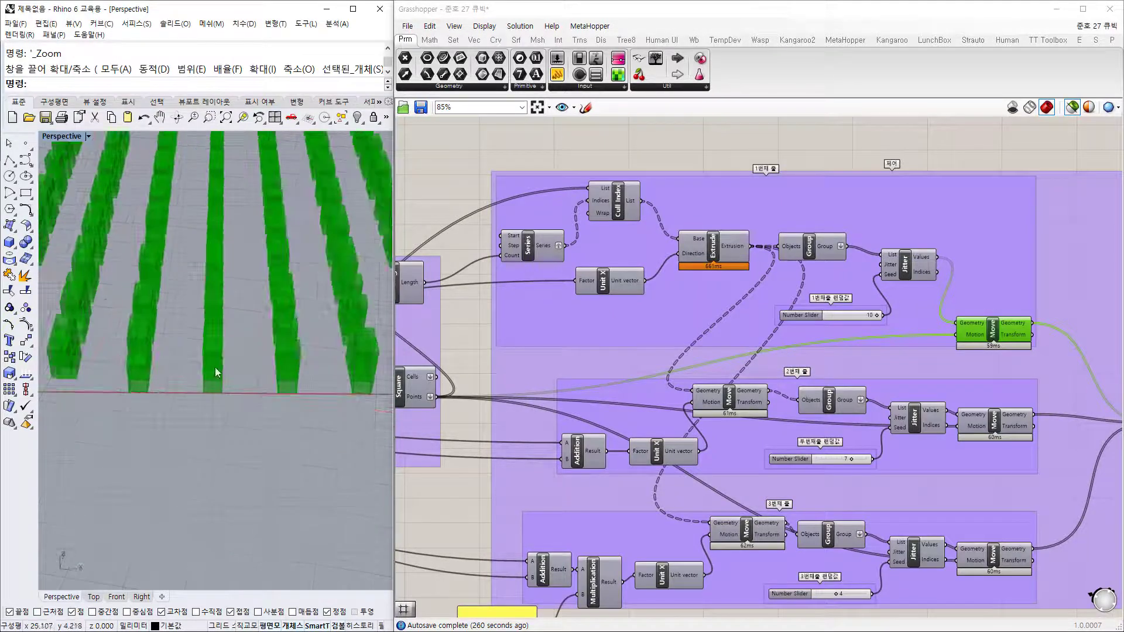
right_click_drag(129, 369, 195, 413, "shift")
Step: Preview only the starting Boundary Surfaces panel at the origin
right_click_drag(534, 308, 729, 335)
scroll(585, 314, "up", 3)
right_click_drag(494, 399, 868, 344)
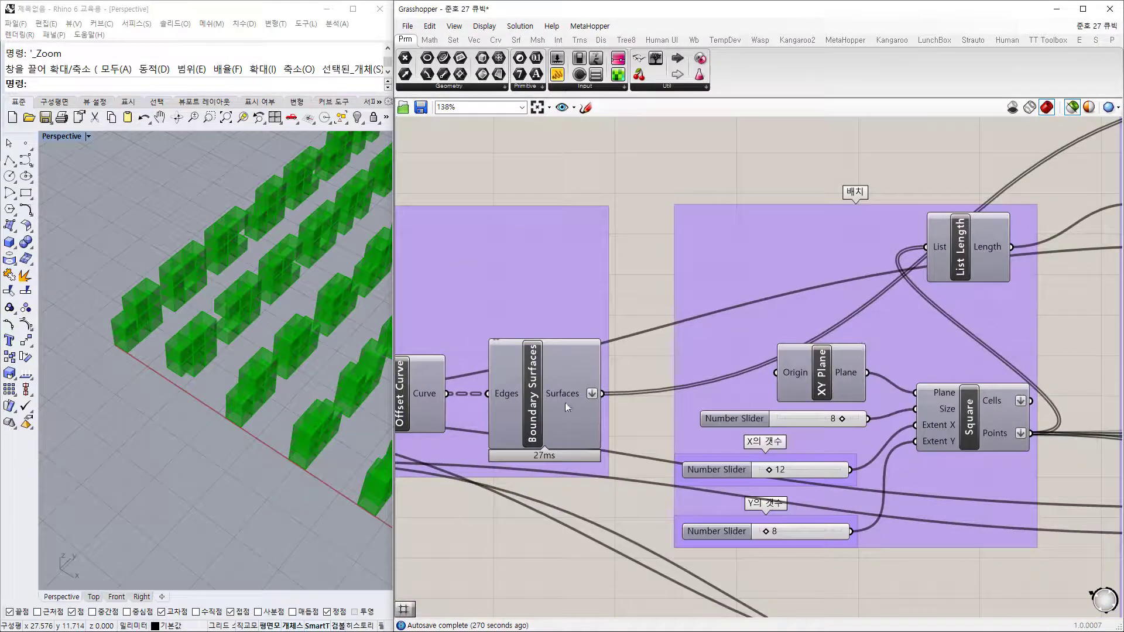
left_click(539, 402)
right_click_drag(1012, 323, 634, 394)
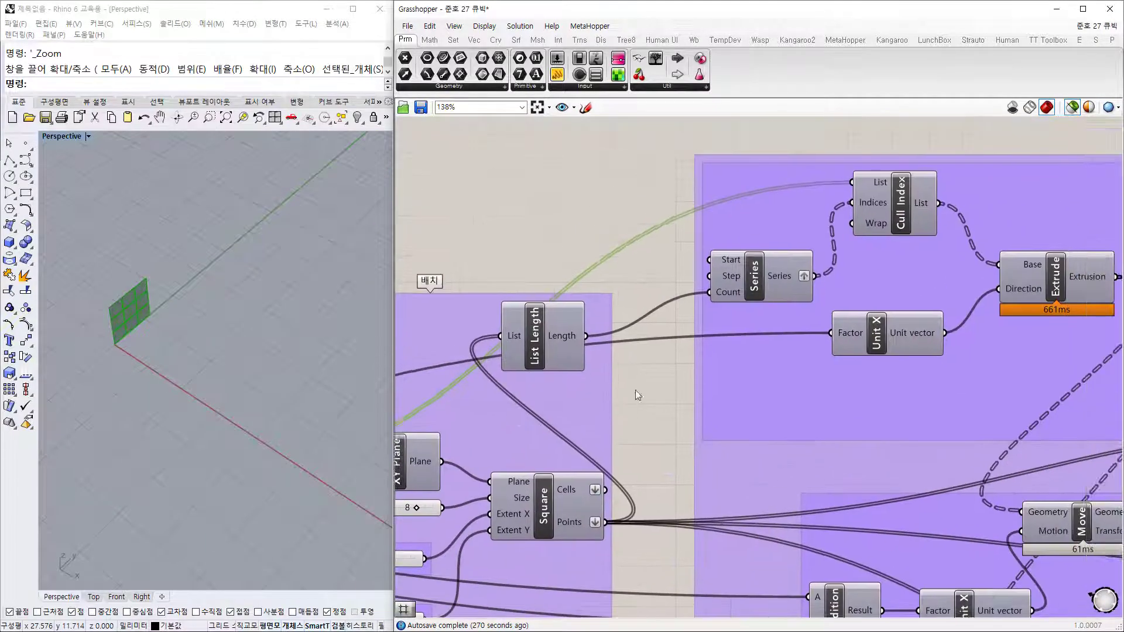
Step: Inspect the Series and List Length components and preview the surfaces kept by Cull Index
scroll(916, 386, "down", 3)
right_click_drag(916, 386, 697, 306)
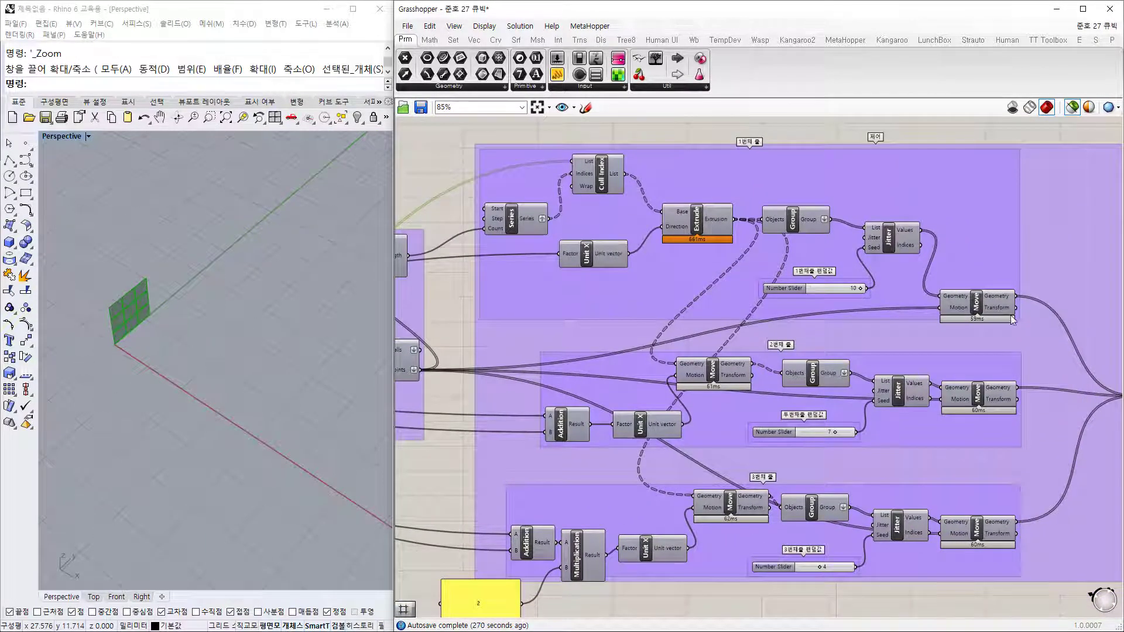
right_click_drag(592, 269, 626, 329)
scroll(551, 259, "up", 4)
left_click(547, 297)
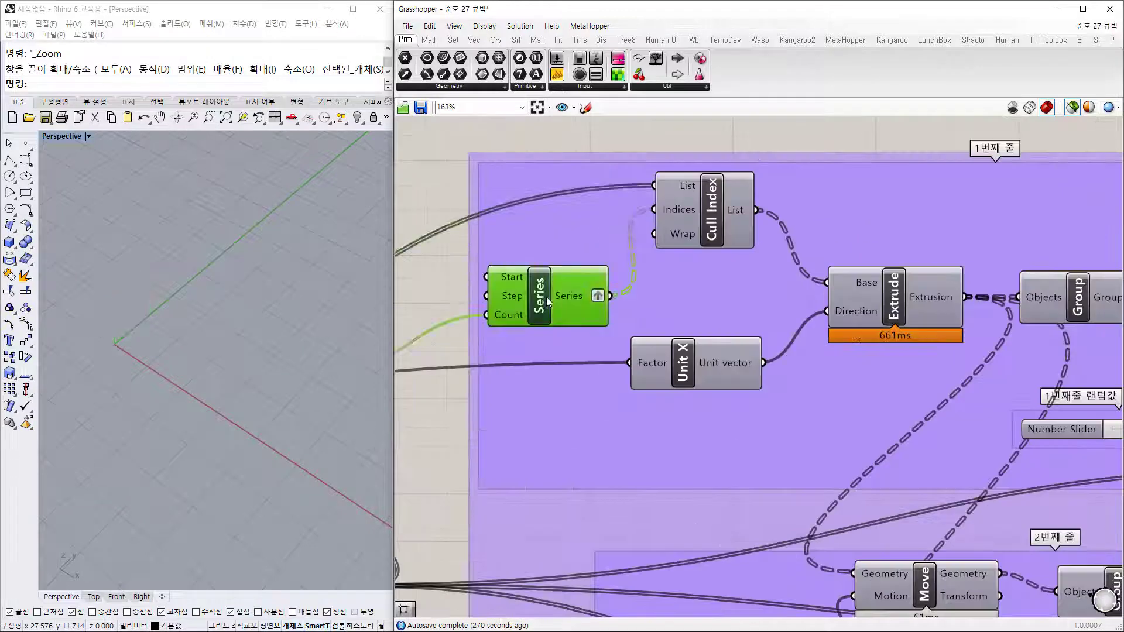
right_click_drag(531, 328, 795, 273)
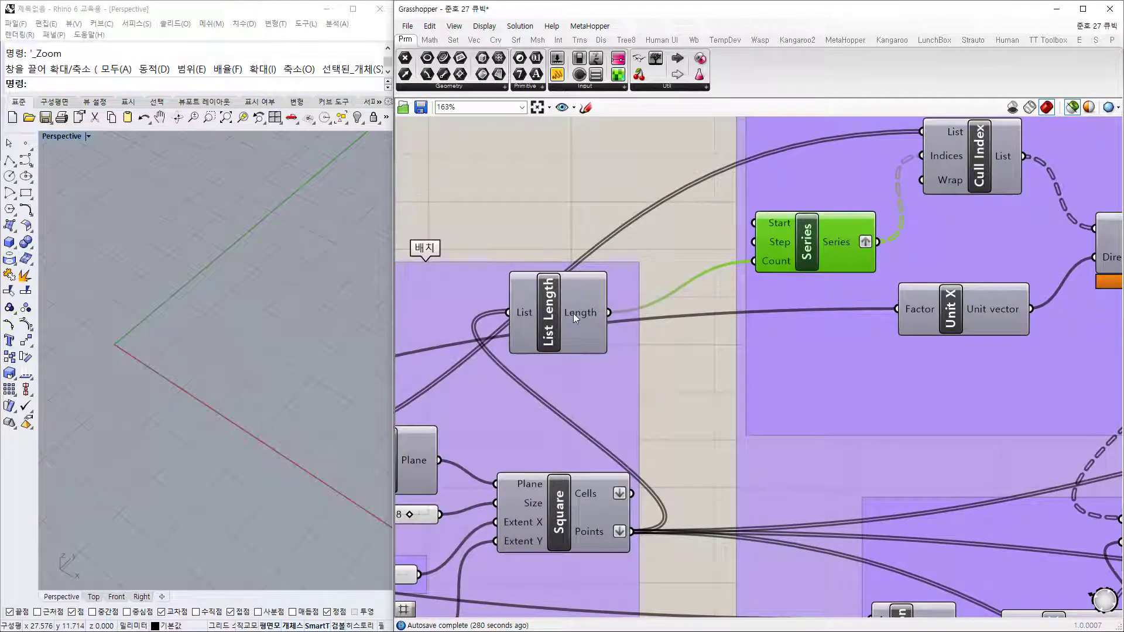
mouse_move(574, 313)
right_click_drag(958, 169, 778, 262)
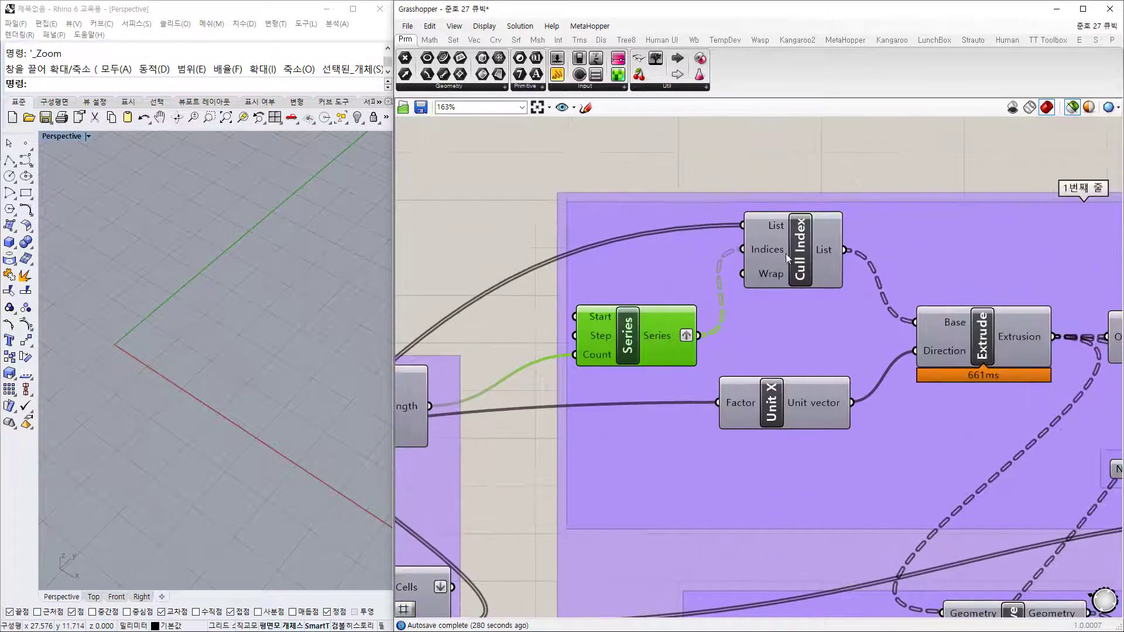
mouse_move(773, 226)
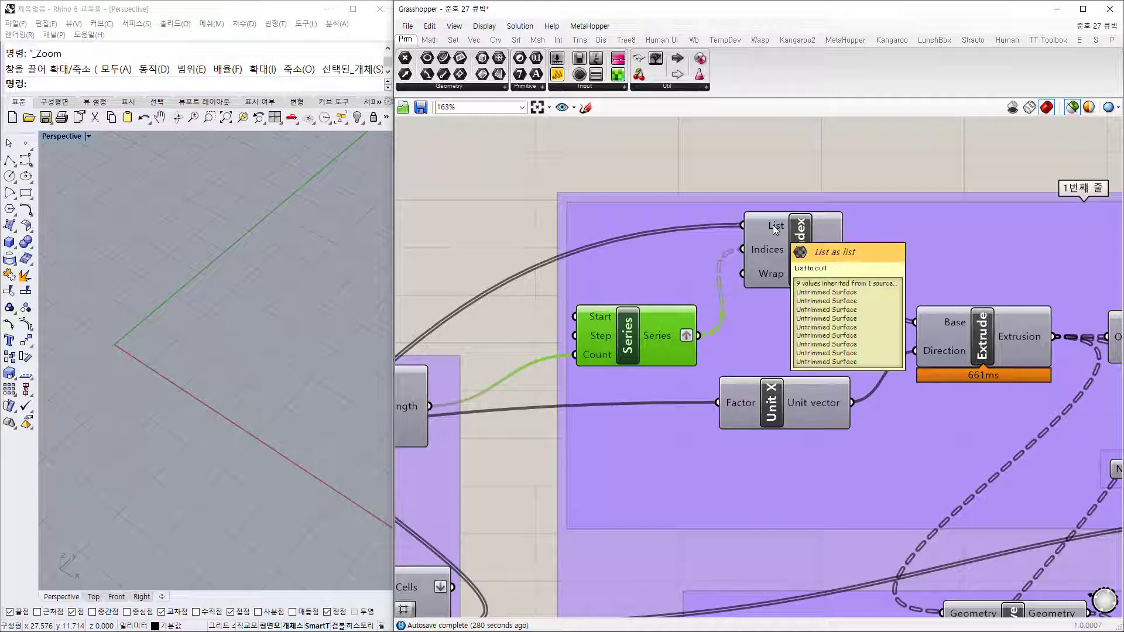
left_click(818, 266)
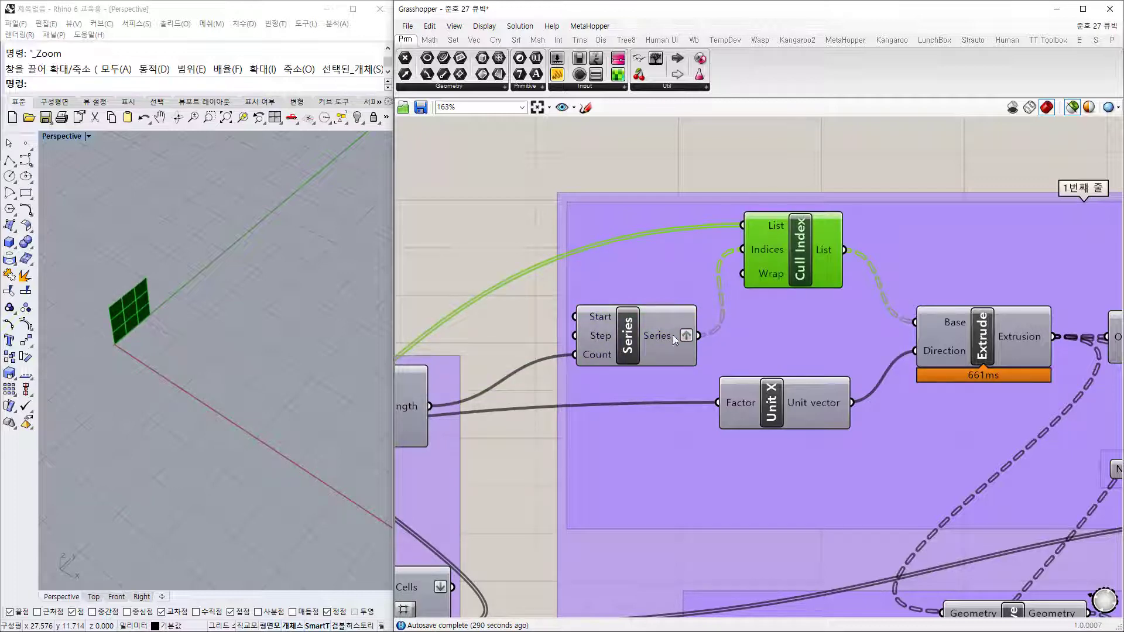
mouse_move(665, 344)
Step: Read the Series values 0–116 in a temporary Panel, delete it, and re-preview Cull Index
right_click_drag(692, 210, 625, 281)
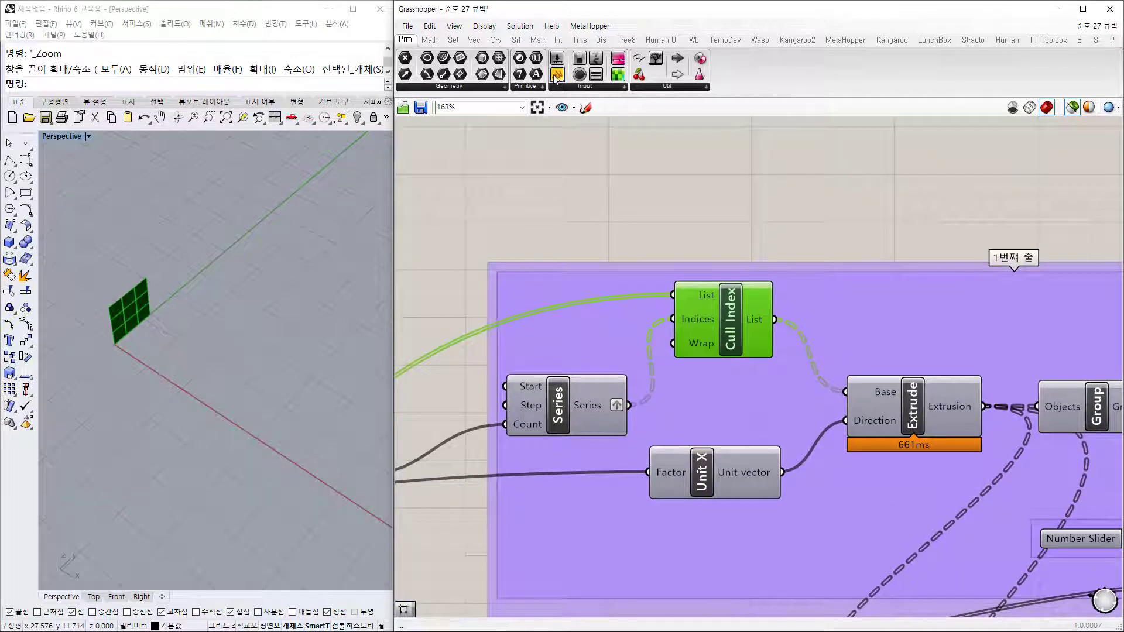
left_click_drag(557, 74, 733, 184)
left_click_drag(630, 406, 654, 184)
left_click_drag(809, 230, 818, 308)
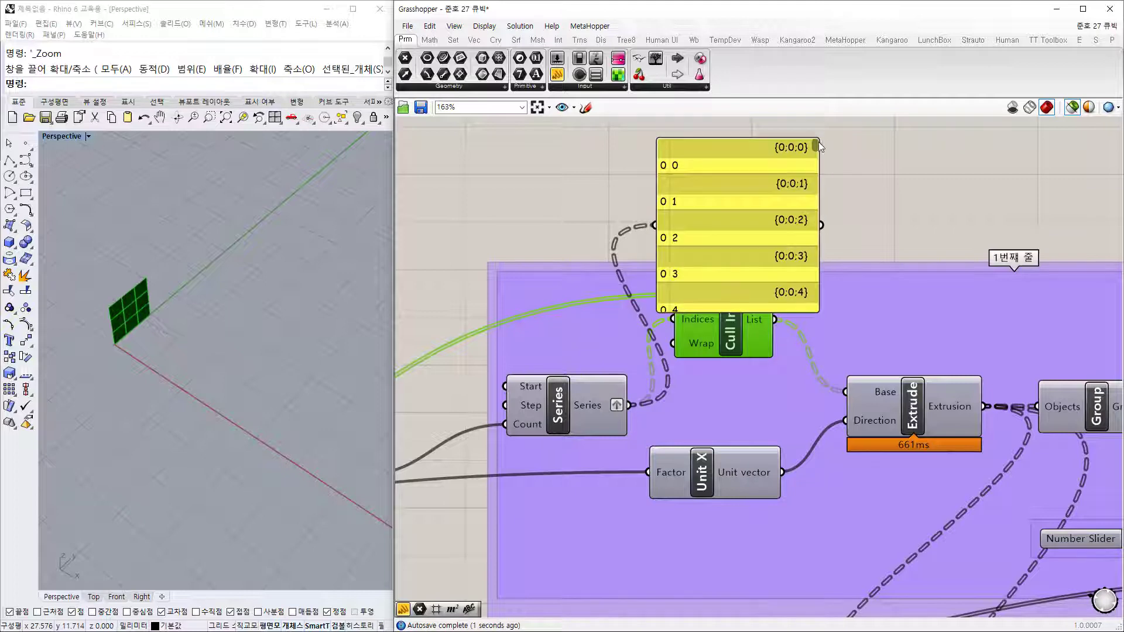
mouse_move(817, 143)
left_mouse_down()
mouse_move(807, 357)
mouse_move(805, 127)
left_mouse_up()
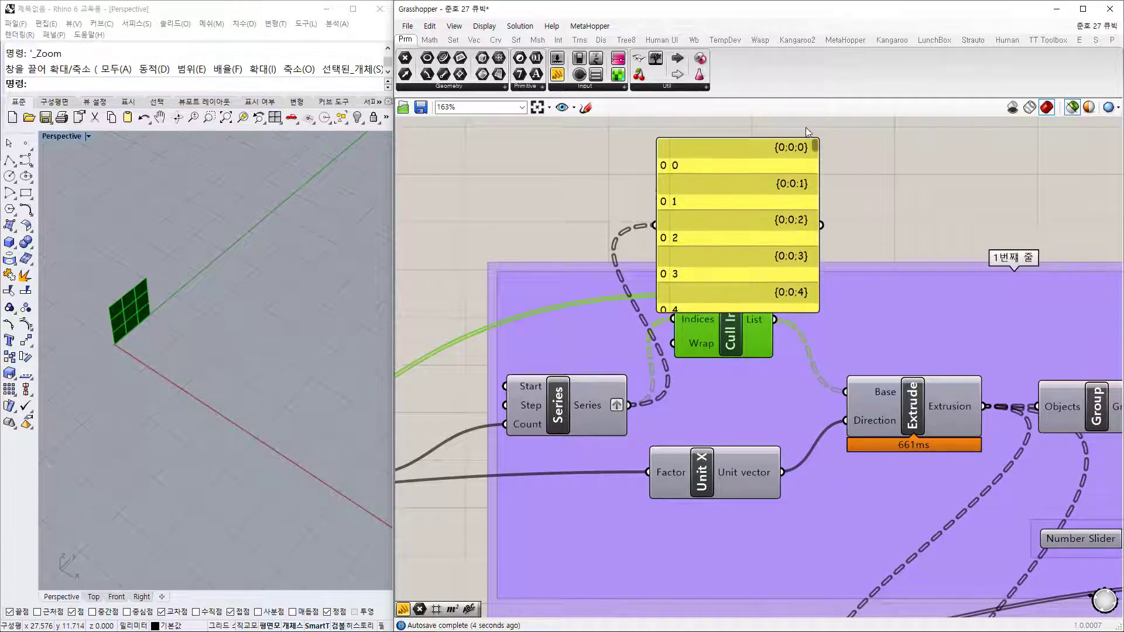
left_click(731, 193)
key("Delete")
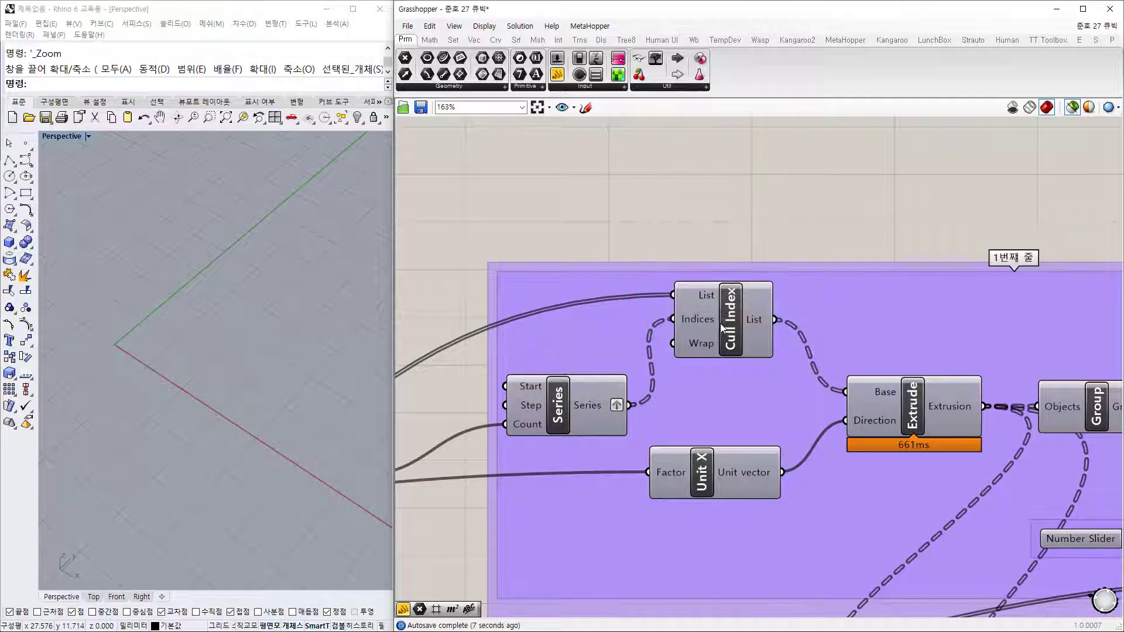
mouse_move(694, 318)
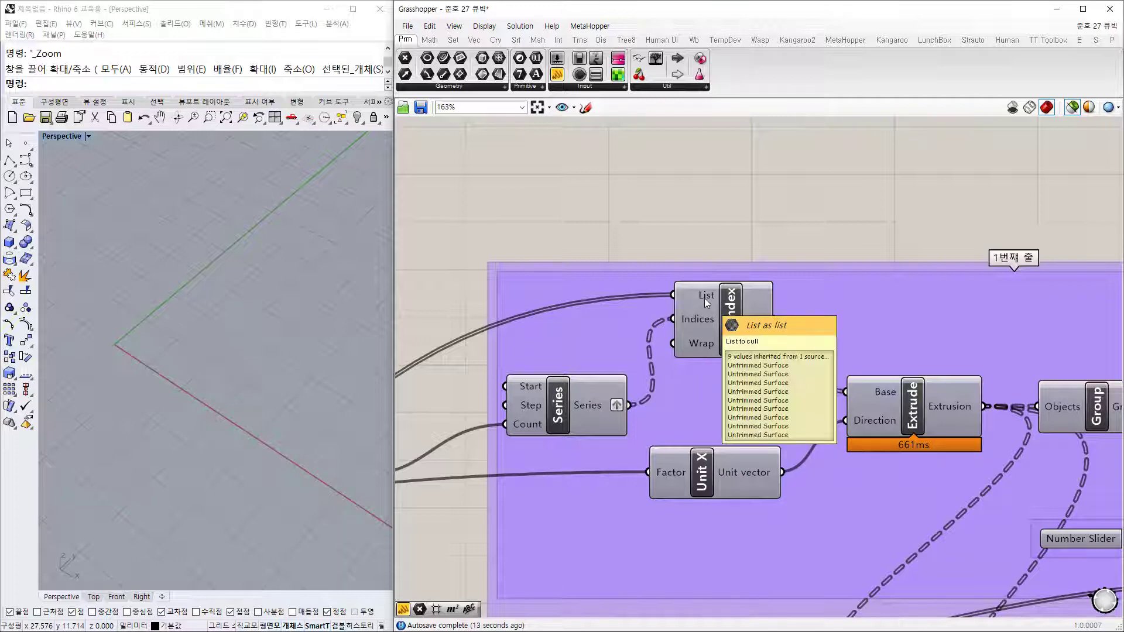
left_click(704, 298)
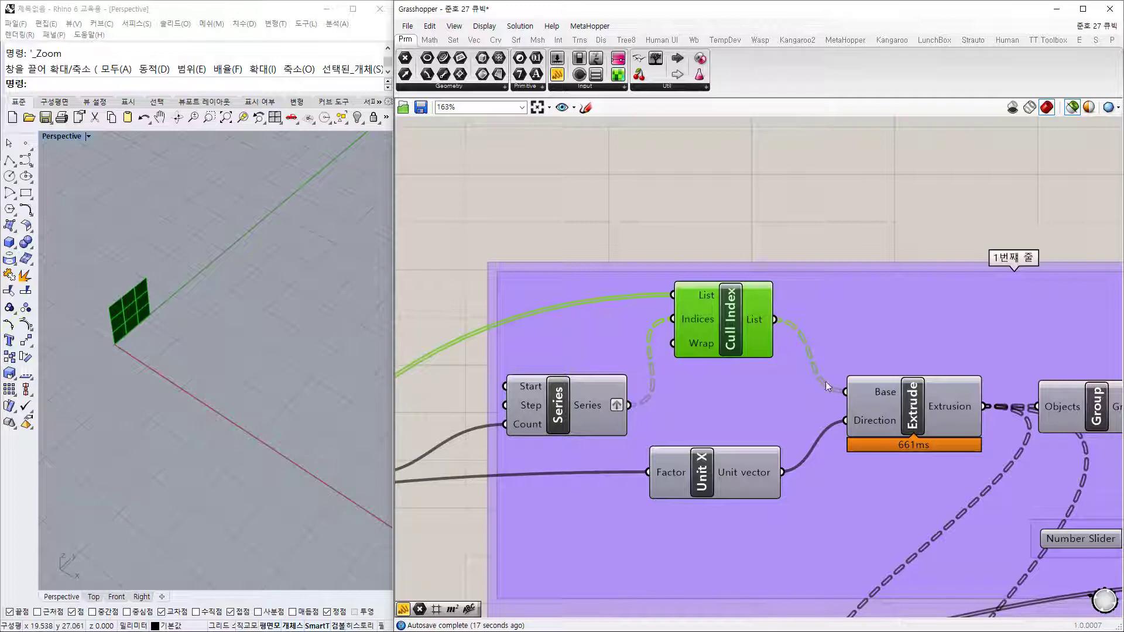
Step: Check the Unit X direction and preview the boxes from Extrude
right_click_drag(733, 433, 709, 349)
left_click(680, 396)
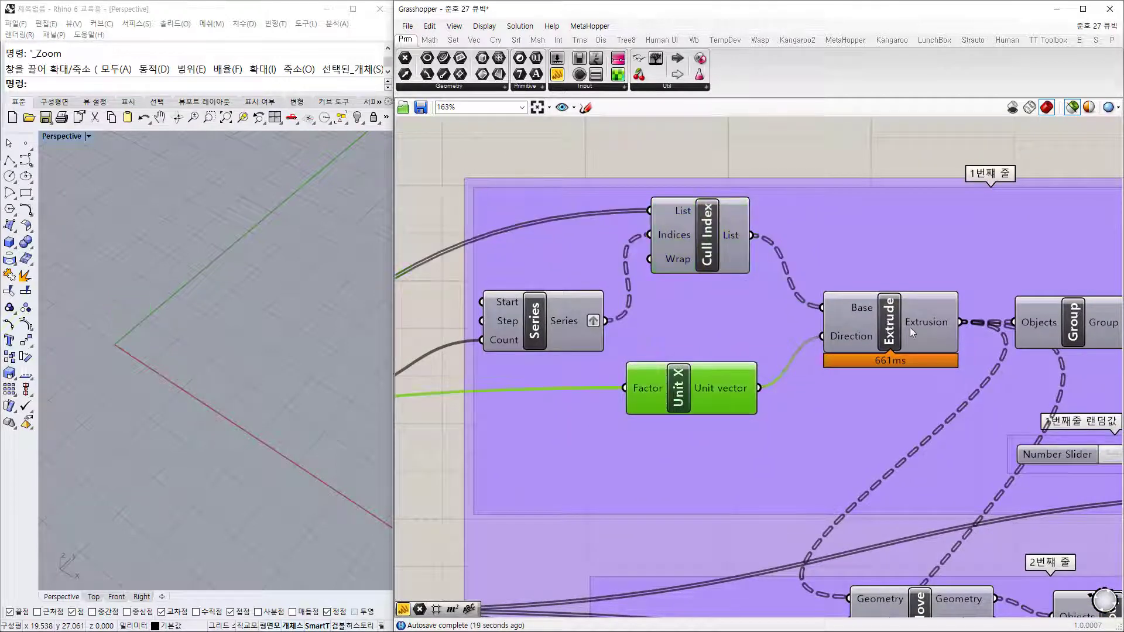
left_click(894, 332)
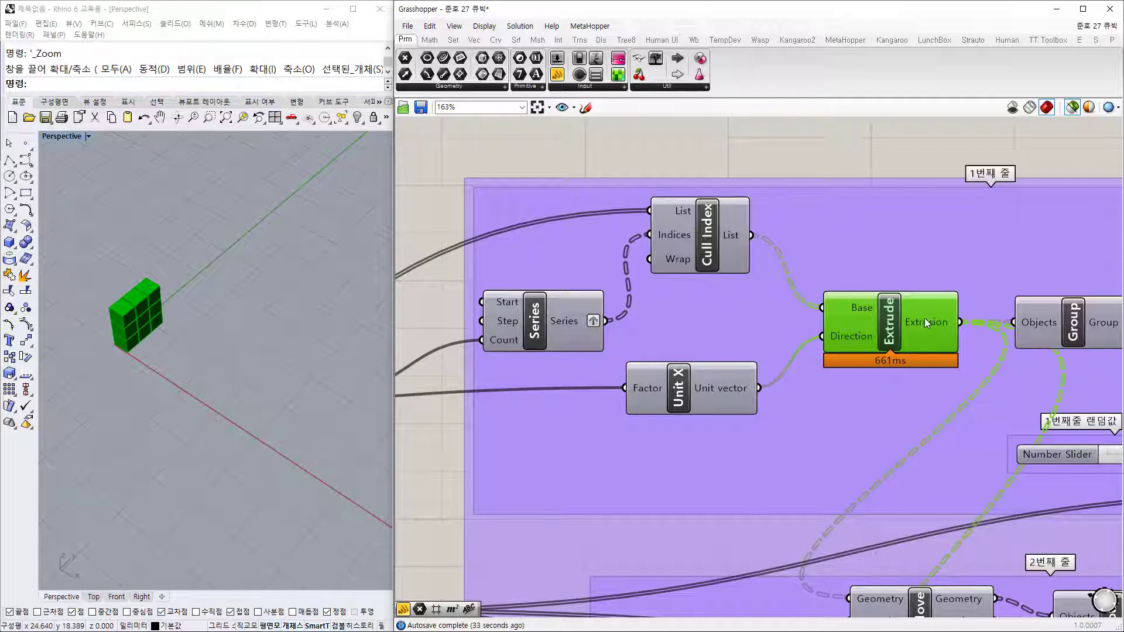
mouse_move(928, 321)
right_click_drag(923, 378, 761, 324)
left_click(516, 347)
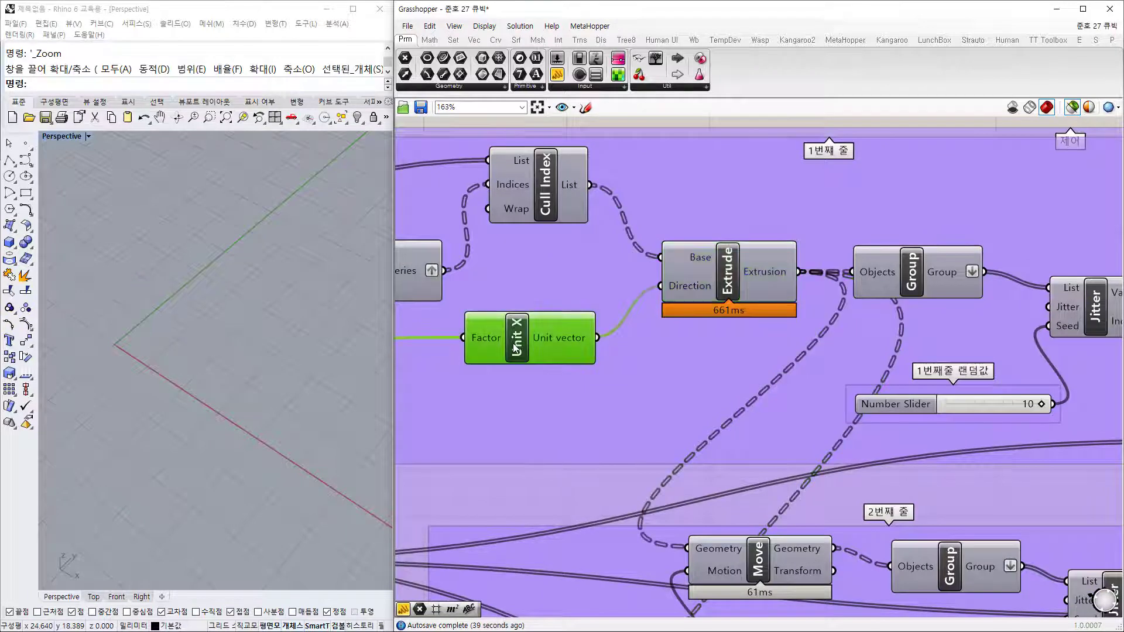
left_click(728, 296)
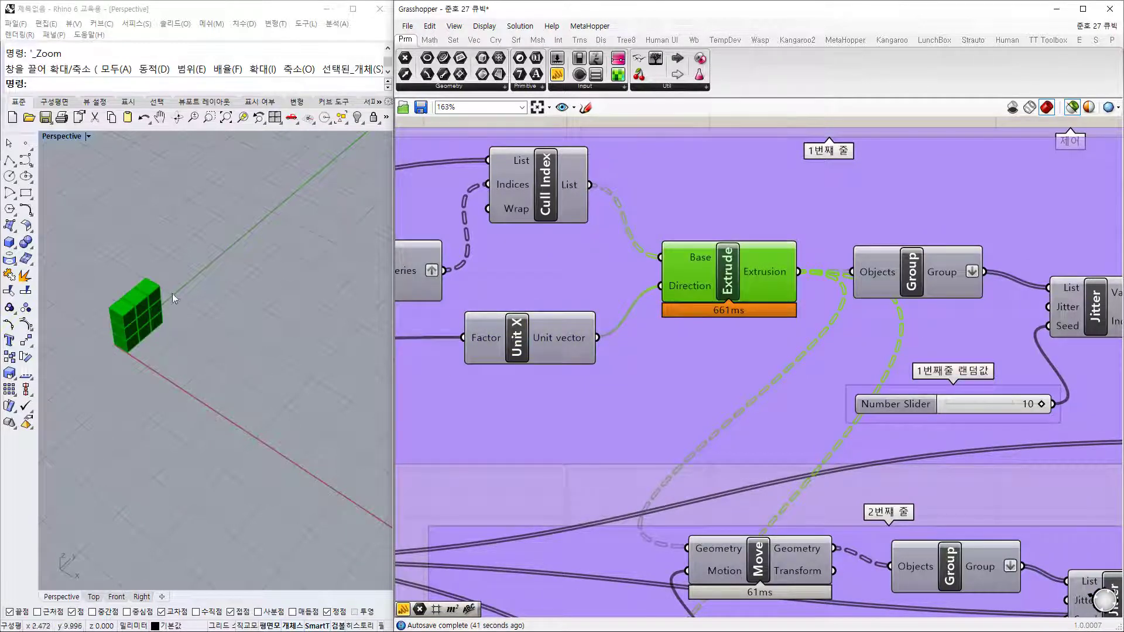
Step: Nudge the Group, Jitter and Move components into alignment and preview the jittered block field
right_click_drag(955, 339, 641, 349)
left_click_drag(604, 296, 644, 295)
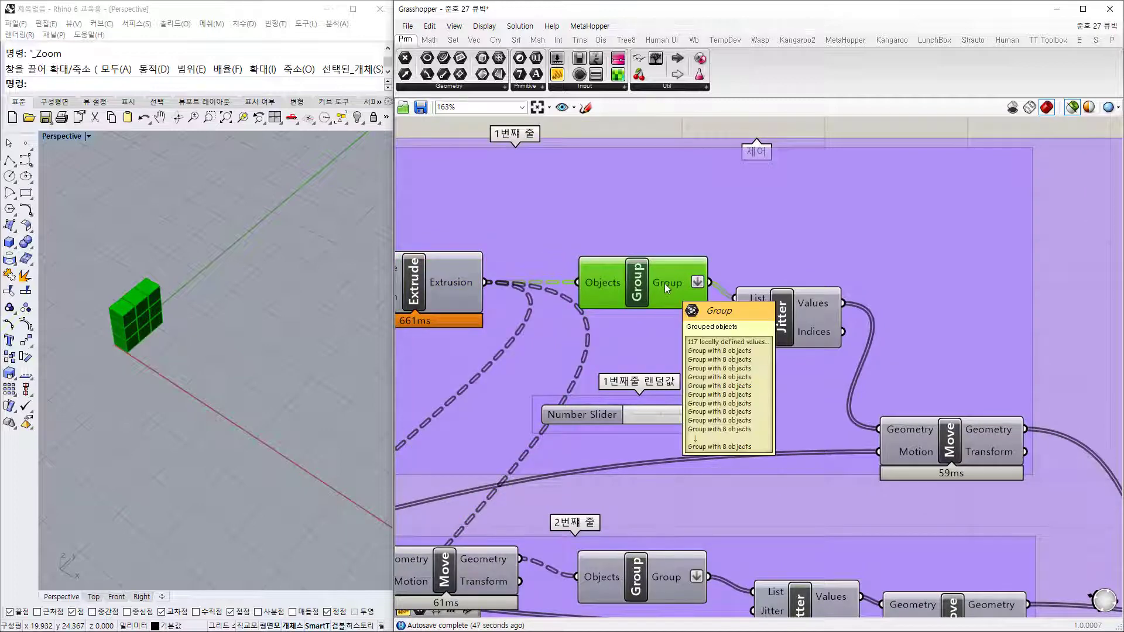
mouse_move(665, 283)
left_click_drag(785, 334, 811, 332)
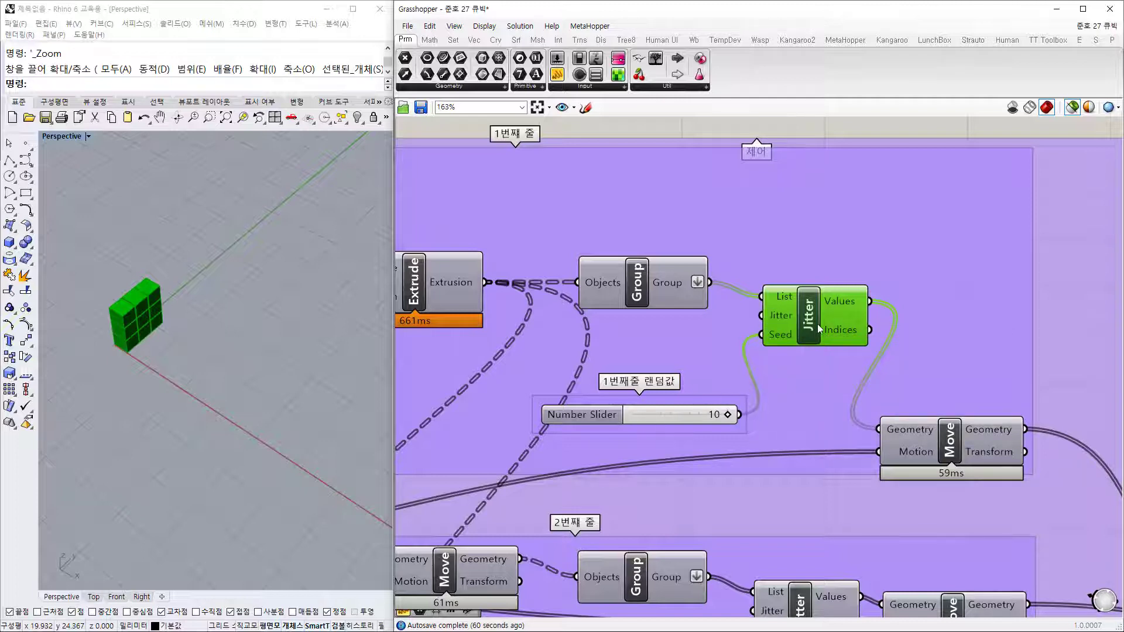
left_click_drag(820, 328, 821, 321)
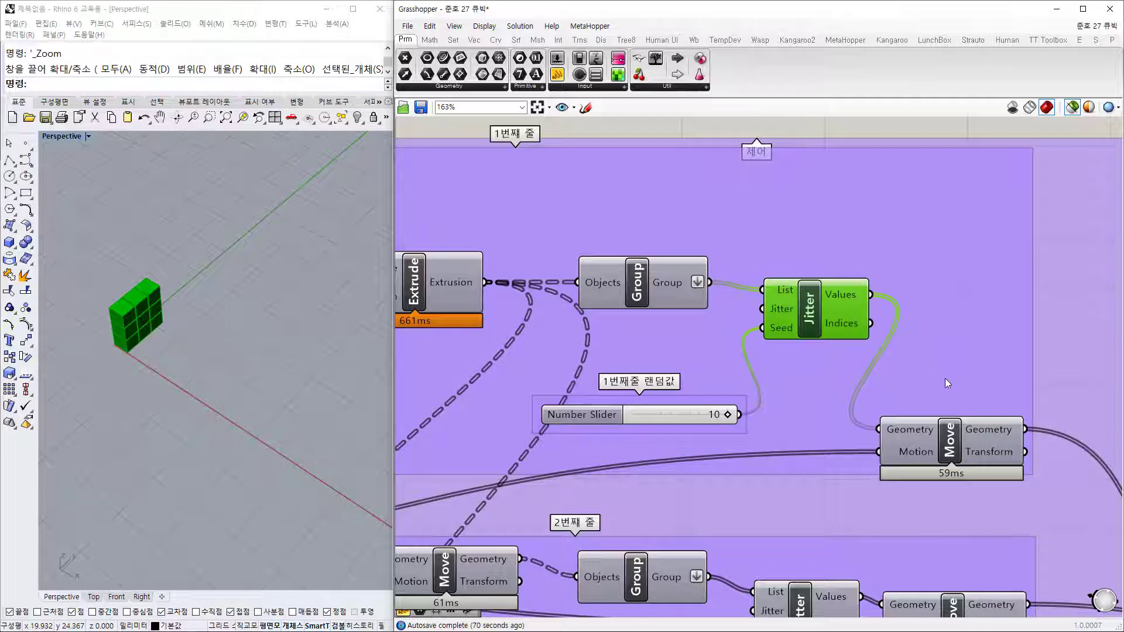
left_click_drag(958, 454, 989, 452)
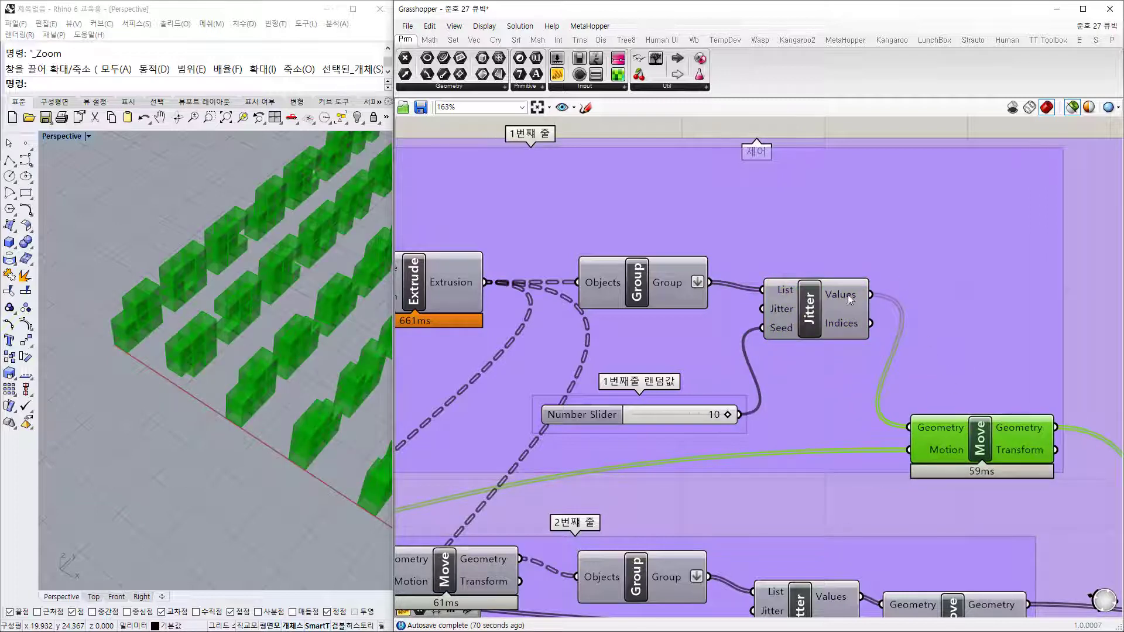
mouse_move(854, 301)
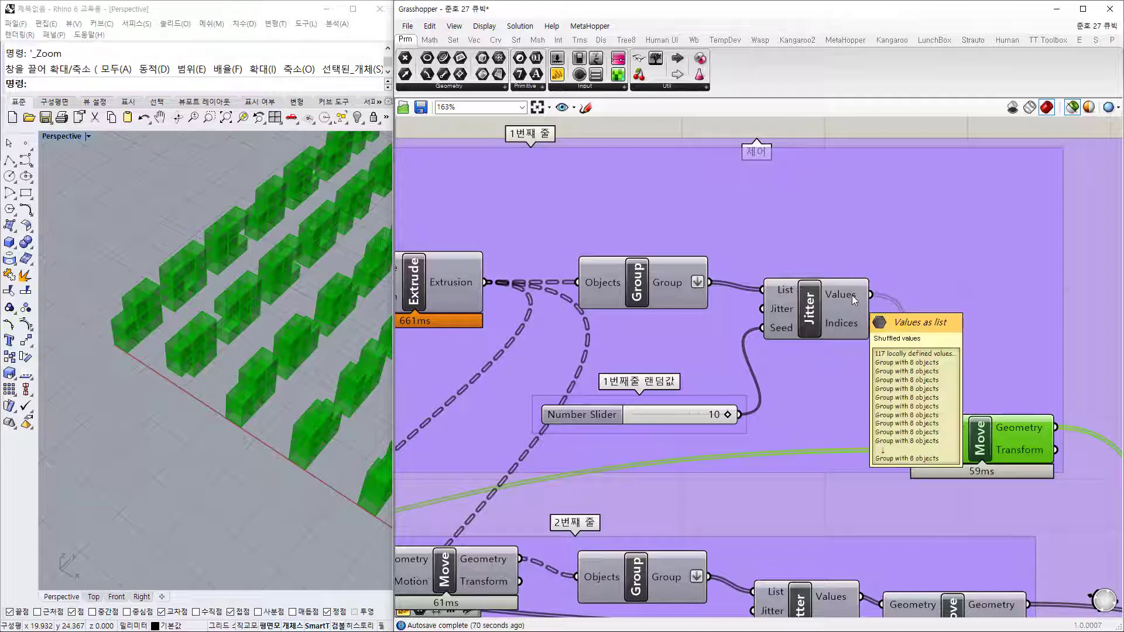
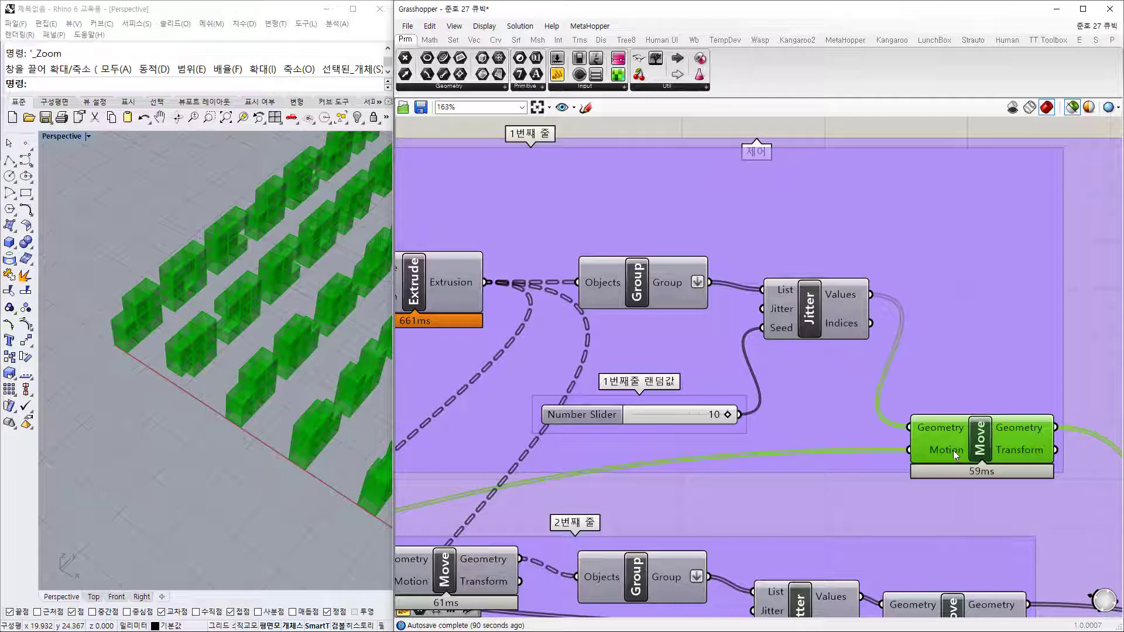
Step: Preview the Square grid, the Jitter output and the first-row moved blocks, orbiting around them in Rhino
scroll(960, 453, "down", 5)
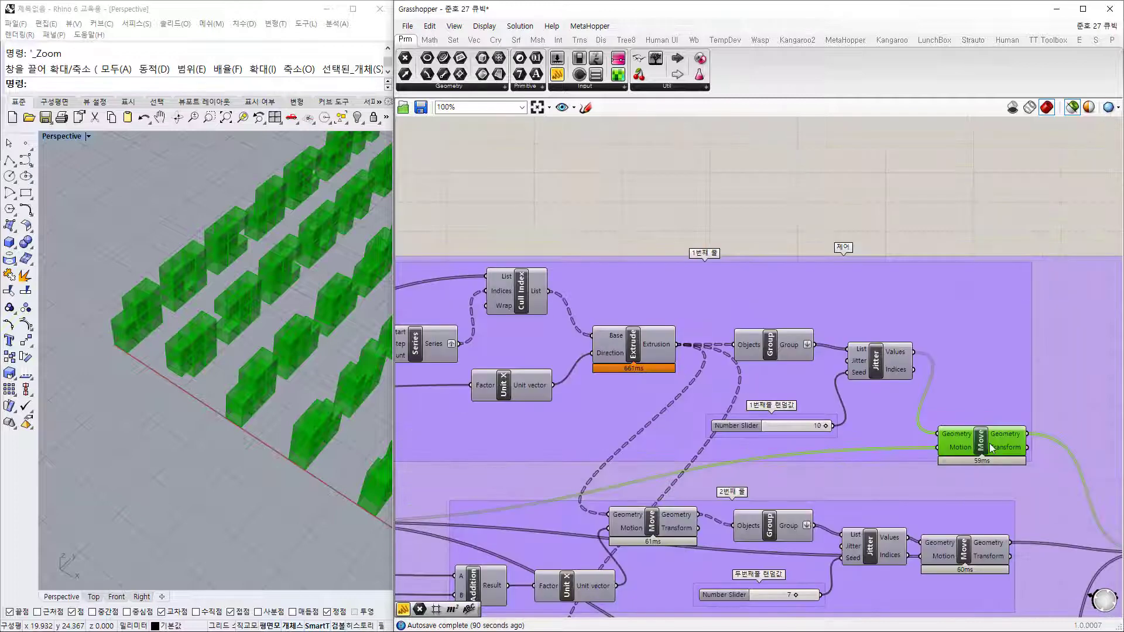
scroll(647, 497, "up", 5)
left_click(553, 465)
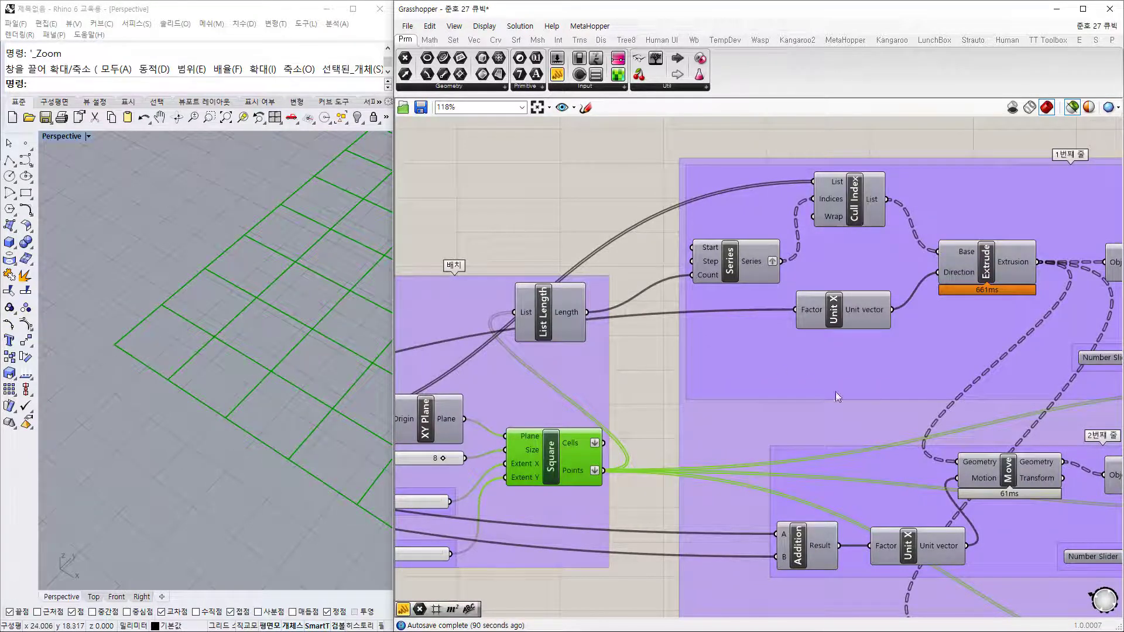
right_click_drag(1031, 402, 662, 351)
right_click_drag(860, 355, 672, 372)
left_click(844, 350)
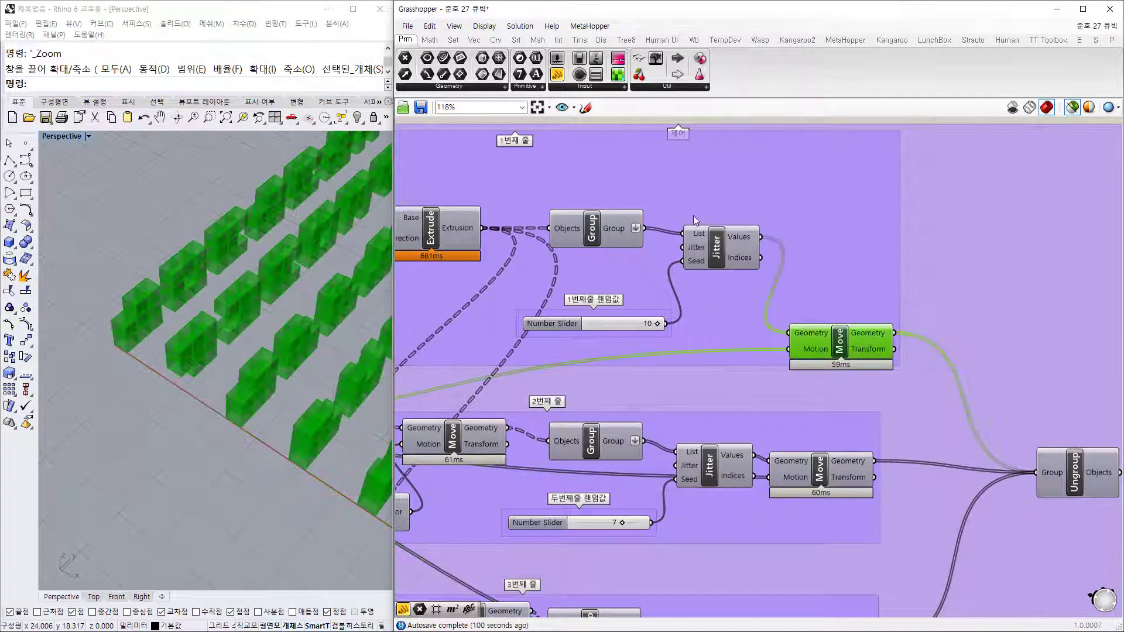
left_click(719, 252)
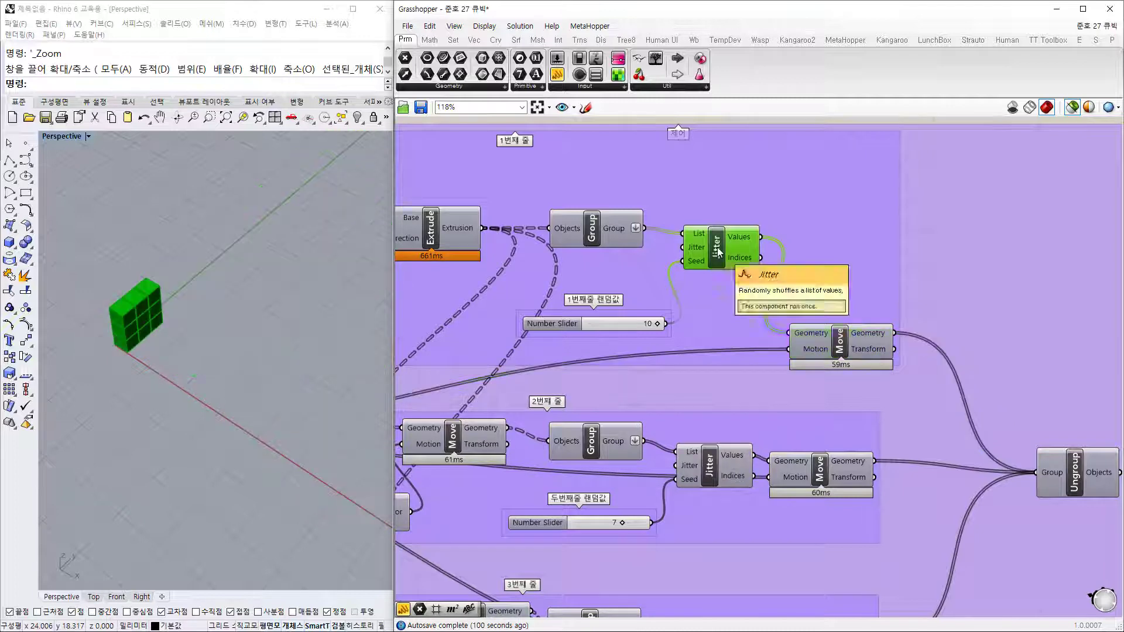
left_click(842, 347)
scroll(254, 393, "down", 5)
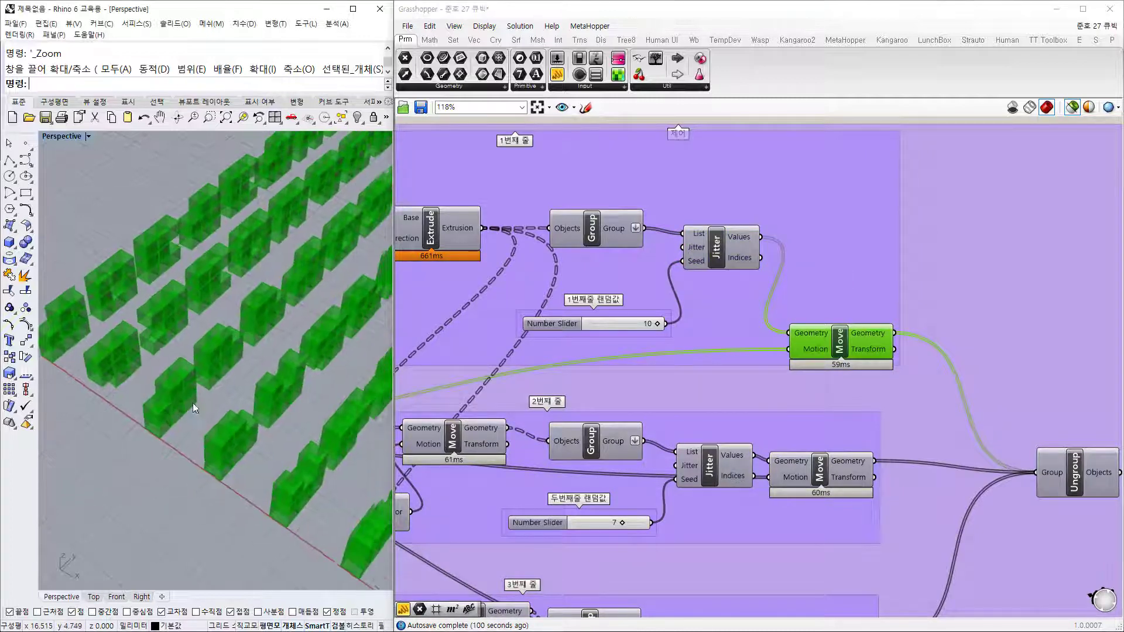
right_click_drag(318, 339, 292, 328)
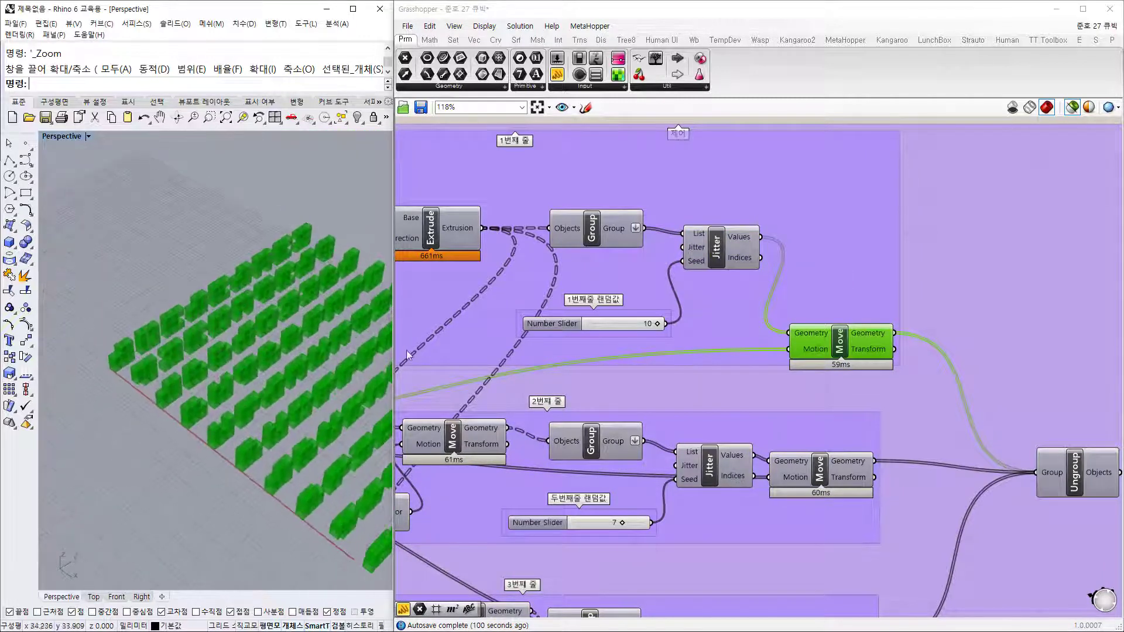
scroll(629, 318, "up", 5)
scroll(655, 351, "up", 1)
Step: Try another first-row seed value, then preview the second-row and third-row moved blocks
mouse_move(710, 328)
left_mouse_down()
mouse_move(481, 333)
mouse_move(722, 329)
left_mouse_up()
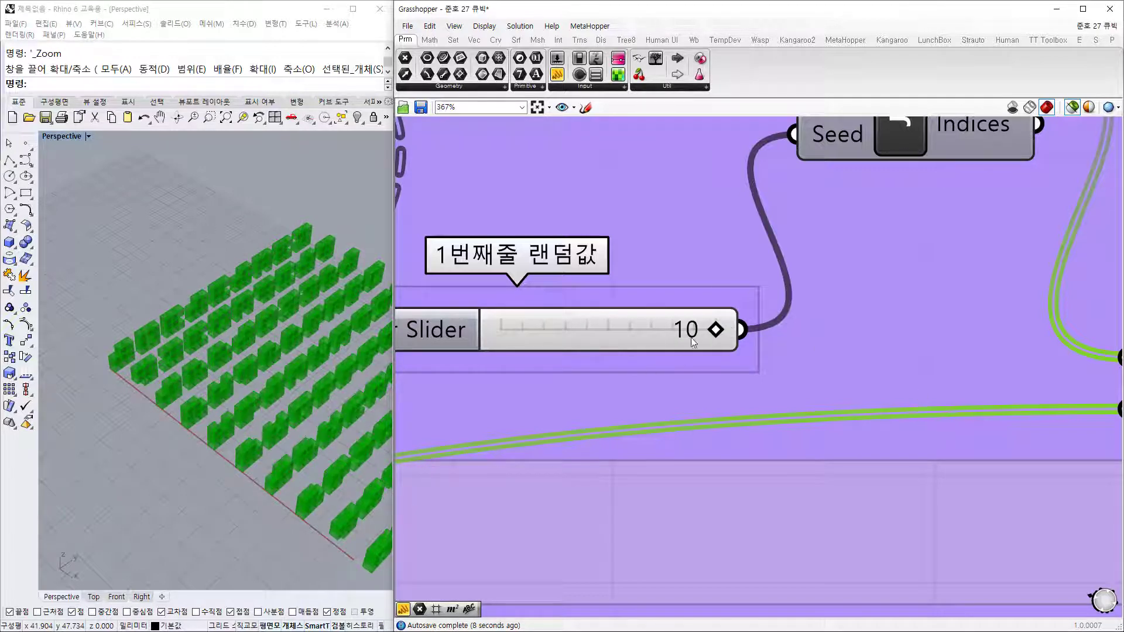
scroll(757, 335, "down", 4)
scroll(804, 380, "down", 3)
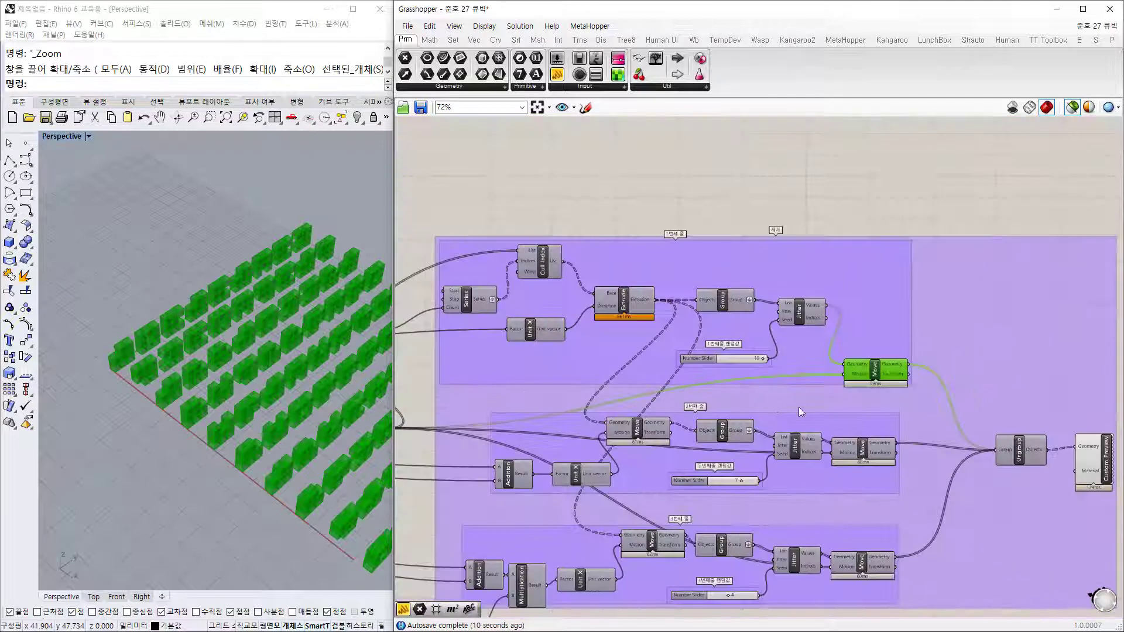
right_click_drag(952, 377, 942, 266)
scroll(900, 272, "up", 3)
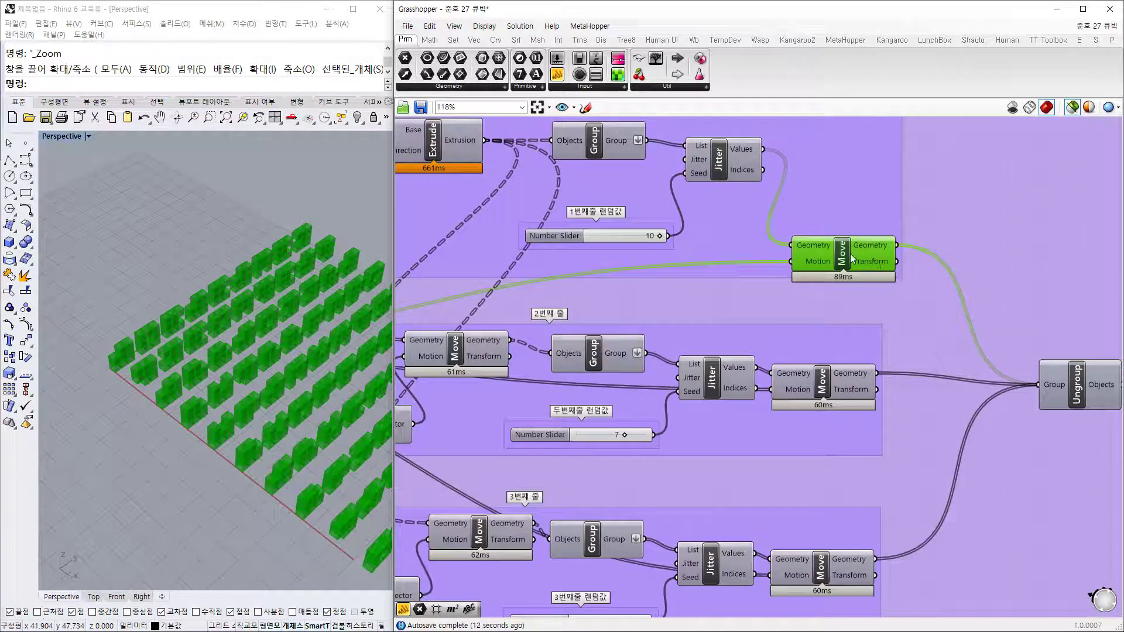
scroll(846, 378, "down", 2)
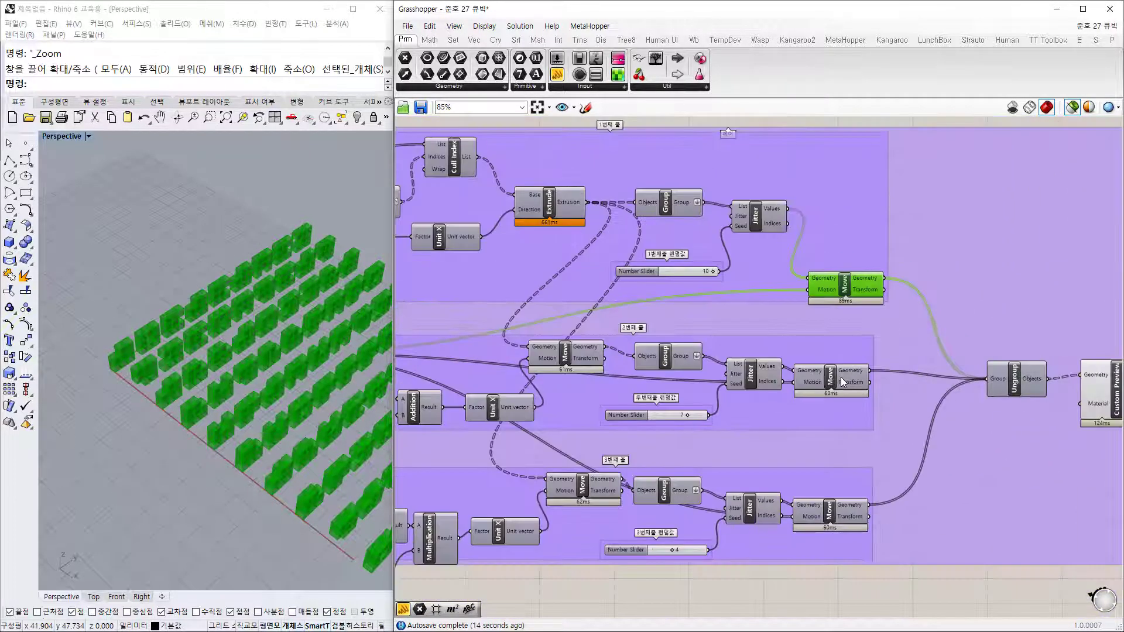
left_click(841, 378)
left_click(831, 511)
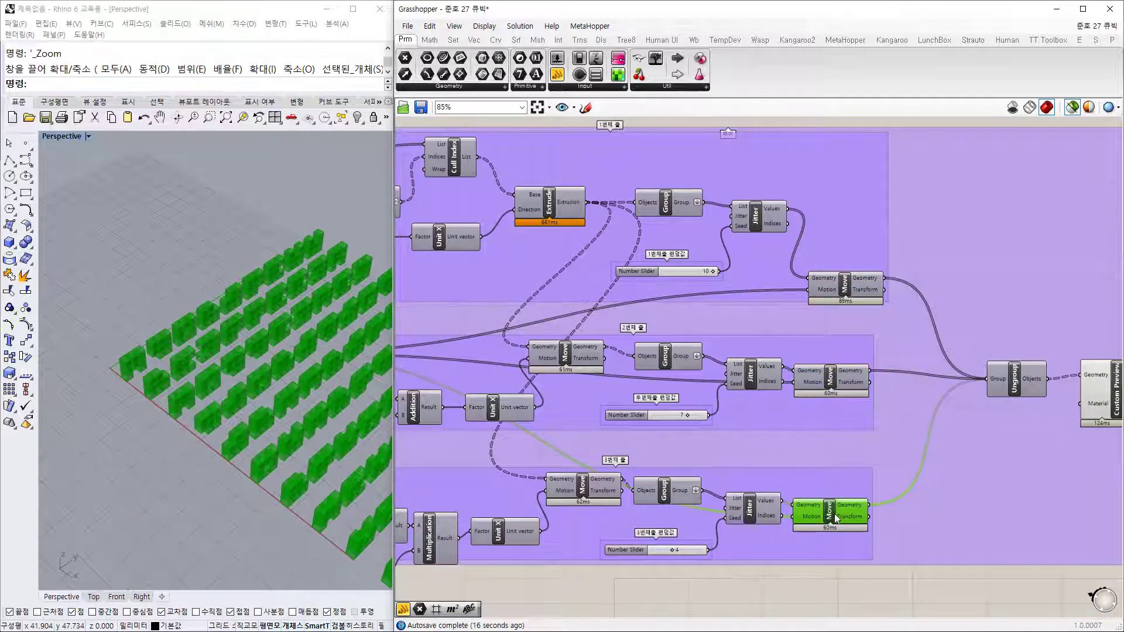
Step: Review the Square and third-row inputs, clear the Rhino preview, and preview the extruded base blocks
right_click_drag(656, 410, 918, 285)
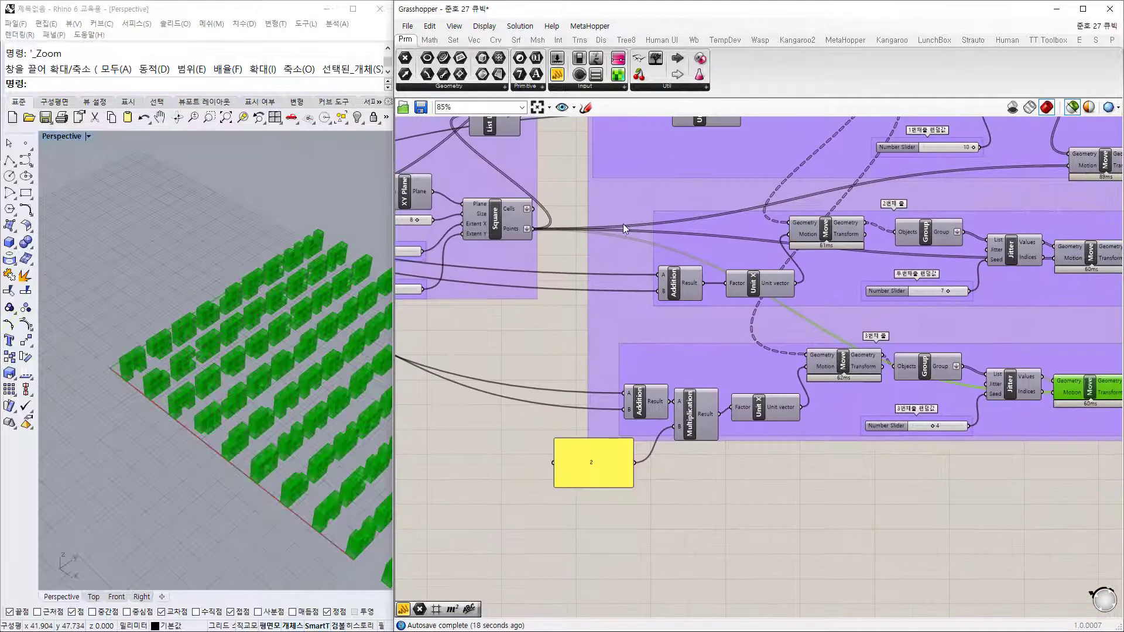
right_click_drag(623, 222, 509, 276)
left_click(880, 575)
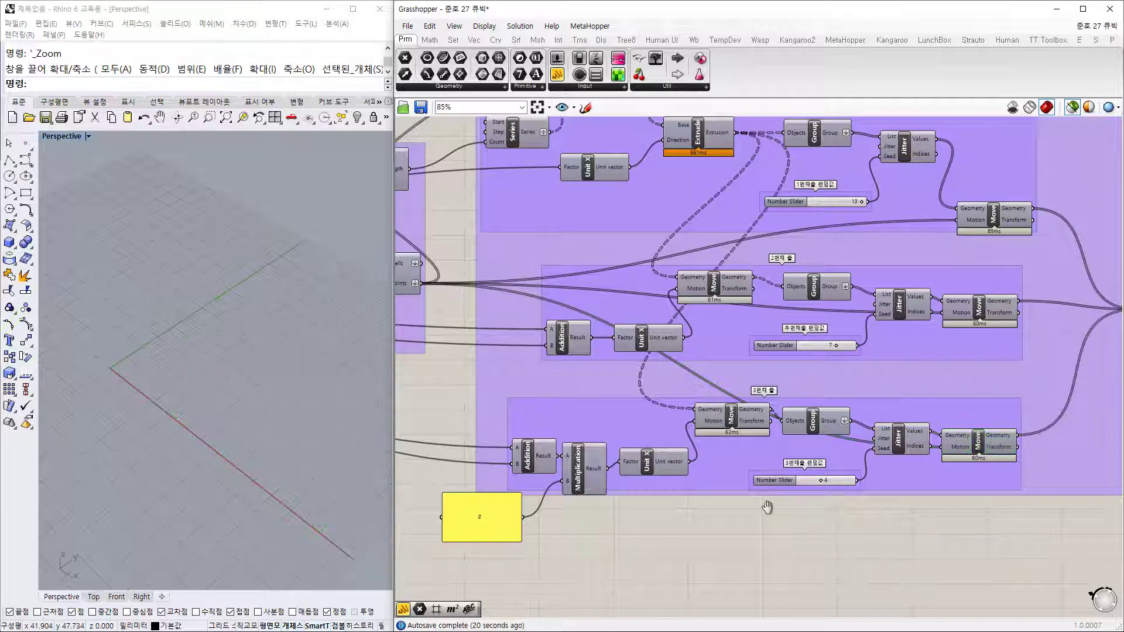
right_click_drag(764, 503, 820, 554)
left_click(762, 189)
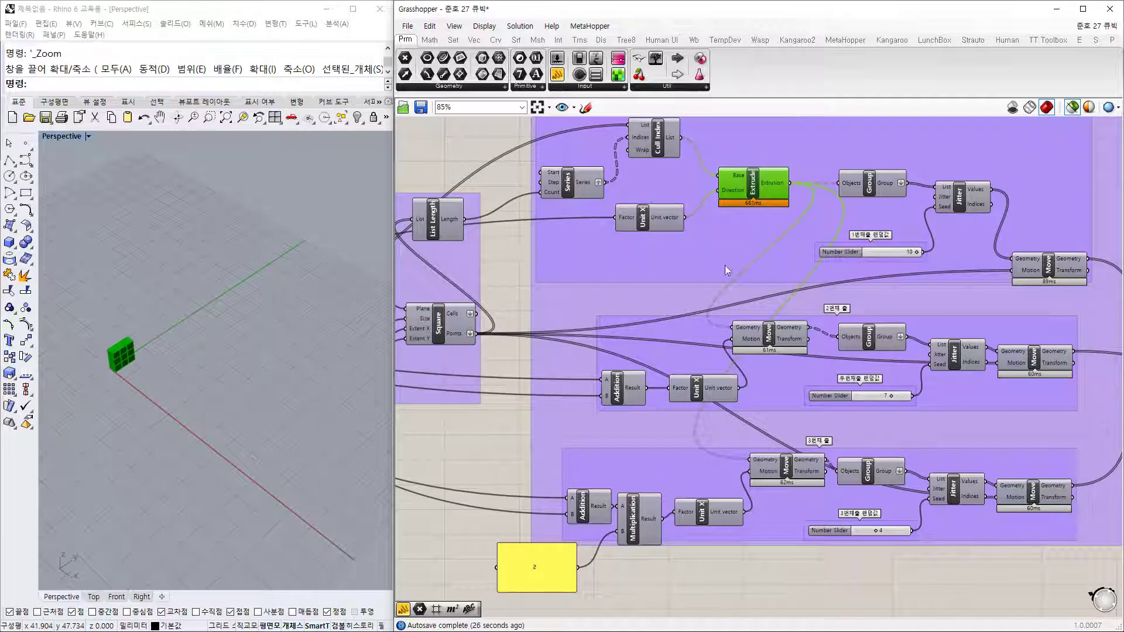
Step: Toggle previews of the first-, second- and third-row grouped blocks and the extruded base blocks
scroll(864, 329, "up", 1)
left_click(867, 337)
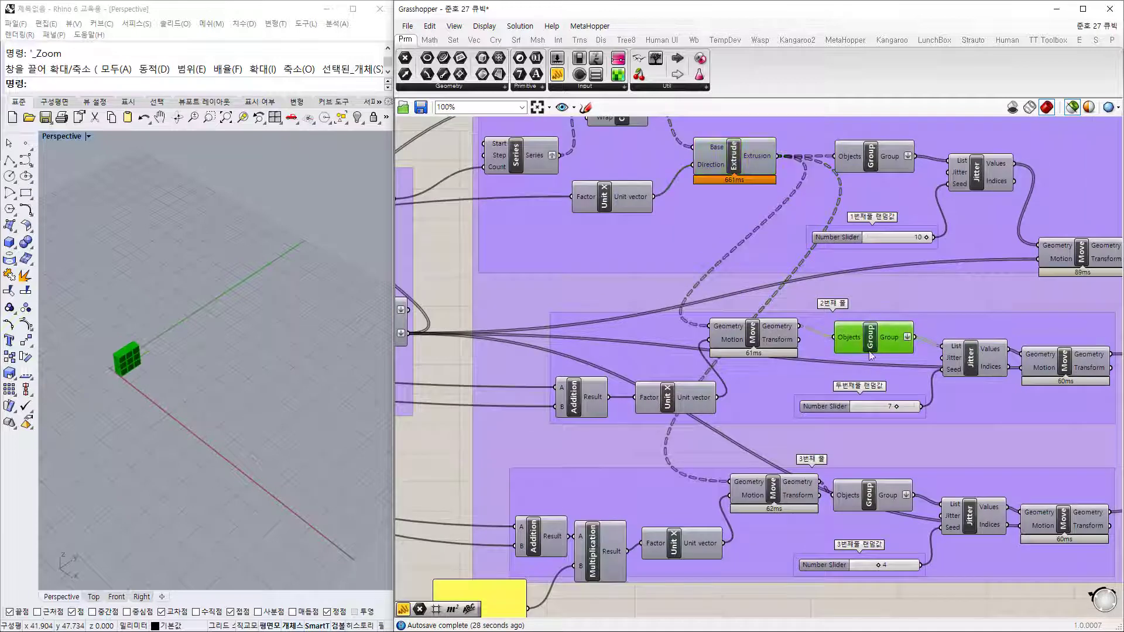
left_click(878, 502)
left_click(874, 165)
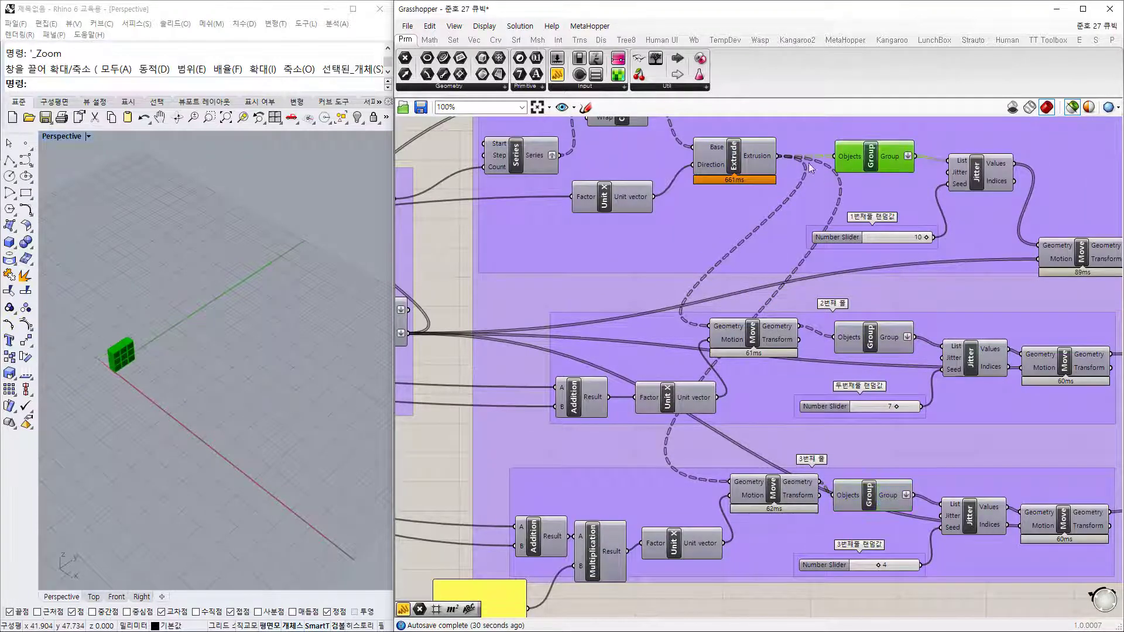
left_click(754, 159)
left_click(875, 164)
left_click(879, 347)
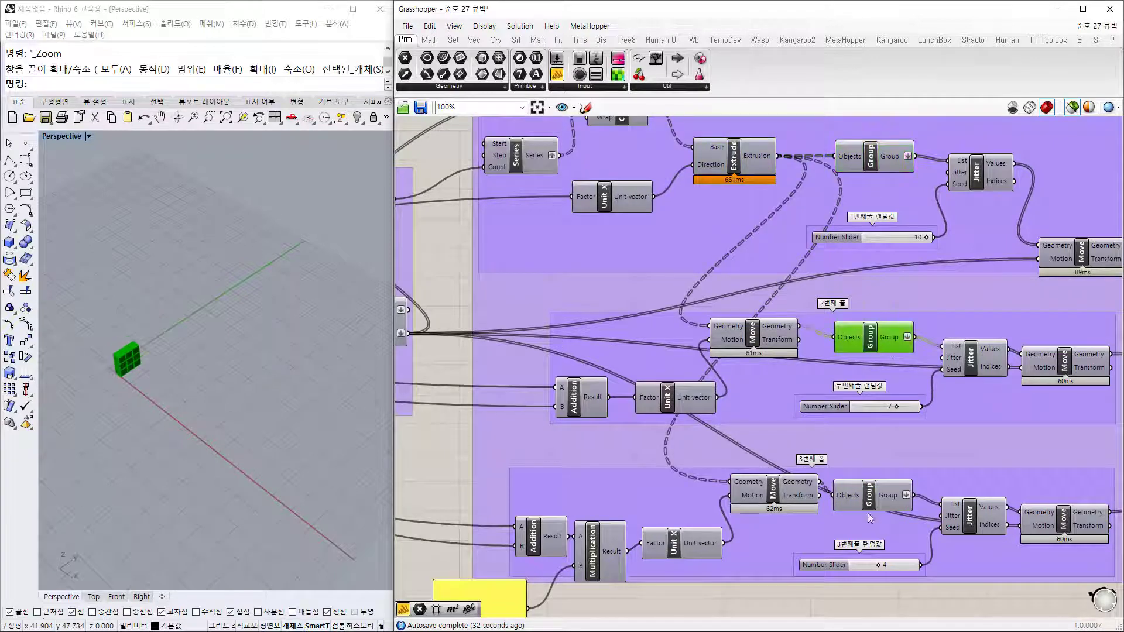
left_click(877, 507)
Step: Inspect the second-row Unit X and Addition, and preview the base, second- and third-row moved blocks
right_click_drag(778, 419, 795, 382)
left_click(772, 303)
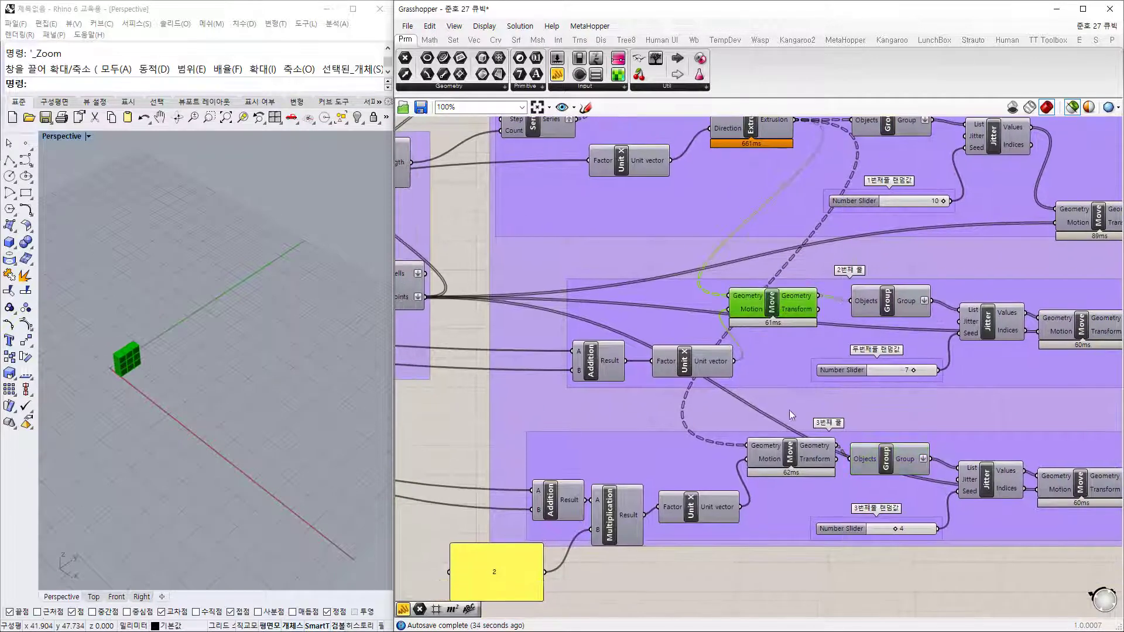
left_click(790, 455)
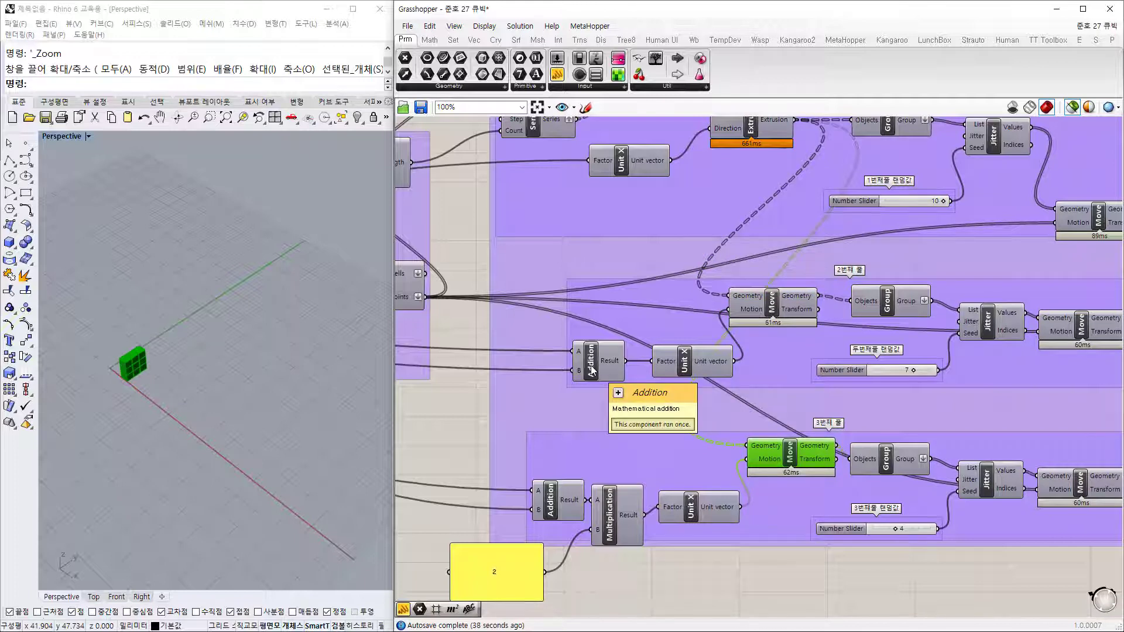
left_click(686, 364)
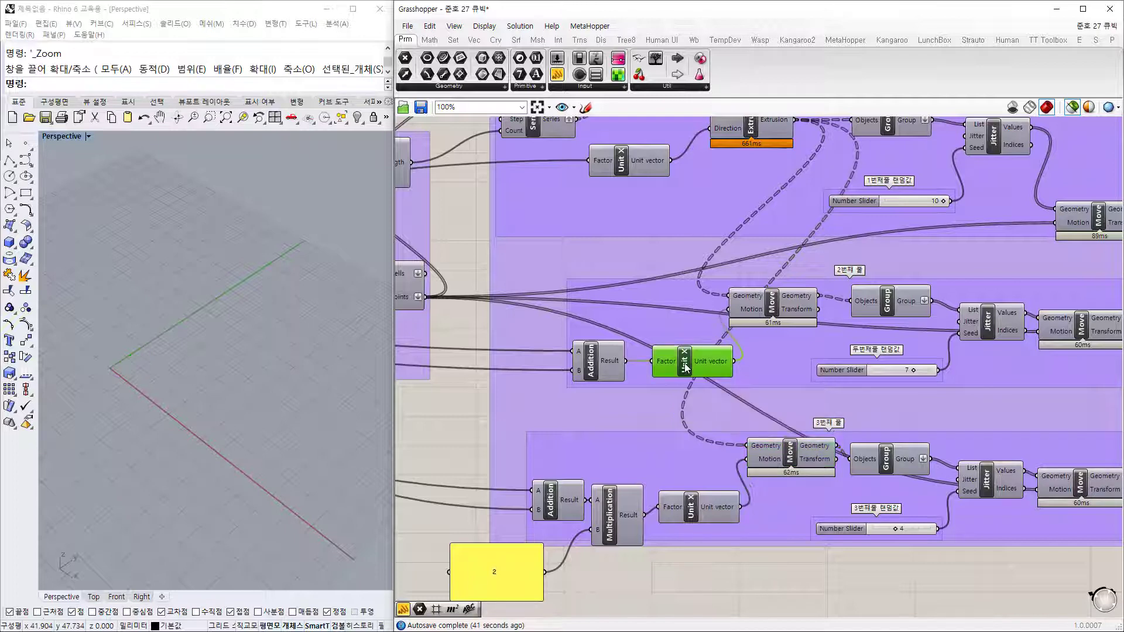
left_click(592, 363)
left_click(779, 322)
right_click_drag(209, 424, 164, 396)
right_click_drag(641, 230, 642, 288)
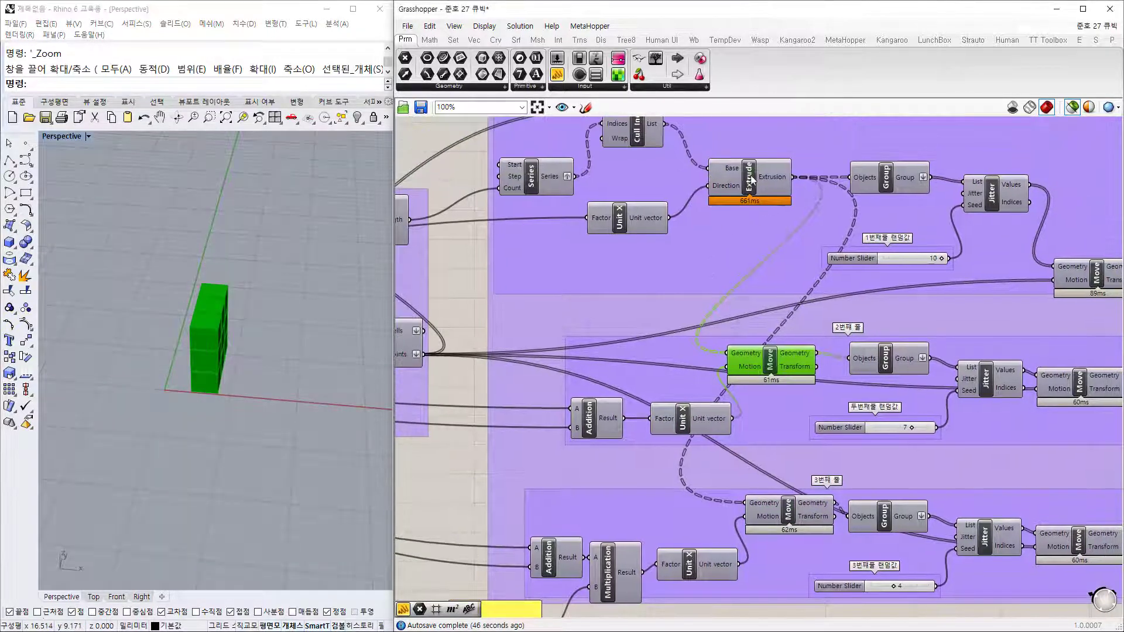
left_click(754, 175)
left_click(770, 360)
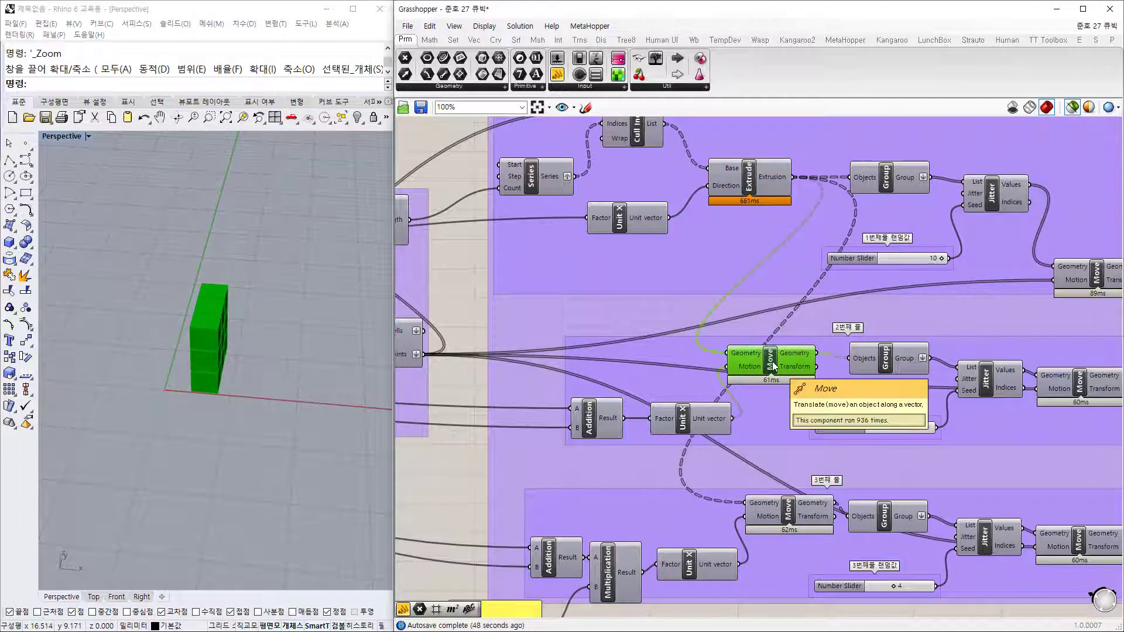
left_click(793, 512)
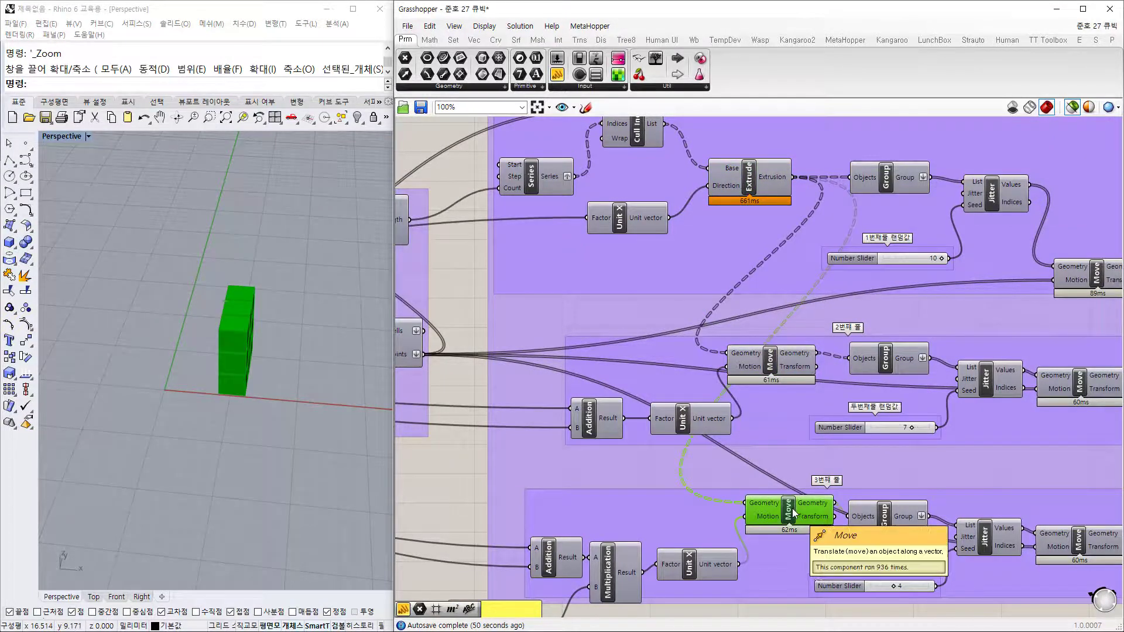
Step: Pan and recentre the whole definition on the canvas, orbiting around the green block
right_click_drag(874, 341, 690, 328)
right_click_drag(525, 220, 574, 209)
scroll(543, 233, "down", 2)
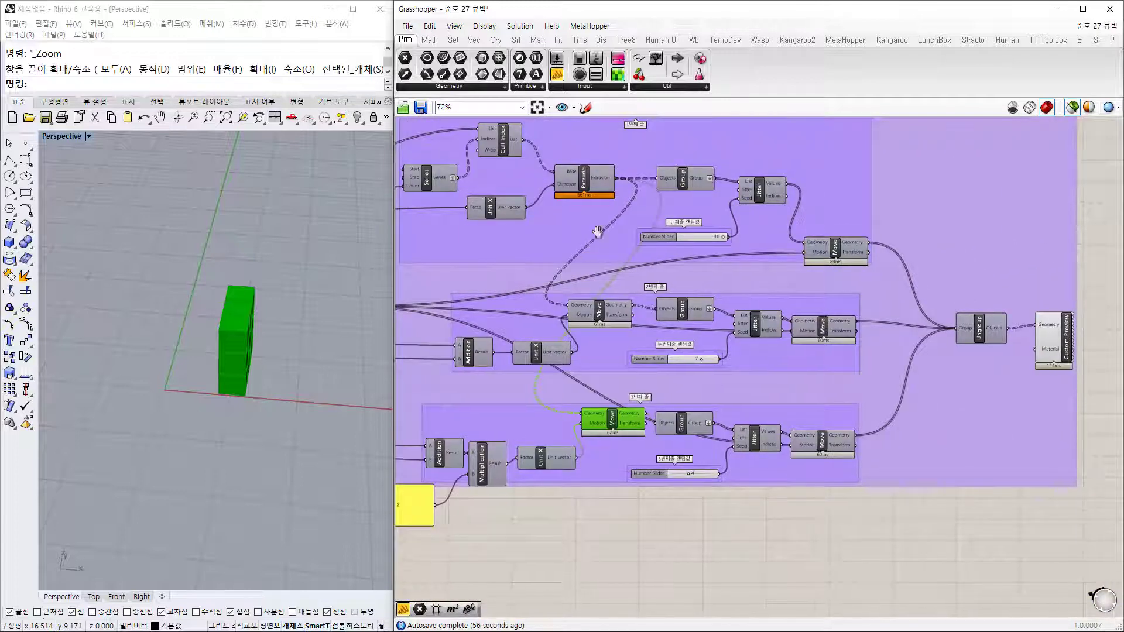
right_click_drag(597, 232, 626, 248)
mouse_move(304, 392)
right_mouse_down()
mouse_move(266, 394)
mouse_move(297, 389)
right_mouse_up()
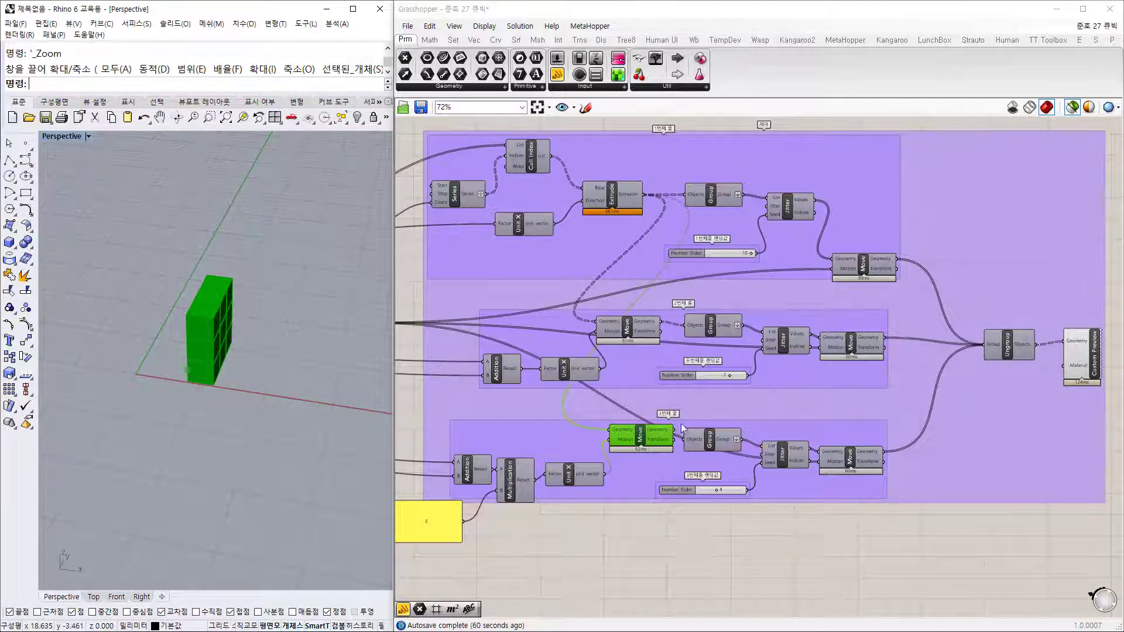
right_click_drag(608, 508, 682, 419)
scroll(683, 420, "down", 2)
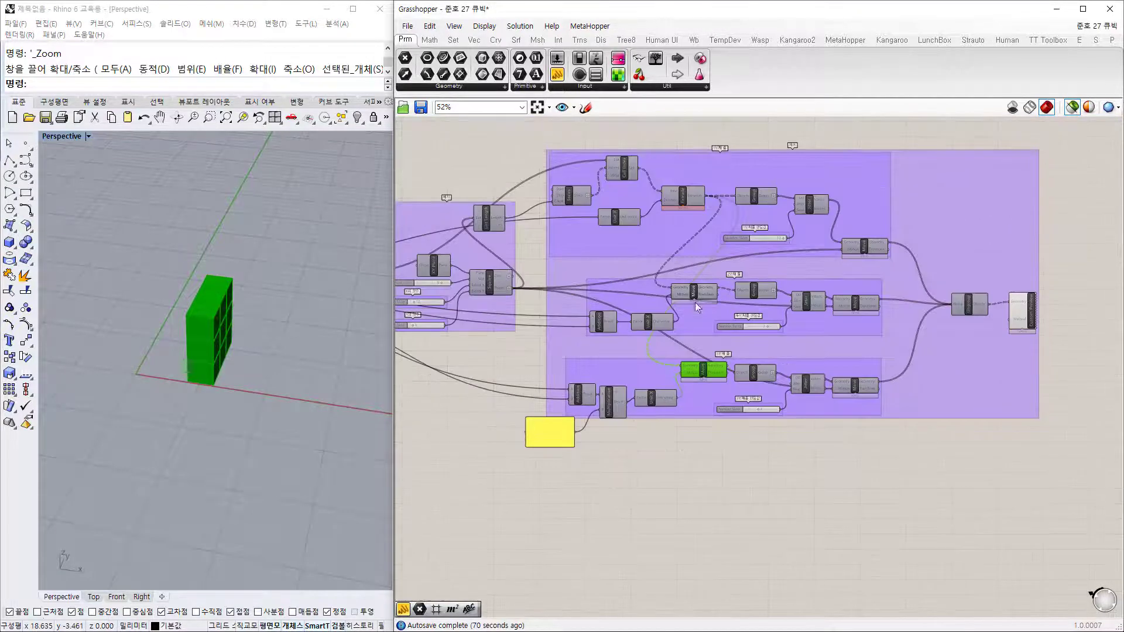
scroll(737, 208, "up", 1)
scroll(627, 378, "down", 1)
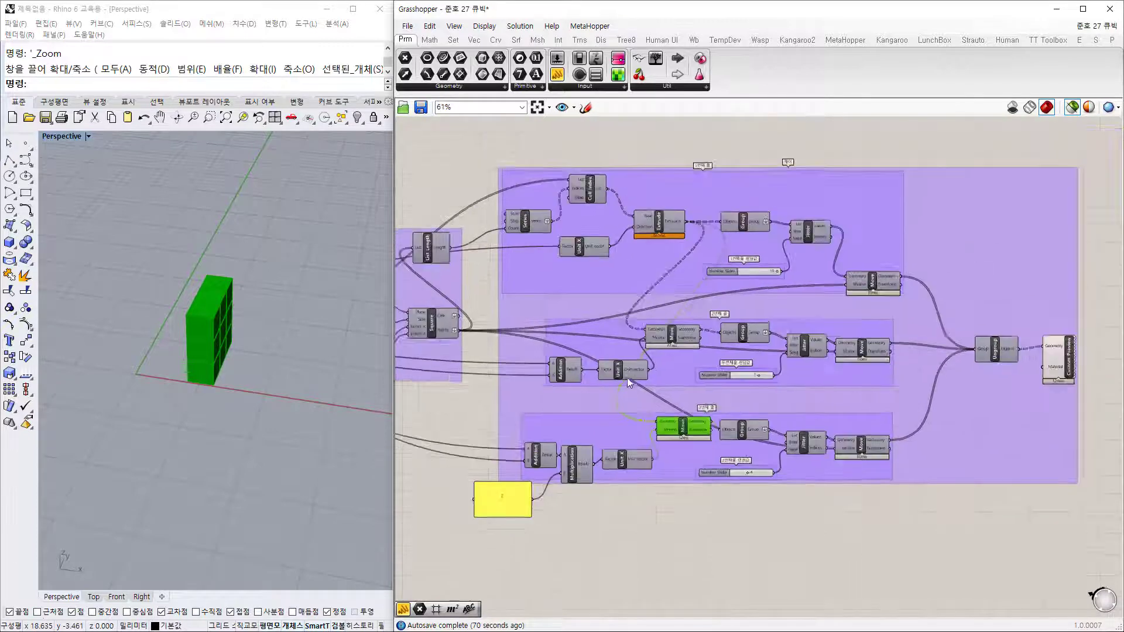
scroll(647, 236, "up", 1)
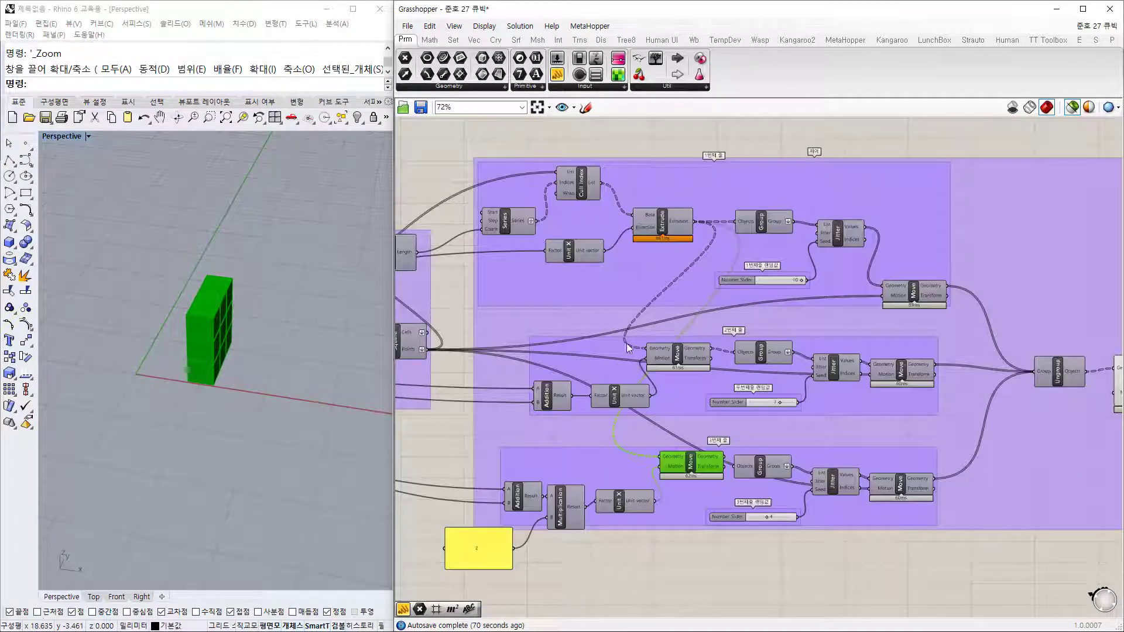
right_click_drag(726, 277, 739, 246)
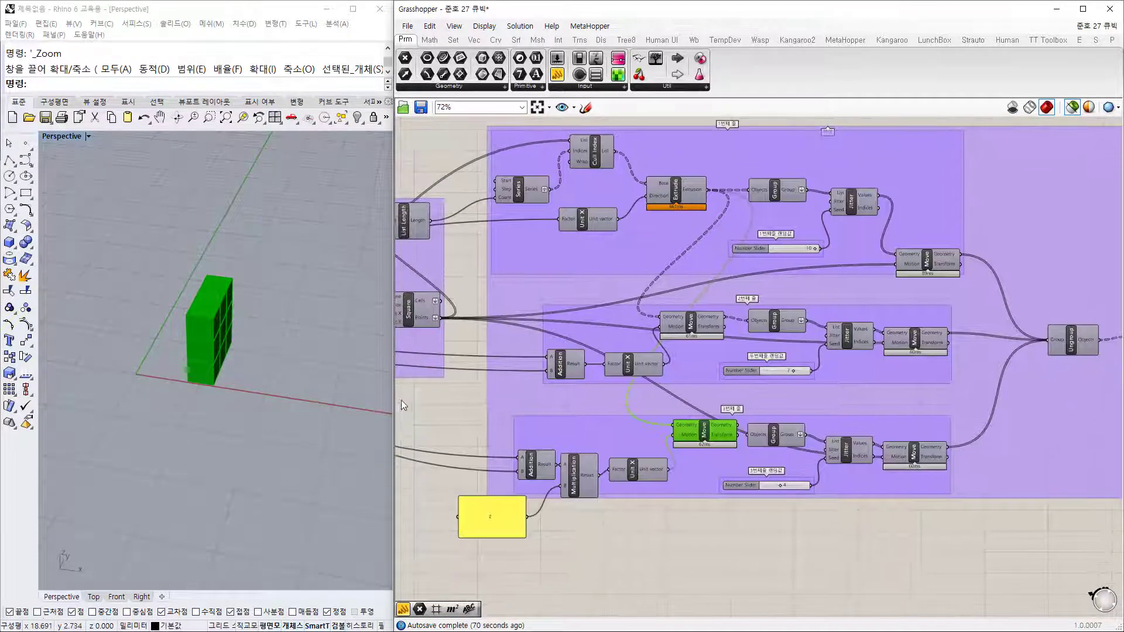
Step: Widen the Grasshopper window over the viewport and recentre the definition with the Square inputs visible
left_click_drag(393, 404, 275, 404)
right_click_drag(226, 406, 181, 366, "shift")
right_click_drag(585, 314, 745, 267)
right_click_drag(558, 239, 554, 279)
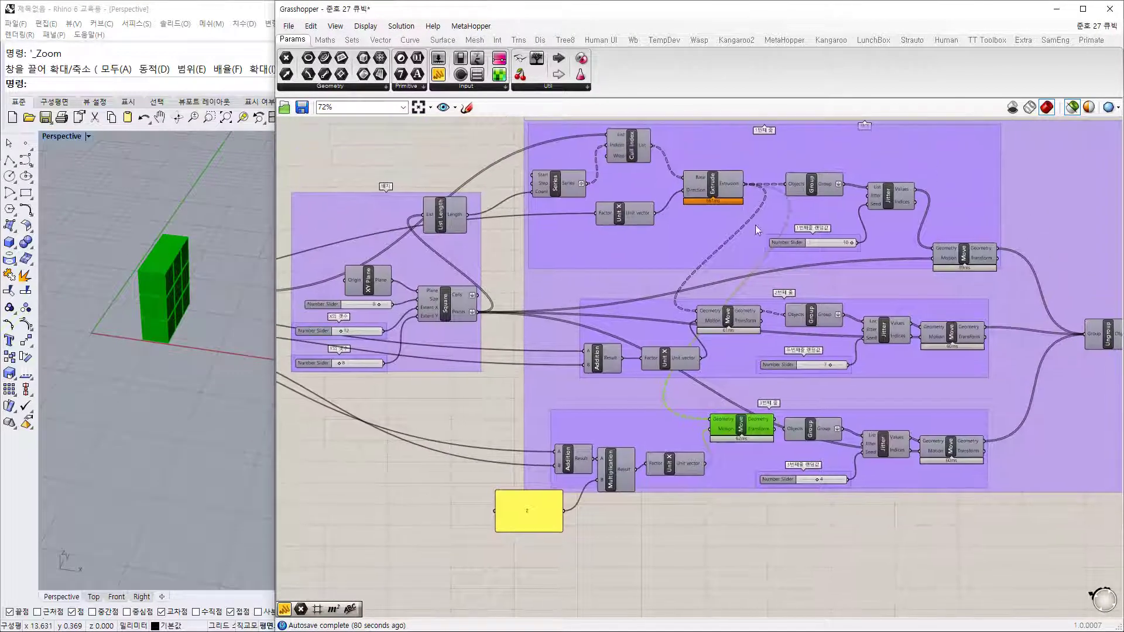
left_click(713, 186)
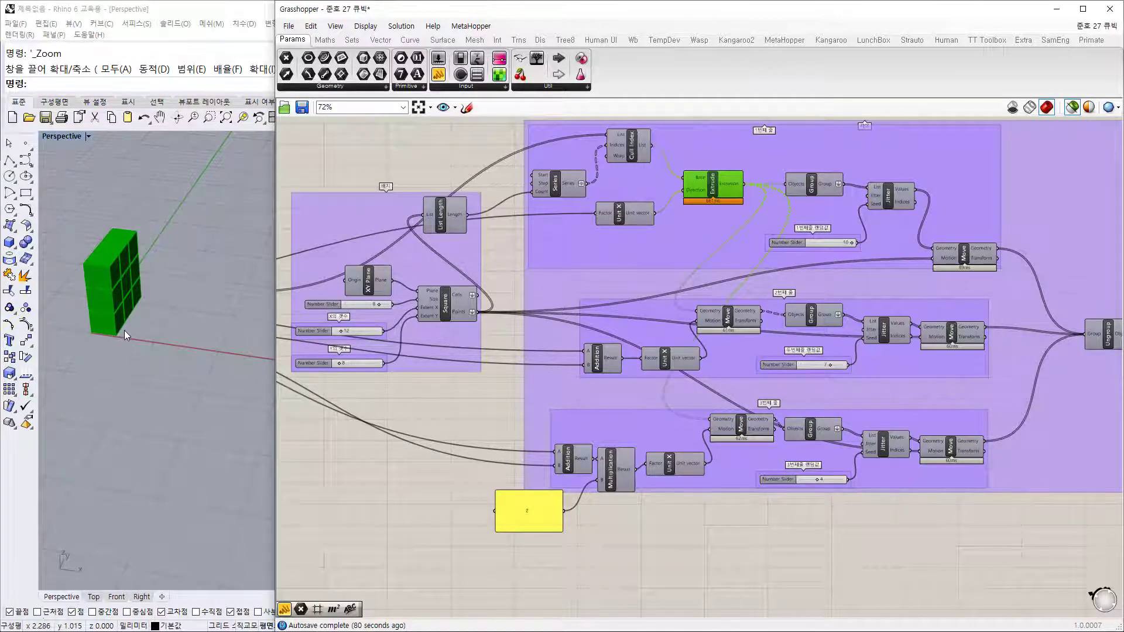
left_click(634, 151)
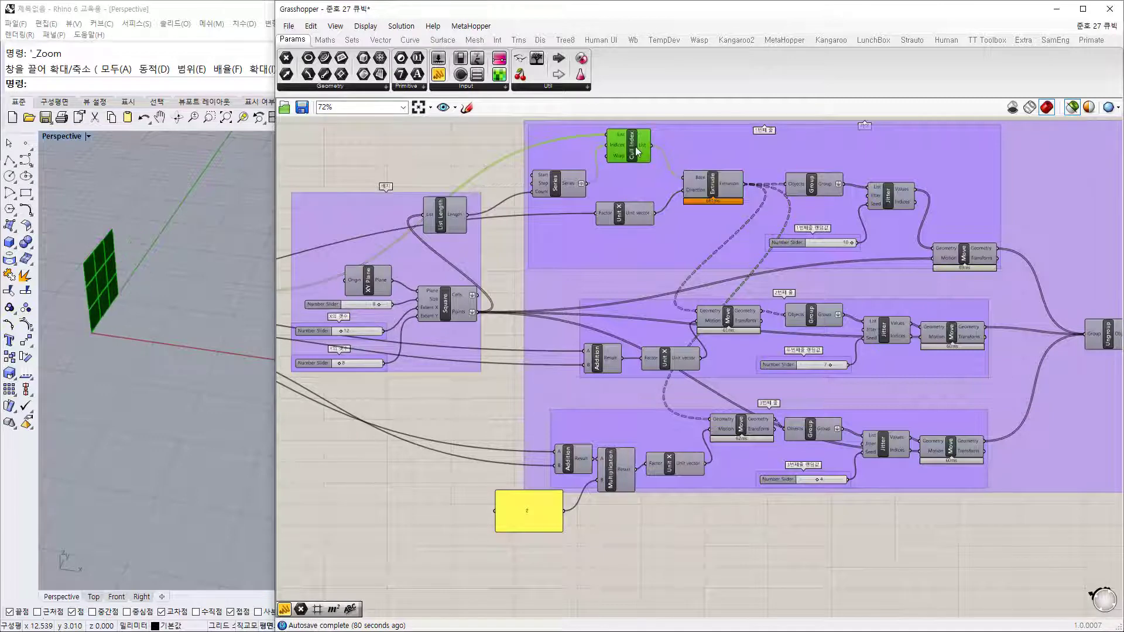
left_click(726, 194)
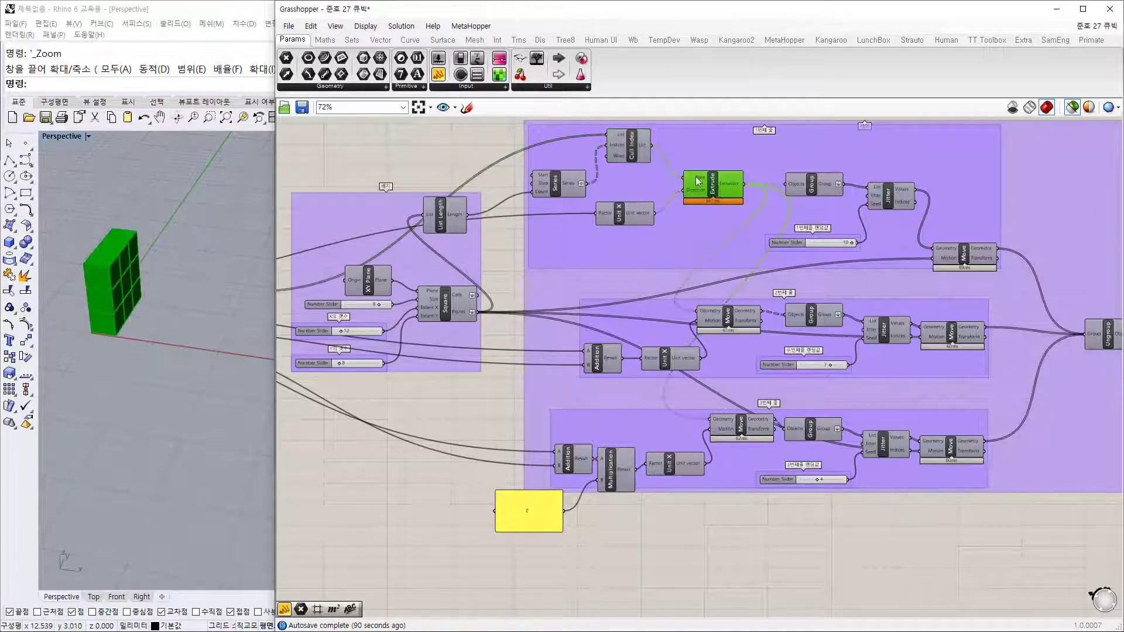
scroll(631, 148, "up", 2)
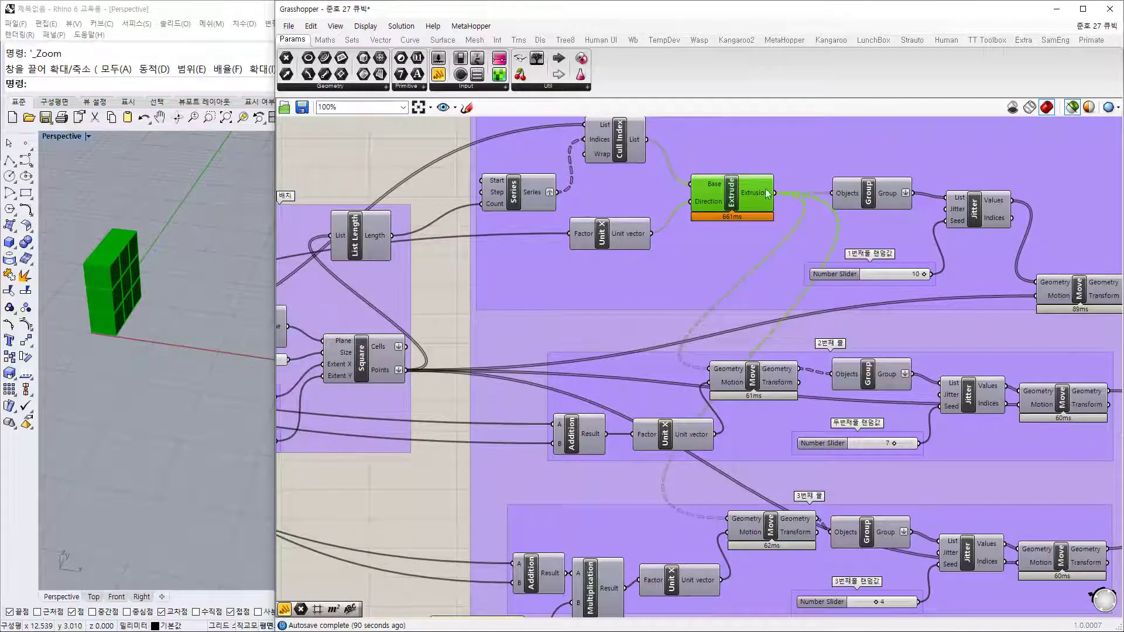
scroll(736, 218, "up", 3)
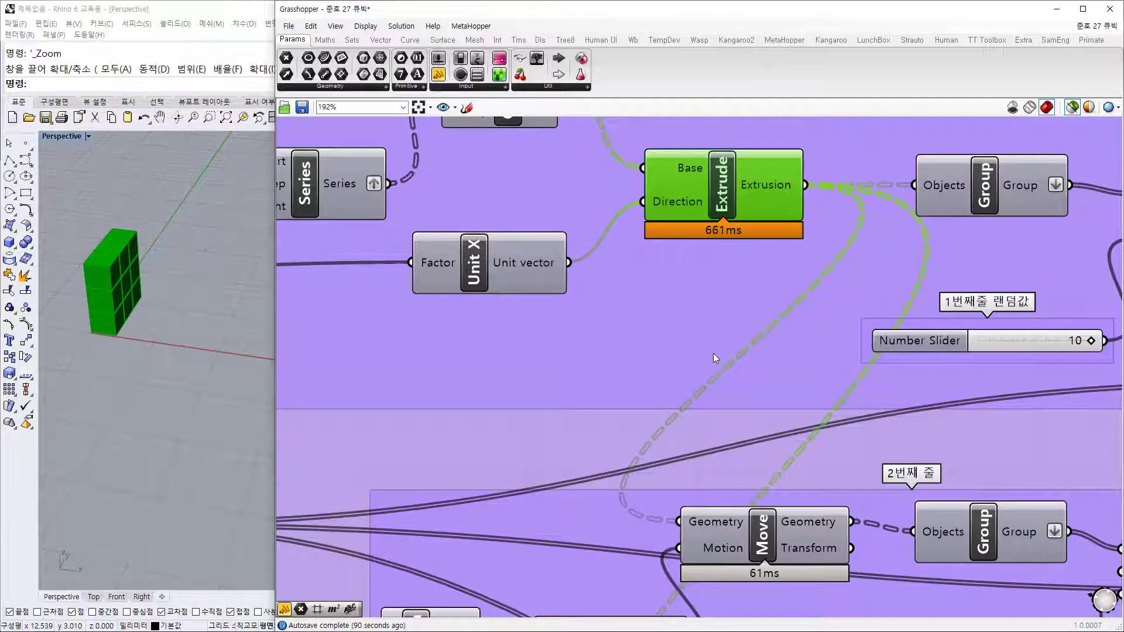
scroll(714, 352, "down", 2)
scroll(708, 344, "down", 1)
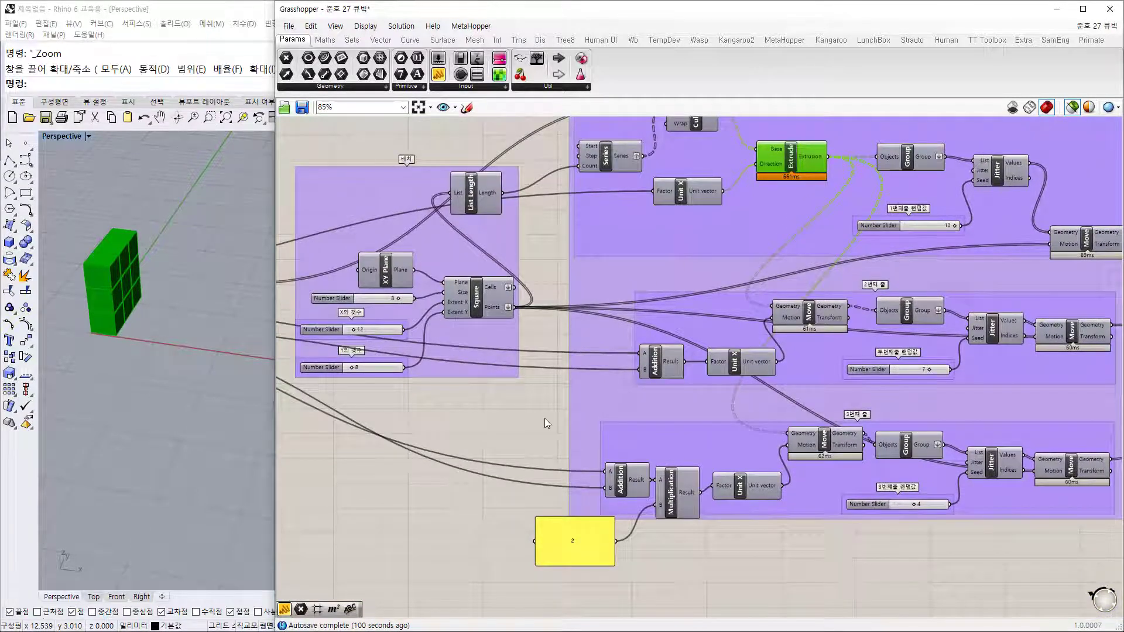
left_click(545, 419)
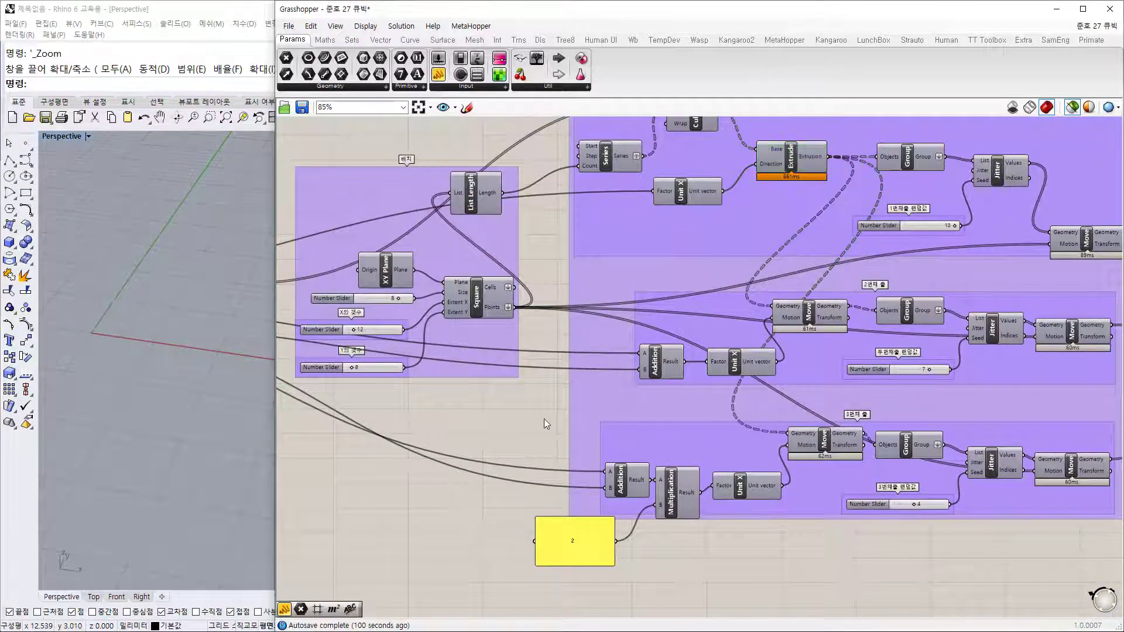
scroll(577, 379, "down", 1)
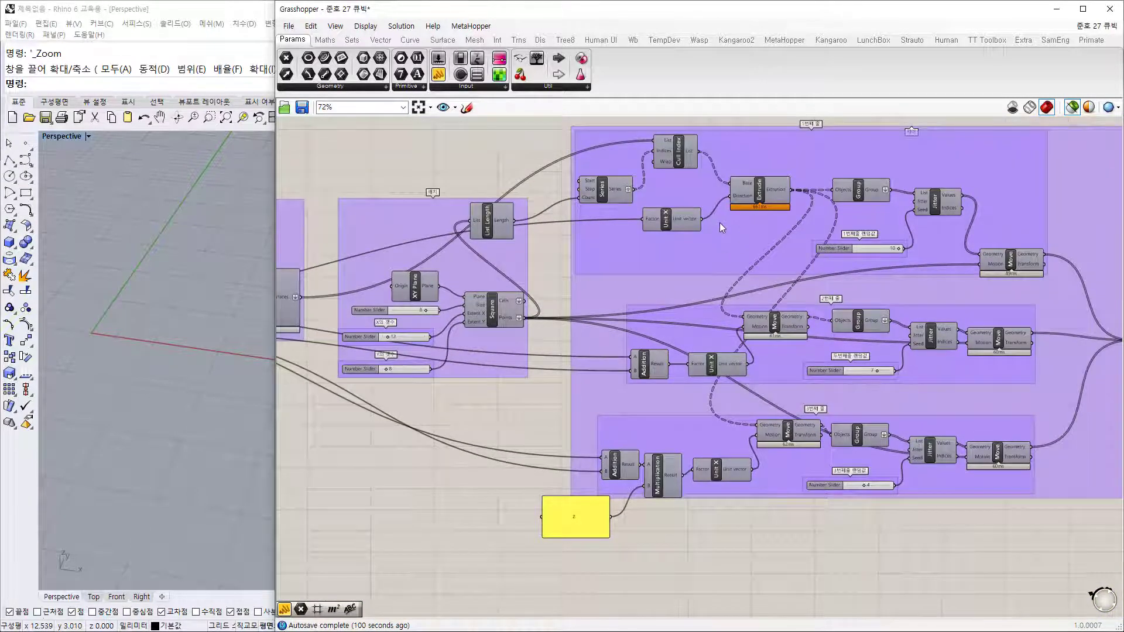
left_click(760, 194)
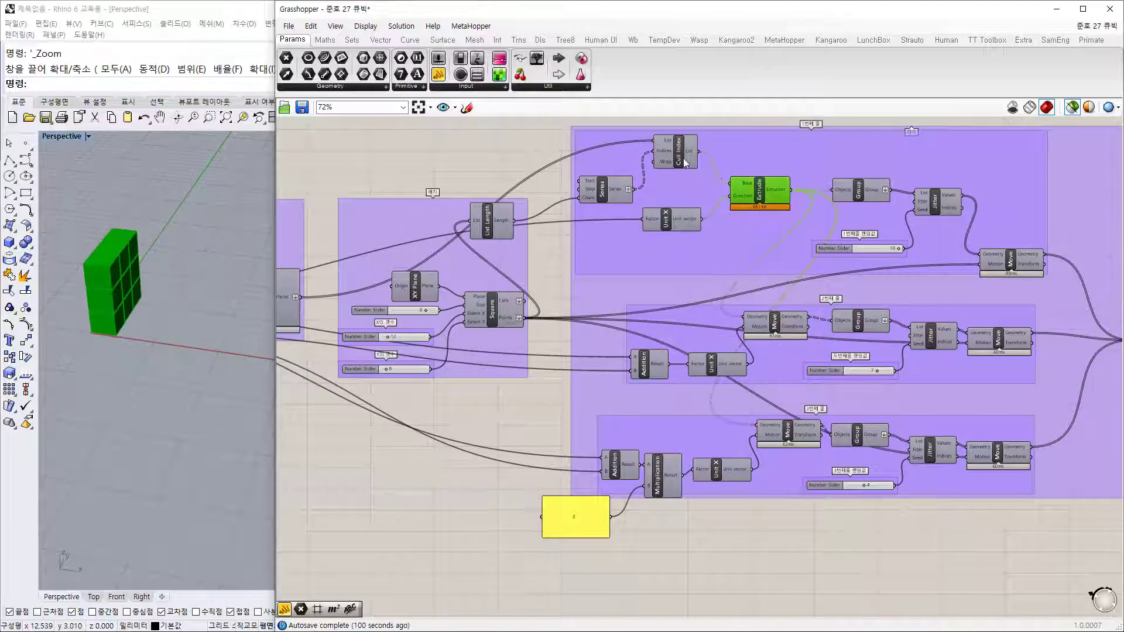
left_click(680, 154)
left_click(774, 196)
right_click_drag(302, 295, 424, 259)
Step: Add a Srf parameter and wire the Boundary Surfaces output into it
left_click(403, 261)
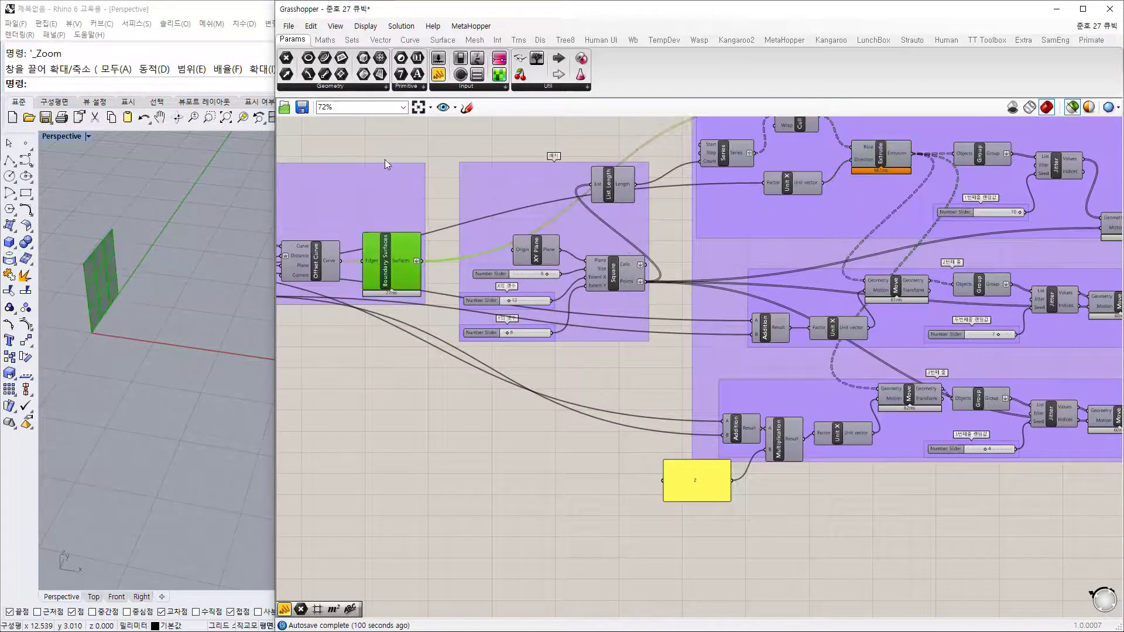
left_click_drag(364, 75, 530, 495)
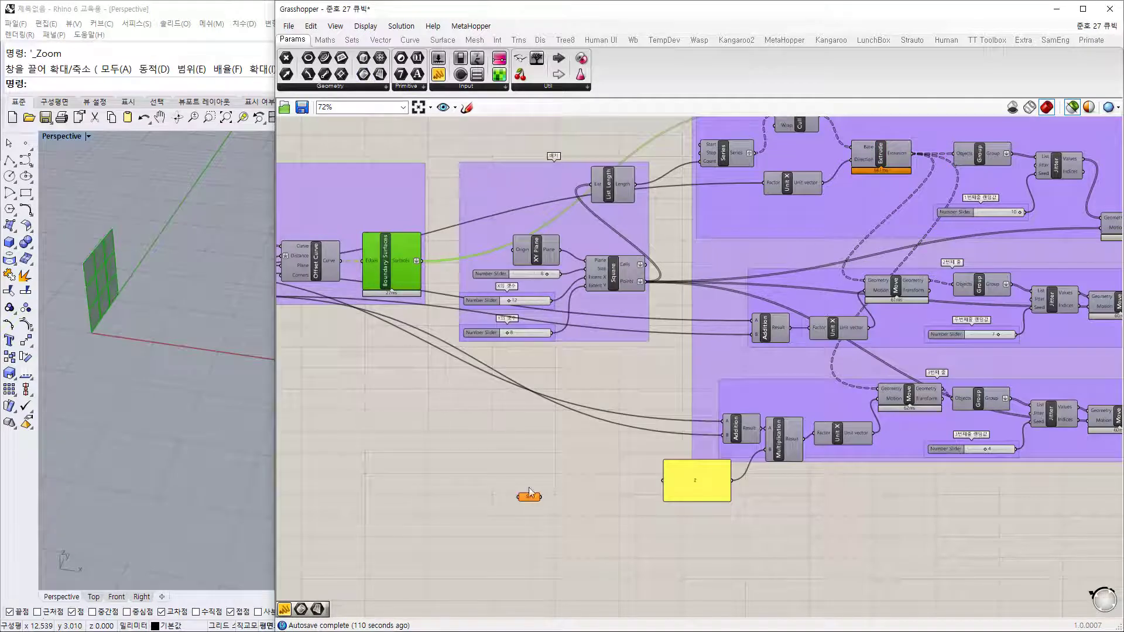
left_click_drag(417, 261, 519, 497)
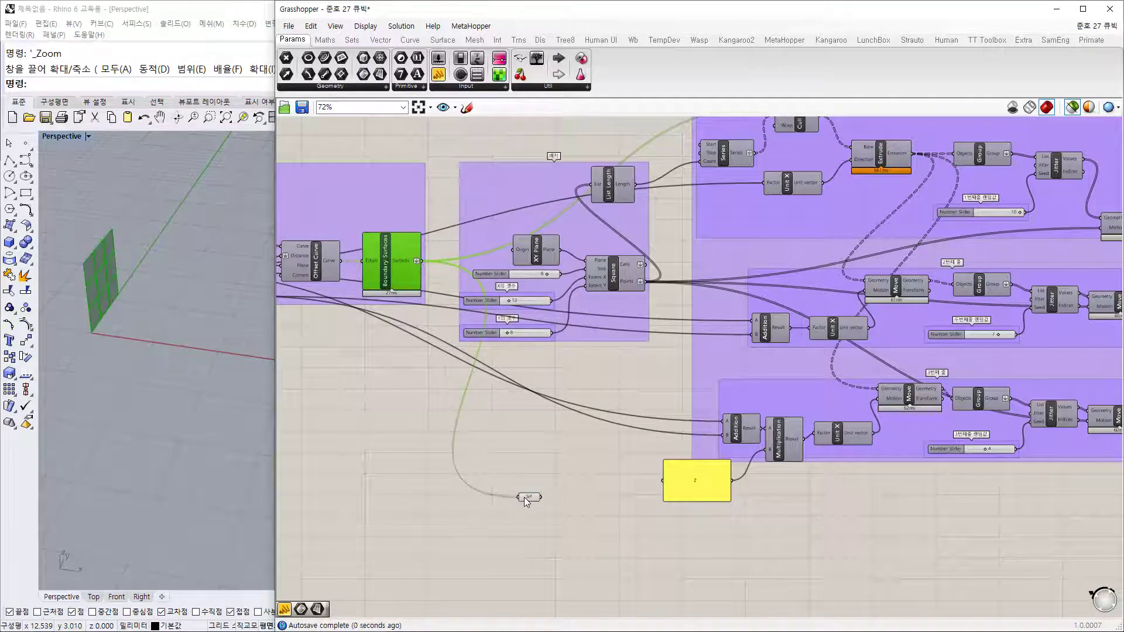
left_click(529, 497)
Step: Copy the Extrude and Unit X components down beside the new Srf parameter
right_click_drag(604, 493, 581, 391)
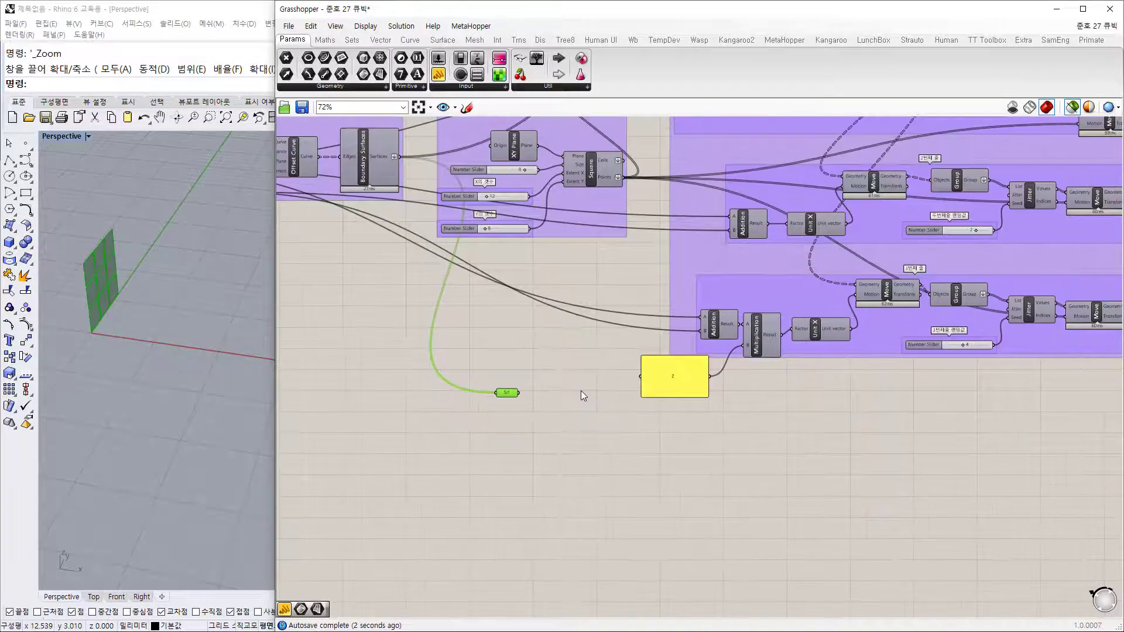
scroll(579, 350, "down", 2)
right_click_drag(580, 350, 561, 373)
scroll(735, 214, "up", 2)
left_click(757, 169)
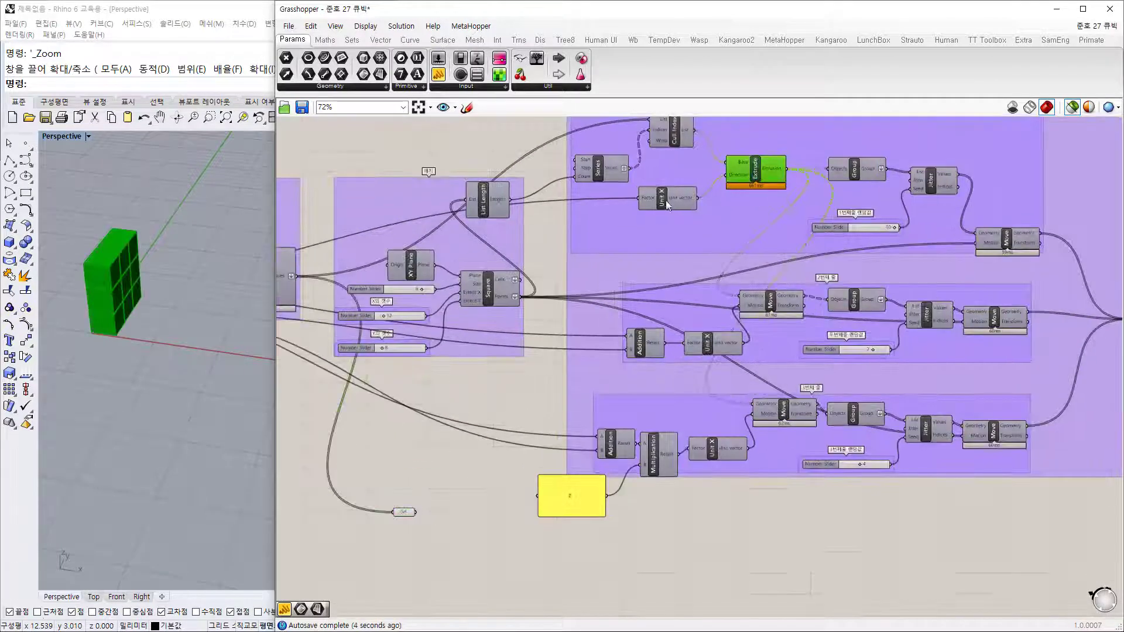
left_click(665, 203, "shift")
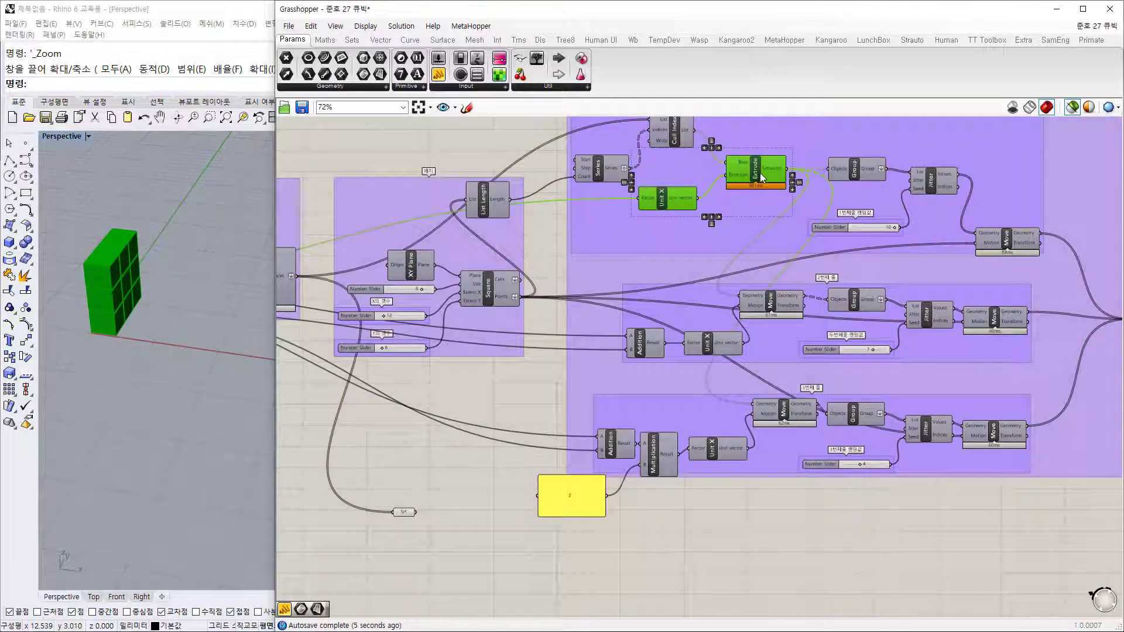
left_click_drag(761, 180, 496, 542, "alt")
left_click(439, 483)
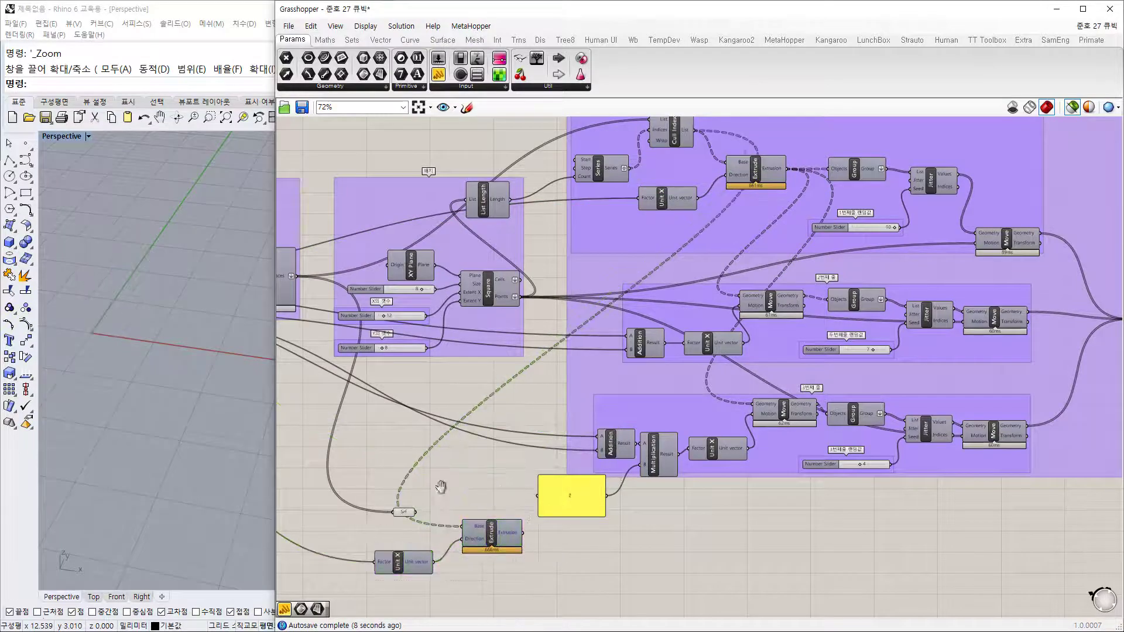
Step: Review the surface-building sliders and the Addition component's inputs
right_click_drag(442, 487, 715, 415)
scroll(687, 459, "up", 3)
scroll(539, 407, "down", 4)
right_click_drag(454, 370, 596, 386)
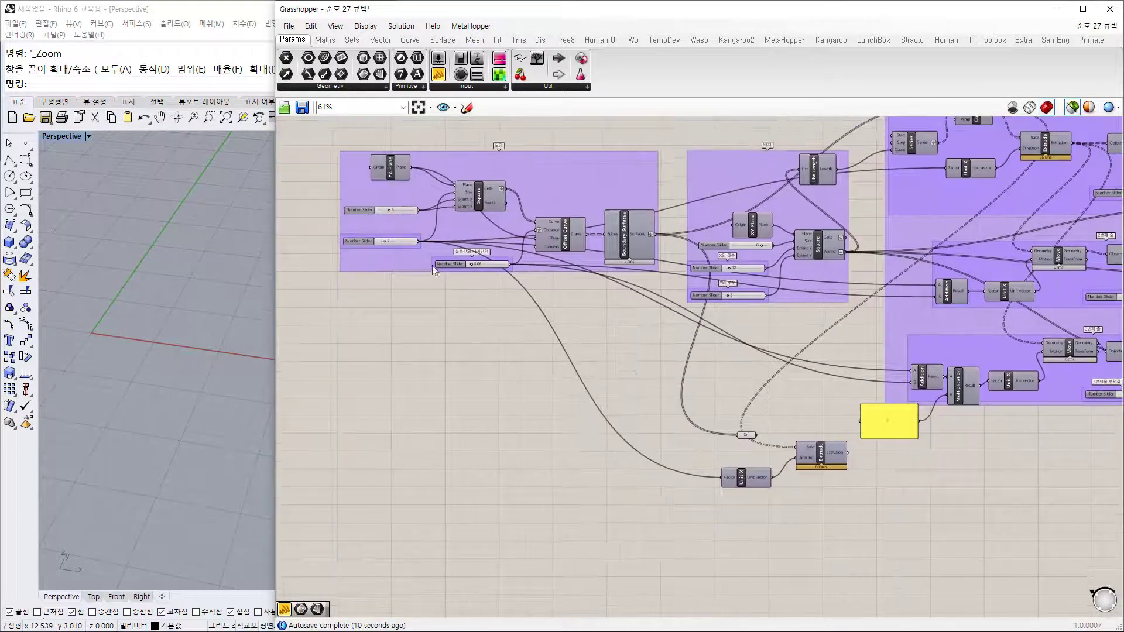
scroll(413, 226, "up", 3)
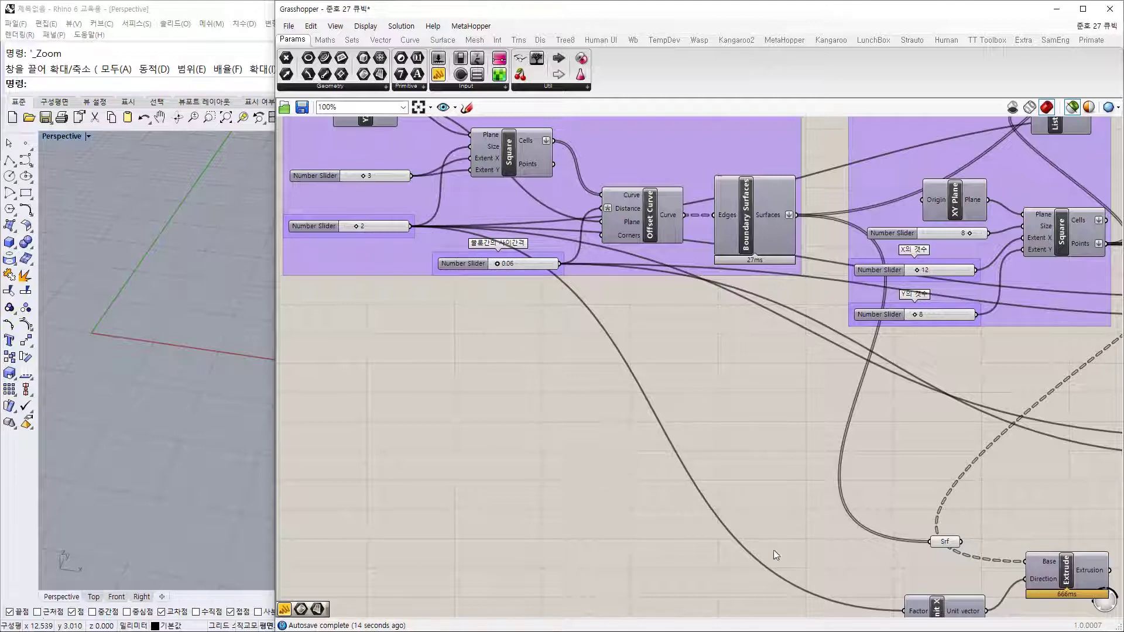
right_click_drag(671, 369, 445, 372)
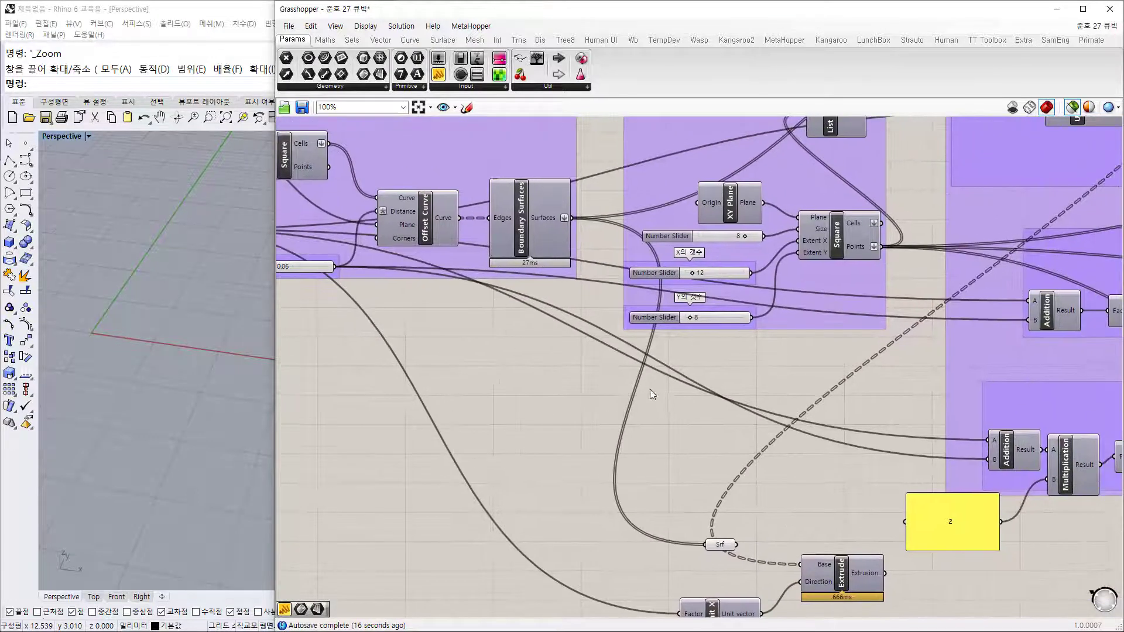
left_click(1019, 450)
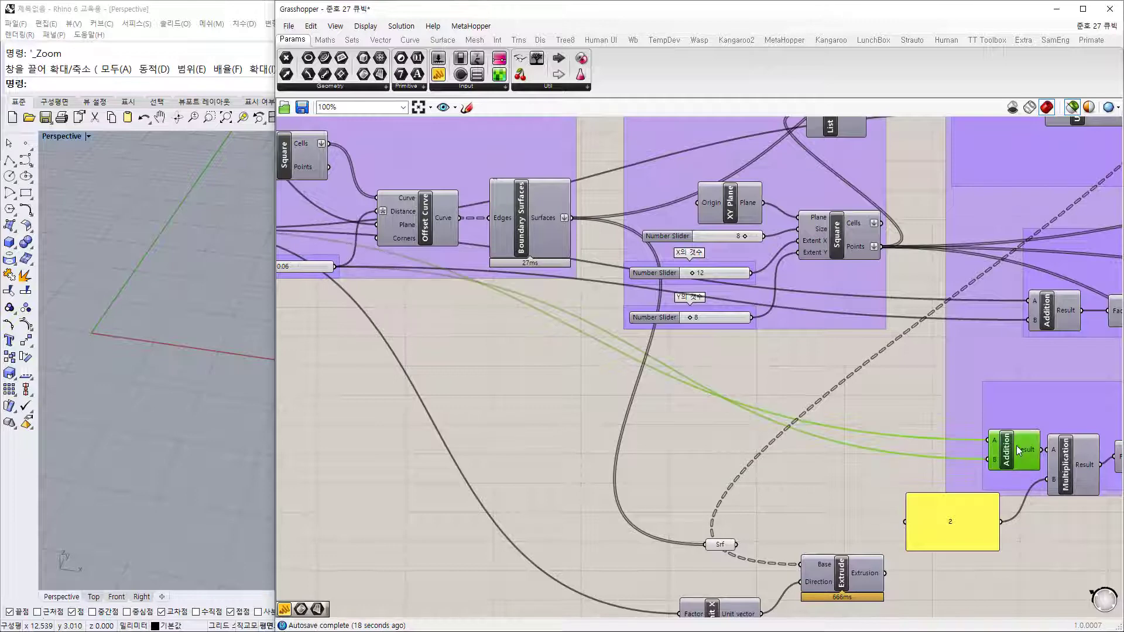
right_click_drag(441, 346, 657, 362)
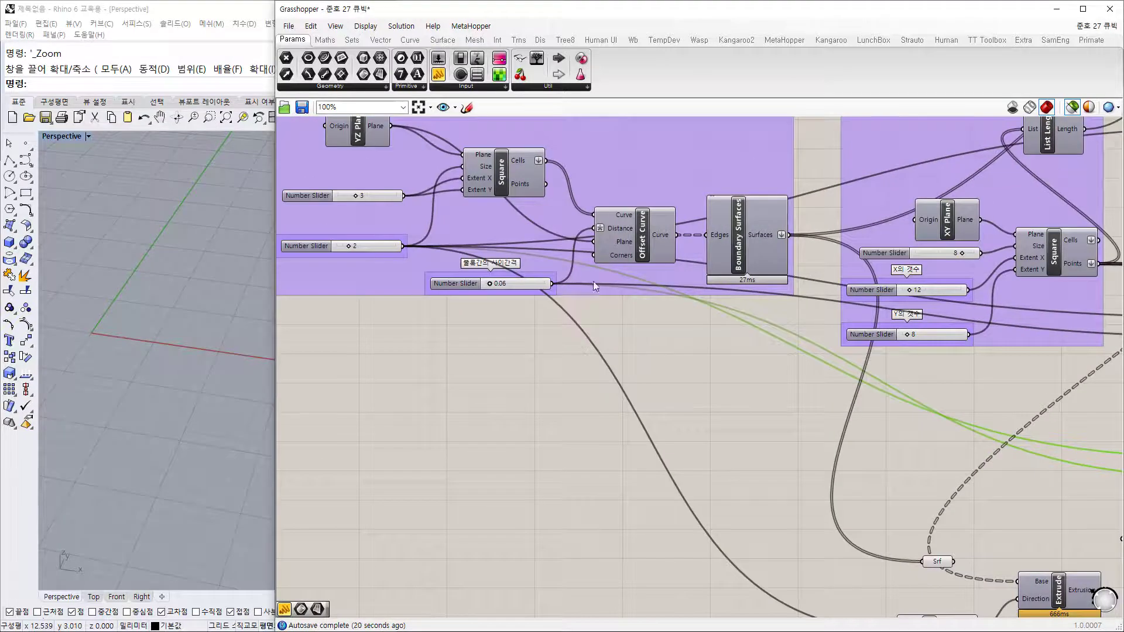
right_click_drag(944, 469, 675, 318)
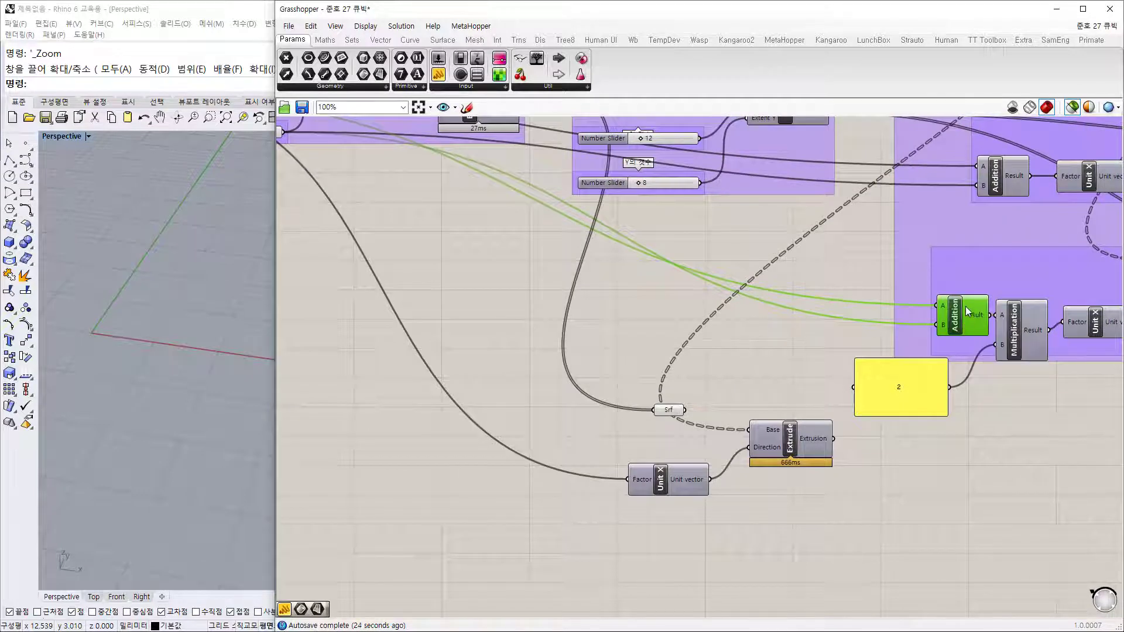
left_click(739, 362)
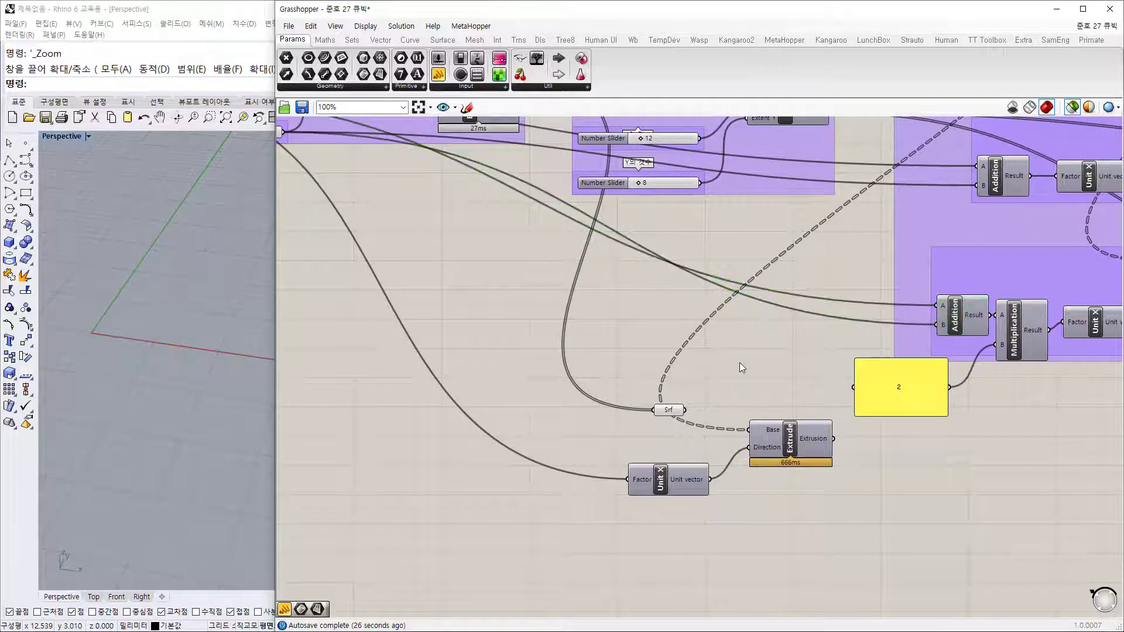
Step: Nudge the slider set to 2 near the Offset Curve component
right_click_drag(549, 261, 548, 321)
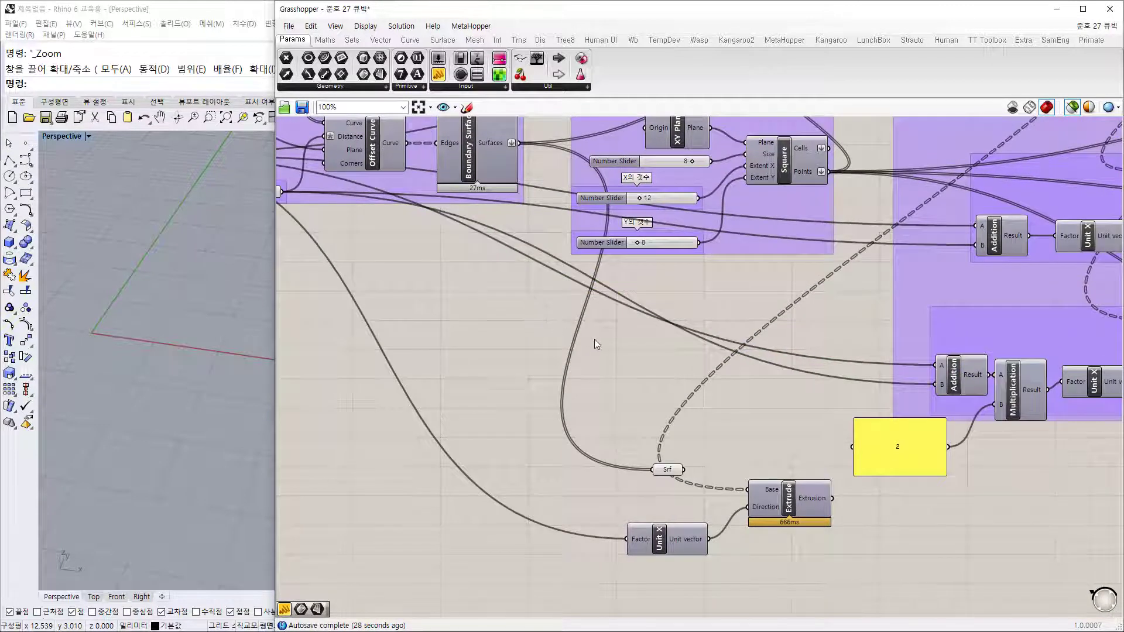
scroll(595, 339, "down", 2)
scroll(311, 220, "up", 1)
right_click_drag(368, 281, 643, 344)
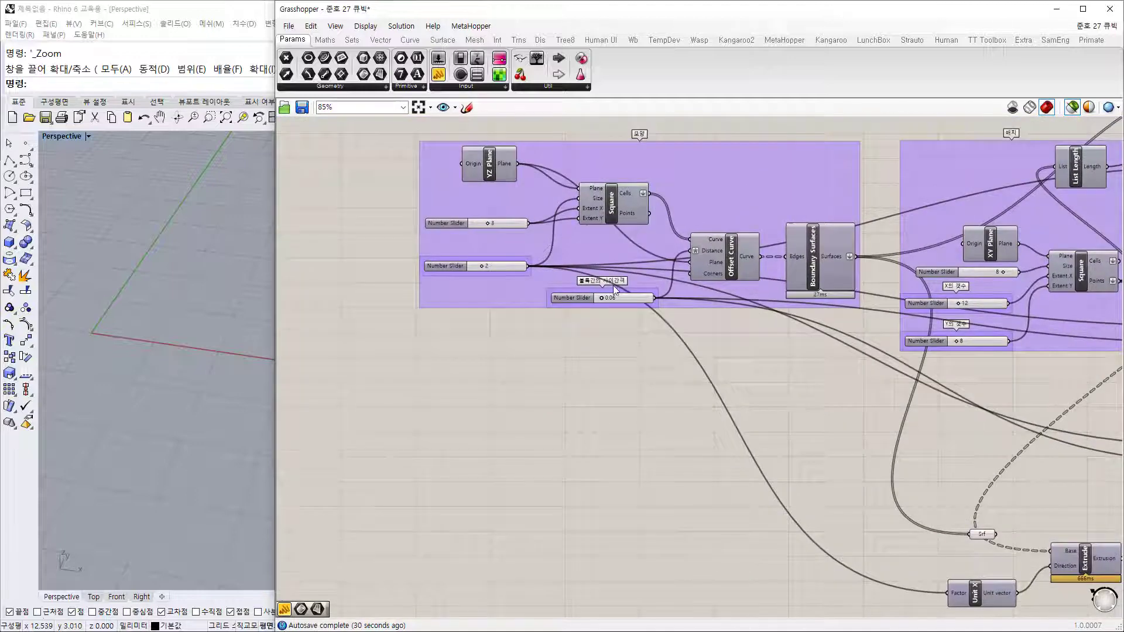
scroll(568, 277, "up", 3)
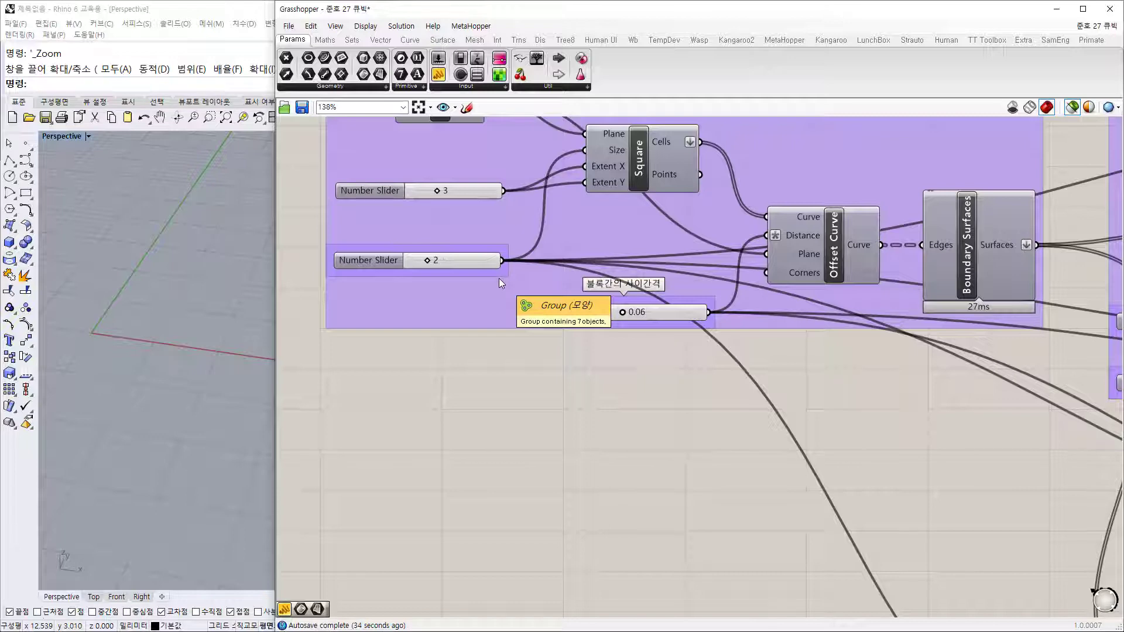
left_click(476, 263)
left_click_drag(476, 263, 483, 263)
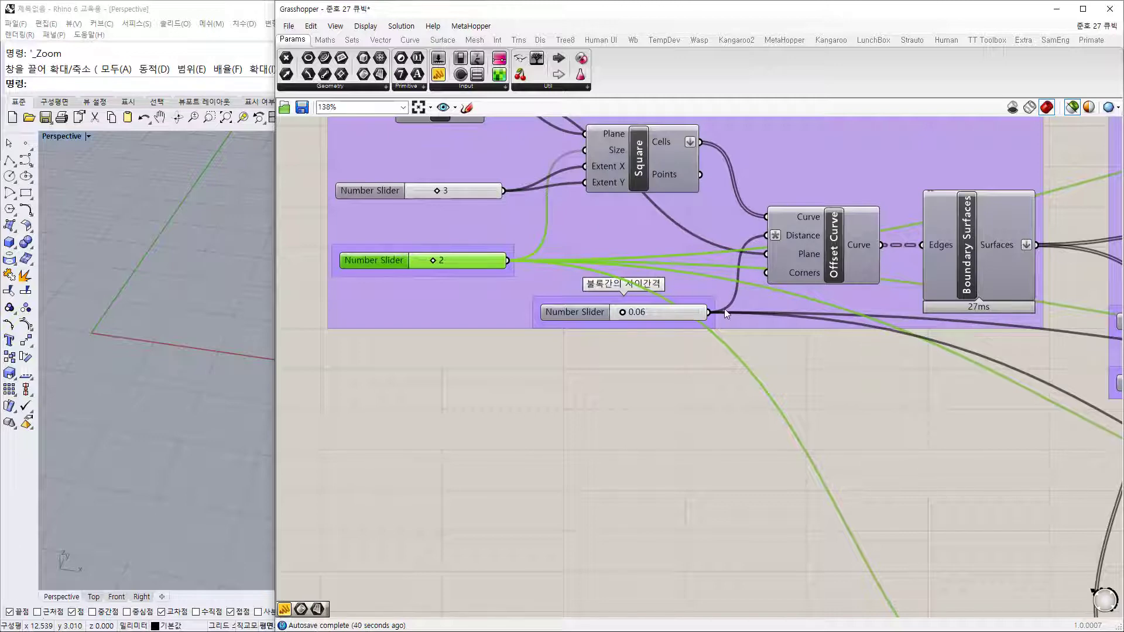
Step: Preview the offset grid curves in Rhino and look over the Extrude, Addition and slider groups
left_click(844, 262)
right_click_drag(966, 417, 747, 269)
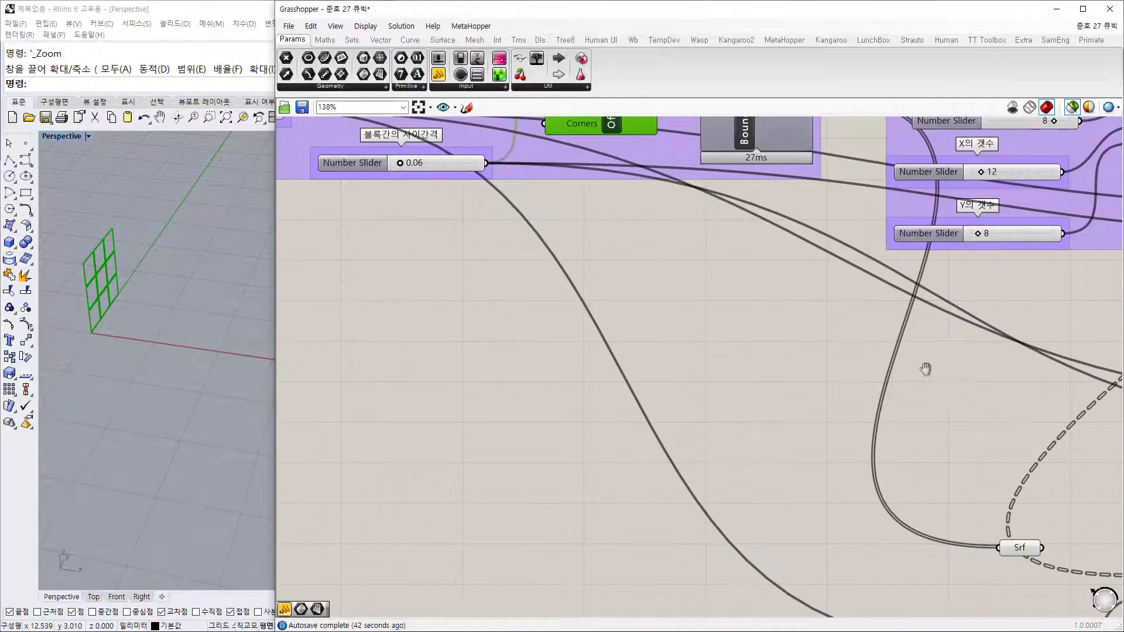
scroll(715, 289, "down", 3)
right_click_drag(926, 369, 873, 371)
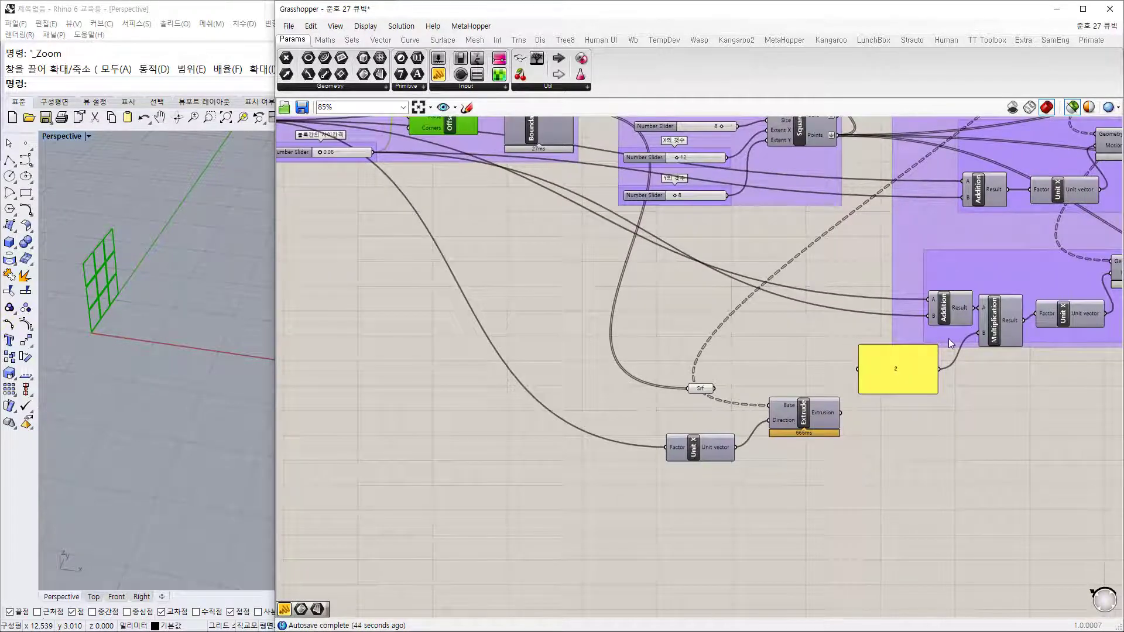
right_click_drag(658, 325, 836, 402)
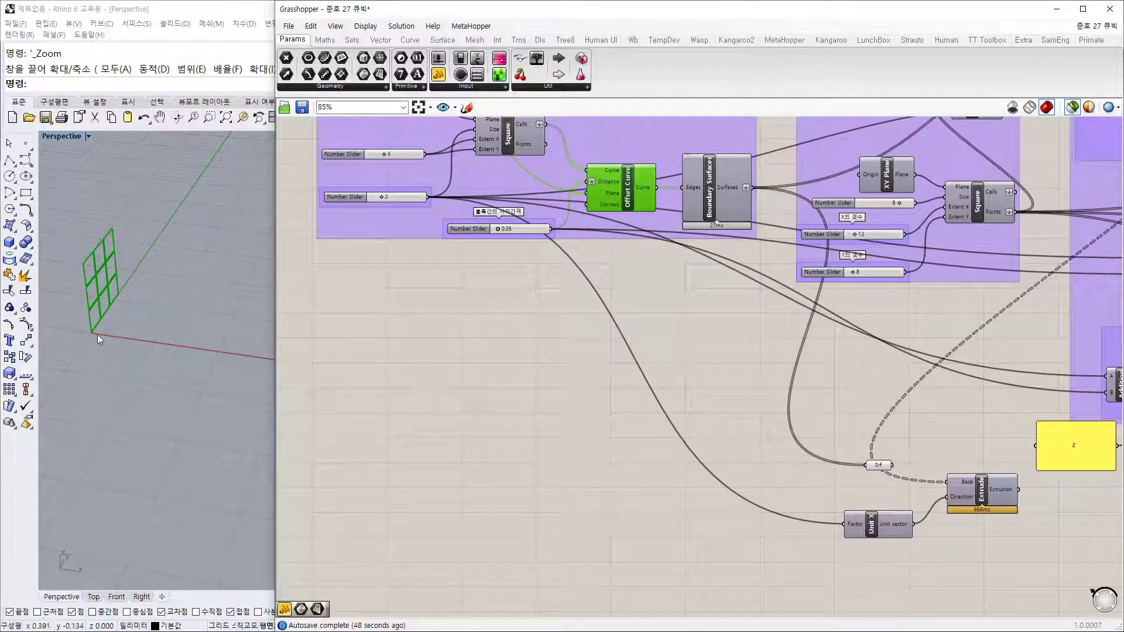
scroll(98, 331, "up", 5)
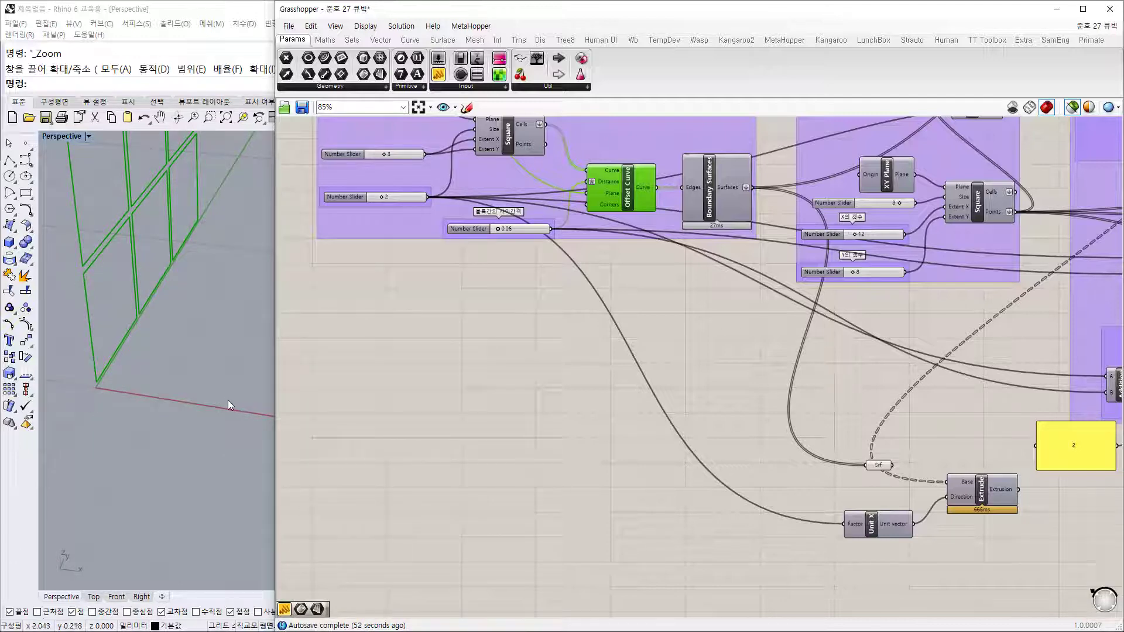
scroll(768, 382, "down", 3)
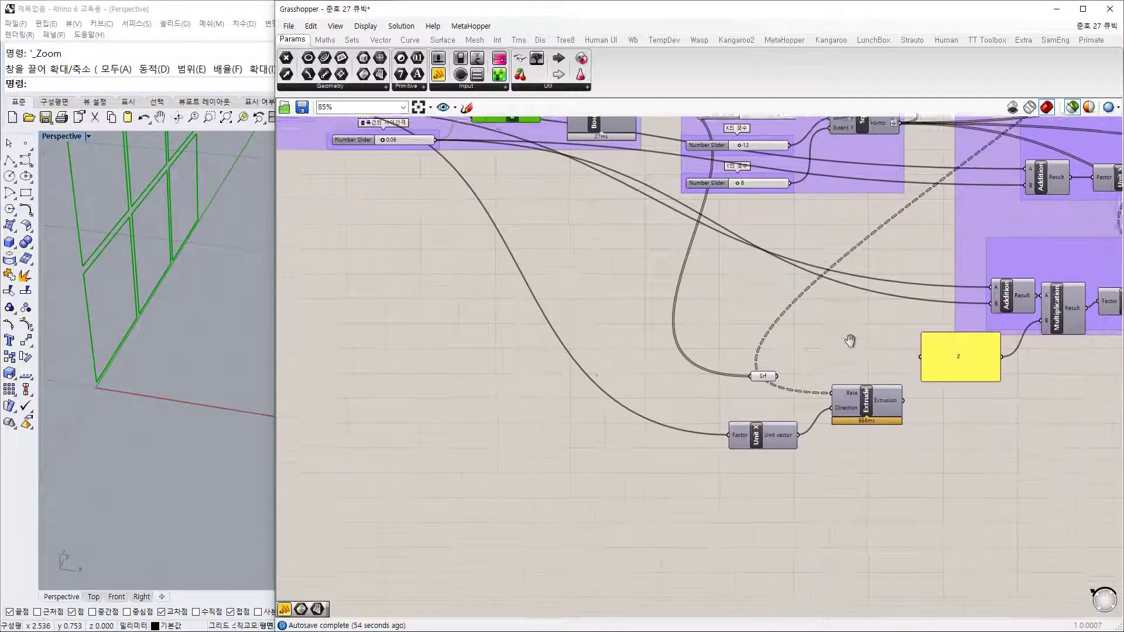
scroll(776, 387, "up", 3)
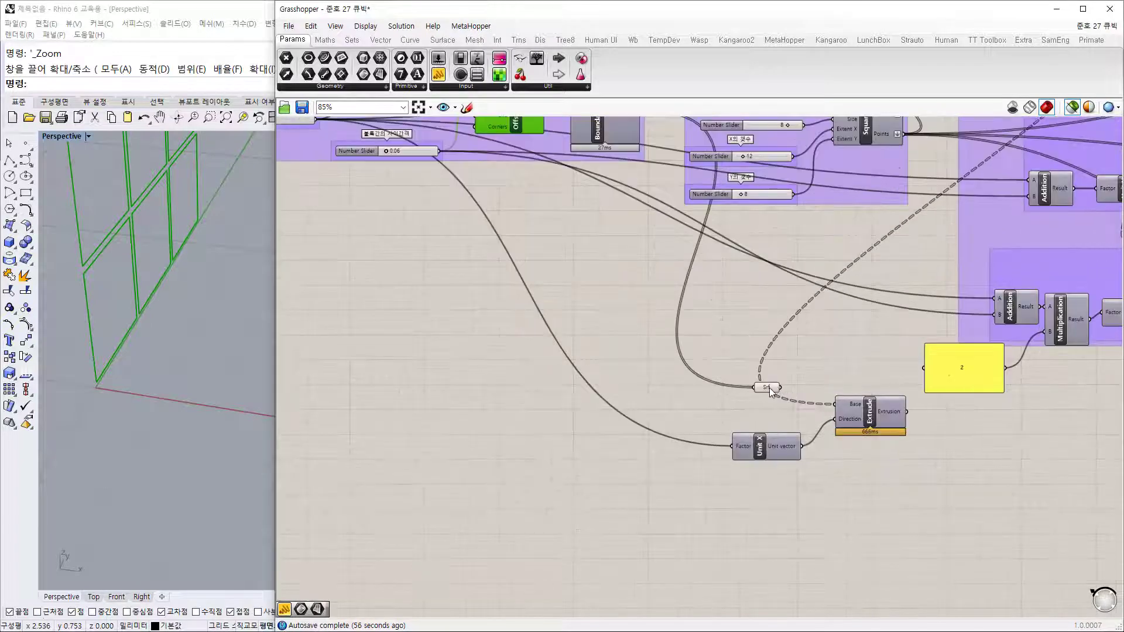
Step: Connect Srf to the copied Extrude's Base and orbit Rhino to check the extruded boxes
left_click(769, 388)
scroll(769, 386, "up", 3)
left_click_drag(704, 453, 681, 416)
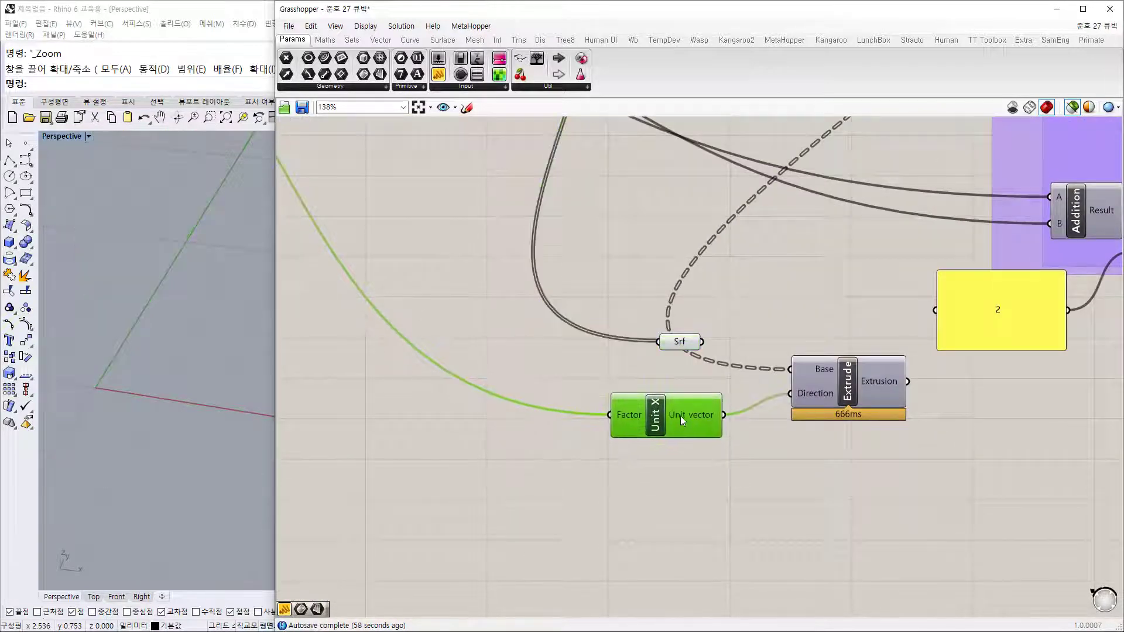
left_click_drag(702, 343, 686, 370)
left_click_drag(848, 394, 828, 403)
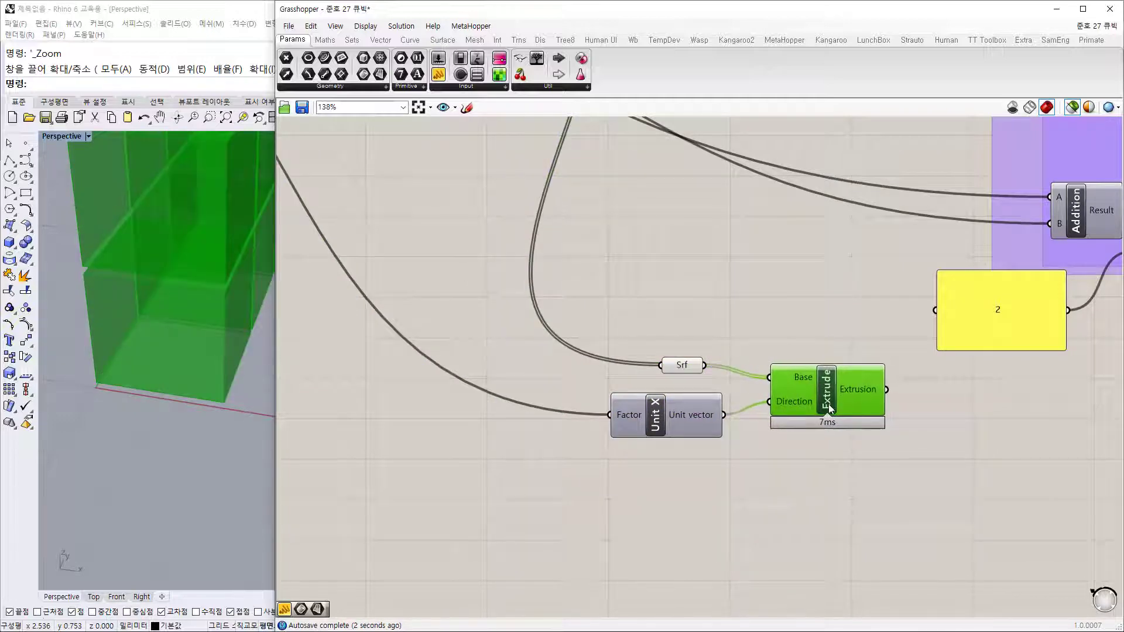
scroll(181, 380, "down", 6)
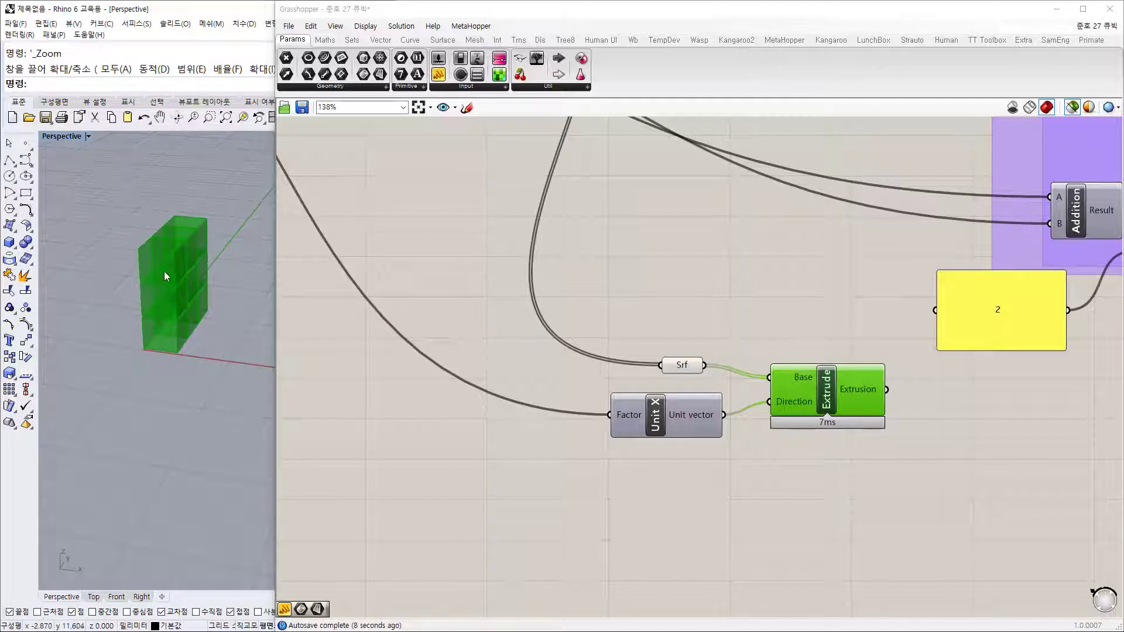
right_click_drag(164, 272, 166, 287)
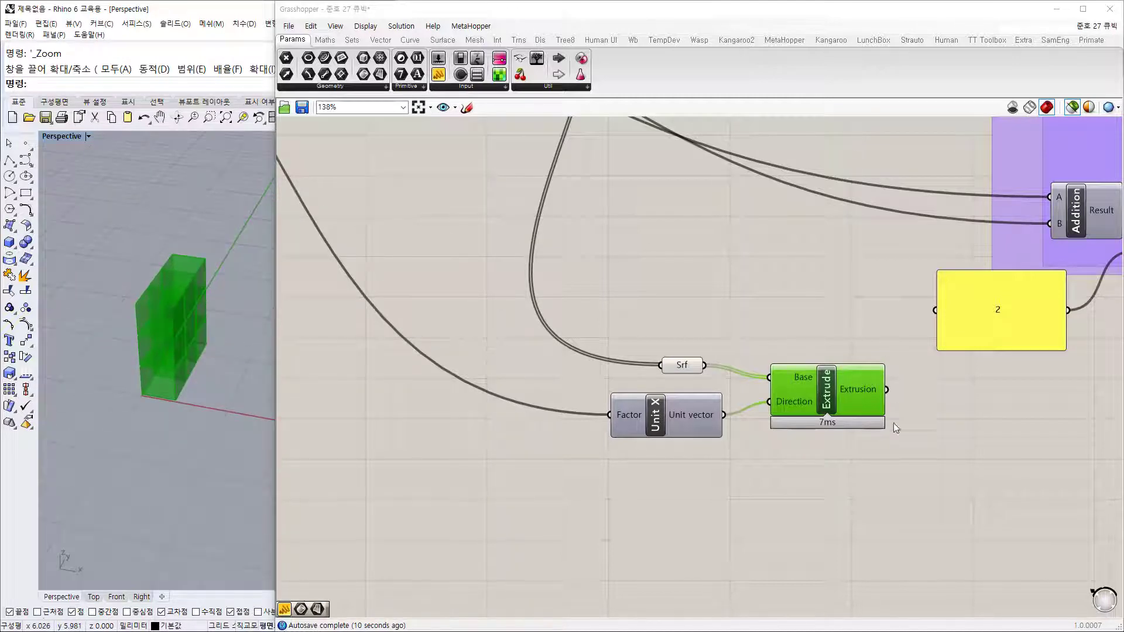
Step: Box-select Srf, Unit X and Extrude and move the cluster further down the canvas
left_click(895, 423)
right_click_drag(842, 380, 702, 388)
scroll(701, 388, "down", 2)
left_click_drag(705, 341, 565, 428)
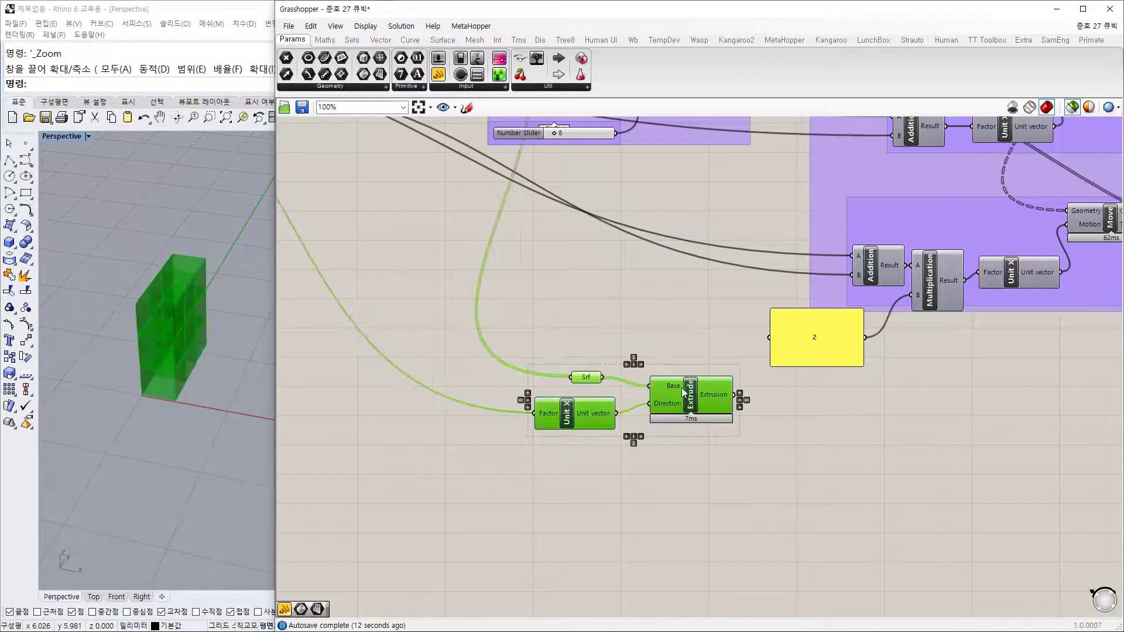
left_click_drag(710, 381, 686, 445)
left_click(823, 421)
right_click_drag(829, 421, 755, 457)
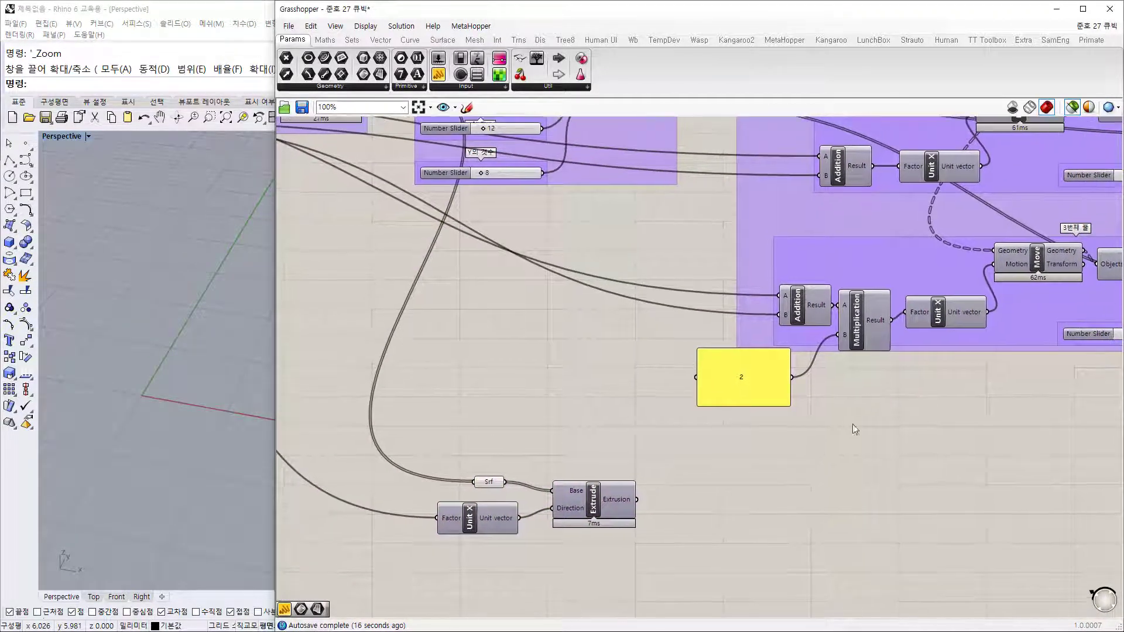
Step: Select the Move, Unit X and Addition components and drag the chain below Extrude
left_click(932, 164)
left_click(943, 315, "shift")
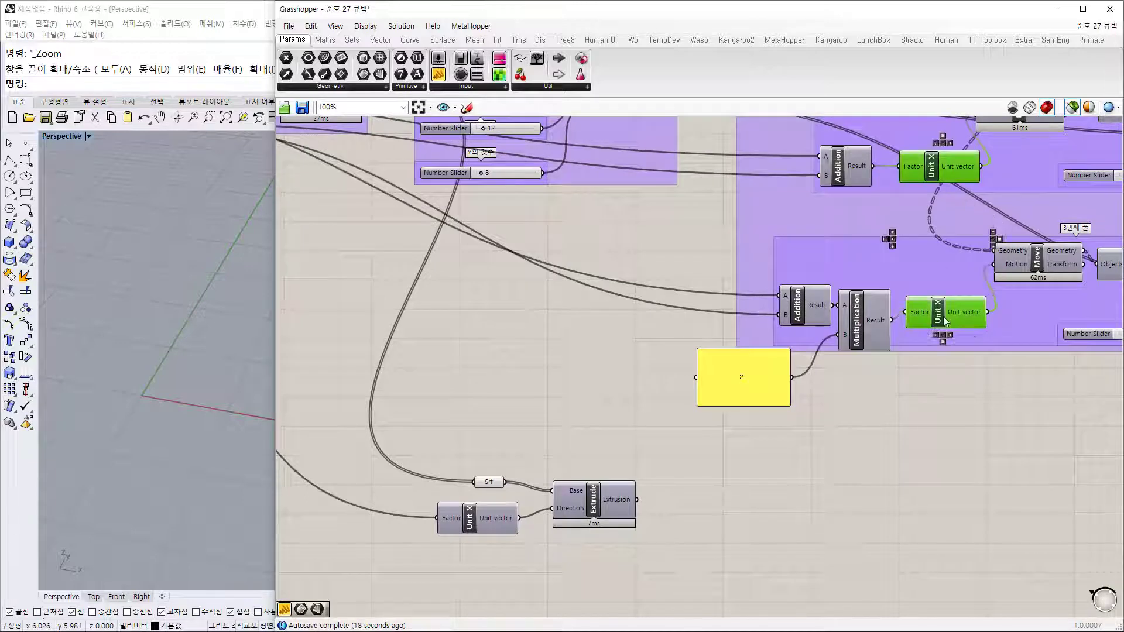
left_click(939, 450)
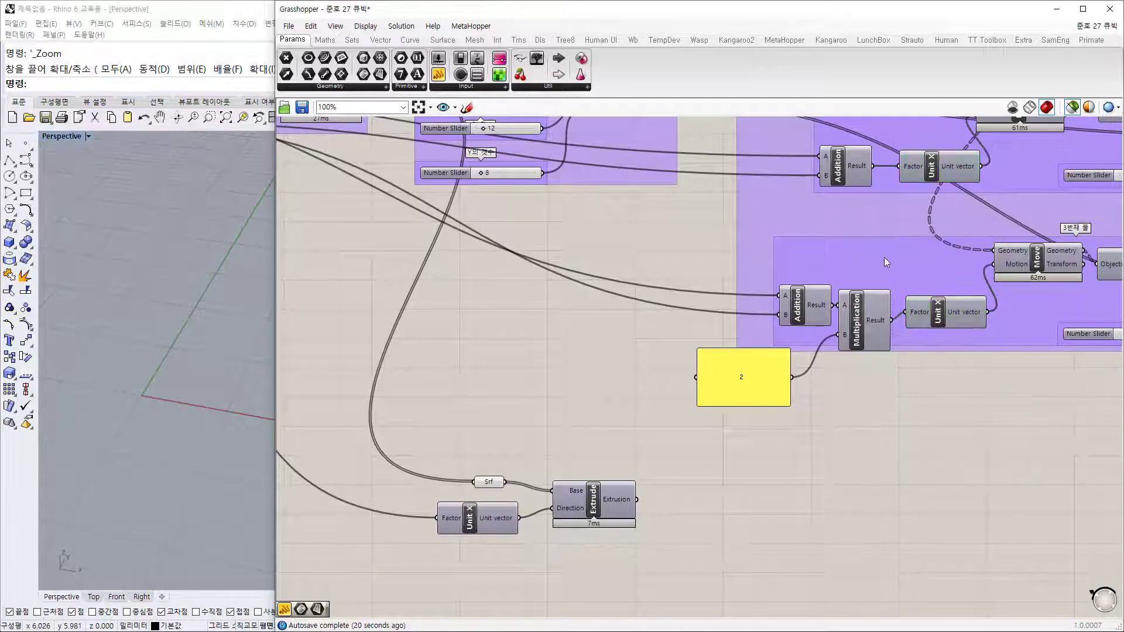
right_click_drag(791, 189, 690, 274)
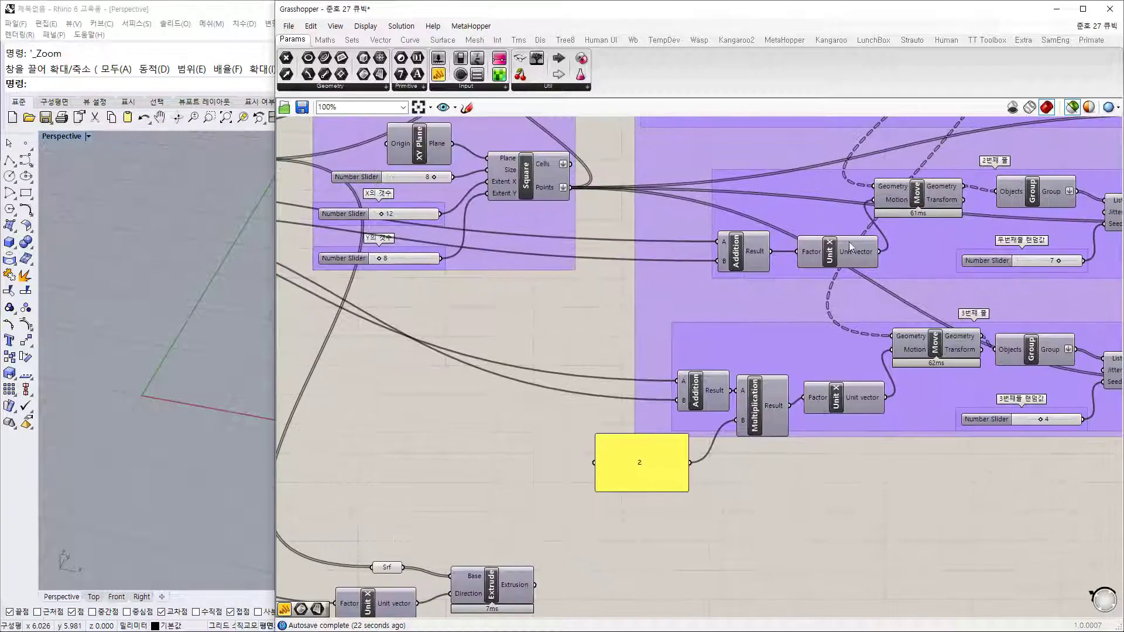
left_click(925, 201)
left_click(839, 256, "shift")
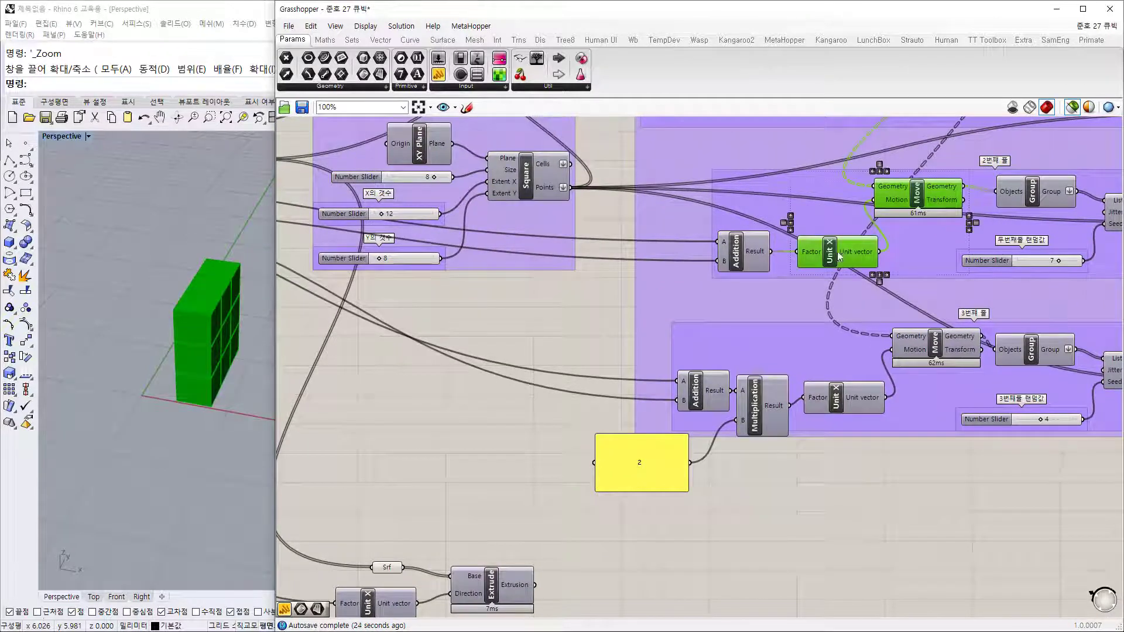
left_click(755, 258, "shift")
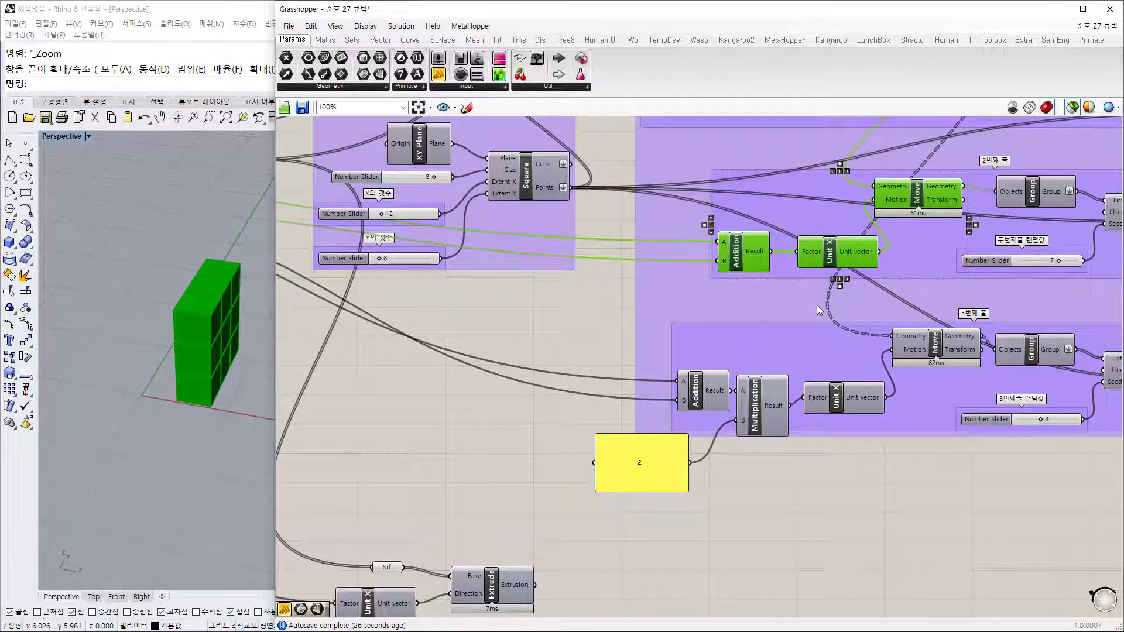
left_click_drag(930, 194, 802, 503)
right_click_drag(808, 468, 946, 246)
left_click_drag(918, 294, 816, 446)
left_click(707, 379)
Step: Space out Addition, Unit X and Move individually into a tidy row
scroll(698, 322, "up", 2)
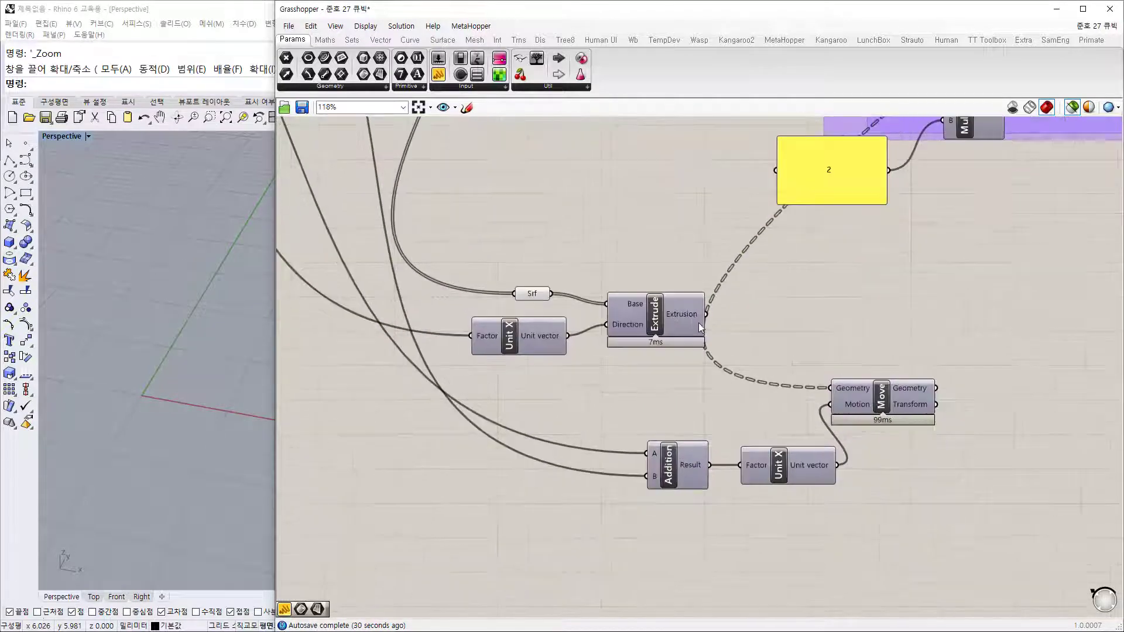
mouse_move(689, 316)
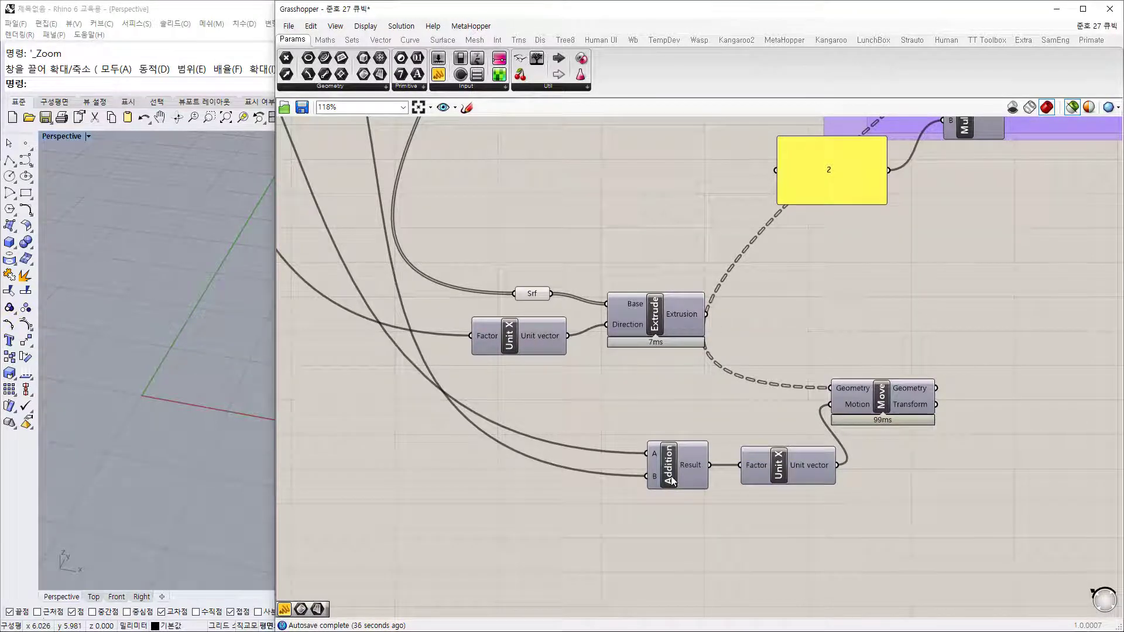
left_click_drag(671, 476, 598, 480)
left_click_drag(779, 475, 729, 479)
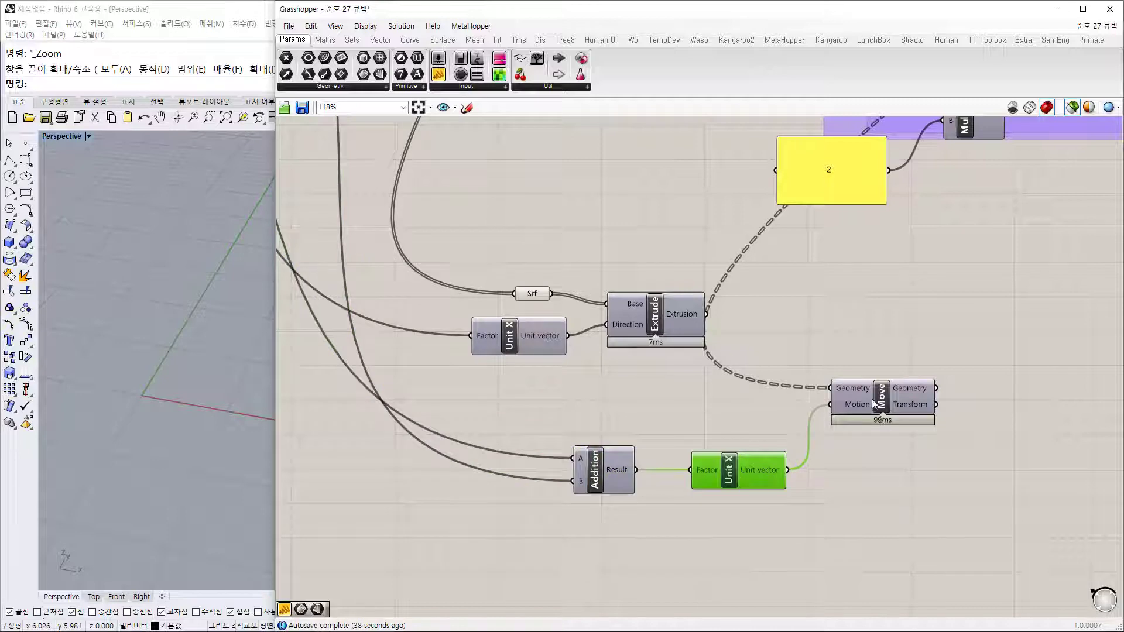
left_click_drag(875, 397, 933, 400)
left_click(758, 416)
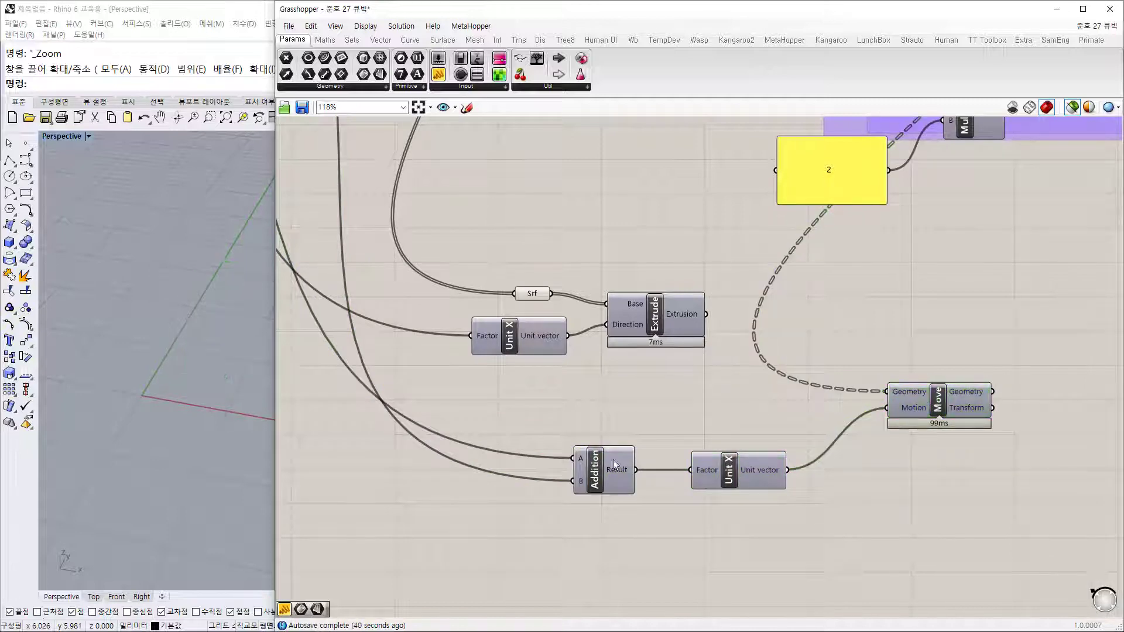
left_click_drag(745, 473, 722, 476)
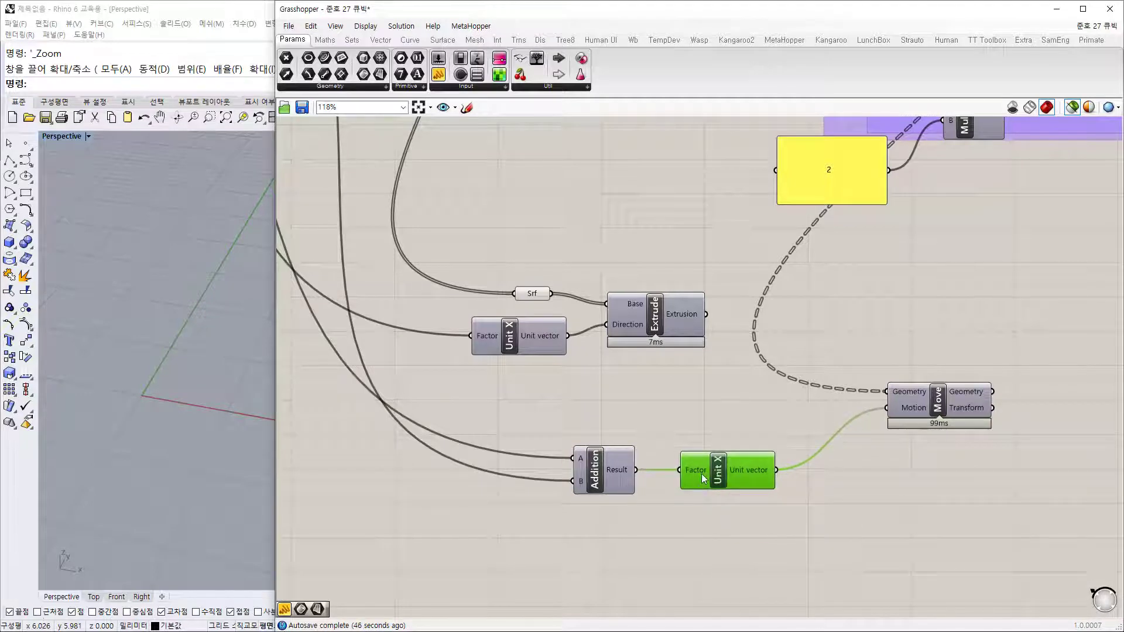
left_click(866, 477)
right_click_drag(930, 403, 818, 402)
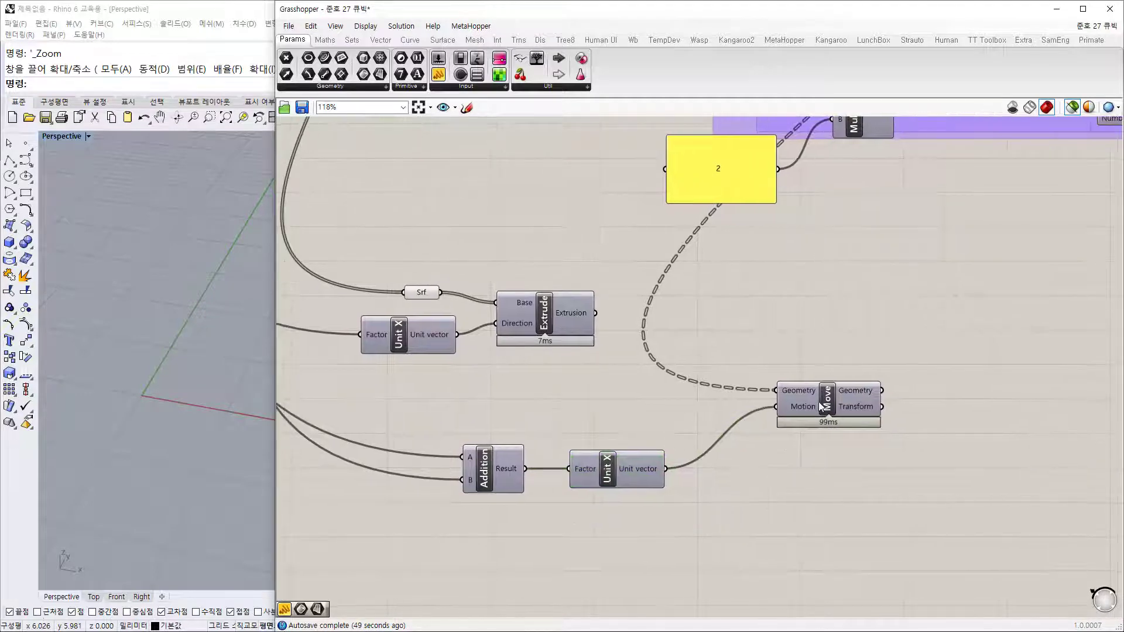
Step: Add a Series component with a Number Slider set to 3
left_click(865, 395)
double_click(710, 530)
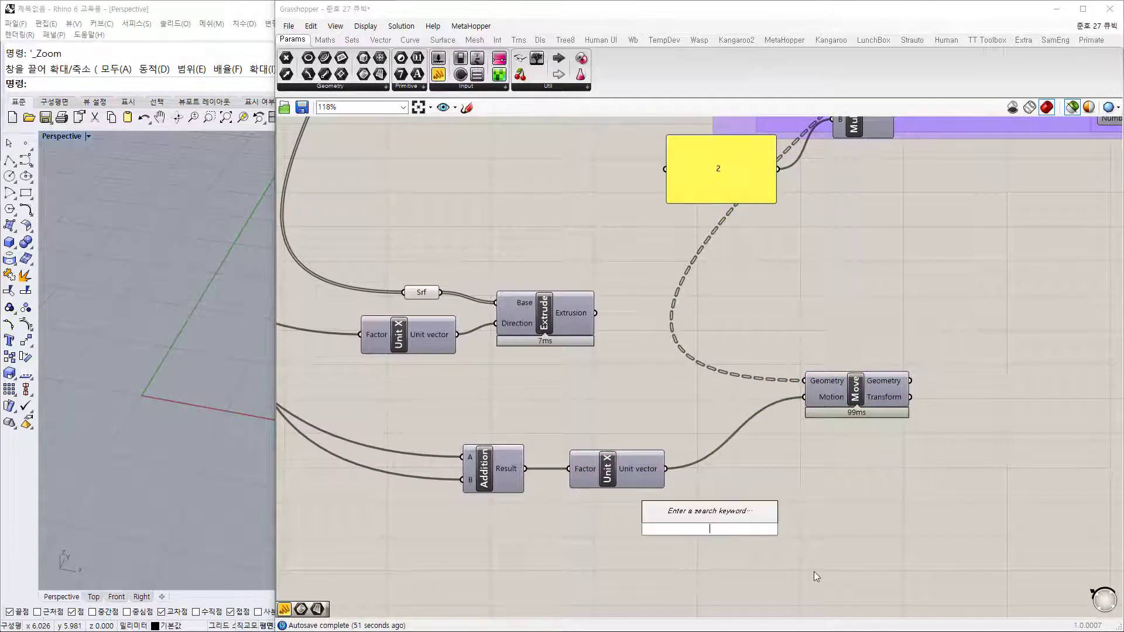
type("se")
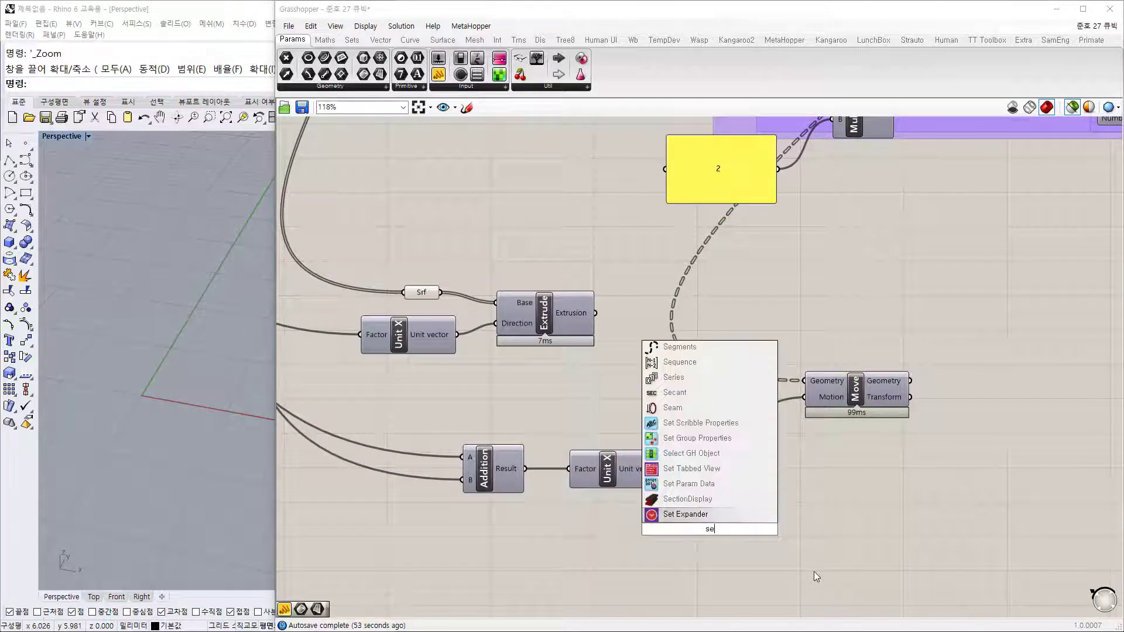
type("ries")
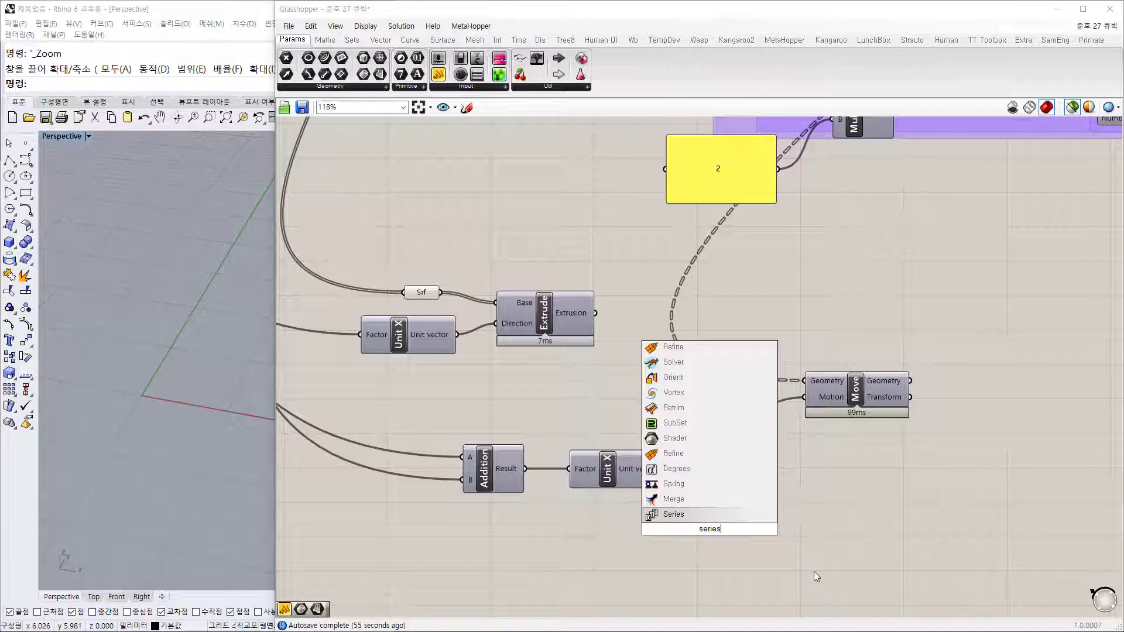
key("Return")
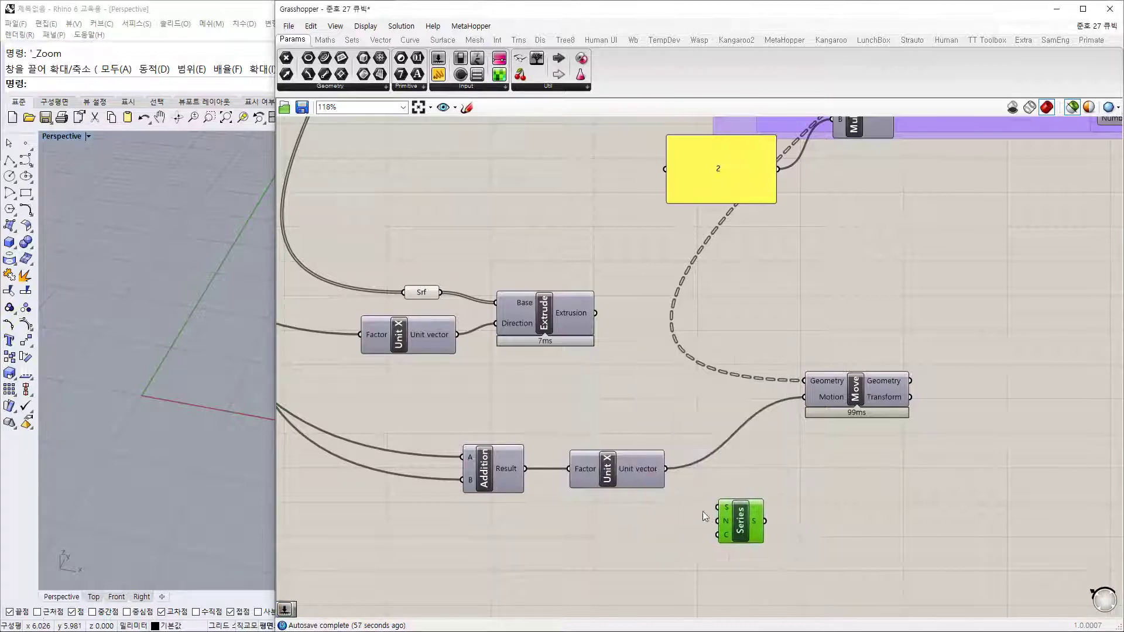
left_click(659, 540)
double_click(659, 540)
type("3")
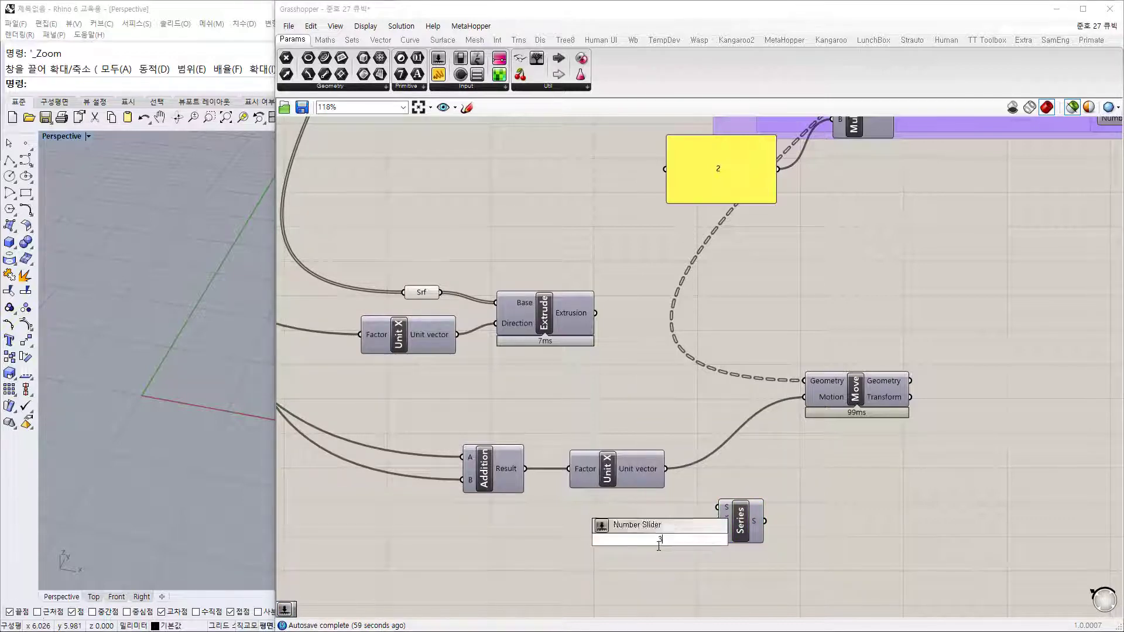
key("Return")
left_click_drag(676, 540, 714, 534)
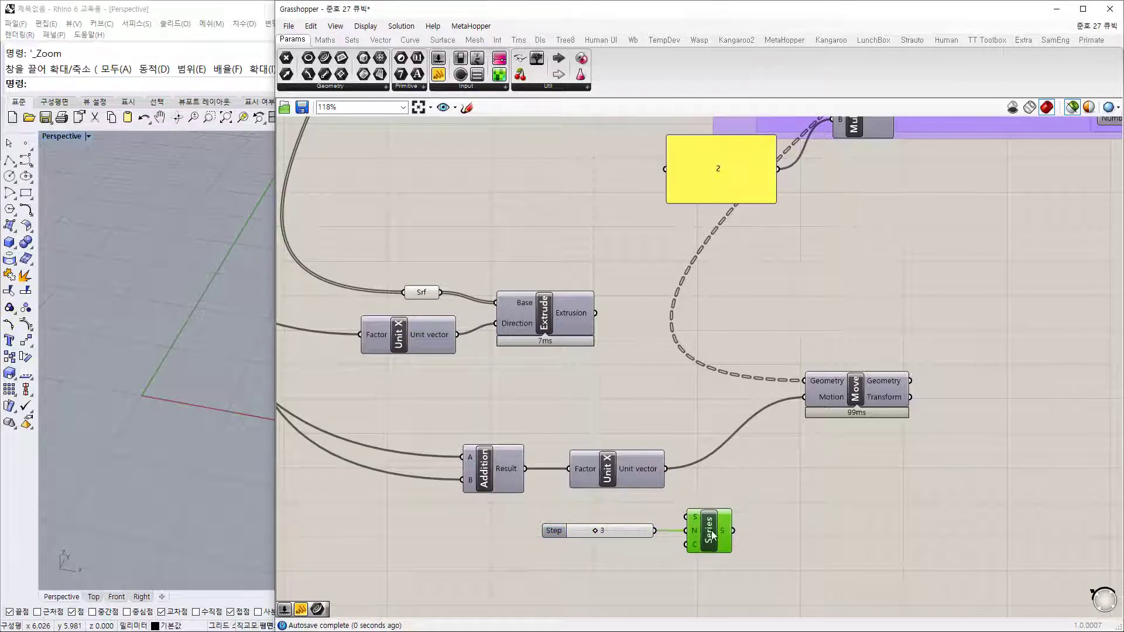
Step: Wire the 3 slider into Series Count and list the Series values in a panel
left_click_drag(439, 75, 829, 517)
left_click_drag(733, 530, 774, 515)
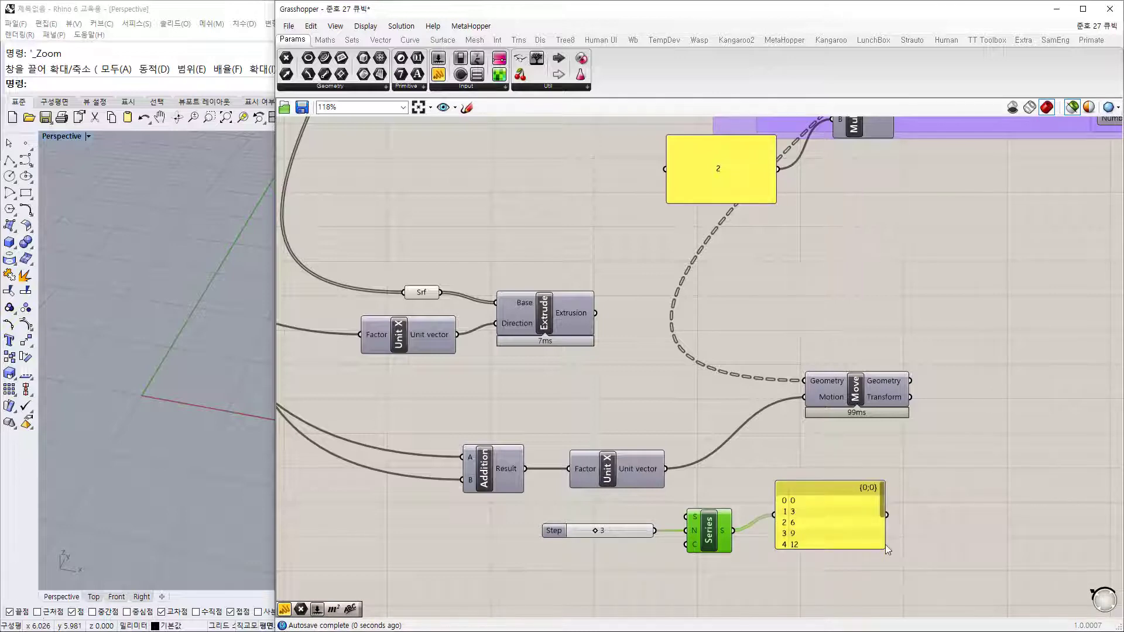
left_click_drag(882, 548, 851, 571)
scroll(662, 541, "up", 3)
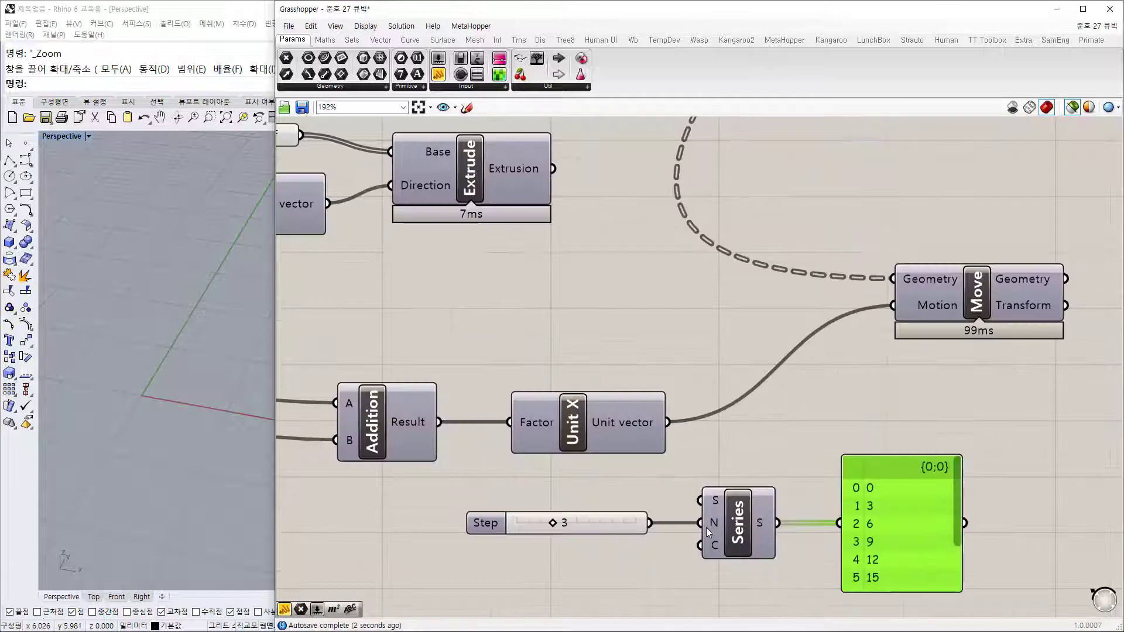
left_click_drag(654, 524, 640, 544, "ctrl")
left_click_drag(898, 528, 879, 530)
Step: Move the slider, Series and panel together to the left and down
right_click_drag(963, 540, 957, 473)
left_click_drag(1021, 594, 545, 432)
left_click_drag(706, 459, 604, 496)
left_click(785, 374)
scroll(845, 370, "down", 1)
scroll(845, 371, "down", 2)
right_click_drag(959, 373, 646, 459)
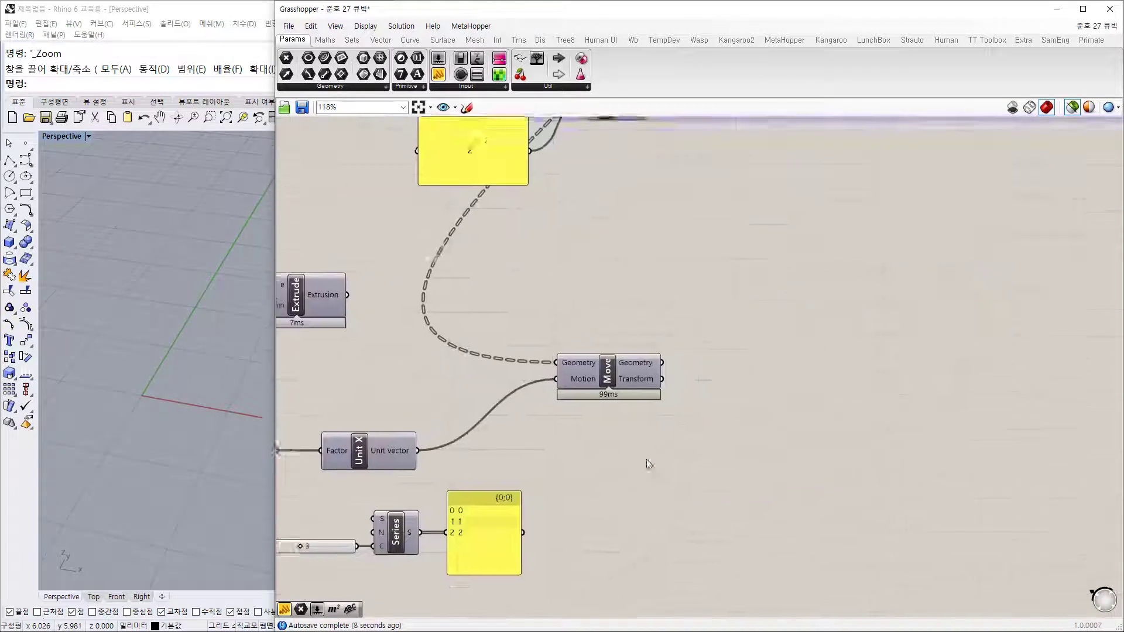
scroll(650, 457, "down", 2)
Step: Add a Multiplication with Unit X into A, Series into B, result shown in the panel
left_click(696, 179)
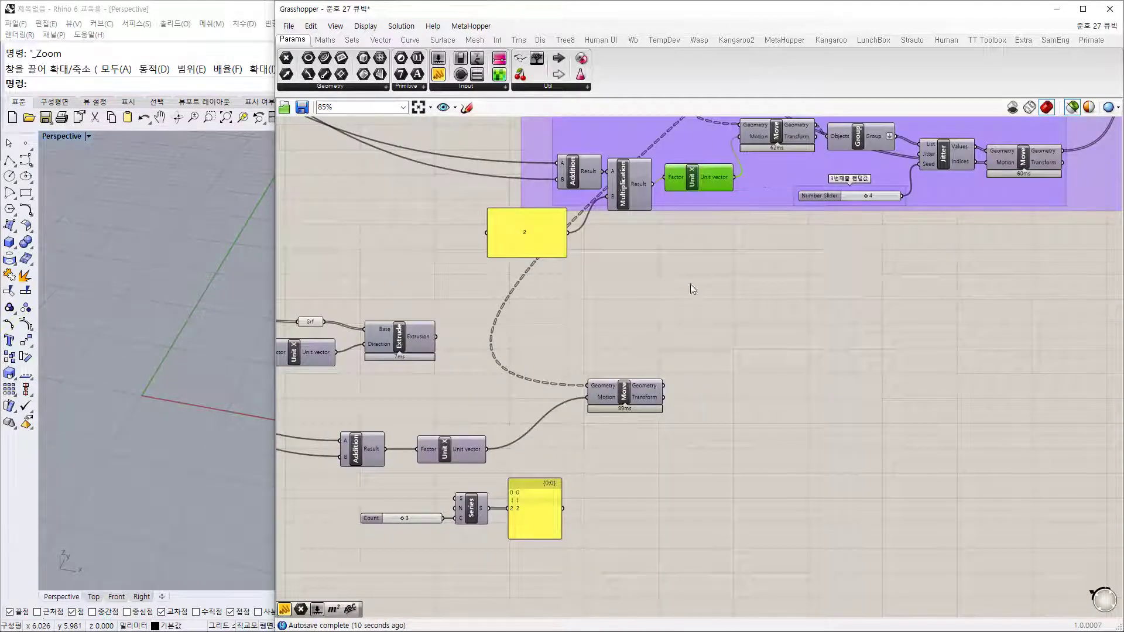
right_click_drag(683, 369, 799, 331)
scroll(580, 445, "up", 2)
double_click(743, 420)
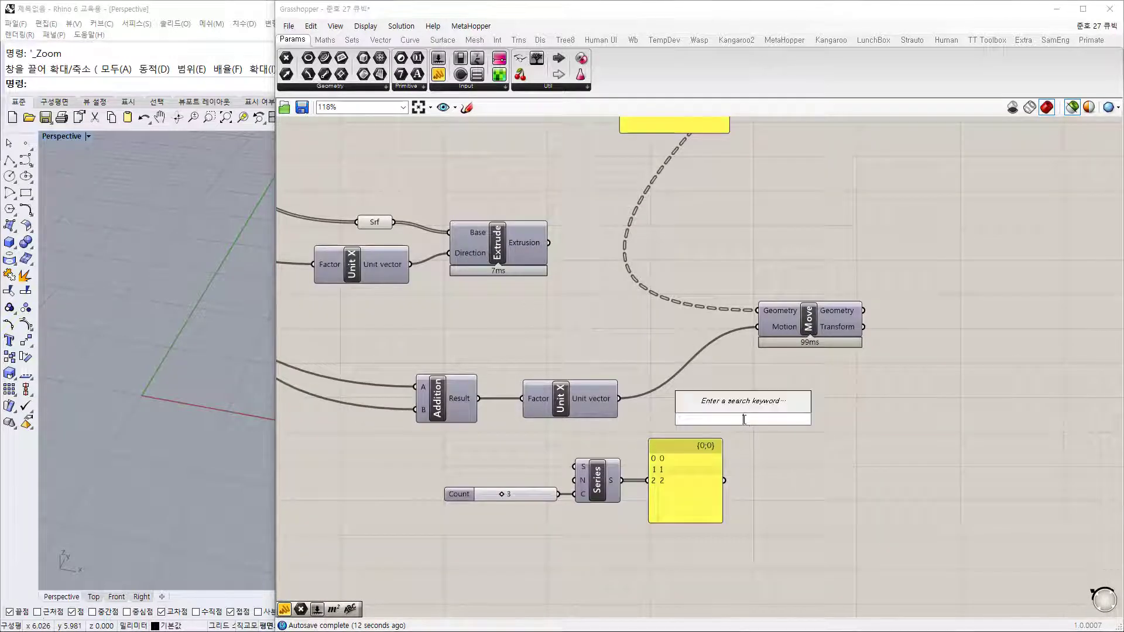
type("multiplication")
key("Return")
scroll(716, 419, "up", 3)
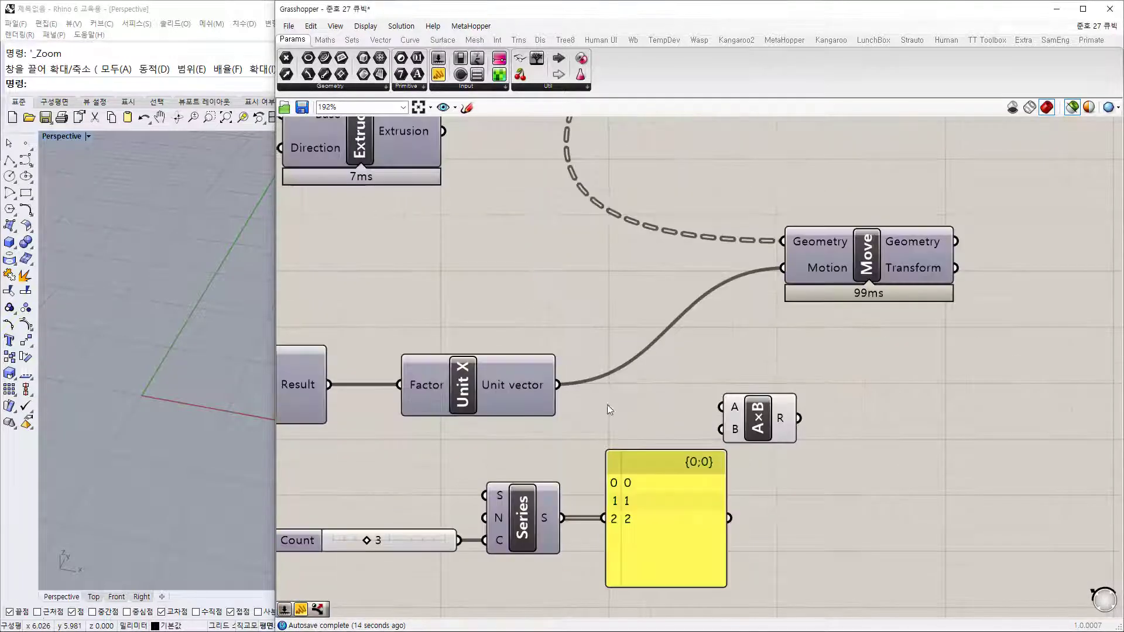
left_click_drag(558, 385, 721, 407)
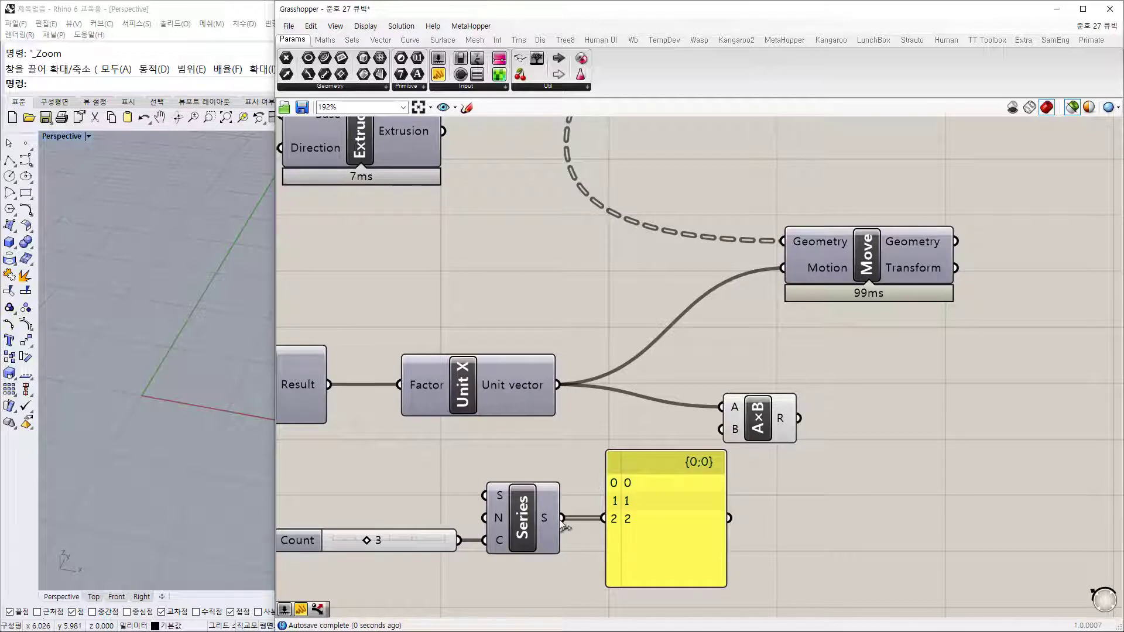
left_click_drag(561, 518, 721, 429)
left_click_drag(695, 515, 893, 508)
left_click_drag(756, 414, 802, 511)
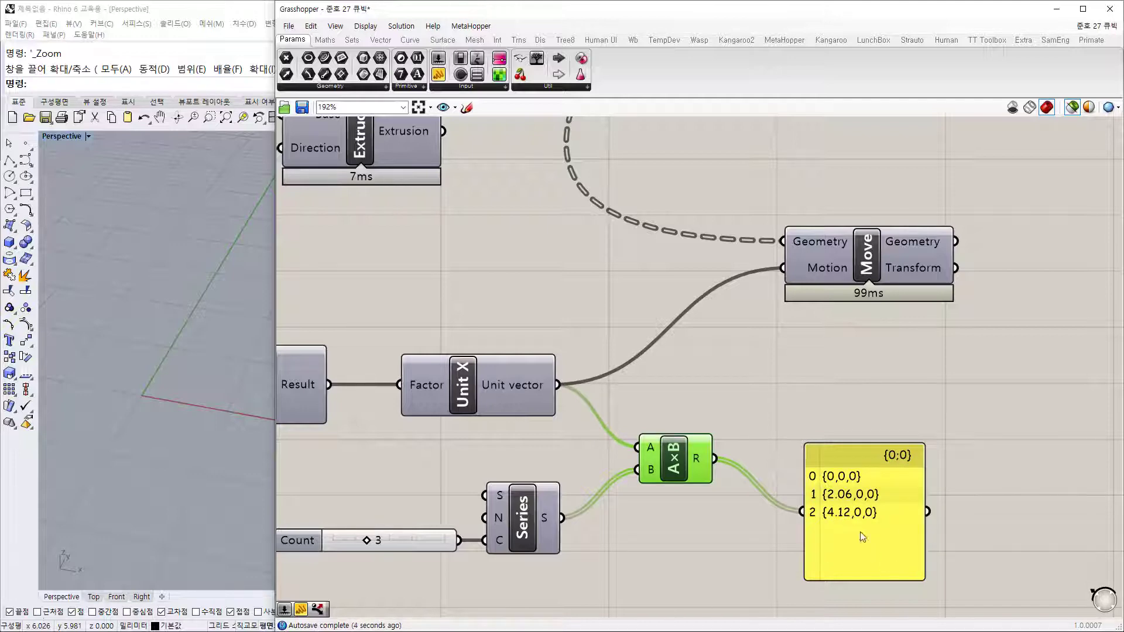
Step: Connect the new Extrude's Extrusion output to Move's Geometry input
left_click(741, 507)
left_click_drag(675, 465, 676, 470)
left_click(744, 432)
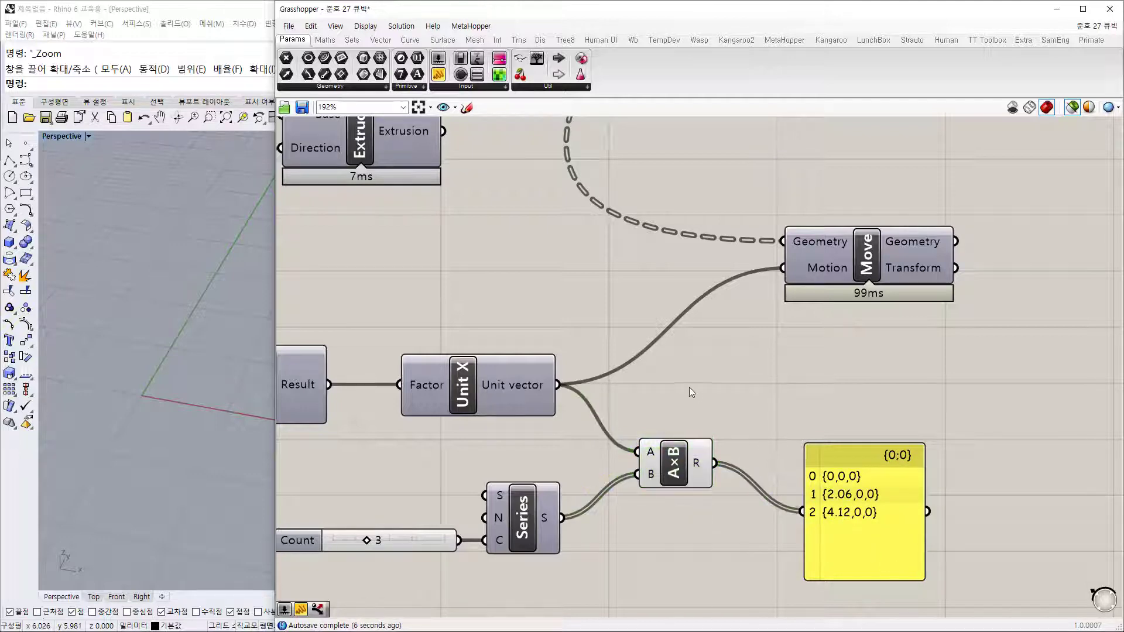
scroll(690, 388, "down", 2)
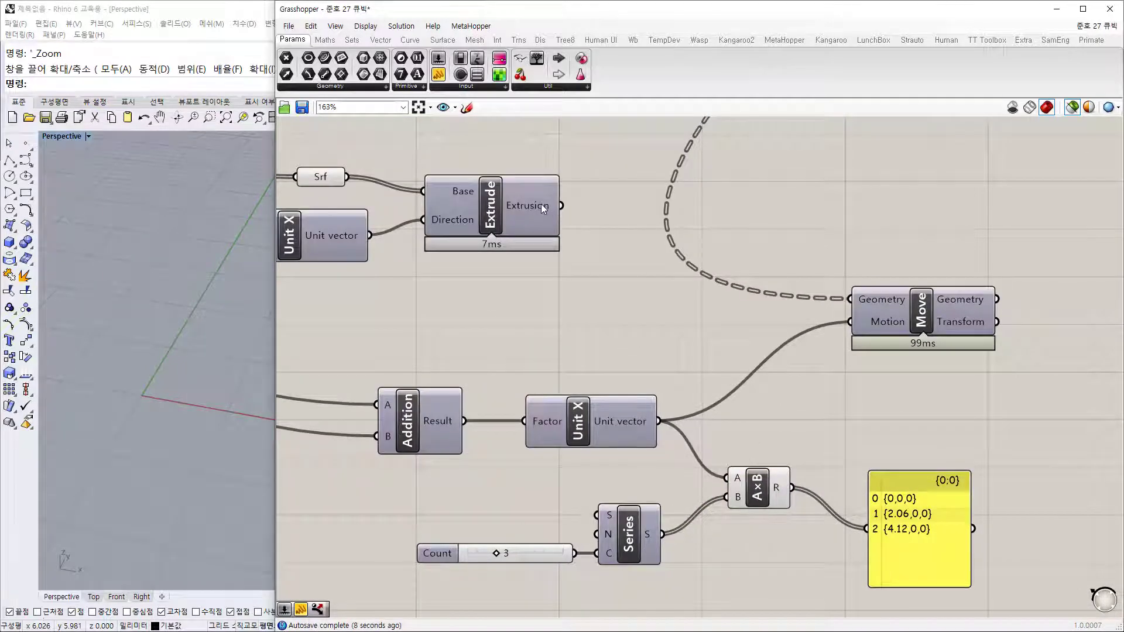
left_click_drag(561, 205, 856, 297)
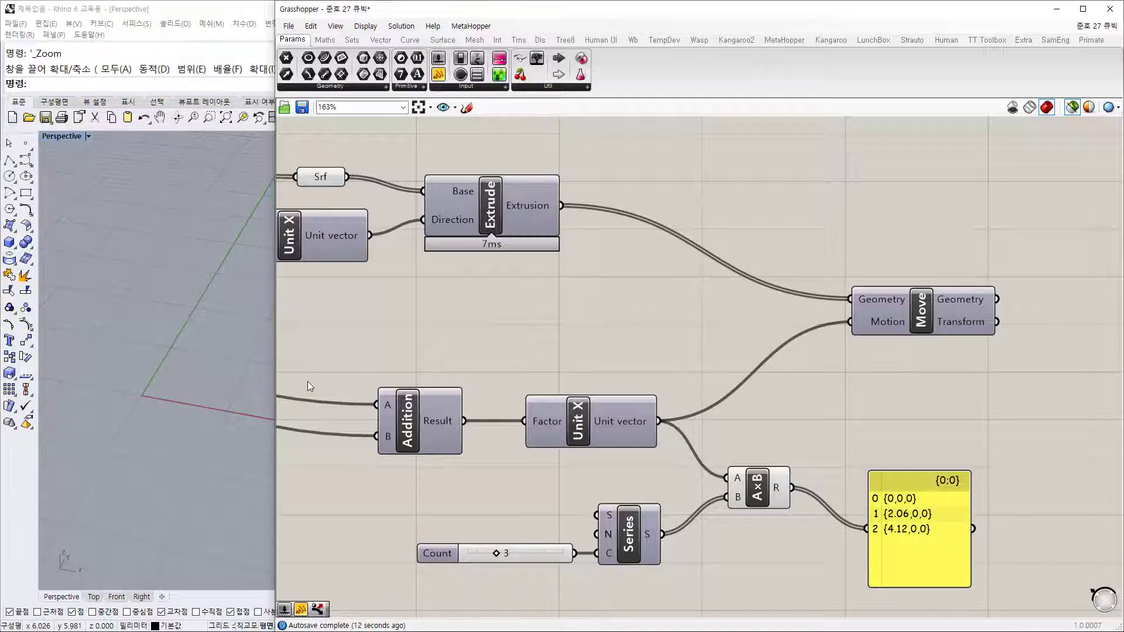
Step: Graft Move's Geometry input and drive its Motion from the A×B result
right_click(883, 301)
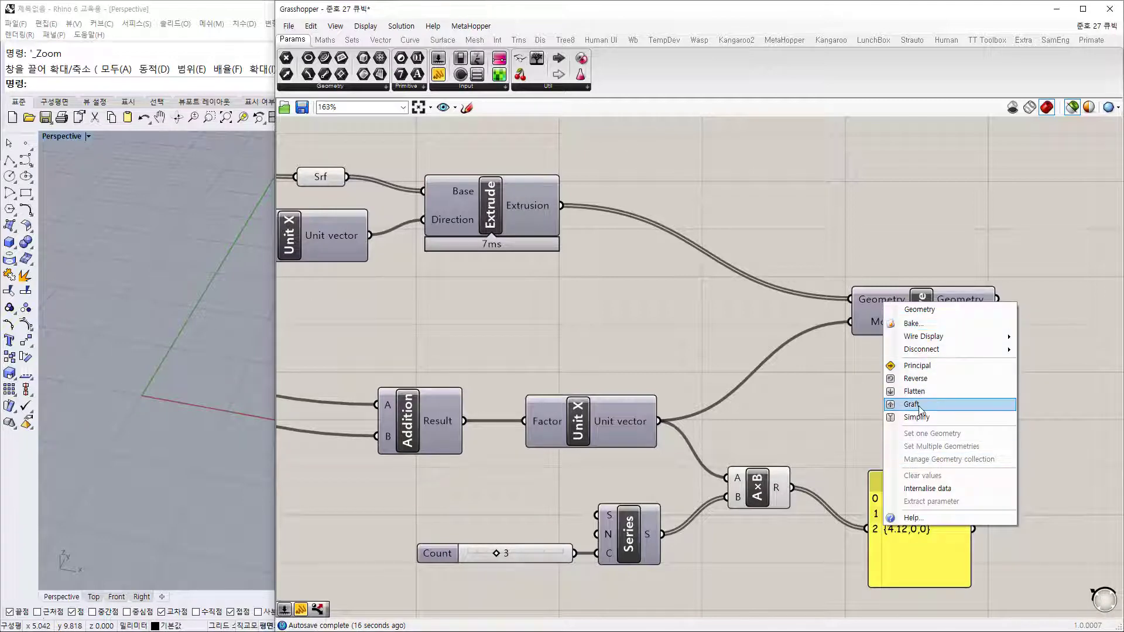
left_click(927, 405)
left_click_drag(792, 487, 835, 322)
left_click(502, 211)
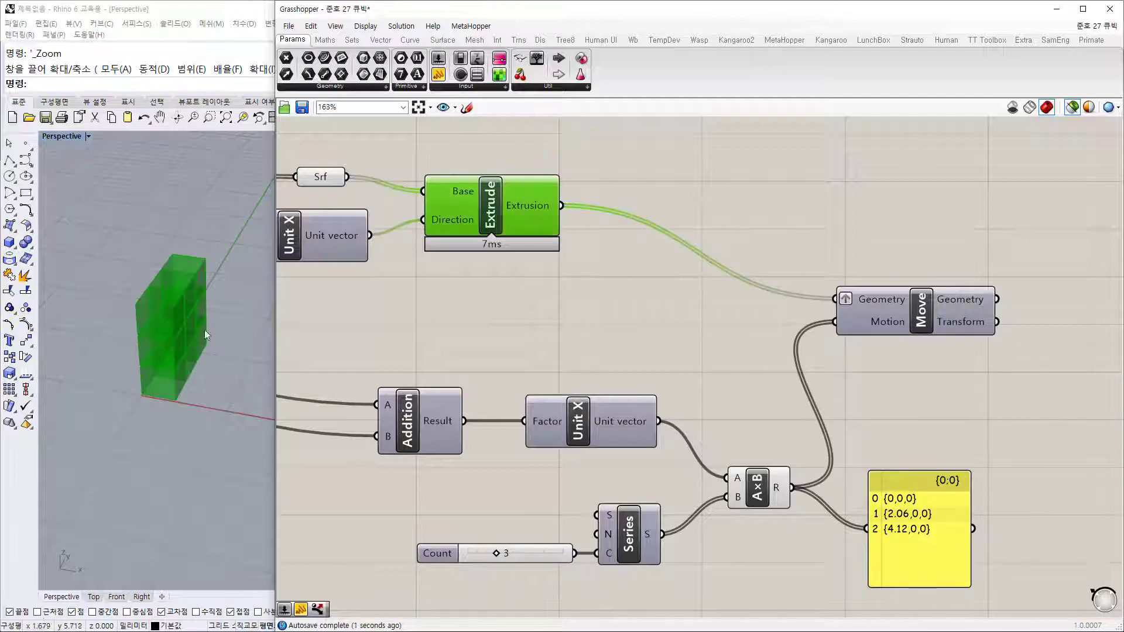
left_click(923, 310)
Step: Inspect the 3×3×3 stack of boxes in Rhino and move the coordinates panel right
right_click_drag(217, 404, 170, 397)
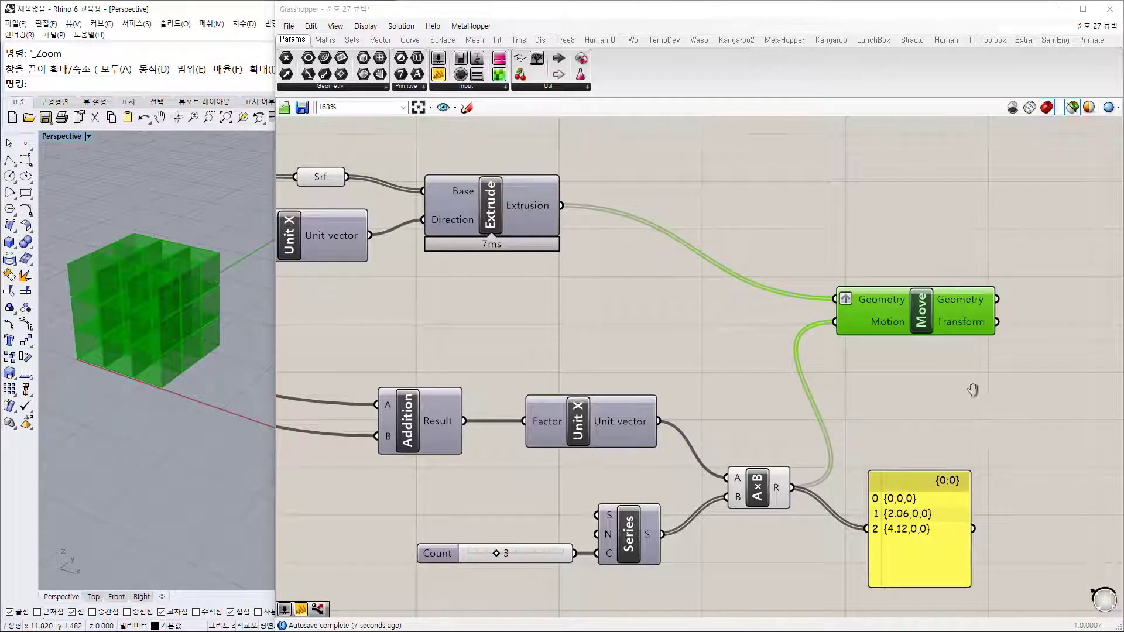
right_click_drag(974, 391, 905, 386)
left_click_drag(868, 530, 940, 513)
scroll(902, 352, "down", 5)
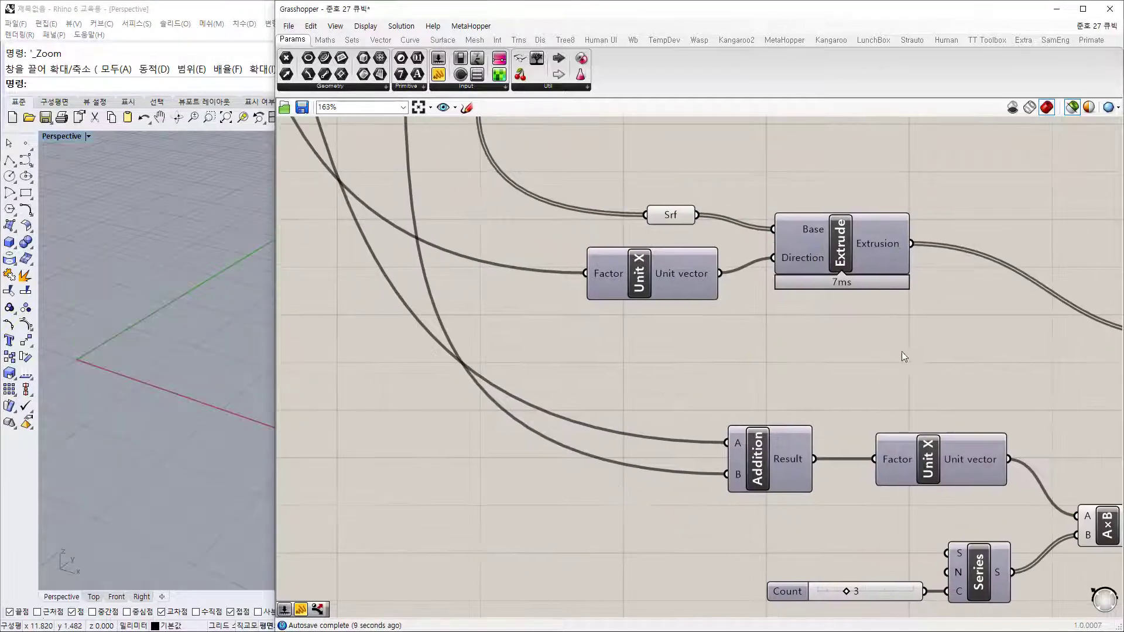
scroll(726, 388, "down", 2)
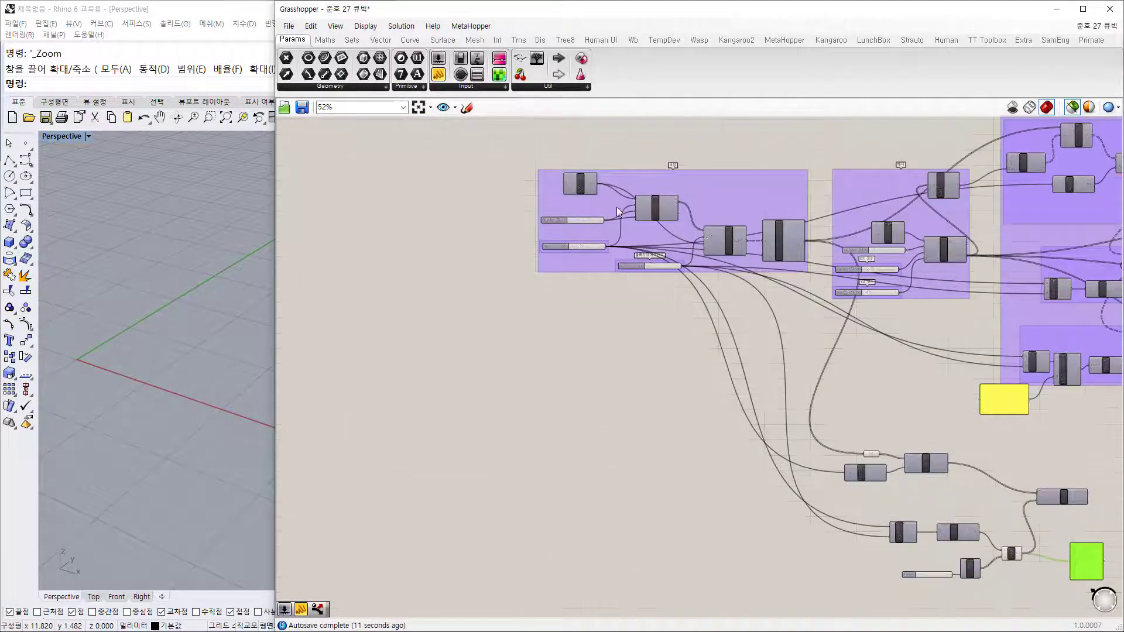
right_click_drag(788, 486, 599, 411)
scroll(809, 339, "up", 7)
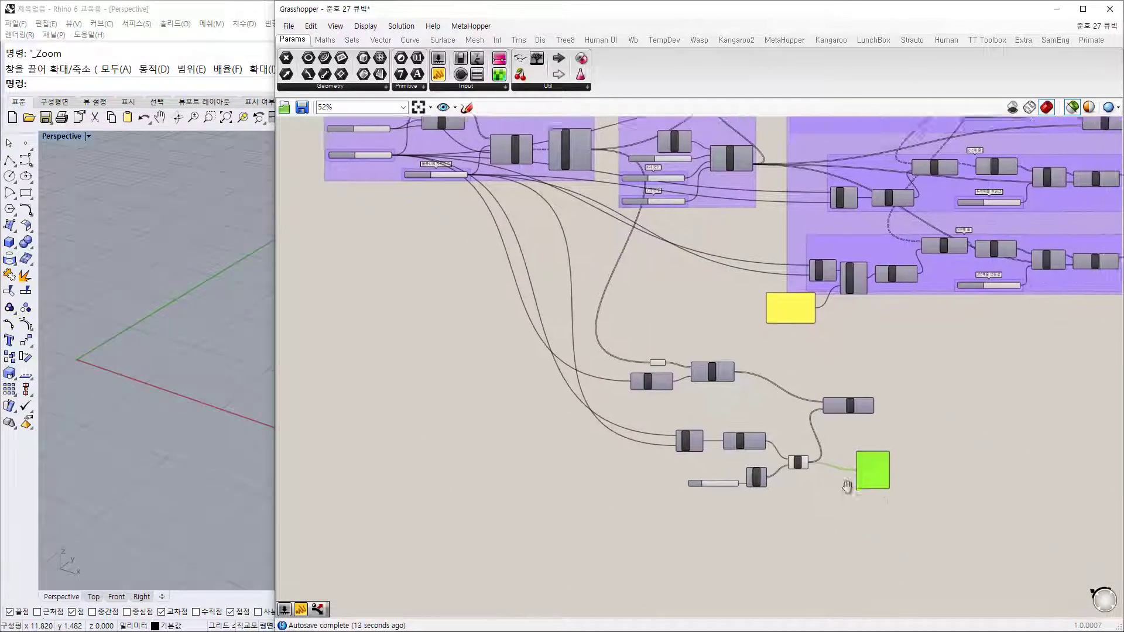
left_click(736, 343)
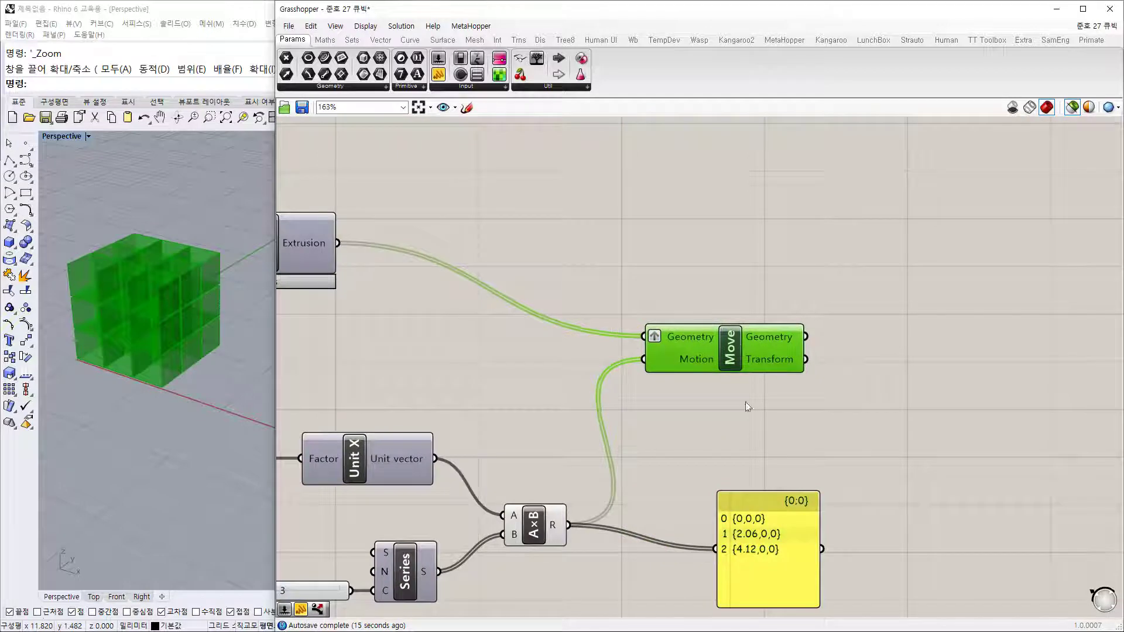
left_click_drag(767, 536, 888, 511)
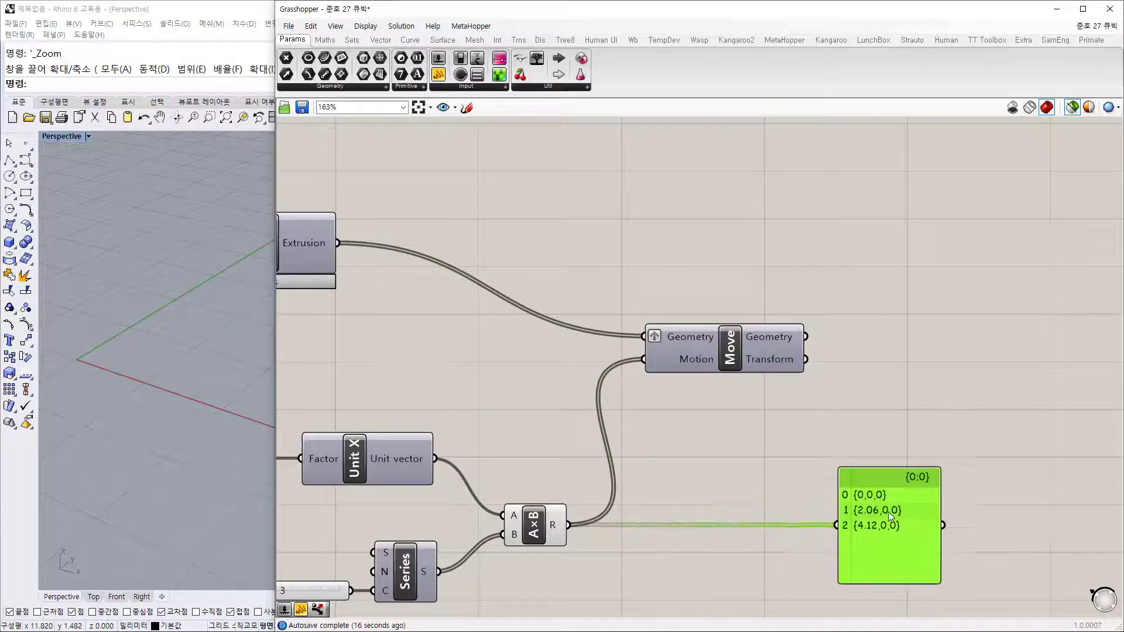
left_click(768, 335)
mouse_move(789, 339)
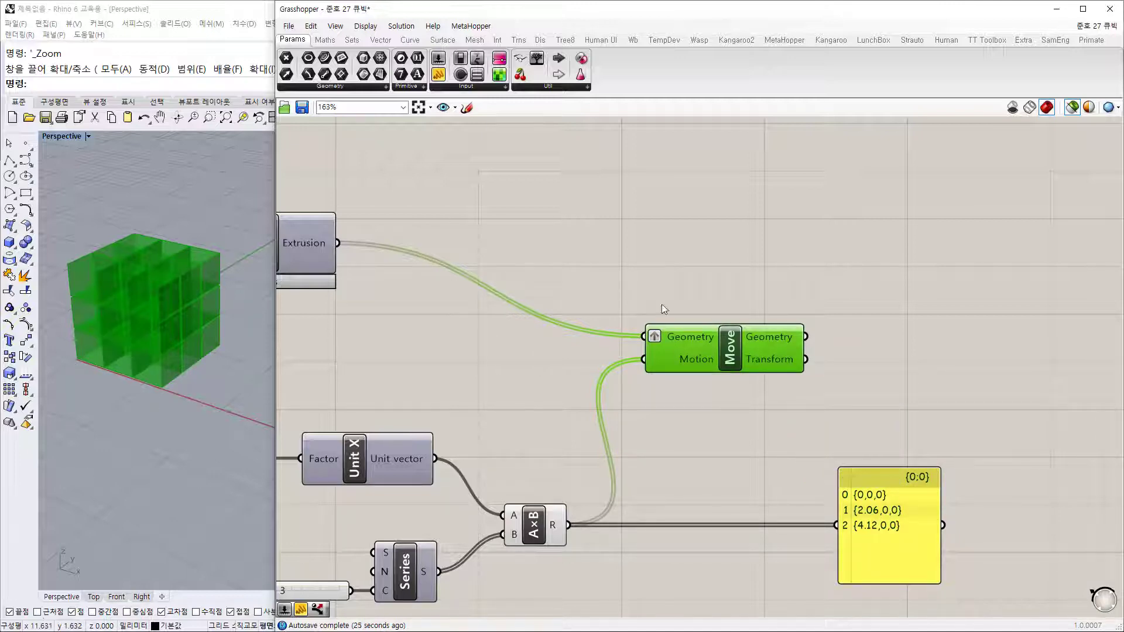
right_click_drag(552, 234, 423, 246)
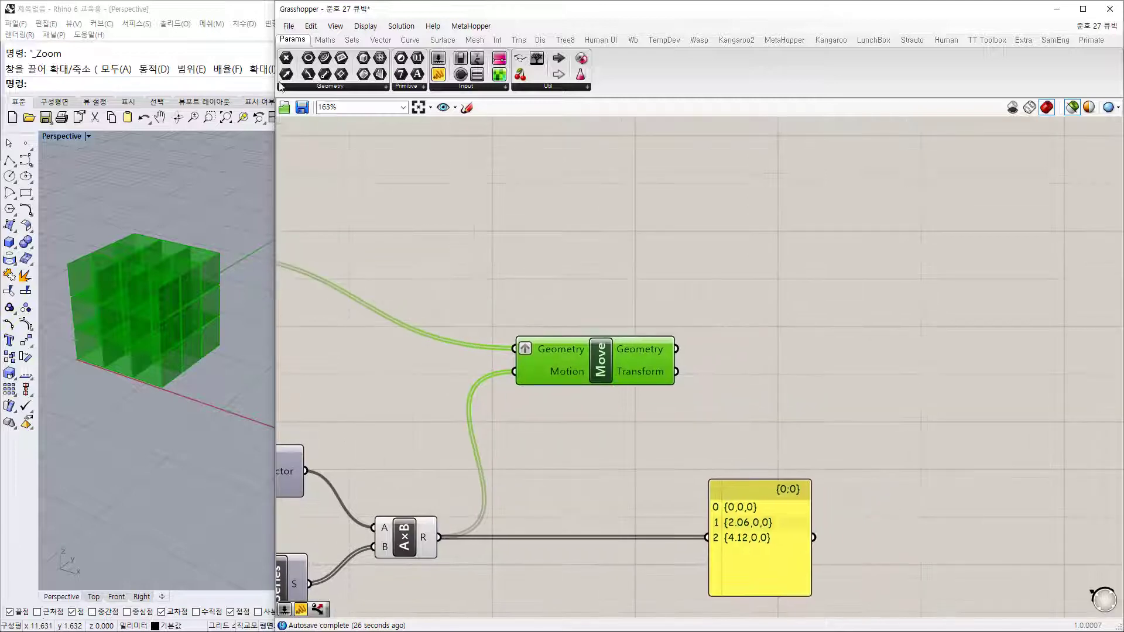
Step: Place a Brep parameter fed by Move's Geometry output and set it to Flatten
left_click(385, 87)
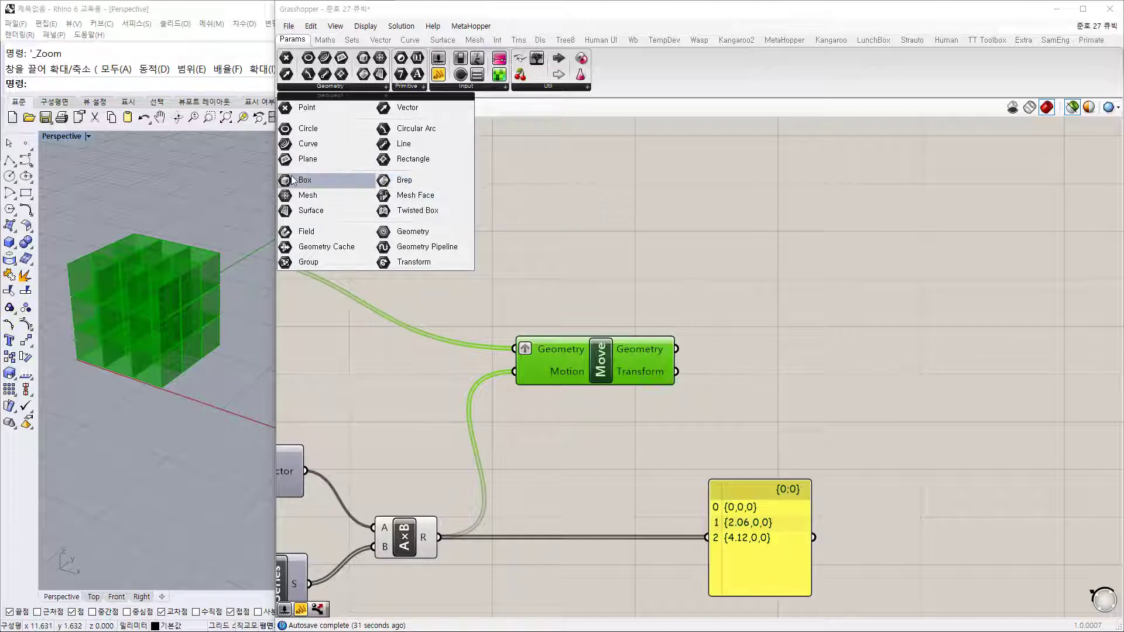
left_click_drag(399, 180, 744, 340)
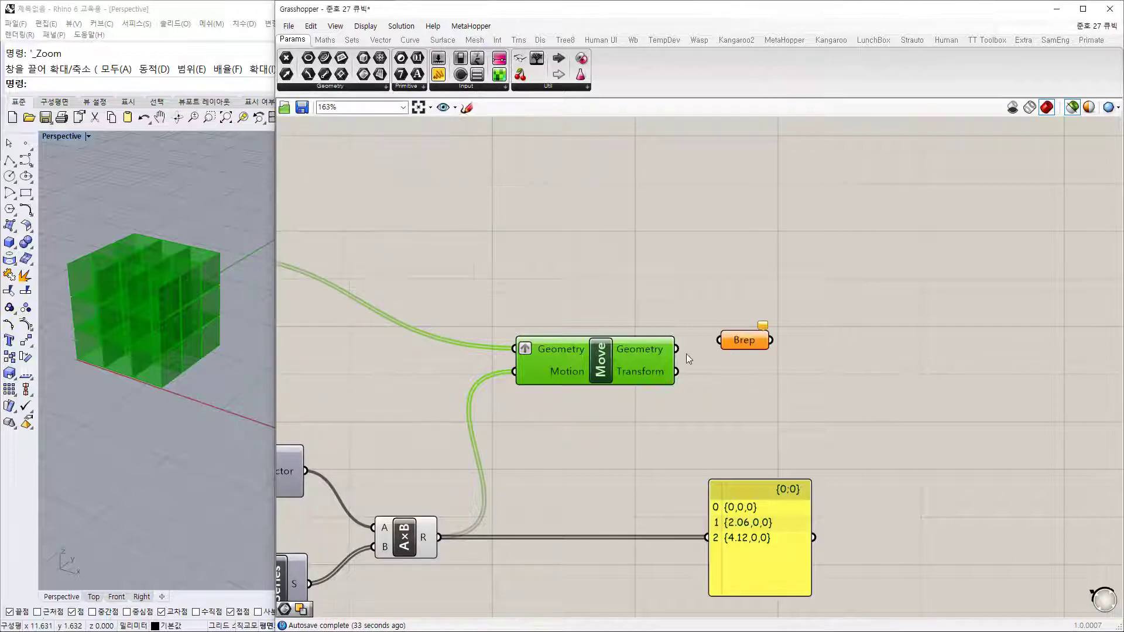
left_click_drag(677, 349, 764, 347)
right_click(765, 349)
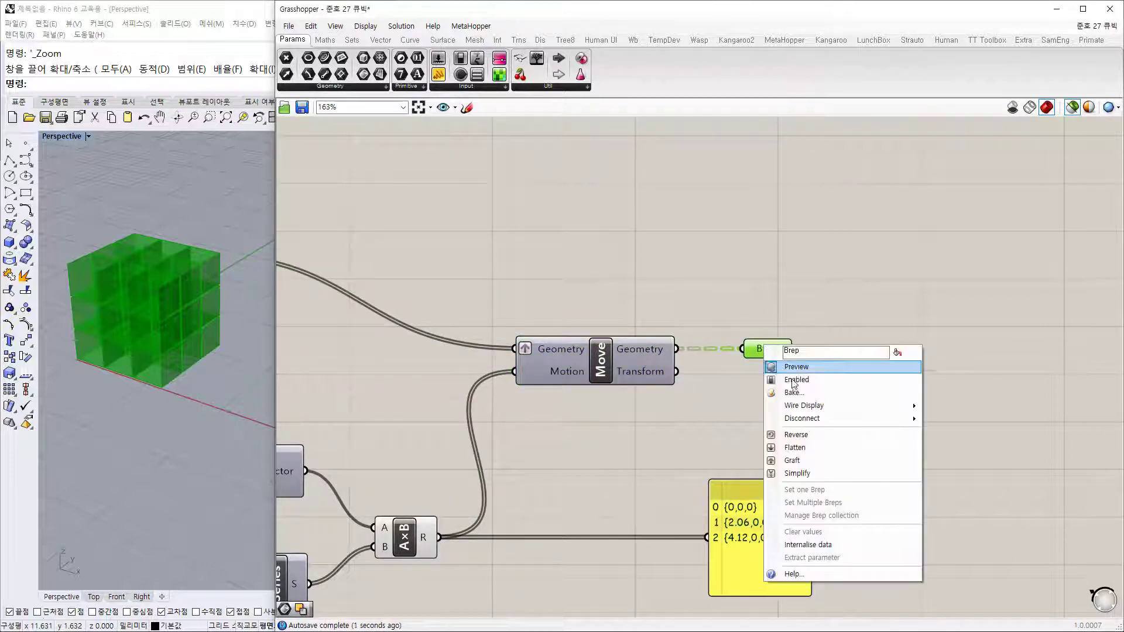
left_click(784, 448)
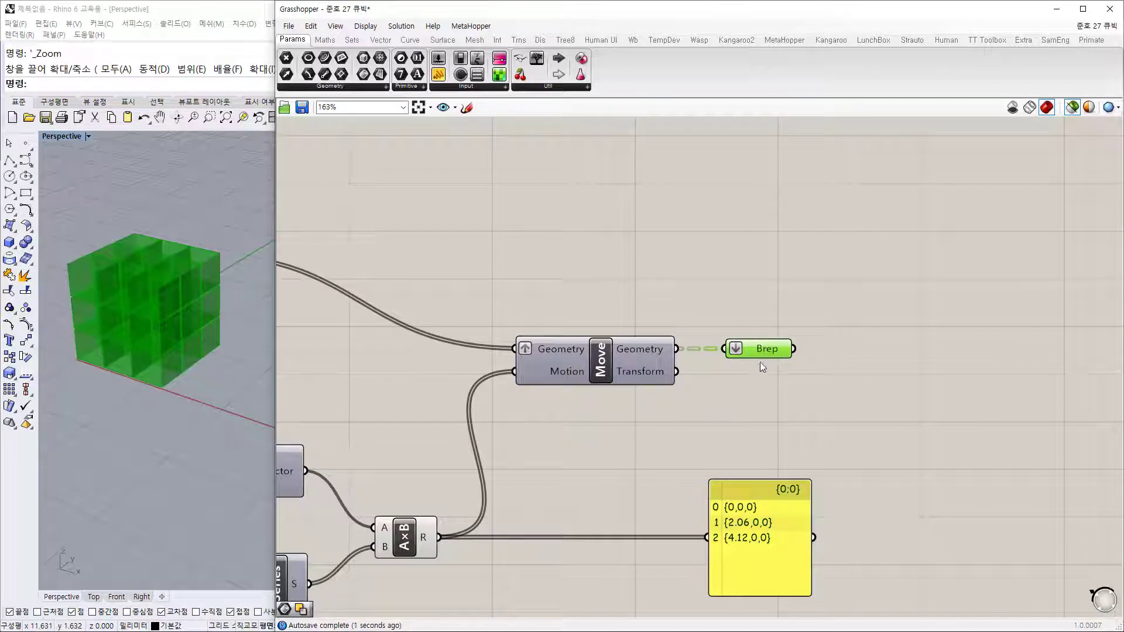
left_click_drag(766, 522, 880, 531)
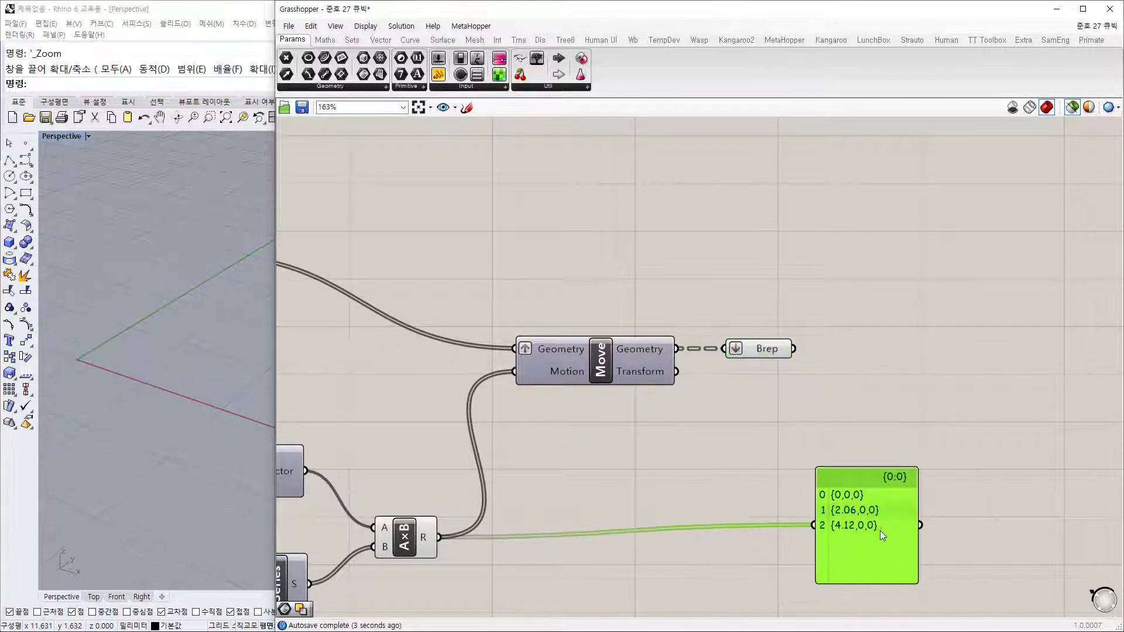
scroll(880, 531, "down", 5)
scroll(645, 181, "up", 2)
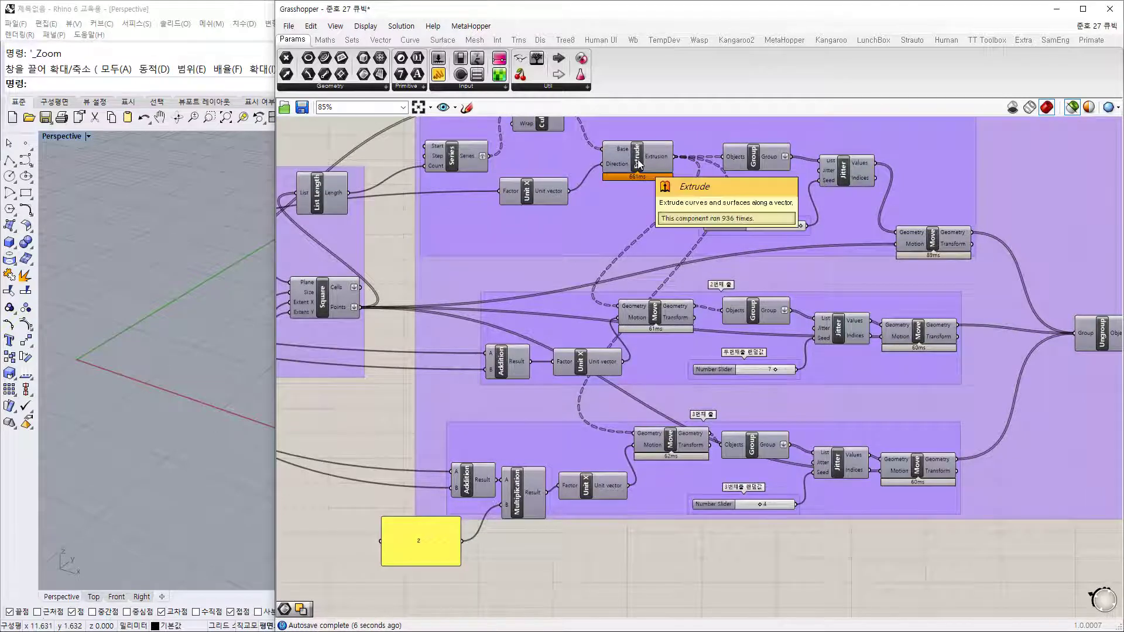
Step: Move the Cull Index component out of its group down beside the Brep parameter
scroll(638, 159, "down", 1)
right_click_drag(654, 437, 671, 495)
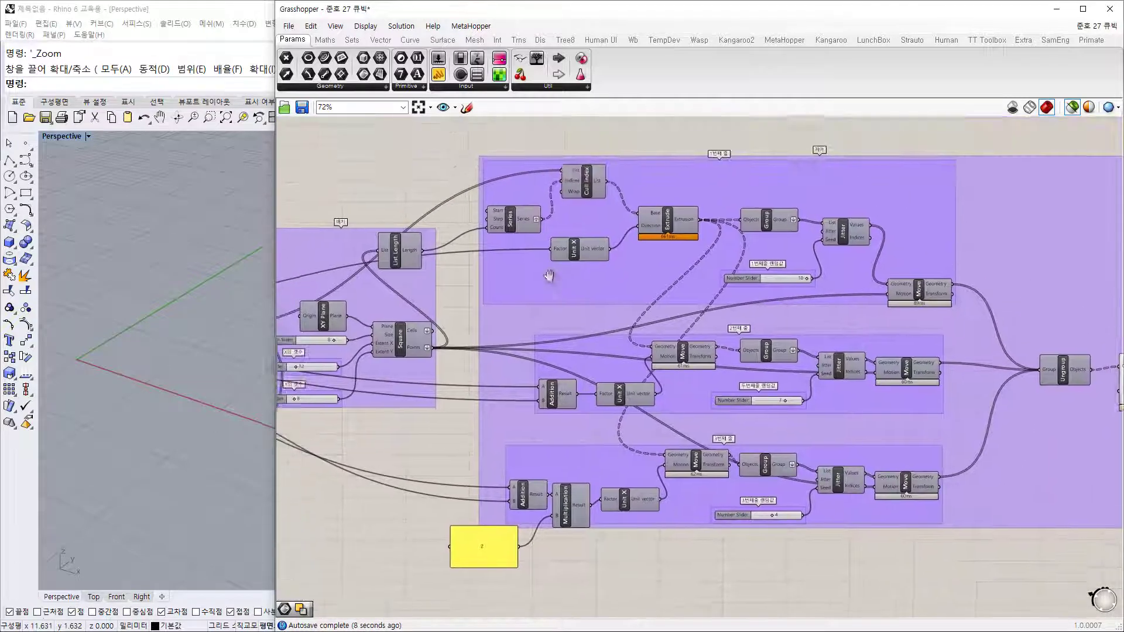
left_click(584, 189)
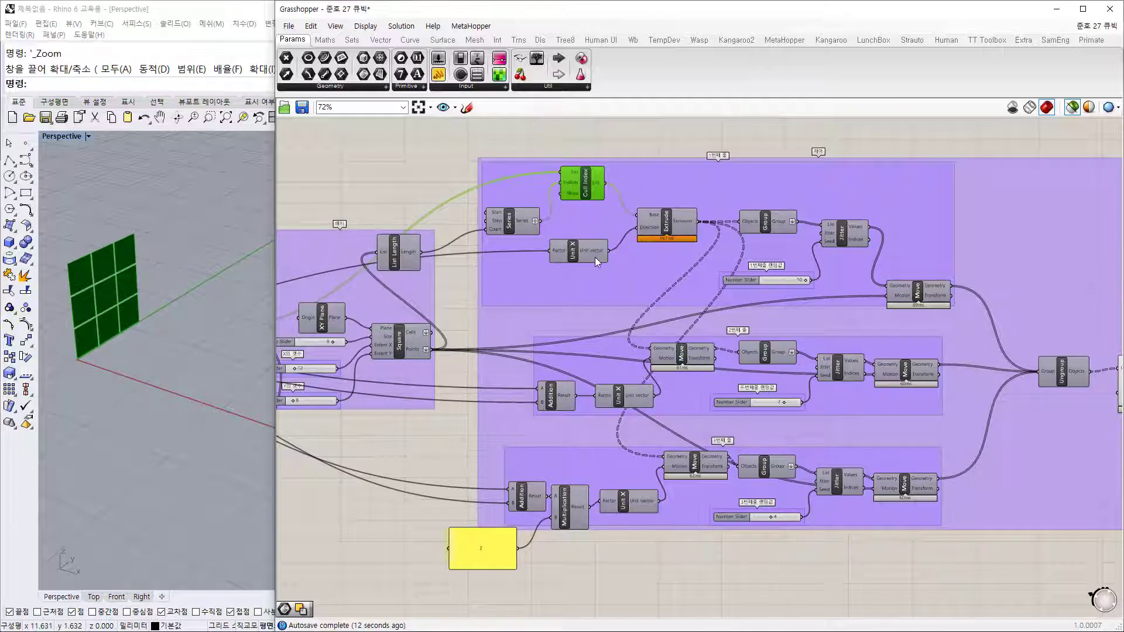
scroll(595, 258, "down", 2)
scroll(574, 211, "up", 4)
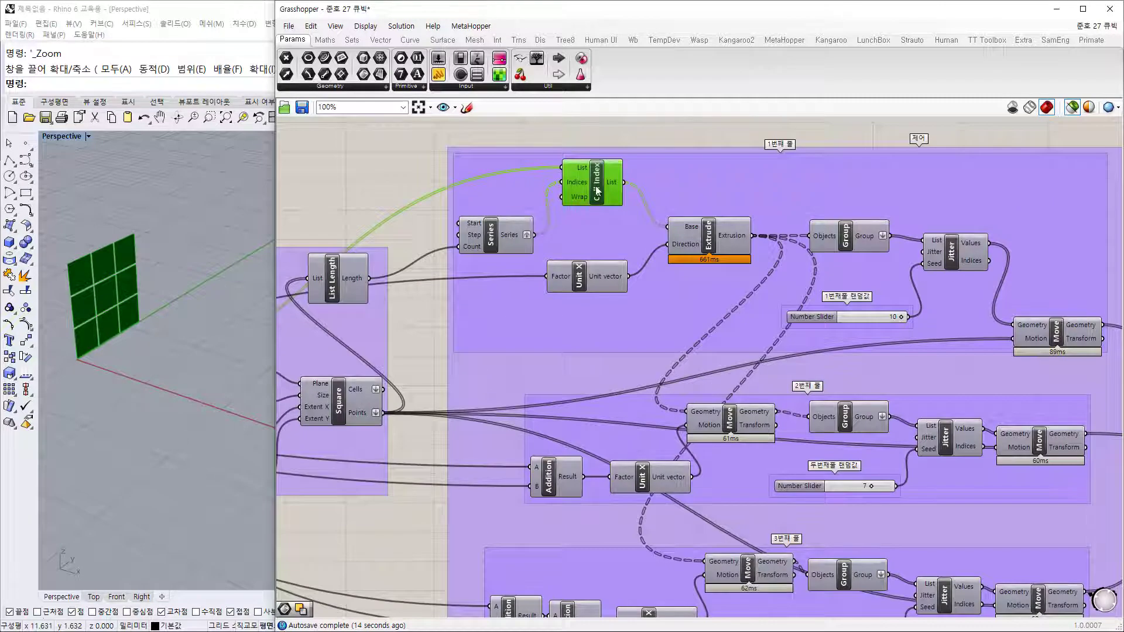
left_click_drag(586, 195, 777, 480)
right_click_drag(777, 480, 656, 199)
left_click_drag(656, 199, 711, 552)
right_click_drag(670, 566, 666, 391)
scroll(638, 415, "up", 3)
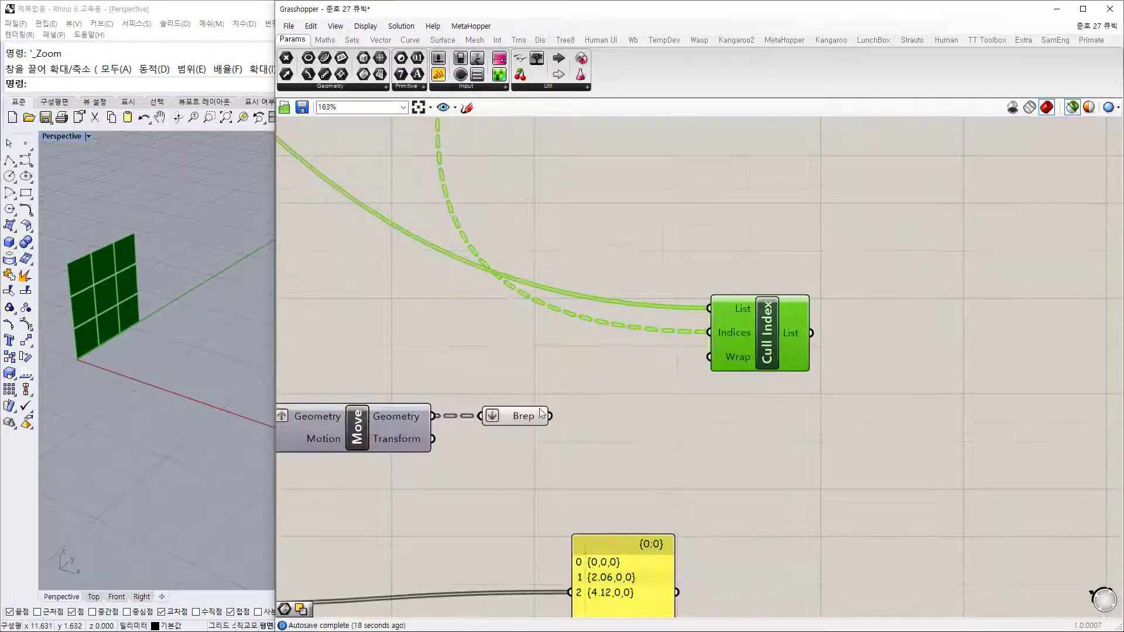
Step: Wire the Brep parameter's 27 blocks into Cull Index's List input
left_click_drag(551, 416, 709, 309)
left_click_drag(762, 338, 679, 448)
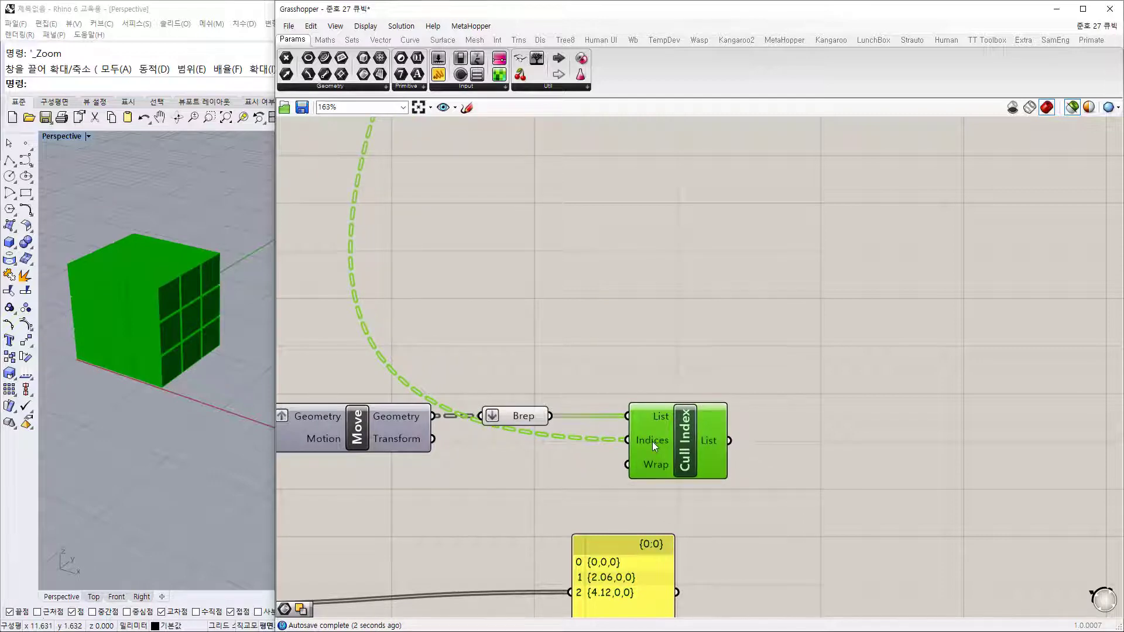
mouse_move(524, 422)
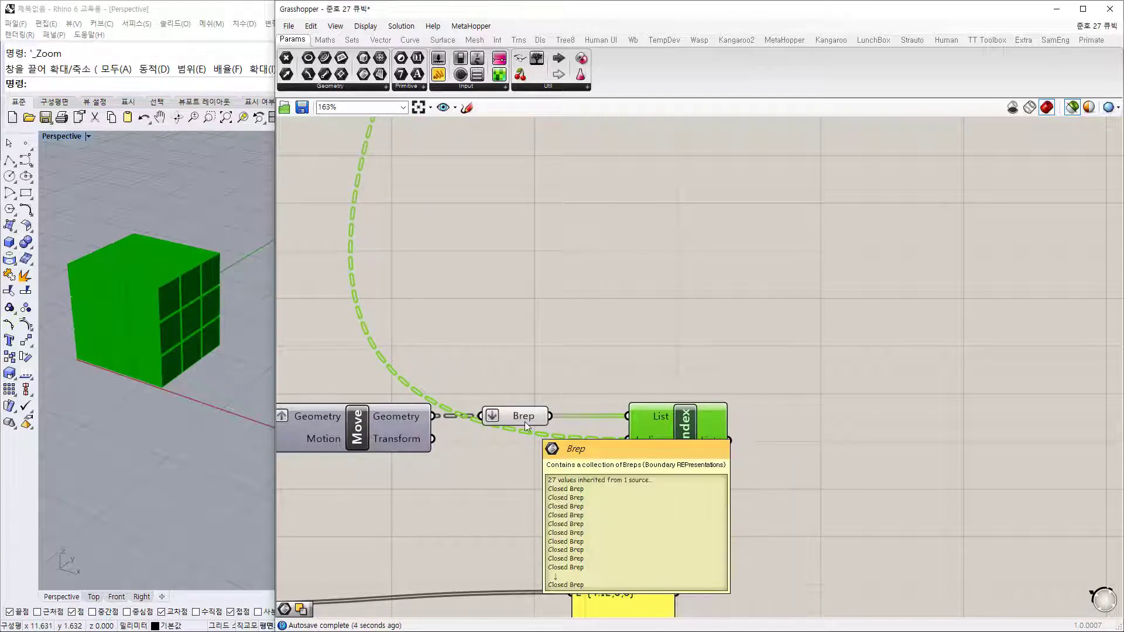
scroll(525, 422, "down", 5)
right_click_drag(519, 329, 858, 463)
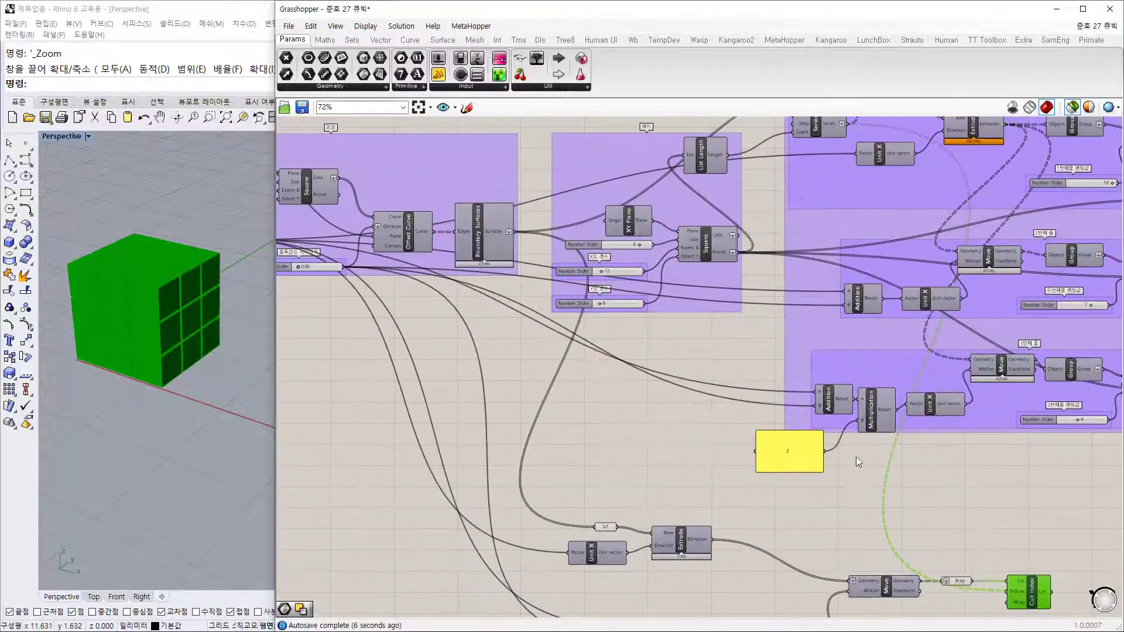
Step: Nudge the Brep parameter right and move the coordinates panel to the right
scroll(660, 273, "up", 3)
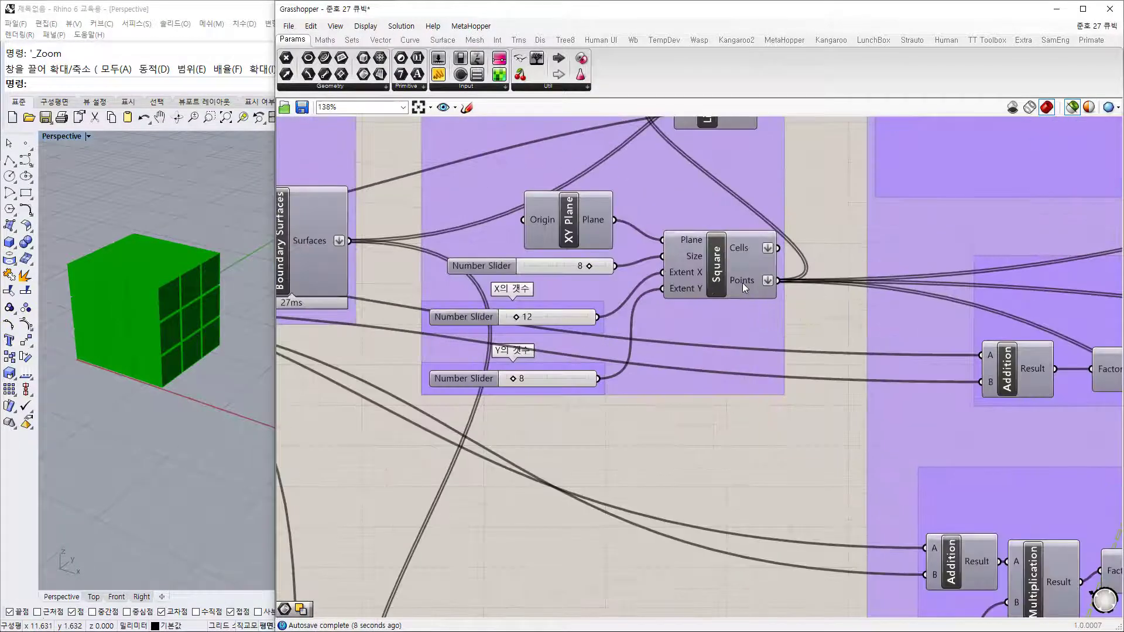
scroll(742, 282, "down", 4)
right_click_drag(940, 449, 786, 234)
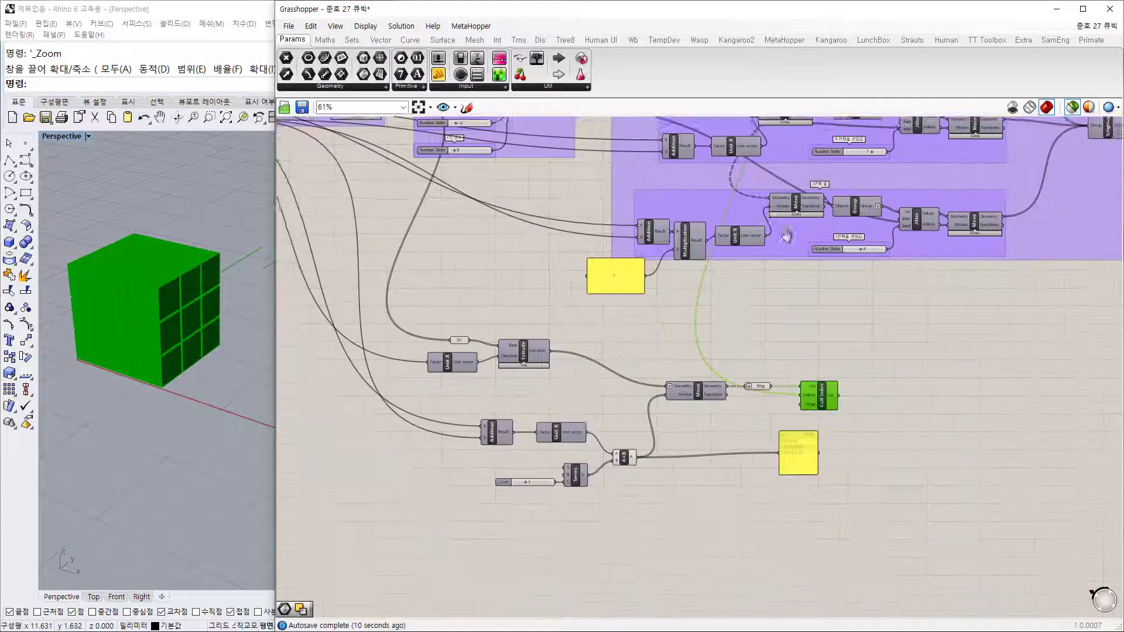
scroll(773, 376, "up", 3)
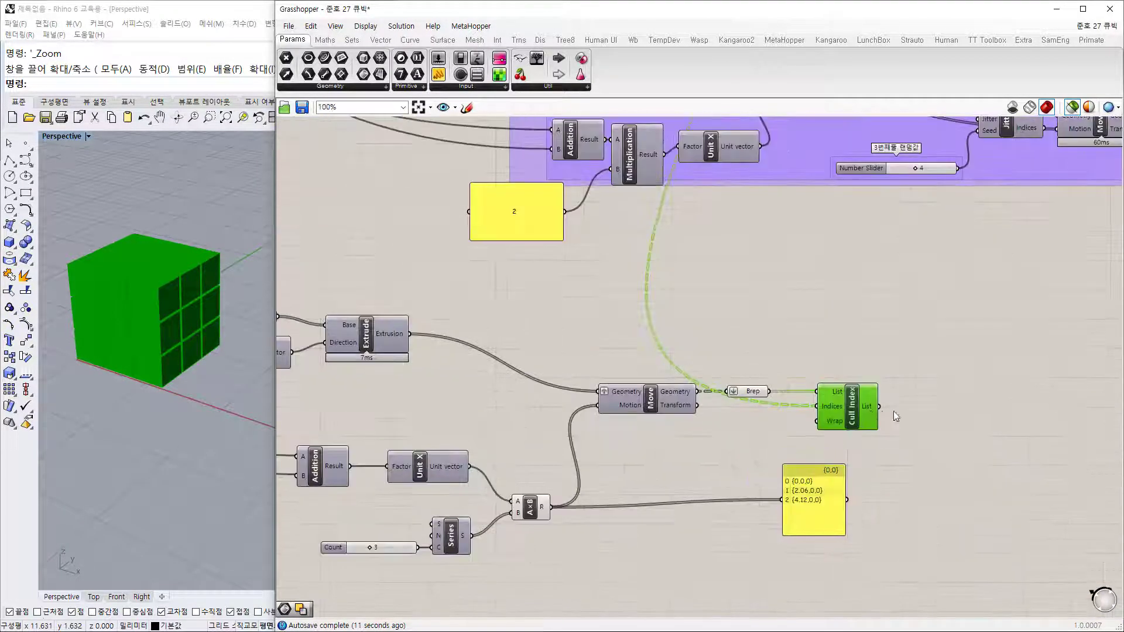
left_click(877, 456)
left_click_drag(749, 393, 764, 396)
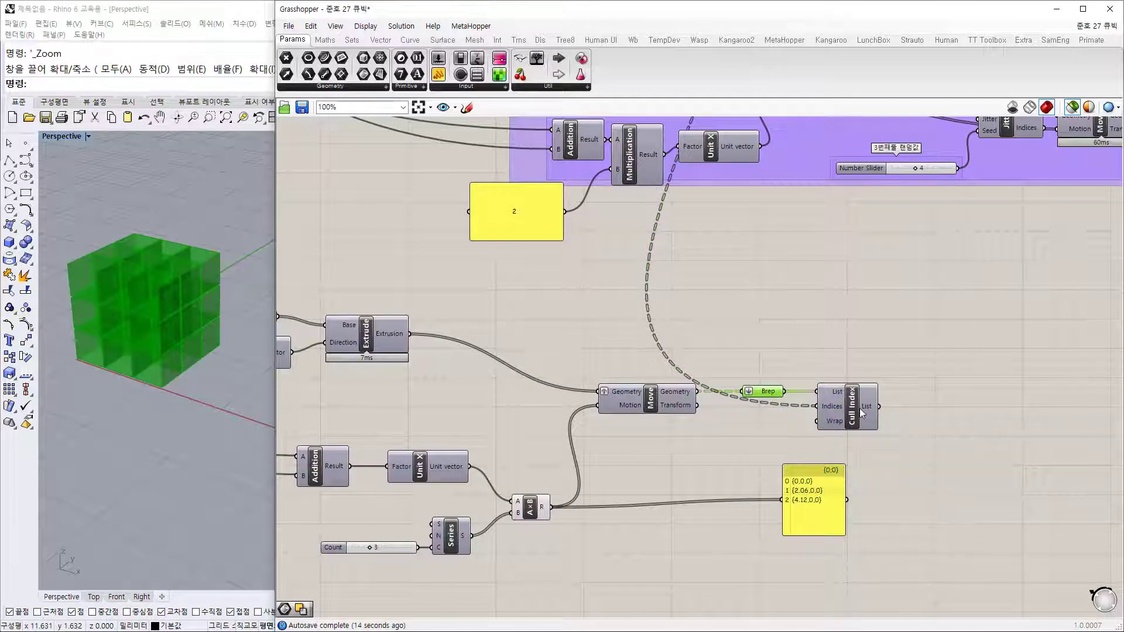
mouse_move(869, 406)
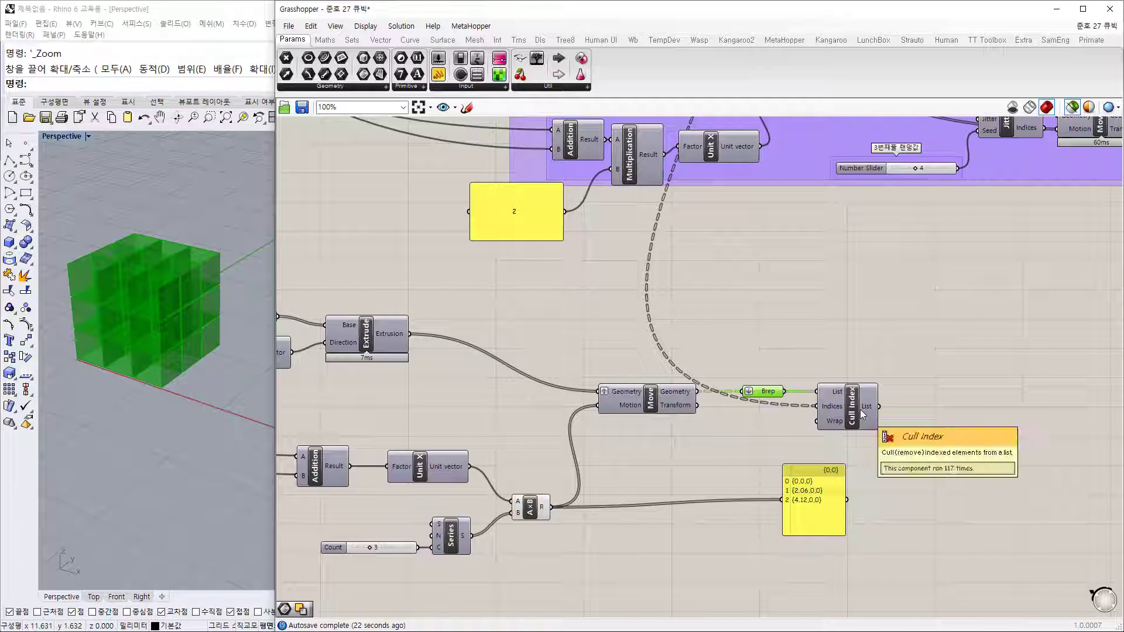
scroll(860, 409, "up", 2)
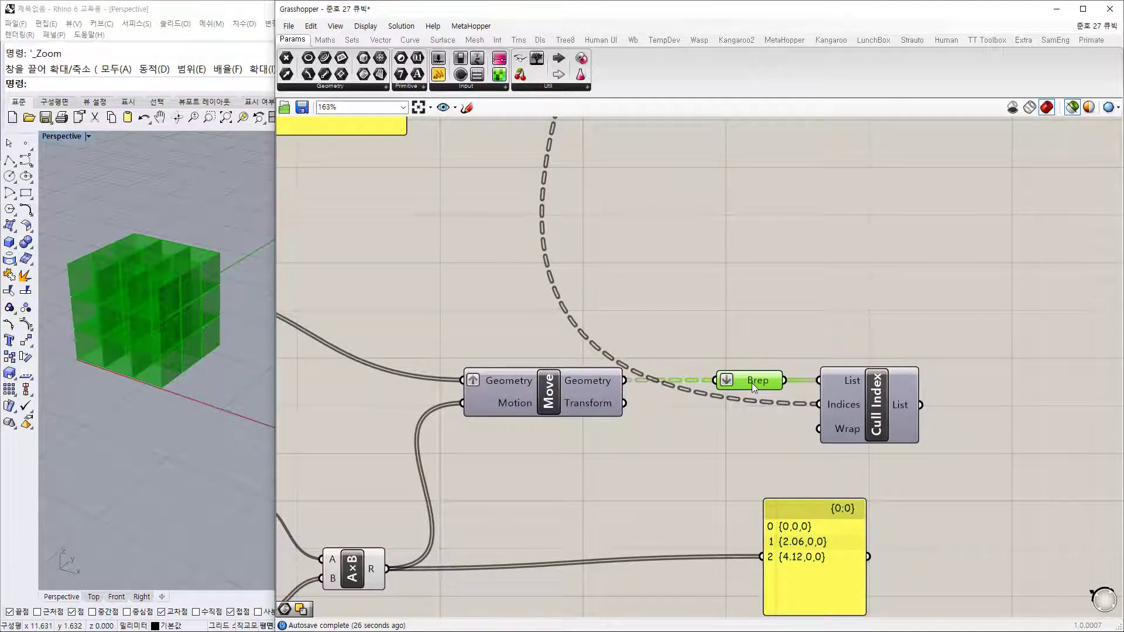
mouse_move(751, 387)
scroll(645, 333, "down", 3)
right_click_drag(733, 269, 770, 221)
left_click_drag(750, 387, 867, 389)
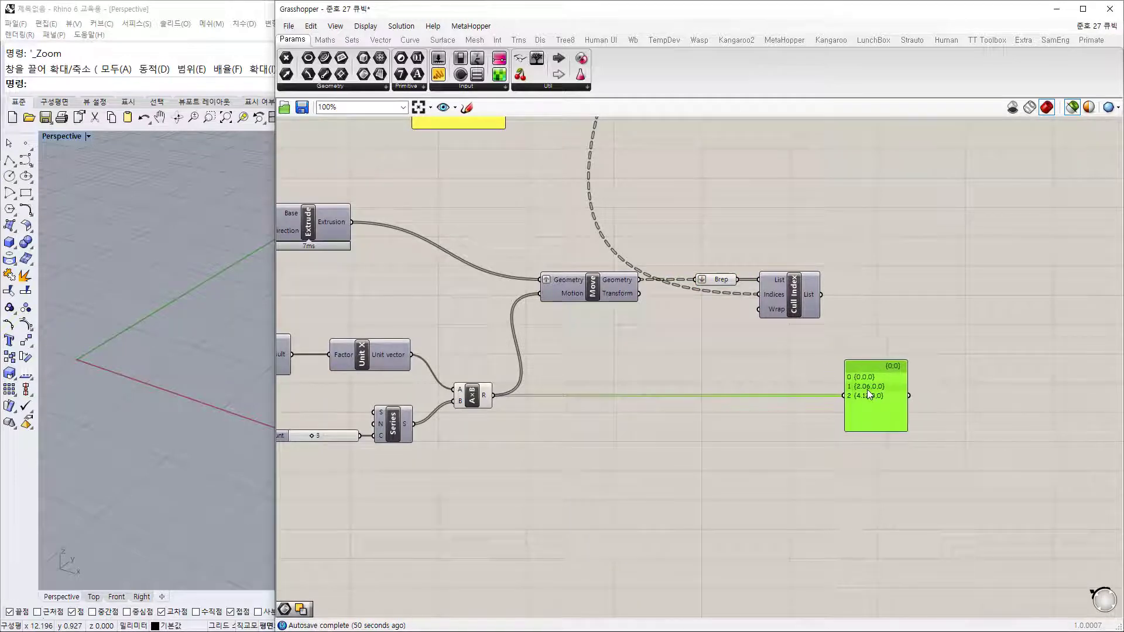
Step: Shift Cull Index slightly right and box-select the Count slider and Series
left_click(820, 344)
left_click_drag(802, 301, 833, 304)
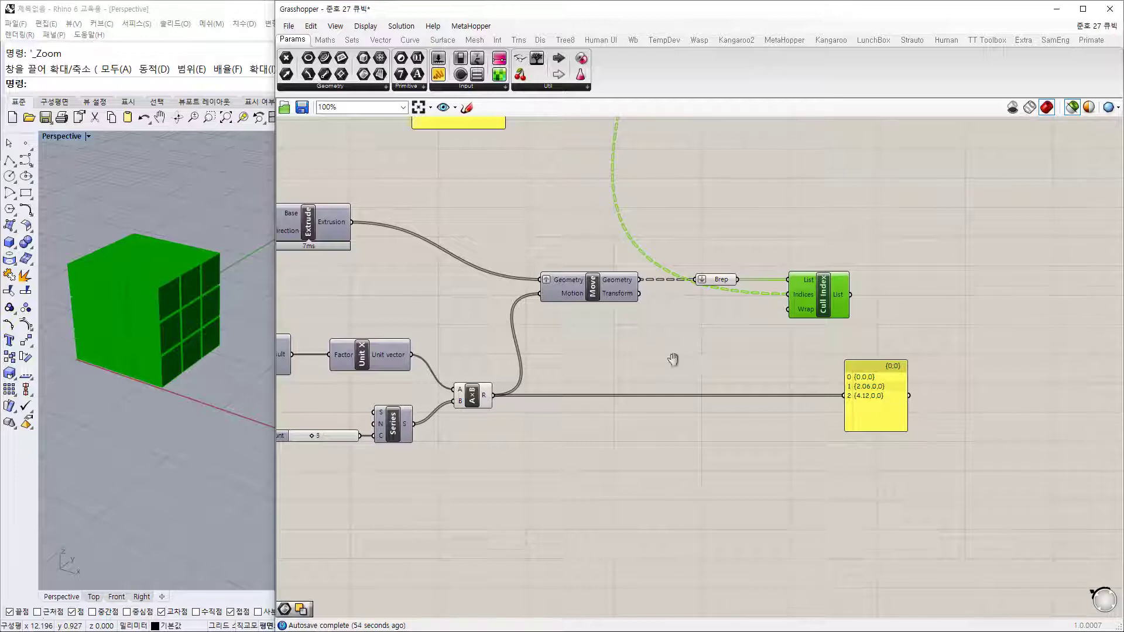
right_click_drag(653, 366, 737, 357)
left_click(521, 488)
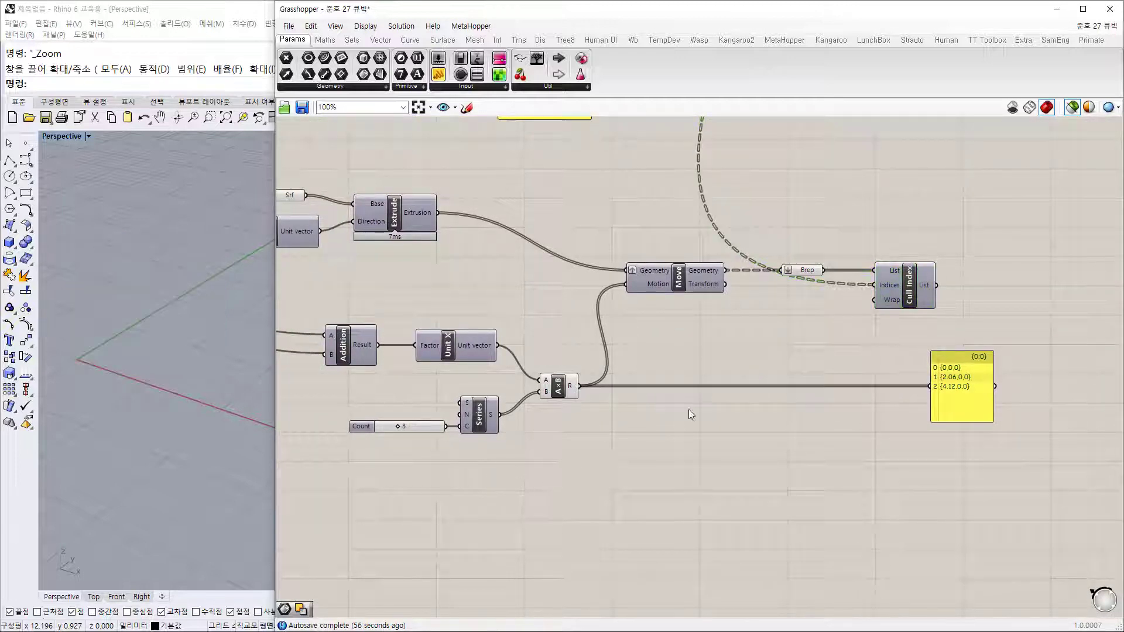
left_click_drag(519, 486, 309, 375)
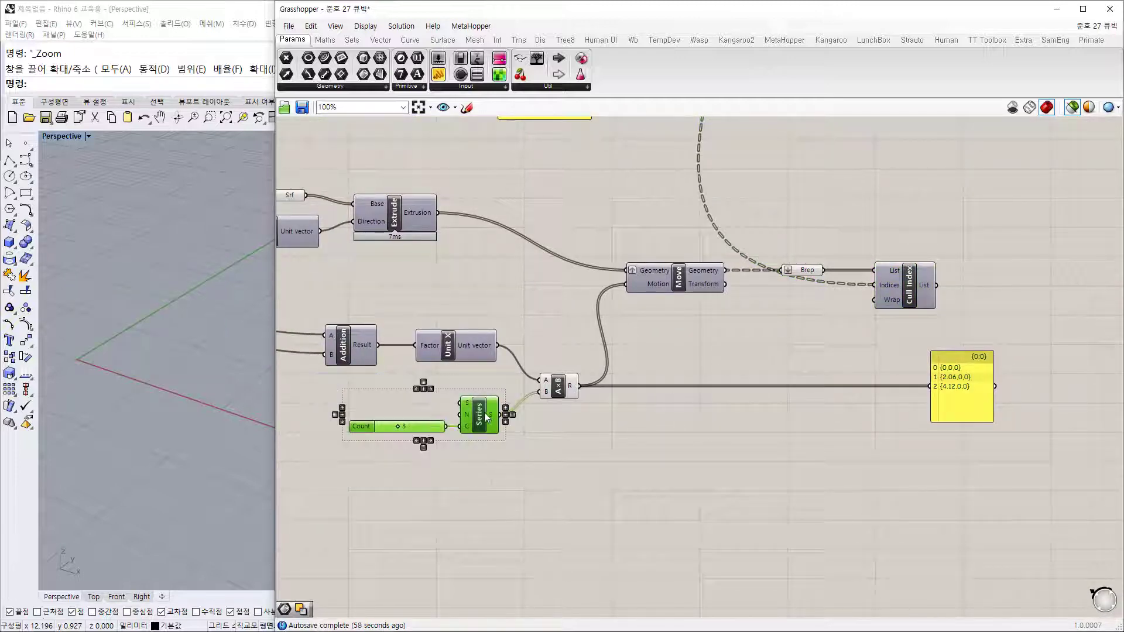
Step: Copy and paste the slider and Series, placing the duplicate up and right
key("ctrl+c")
key("ctrl+v")
left_click_drag(502, 458, 810, 347)
scroll(812, 390, "up", 3)
Step: Replace the copied slider with a 0<27<100 slider wired into Series Count
double_click(727, 419)
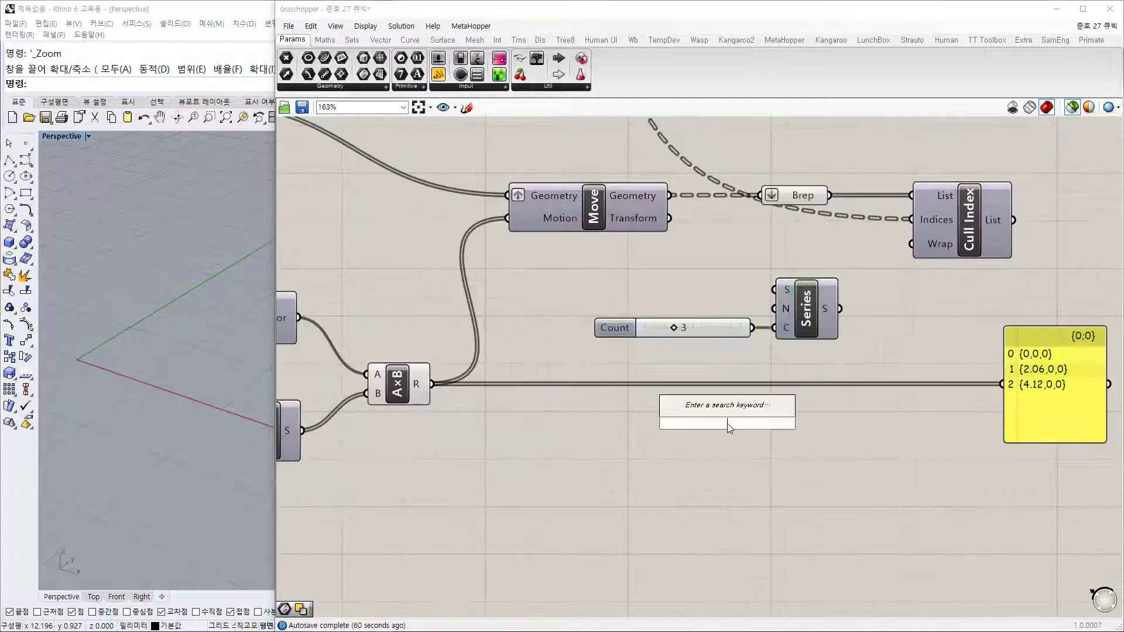
type("0")
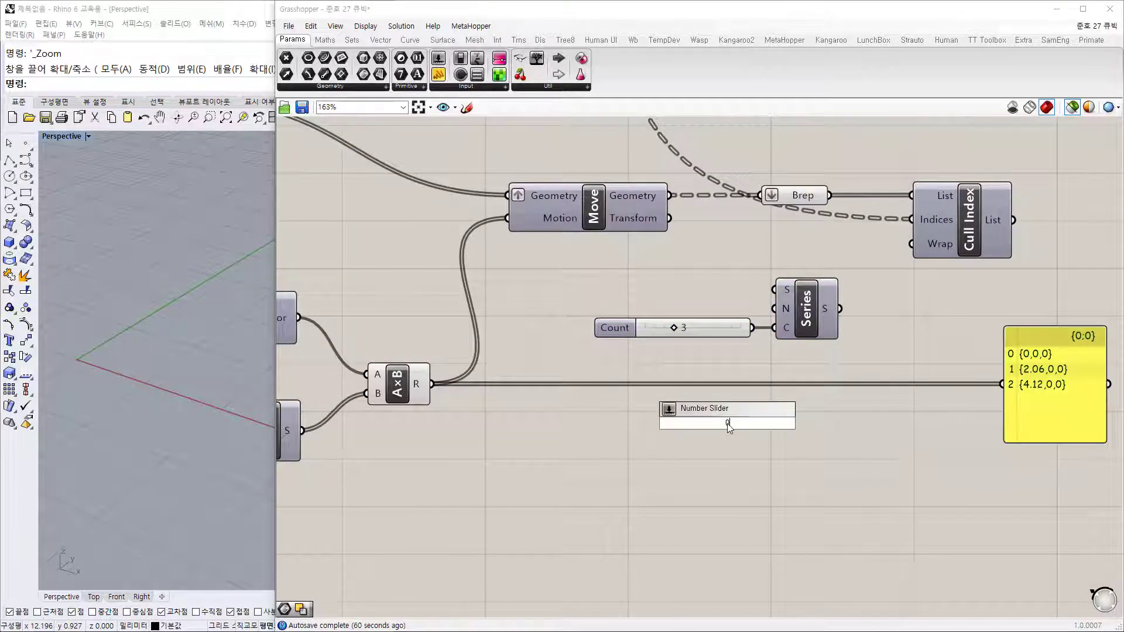
type("<27<100")
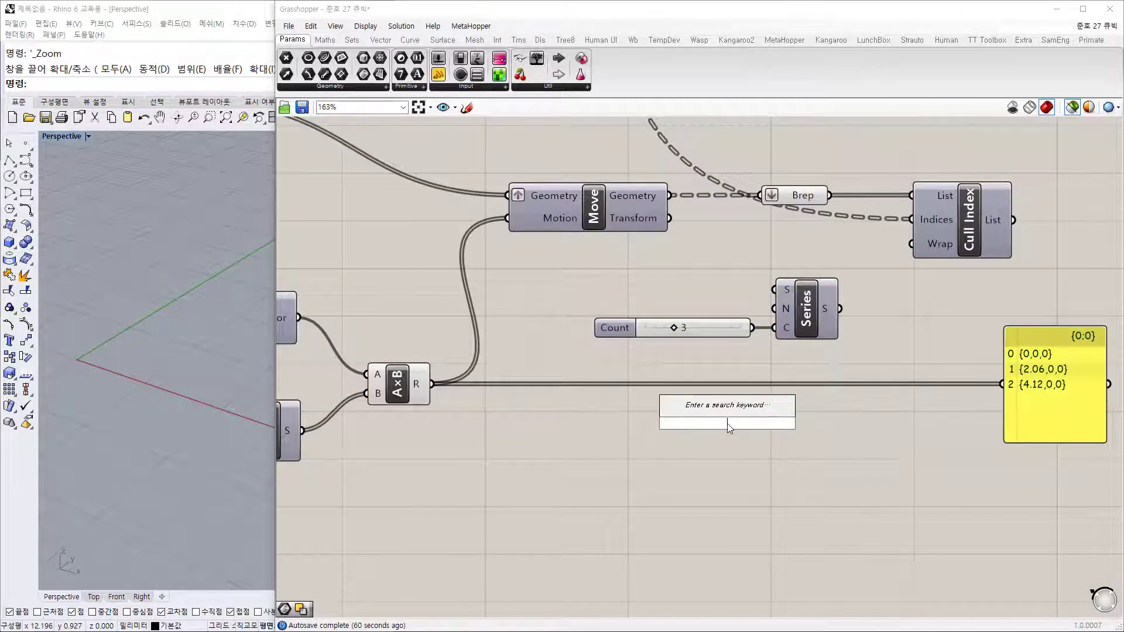
key("Return")
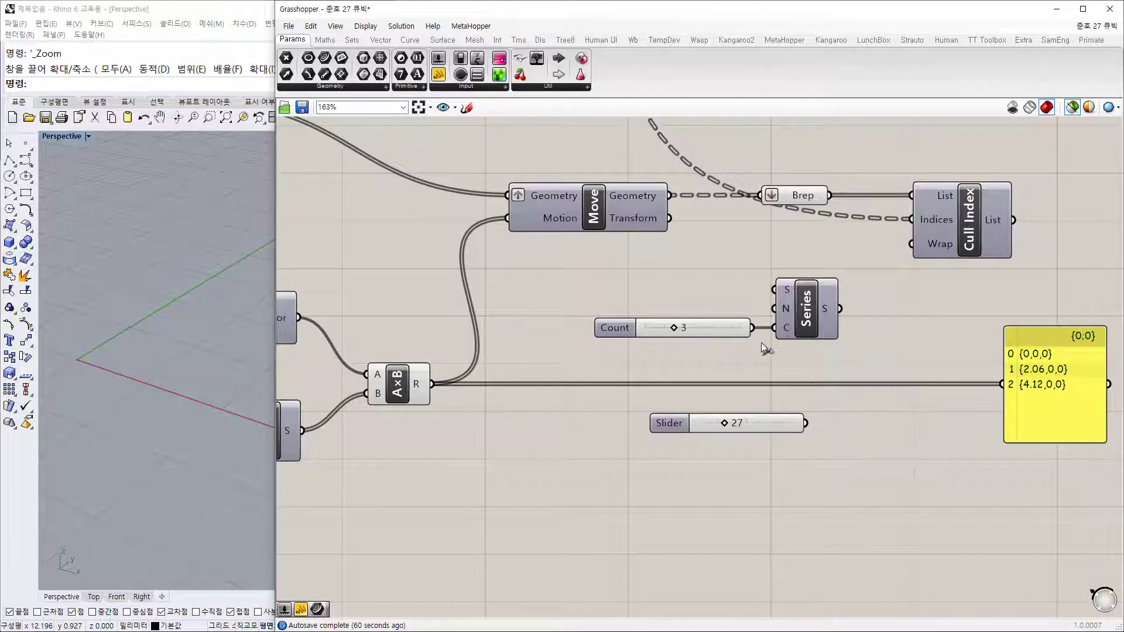
left_click_drag(774, 328, 686, 330)
key("Delete")
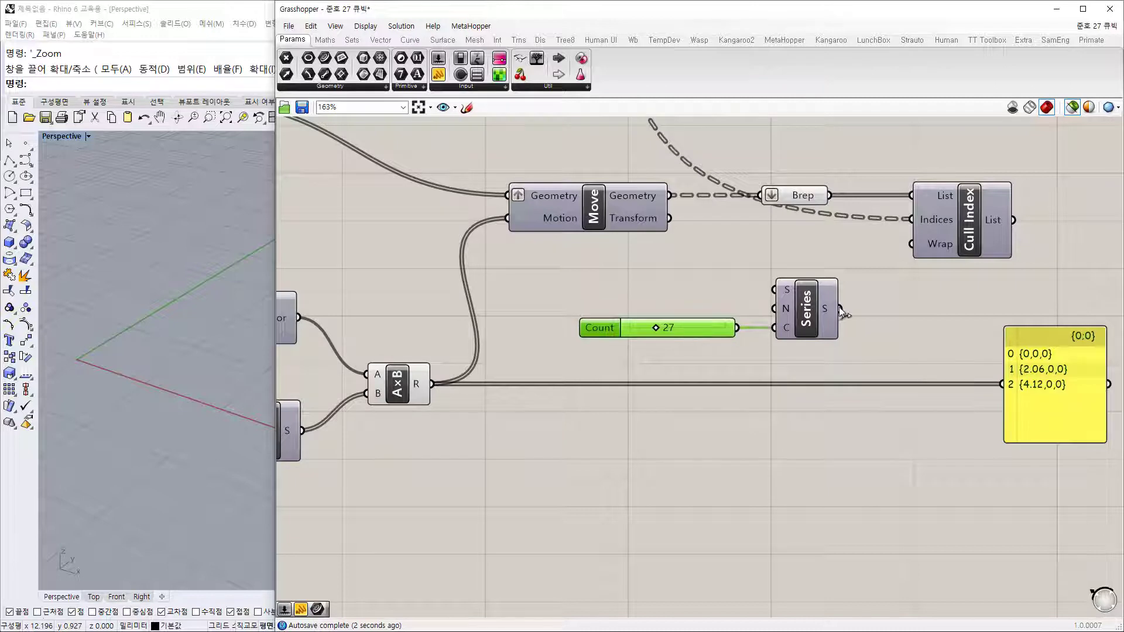
Step: Show the Series output 0–26 in the yellow panel, enlarged to list more rows
left_click_drag(840, 309, 1004, 382)
left_click(946, 444)
right_click_drag(869, 392, 644, 381)
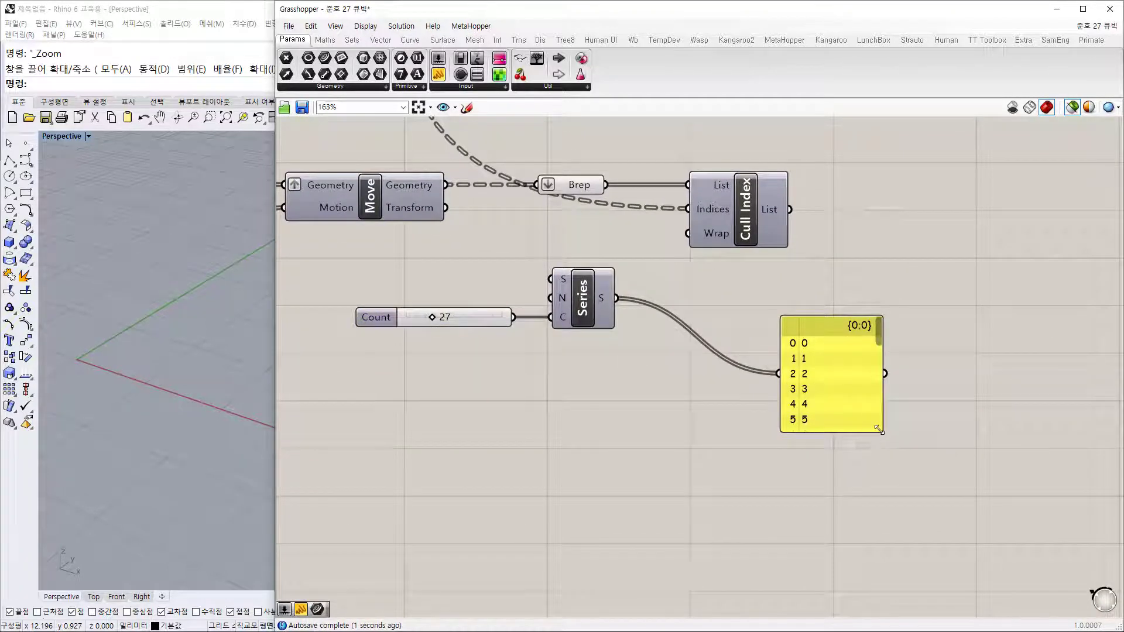
left_click_drag(879, 429, 904, 580)
scroll(899, 480, "down", 5)
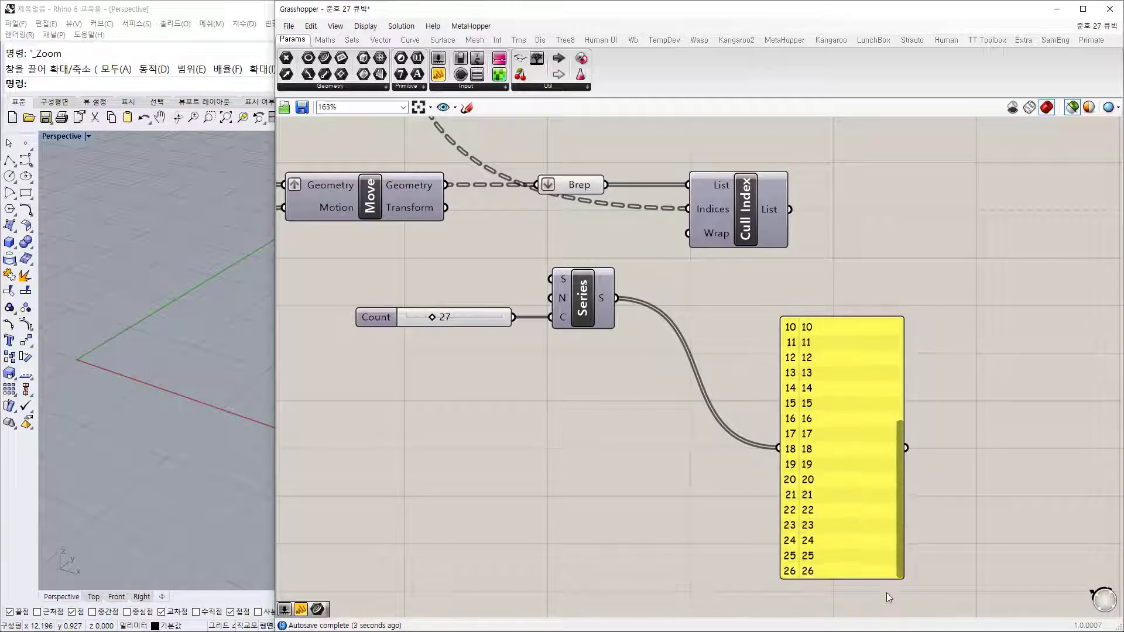
left_click_drag(846, 486, 879, 333)
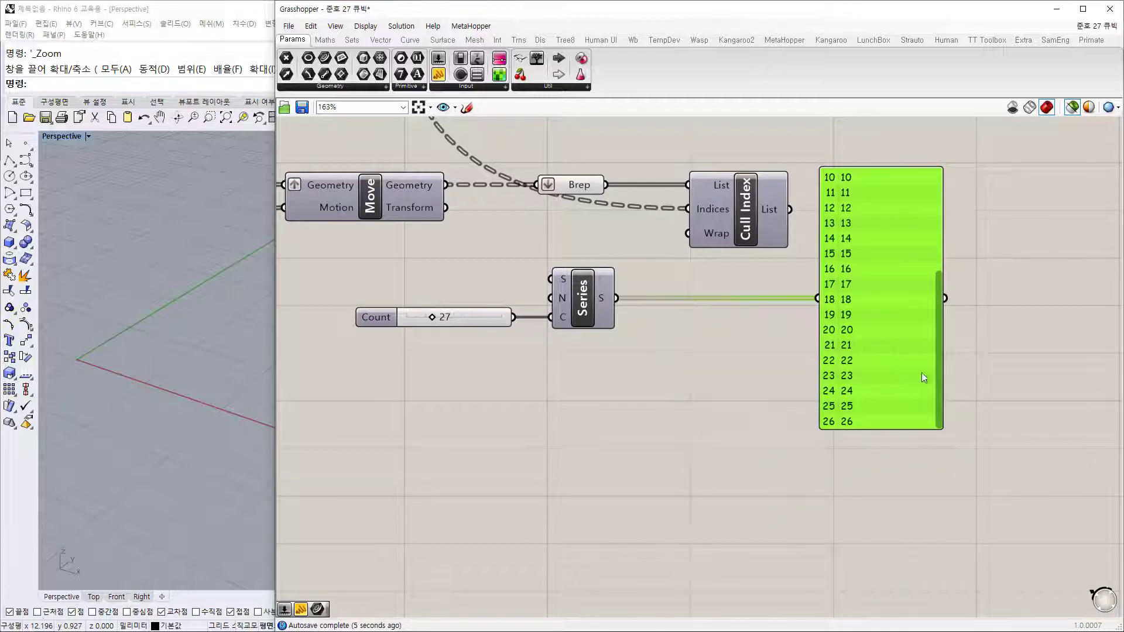
Step: Rearrange the layout, moving Cull Index and the yellow panel further right
scroll(938, 354, "up", 5)
scroll(940, 369, "down", 3)
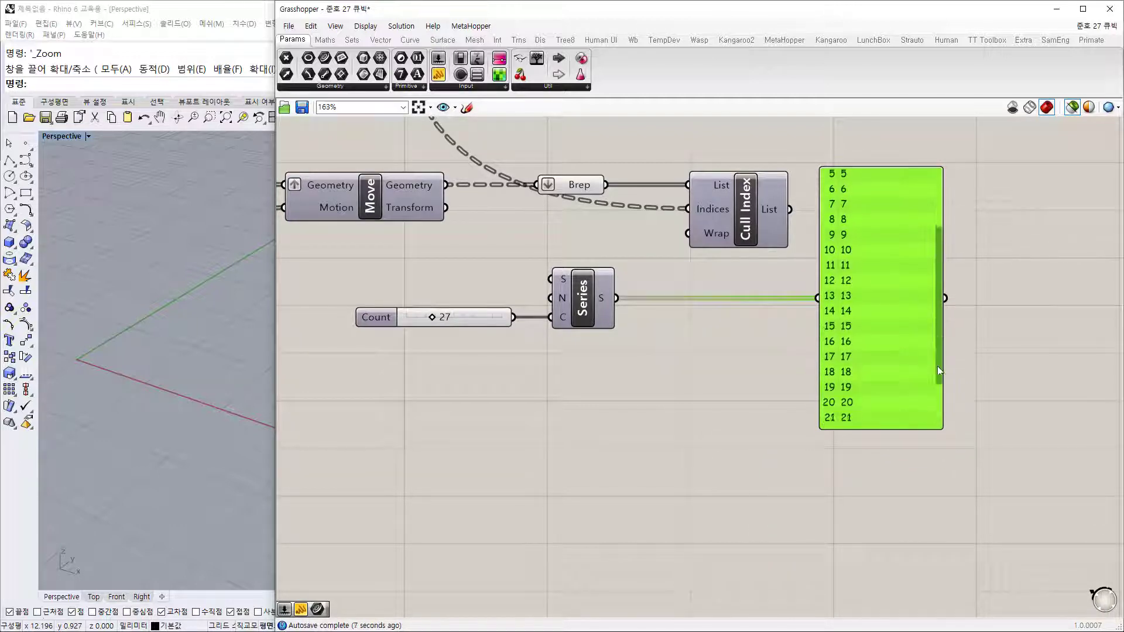
left_click_drag(938, 371, 940, 431)
left_click_drag(939, 370, 937, 213)
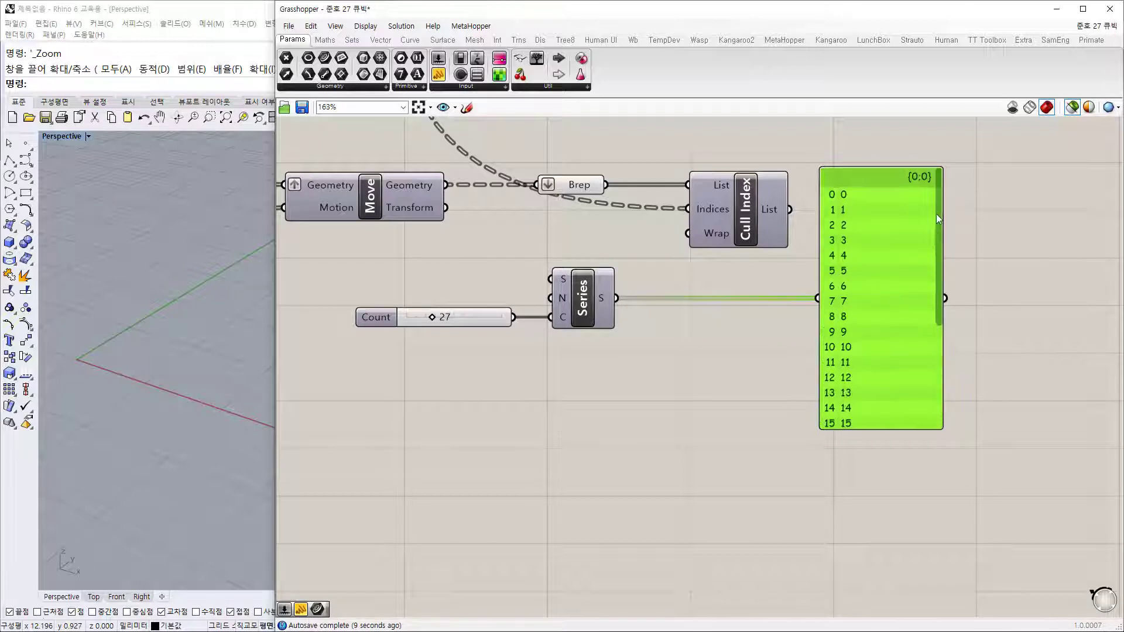
left_click(688, 403)
right_click_drag(622, 408, 655, 479)
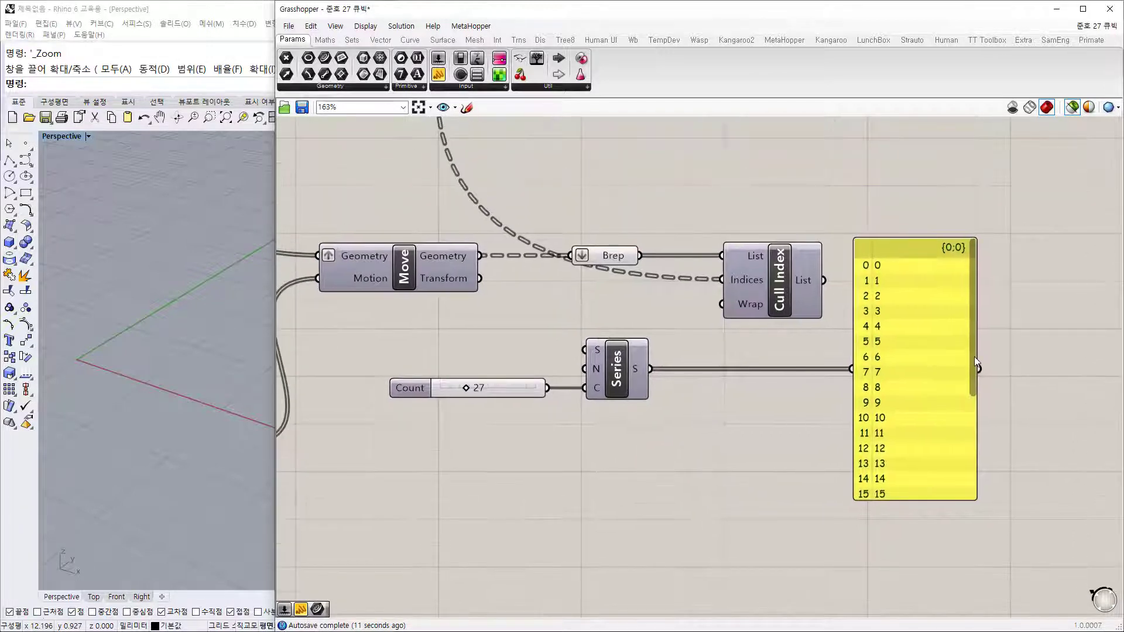
left_click_drag(972, 361, 974, 510)
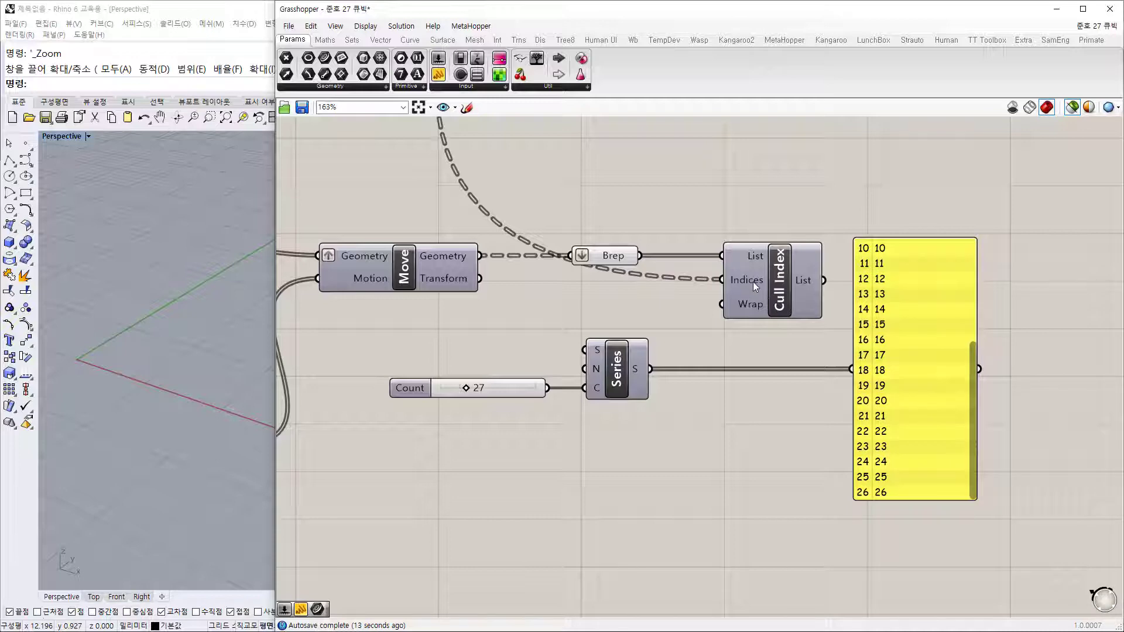
mouse_move(753, 283)
left_click_drag(780, 290, 825, 296)
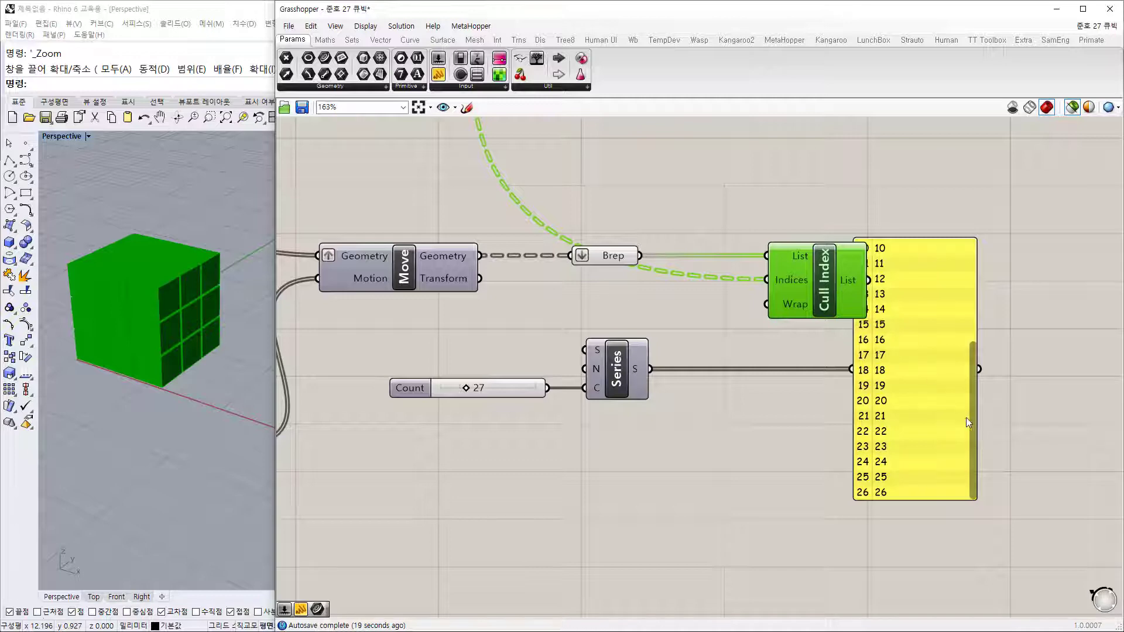
left_click_drag(975, 410, 971, 290)
left_click_drag(891, 376, 1001, 376)
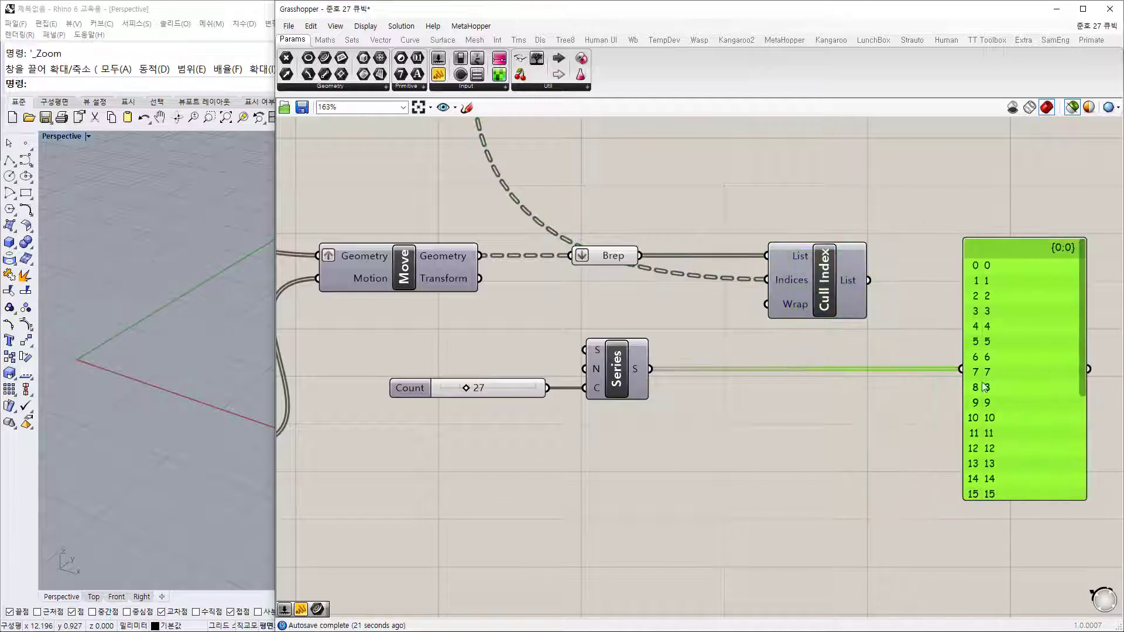
Step: Delete the Cull Index component along with its wires
left_click(823, 287)
key("Delete")
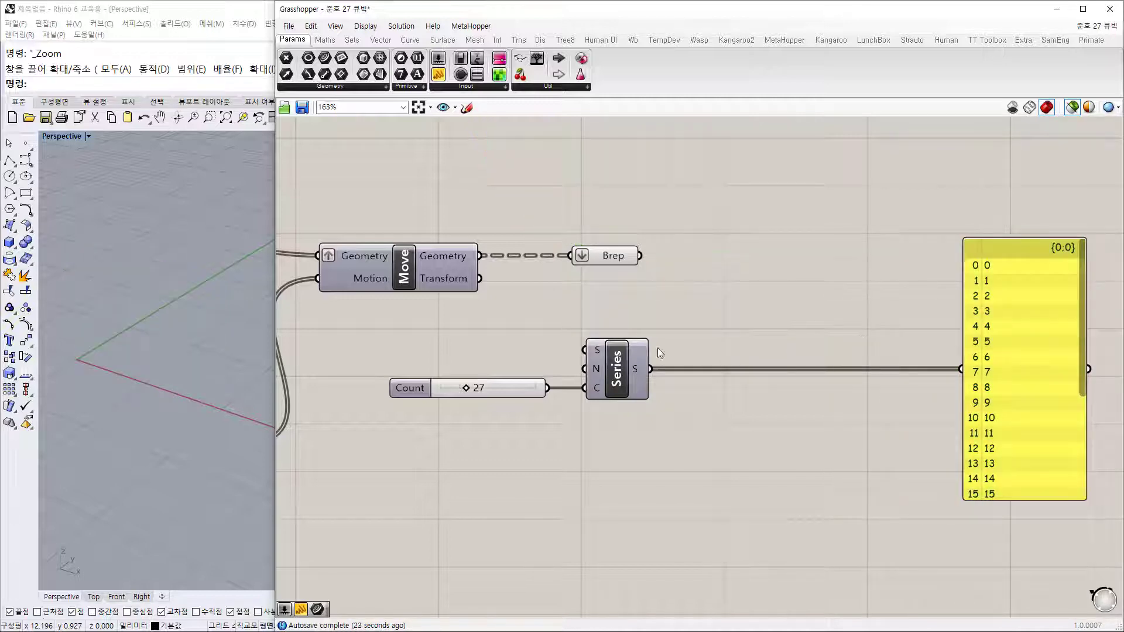
left_click_drag(723, 454, 337, 314)
left_click(960, 417)
left_click_drag(1081, 365, 1074, 490)
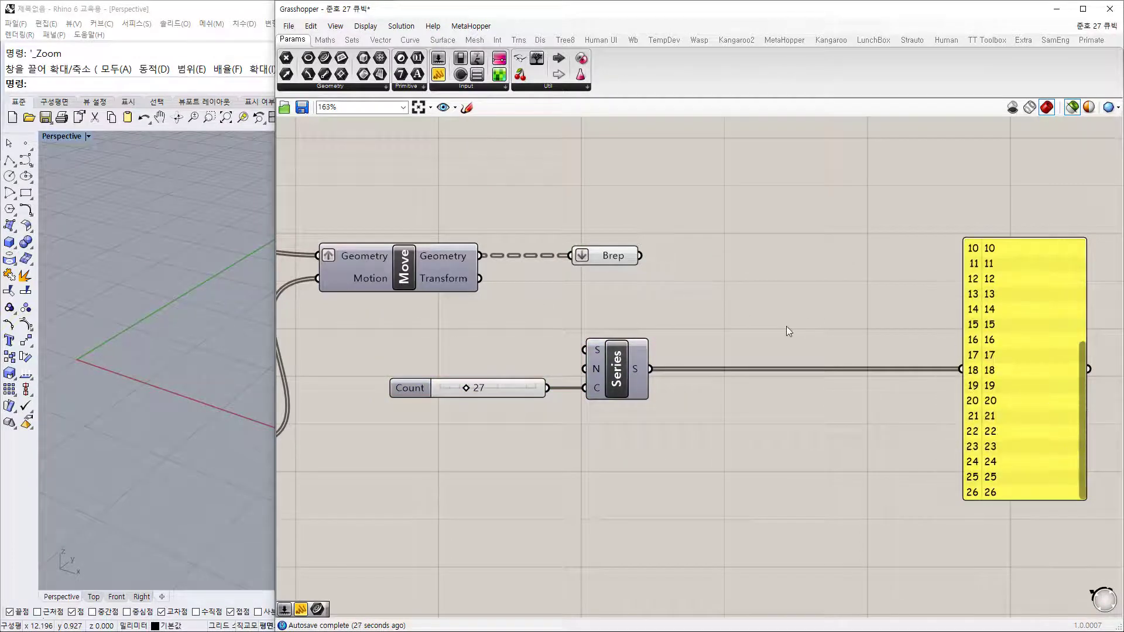
left_click_drag(614, 255, 624, 256)
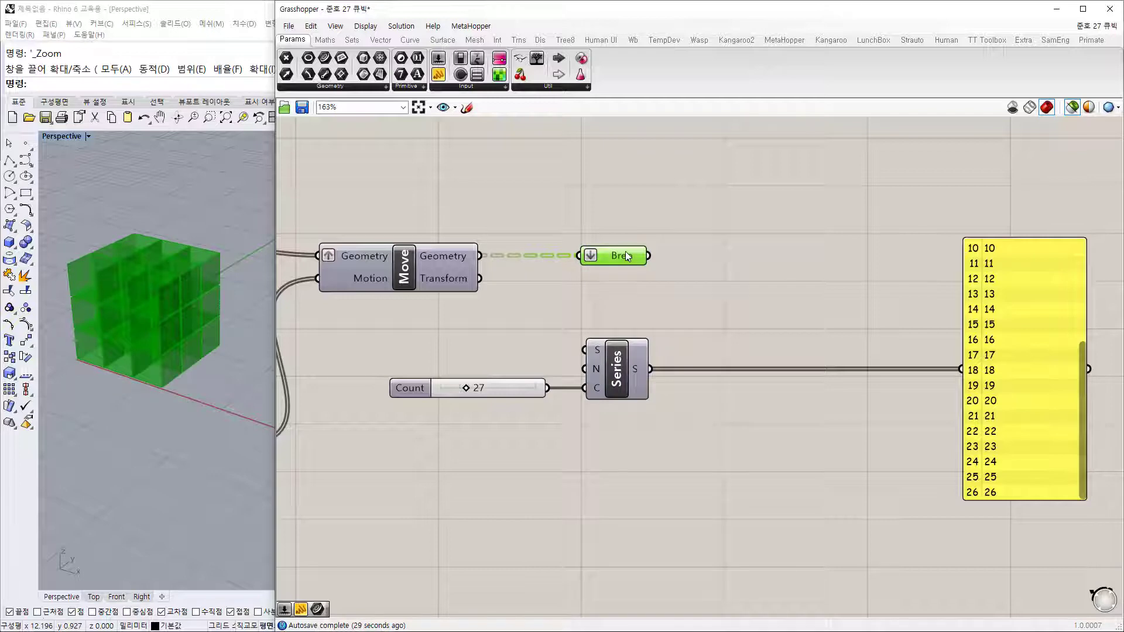
left_click(620, 370)
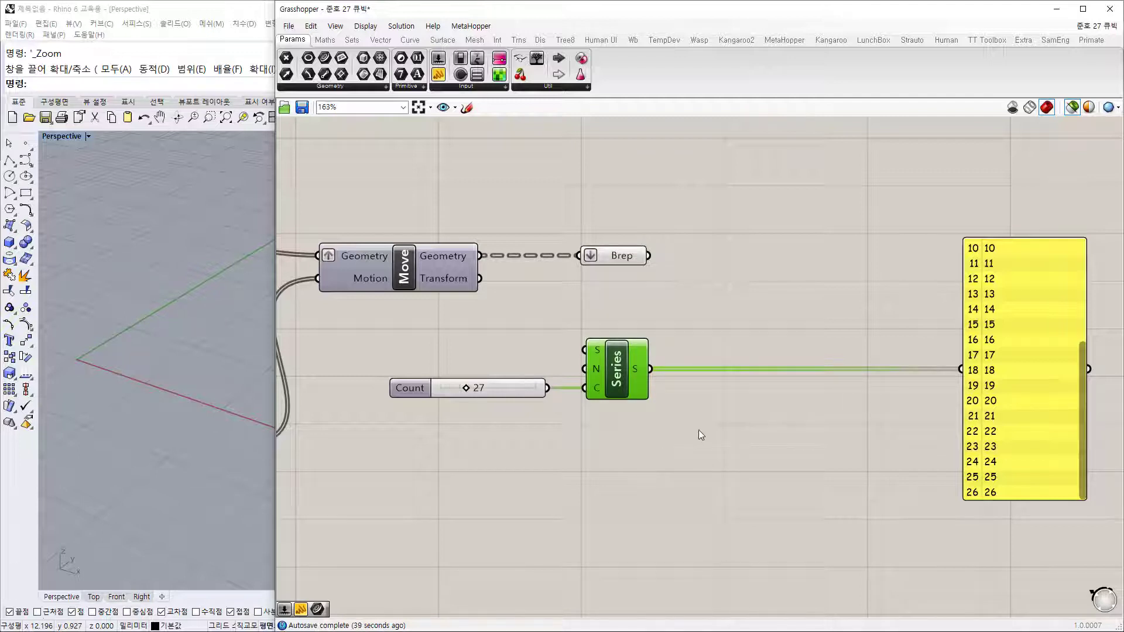
Step: Move the existing Jitter component from the first row down below the new Series
double_click(764, 452)
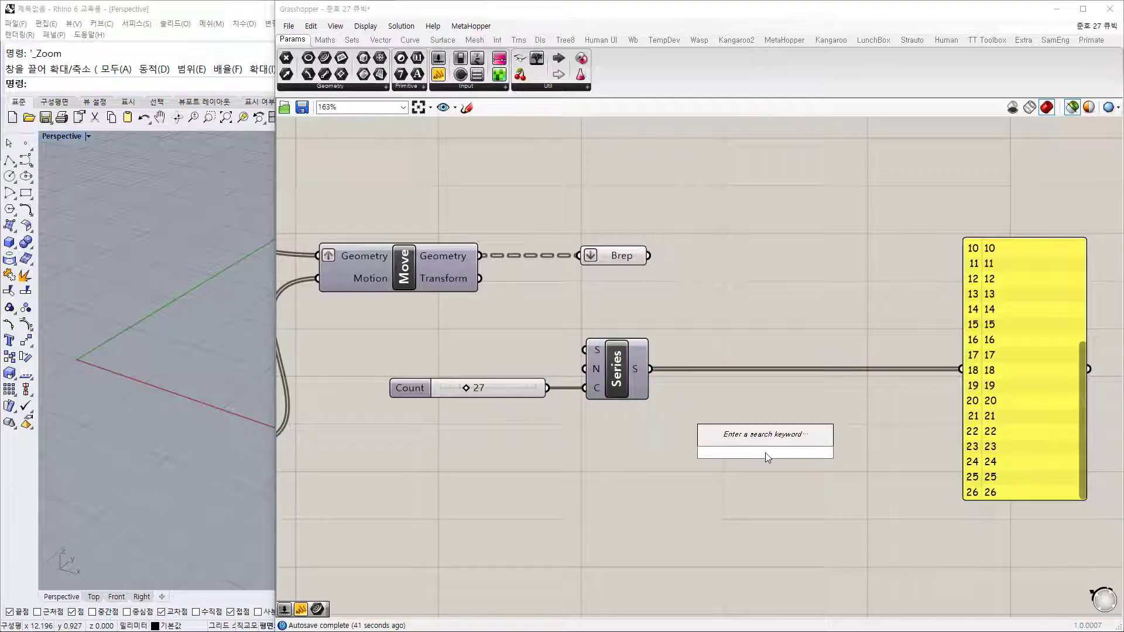
scroll(741, 339, "down", 7)
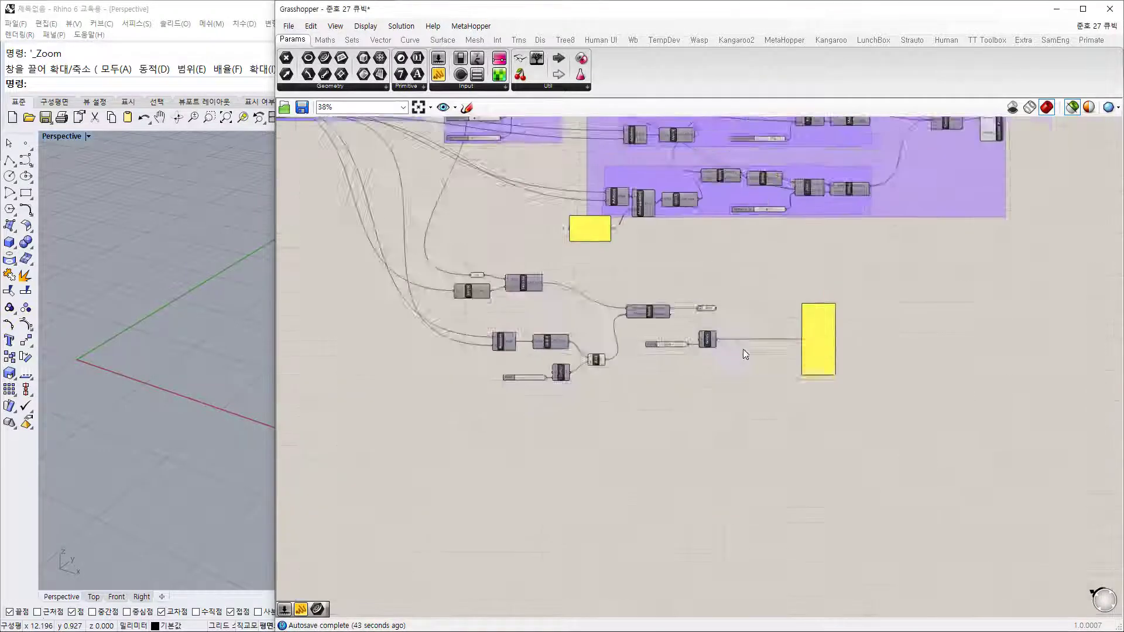
scroll(828, 154, "up", 5)
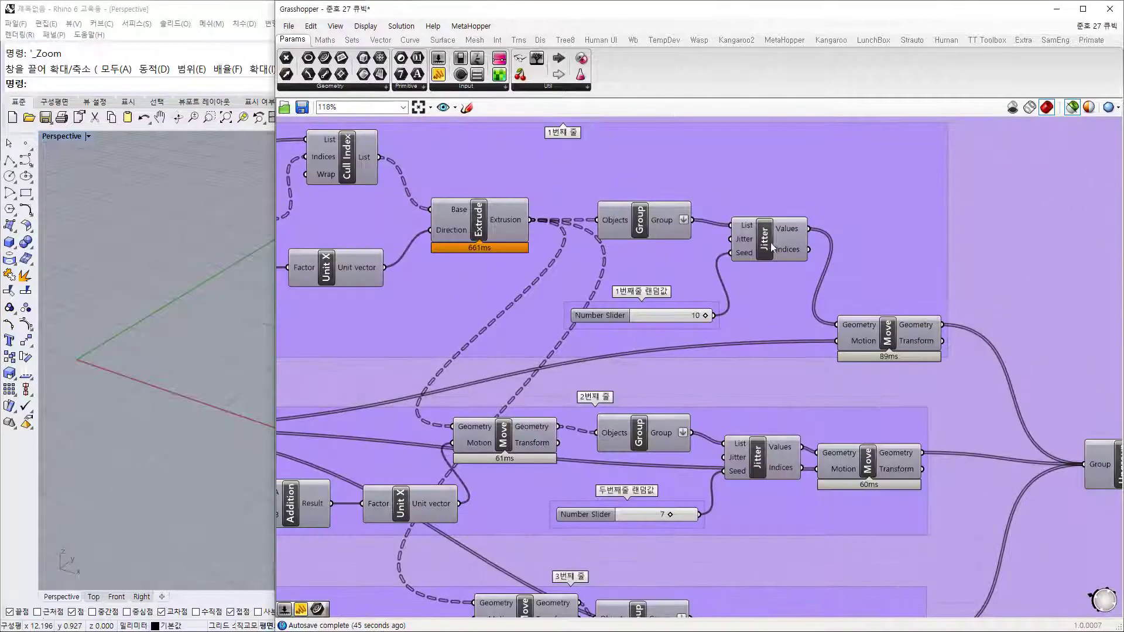
left_click(764, 245)
left_click_drag(776, 225, 751, 286)
right_click_drag(751, 285, 763, 216)
scroll(764, 217, "down", 4)
left_click_drag(764, 221, 784, 511)
scroll(690, 513, "up", 6)
scroll(688, 511, "up", 1)
left_click(796, 444)
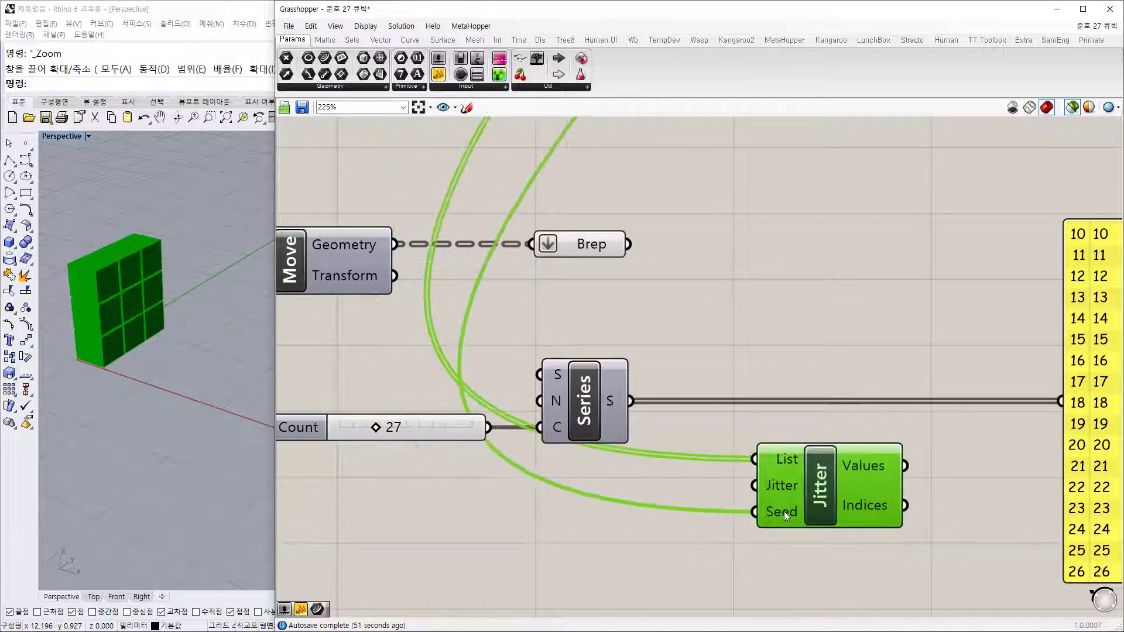
left_click(680, 438)
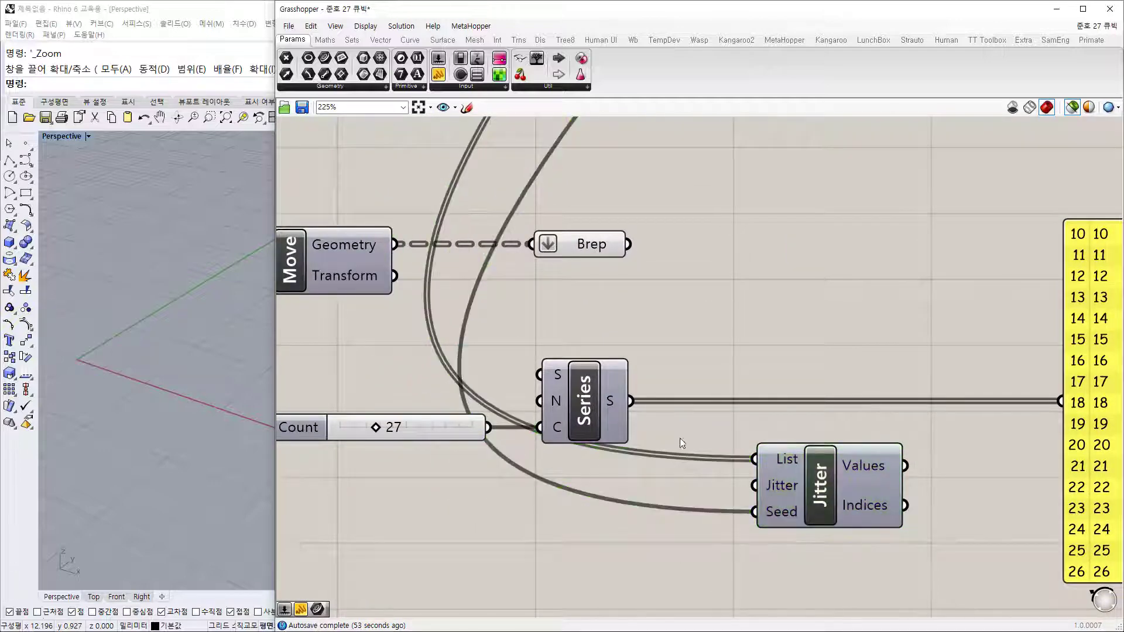
Step: Wire the Series numbers into Jitter's List input and shift Jitter to the right
left_click_drag(629, 399, 766, 460)
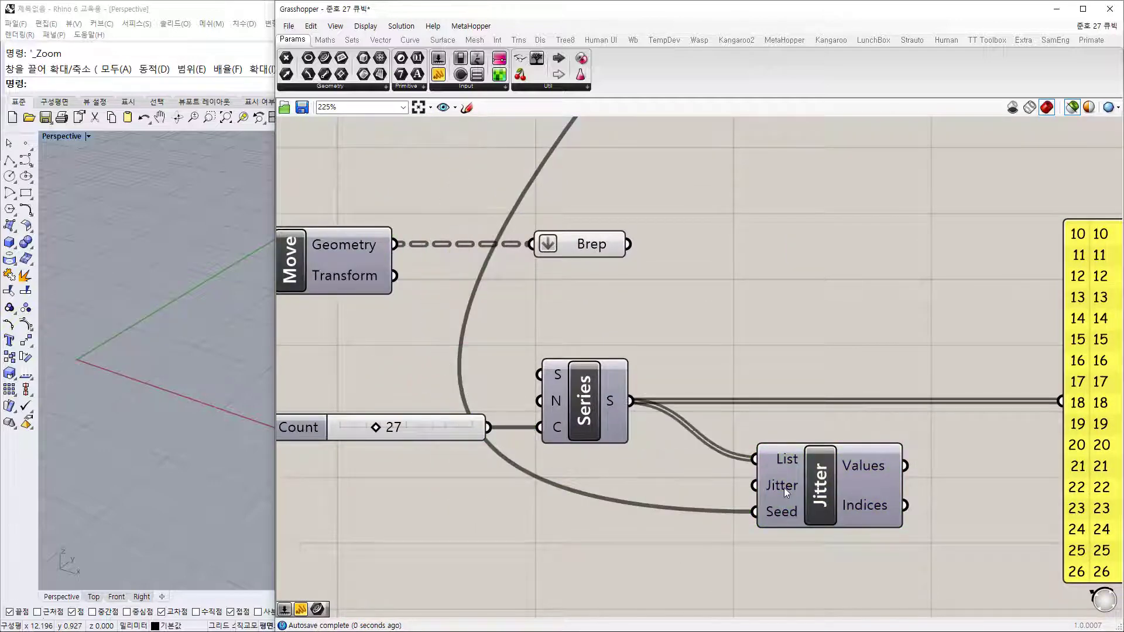
scroll(783, 512, "down", 4)
right_click_drag(719, 536, 747, 381)
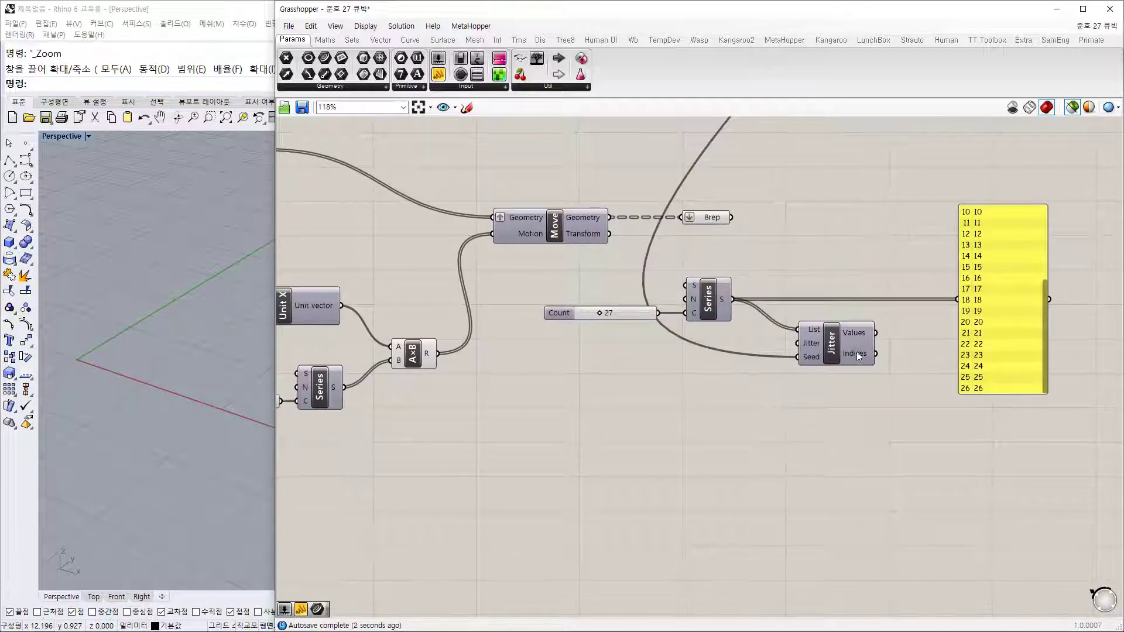
left_click_drag(856, 352, 896, 359)
double_click(718, 425)
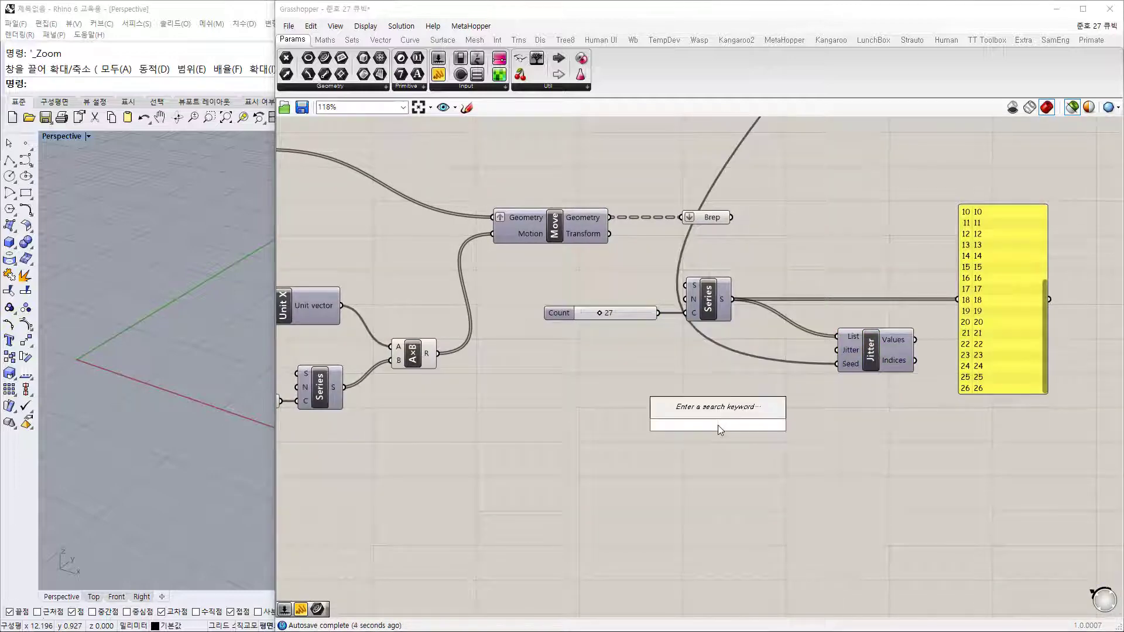
type("123")
key("BackSpace")
key("BackSpace")
key("BackSpace")
left_click(650, 357)
Step: Pan the canvas back to the List Length area of the earlier definition
scroll(648, 357, "down", 5)
right_click_drag(613, 301, 768, 477)
right_click_drag(648, 194, 665, 242)
scroll(650, 483, "up", 3)
right_click_drag(756, 546, 753, 601)
right_click_drag(738, 286, 705, 492)
scroll(748, 237, "up", 3)
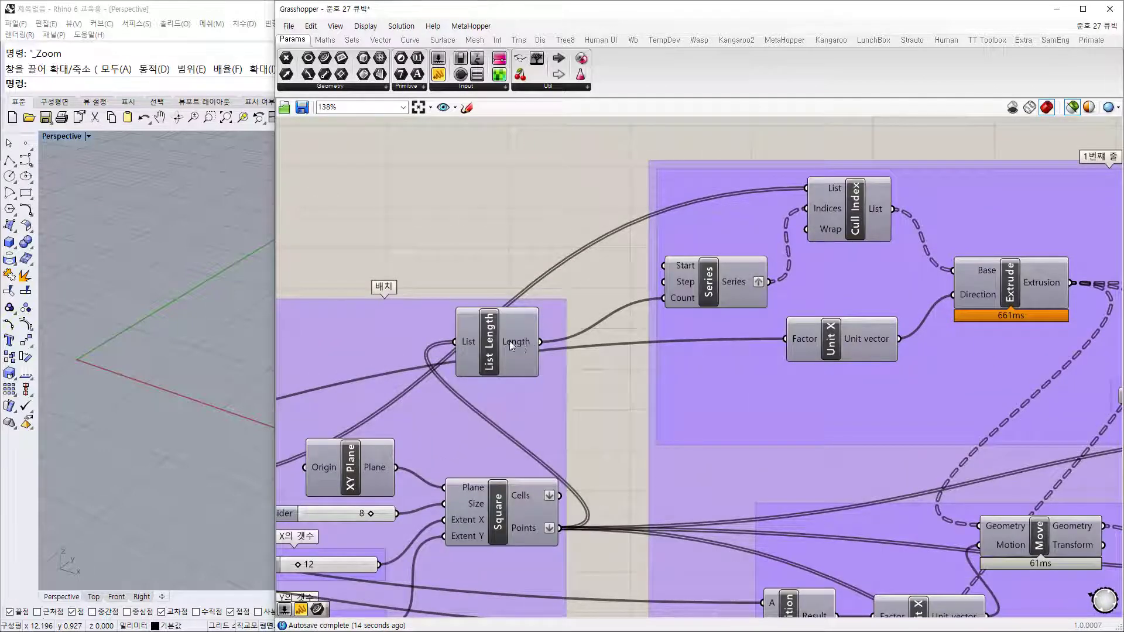
Step: Add an Int parameter fed by List Length's Length output
left_click_drag(510, 341, 521, 335)
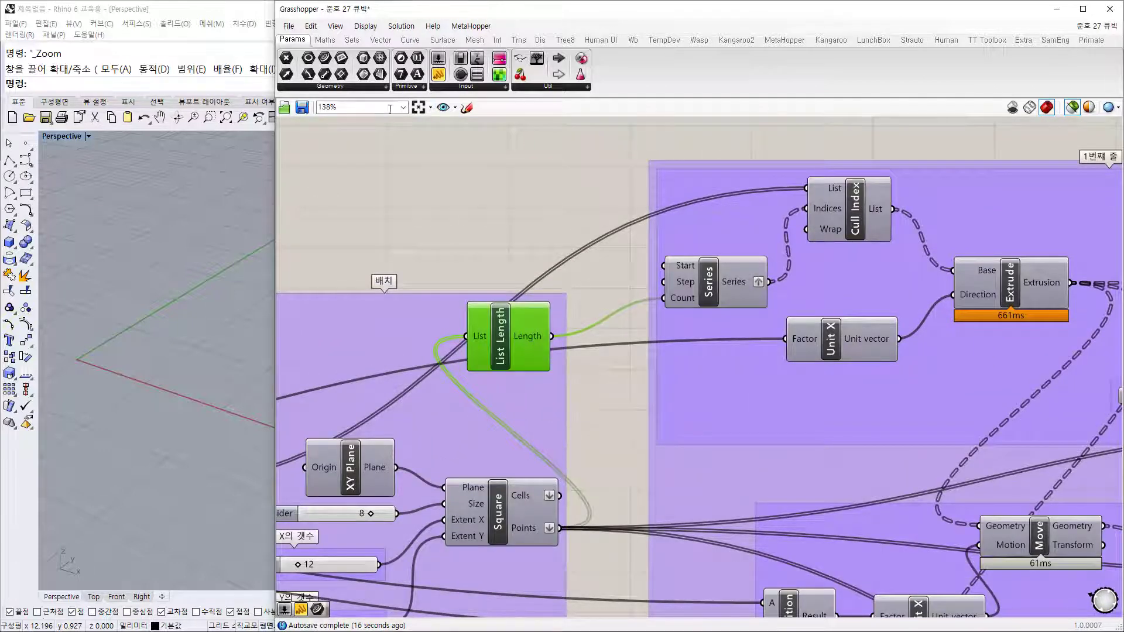
left_click(401, 74)
left_click(603, 295)
left_click_drag(552, 336, 686, 485)
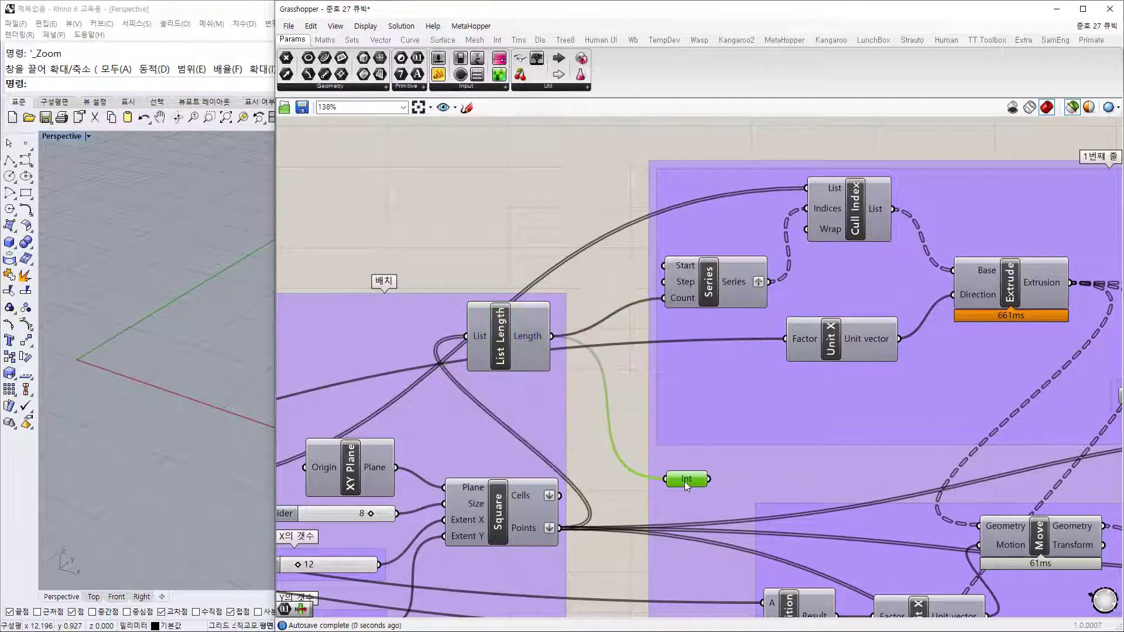
Step: Move the Int value down below the Series component
scroll(684, 482, "down", 2)
right_click_drag(692, 496, 620, 227)
left_click_drag(616, 195, 898, 511)
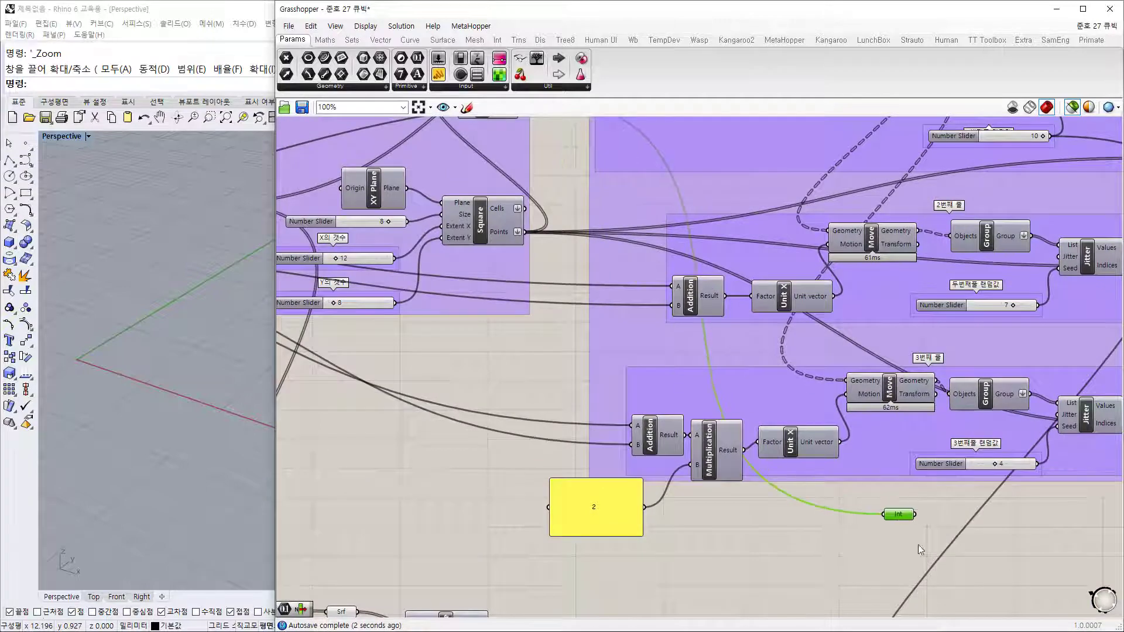
right_click_drag(918, 562, 790, 209)
left_click_drag(770, 159, 741, 472)
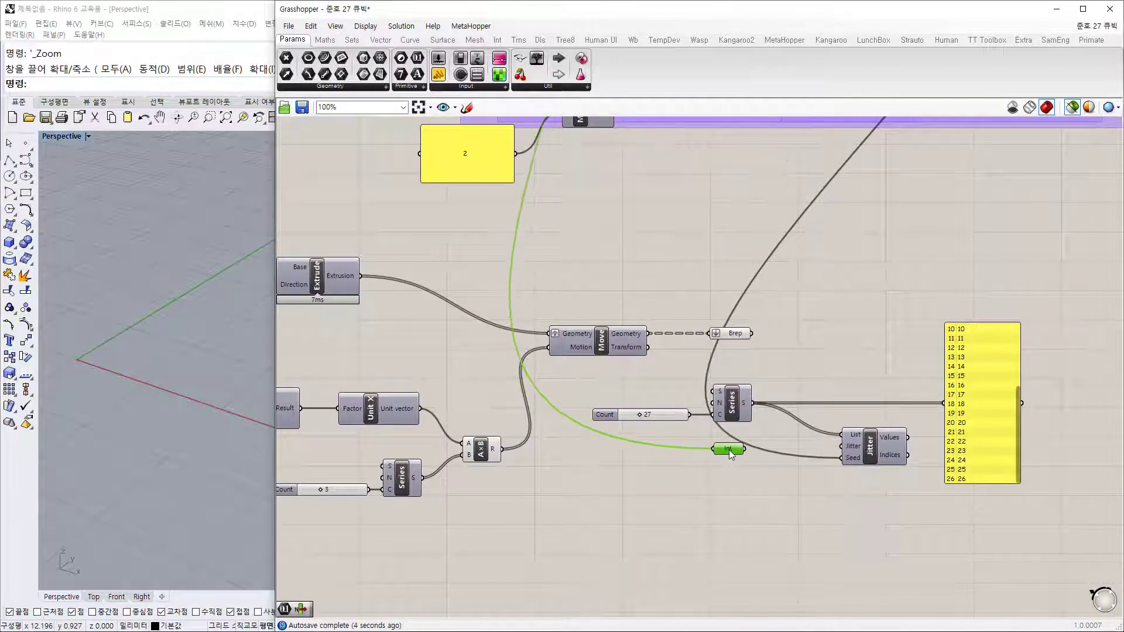
scroll(554, 479, "up", 3)
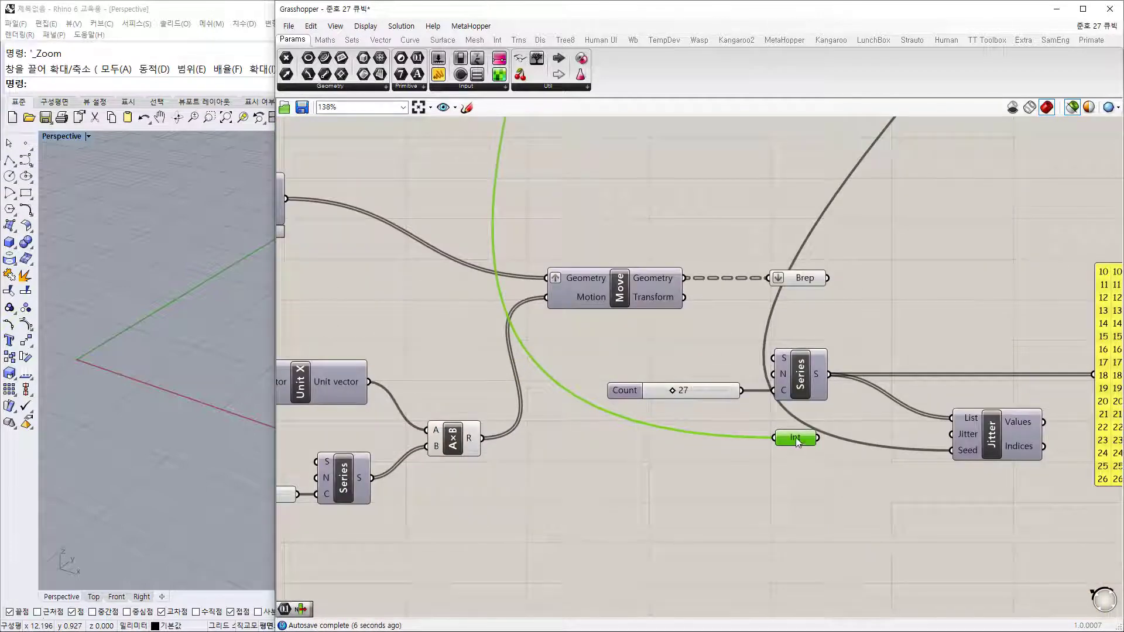
left_click_drag(795, 441, 800, 452)
left_click(801, 279)
right_click_drag(847, 431, 808, 424)
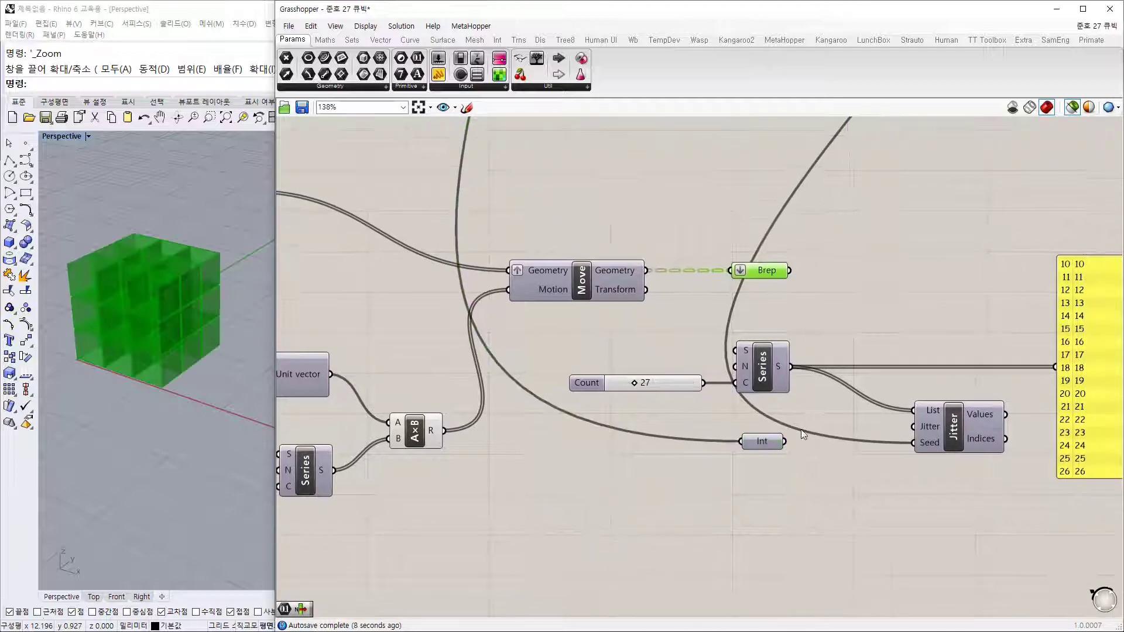
Step: Add a Random component and wire the Int count into its N input
mouse_move(761, 442)
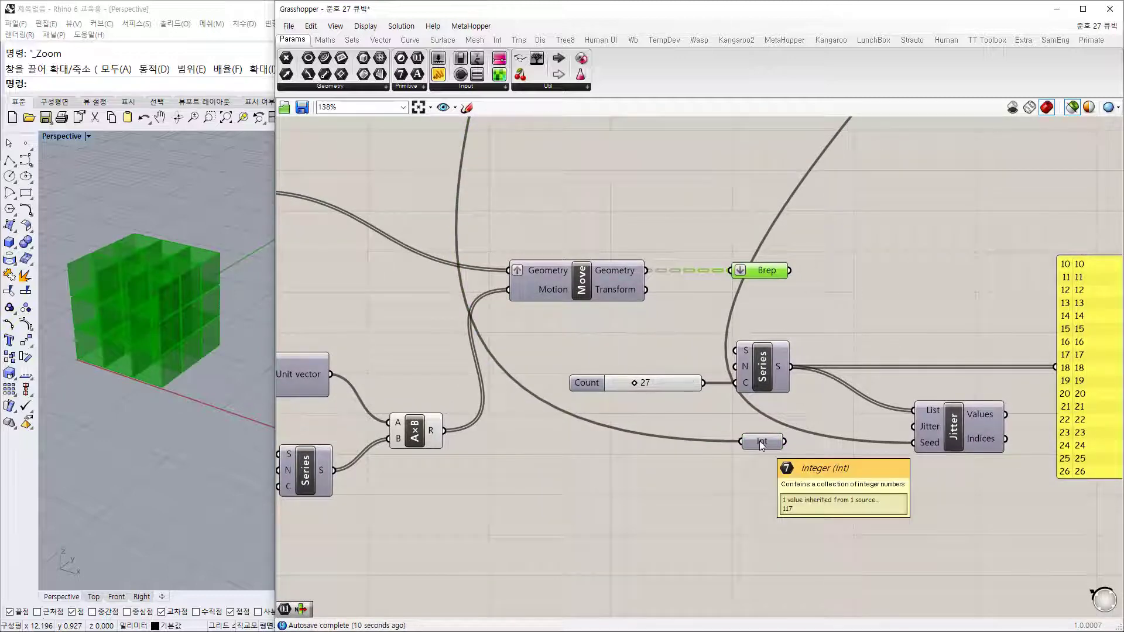
double_click(853, 503)
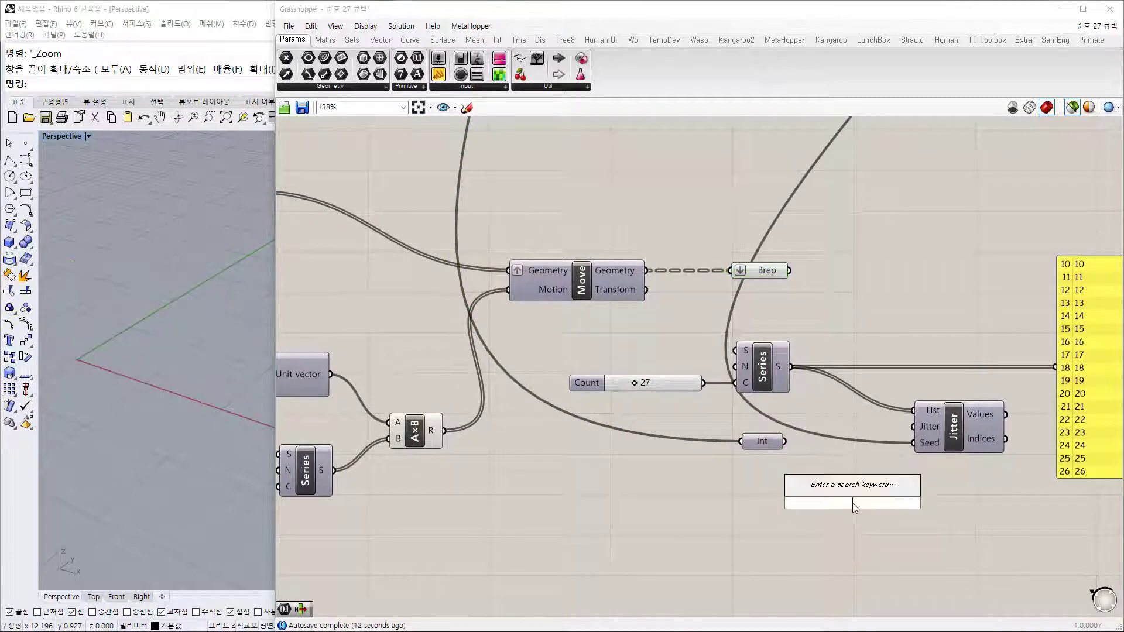
type("random")
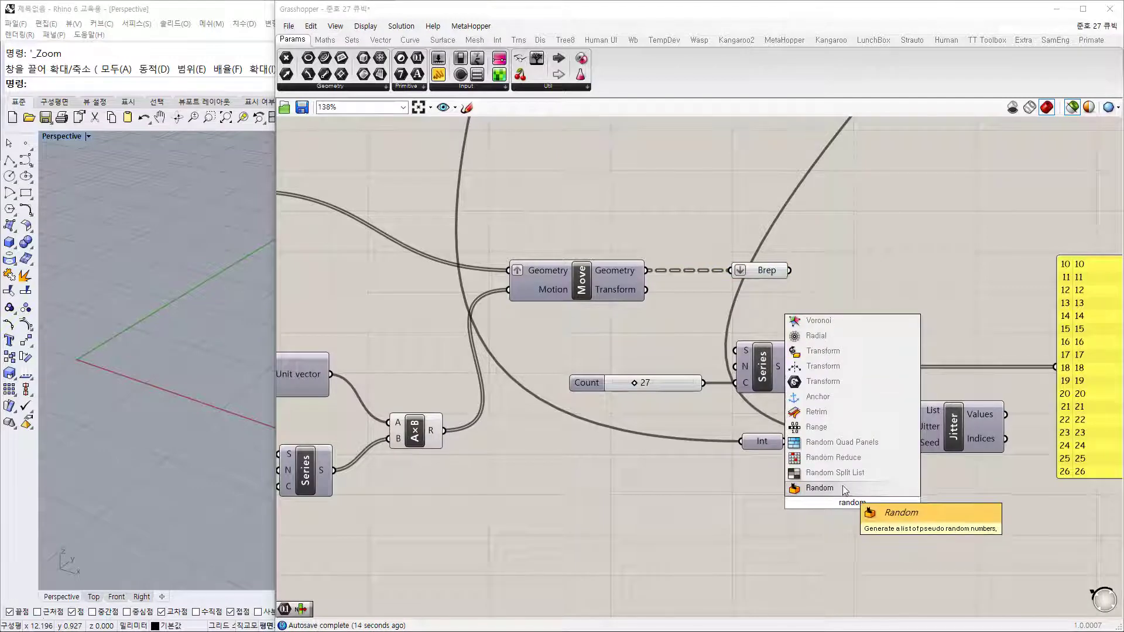
left_click(842, 486)
left_click_drag(785, 442, 872, 488)
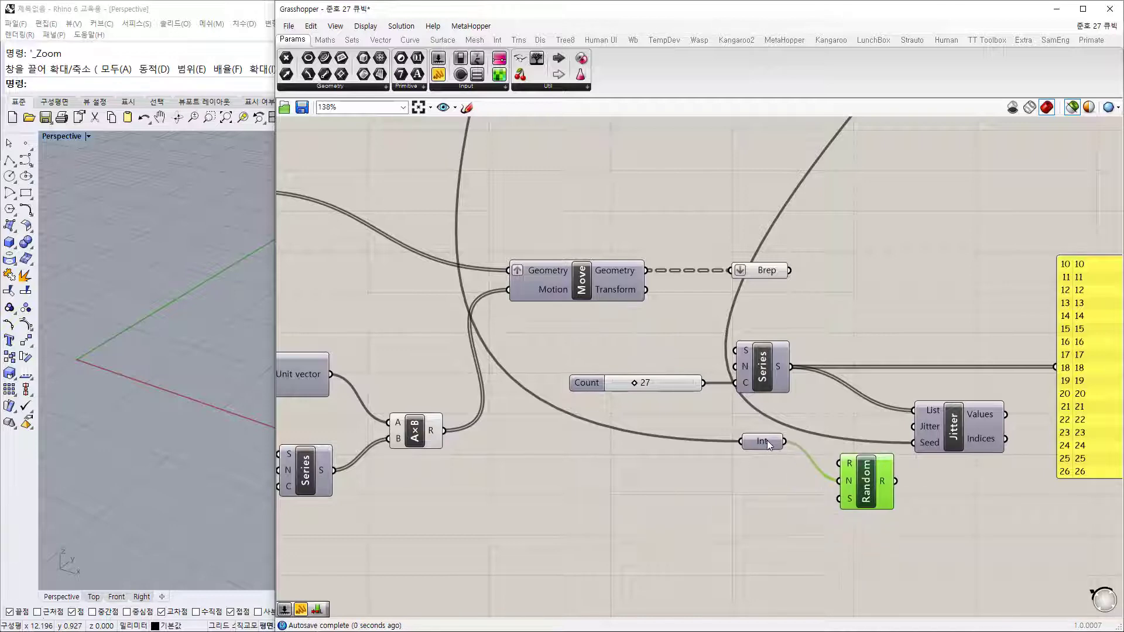
Step: Wire a 1000 slider into Random's Range and duplicate it for the seed
left_click_drag(767, 440, 771, 483)
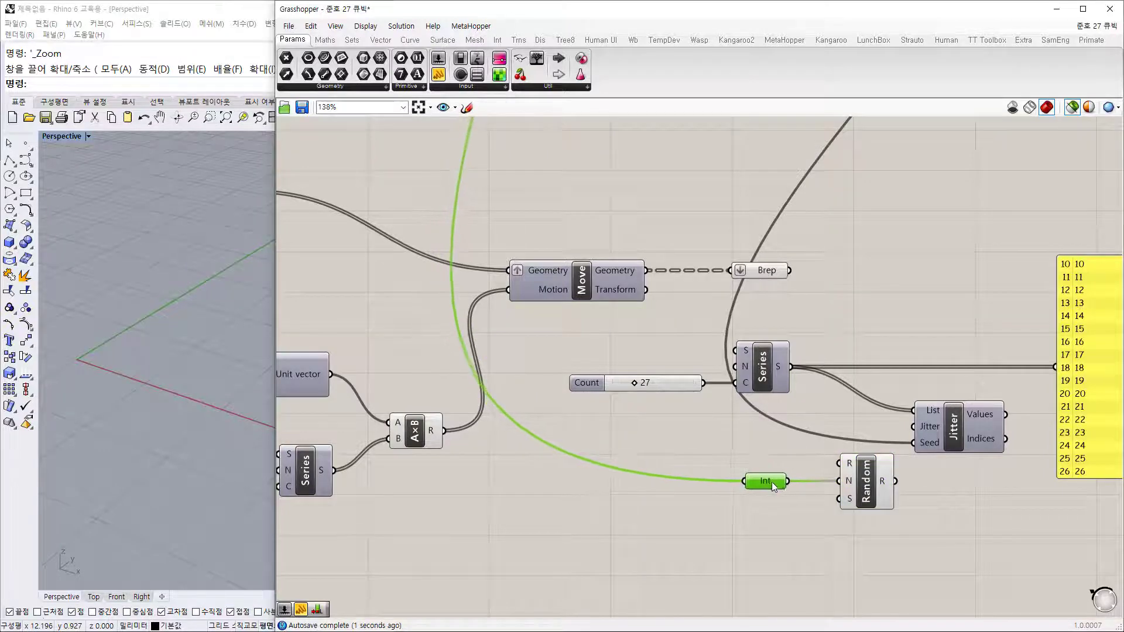
double_click(746, 427)
type("10")
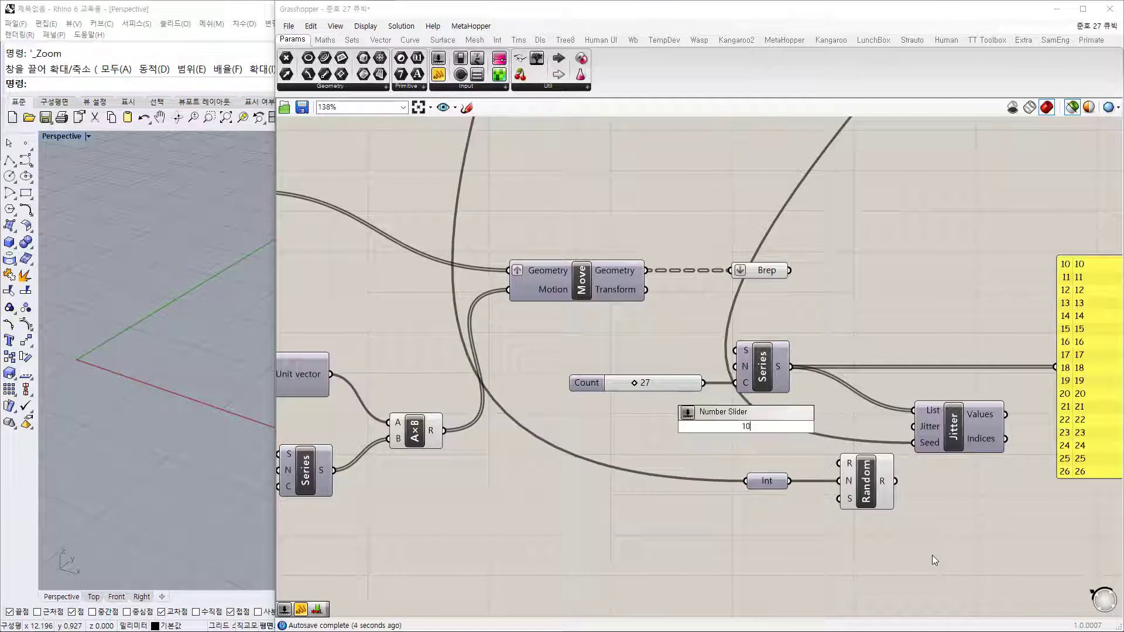
type("00")
key("Return")
left_click_drag(744, 420, 726, 454)
left_click_drag(794, 460, 839, 464)
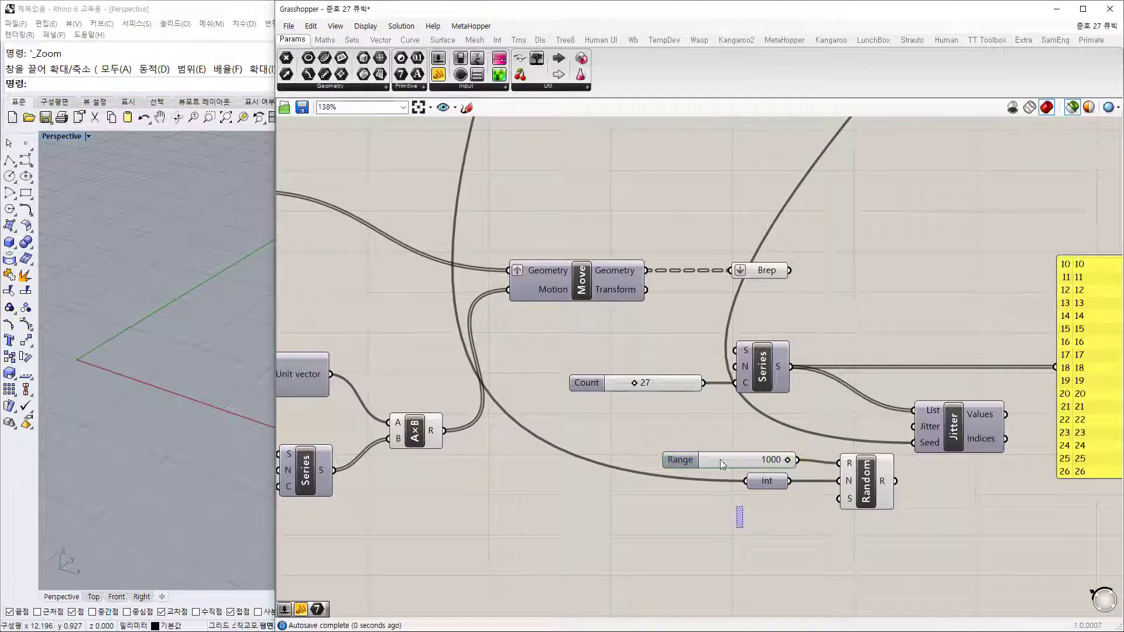
left_click_drag(721, 455, 740, 504, "alt")
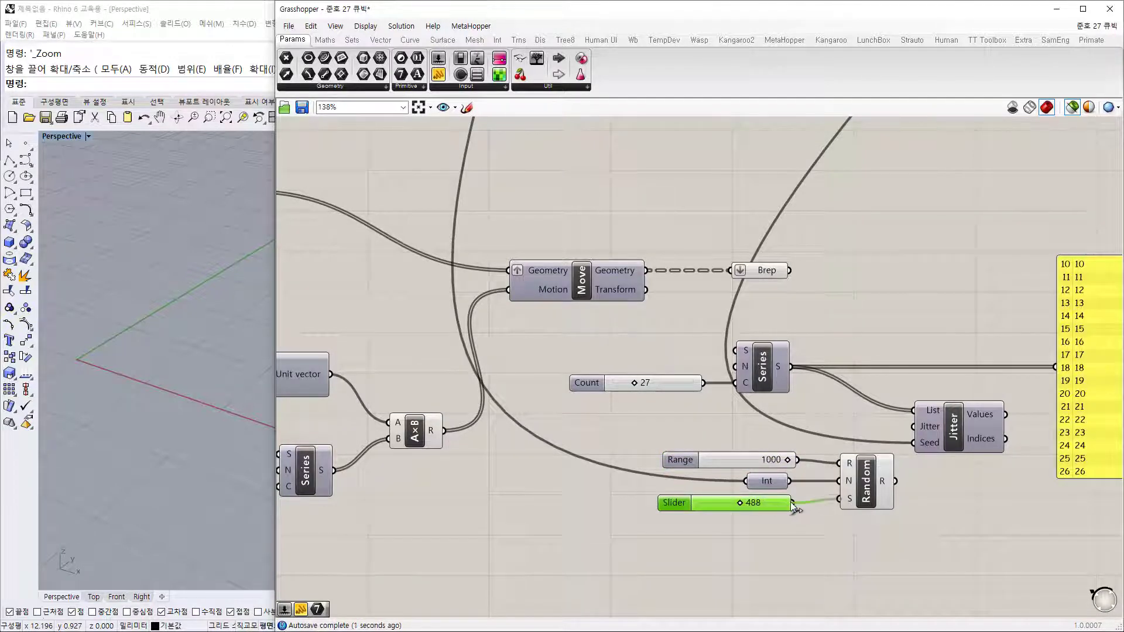
Step: Feed Random into the panel, regroup Range, Int, Seed and Random, and set seed 420
left_click_drag(896, 482, 1052, 376)
left_click(1027, 474)
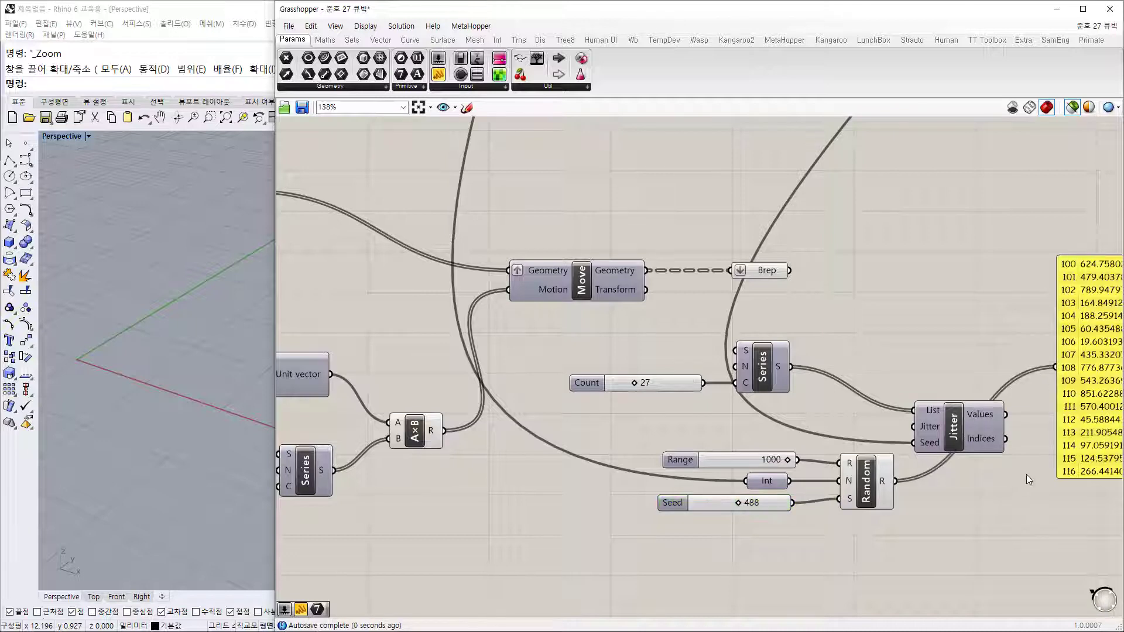
right_click_drag(911, 509, 865, 475)
left_click_drag(854, 517, 632, 407)
left_click_drag(839, 438, 792, 447)
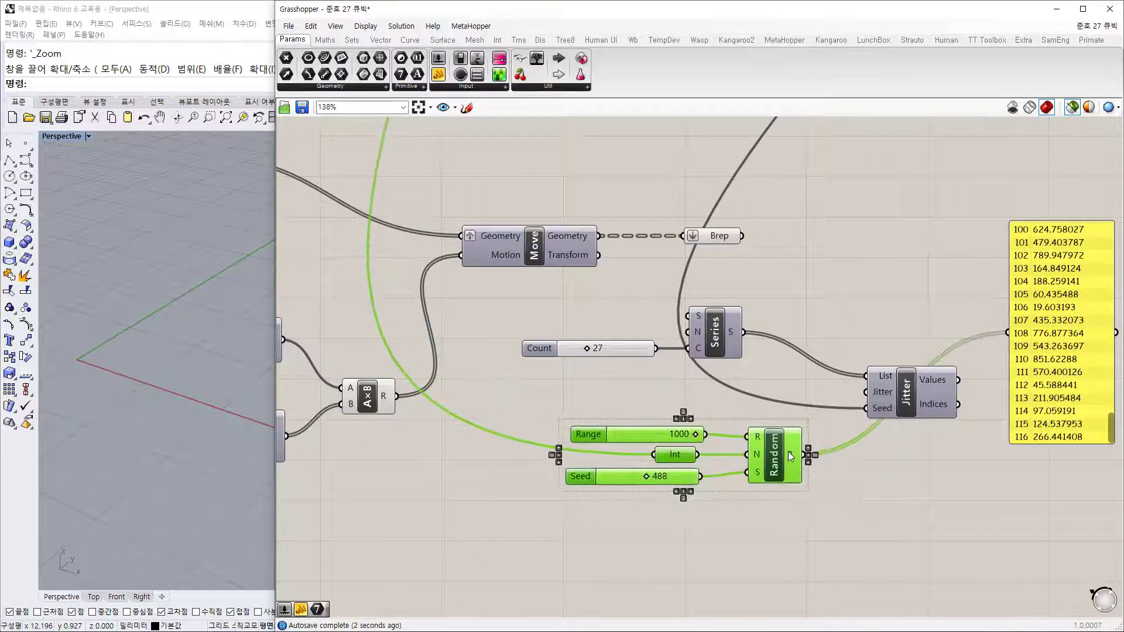
left_click(658, 505)
mouse_move(644, 477)
left_mouse_down()
mouse_move(628, 473)
mouse_move(639, 476)
left_mouse_up()
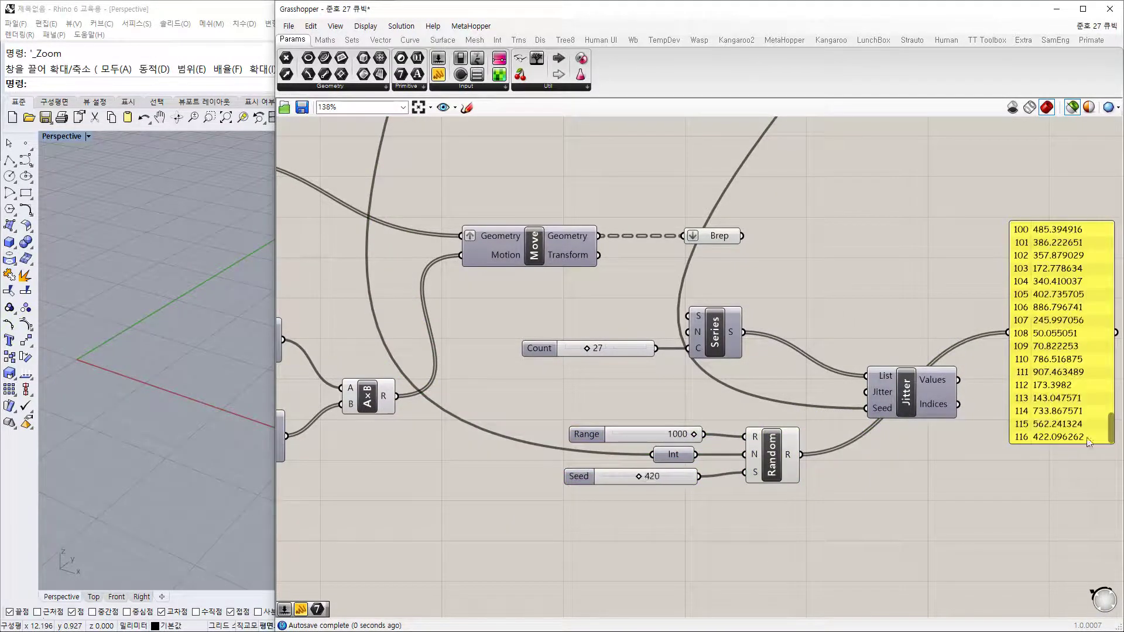
Step: Drive Jitter's Seed with Random's numbers and graft Random's output
left_click_drag(1111, 432, 1120, 467)
left_click_drag(800, 455, 867, 408)
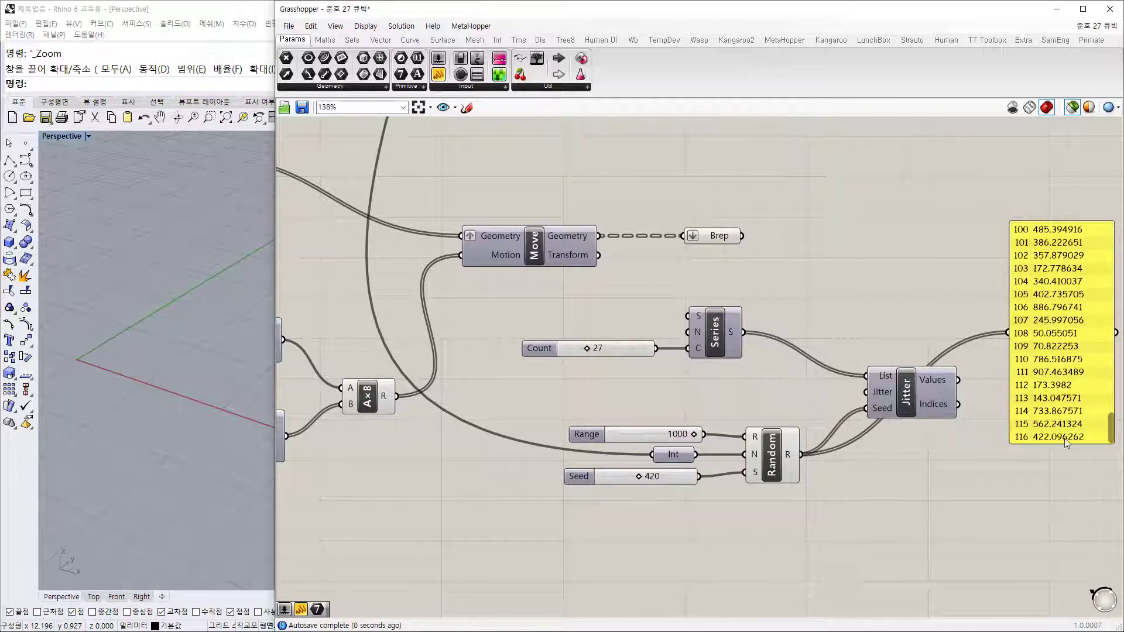
left_click_drag(1114, 429, 1120, 474)
right_click(790, 461)
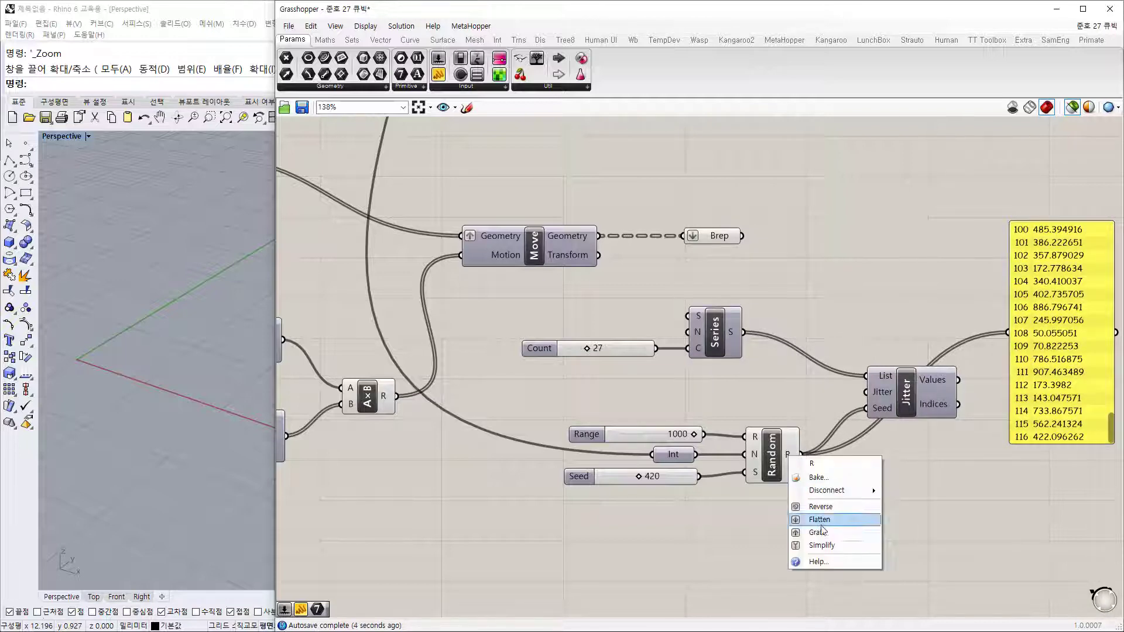
left_click(827, 534)
Step: Connect Jitter's Values to the panel to list the shuffled 0–26 indices
right_click_drag(928, 467, 801, 534)
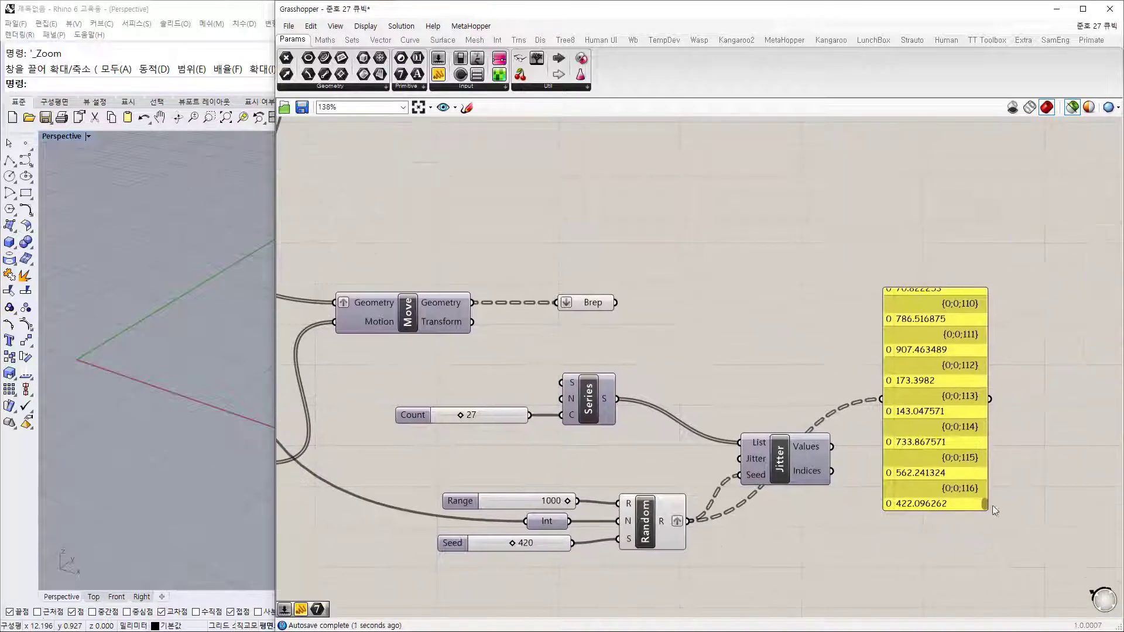
left_click_drag(985, 504, 975, 566)
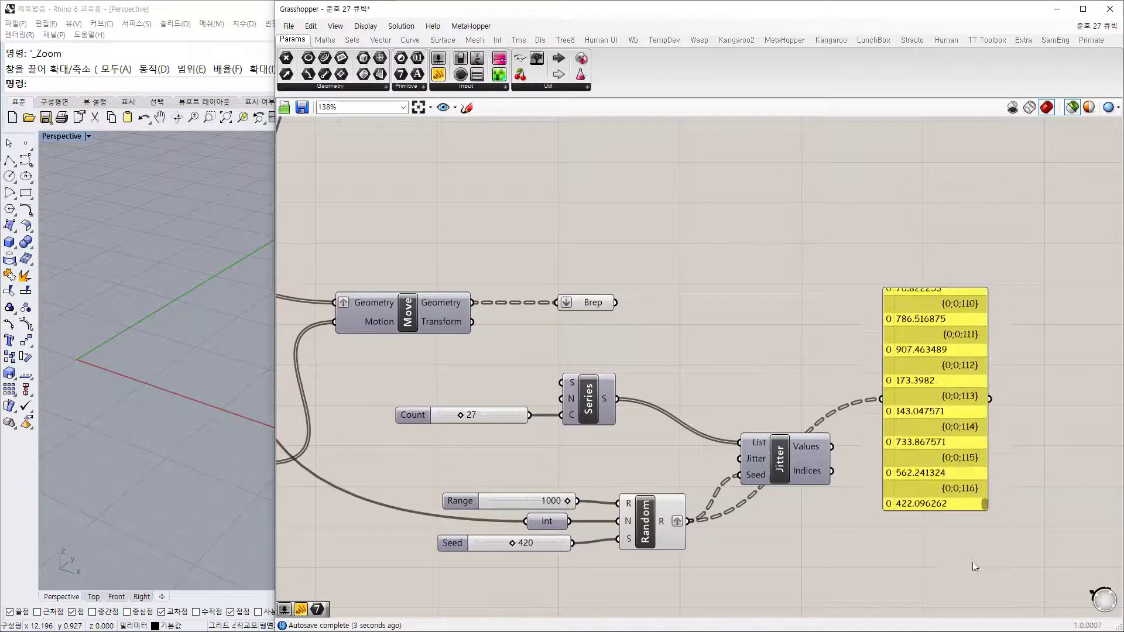
left_click_drag(914, 446, 933, 461)
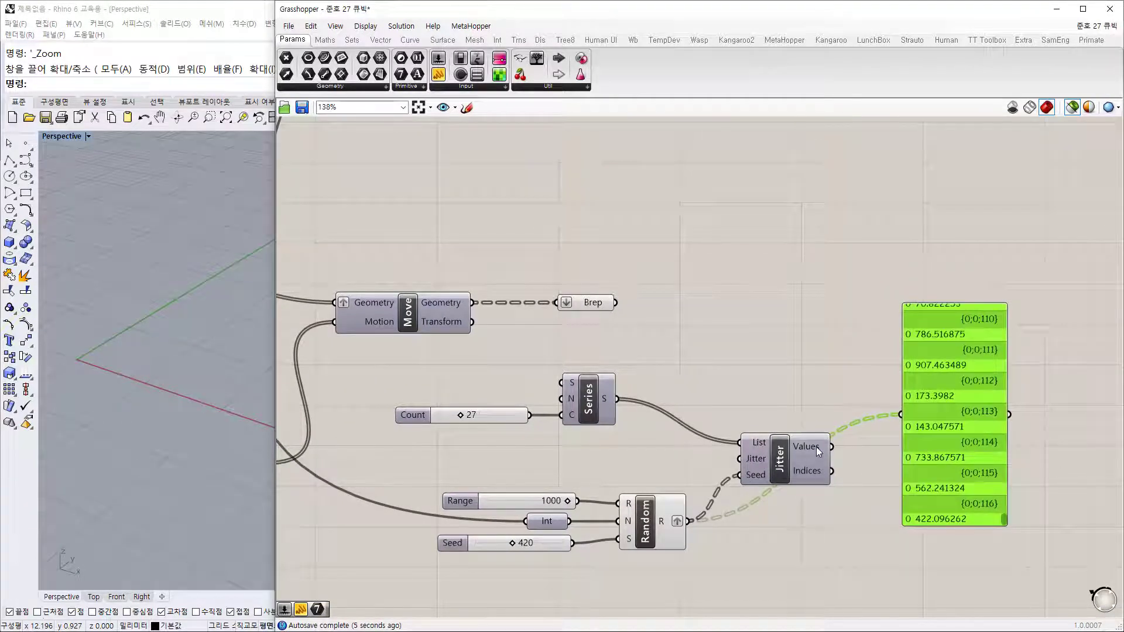
left_click_drag(897, 412, 901, 415)
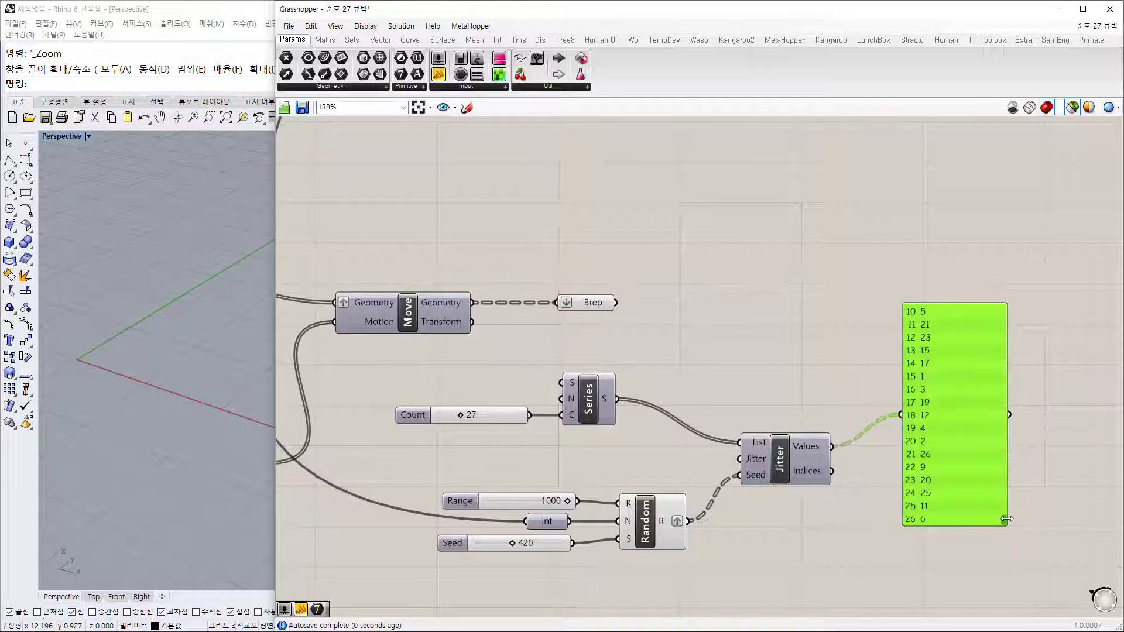
Step: Add a Trim Tree component, then delete it as unwanted
left_click_drag(1006, 519, 965, 571)
left_click(983, 559)
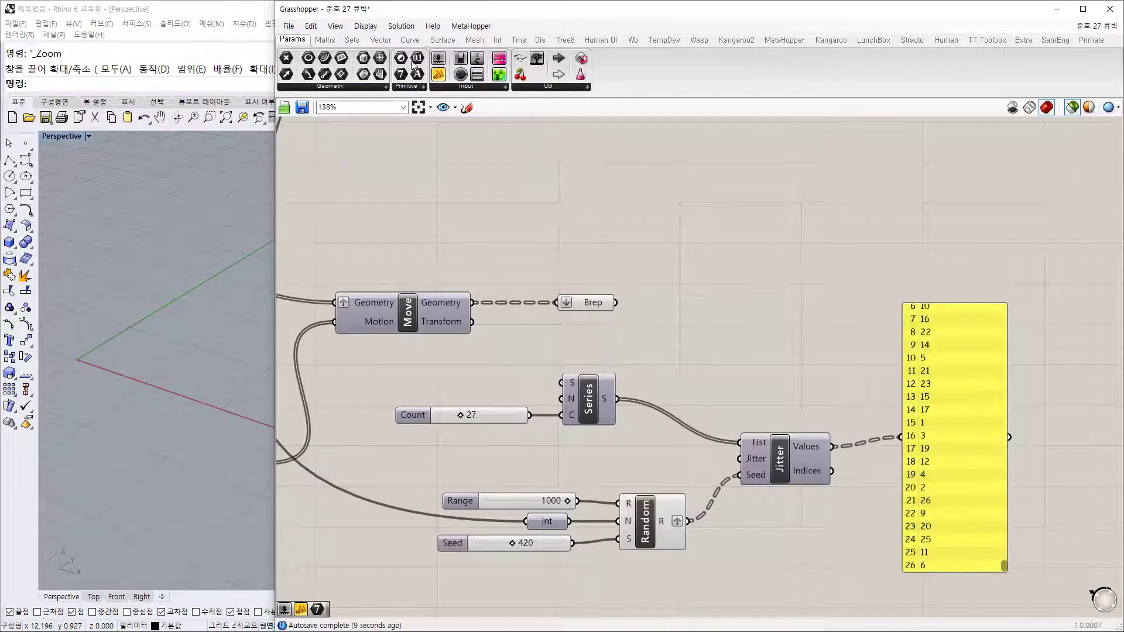
left_click(352, 40)
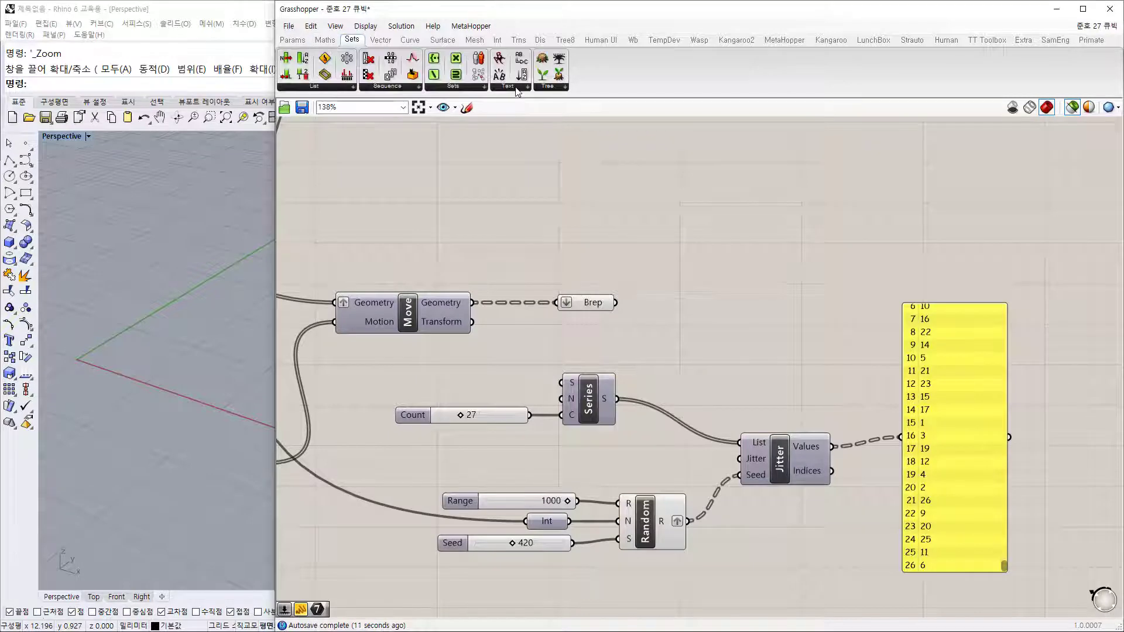
left_click_drag(559, 58, 788, 326)
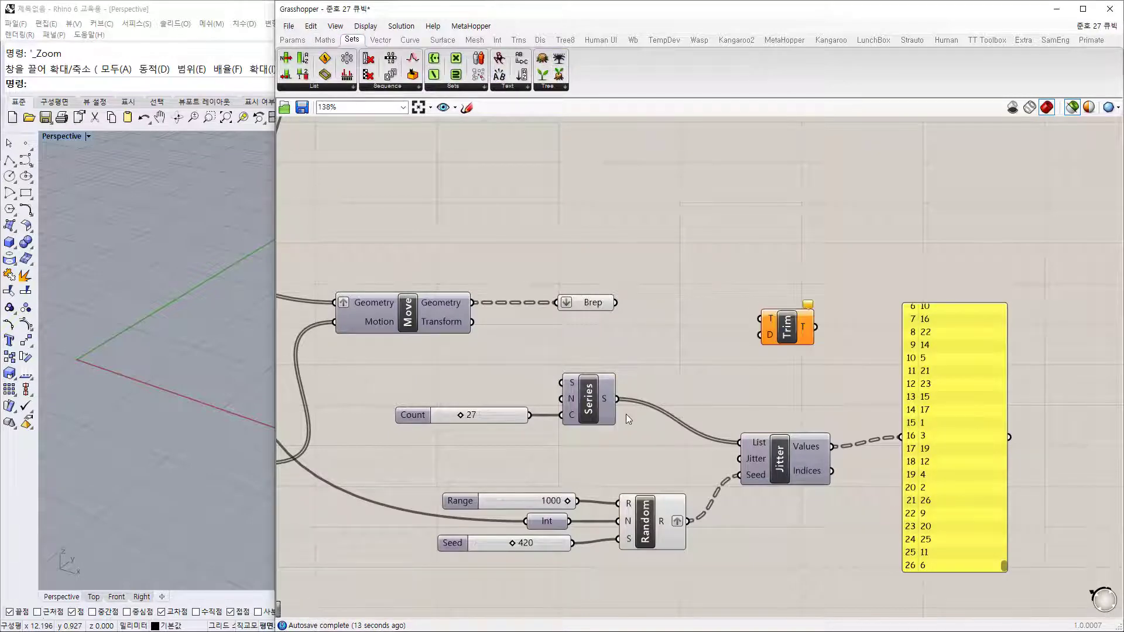
left_click_drag(670, 349, 671, 348)
left_click(786, 328)
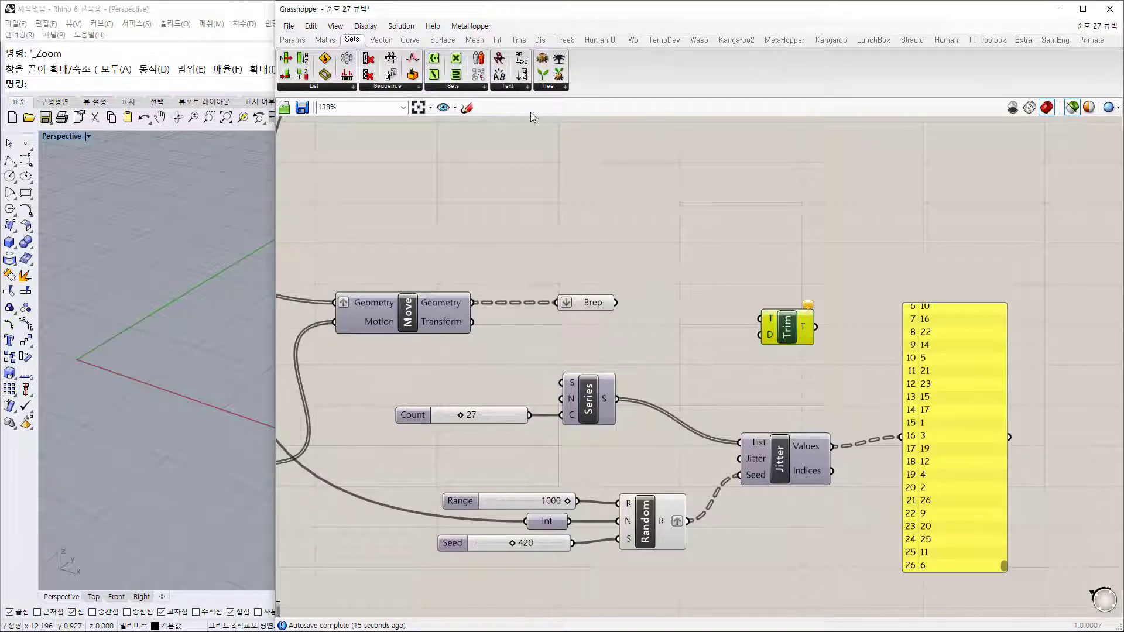
key("Delete")
Step: Use a Param Viewer to inspect the Series, Random and Jitter data structures
left_click(294, 40)
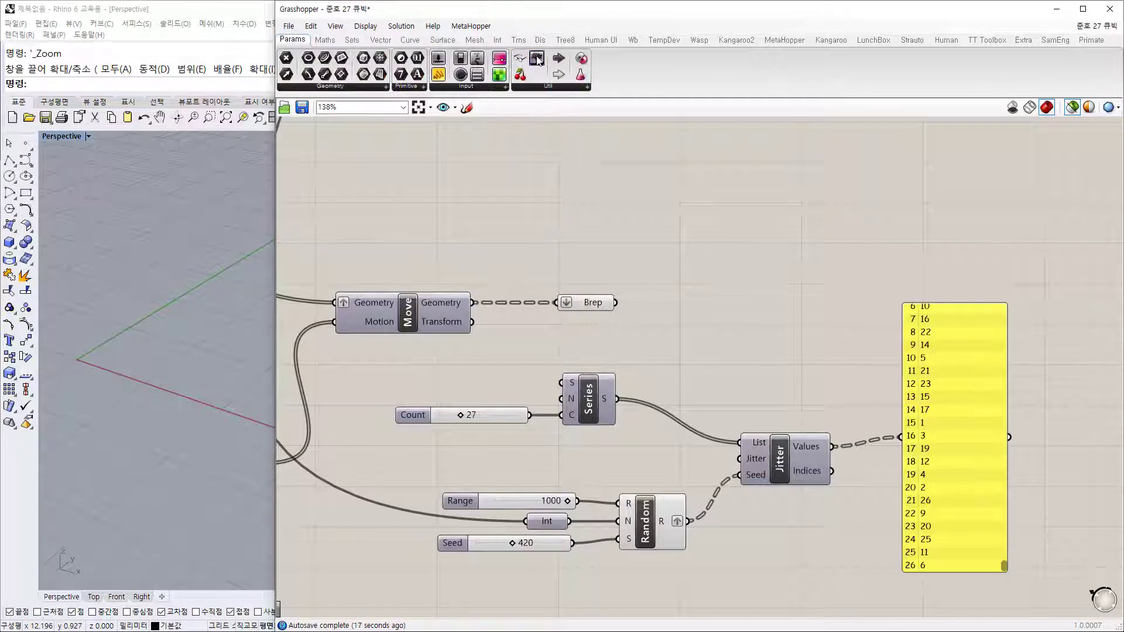
left_click_drag(537, 59, 776, 301)
left_click_drag(614, 400, 698, 311)
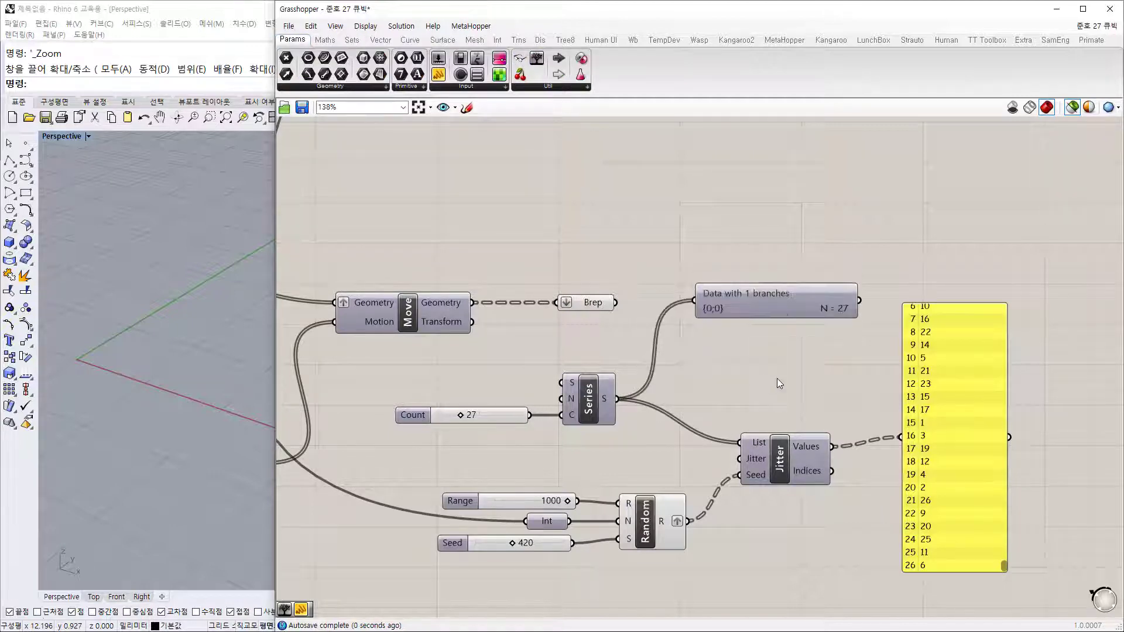
left_click_drag(778, 303, 804, 339)
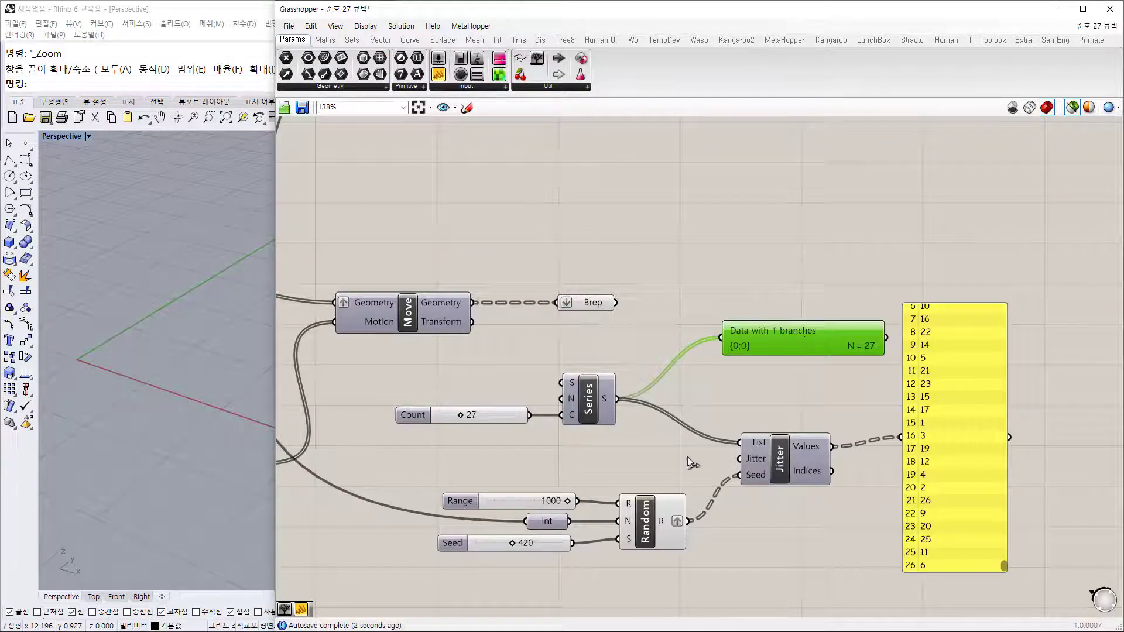
left_click_drag(689, 521, 722, 339)
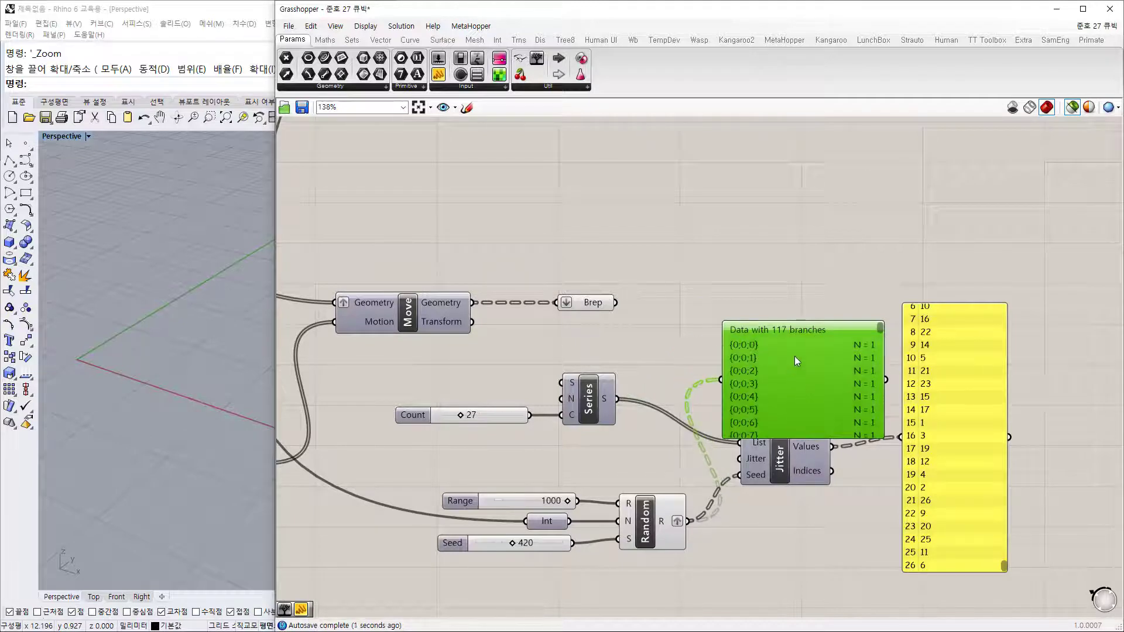
left_click_drag(795, 358, 811, 272)
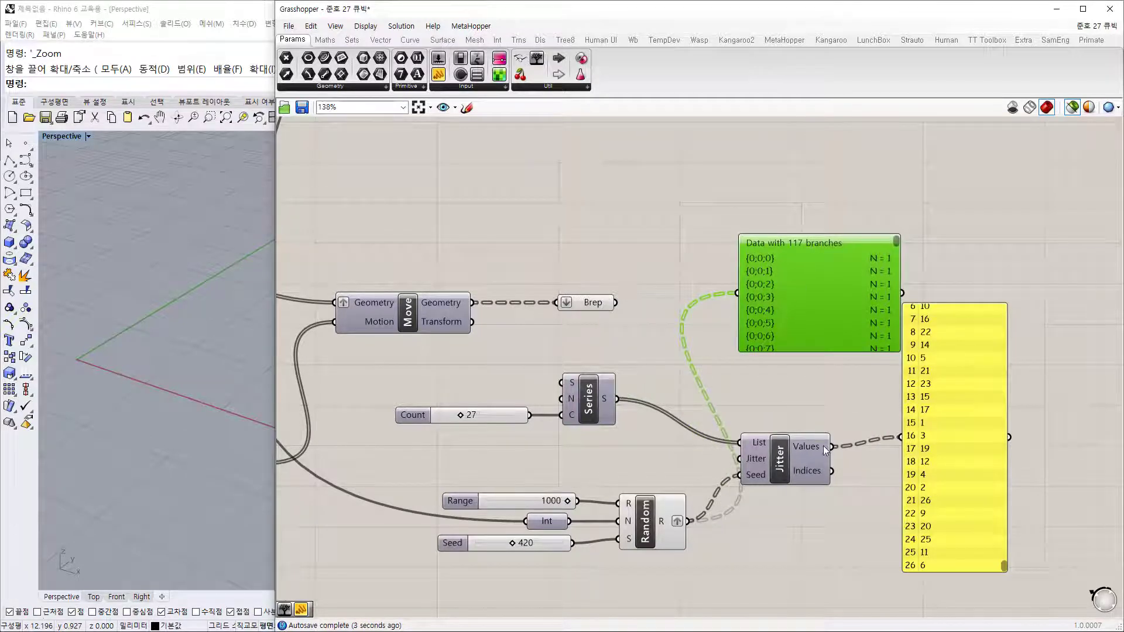
left_click_drag(832, 446, 736, 293)
right_click_drag(850, 373, 796, 366)
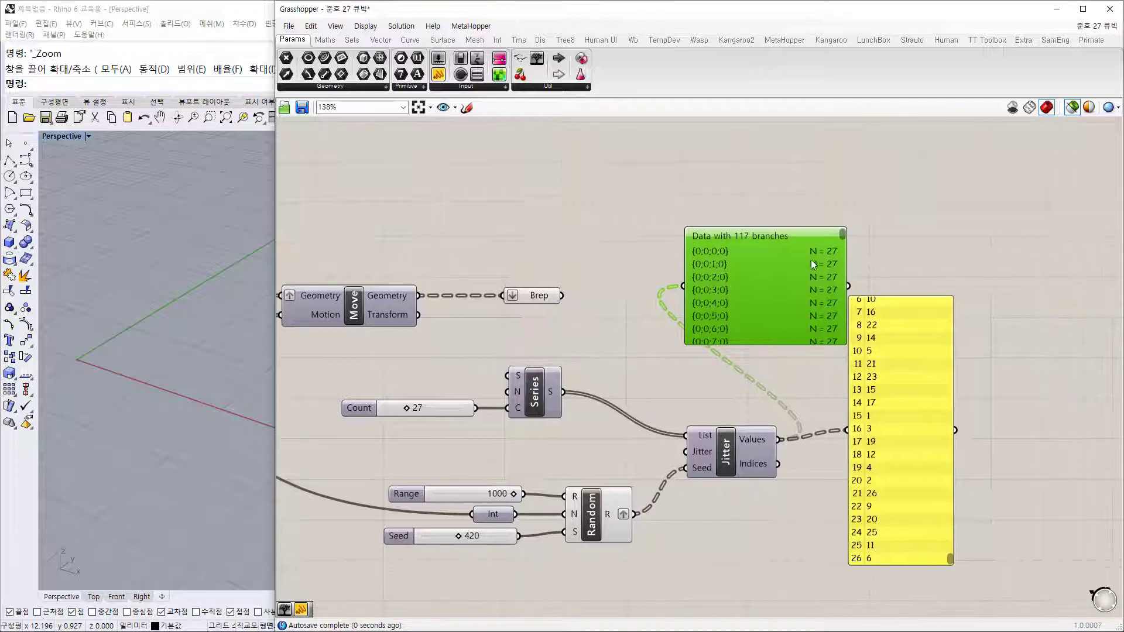
left_click_drag(796, 344, 796, 391)
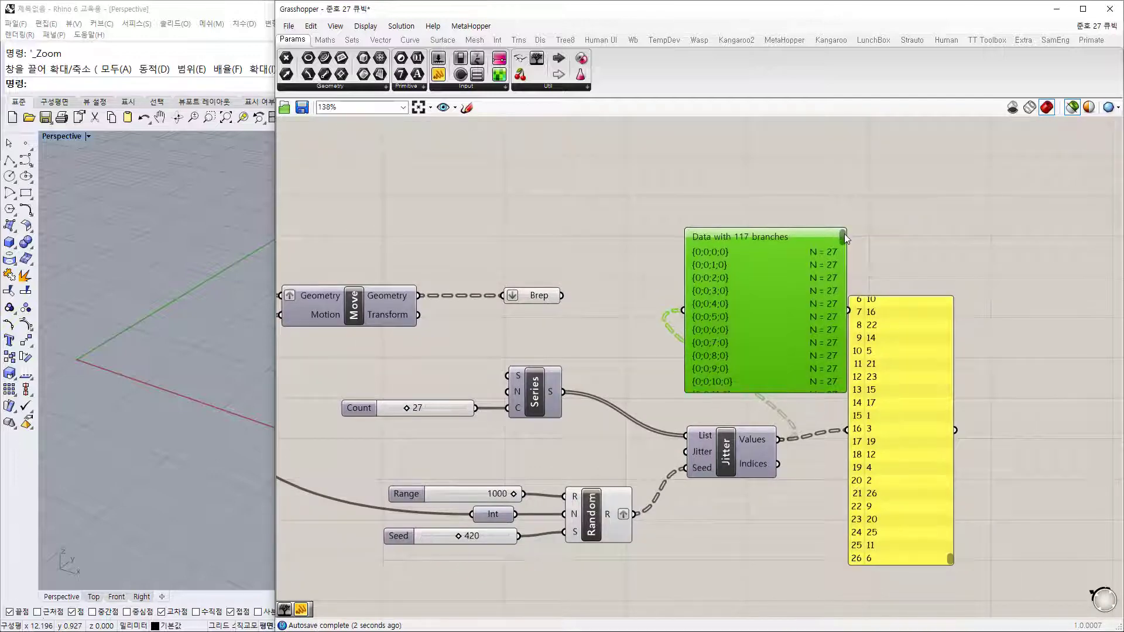
Step: Enlarge the index panel so all 27 shuffled values are visible
scroll(837, 252, "down", 7)
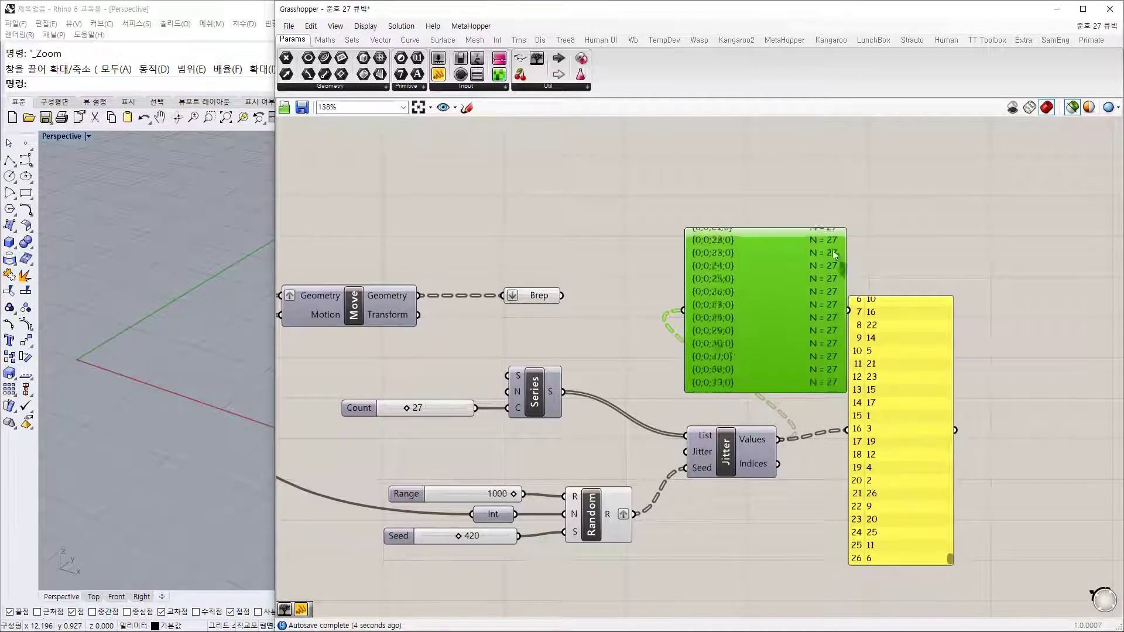
scroll(836, 256, "up", 7)
left_click_drag(948, 555, 978, 260)
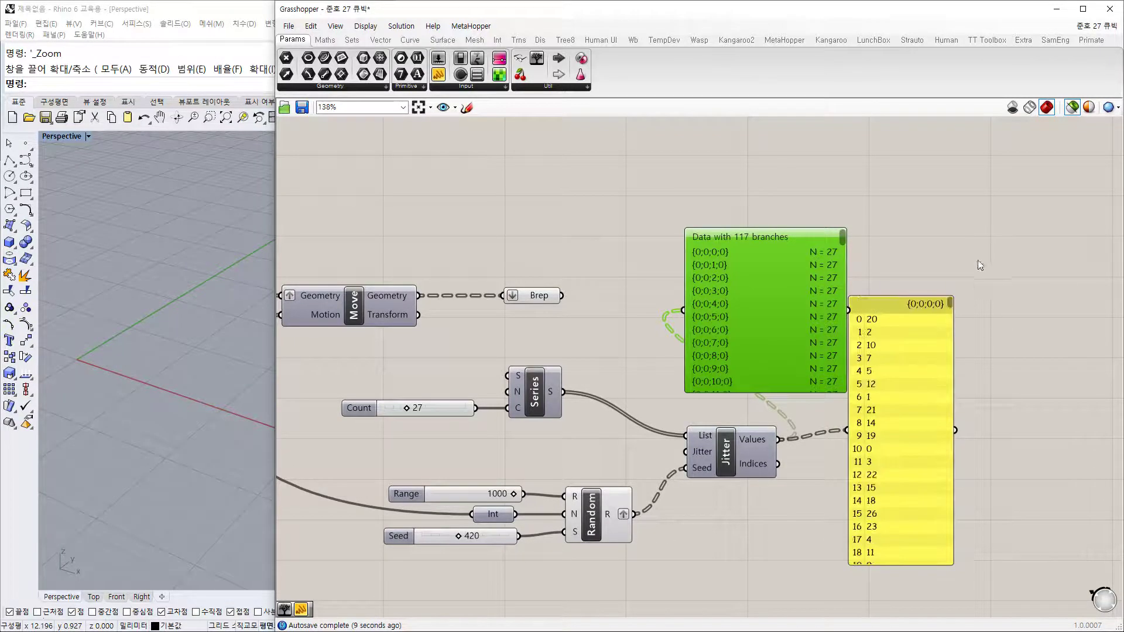
left_click_drag(950, 566, 961, 618)
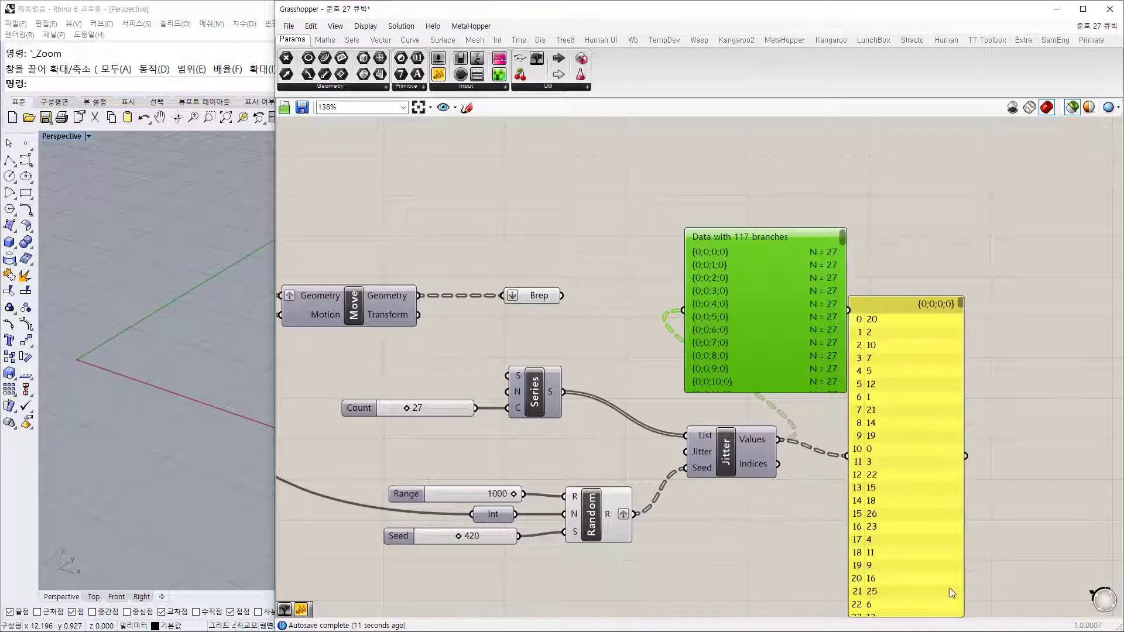
right_click_drag(952, 593, 947, 406)
left_click_drag(956, 429, 967, 501)
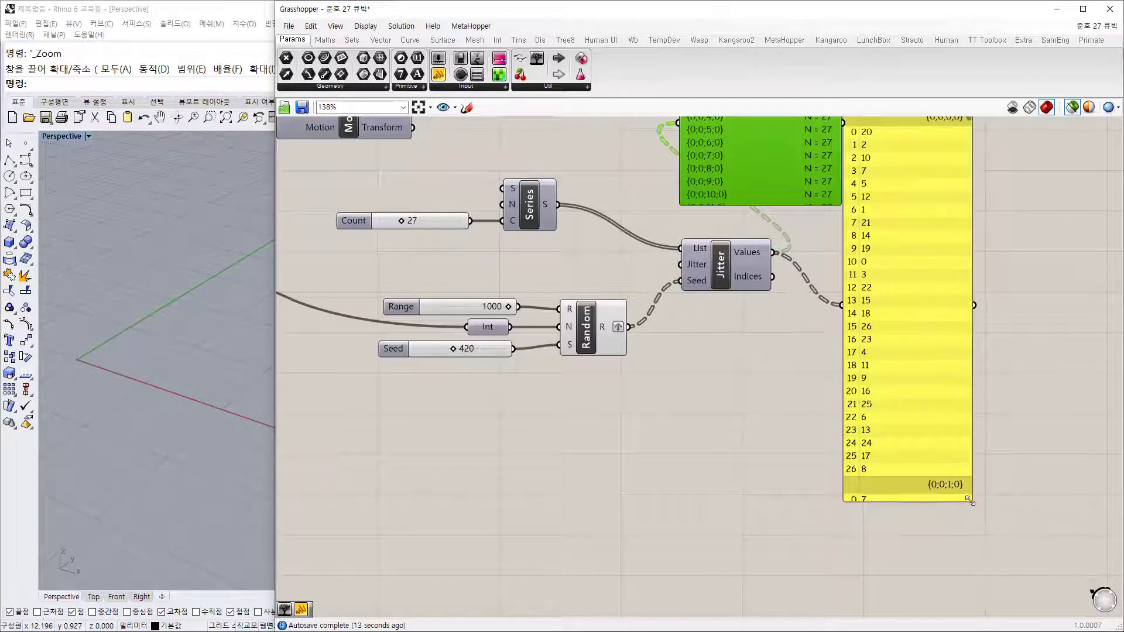
right_click_drag(998, 385, 997, 469)
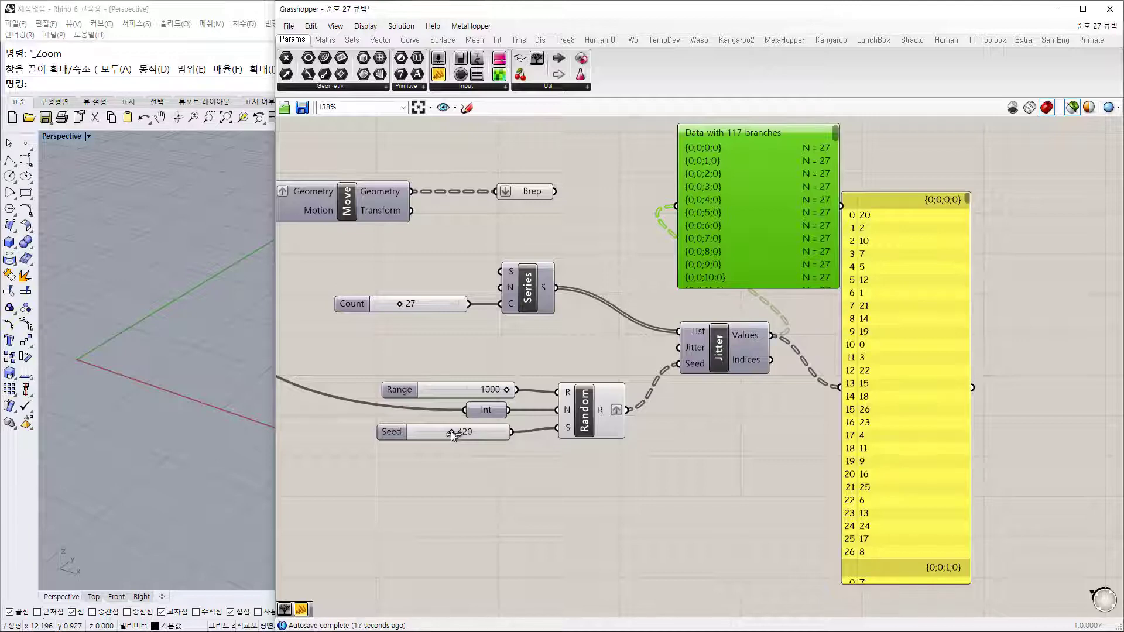
Step: Set the seed slider to 602 and rearrange Jitter and the index panel
mouse_move(451, 431)
left_mouse_down()
mouse_move(426, 430)
mouse_move(466, 433)
left_mouse_up()
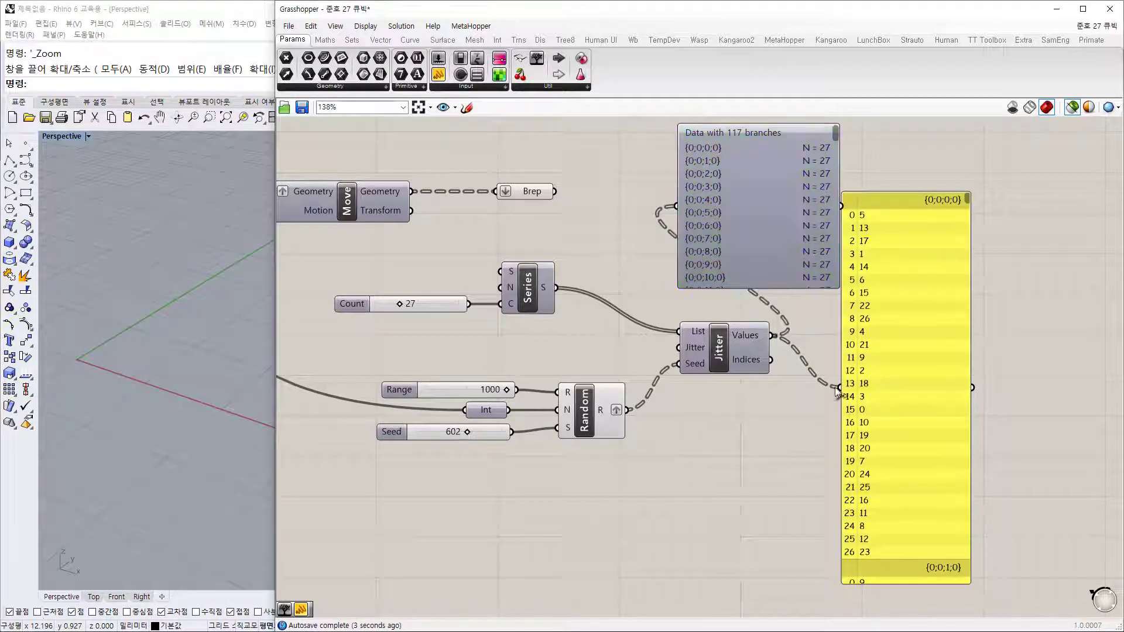
left_click_drag(728, 351, 739, 354)
left_click(830, 447)
right_click_drag(898, 406, 848, 435)
left_click_drag(849, 436, 934, 384)
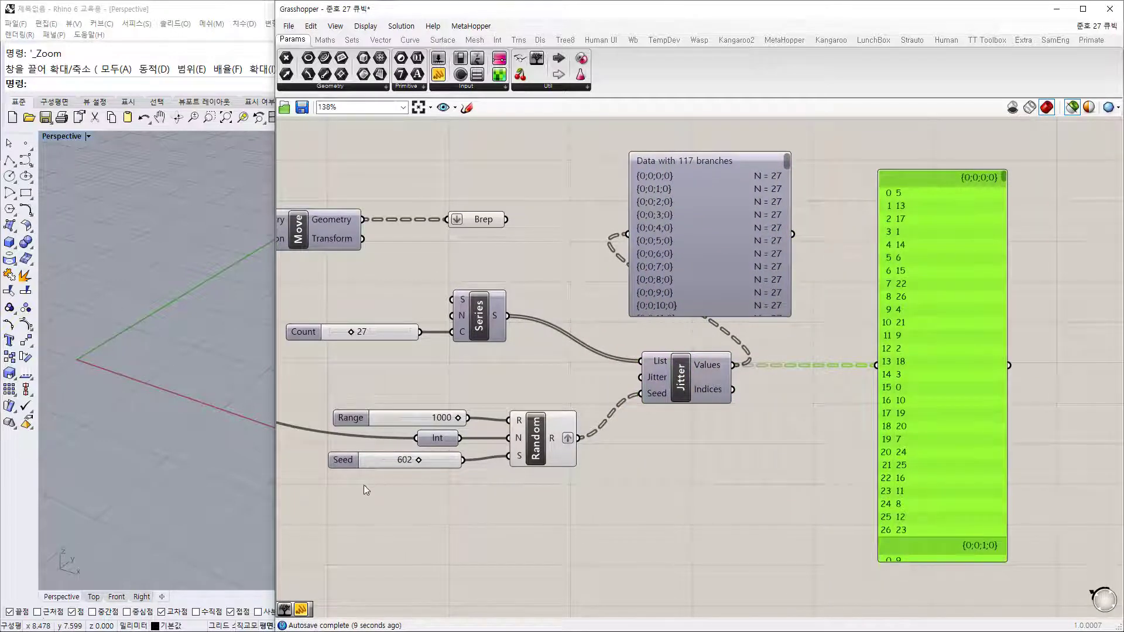
left_click(773, 515)
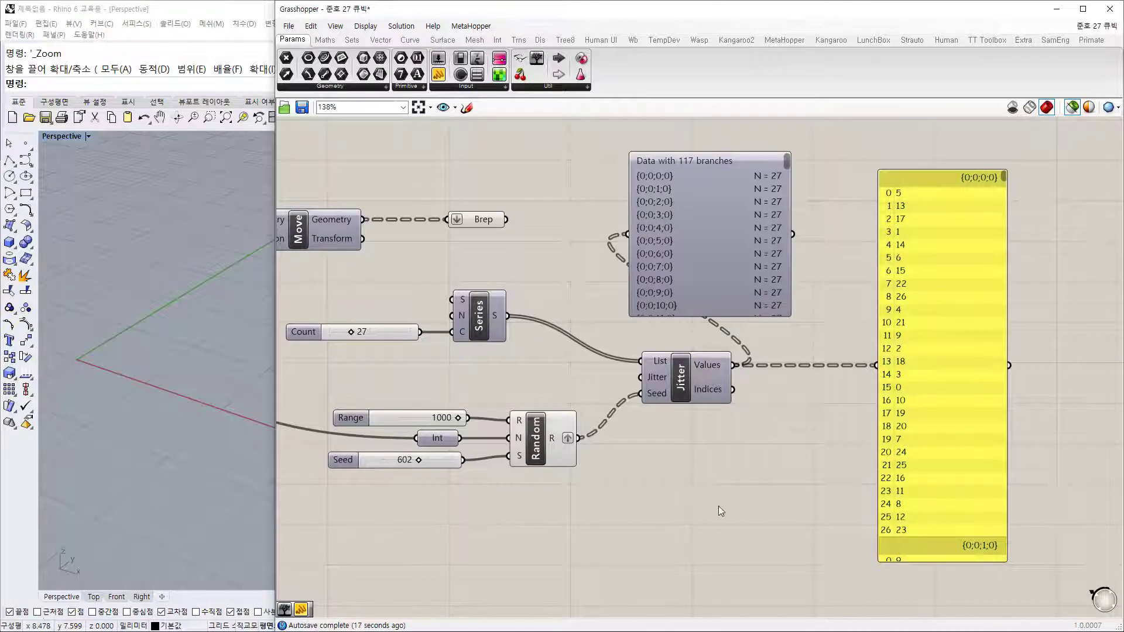
Step: Add a Split List component taking Jitter's shuffled values as its list
right_click_drag(718, 506, 735, 561)
double_click(831, 512)
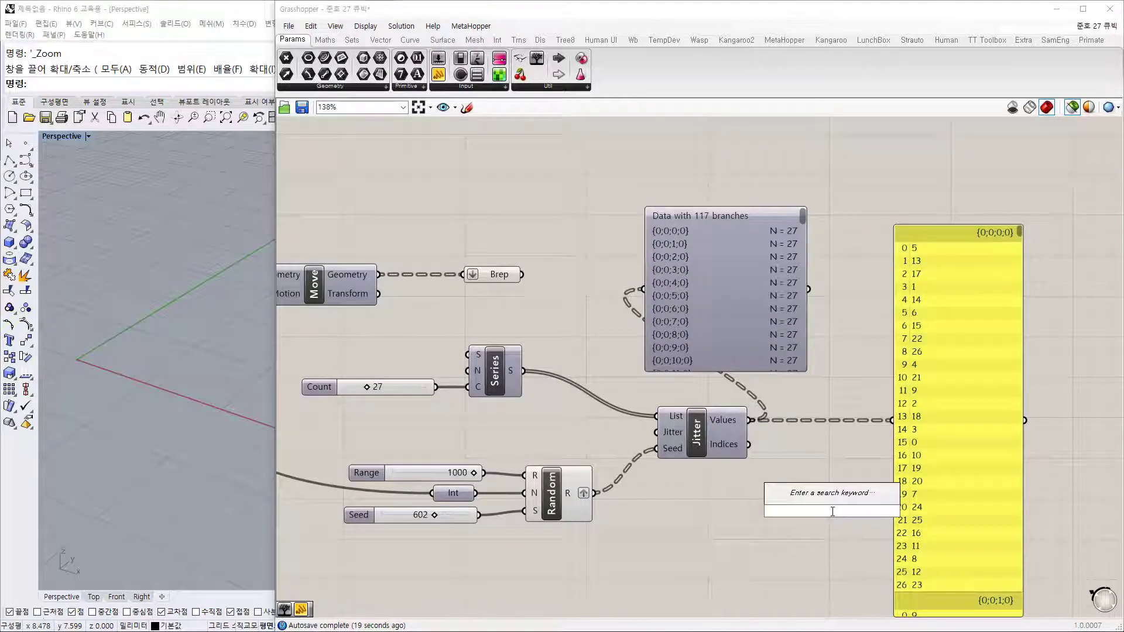
type("split")
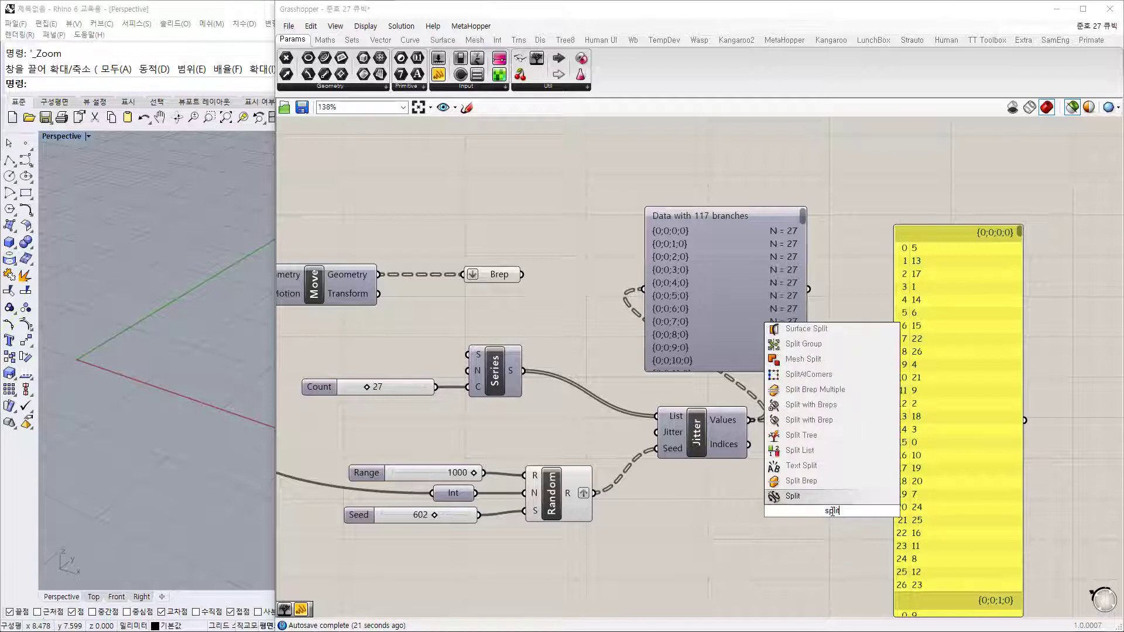
left_click(798, 451)
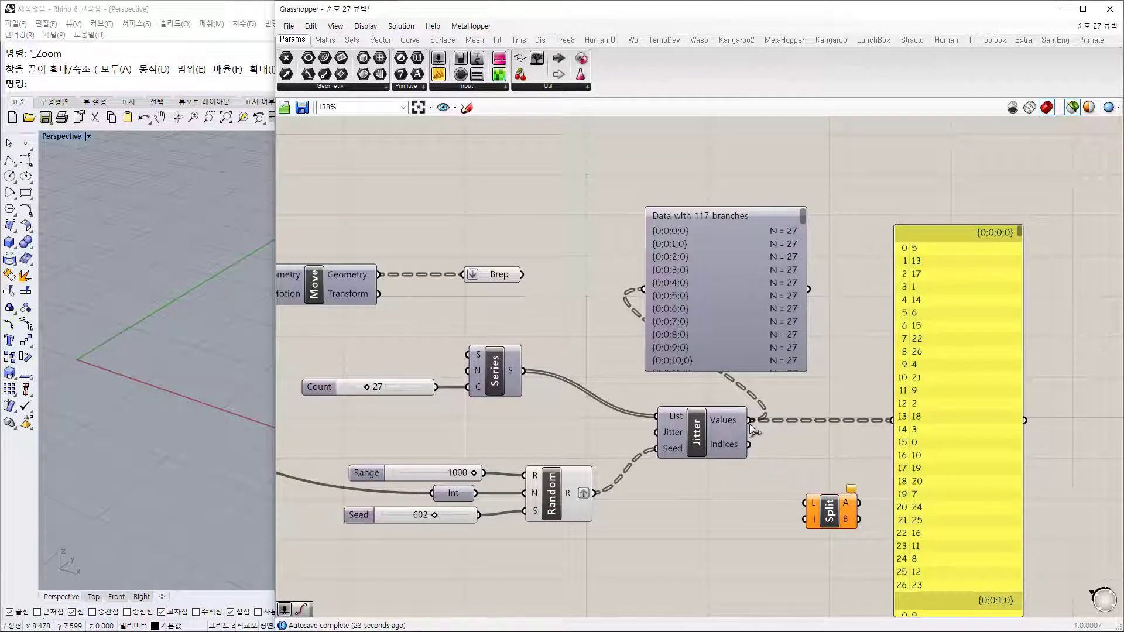
left_click_drag(751, 420, 833, 521)
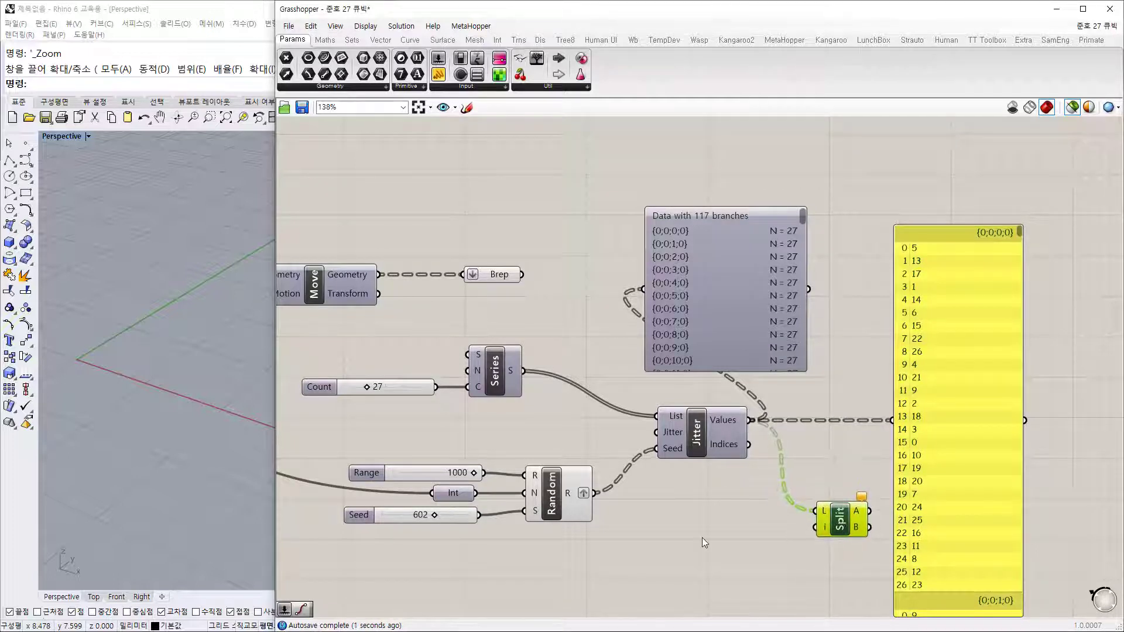
Step: Add a number slider set to 20 as Split List's index
double_click(705, 544)
type("20")
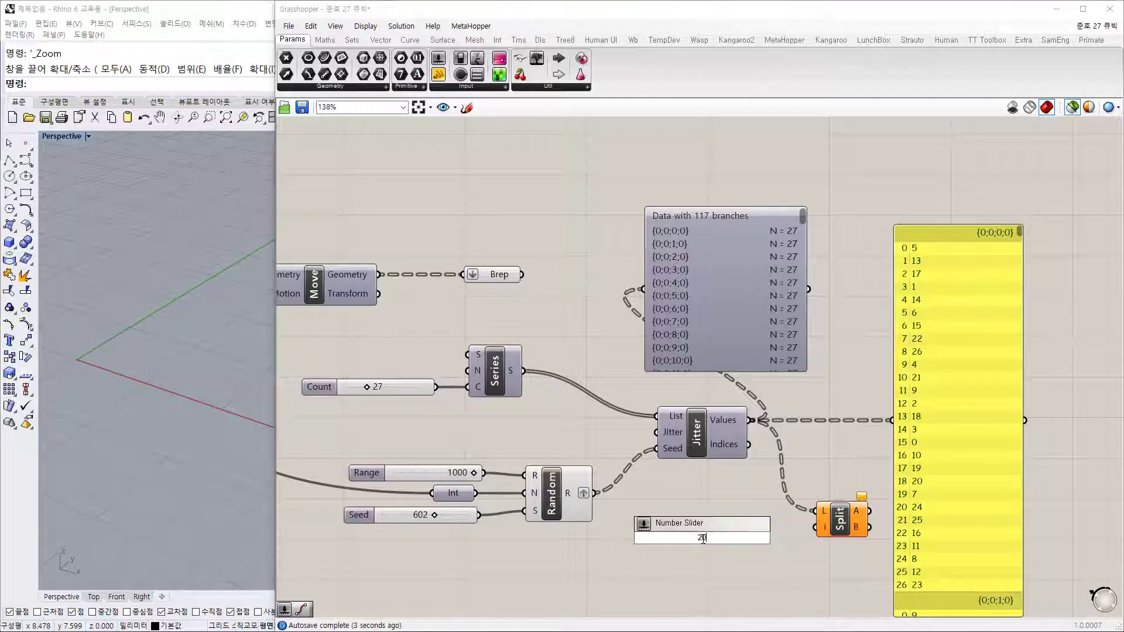
key("Return")
left_click_drag(818, 529, 769, 537)
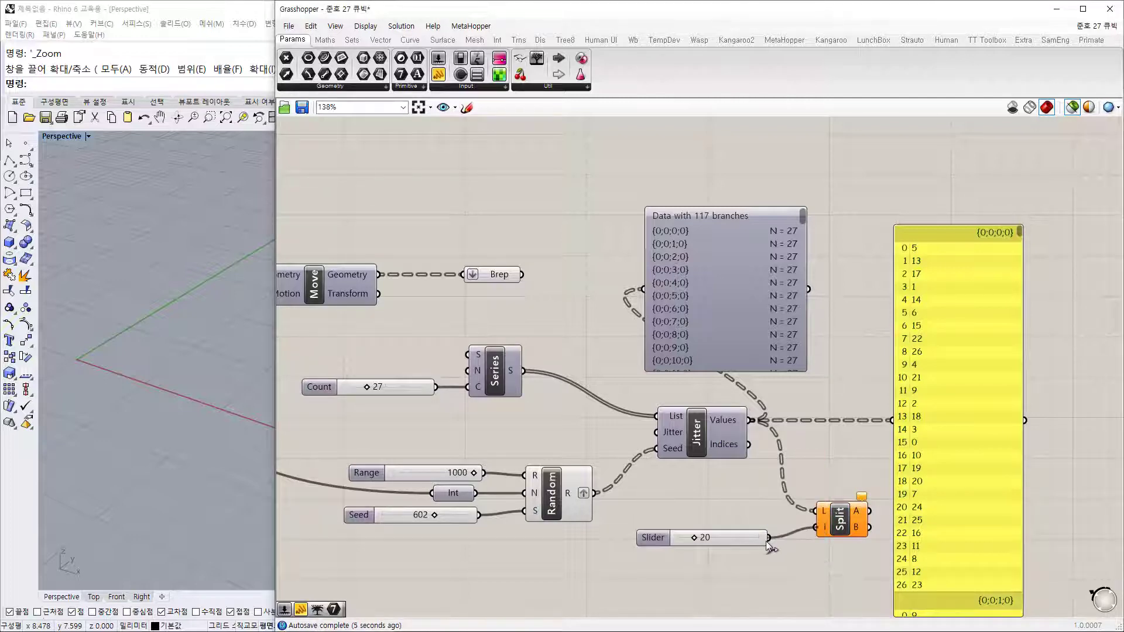
mouse_move(859, 516)
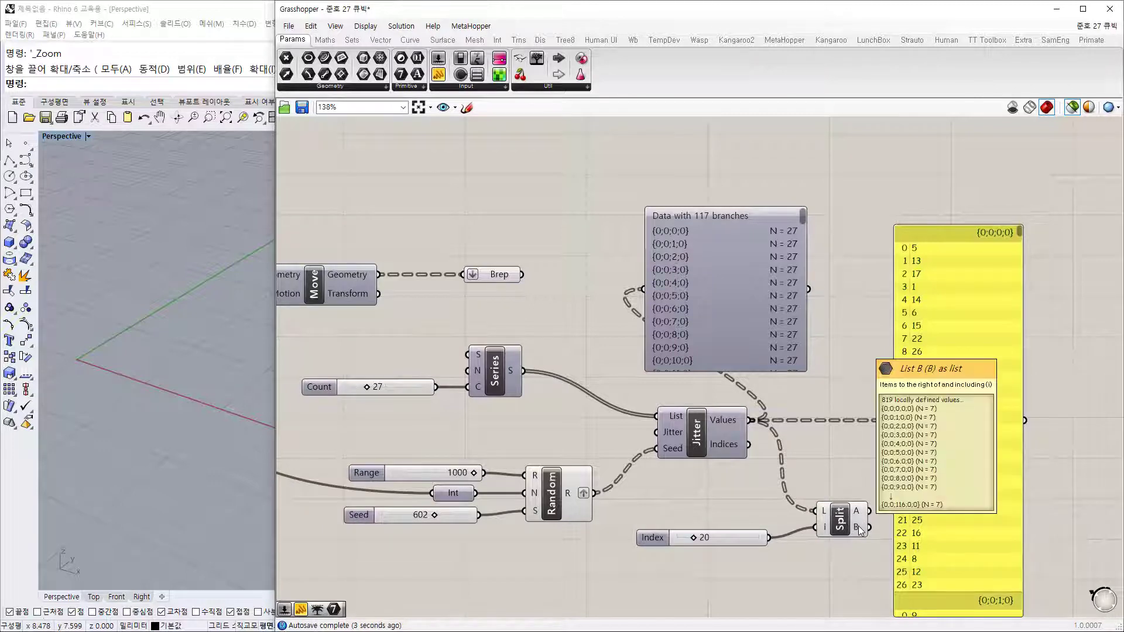
Step: Duplicate the index panel and show Split's A output (first 20 values) in it
right_click_drag(864, 496, 751, 420)
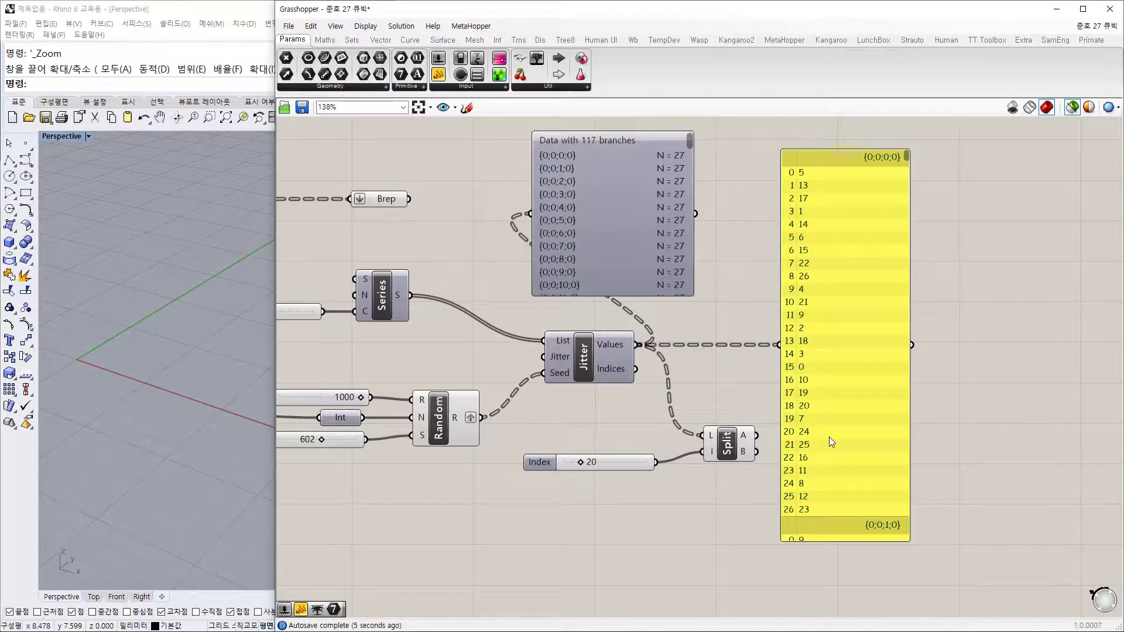
left_click(845, 452)
left_click_drag(847, 453, 1031, 457, "alt")
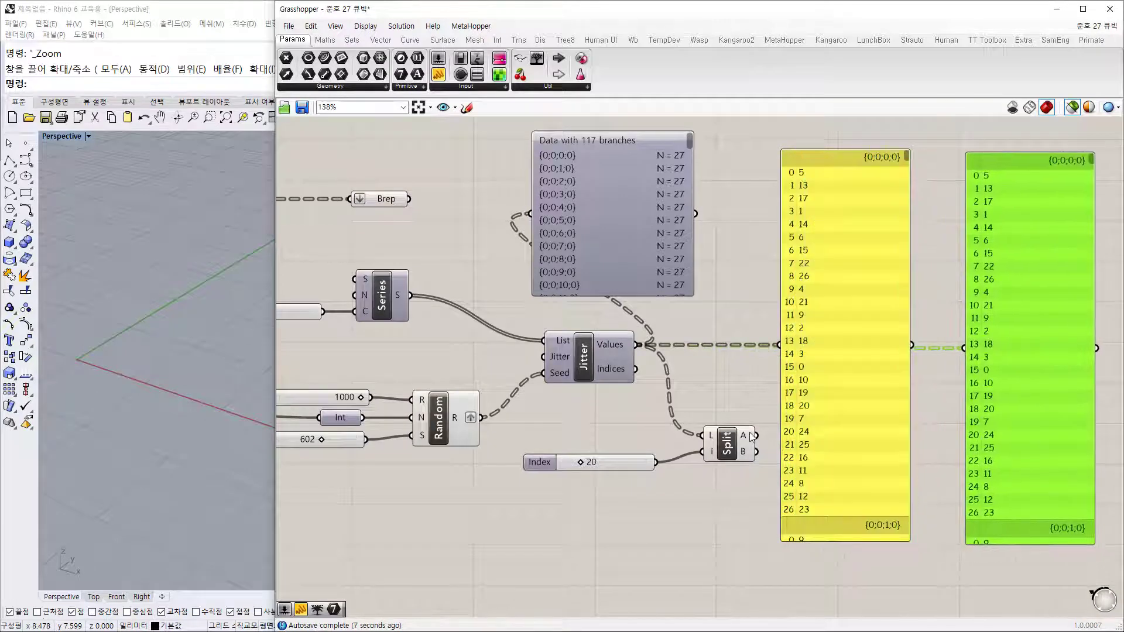
left_click_drag(756, 436, 961, 384)
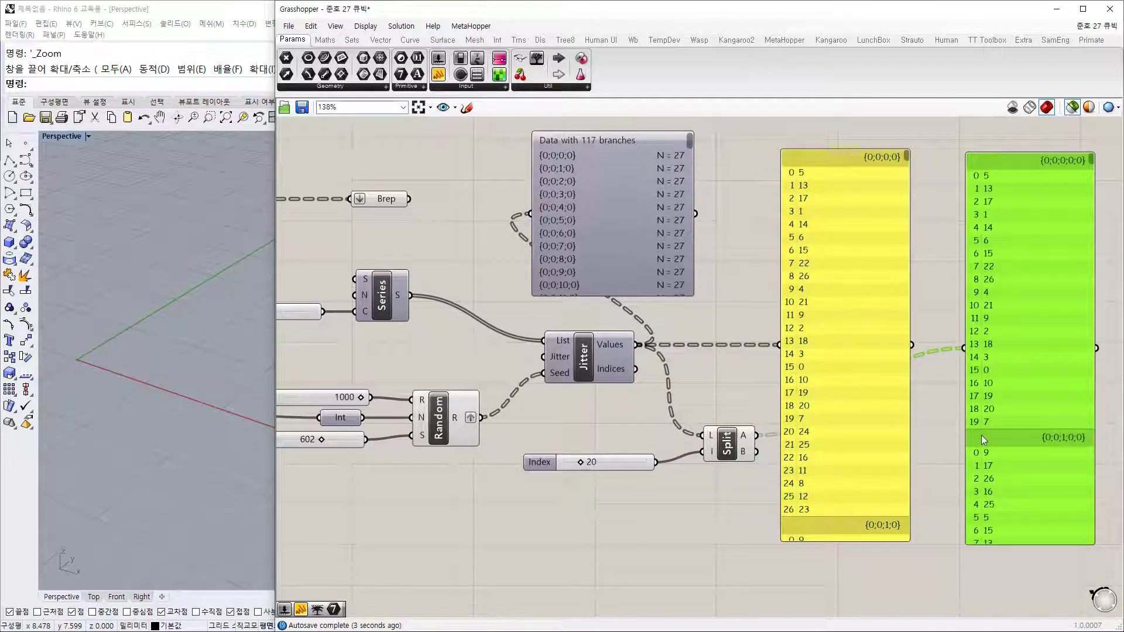
left_click(925, 438)
left_click_drag(1011, 429, 995, 423)
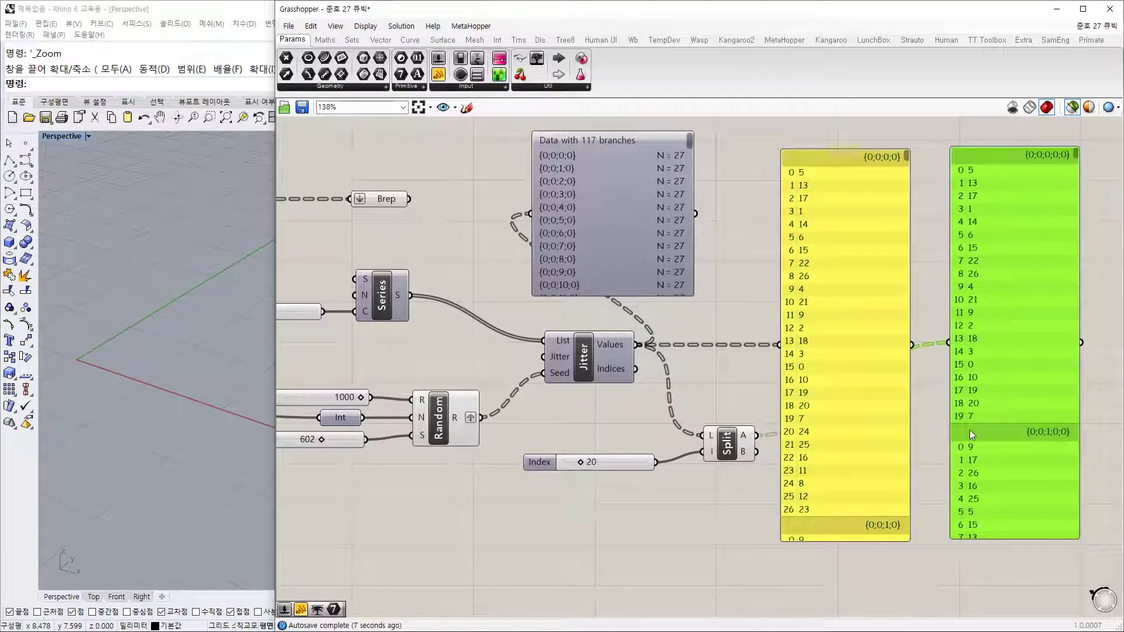
Step: Delete the 'Data with 117 branches' panel
scroll(808, 465, "down", 2)
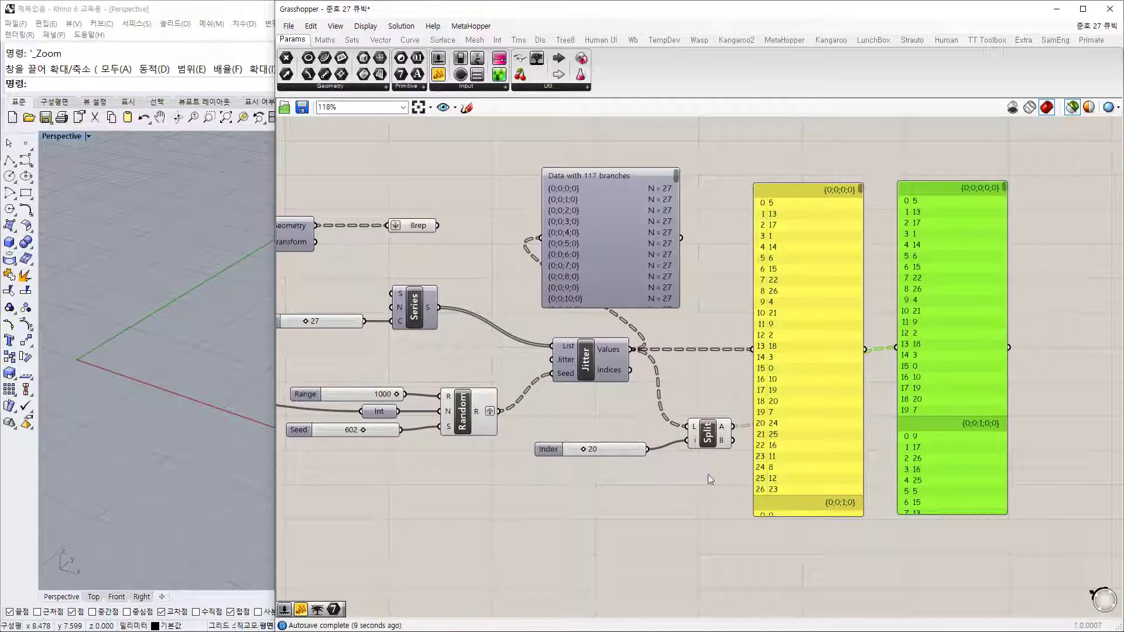
left_click(614, 251)
key("Delete")
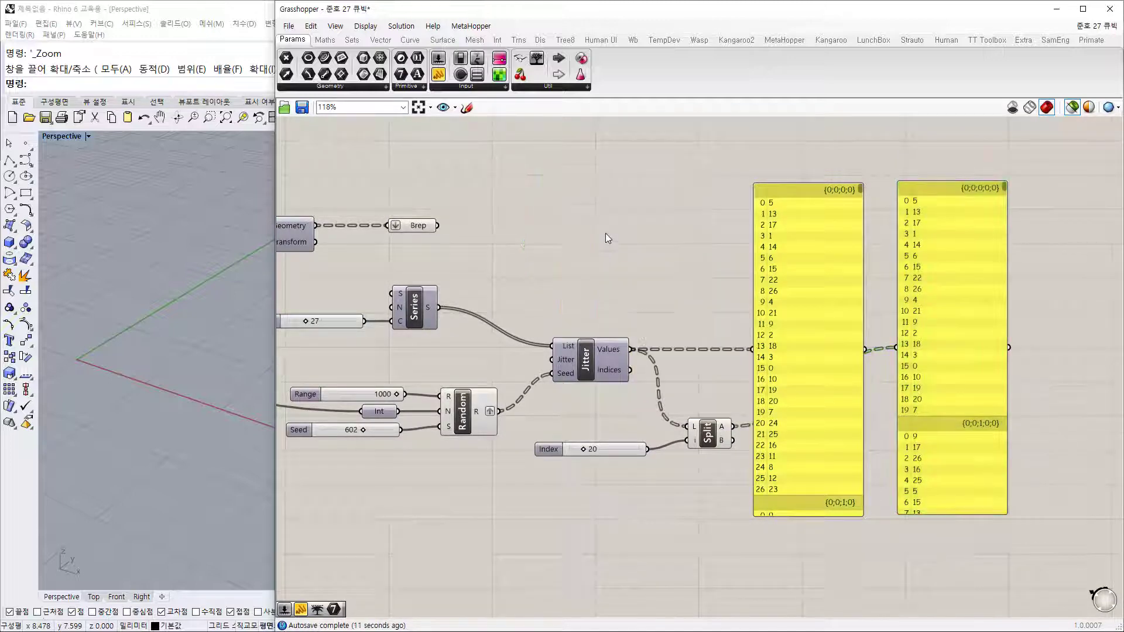
Step: Add a List Item taking the block Breps as list and Split's first 20 indices as index
double_click(615, 232)
type("item")
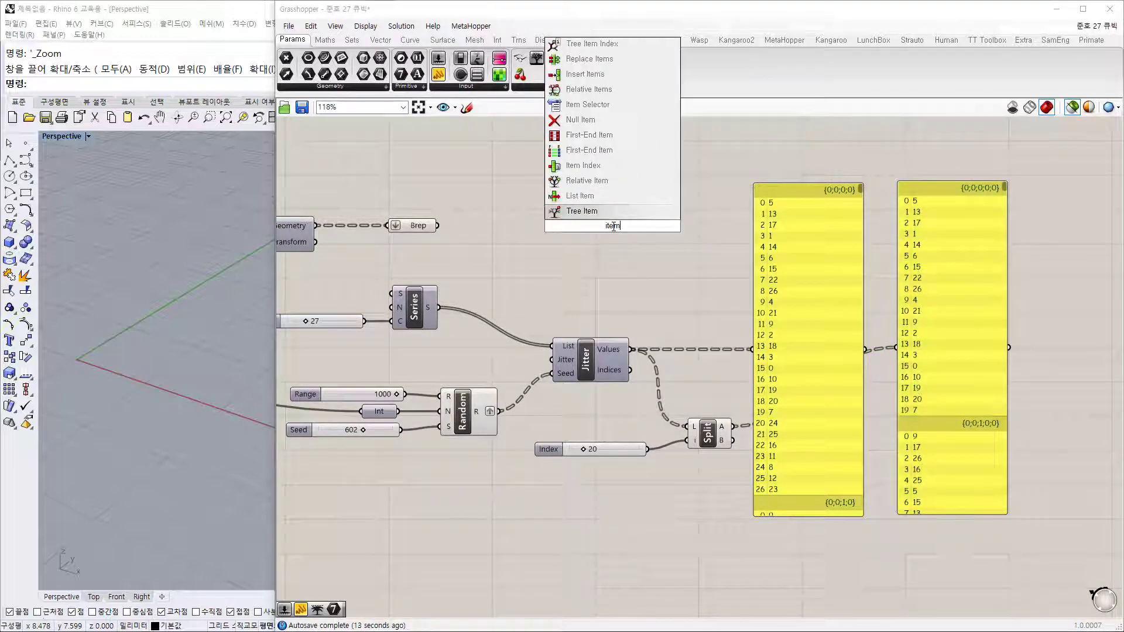
left_click(585, 195)
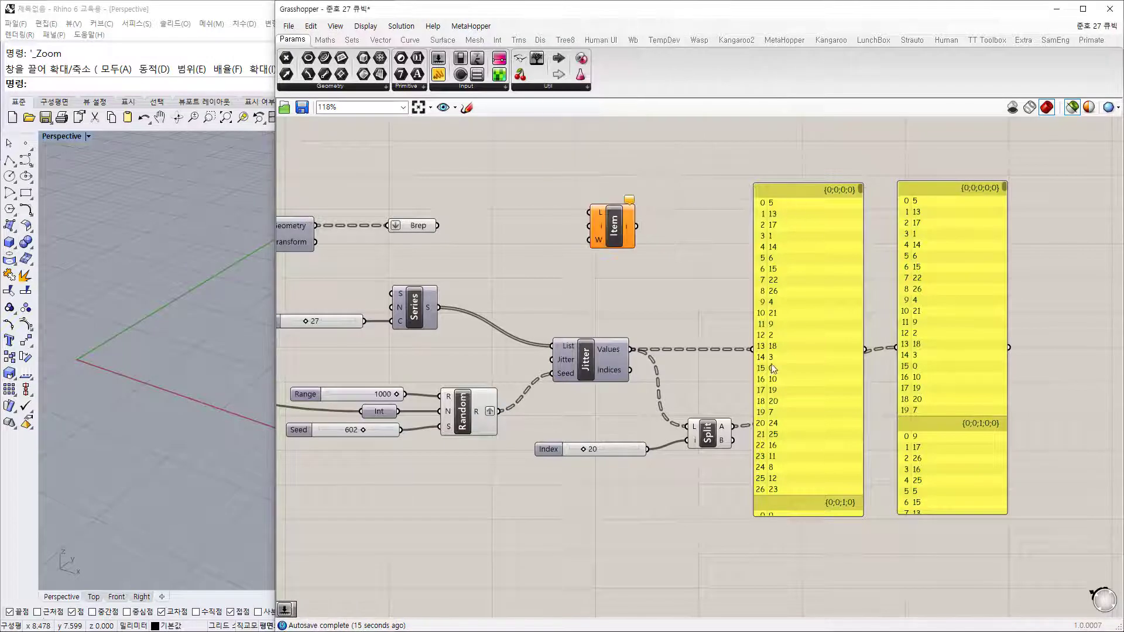
left_click_drag(438, 226, 755, 249)
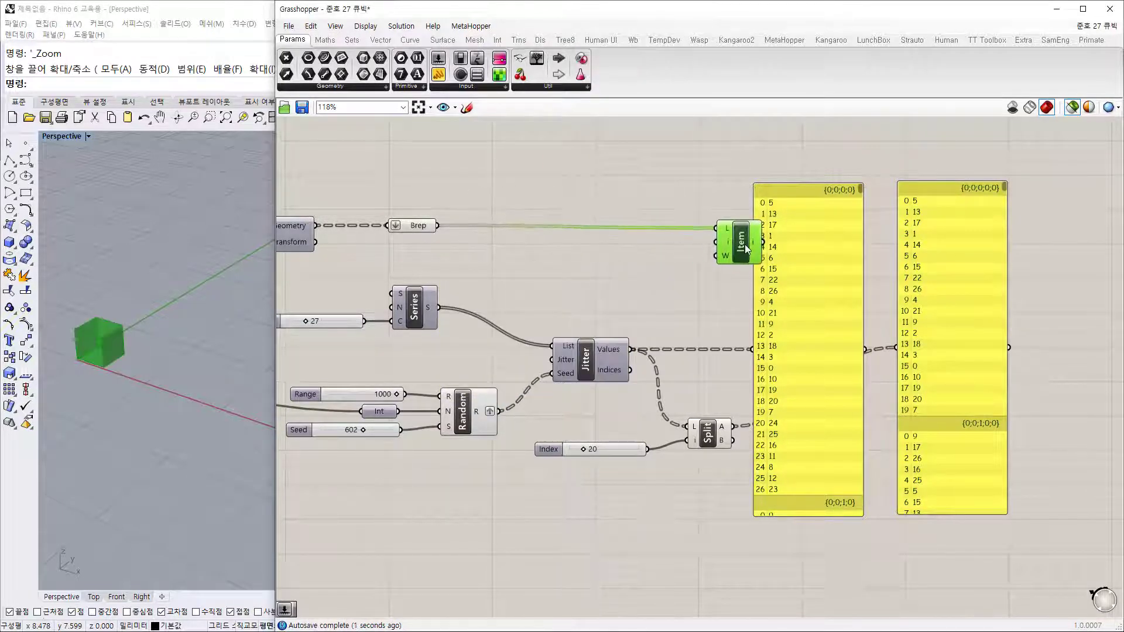
left_click_drag(733, 426, 718, 242)
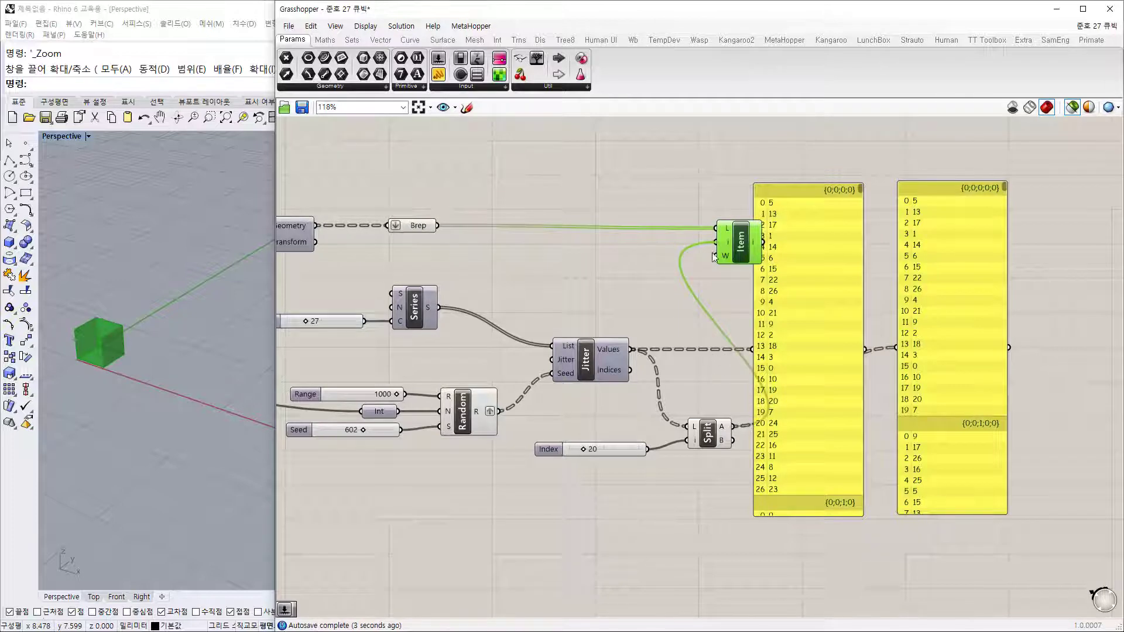
left_click(719, 297)
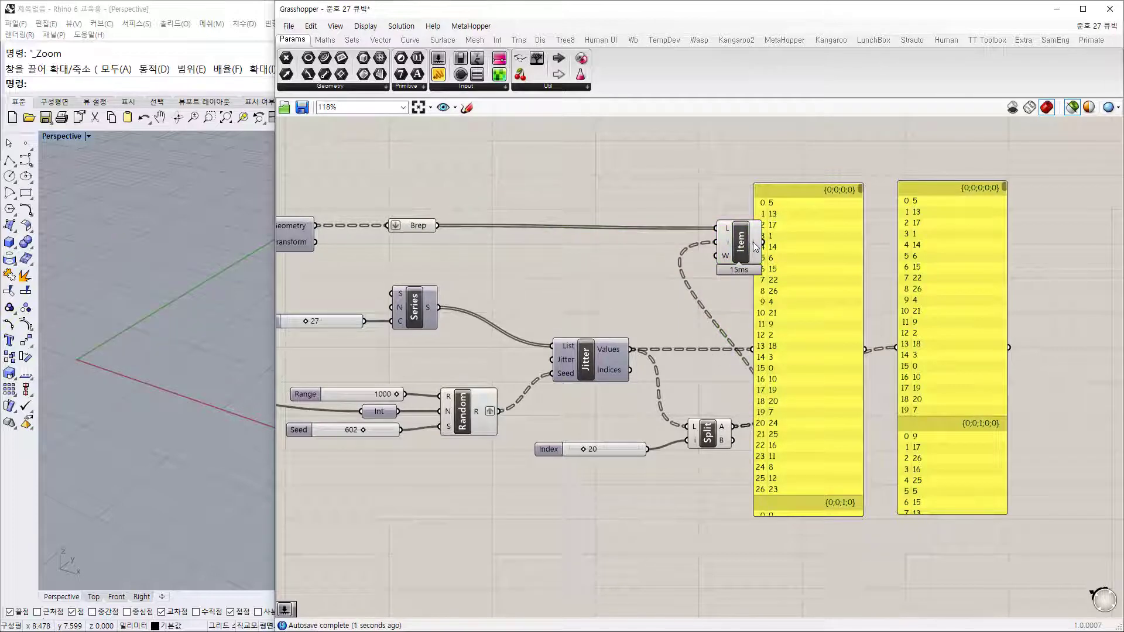
mouse_move(753, 249)
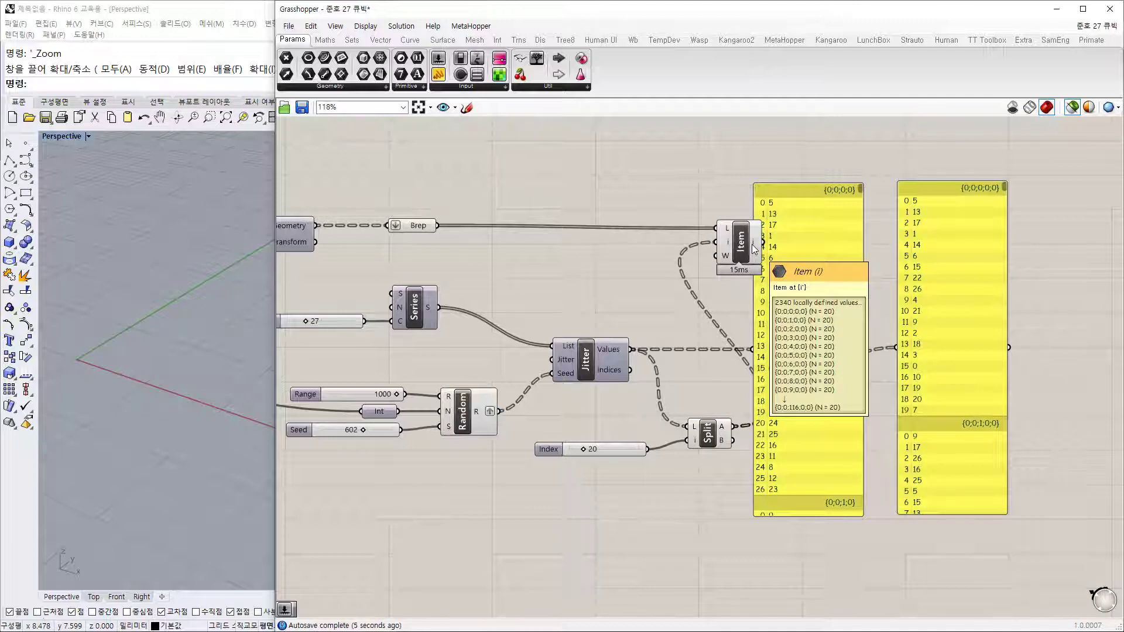
Step: Delete both data panels and nudge List Item slightly right
left_click_drag(1035, 330, 810, 216)
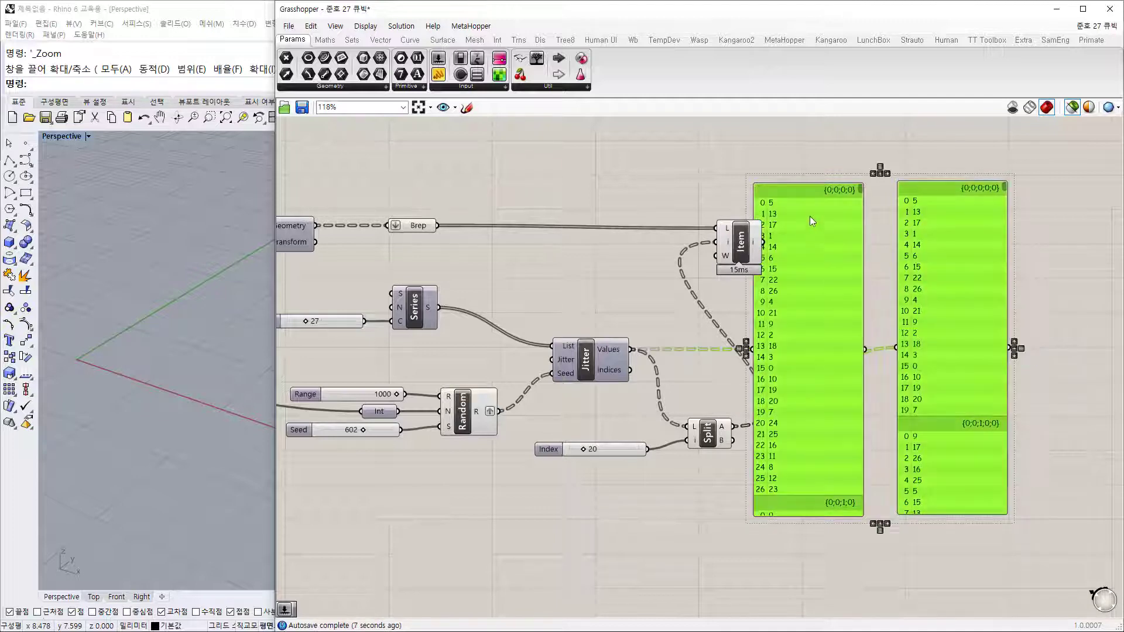
key("Delete")
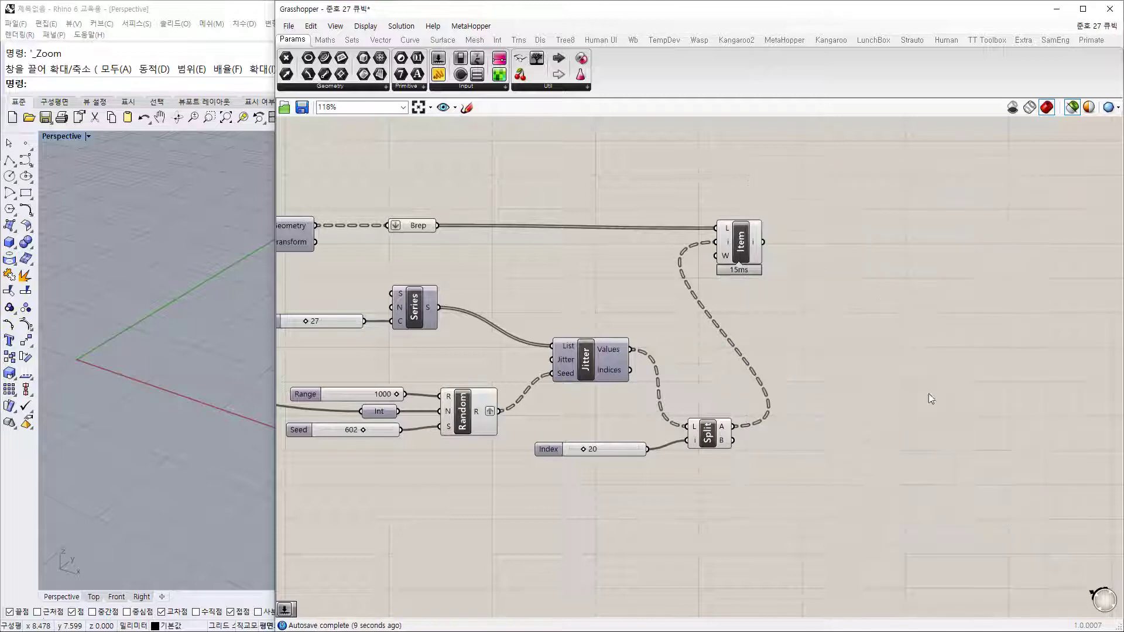
left_click_drag(755, 240, 781, 237)
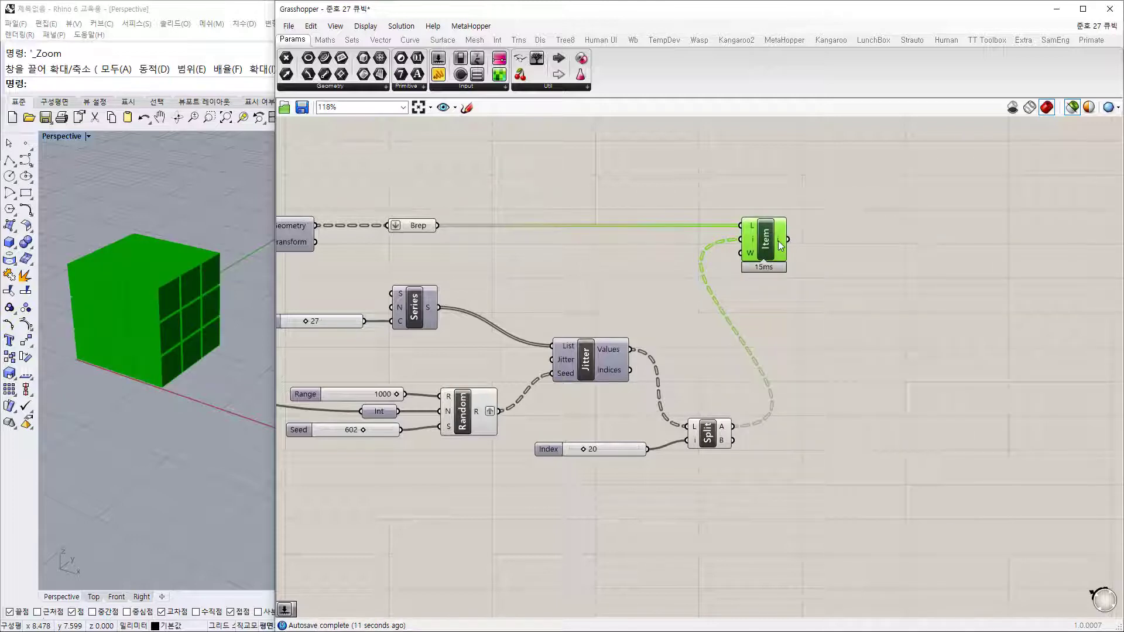
mouse_move(780, 246)
Step: Add a Param Viewer to read the picked items coming out of List Item
left_click_drag(537, 58, 914, 227)
left_click(784, 316)
scroll(784, 316, "down", 2)
scroll(736, 299, "up", 2)
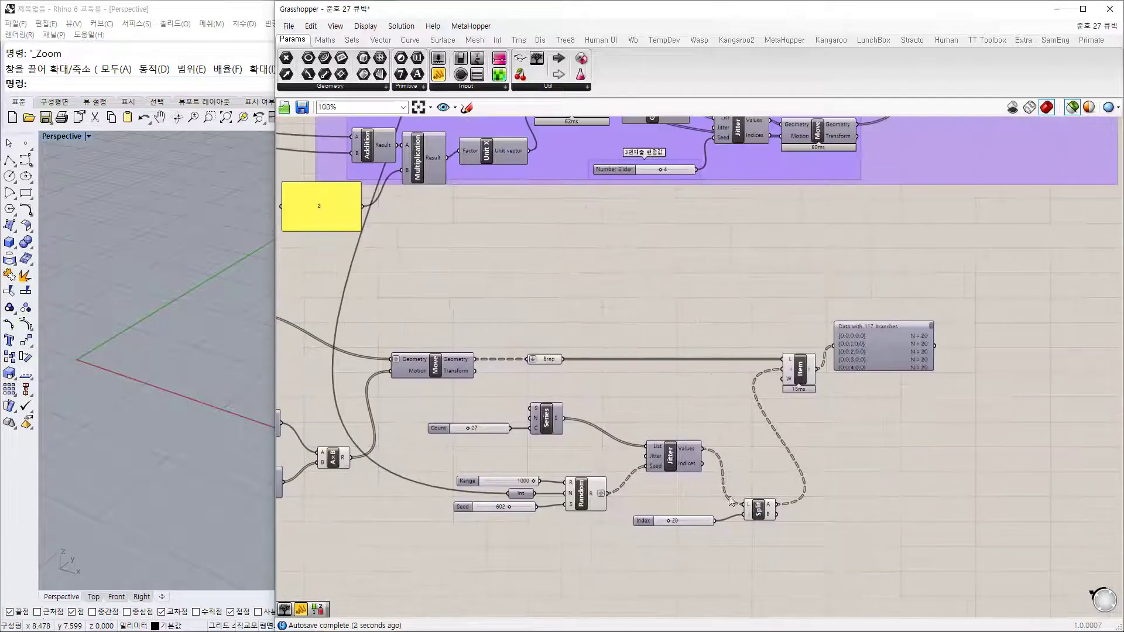
Step: Alt-drag a copy of the group's lower Move component below the purple group, shifted left
left_click(685, 530)
scroll(707, 468, "down", 3)
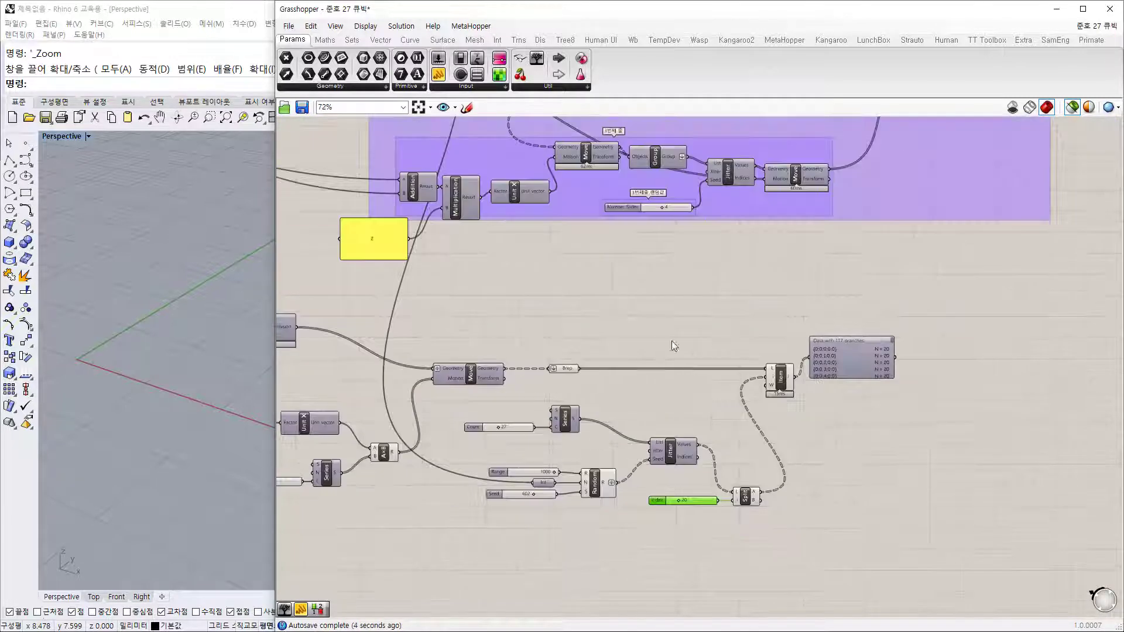
right_click_drag(660, 323, 619, 459)
scroll(821, 300, "up", 2)
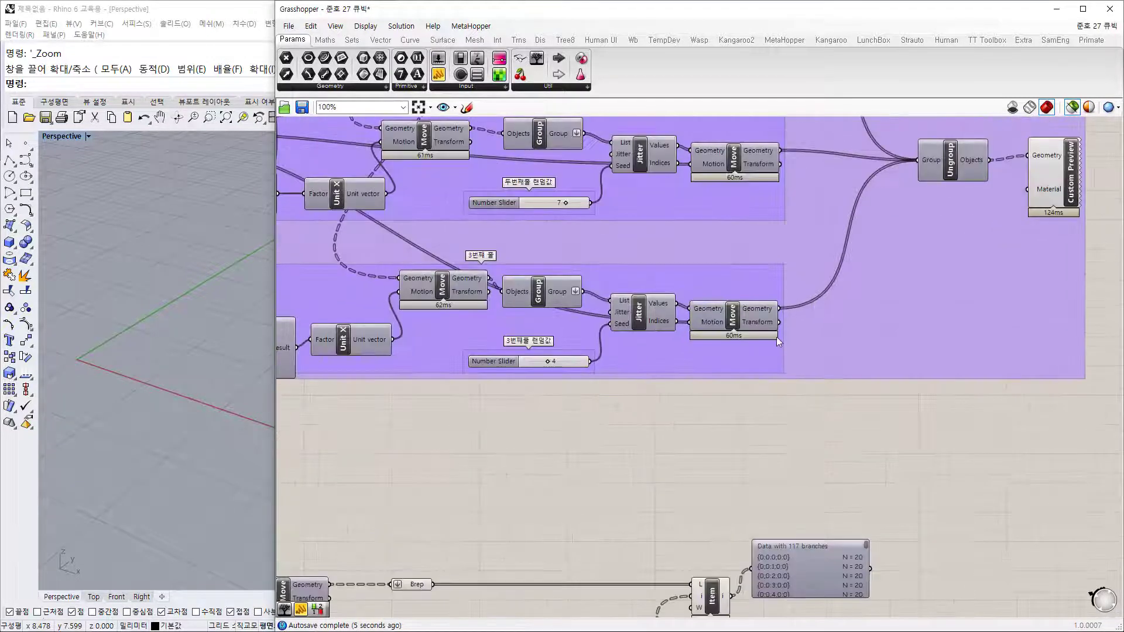
left_click(732, 325)
left_click_drag(735, 324, 850, 483, "alt")
mouse_move(830, 483)
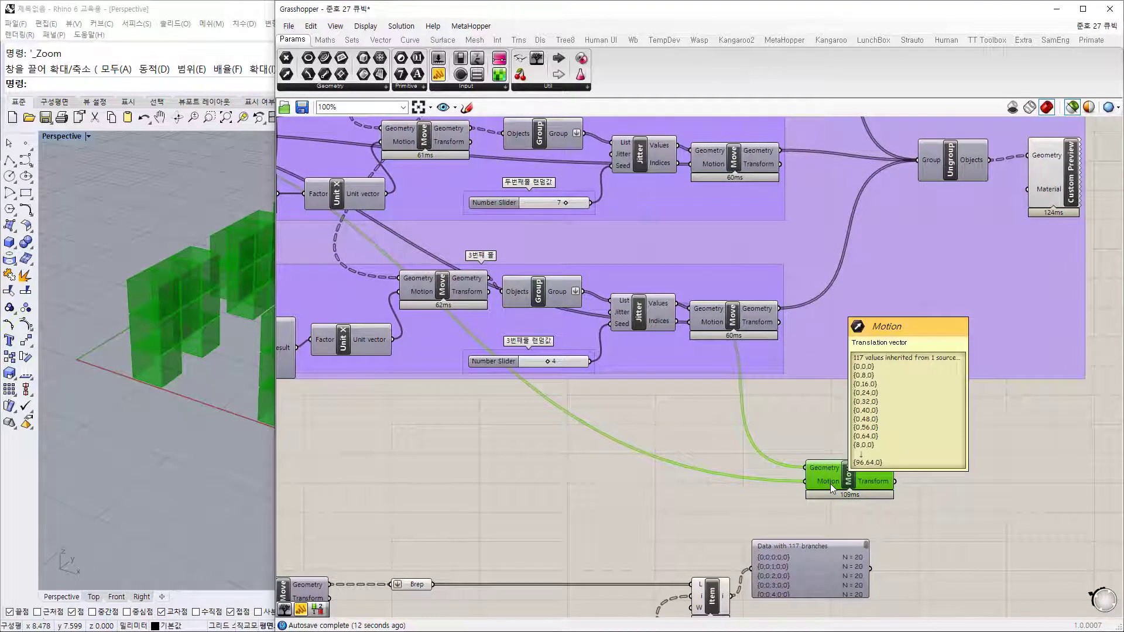
scroll(838, 502, "down", 2)
right_click_drag(843, 508, 754, 327)
scroll(756, 357, "up", 2)
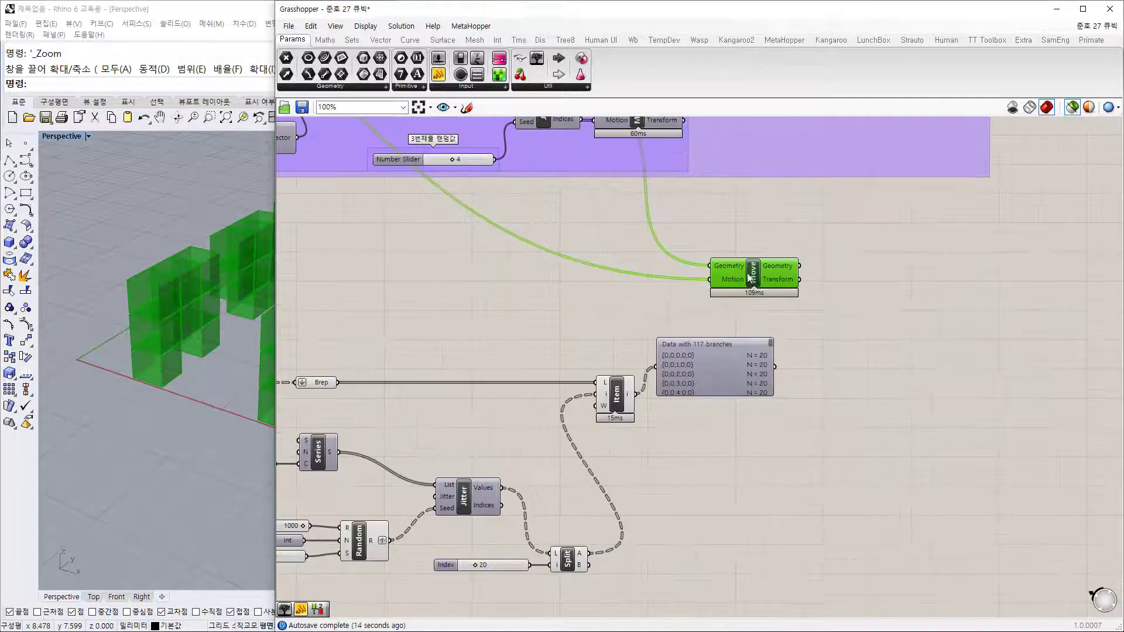
left_click_drag(752, 279, 689, 282)
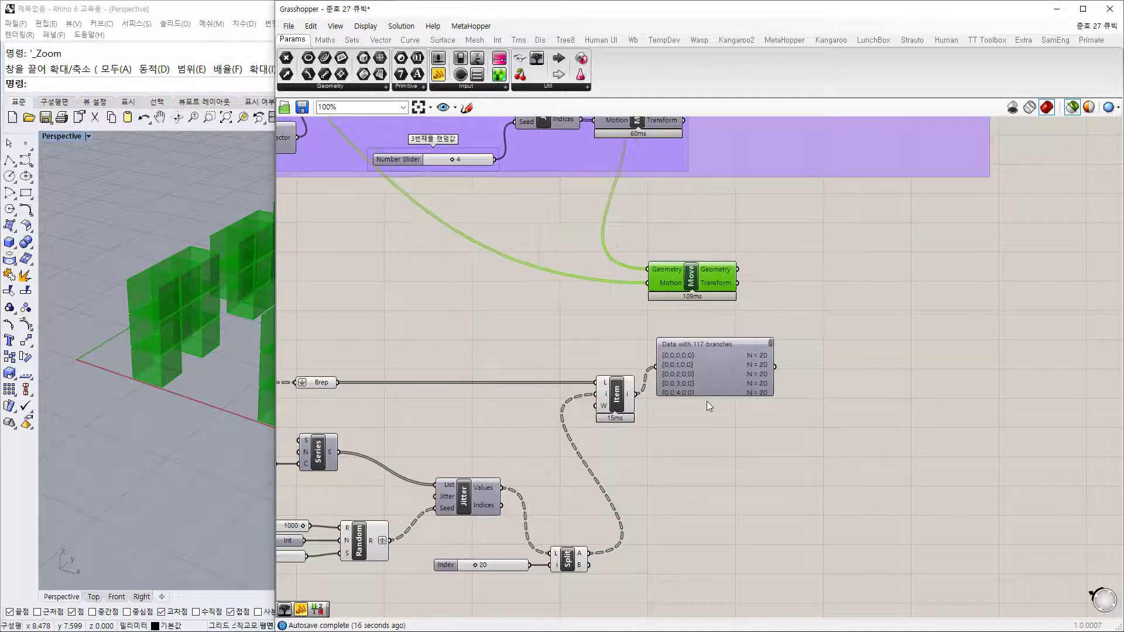
Step: Stretch the data panel taller, move it right, and check the copied Move's Motion input options
left_click_drag(708, 397, 708, 512)
left_click_drag(707, 426, 870, 395)
right_click_drag(662, 286, 694, 350)
right_click(695, 350)
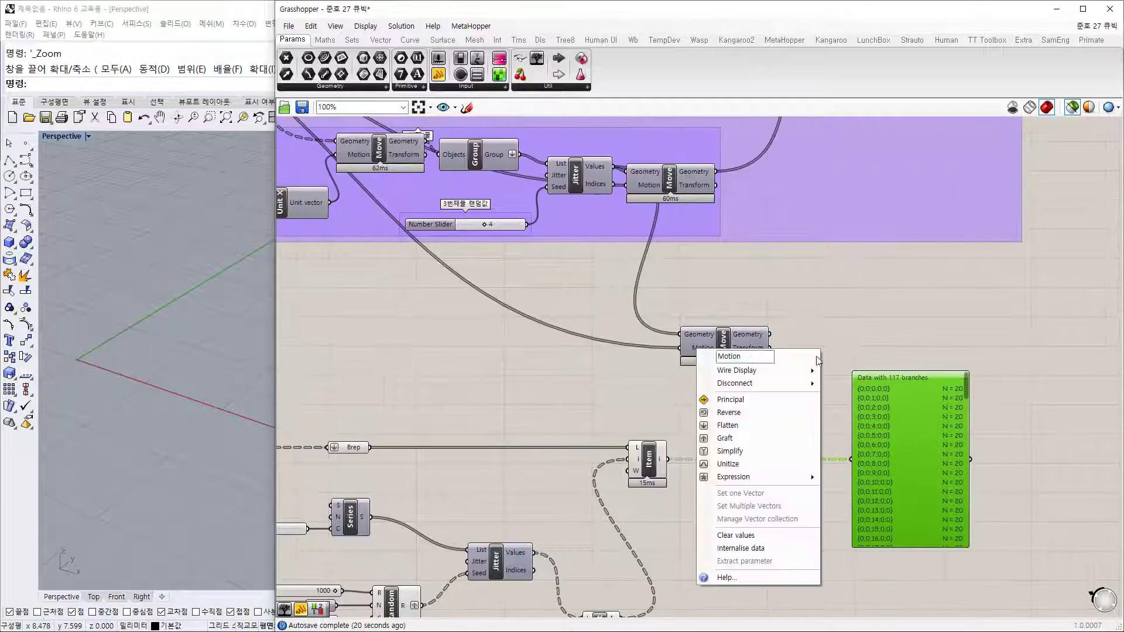
left_click(589, 357)
left_click_drag(705, 350, 726, 348)
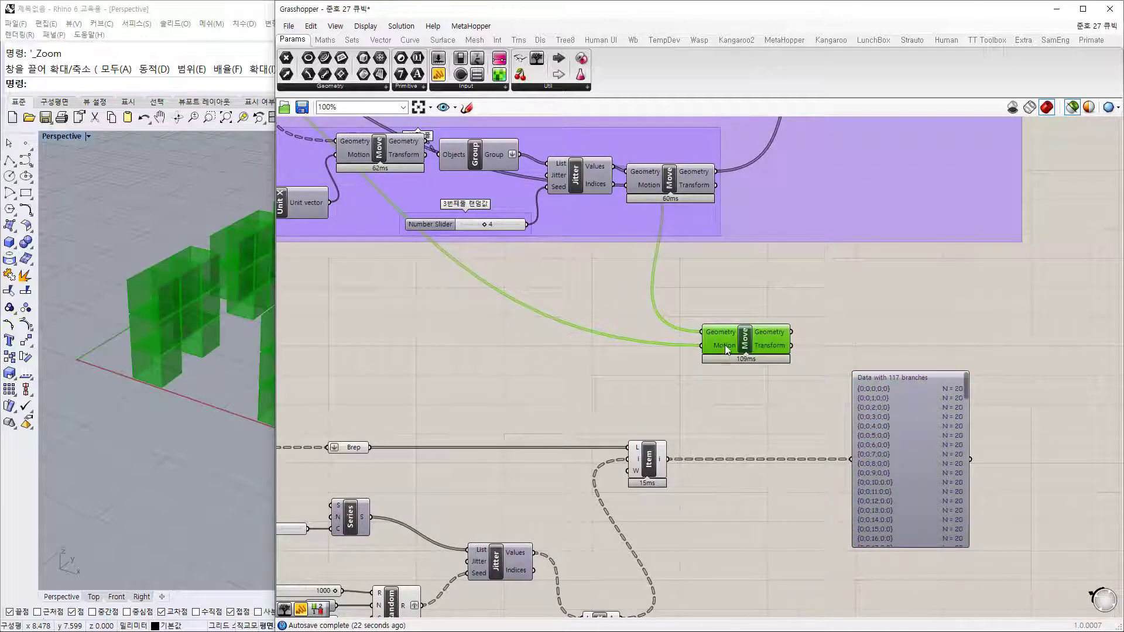
right_click(725, 347)
Step: Nudge the copied, erroring Move component down-right and disable it with Ctrl+E
left_click(688, 367)
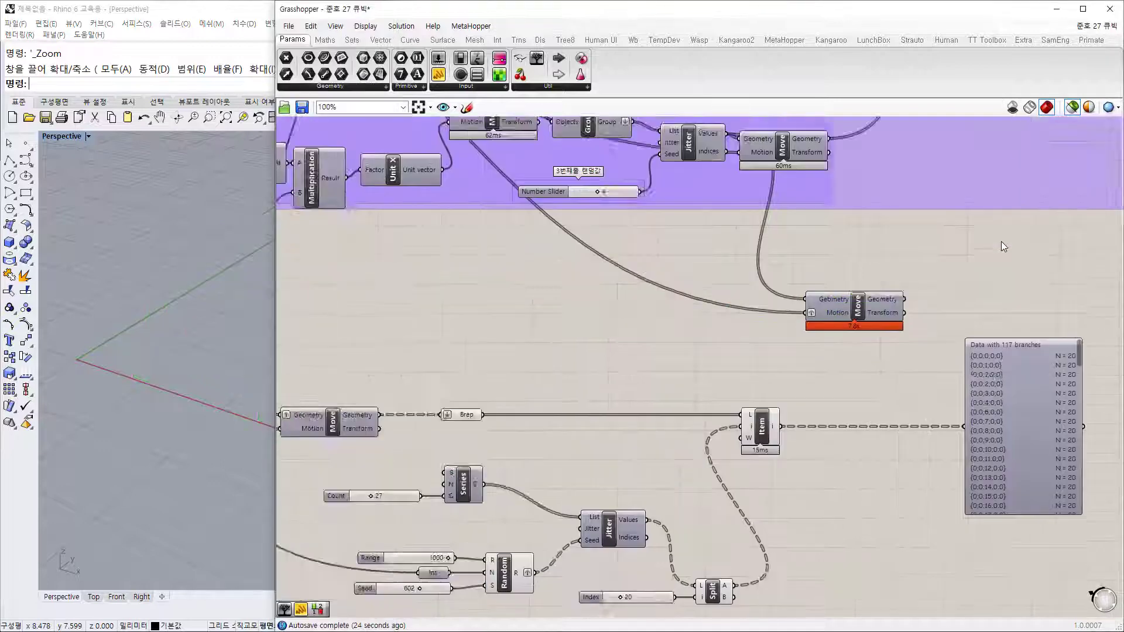
left_click_drag(767, 299, 797, 335)
left_click(802, 339)
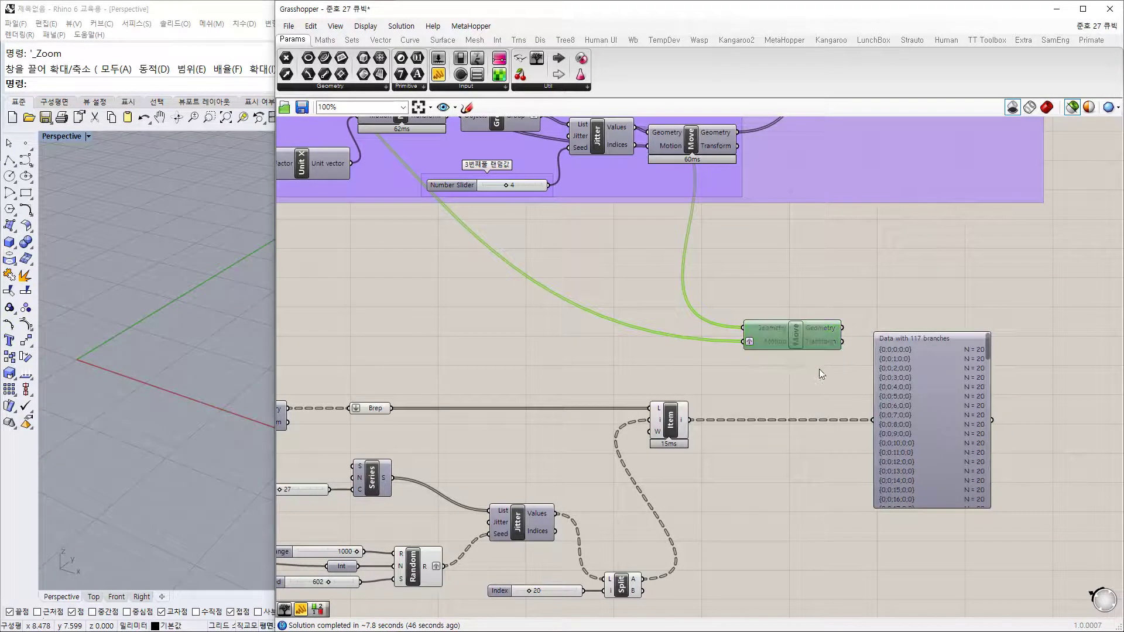
key("ctrl+e")
scroll(744, 355, "up", 3)
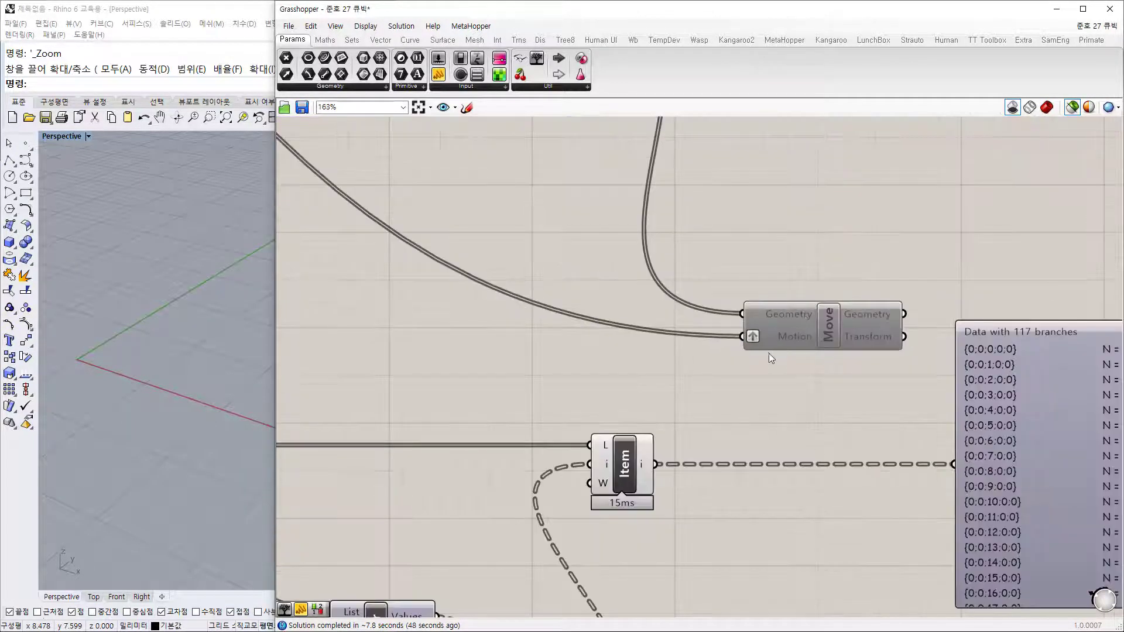
scroll(768, 353, "down", 4)
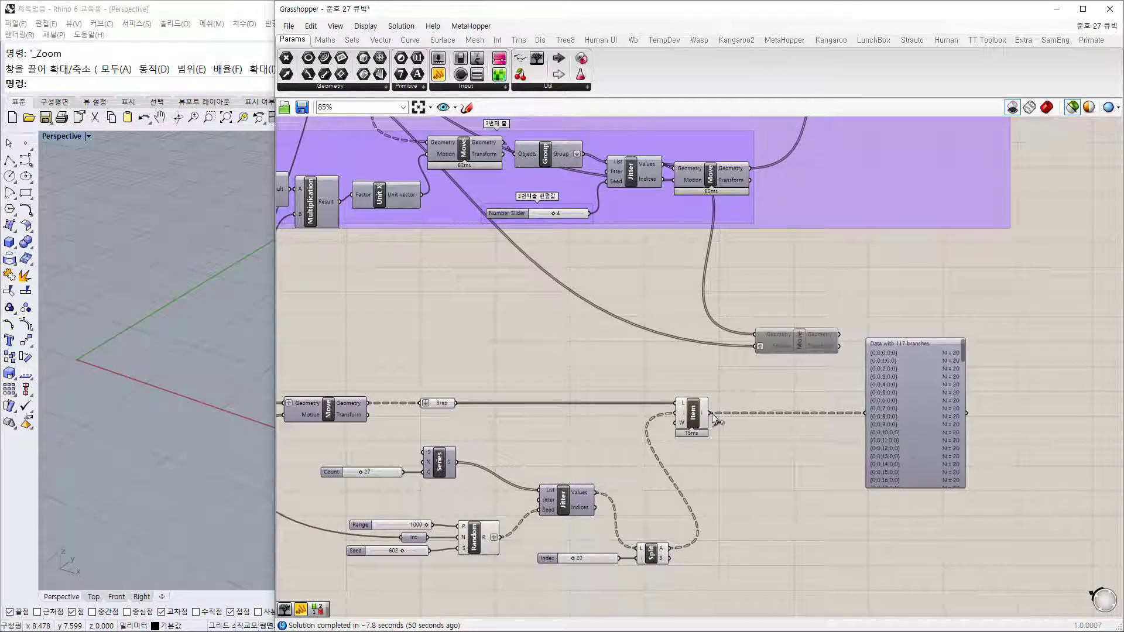
scroll(731, 410, "up", 4)
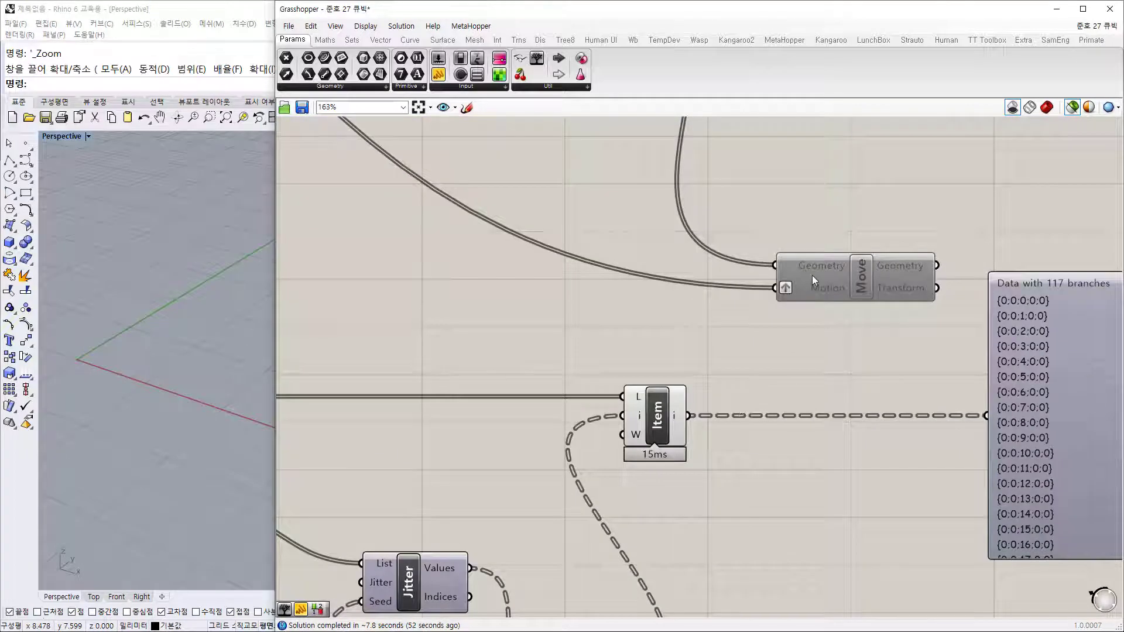
Step: Place the copied Move beside List Item, wire Item into its Geometry input, and re-enable it
mouse_move(831, 289)
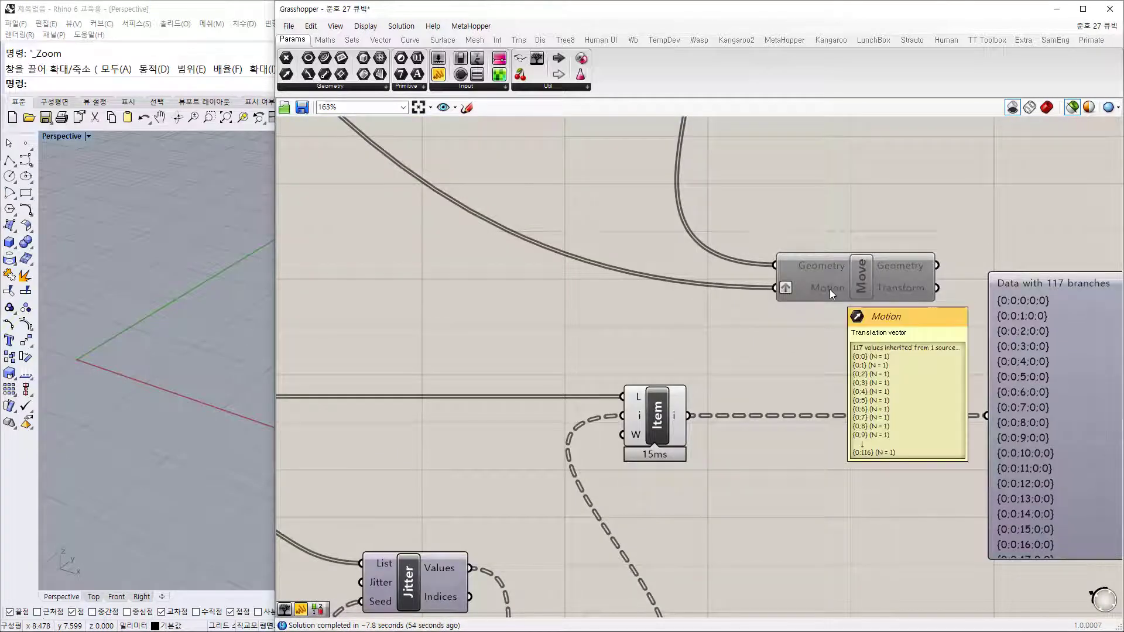
scroll(830, 290, "down", 3)
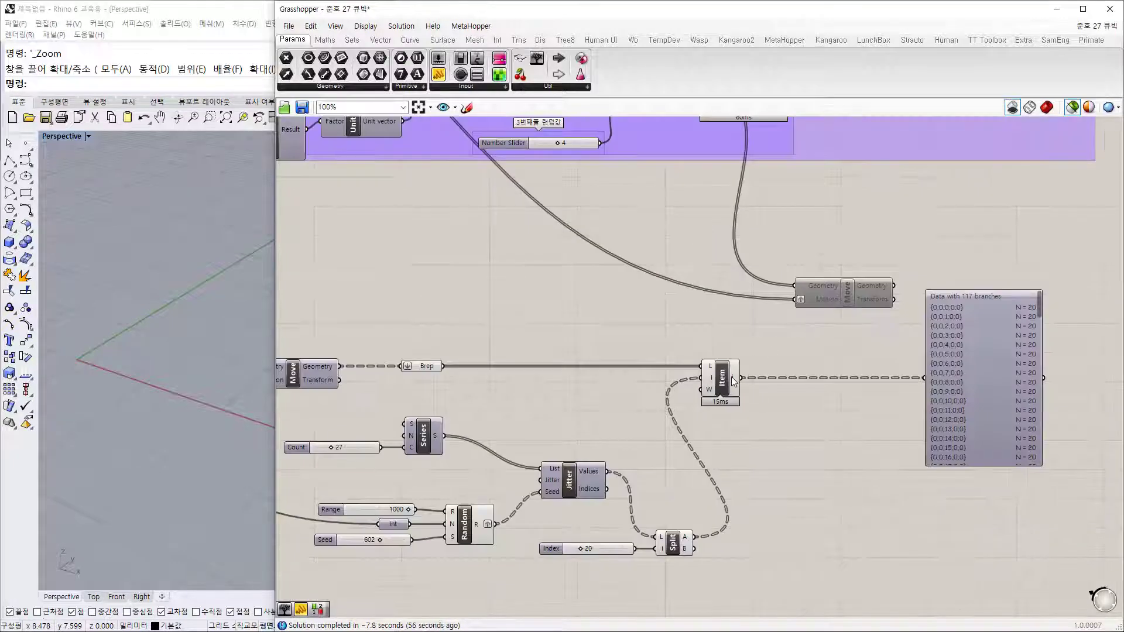
left_click_drag(833, 298, 830, 426)
left_click(841, 486)
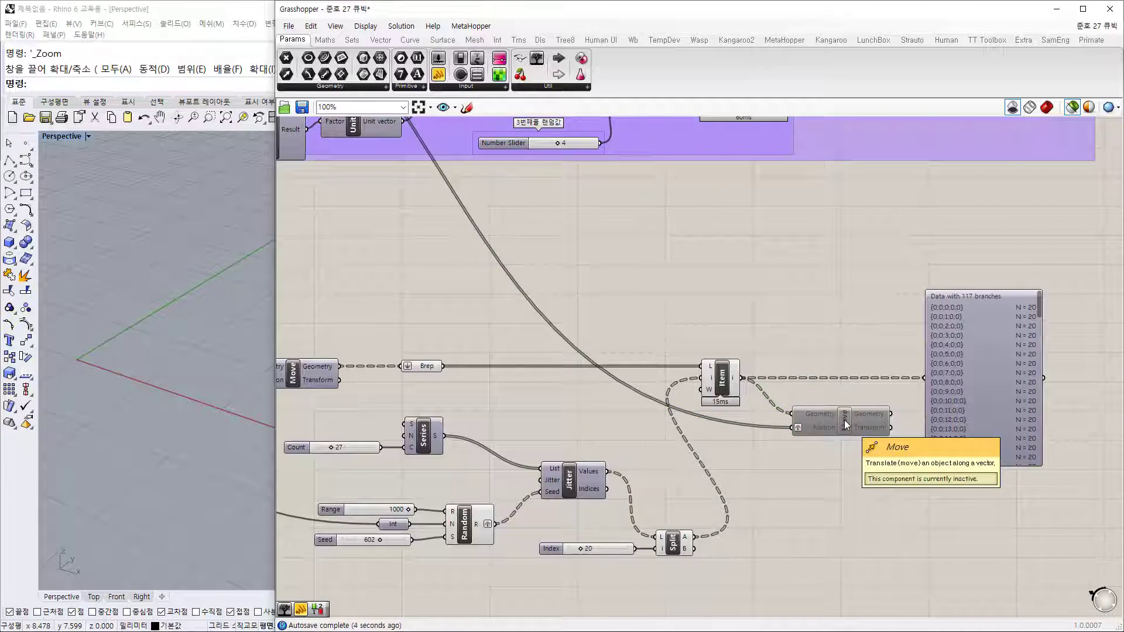
right_click(845, 420)
left_click(784, 463)
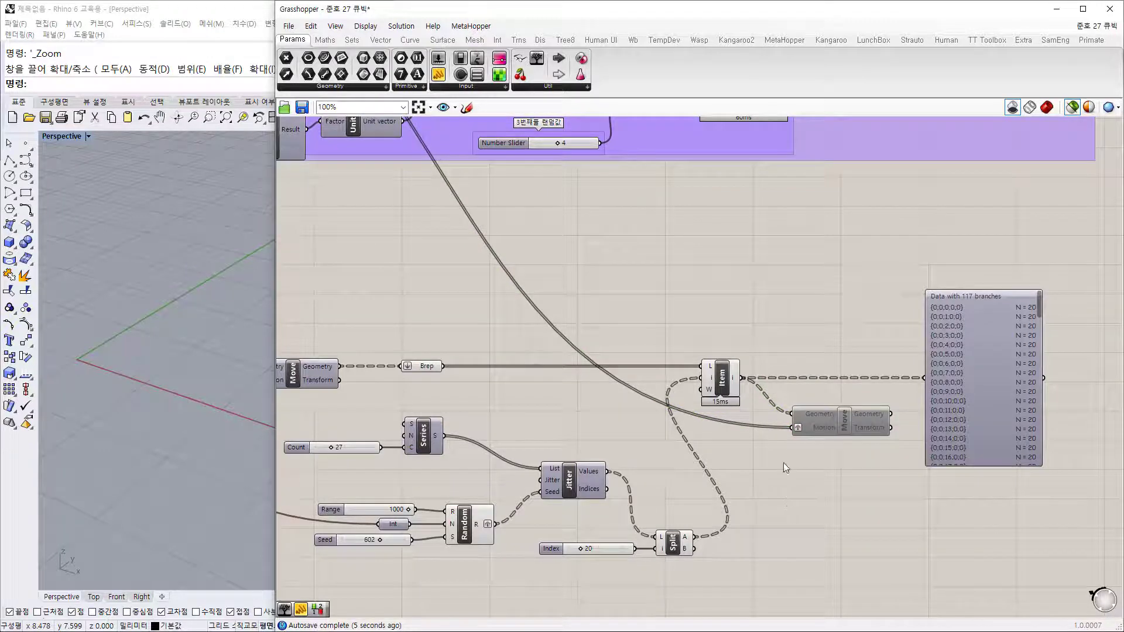
left_click(820, 425)
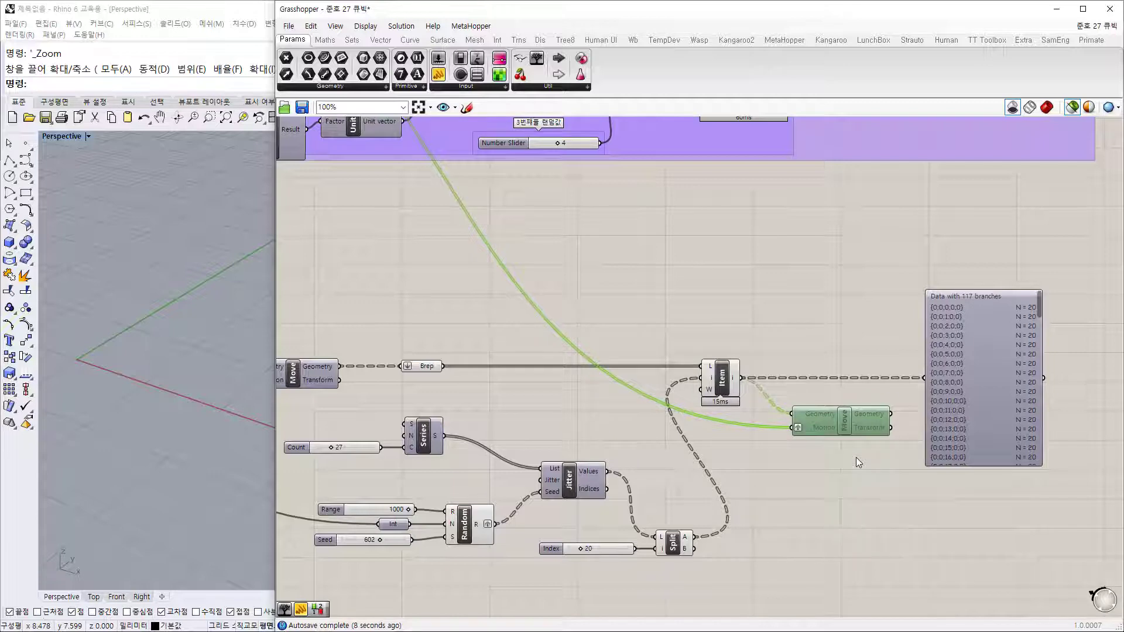
left_click(857, 493)
scroll(856, 454, "up", 4)
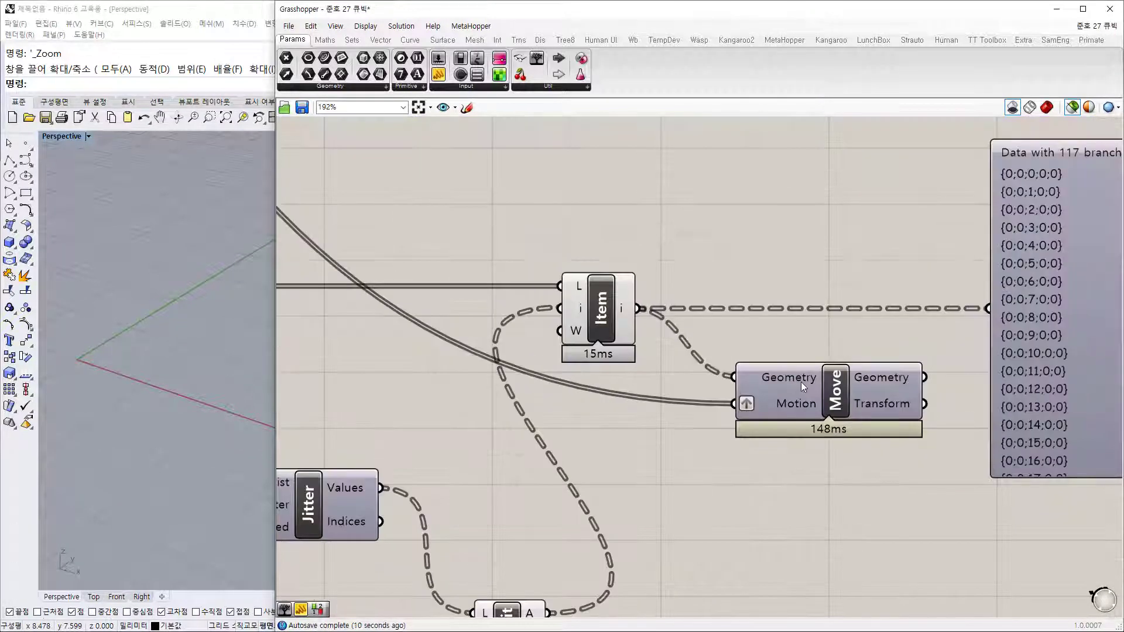
mouse_move(801, 382)
mouse_move(800, 403)
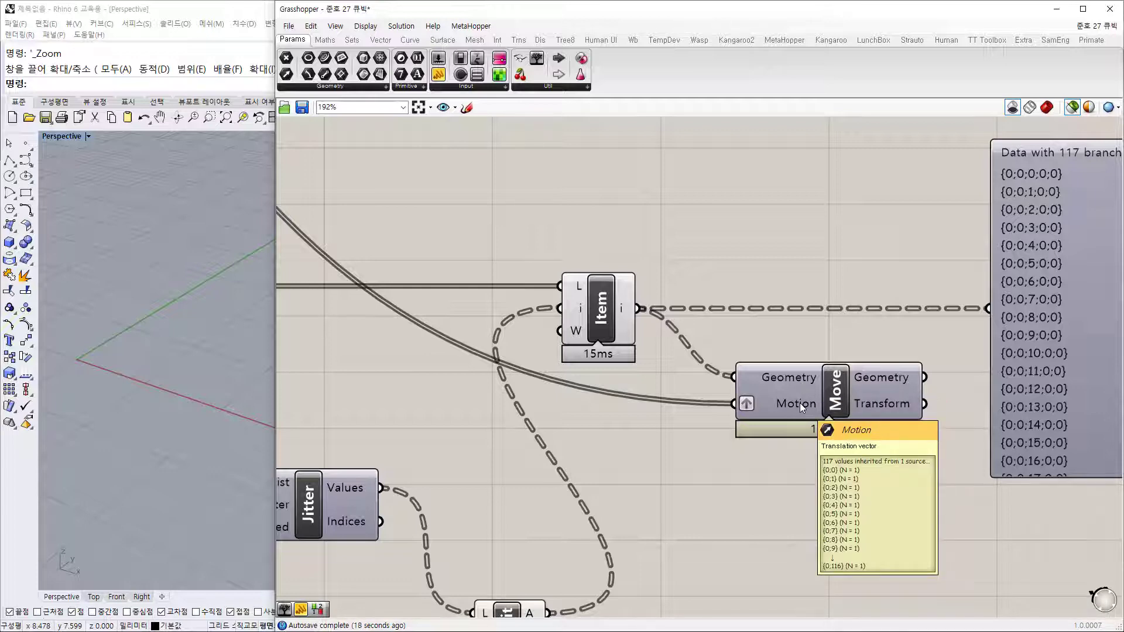
left_click(843, 388)
Step: Preview the copied Move's cubes in Rhino and reposition the data panel right and up
left_click(854, 276)
scroll(911, 195, "down", 2)
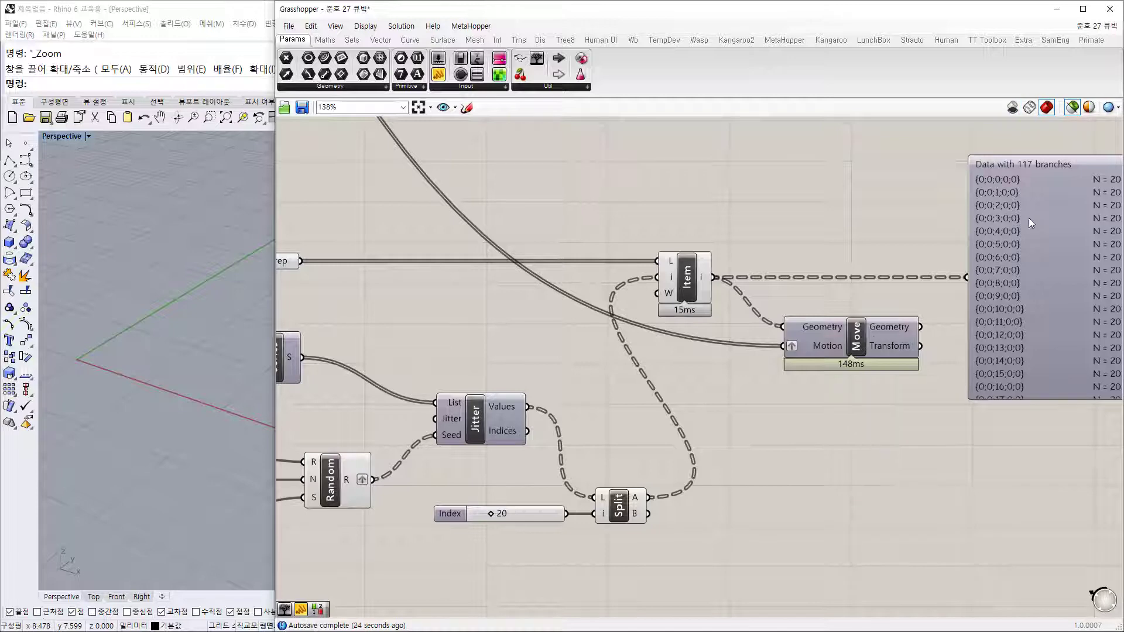
left_click(857, 347)
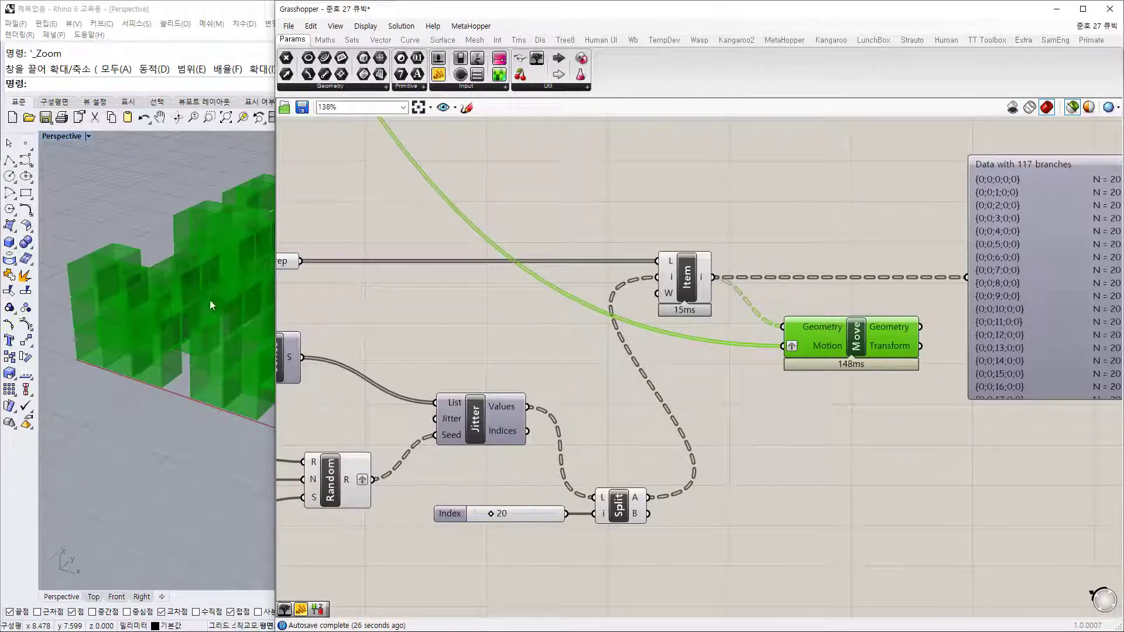
right_click_drag(210, 303, 91, 387)
scroll(118, 359, "down", 10)
left_click(905, 239)
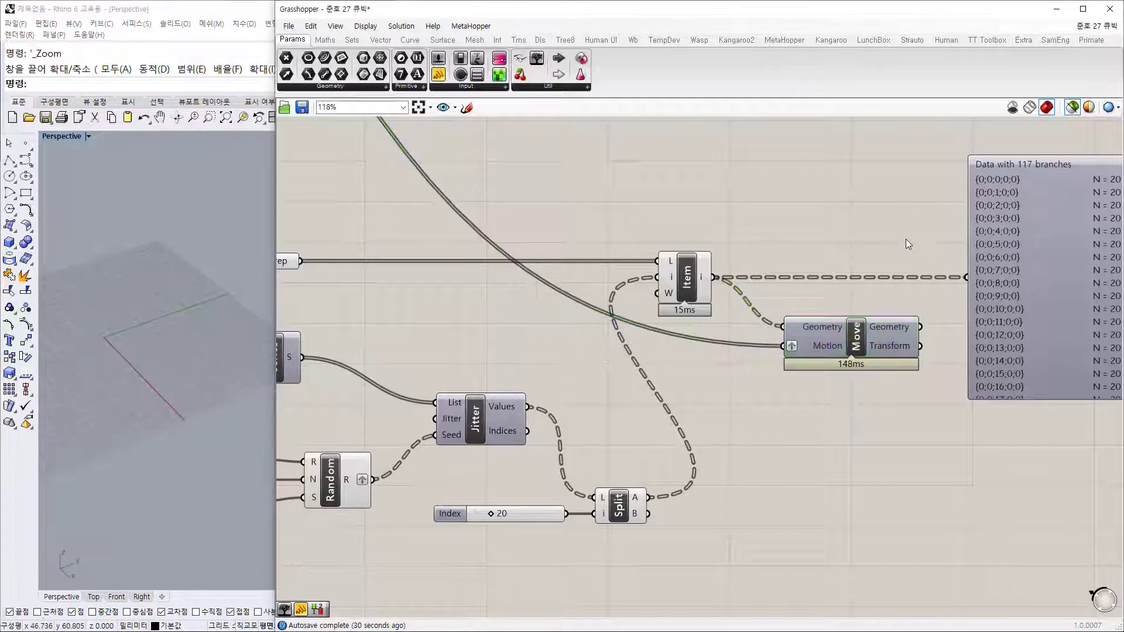
scroll(906, 239, "down", 5)
right_click_drag(1004, 129, 814, 246)
scroll(814, 180, "up", 2)
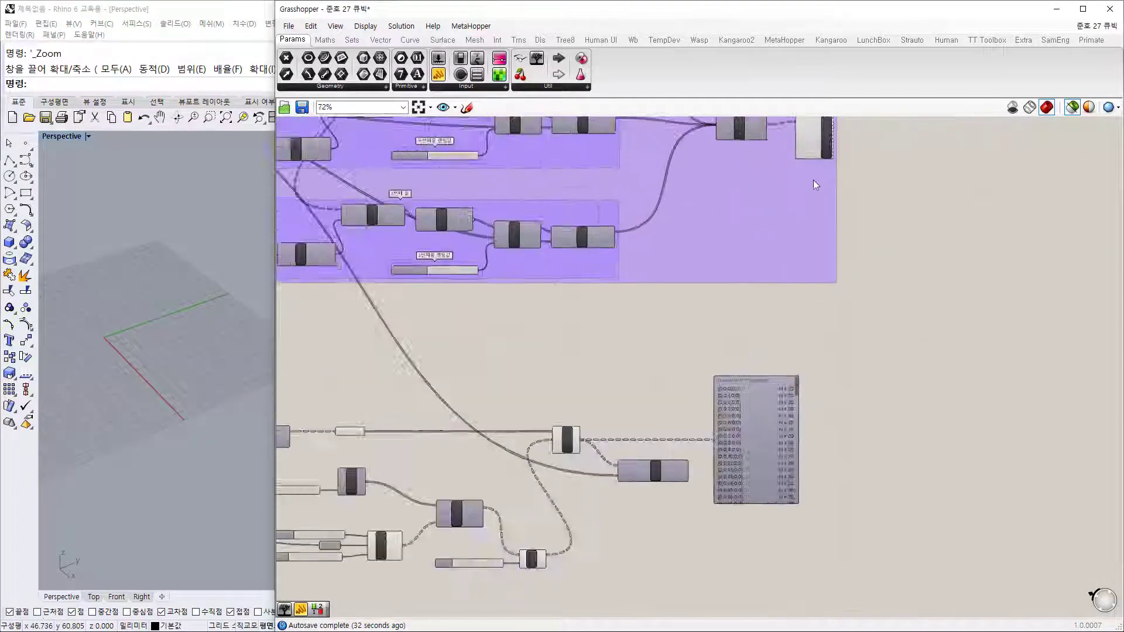
scroll(813, 180, "up", 1)
right_click_drag(853, 208, 839, 267)
left_click_drag(746, 500, 949, 397)
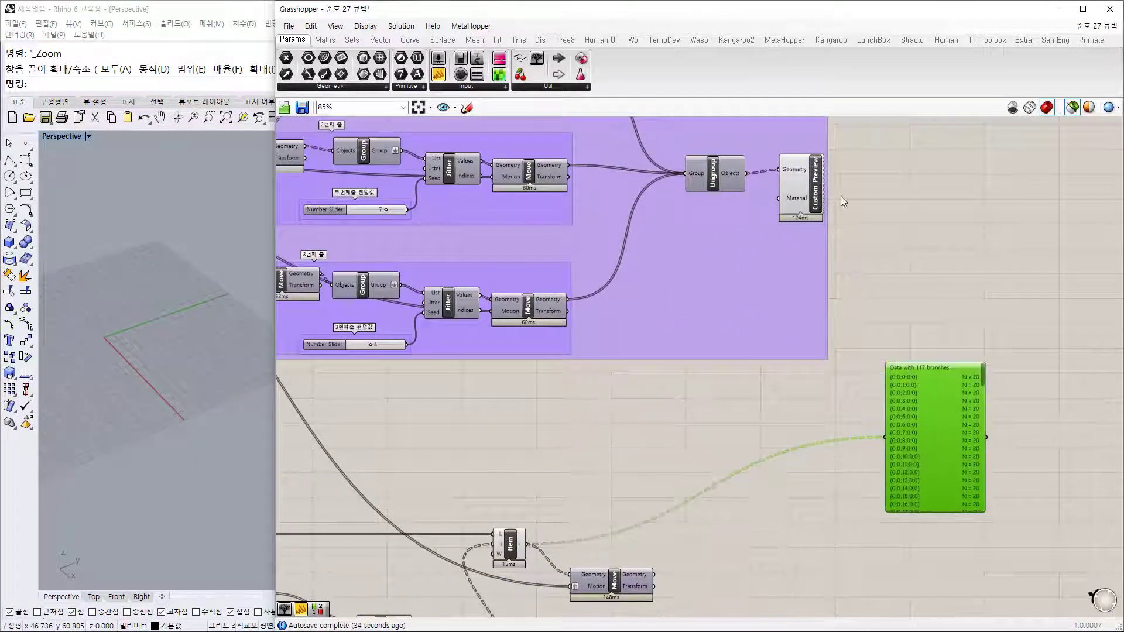
Step: Duplicate Custom Preview below the group and feed it the Move component's Geometry output
left_click(826, 206)
left_click_drag(802, 207, 784, 549, "alt")
right_click_drag(719, 529, 711, 410)
scroll(675, 469, "up", 3)
left_click_drag(626, 447, 841, 429)
left_click(830, 328)
right_click_drag(830, 291, 834, 468)
Step: Turn Preview Off for the lower components, toggle the preview mode, and widen Rhino's window
scroll(834, 471, "down", 4)
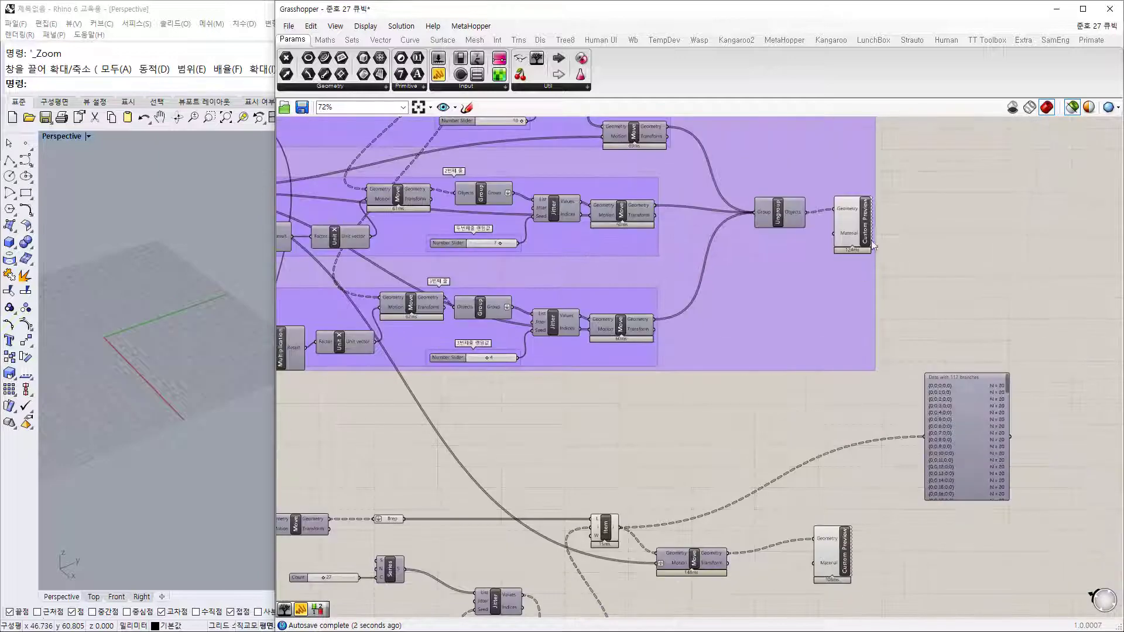
left_click(868, 227)
scroll(842, 411, "down", 2)
right_click_drag(738, 452, 978, 276)
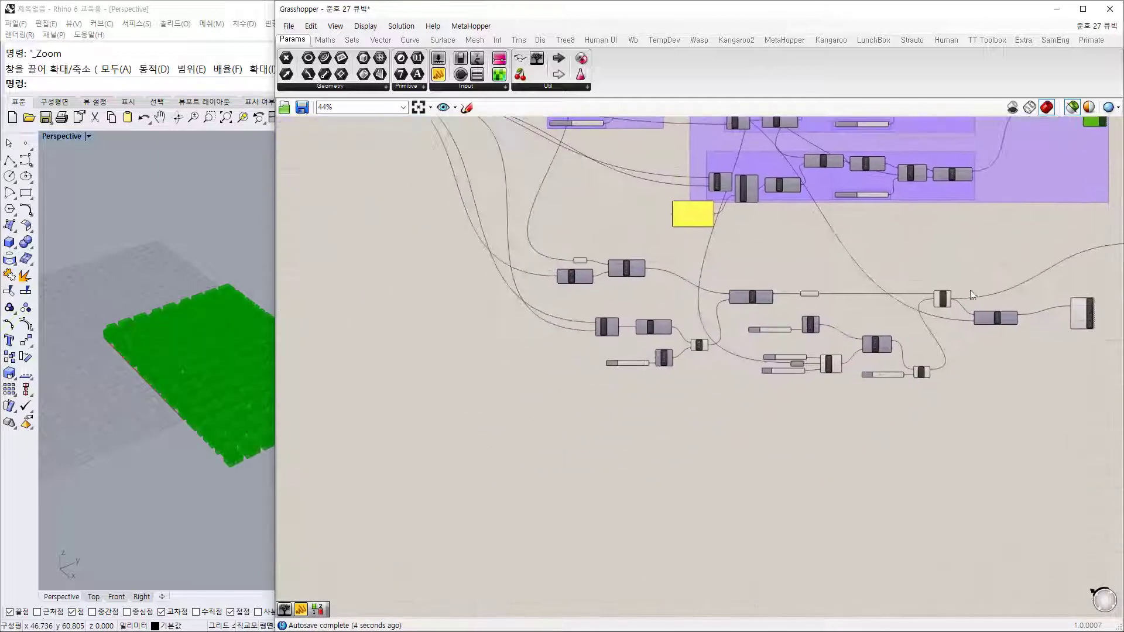
scroll(961, 293, "down", 2)
left_click_drag(684, 244, 1017, 418)
right_click(1016, 417)
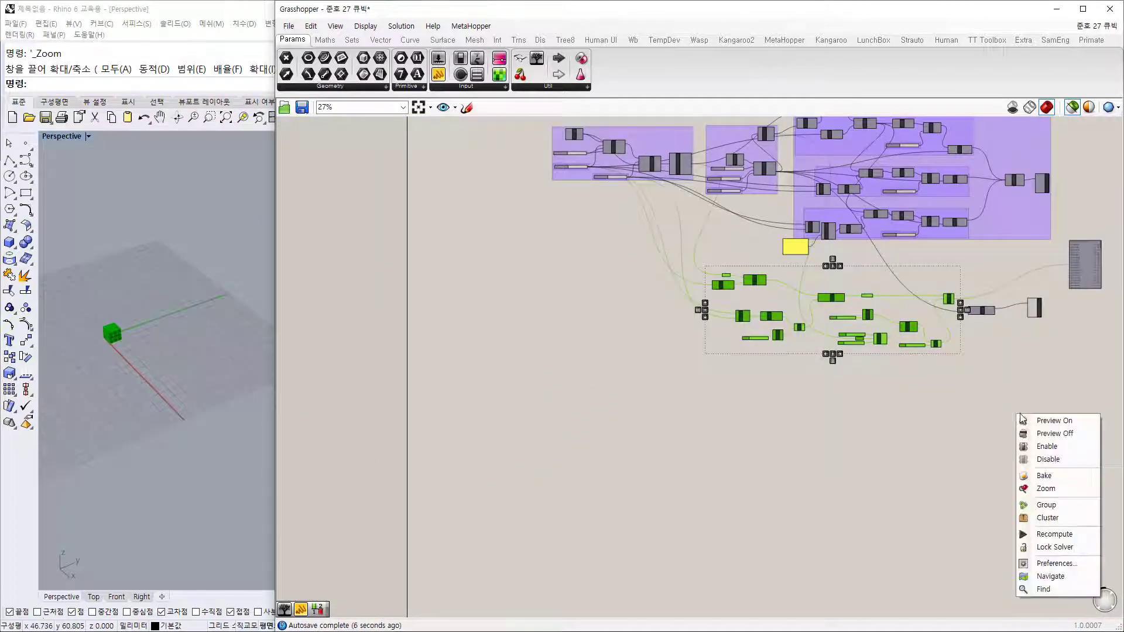
left_click(1048, 435)
left_click(980, 403)
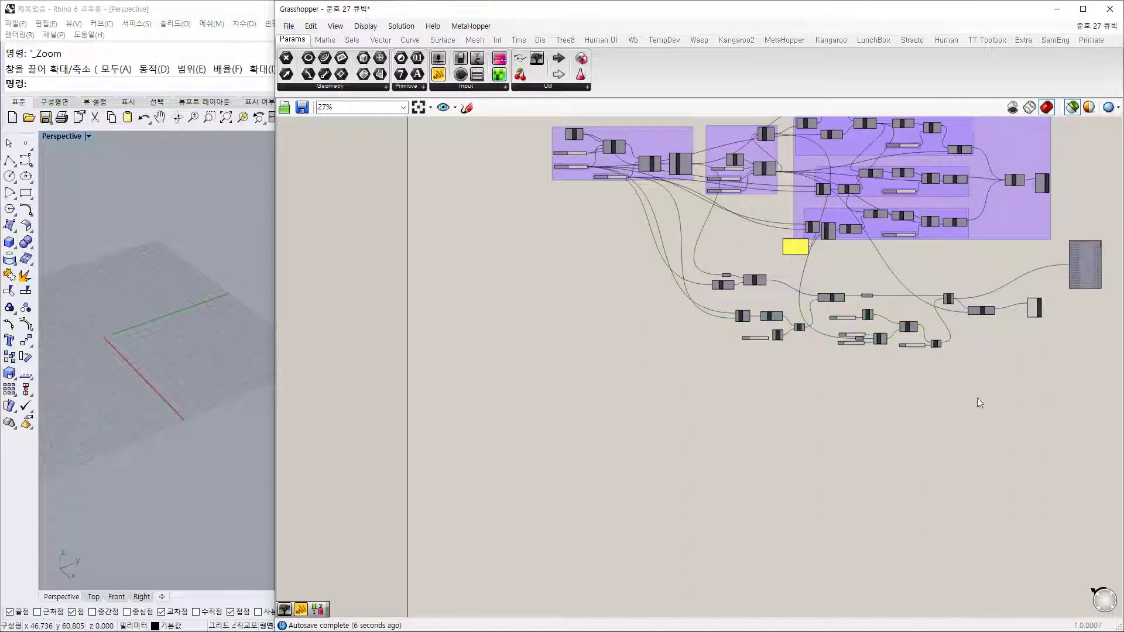
left_click(1074, 108)
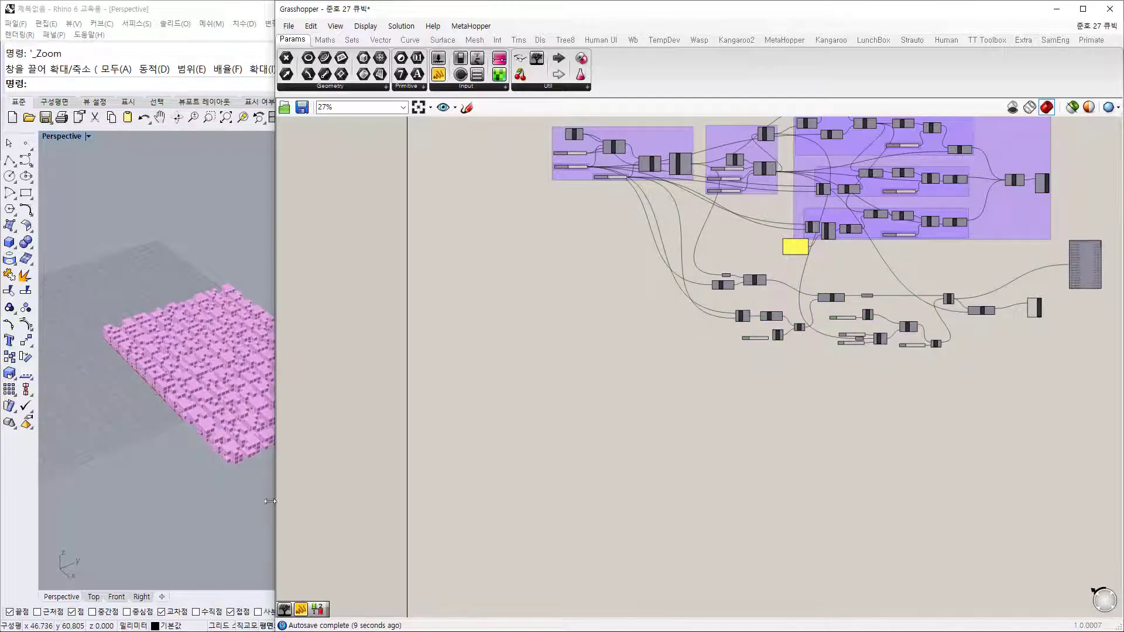
left_click_drag(276, 503, 387, 495)
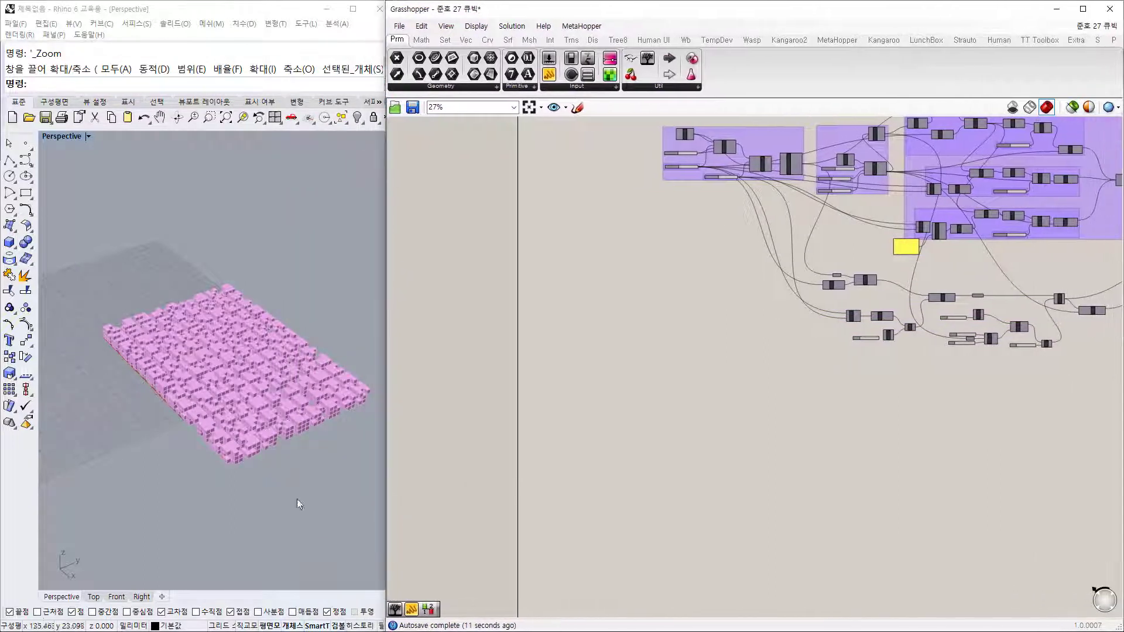
Step: Set the Grasshopper window width and orbit Rhino's view to a high oblique angle over the pink blocks
right_click_drag(225, 497, 292, 456, "shift")
right_click_drag(144, 347, 162, 303)
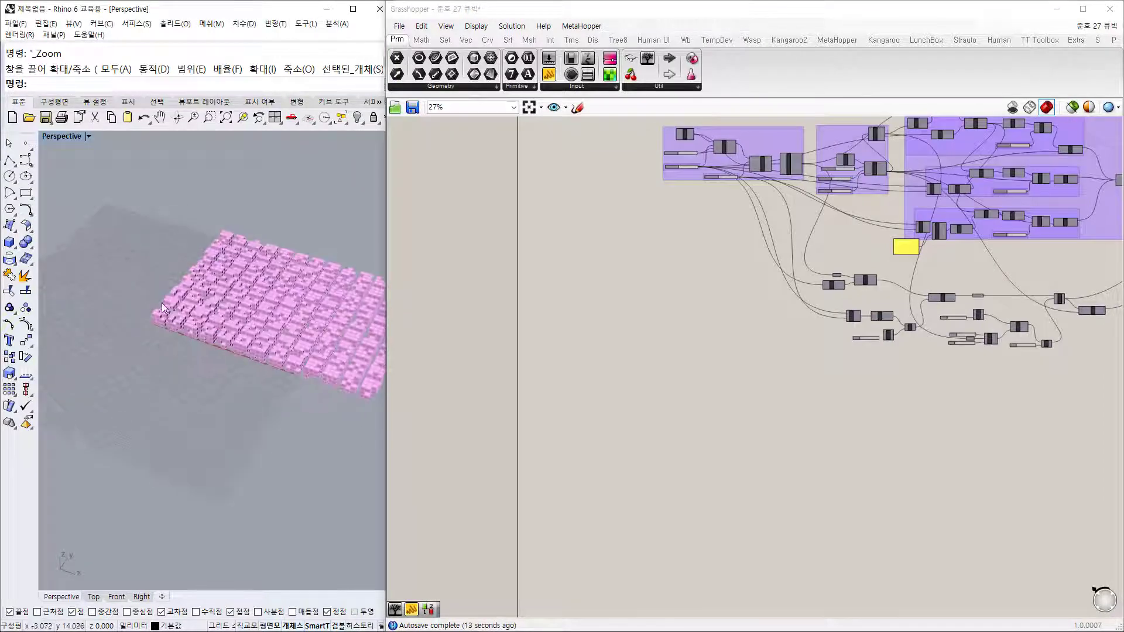
scroll(162, 258, "up", 10)
right_click_drag(190, 409, 88, 404)
scroll(231, 386, "down", 7)
right_click_drag(902, 363, 642, 381)
scroll(642, 381, "up", 10)
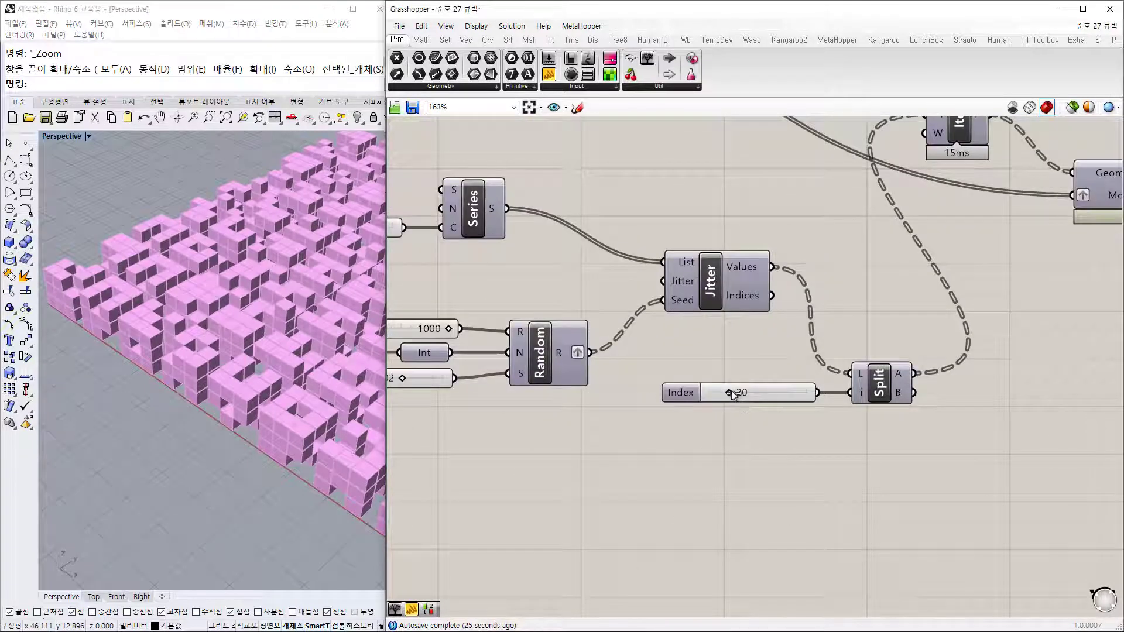
Step: Lower the Split index to 18 and drag the Random seed from 602 to 387
mouse_move(728, 391)
left_mouse_down()
mouse_move(713, 392)
mouse_move(740, 395)
mouse_move(728, 394)
left_mouse_up()
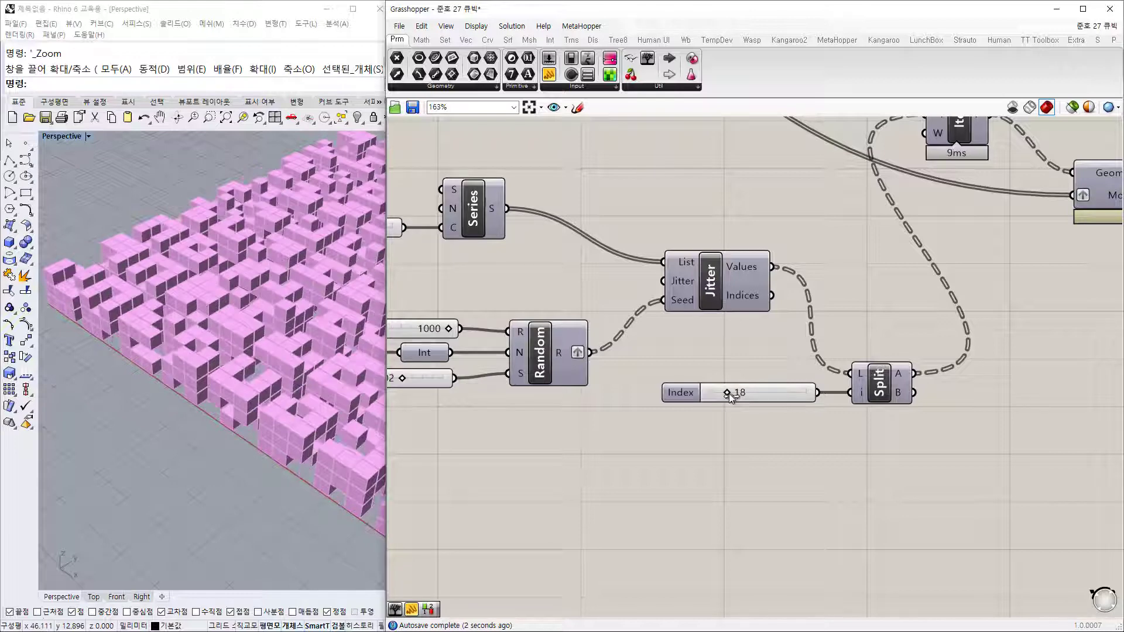
right_click_drag(687, 336, 829, 382)
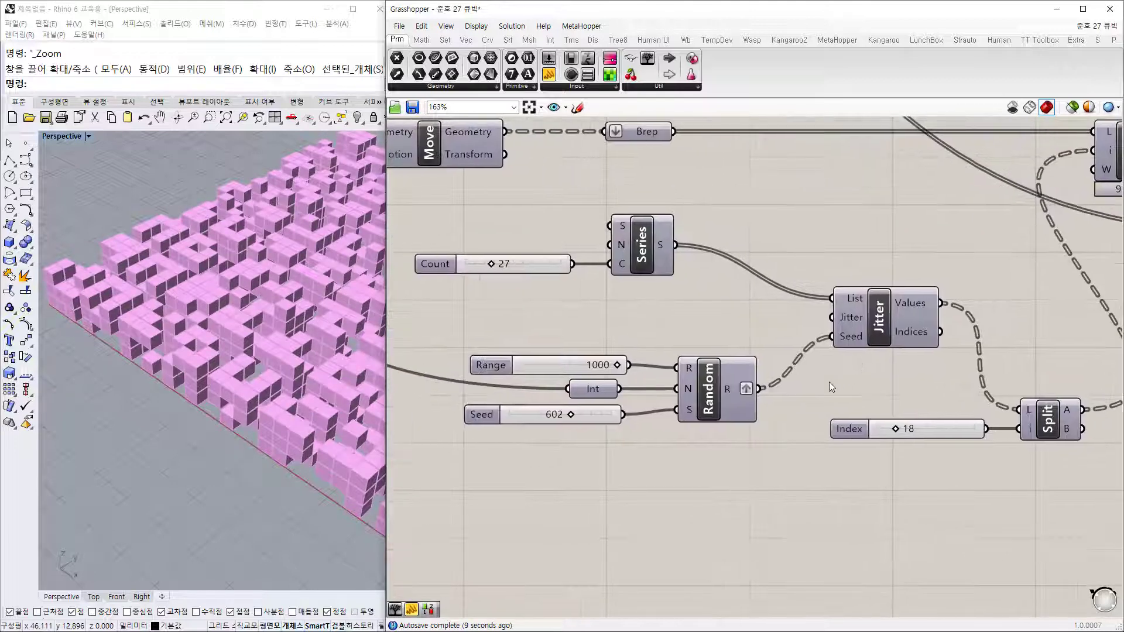
scroll(577, 420, "up", 3)
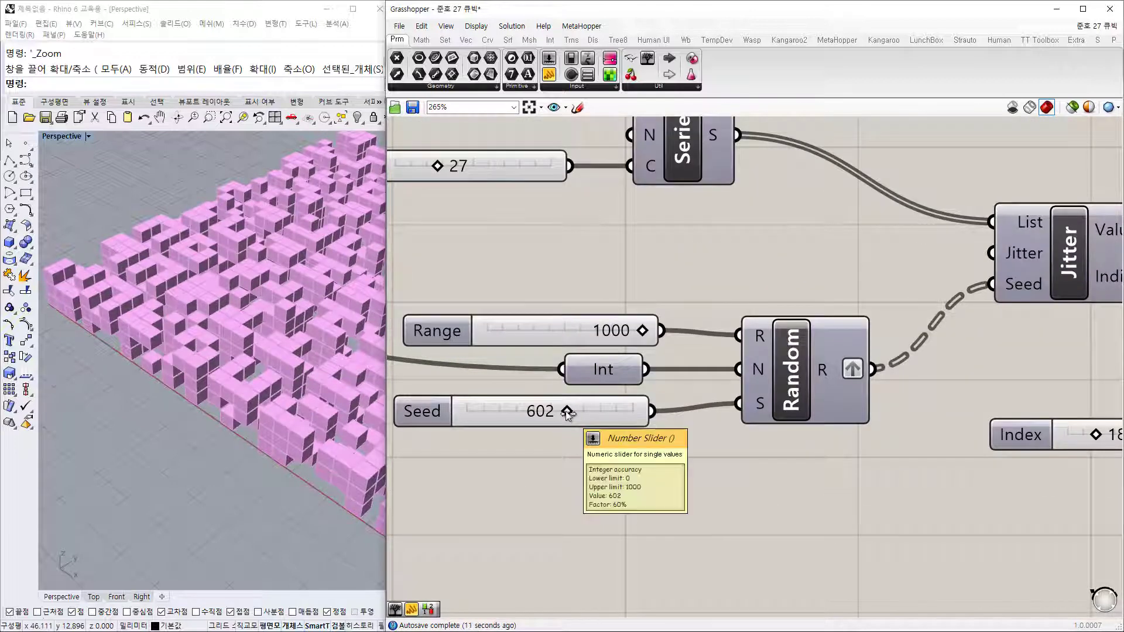
left_click_drag(568, 413, 528, 416)
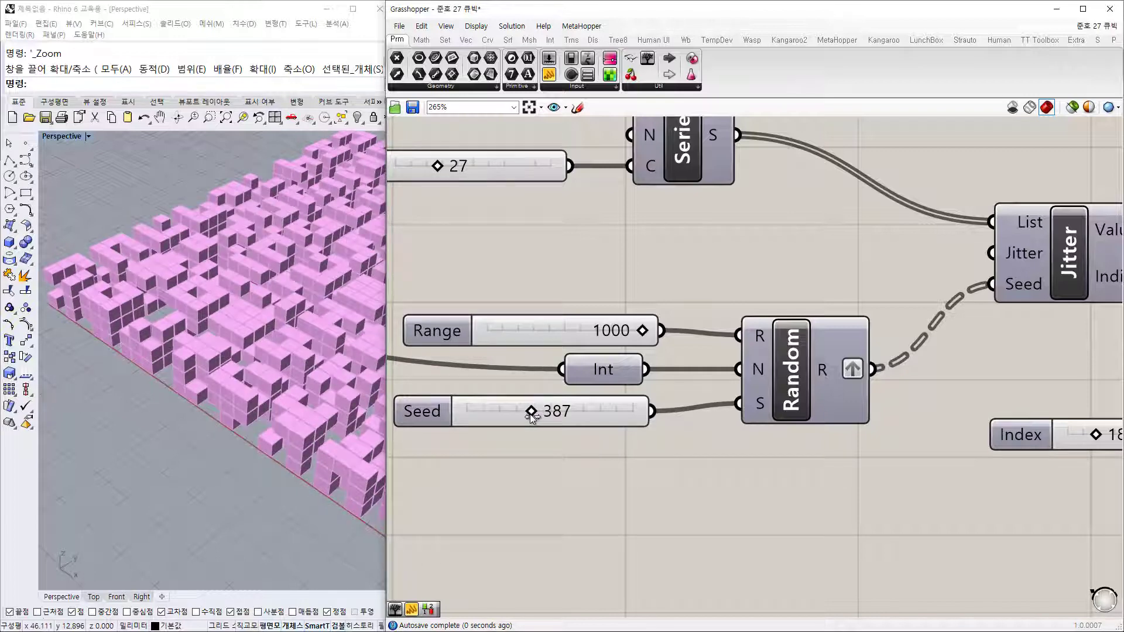
scroll(661, 272, "down", 4)
scroll(665, 279, "down", 3)
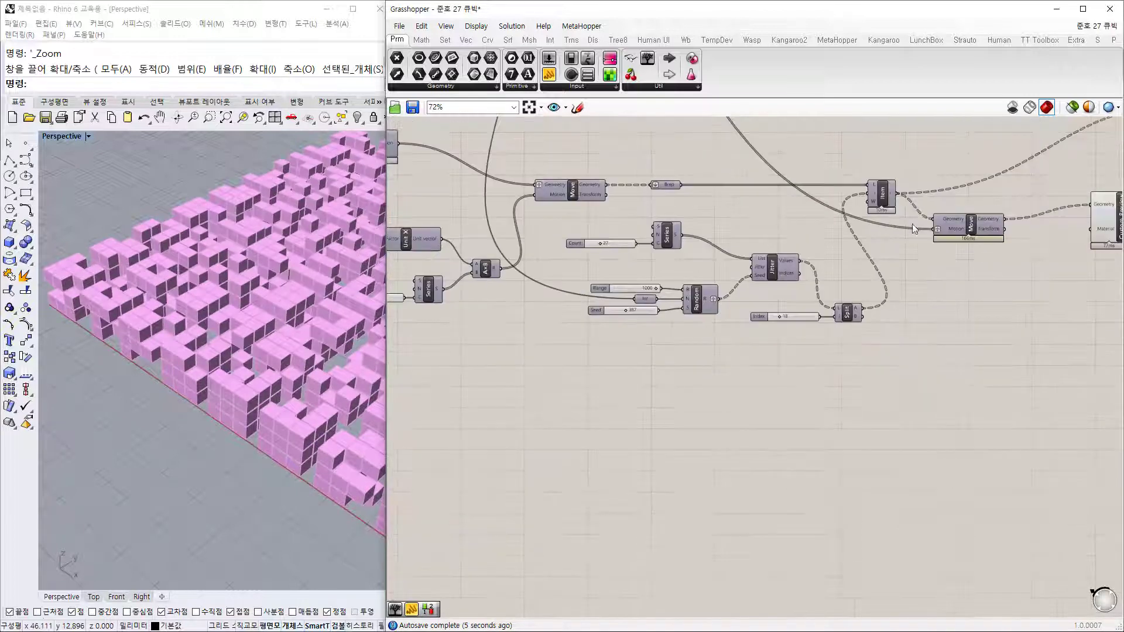
Step: Reposition the Custom Preview component and pan out to view the whole definition
left_click(991, 244)
left_click_drag(992, 244, 965, 258)
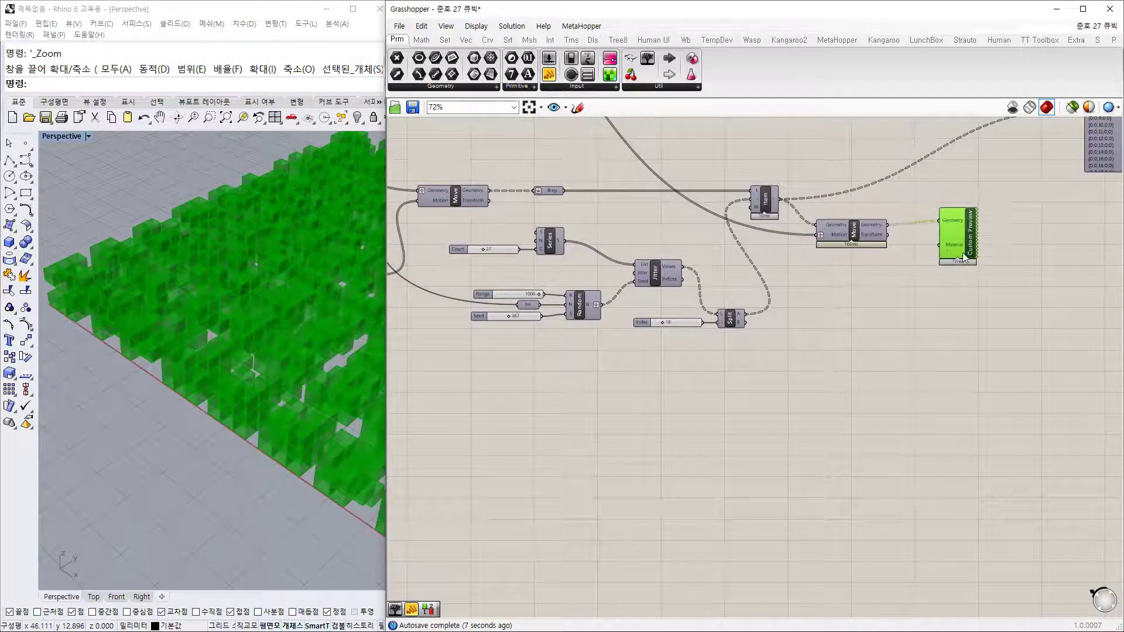
left_click(862, 325)
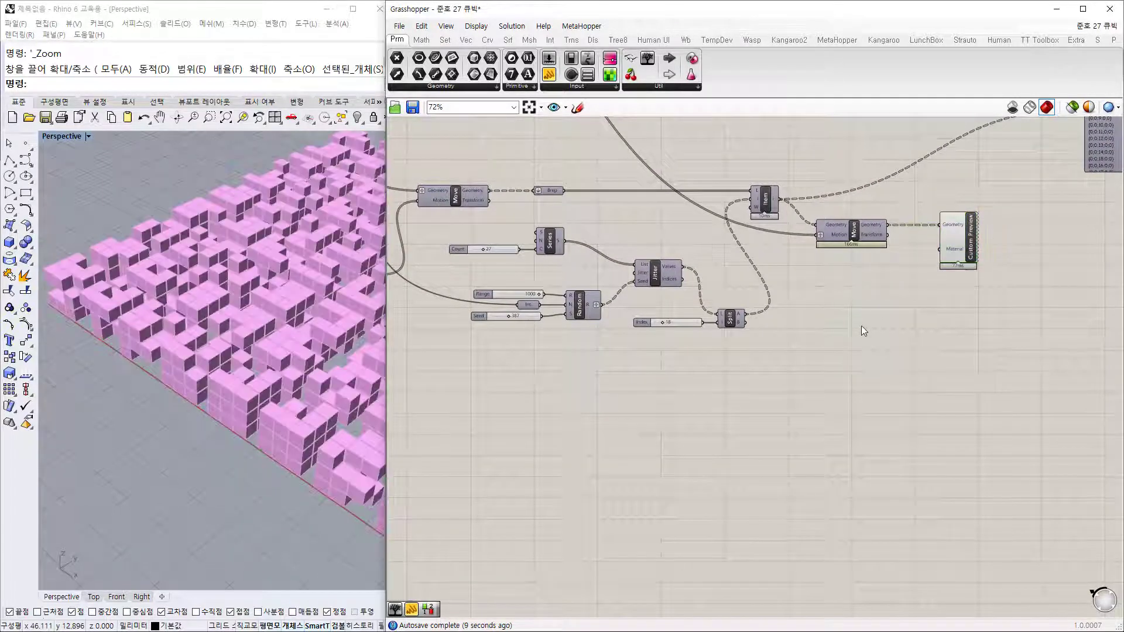
scroll(525, 291, "up", 3)
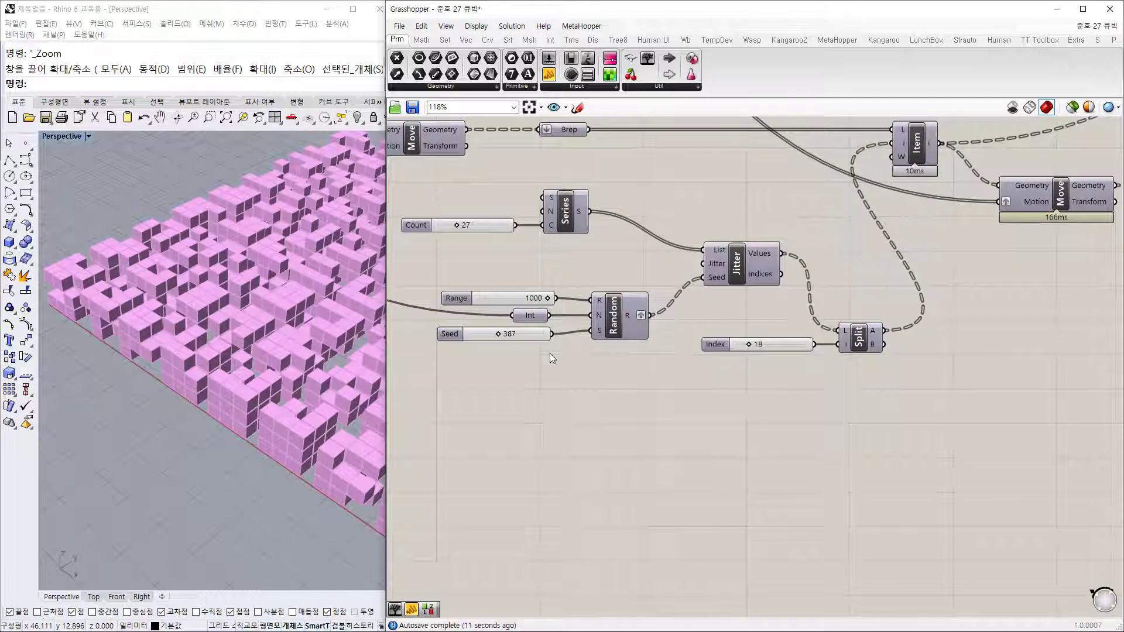
left_click(526, 335)
left_click(718, 387)
scroll(740, 380, "down", 3)
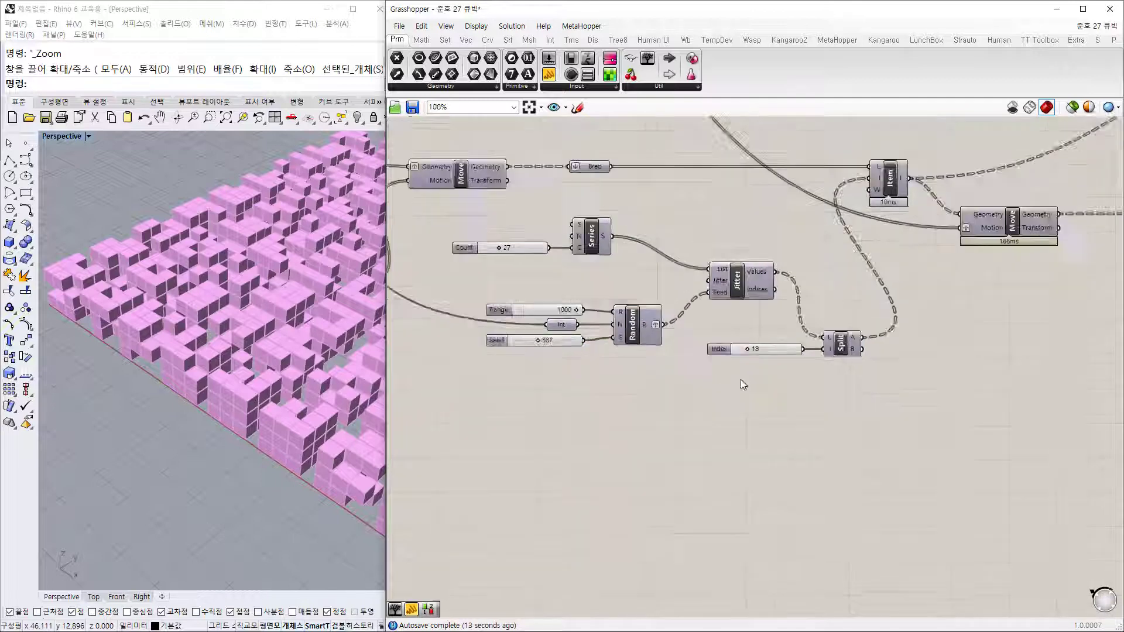
right_click_drag(600, 252, 890, 353)
scroll(890, 353, "down", 4)
right_click_drag(883, 284, 839, 342)
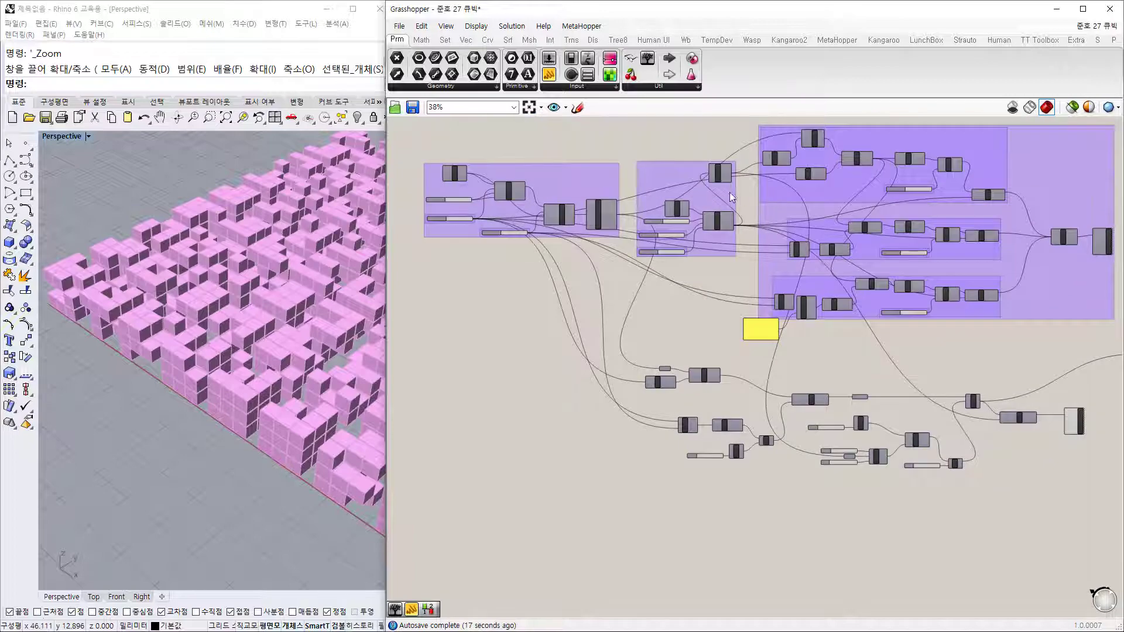
scroll(739, 228, "up", 3)
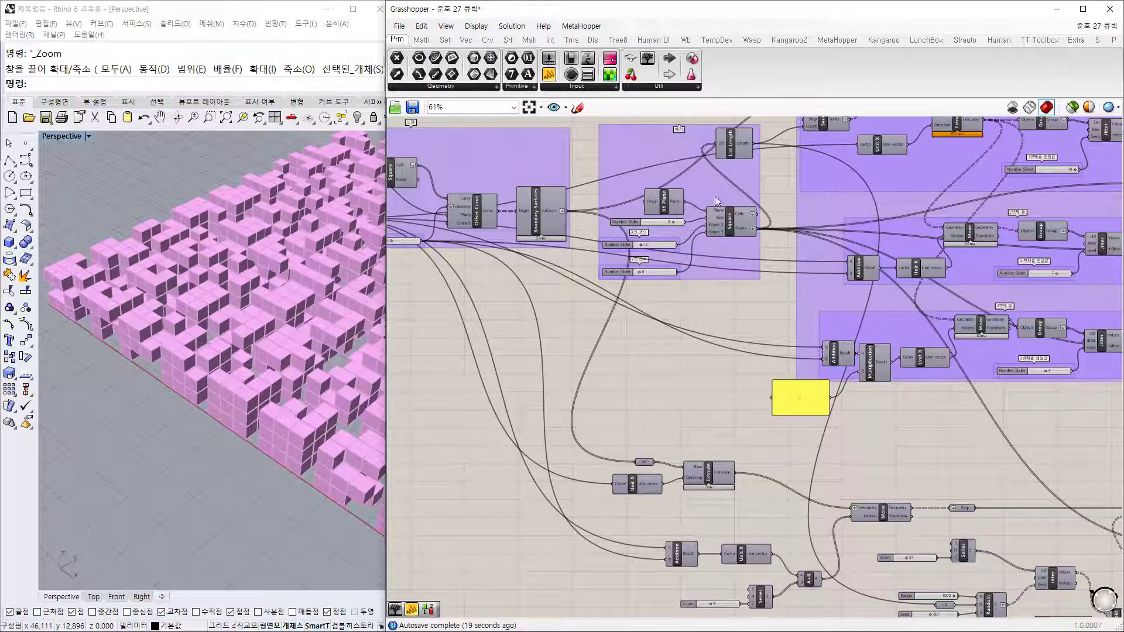
scroll(894, 458, "down", 2)
right_click_drag(866, 453, 673, 281)
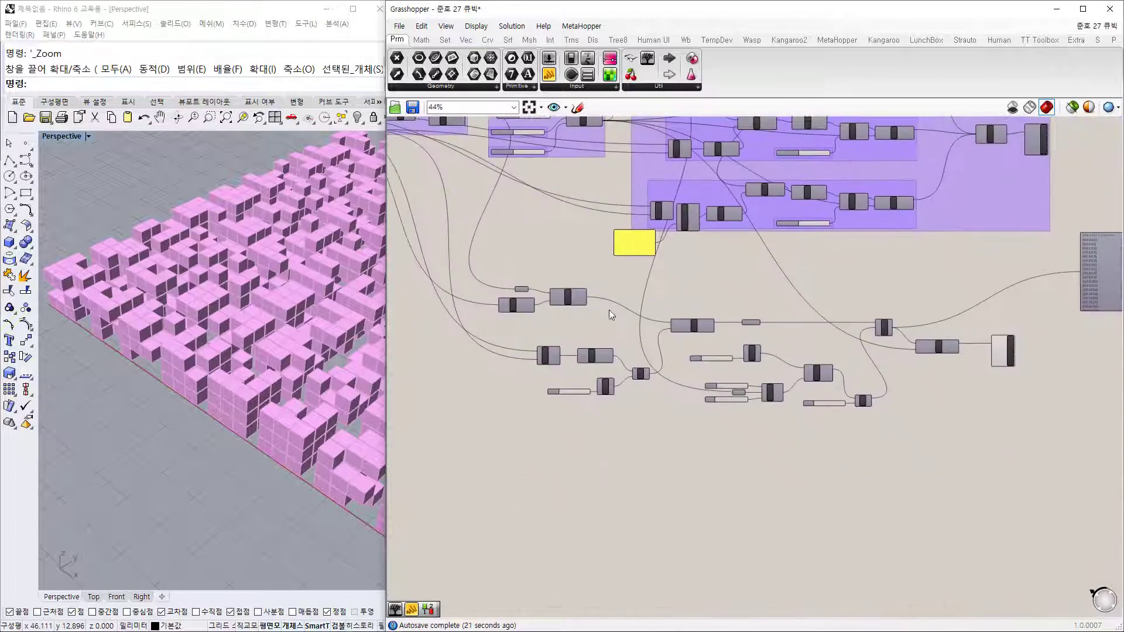
scroll(512, 349, "up", 4)
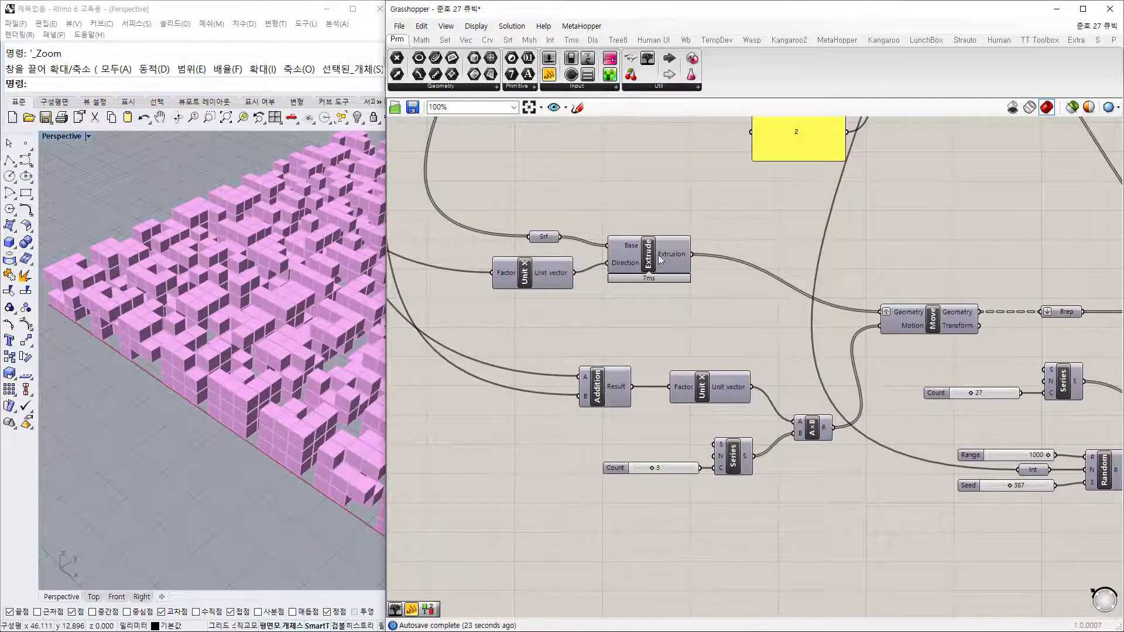
Step: Switch to selected-only preview and inspect the Extrude, first Move, Jitter and final moved block field
left_click(1072, 107)
left_click(668, 260)
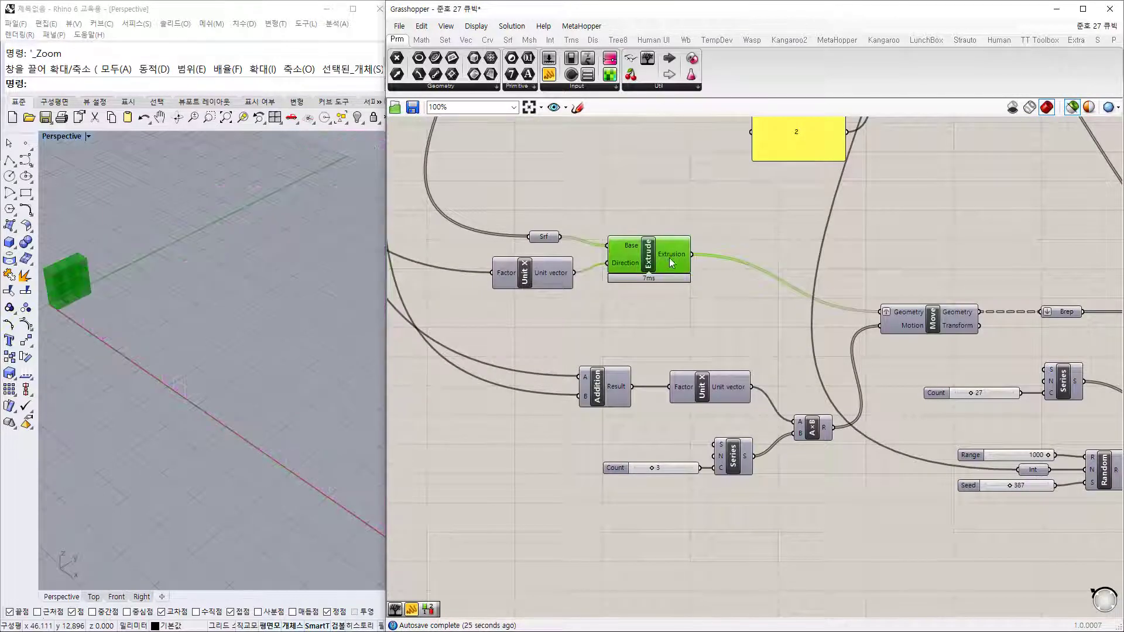
left_click(937, 319)
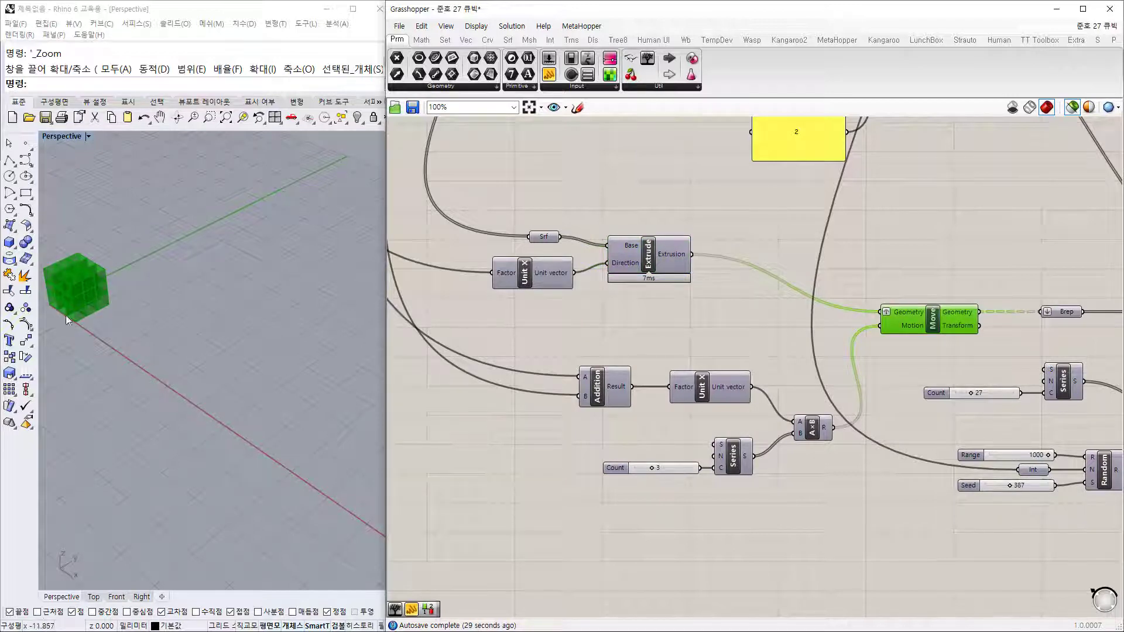
right_click_drag(879, 318, 418, 205)
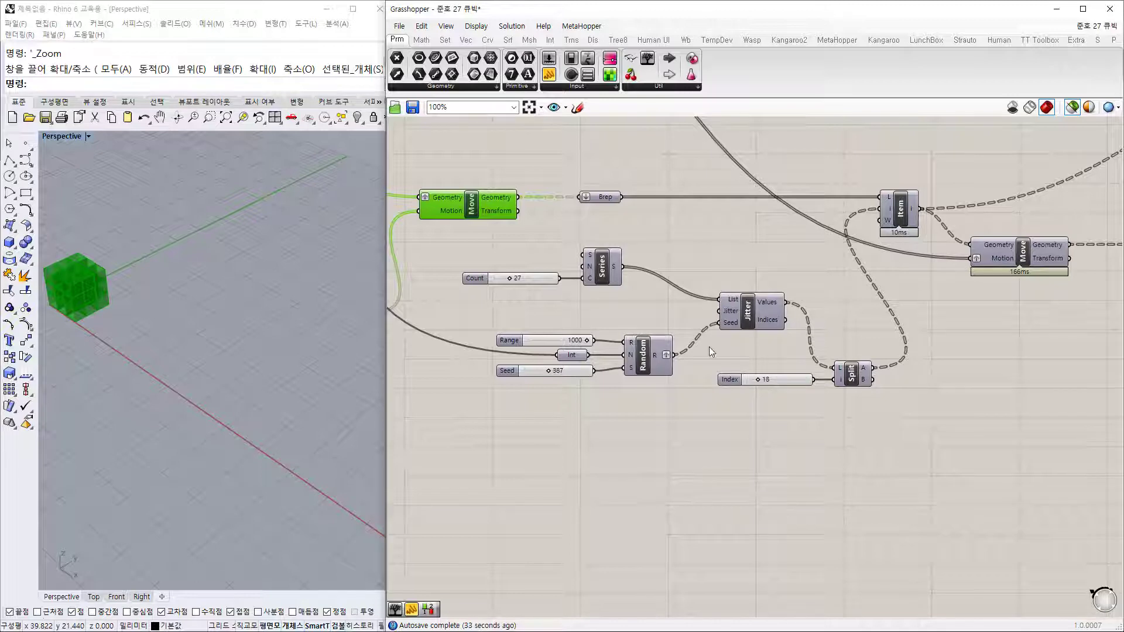
left_click(750, 315)
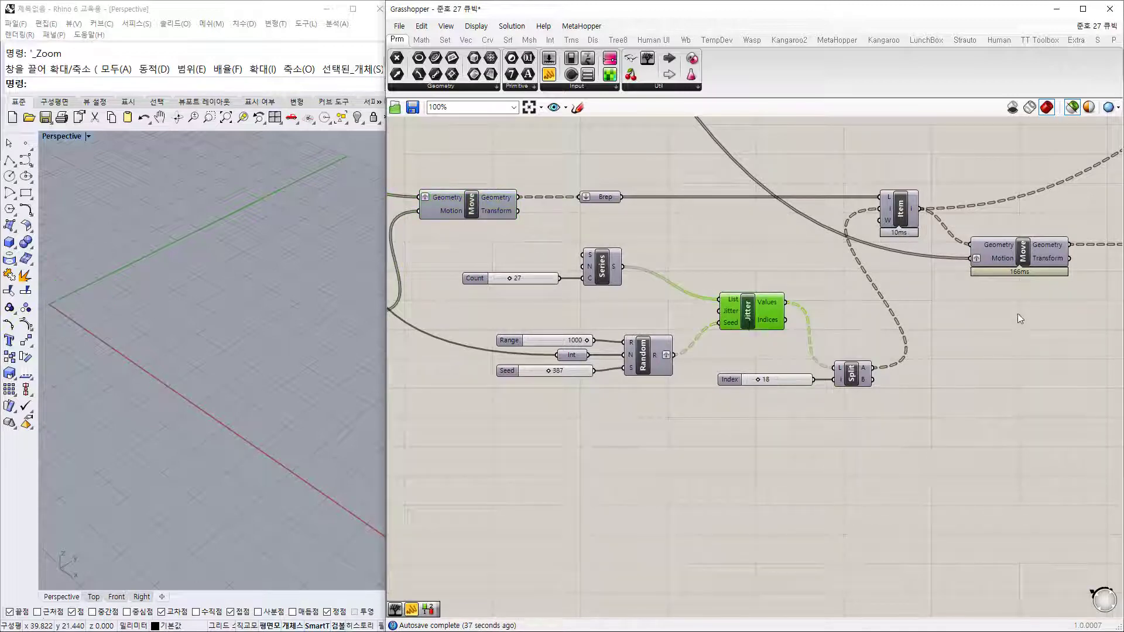
left_click(1023, 262)
right_click_drag(231, 386, 184, 436)
scroll(184, 445, "down", 4)
Step: Select the Custom Preview component to show the stacked block field in green
right_click_drag(1052, 329, 638, 321)
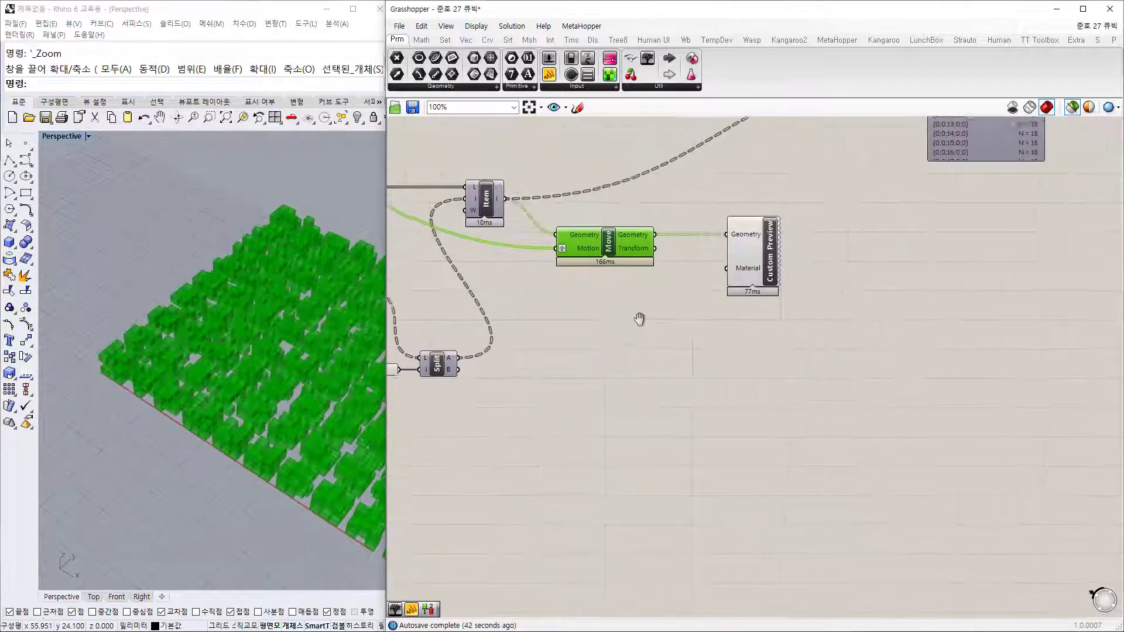
left_click(762, 268)
left_click(724, 389)
right_click_drag(536, 305, 855, 359)
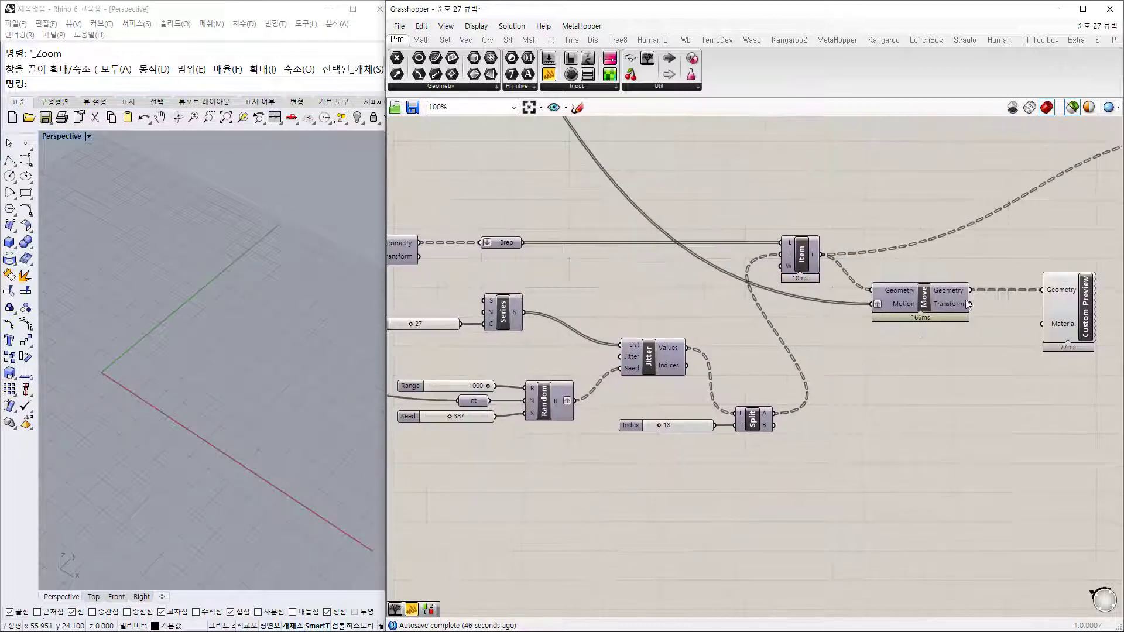
right_click_drag(548, 256, 862, 349)
scroll(862, 349, "down", 4)
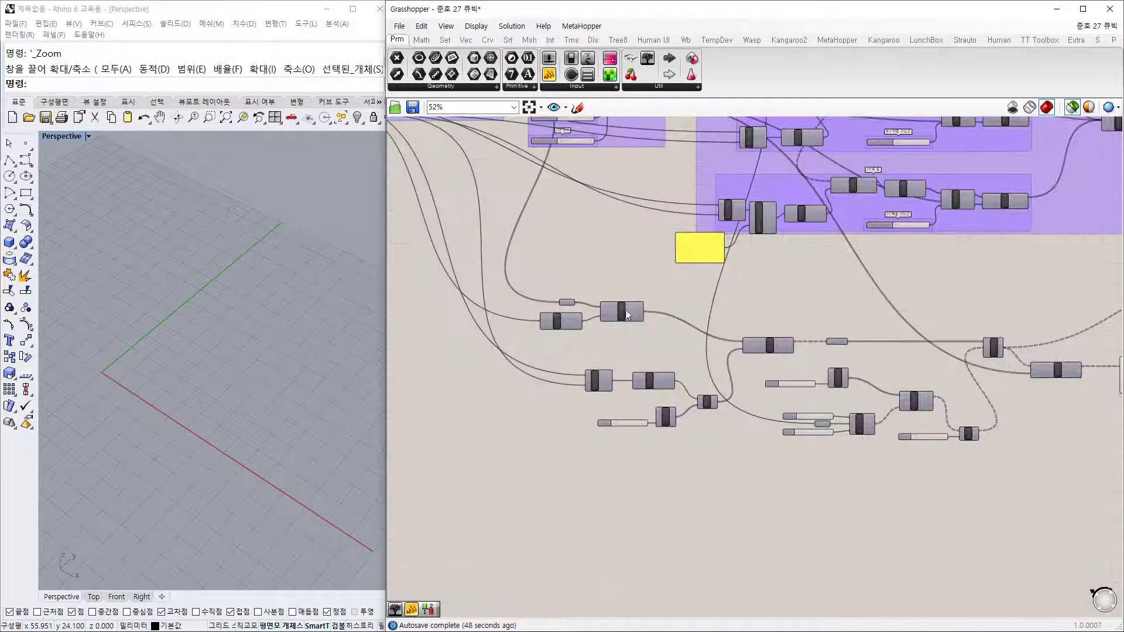
right_click_drag(825, 310, 679, 275)
scroll(1019, 369, "up", 3)
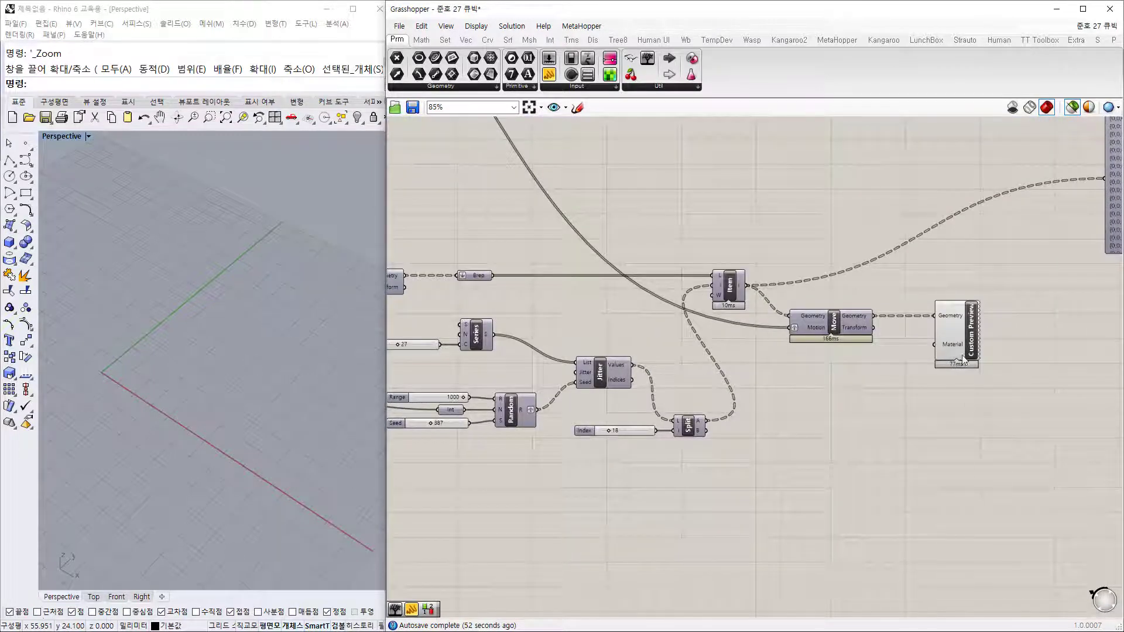
left_click(965, 333)
Step: Bring the Range and Seed sliders into view and orbit Rhino to a low side angle
right_click_drag(611, 483, 838, 441)
scroll(844, 415, "up", 3)
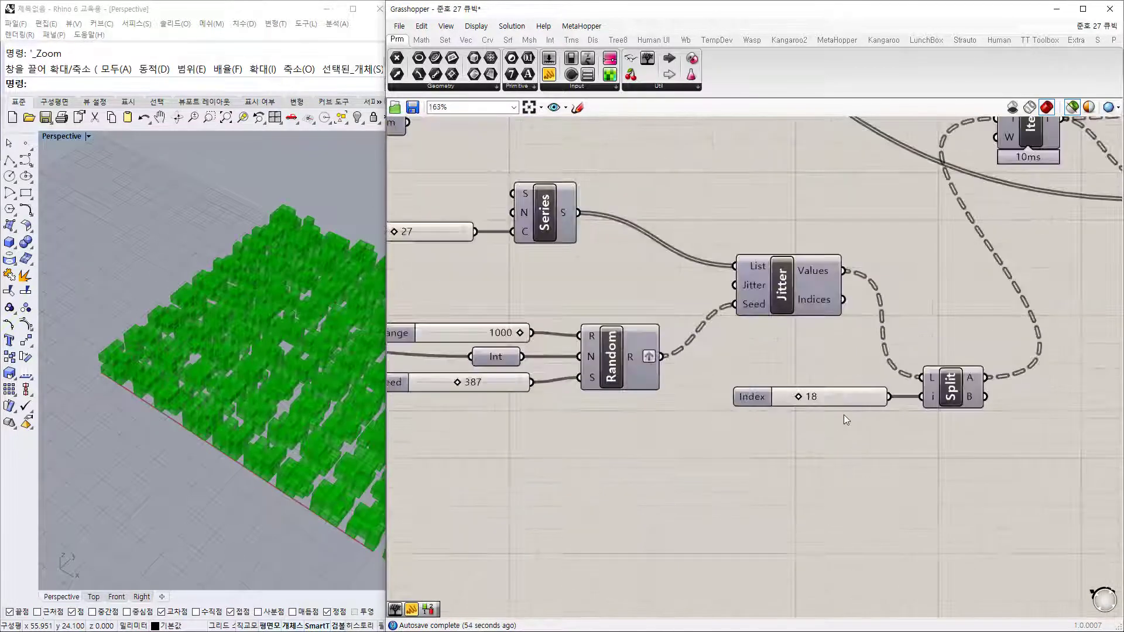
scroll(841, 404, "up", 3)
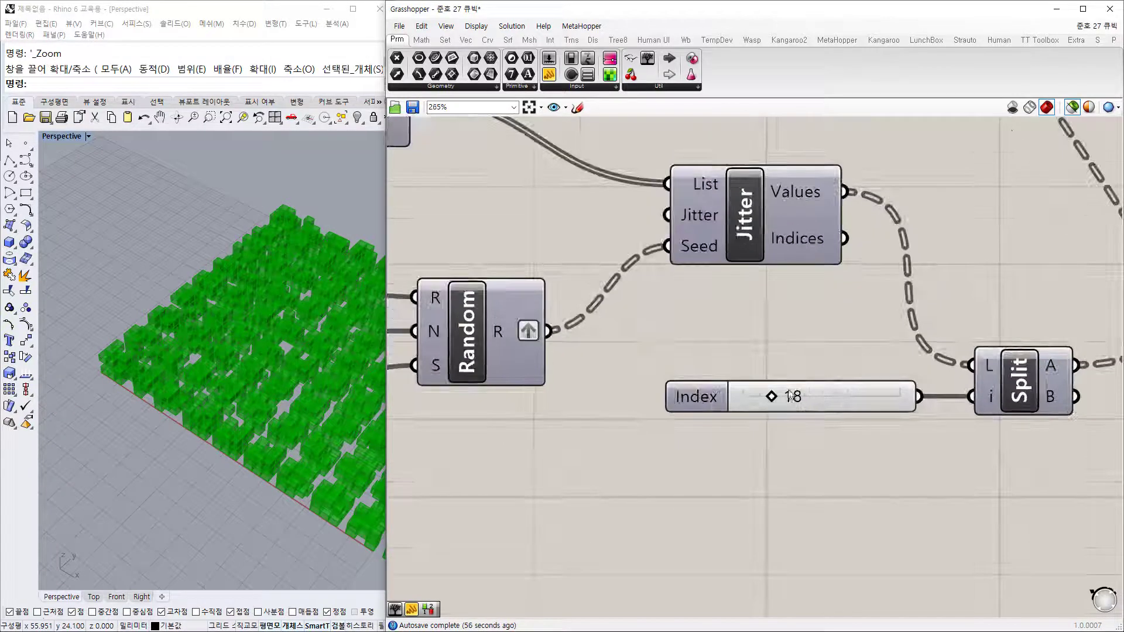
right_click_drag(746, 410, 1065, 388)
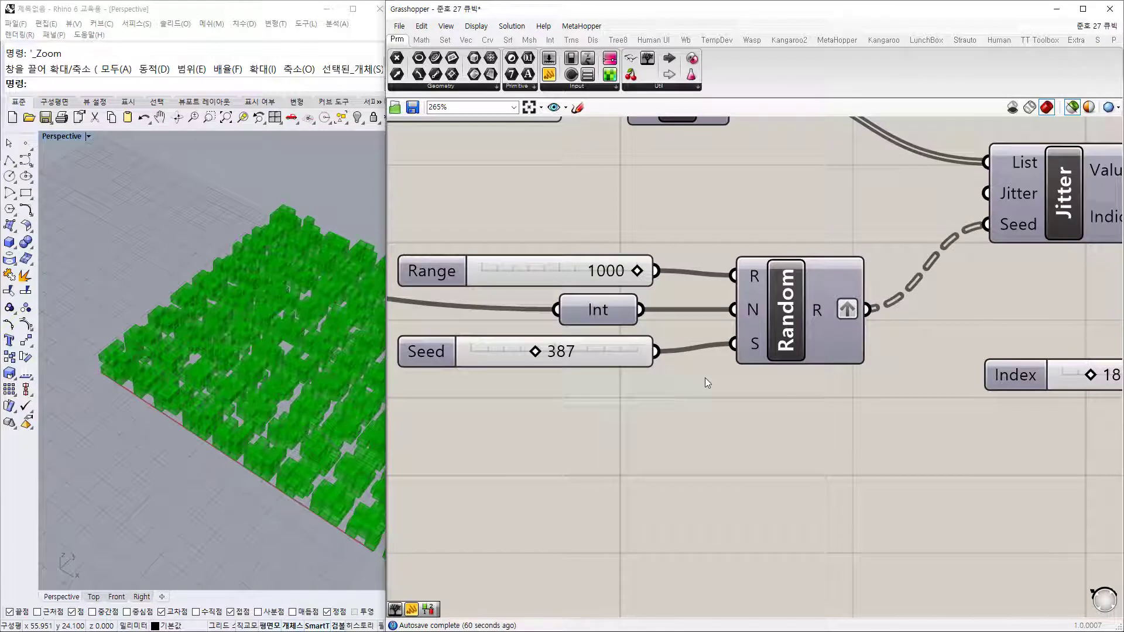
right_click_drag(262, 443, 286, 465)
right_click_drag(523, 444, 862, 446)
scroll(862, 446, "down", 2)
scroll(862, 446, "down", 5)
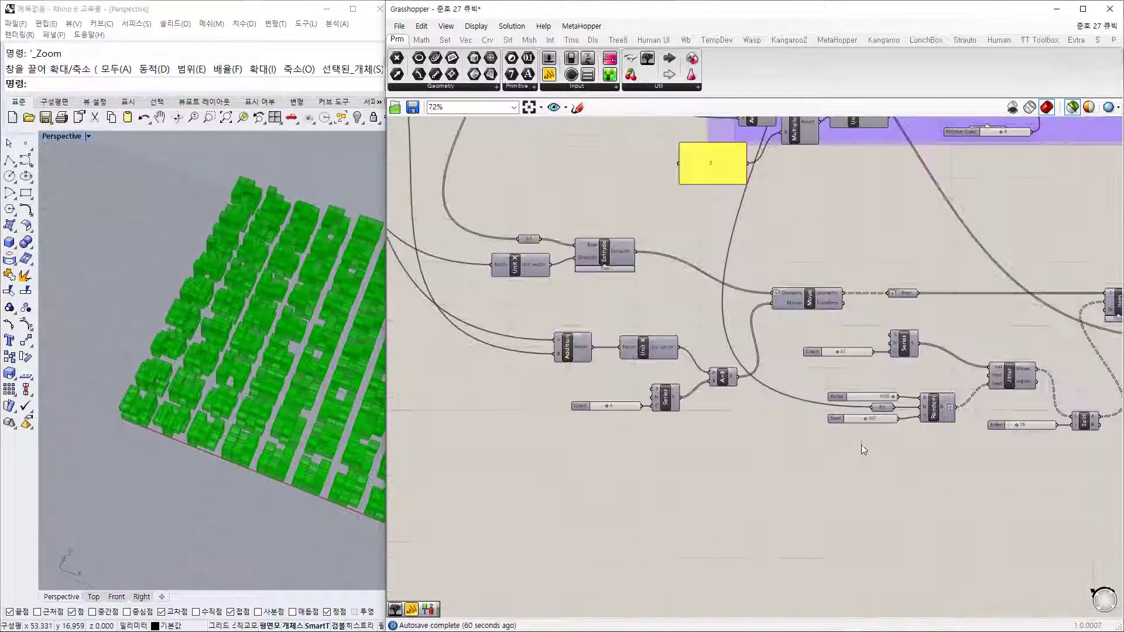
Step: Pan through the starting groups, base block sliders and yellow panel back to Custom Preview
right_click_drag(494, 258, 876, 373)
right_click_drag(592, 216, 744, 481)
scroll(686, 322, "up", 3)
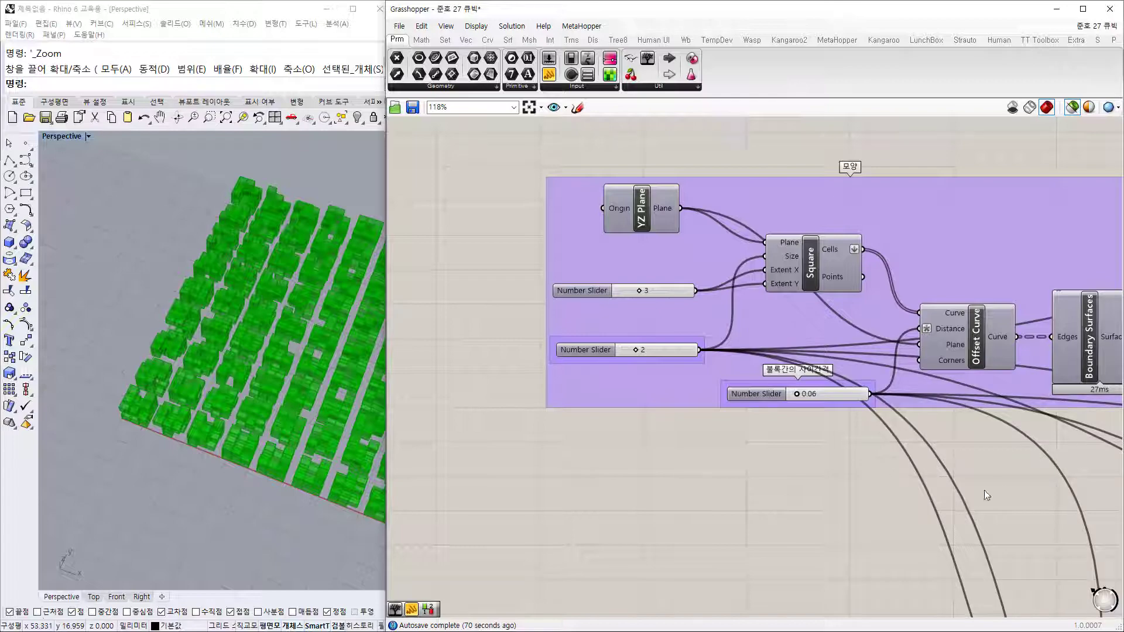
right_click_drag(985, 491, 713, 363)
scroll(729, 380, "down", 1)
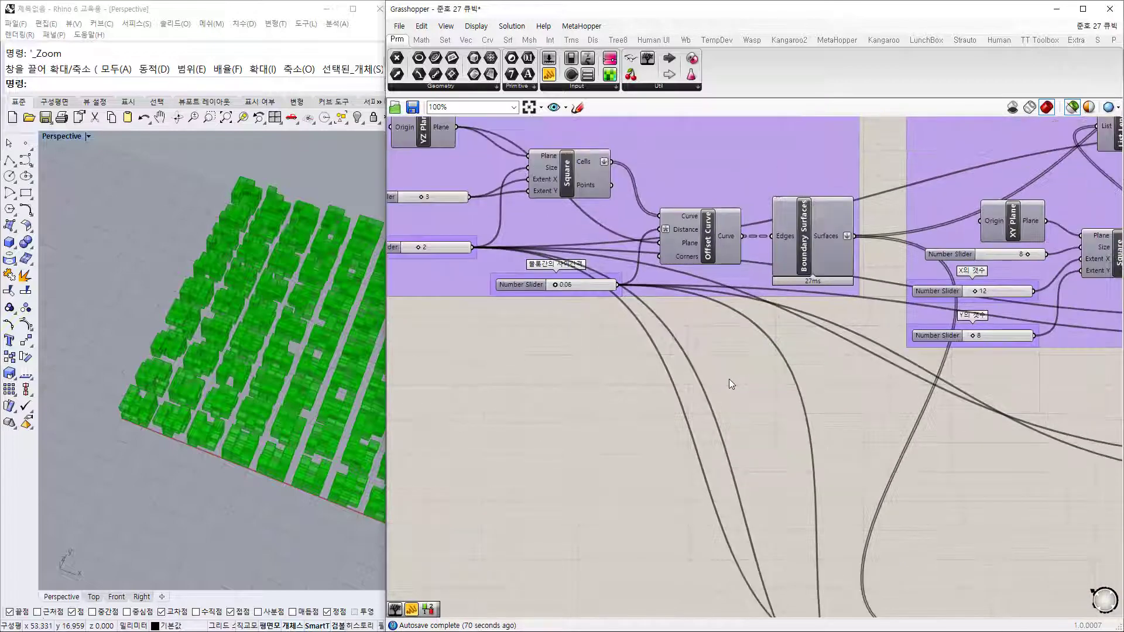
scroll(729, 384, "down", 4)
right_click_drag(900, 499, 585, 339)
right_click_drag(1068, 247, 908, 240)
scroll(892, 301, "up", 4)
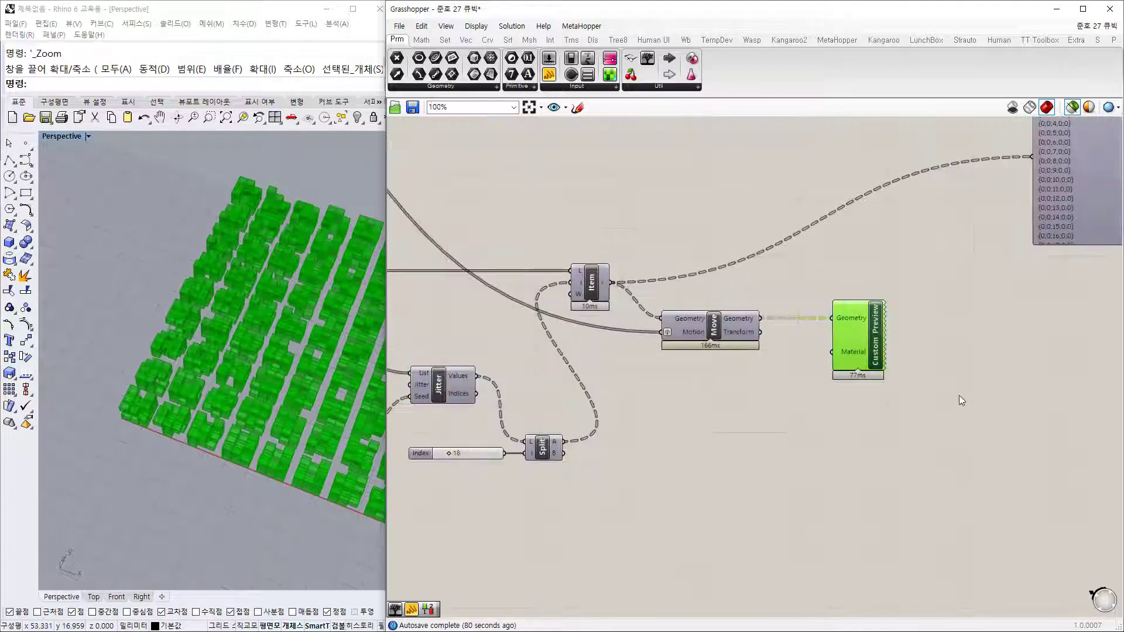